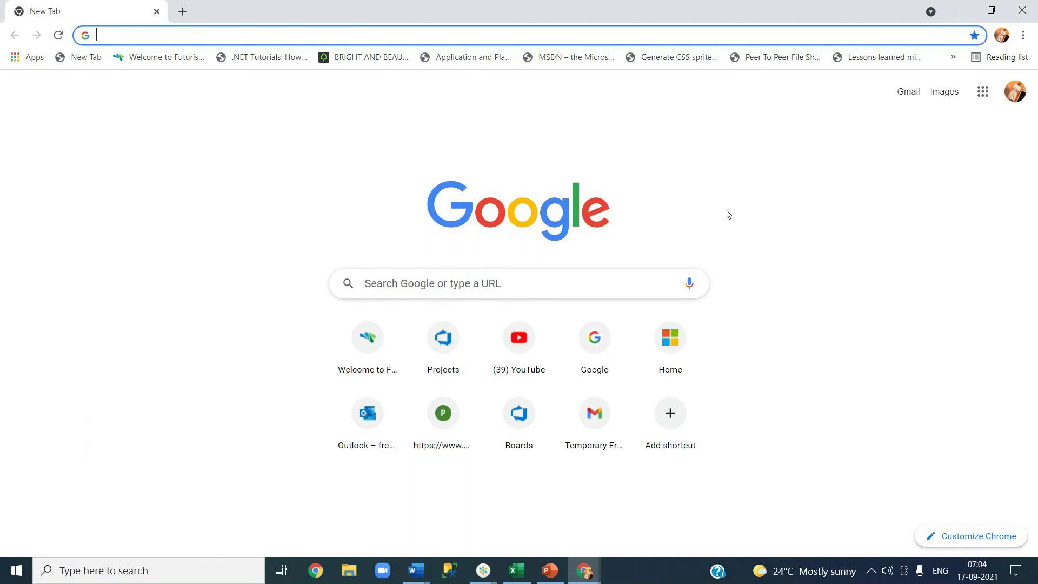
# Go to dev.azure.com, sign in to Azure DevOps and open the OnlineReservationSystem project in the YourPlanner21 organization.
pyautogui.write('de')
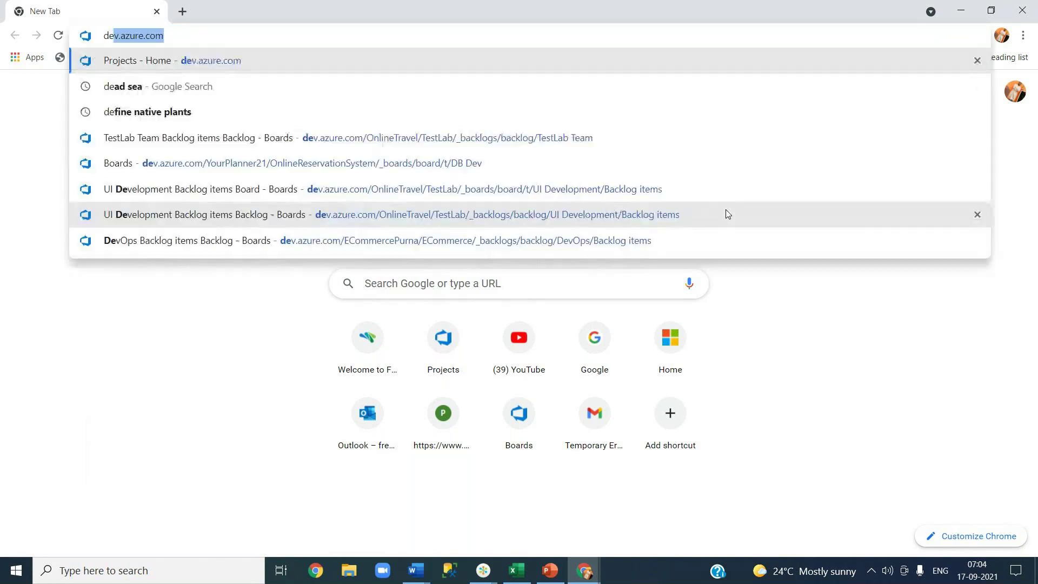
pyautogui.press('Return')
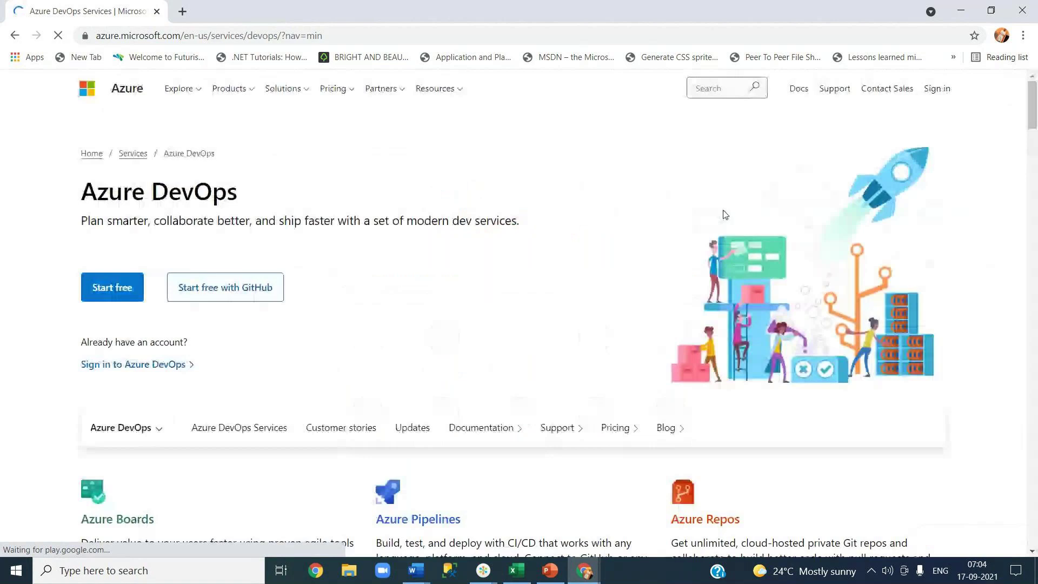
pyautogui.click(158, 364)
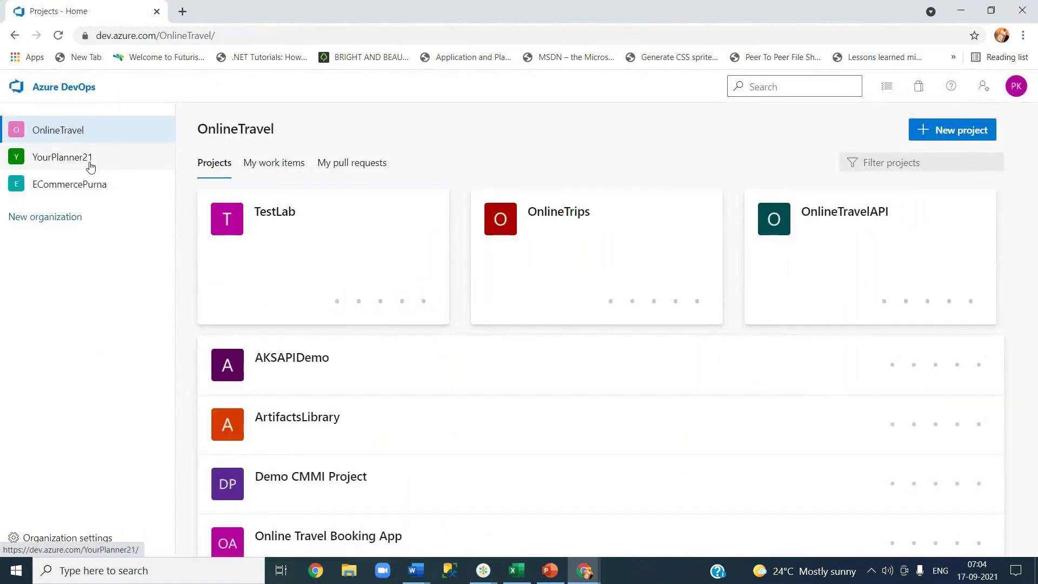
pyautogui.click(90, 164)
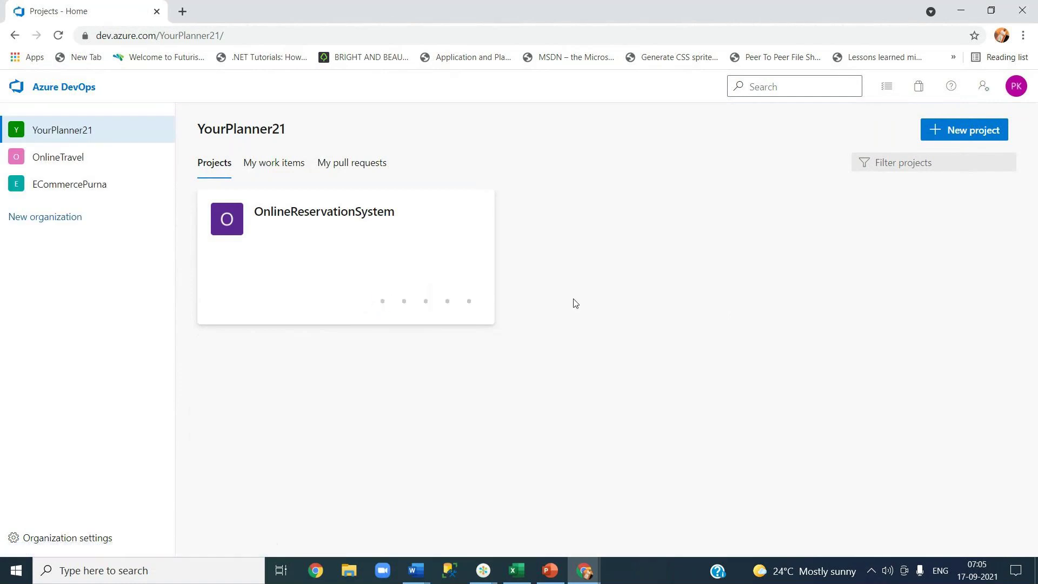
pyautogui.click(349, 216)
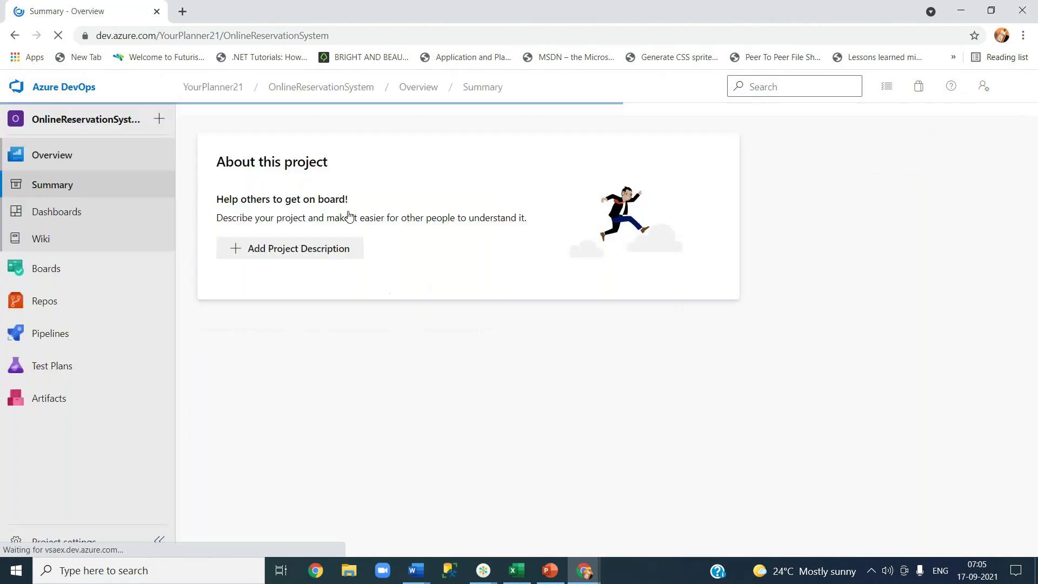
# Look through the project's team boards for Middleware, DB Dev, UI Dev and OnlineReservationSystem Team.
pyautogui.moveTo(75, 273)
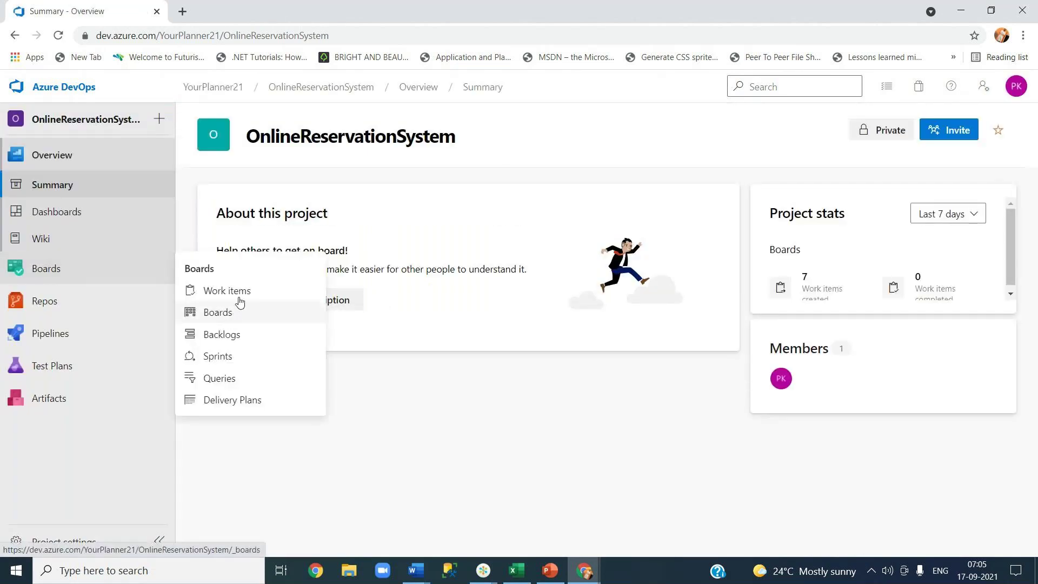
pyautogui.click(236, 321)
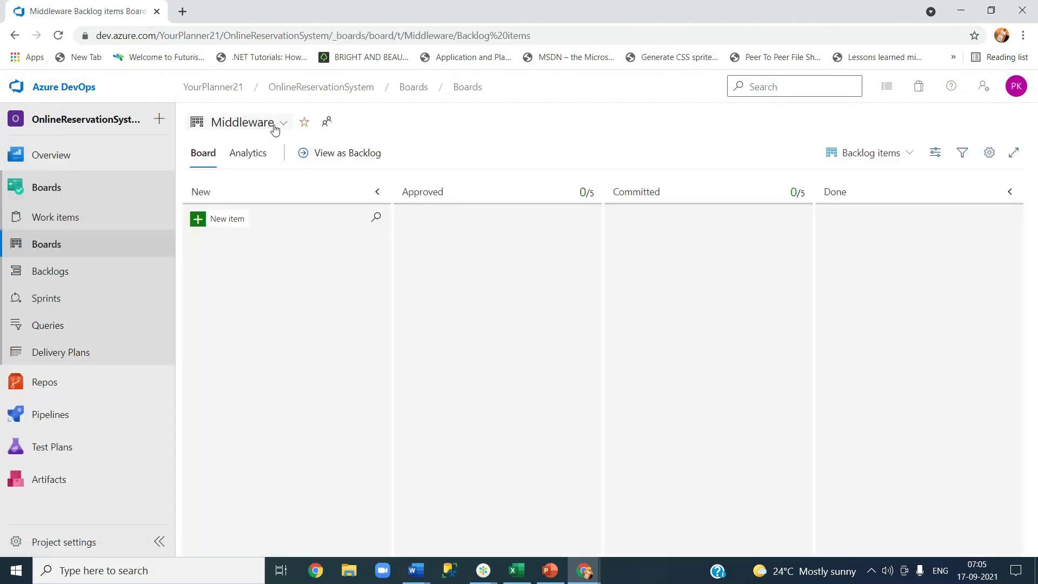
pyautogui.click(275, 128)
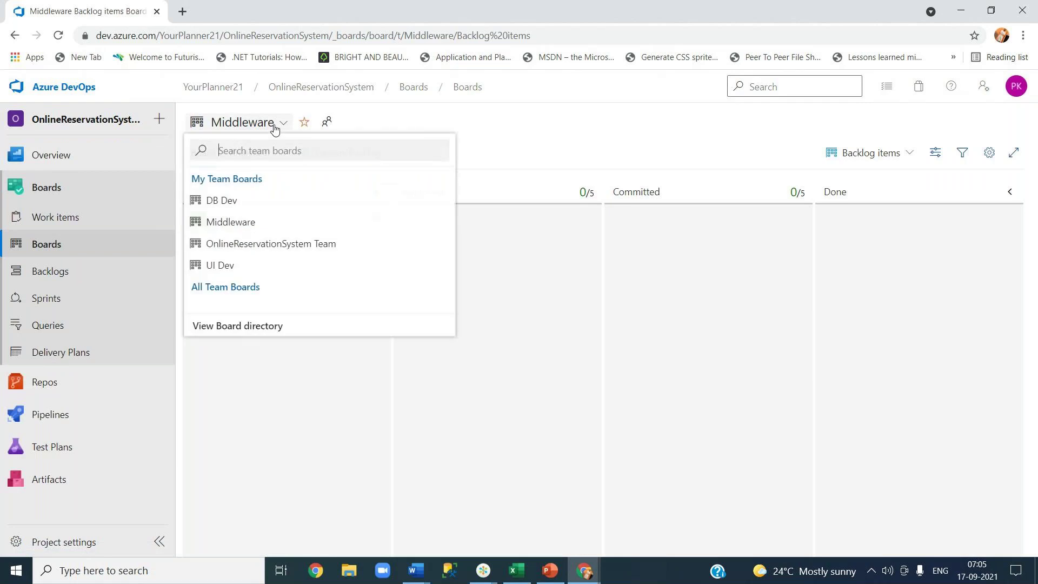
pyautogui.click(258, 203)
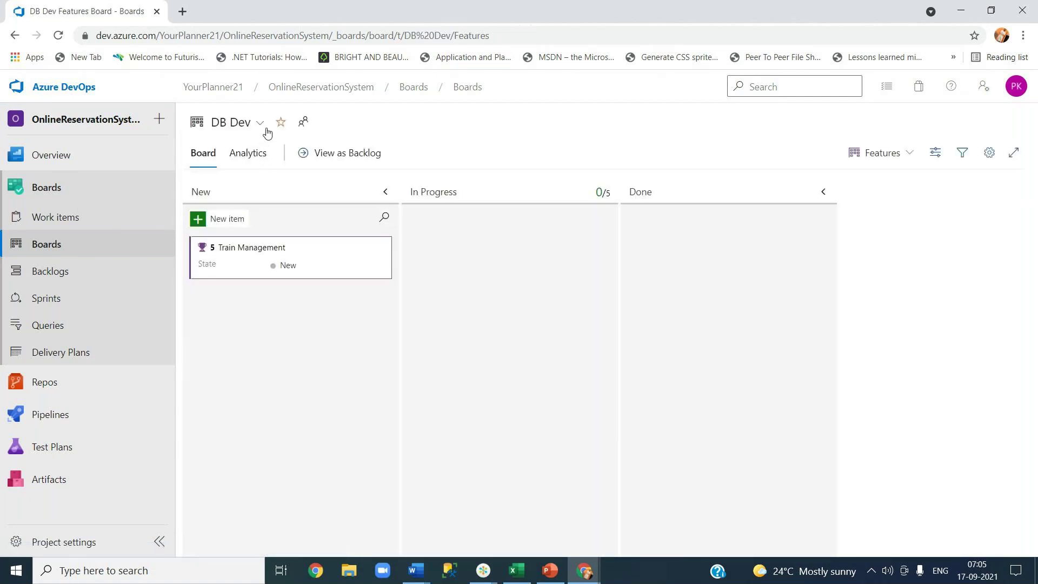
pyautogui.click(260, 123)
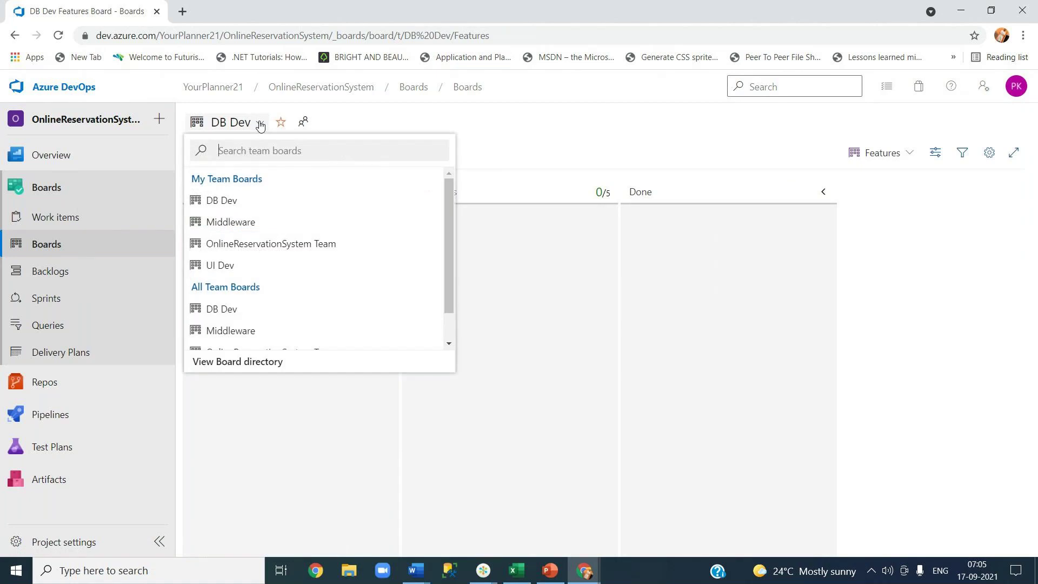
pyautogui.click(241, 267)
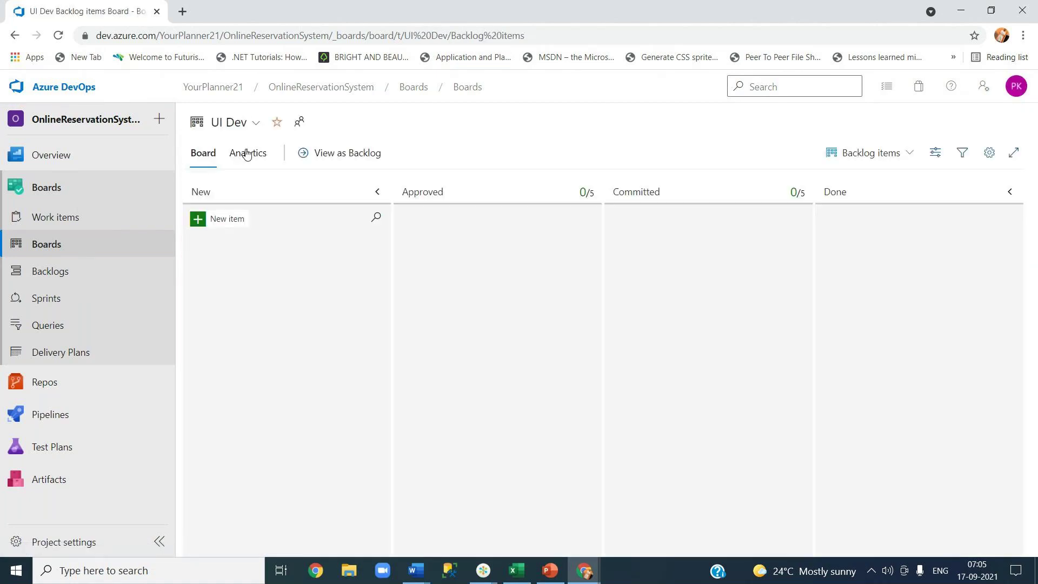
pyautogui.click(248, 130)
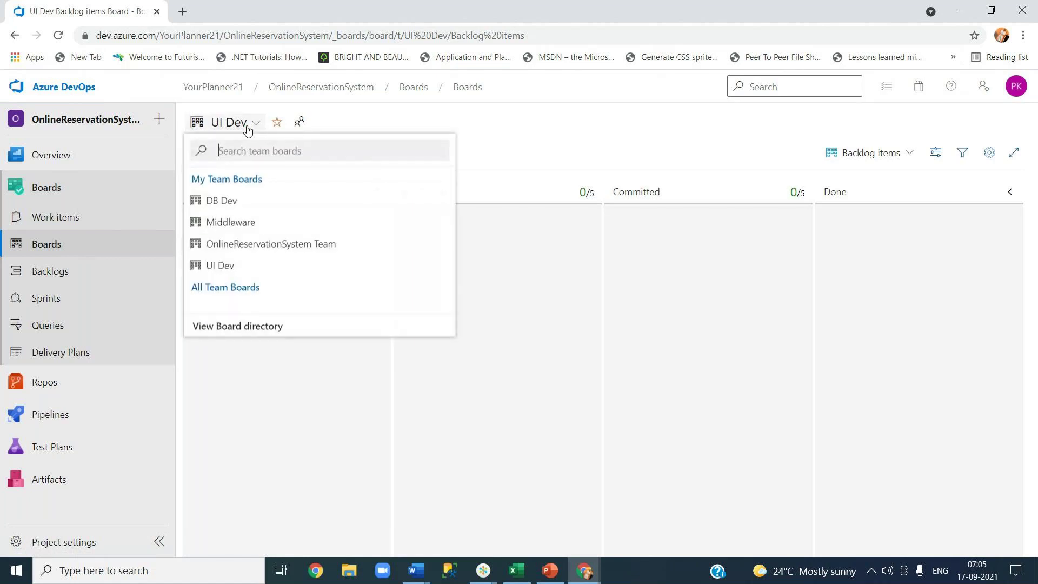
pyautogui.click(259, 244)
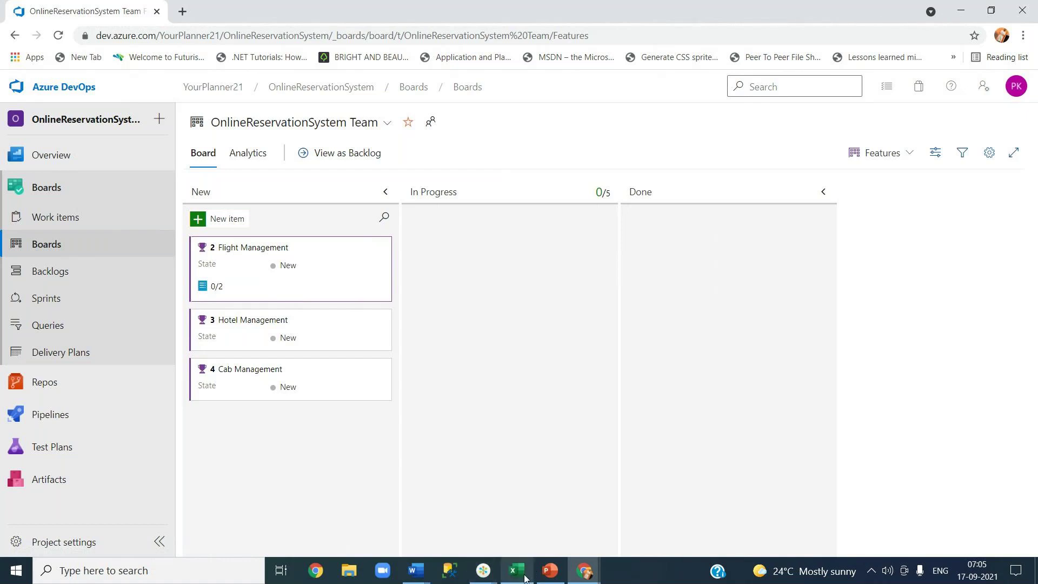
# Compare the project's work items list with the requirements listed in the Requirements workbook in Excel.
pyautogui.click(98, 217)
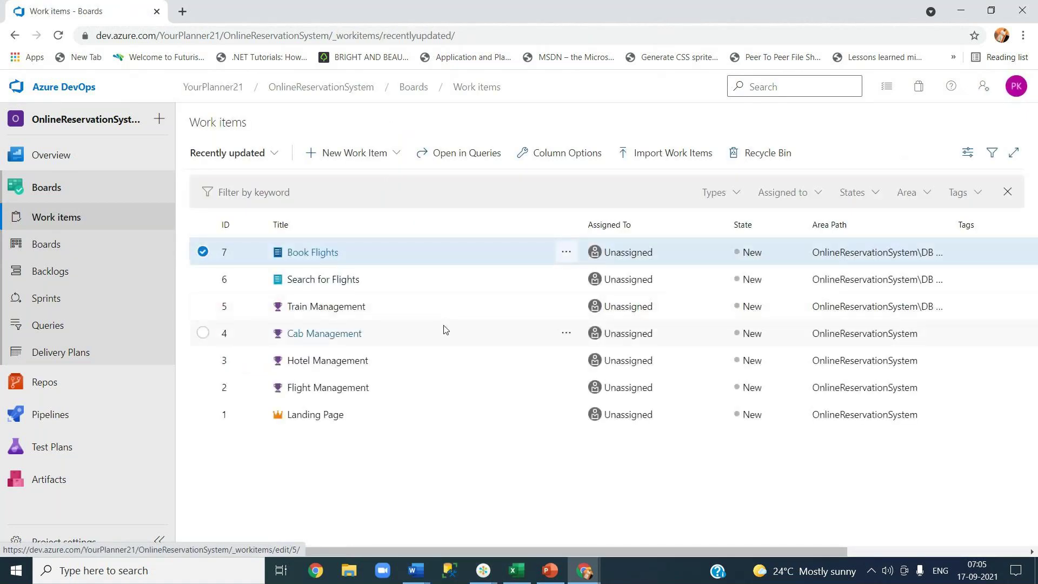
pyautogui.click(524, 578)
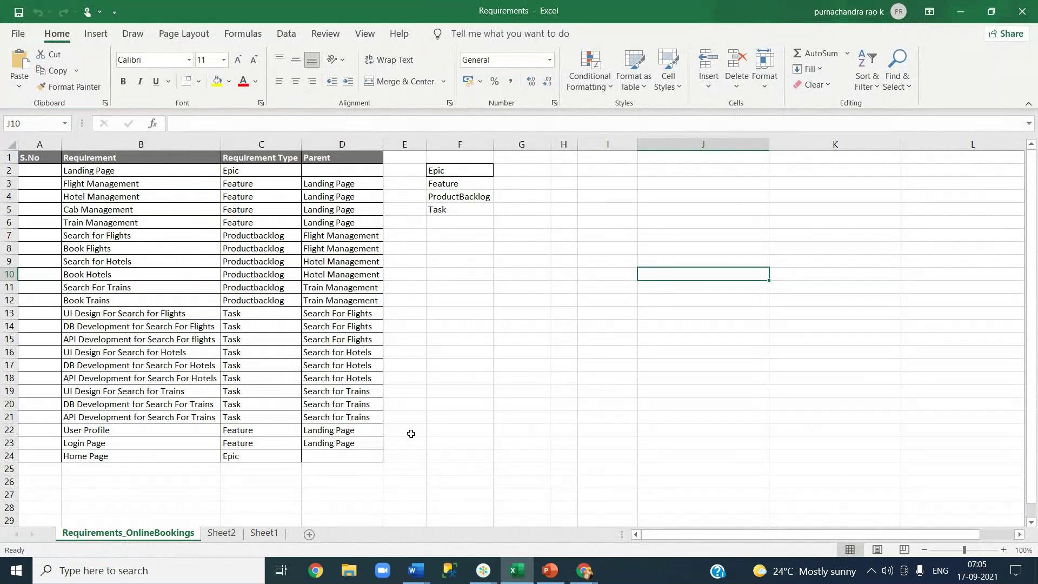
pyautogui.click(484, 571)
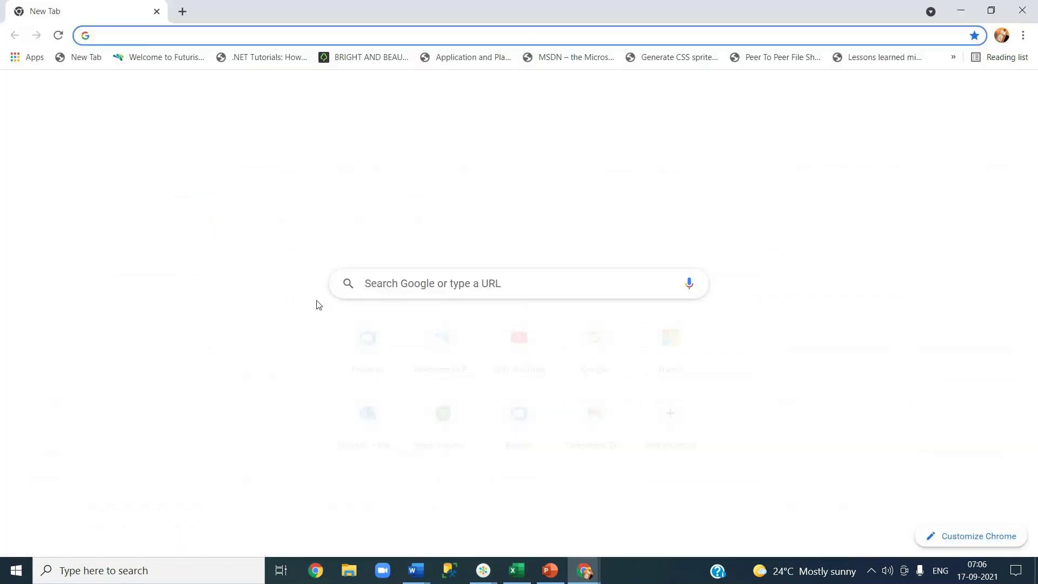
pyautogui.click(1023, 17)
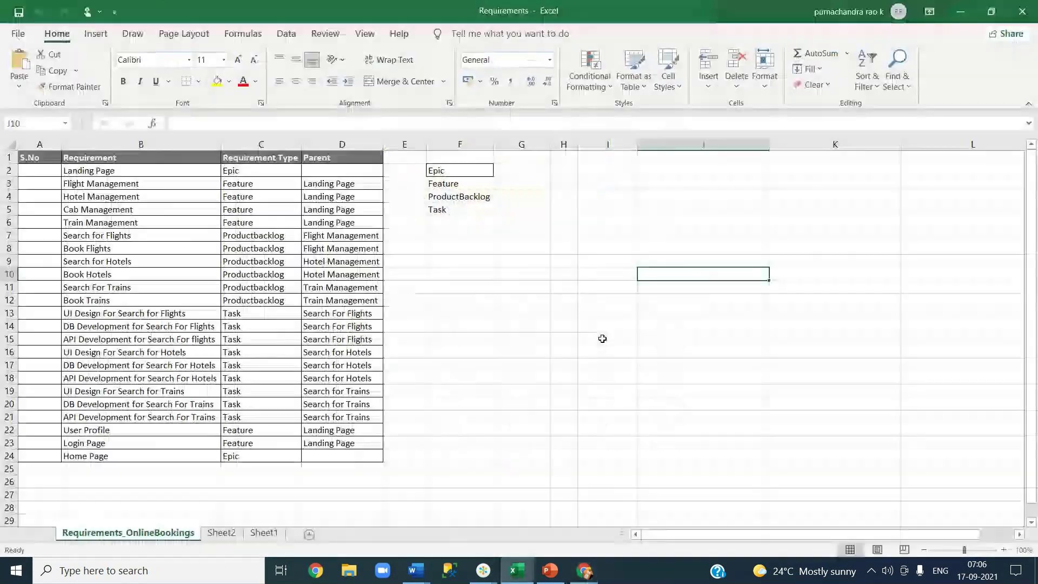
pyautogui.moveTo(584, 570)
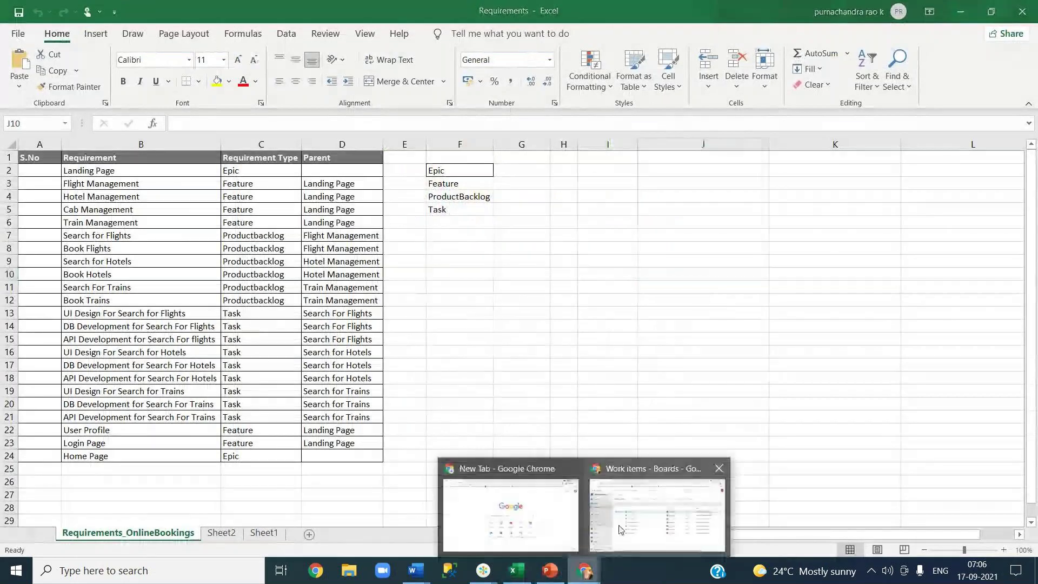
pyautogui.click(620, 530)
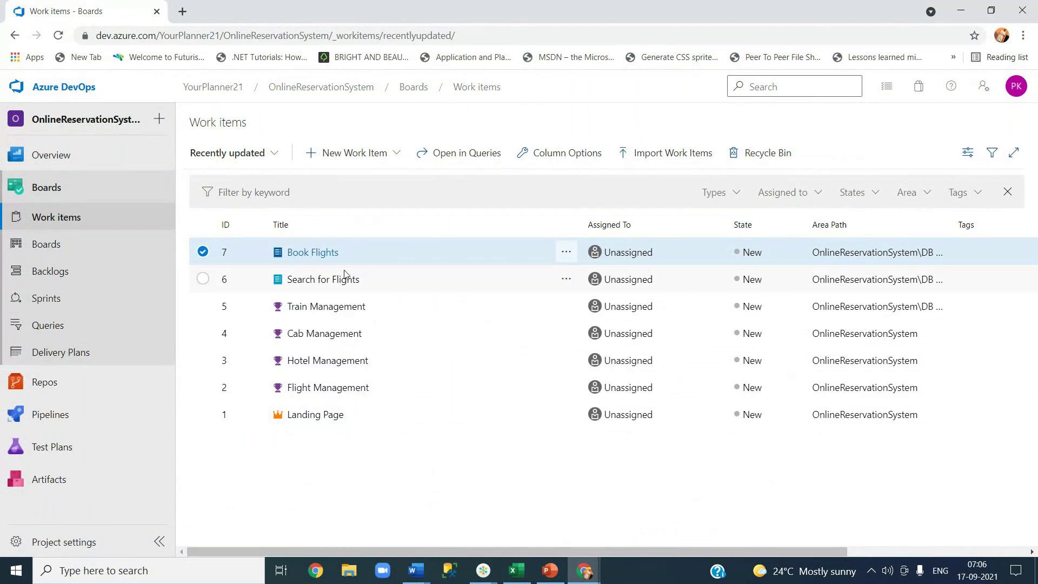
pyautogui.click(955, 17)
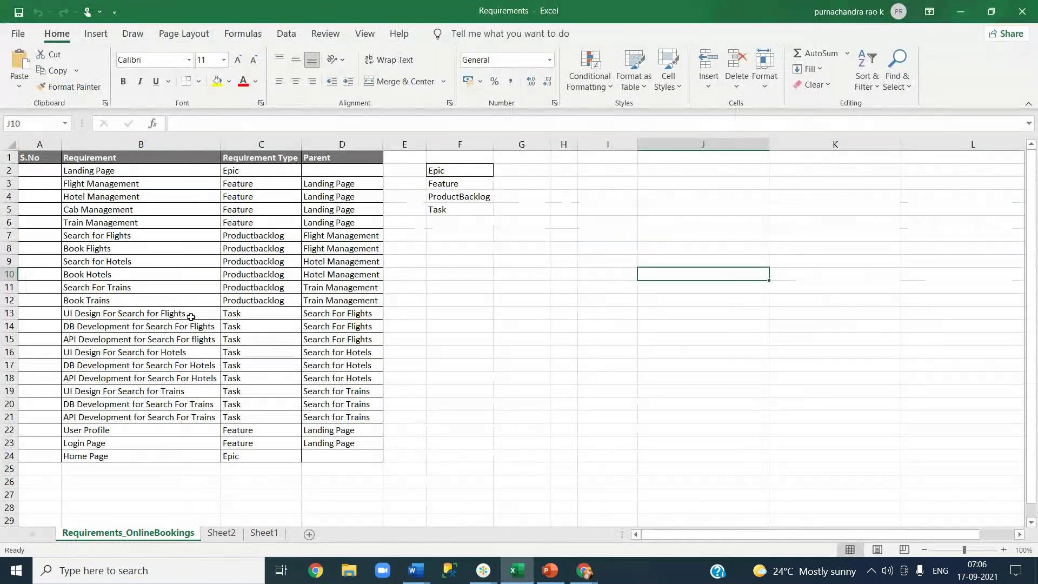
# Copy the "Search for Hotels" requirement from cell B9 of the Requirements workbook and switch back to the Azure DevOps work items.
pyautogui.click(144, 261)
pyautogui.hotkey('ctrl', 'c')
pyautogui.hotkey('alt', 'Tab')
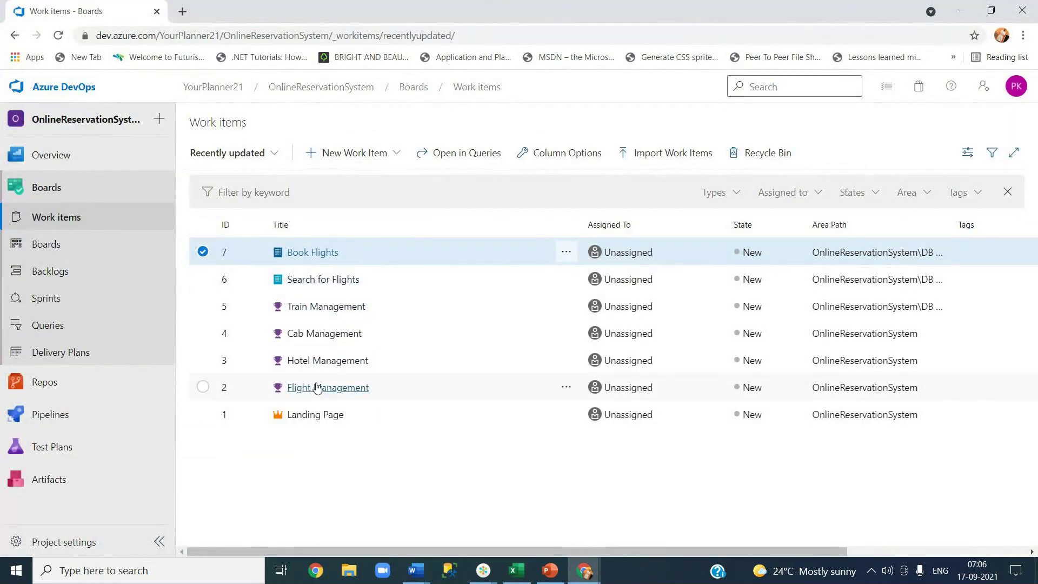
pyautogui.click(395, 153)
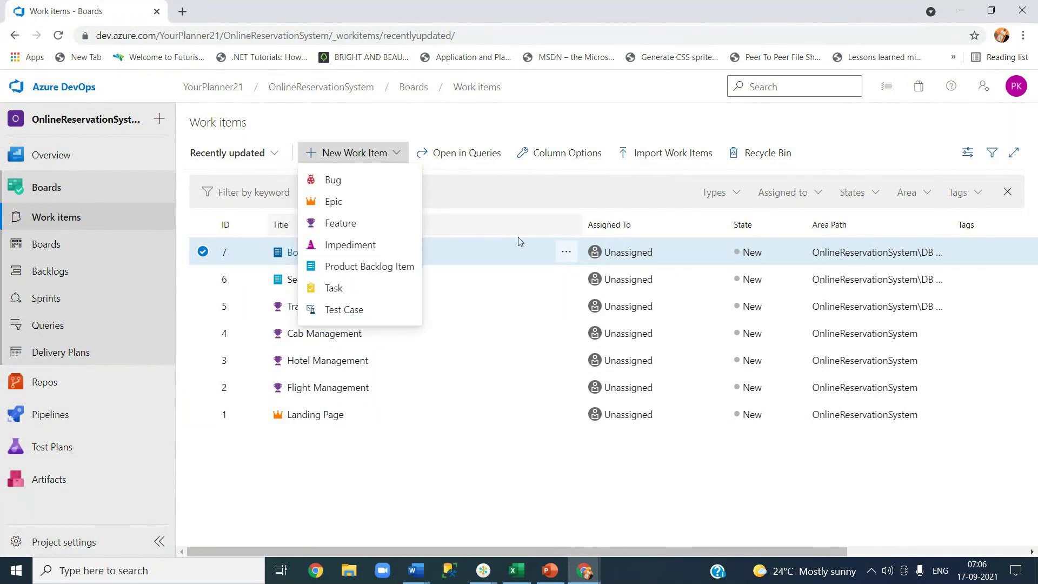
pyautogui.click(387, 485)
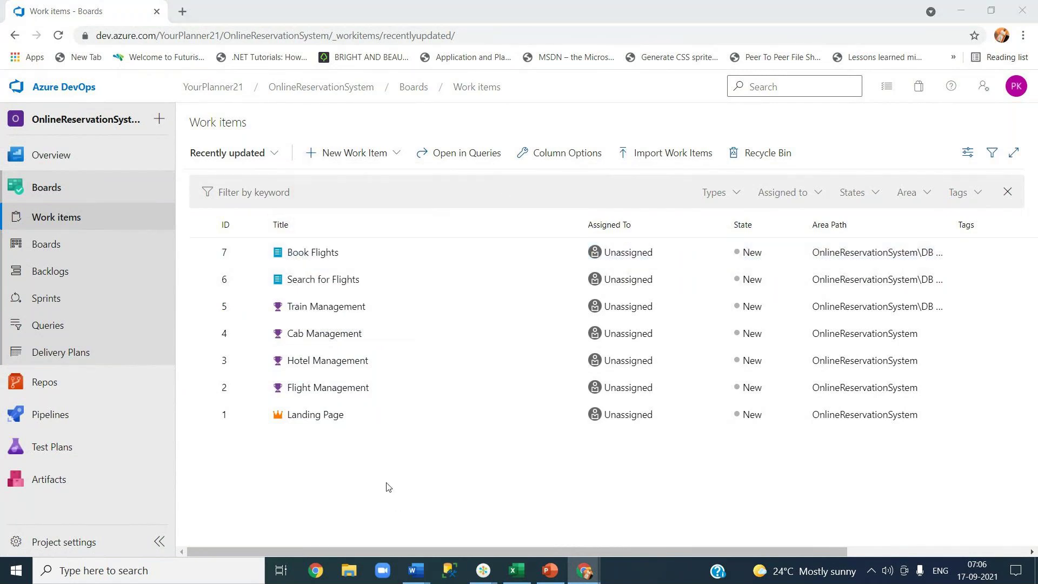
pyautogui.hotkey('alt', 'Tab')
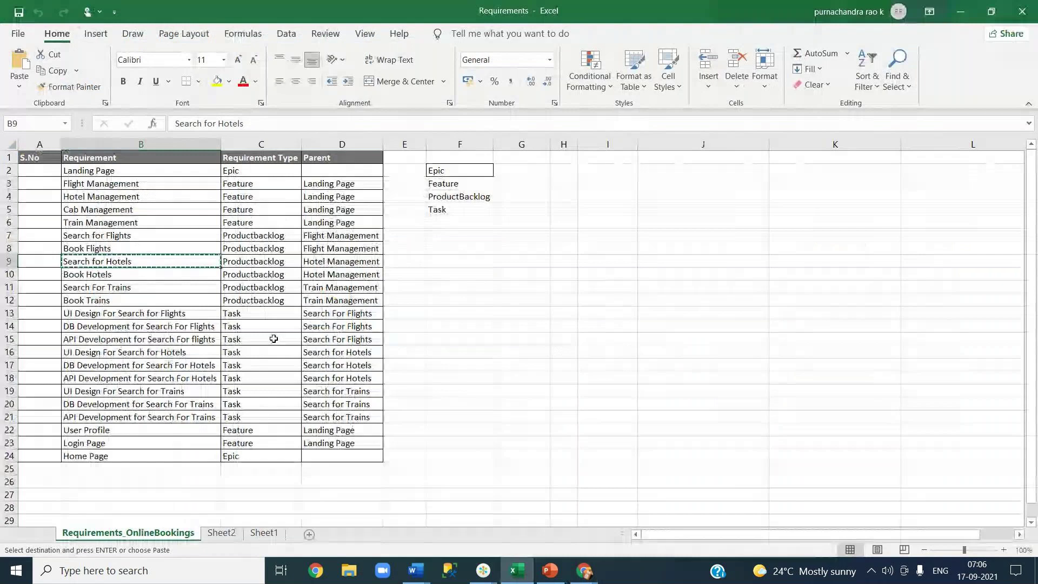
pyautogui.hotkey('alt', 'Tab')
# Add a new child Product Backlog Item titled "Search for Hotels" to the Hotel Management feature.
pyautogui.click(325, 364)
pyautogui.click(324, 363)
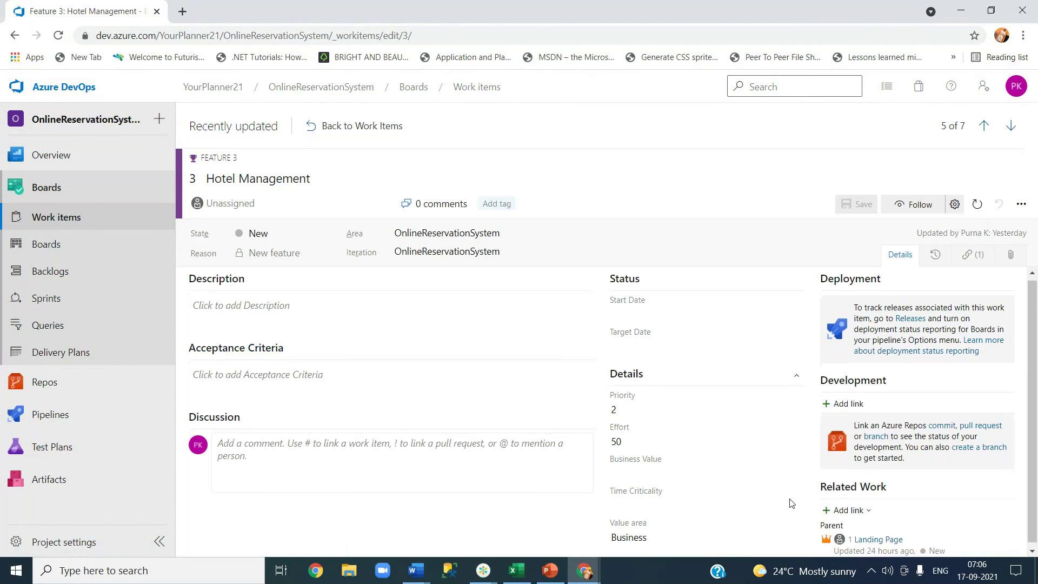
pyautogui.click(849, 510)
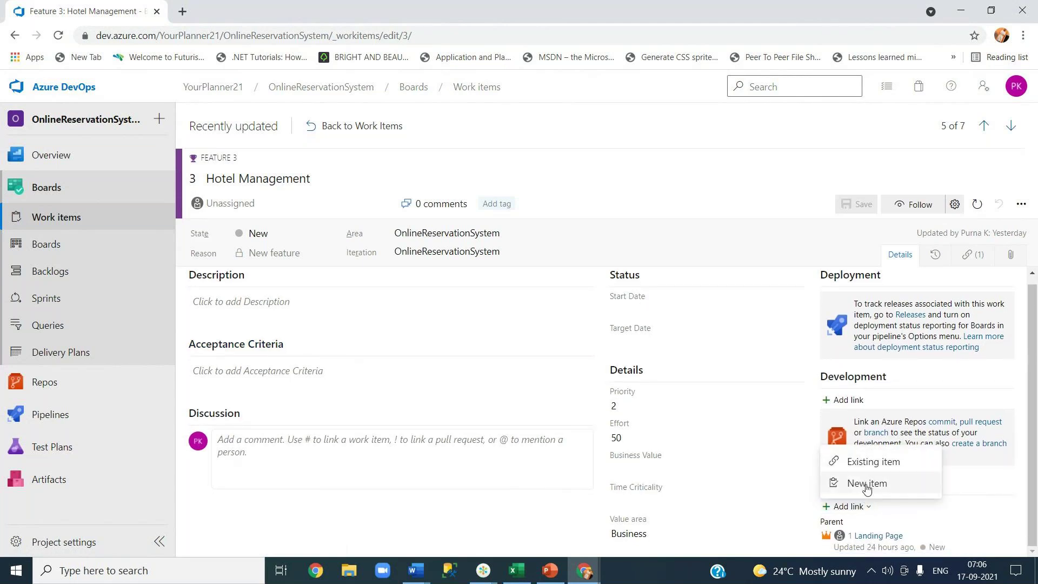
pyautogui.click(867, 485)
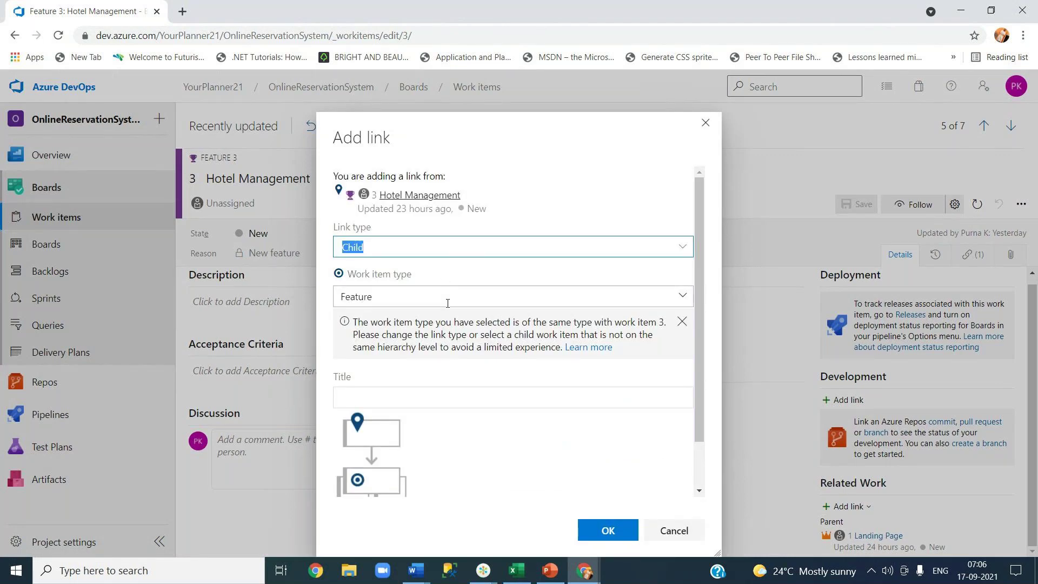
pyautogui.click(448, 303)
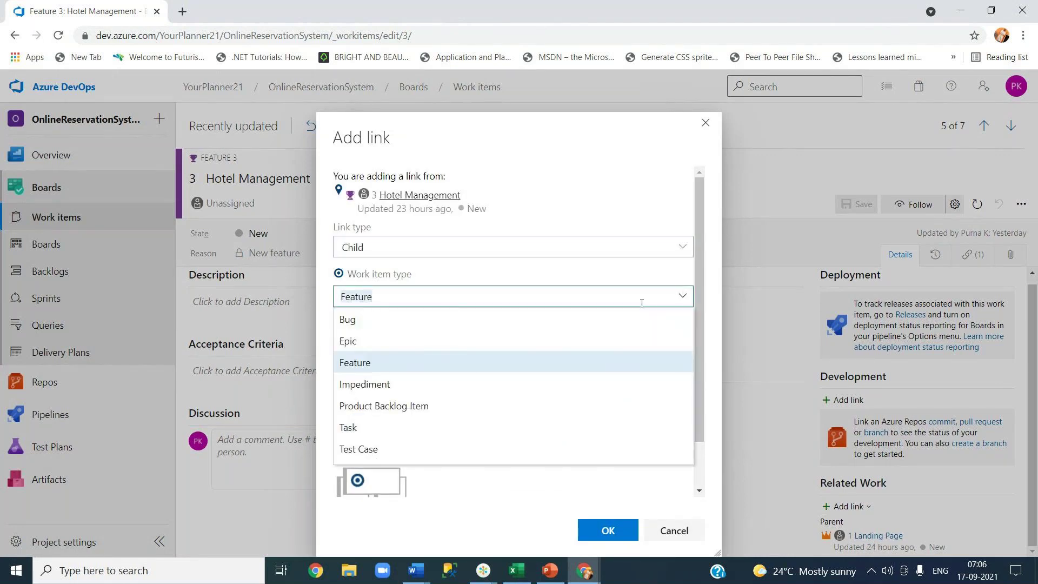
pyautogui.click(435, 406)
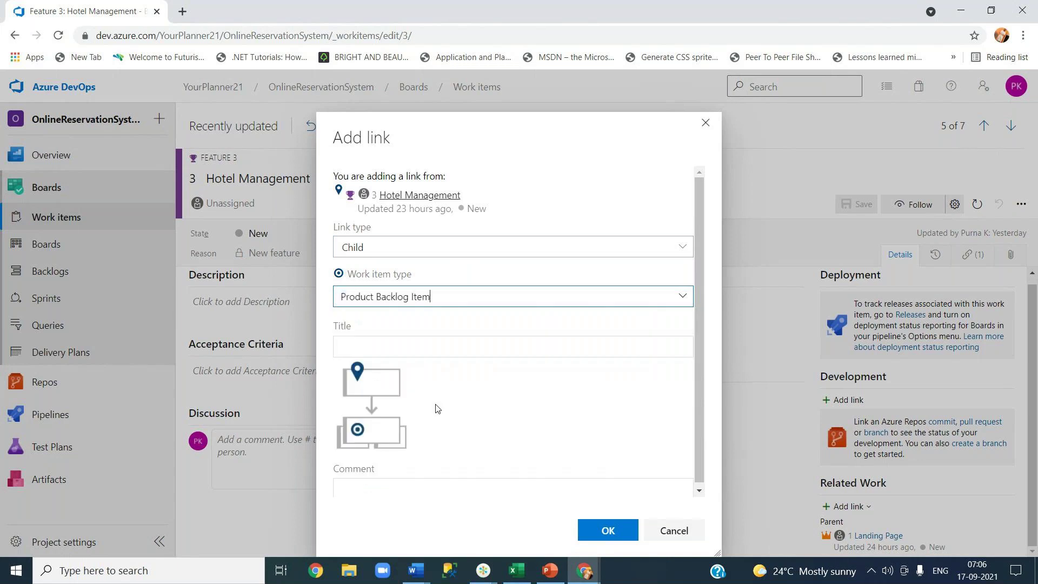
pyautogui.click(421, 346)
pyautogui.write('Search for Hotels')
pyautogui.click(606, 529)
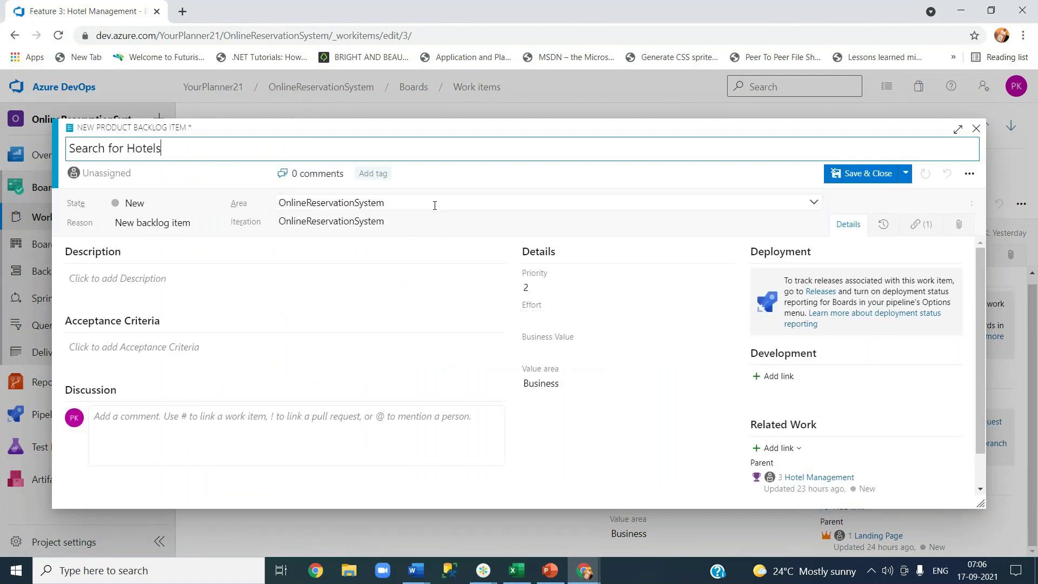
# Assign the new backlog item to the OnlineReservationSystem\Middleware area, set its effort to 120, and save and close it.
pyautogui.click(435, 205)
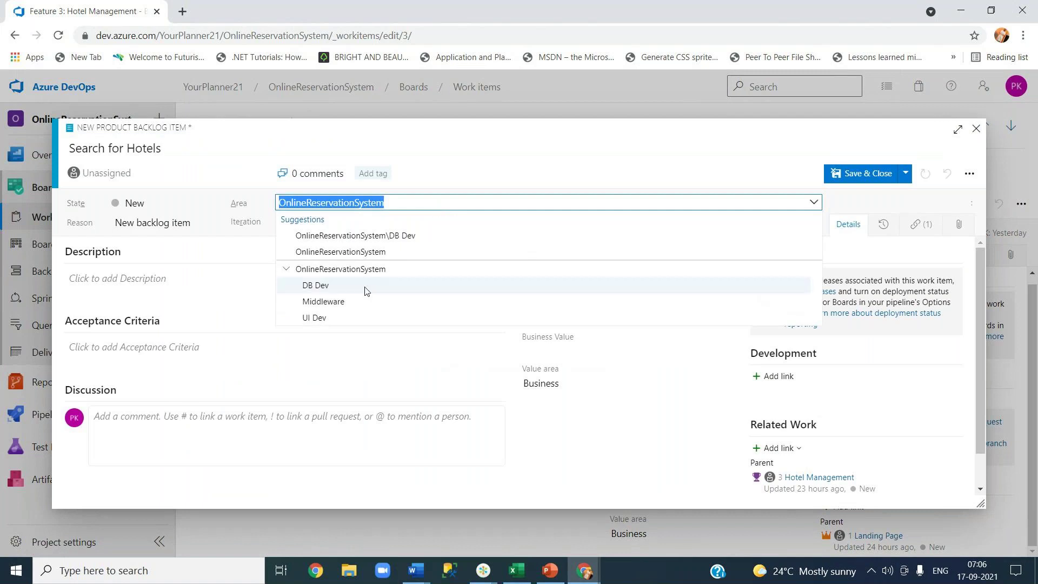
pyautogui.click(358, 303)
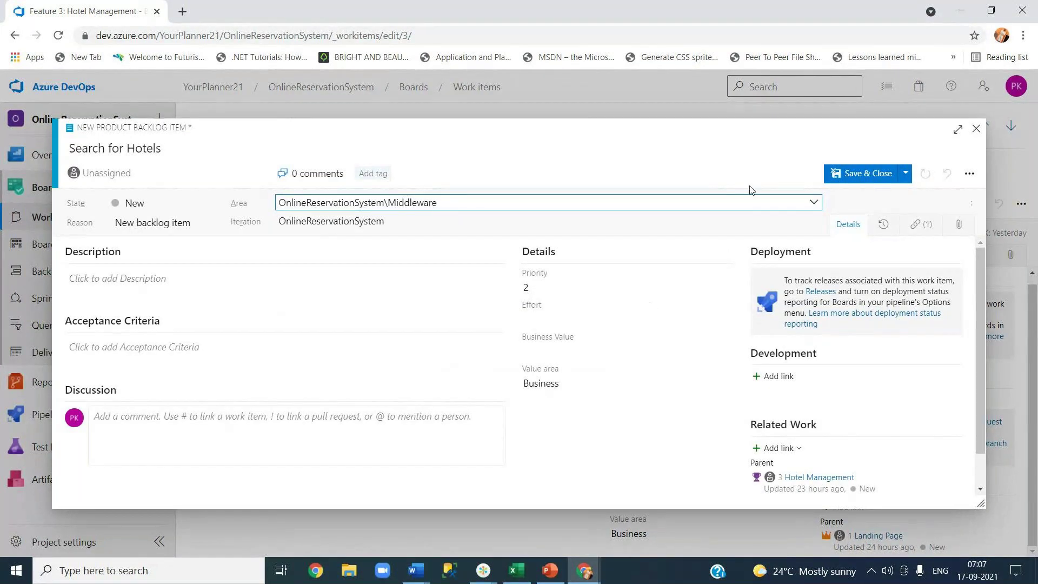
pyautogui.click(581, 319)
pyautogui.write('1')
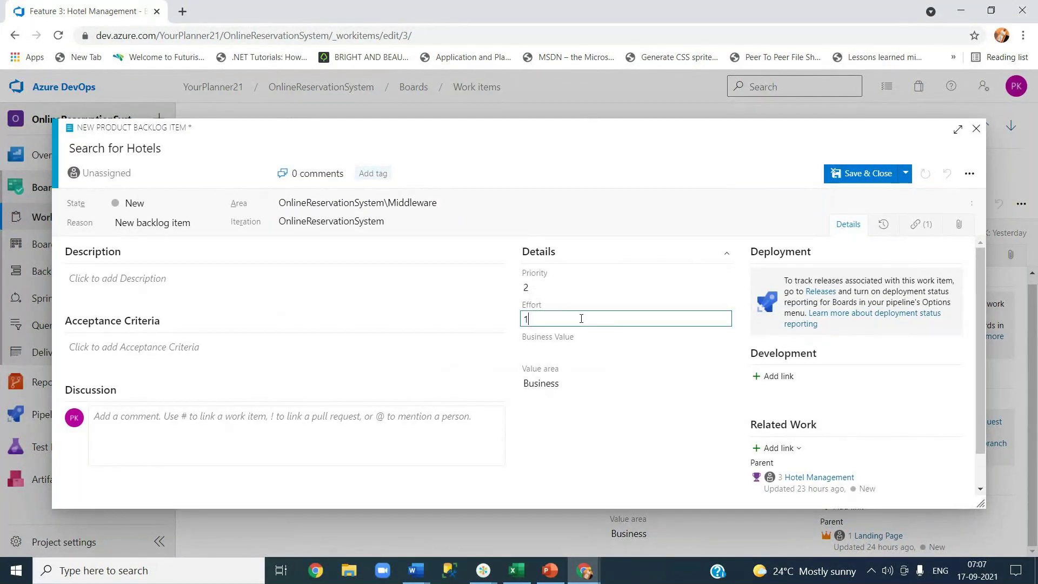
pyautogui.write('20')
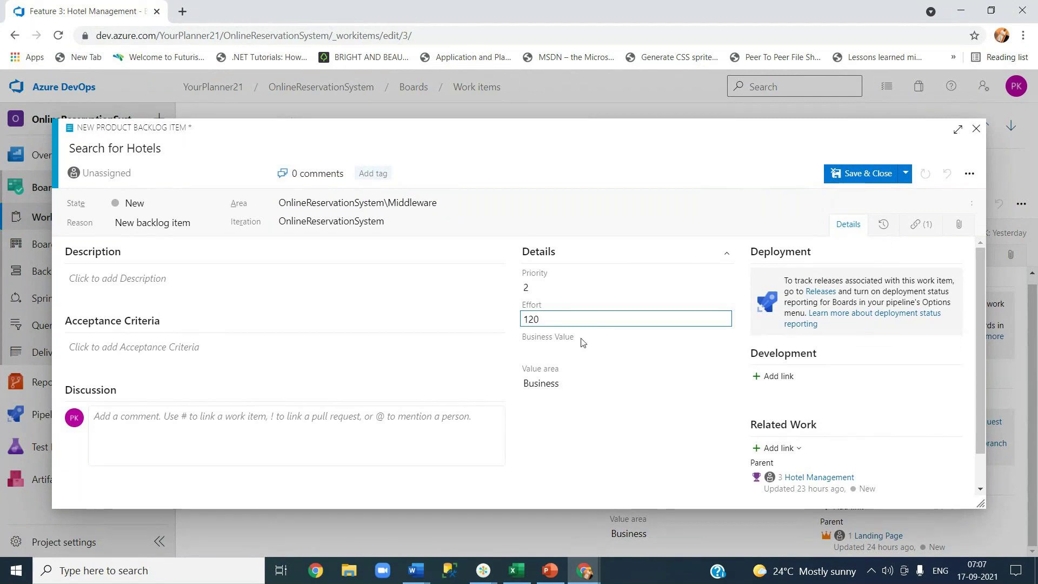
pyautogui.click(844, 180)
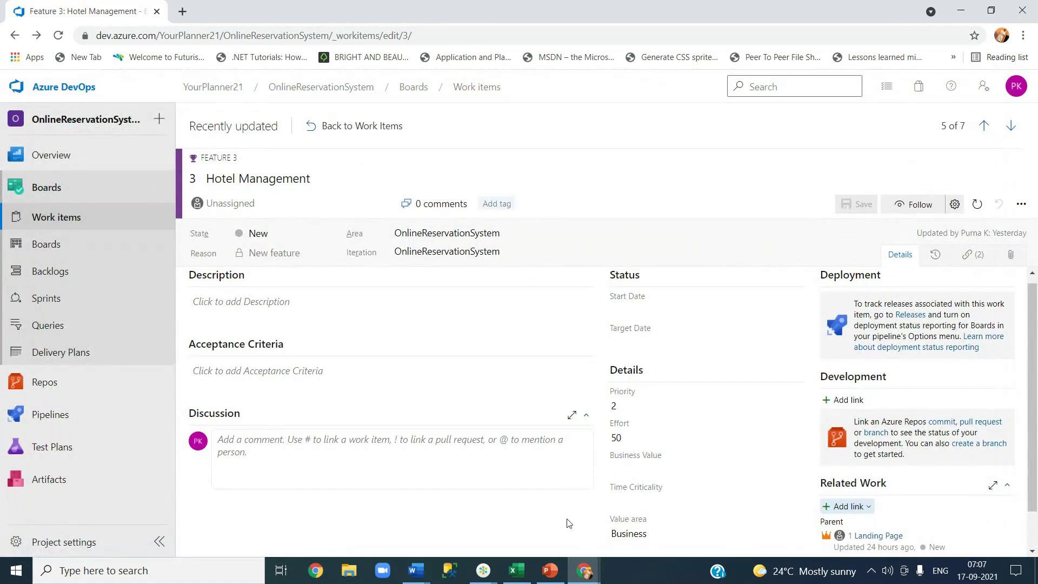
# Copy the "Book Hotels" requirement from cell B10 of the Requirements workbook in Excel and switch back to the Hotel Management feature in Azure DevOps.
pyautogui.click(523, 572)
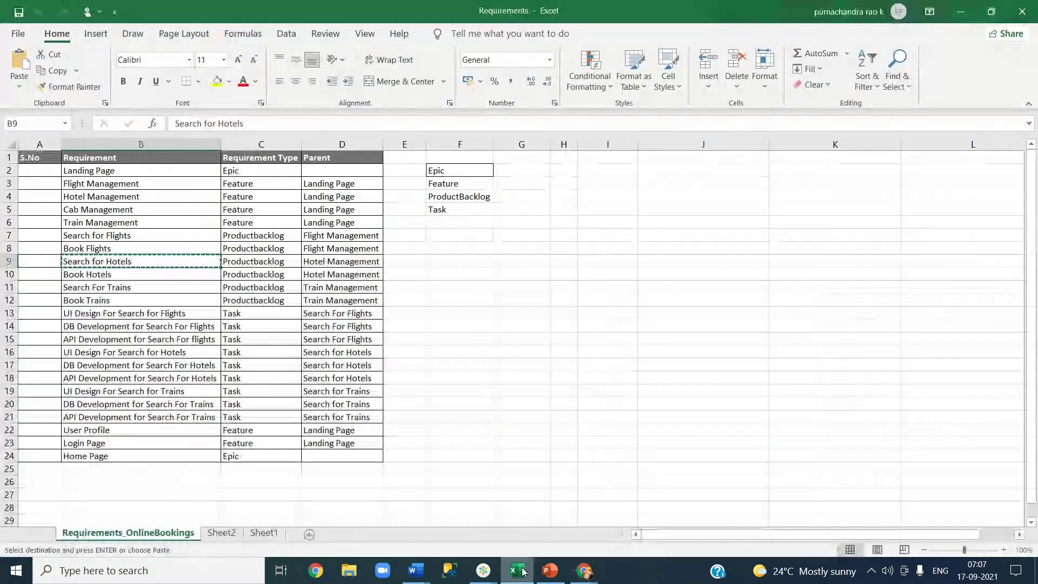
pyautogui.click(133, 276)
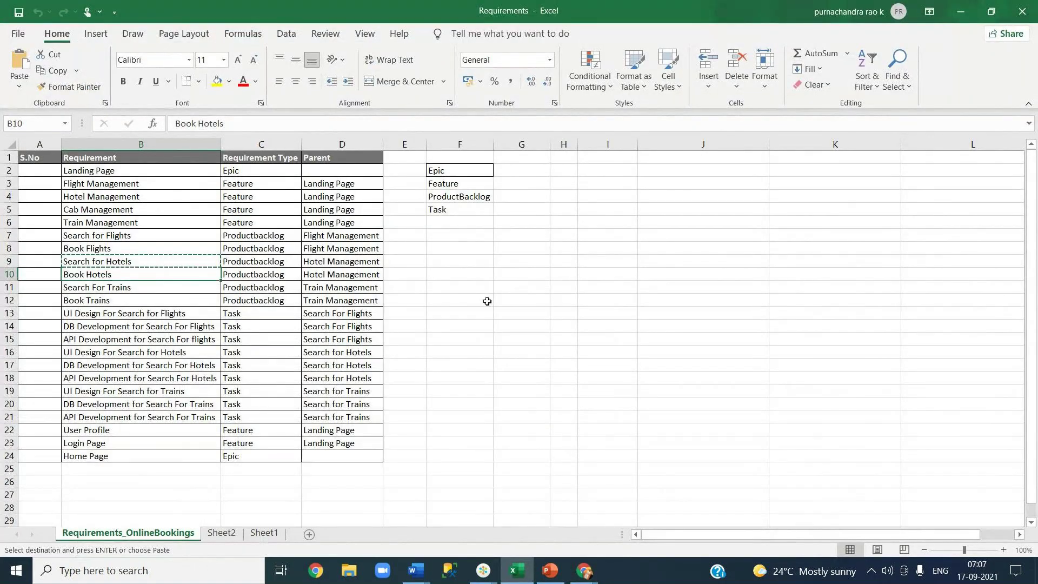
pyautogui.hotkey('ctrl', 'c')
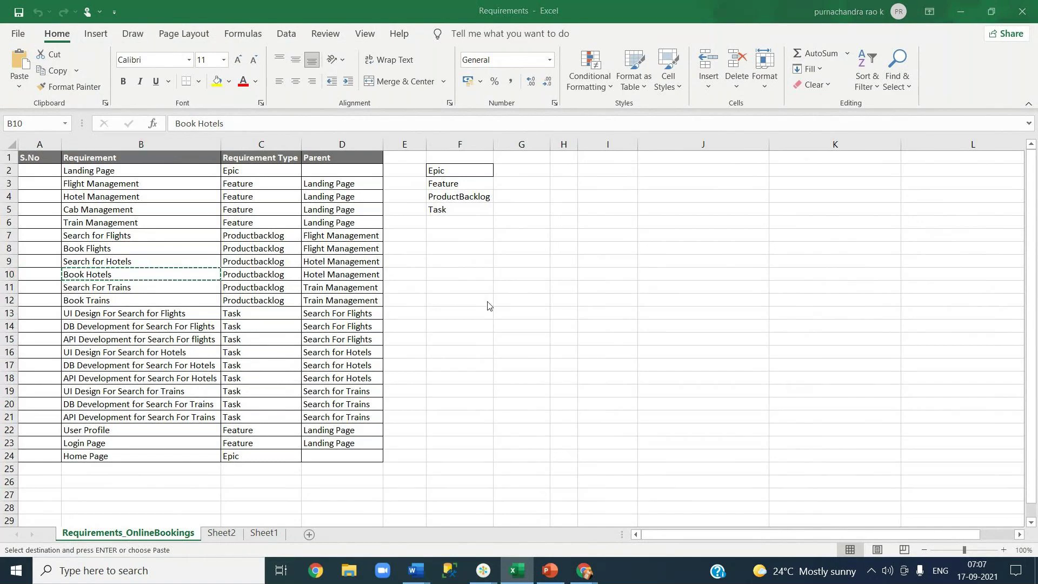
pyautogui.hotkey('alt', 'Tab')
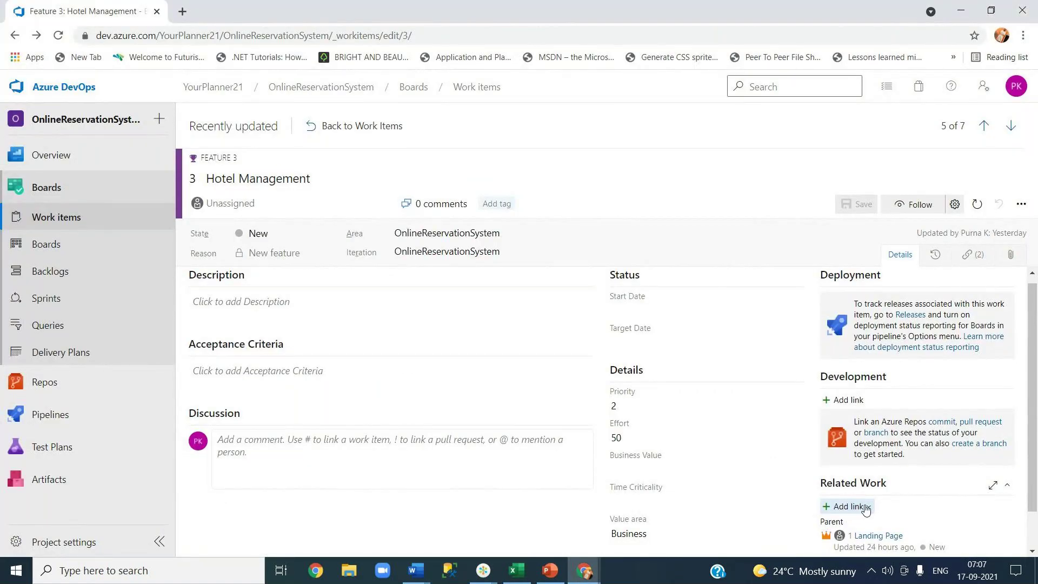
# Add a new child Product Backlog Item titled "Book Hotels" to the Hotel Management feature.
pyautogui.click(865, 508)
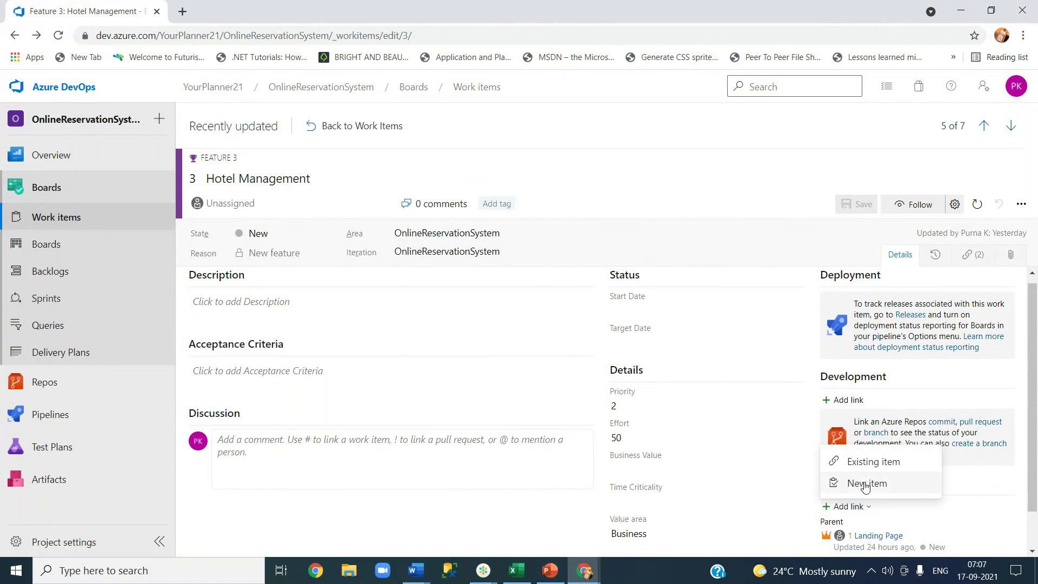
pyautogui.click(866, 484)
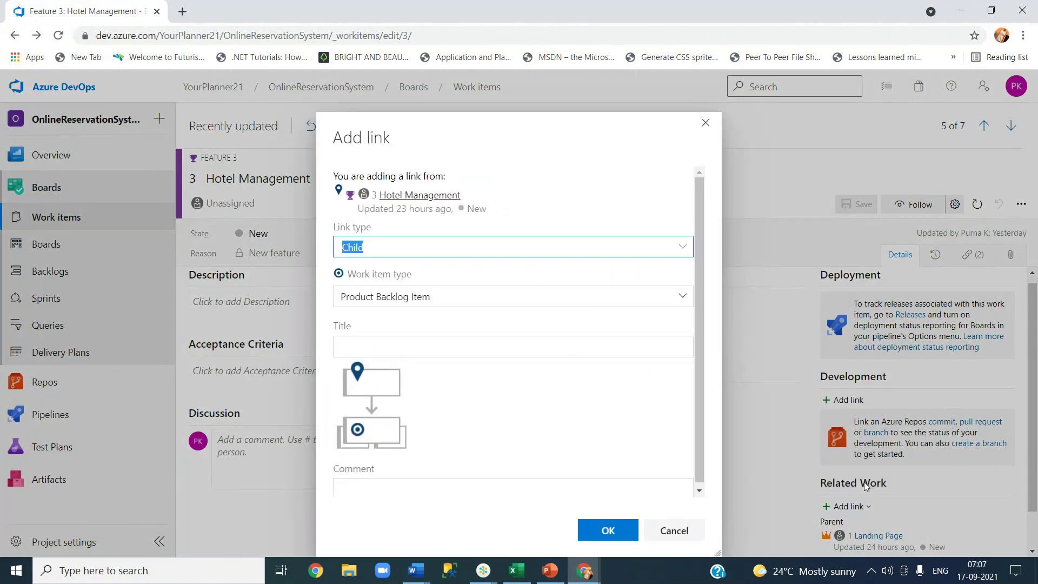
pyautogui.click(393, 346)
pyautogui.write('Book Hotels')
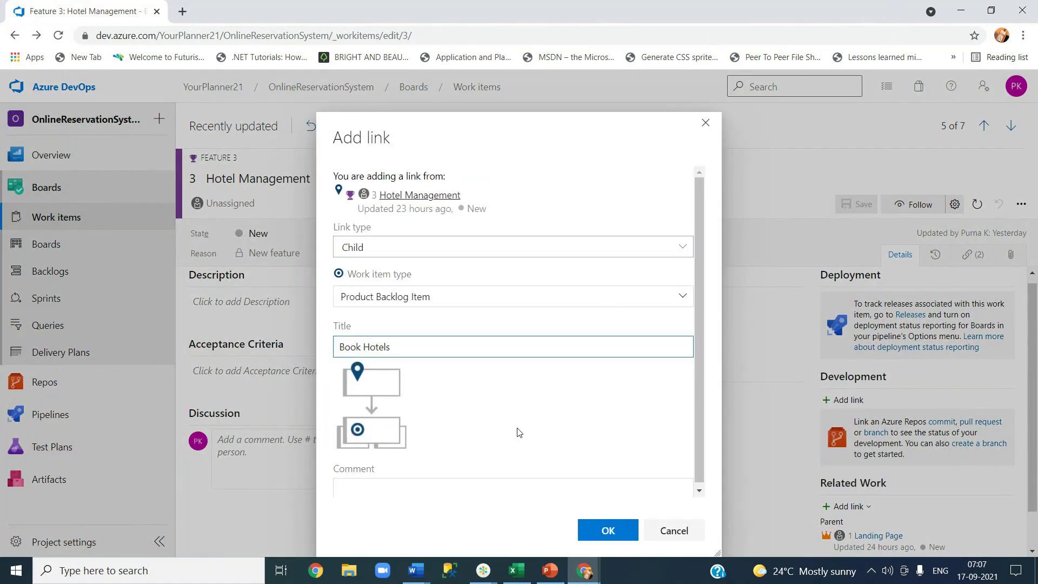
pyautogui.click(591, 535)
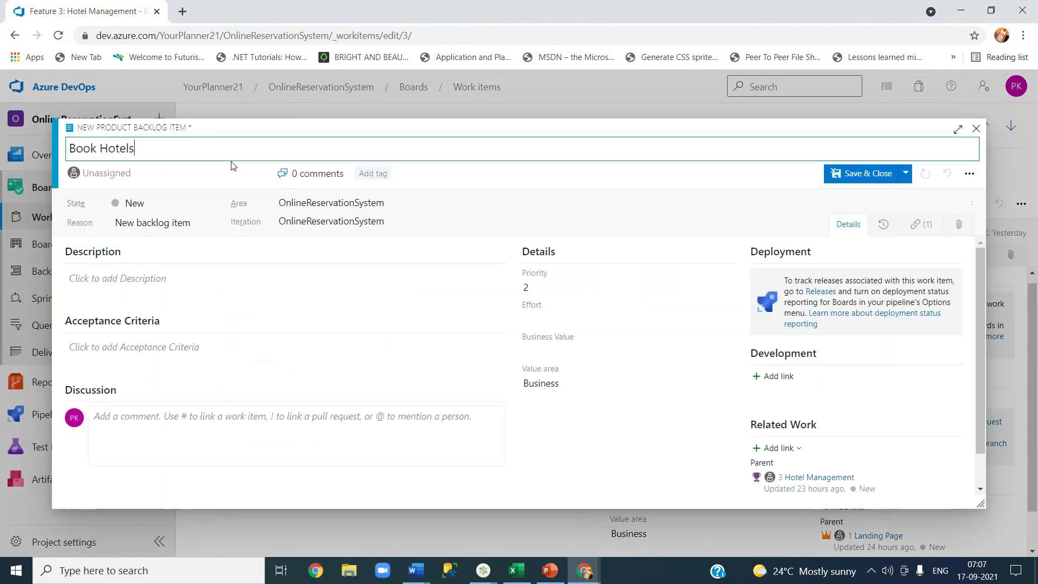
# Assign the Book Hotels item to the OnlineReservationSystem\Middleware area, set its effort to 80, and save and close it.
pyautogui.click(411, 204)
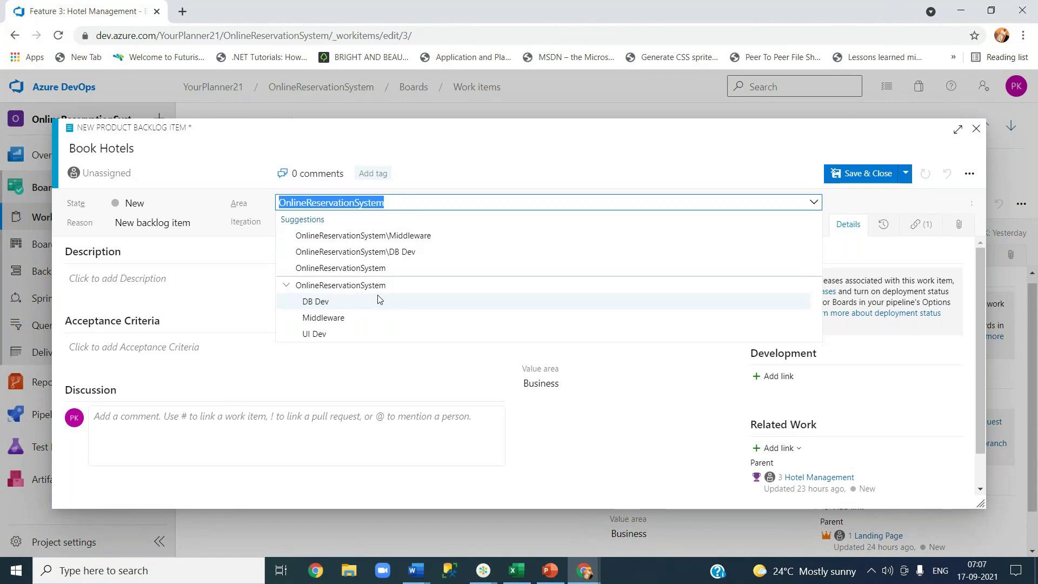
pyautogui.click(366, 319)
pyautogui.click(549, 319)
pyautogui.write('80')
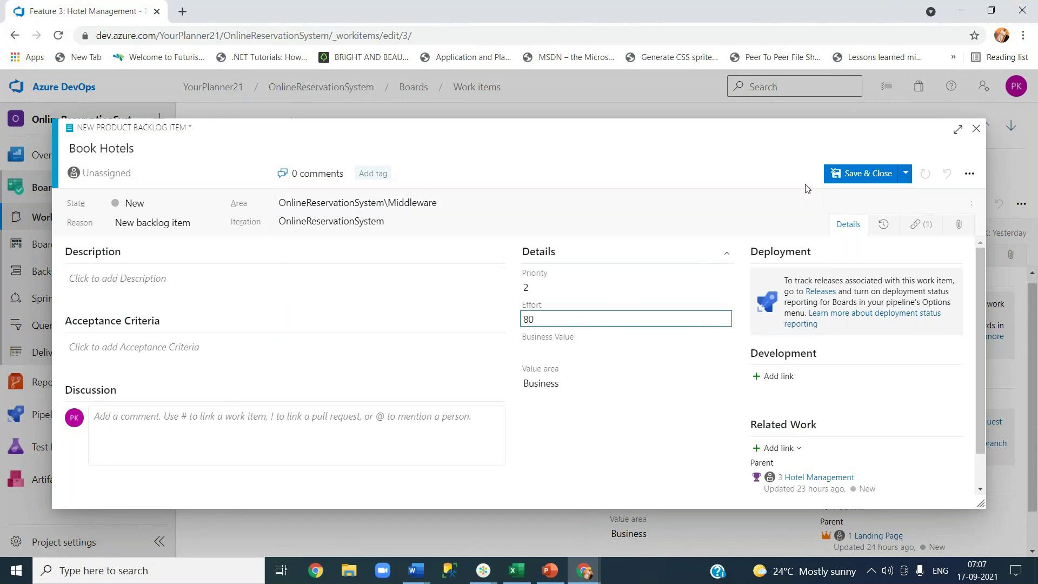
pyautogui.click(837, 184)
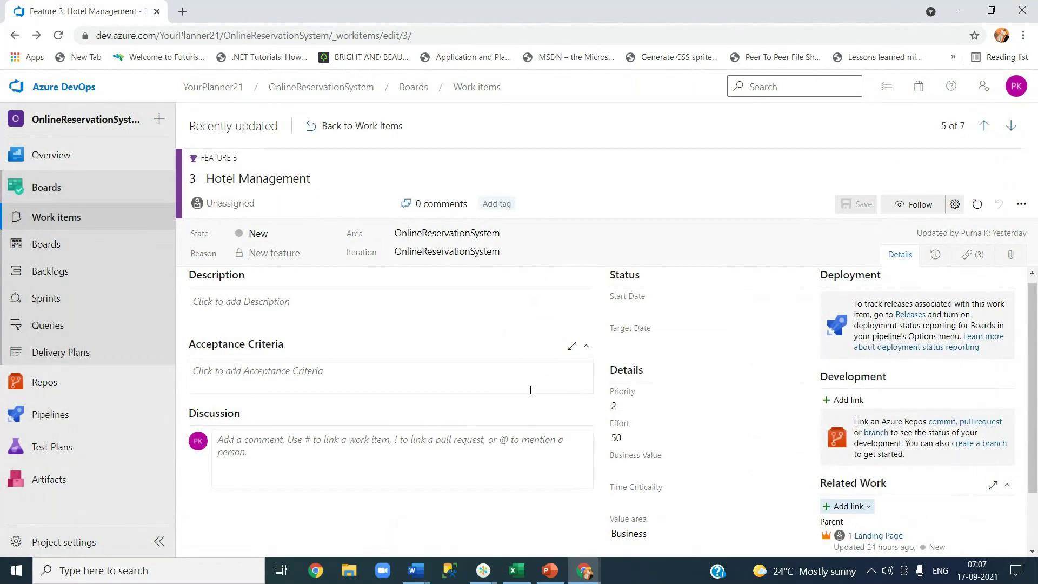
# Copy the "Search For Trains" requirement from cell B11 of the Requirements workbook in Excel and switch back to Azure DevOps.
pyautogui.hotkey('alt', 'Tab')
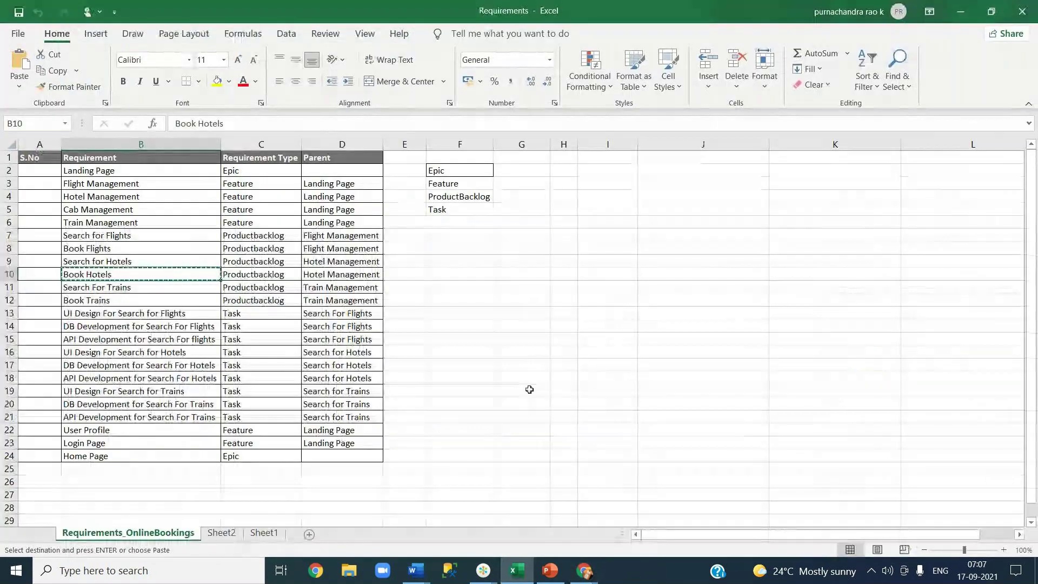
pyautogui.click(172, 290)
pyautogui.hotkey('ctrl', 'c')
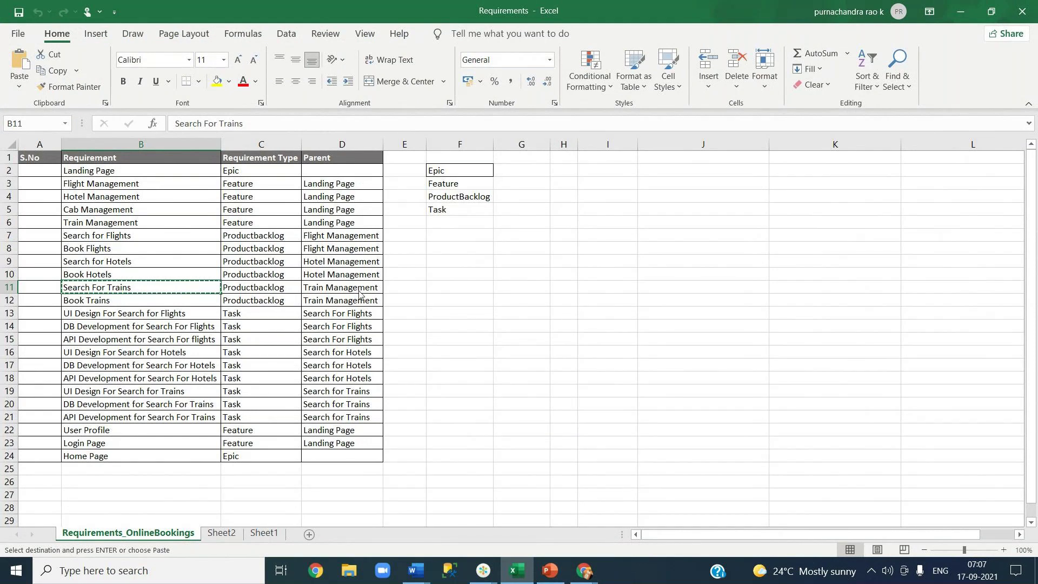
pyautogui.hotkey('alt', 'Tab')
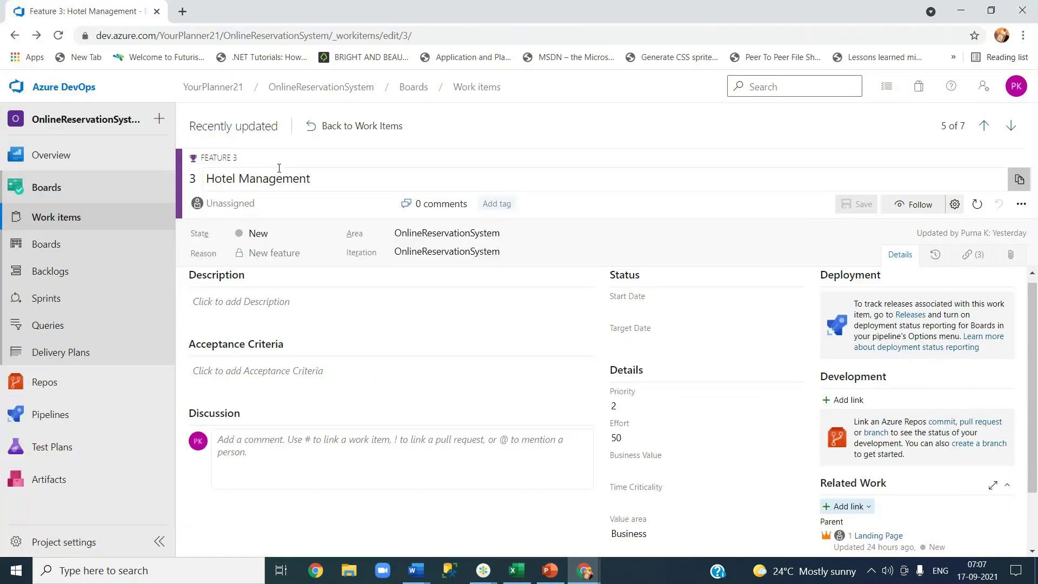
# Open the Train Management feature from the work items list and add a new child Product Backlog Item titled "Search For Trains".
pyautogui.click(333, 134)
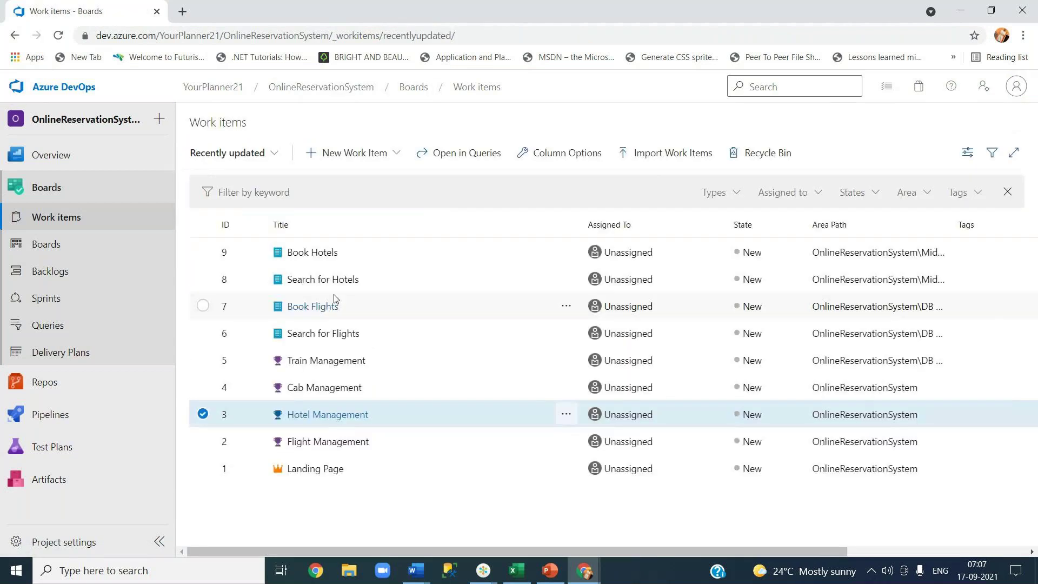
pyautogui.click(318, 362)
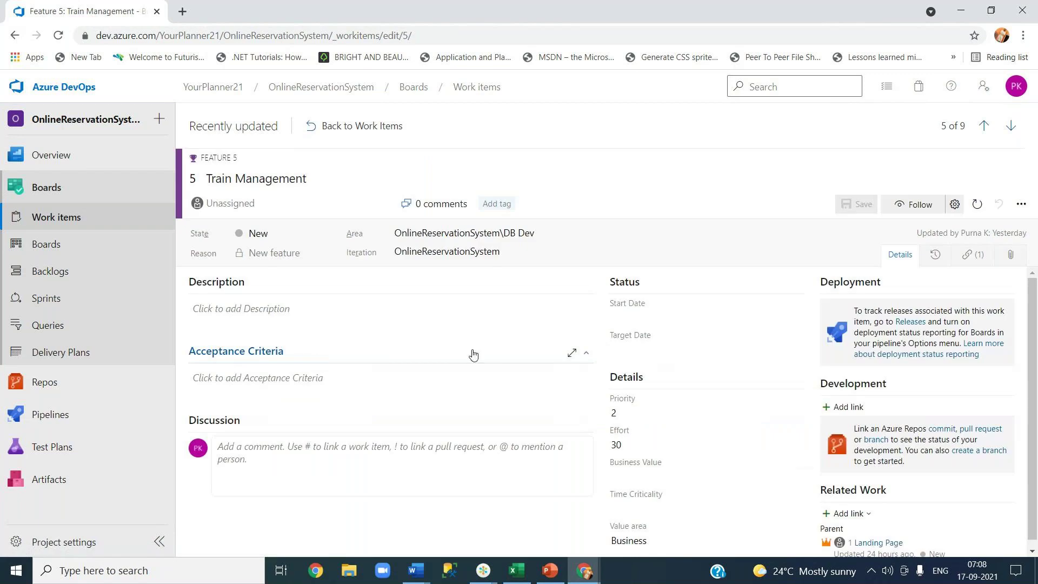
pyautogui.scroll(-1, 997, 478)
pyautogui.click(850, 506)
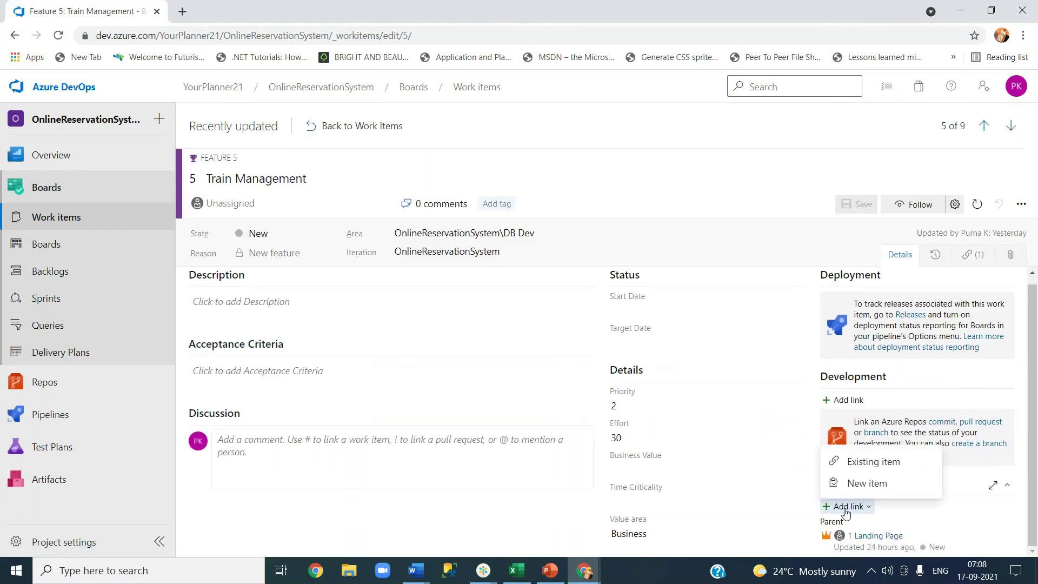
pyautogui.click(865, 484)
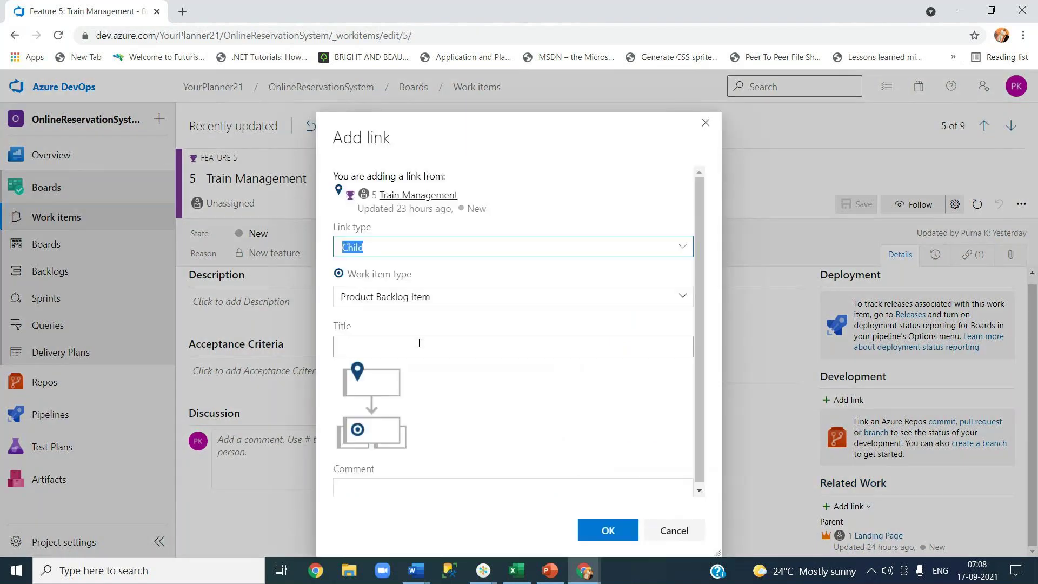
pyautogui.click(419, 343)
pyautogui.write('Search For Trains')
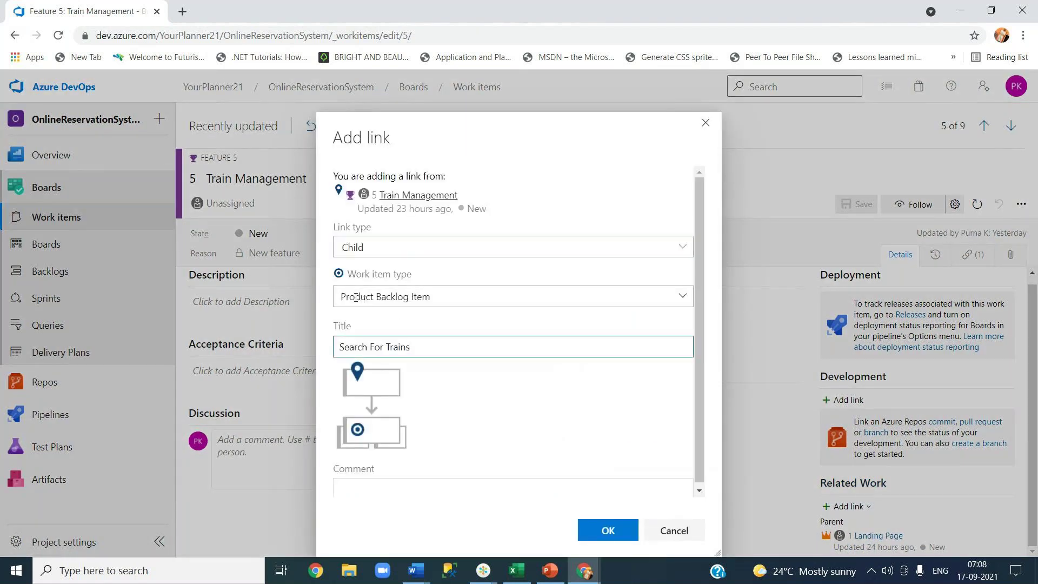
pyautogui.moveTo(699, 384); pyautogui.dragTo(699, 400)
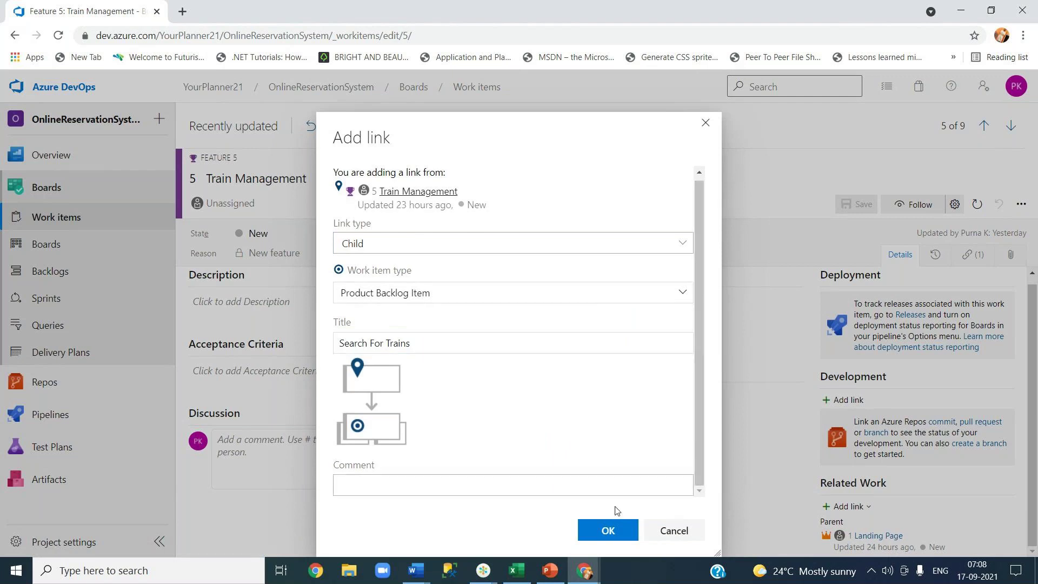
pyautogui.click(608, 530)
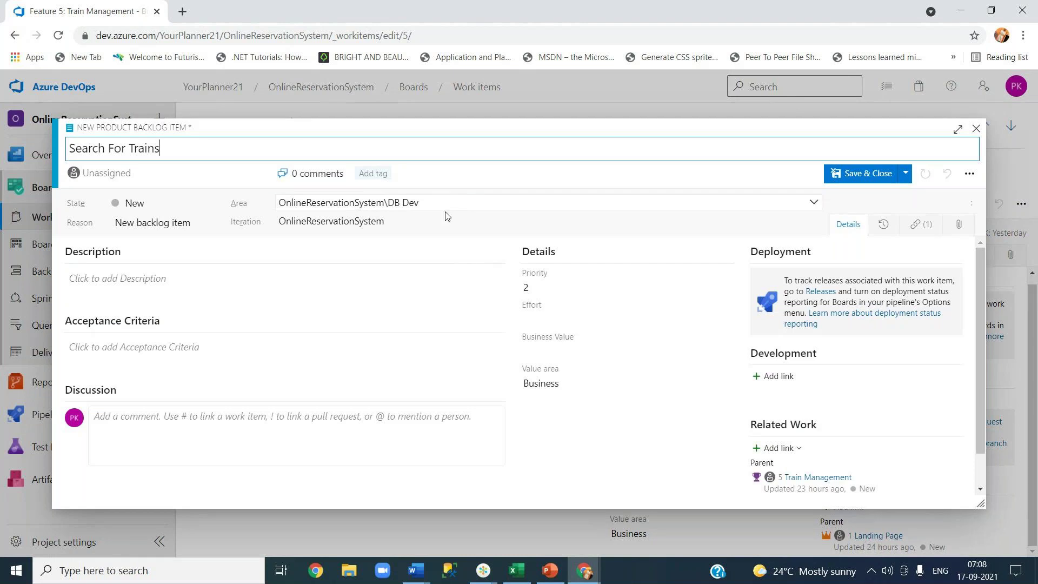
# Set the effort of the Search For Trains item to 24, and save and close it.
pyautogui.click(540, 321)
pyautogui.write('2')
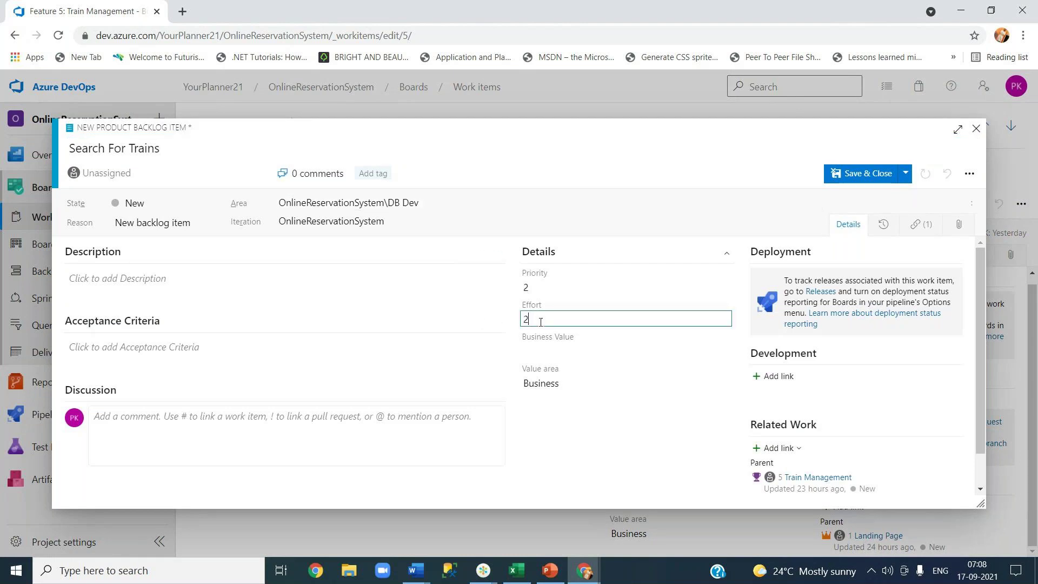
pyautogui.write('4')
pyautogui.click(848, 174)
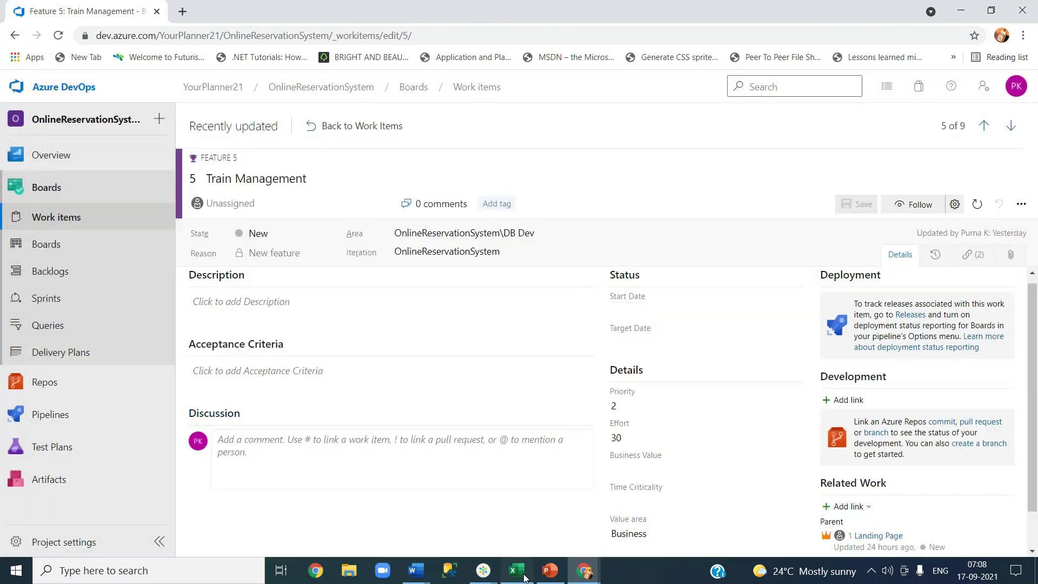
# Copy the "Book Trains" requirement from cell B12 of the Requirements workbook in Excel and switch back to the Train Management feature in Azure DevOps.
pyautogui.click(523, 577)
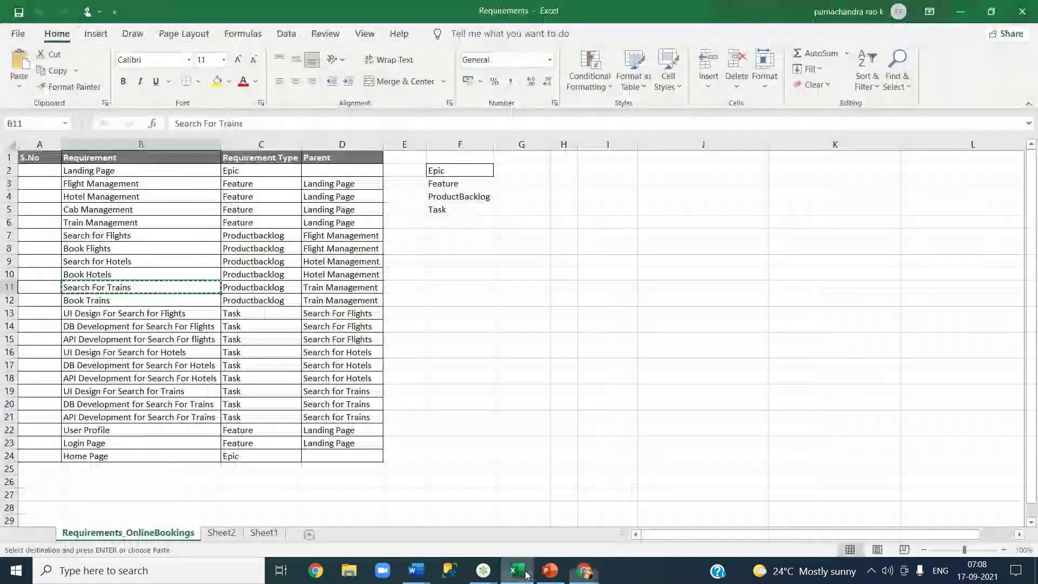
pyautogui.click(177, 304)
pyautogui.hotkey('ctrl', 'c')
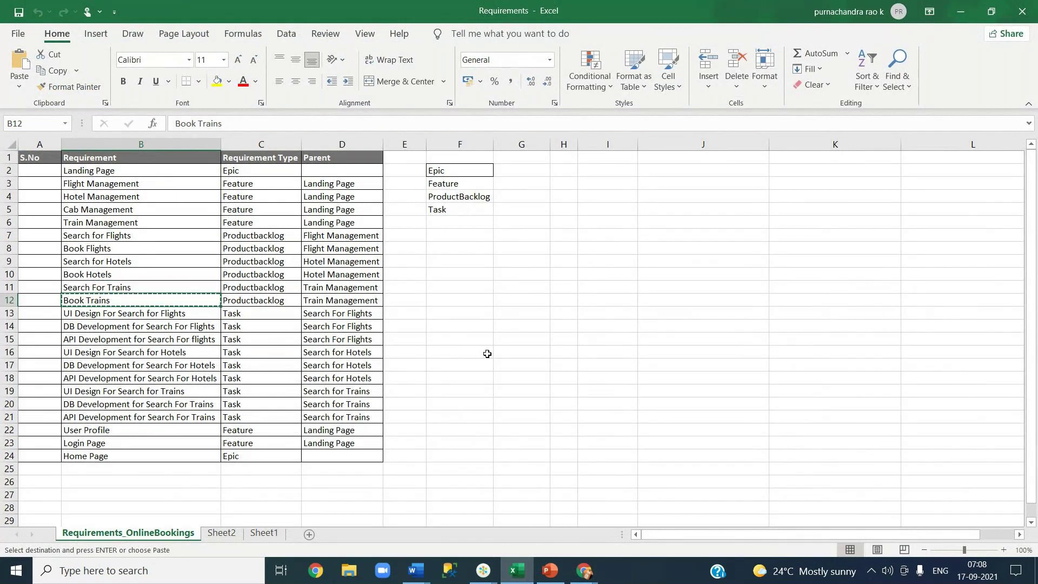
pyautogui.hotkey('alt', 'Tab')
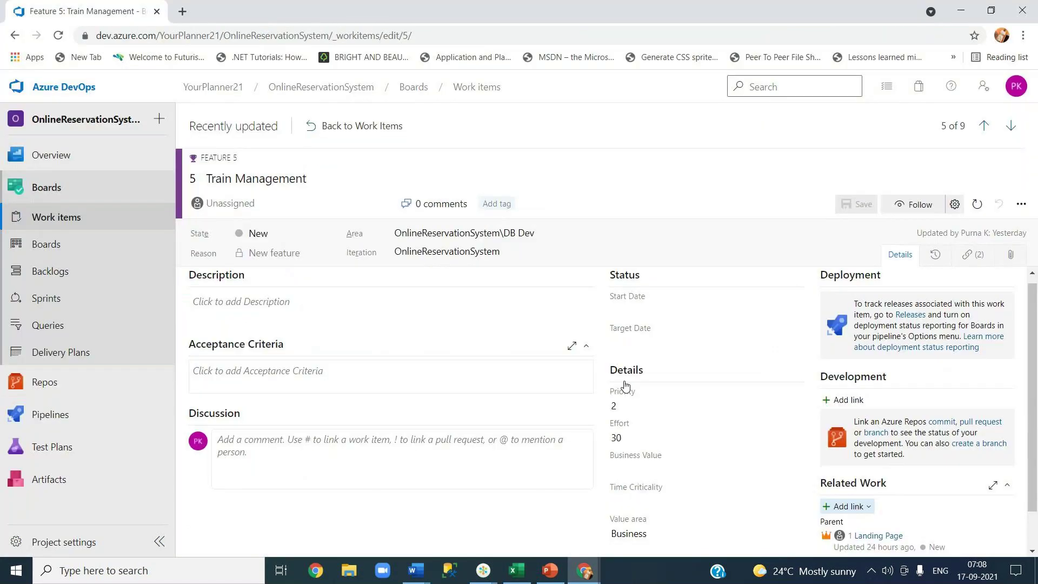
# Add a new child Product Backlog Item titled "Book Trains" to the Train Management feature.
pyautogui.click(865, 509)
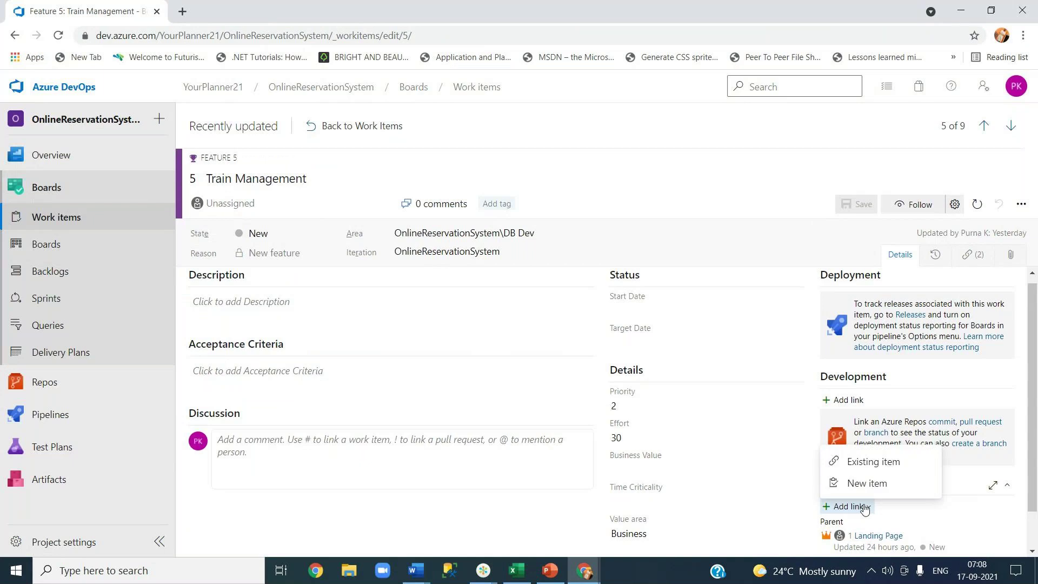
pyautogui.click(865, 509)
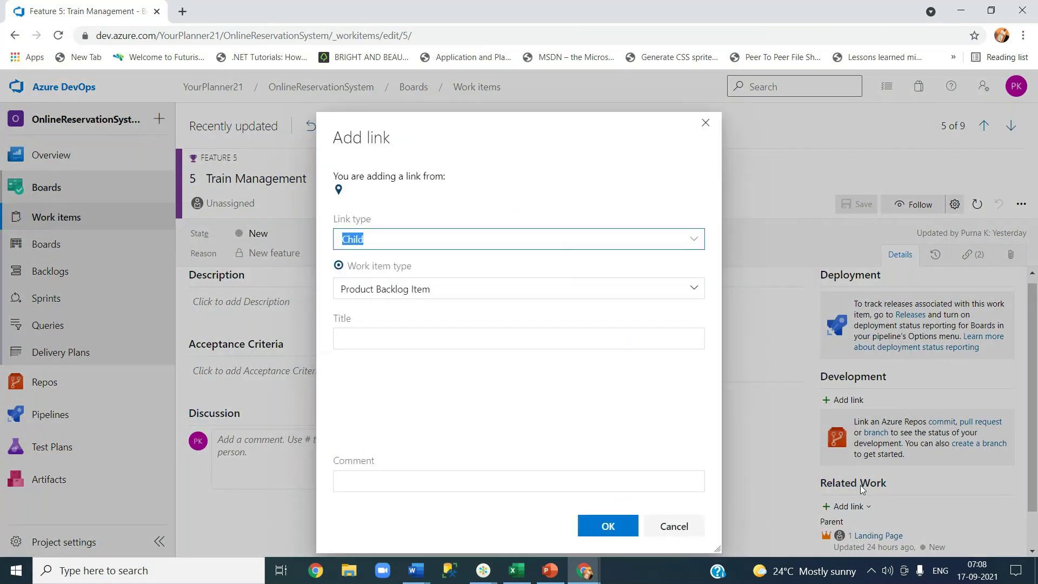
pyautogui.click(450, 347)
pyautogui.write('Book Trains')
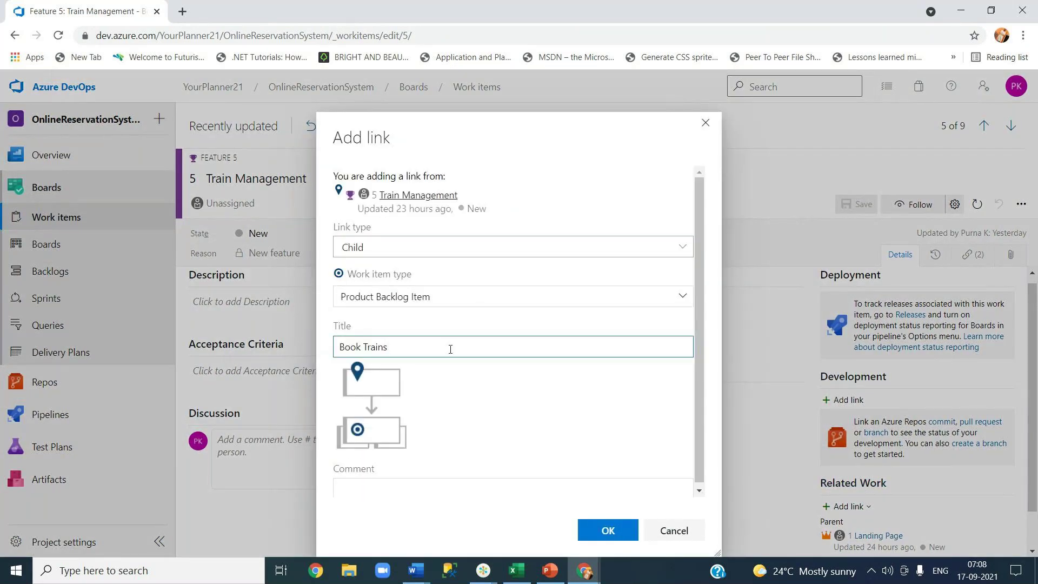
pyautogui.click(619, 526)
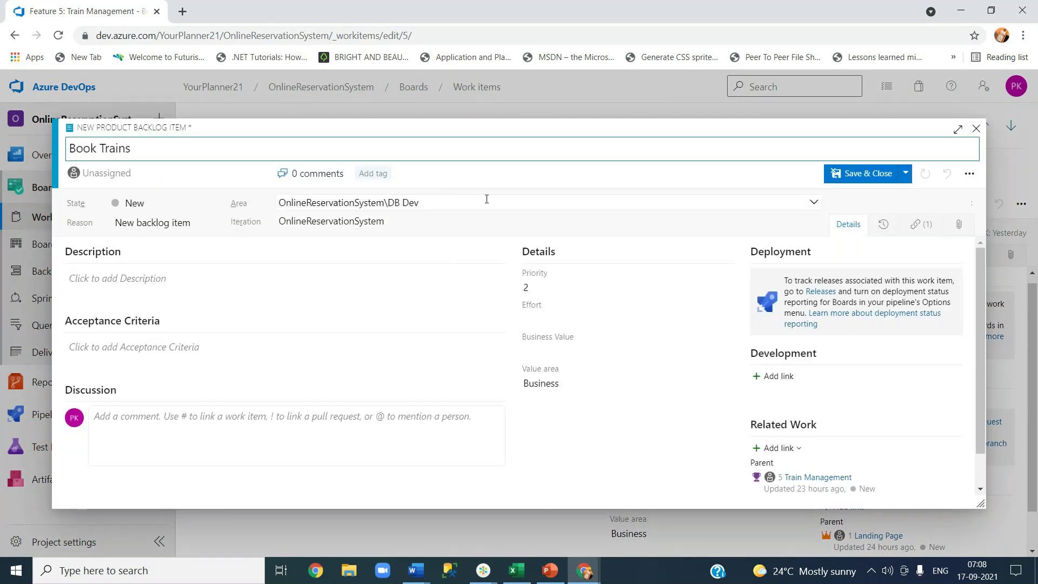
# Set the effort of the Book Trains item to 40, and save and close it.
pyautogui.click(564, 321)
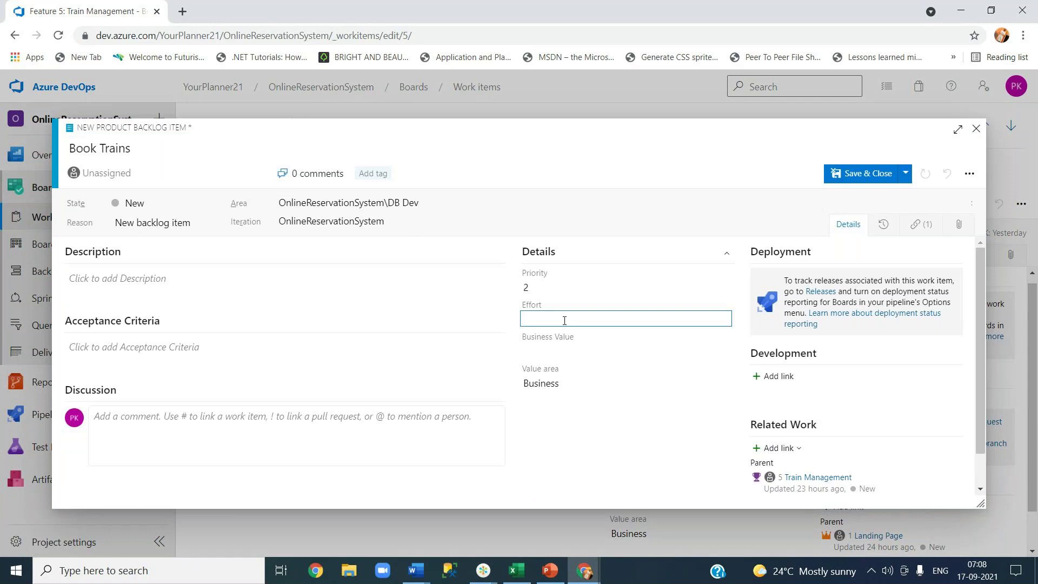
pyautogui.write('40')
pyautogui.click(842, 173)
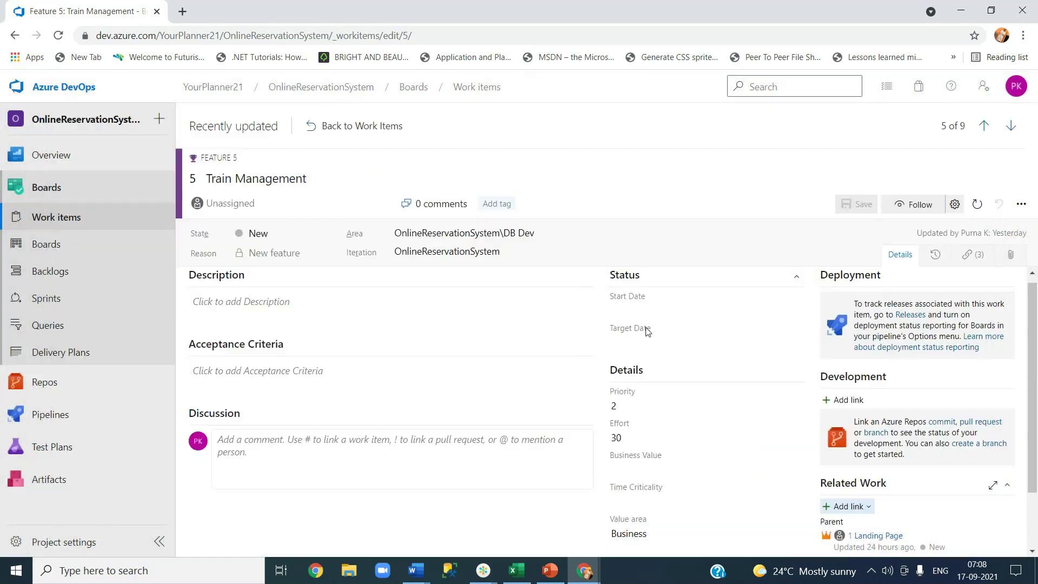
# Check the Train Management feature's child links, return to the work items list, and switch to the Requirements workbook in Excel.
pyautogui.scroll(-2, 769, 453)
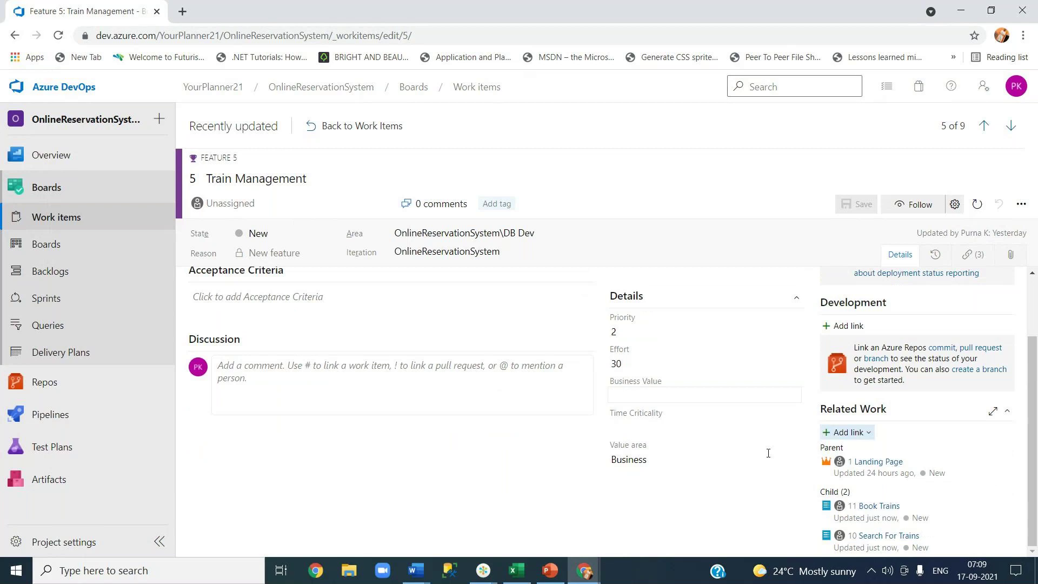
pyautogui.scroll(2, 769, 453)
pyautogui.click(359, 128)
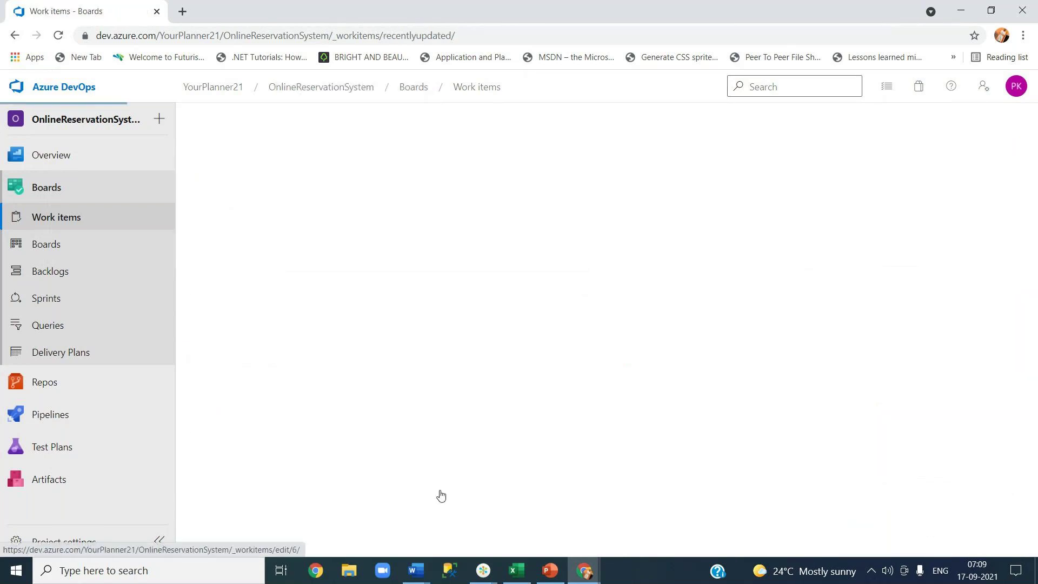
pyautogui.click(523, 570)
pyautogui.press('Escape')
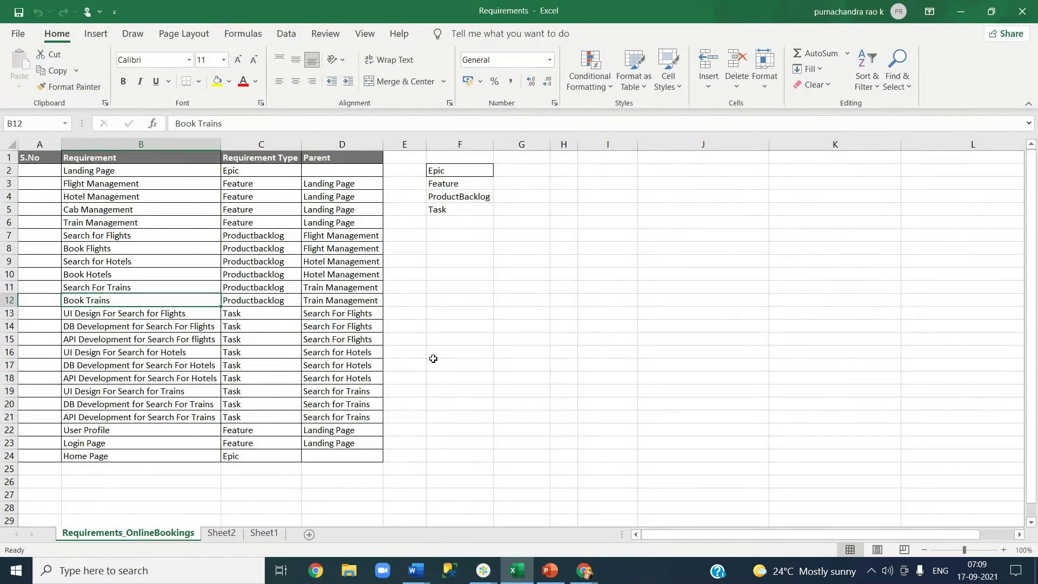
# Copy the "UI Design For Search for Flights" requirement from cell B13 and switch back to the work items list in Azure DevOps.
pyautogui.click(178, 316)
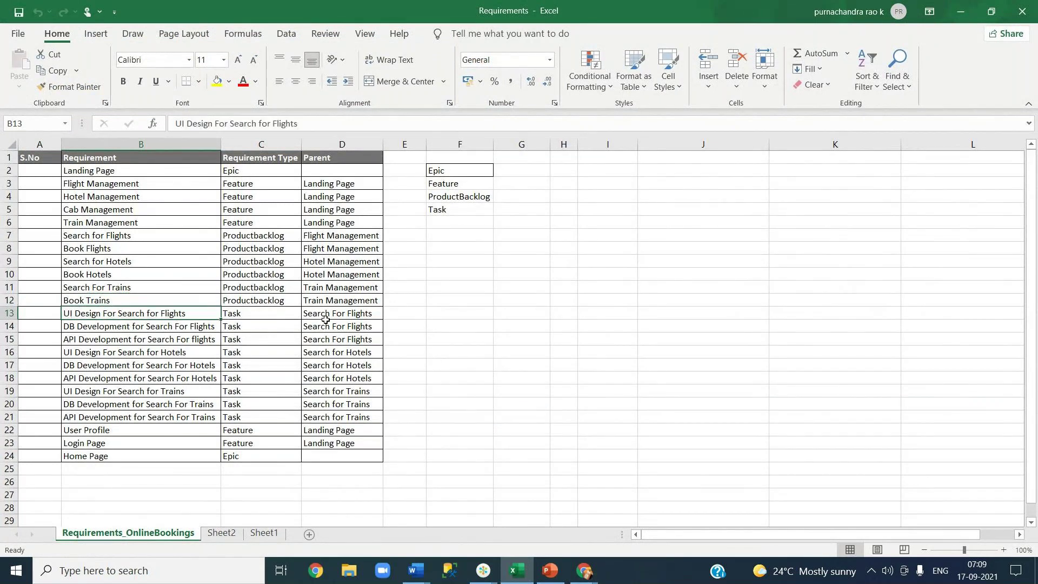
pyautogui.hotkey('ctrl', 'c')
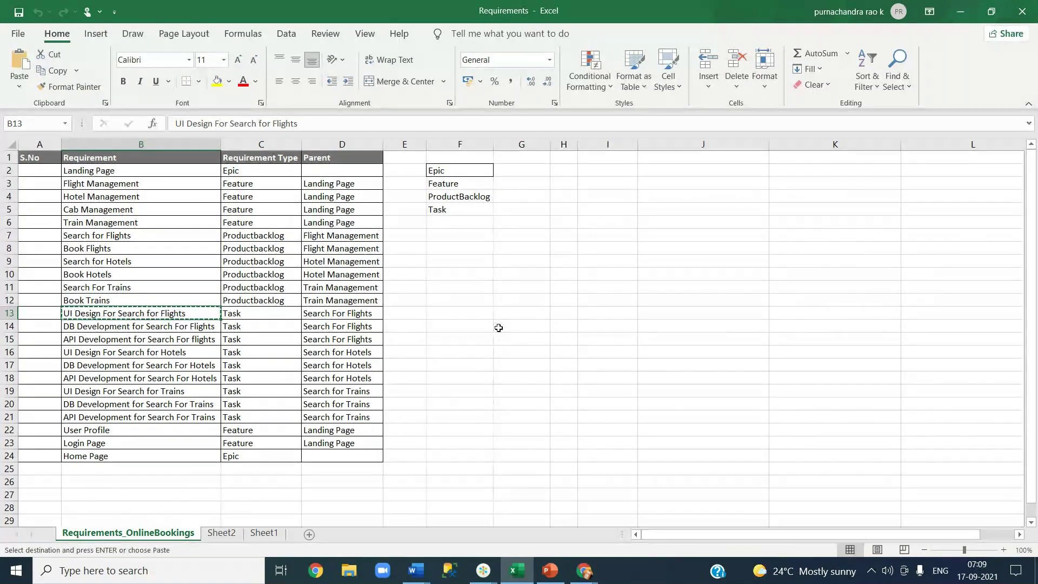
pyautogui.hotkey('alt', 'Tab')
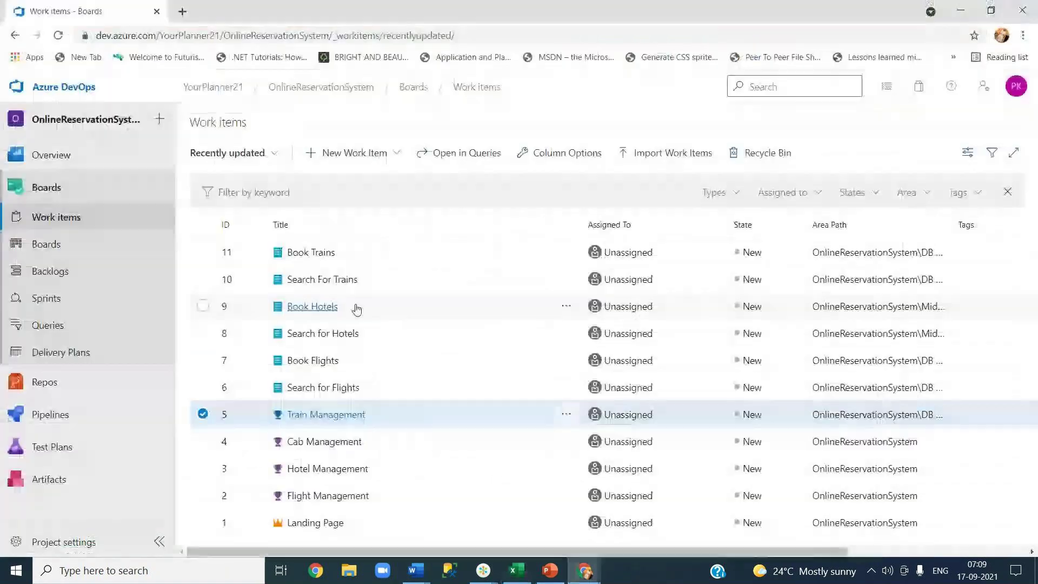
pyautogui.click(334, 338)
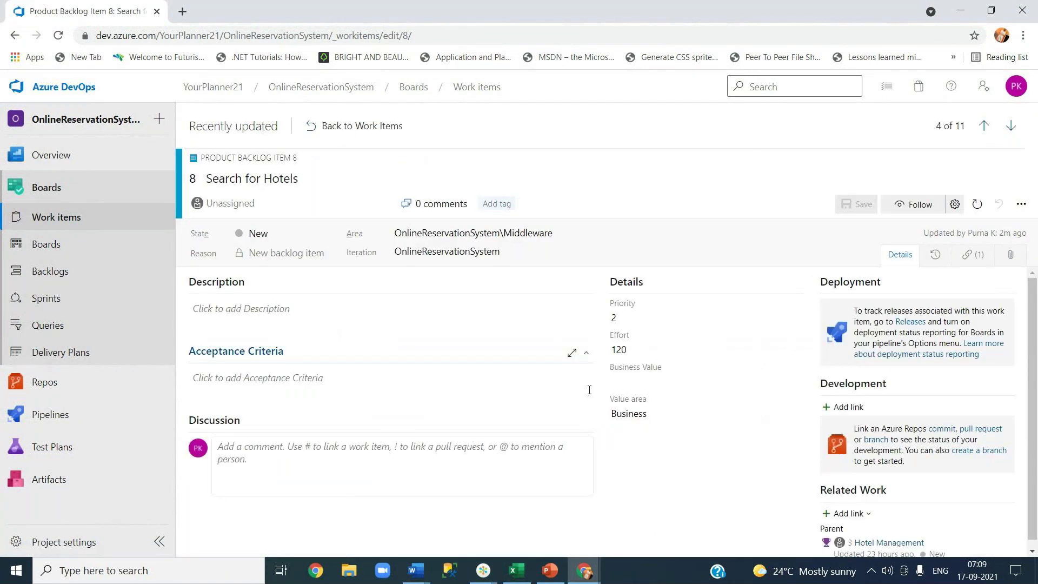
pyautogui.scroll(-1, 600, 400)
pyautogui.click(858, 511)
pyautogui.click(864, 488)
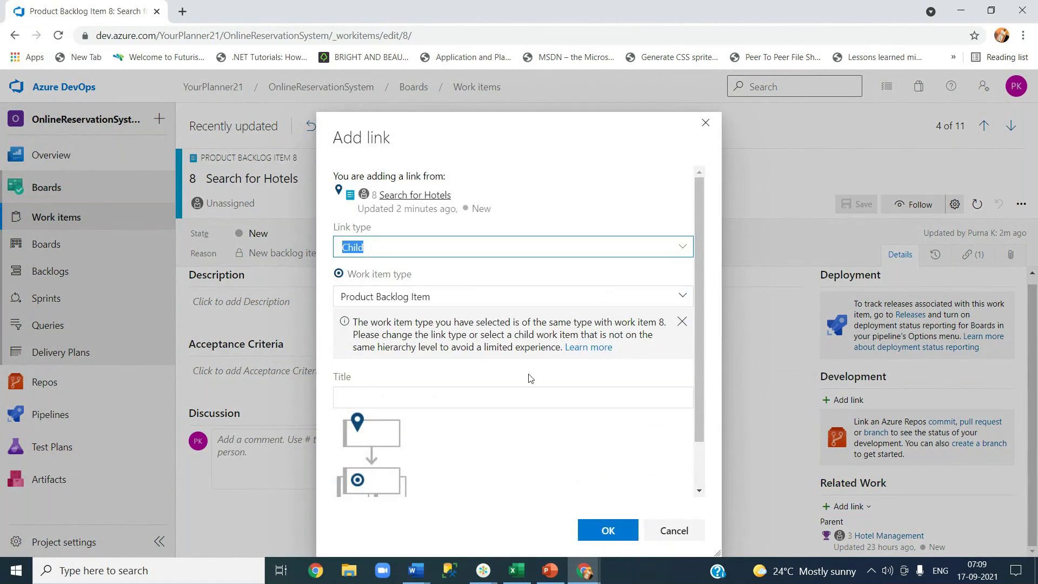
pyautogui.click(661, 540)
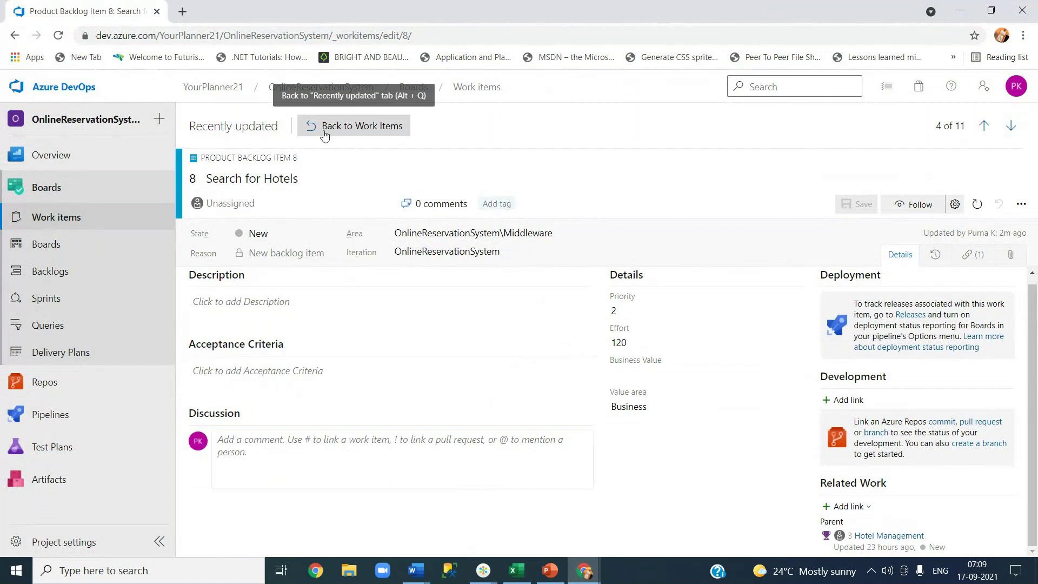
pyautogui.click(324, 135)
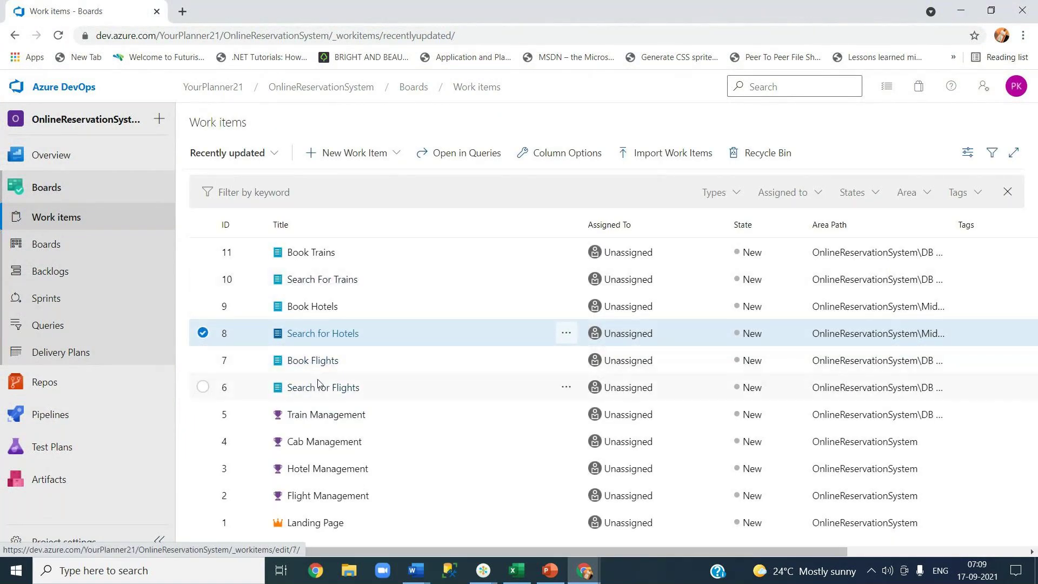
# Add a new child Task titled "UI Design For Search for Flights" to the Search for Flights backlog item, and save and close it.
pyautogui.click(319, 393)
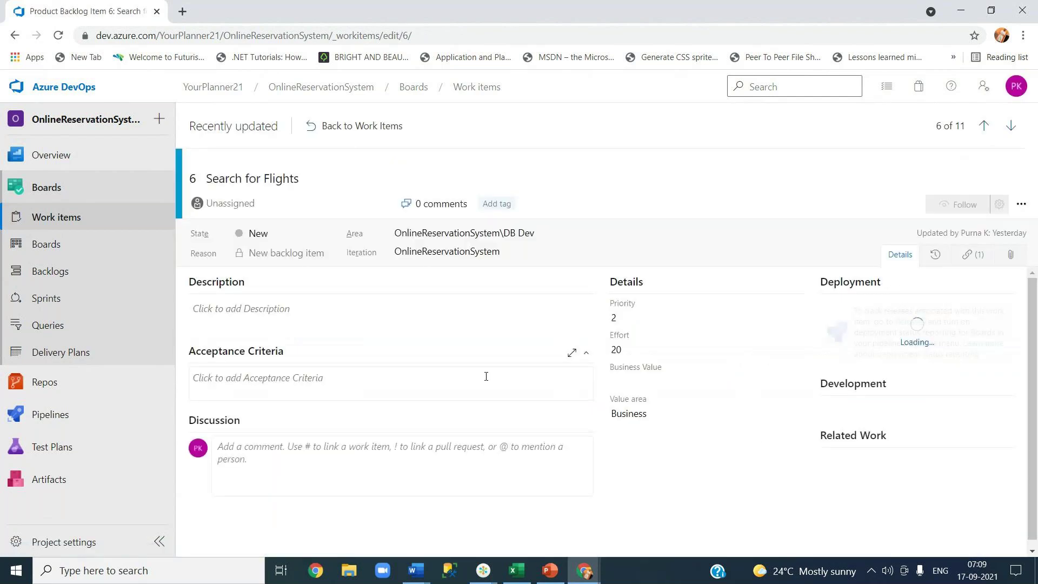
pyautogui.scroll(-1, 824, 492)
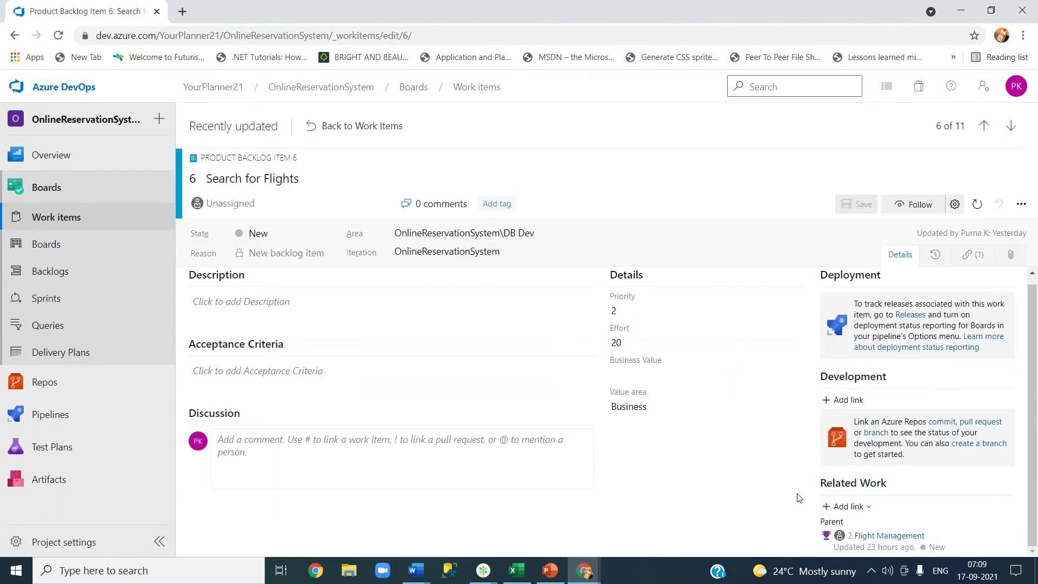
pyautogui.click(860, 506)
pyautogui.click(867, 485)
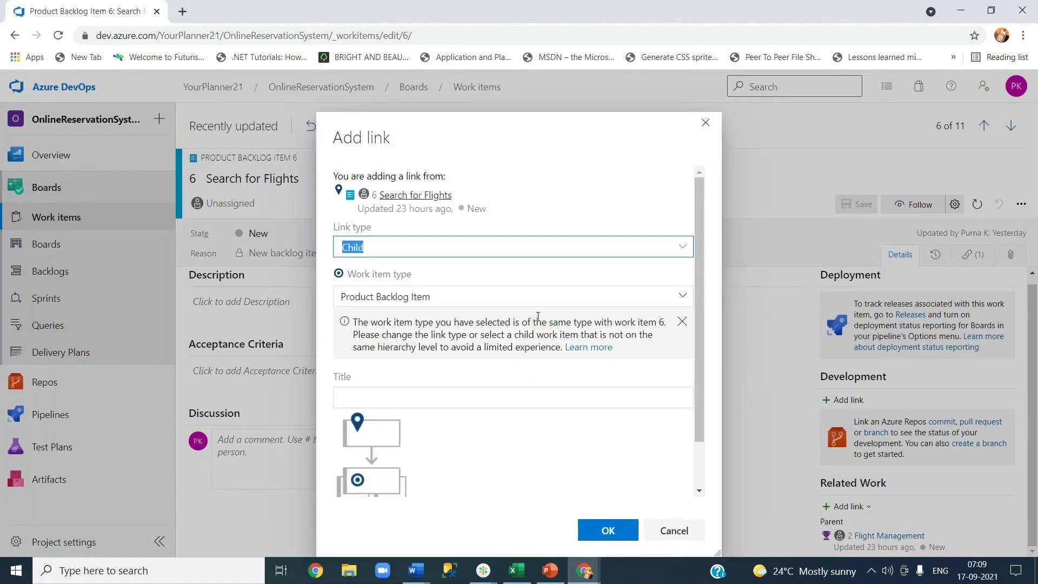
pyautogui.click(539, 297)
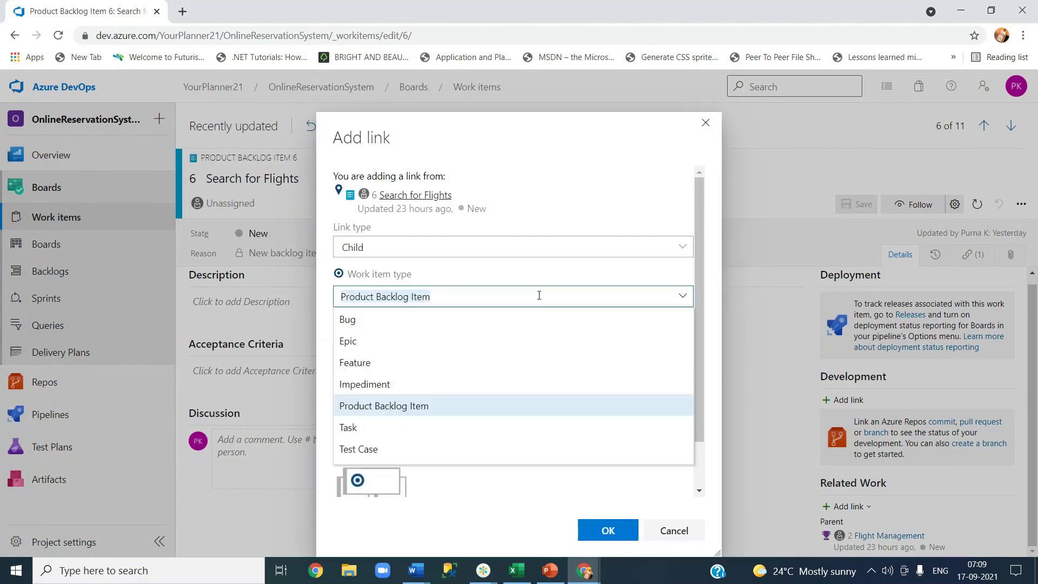
pyautogui.click(374, 427)
pyautogui.click(391, 348)
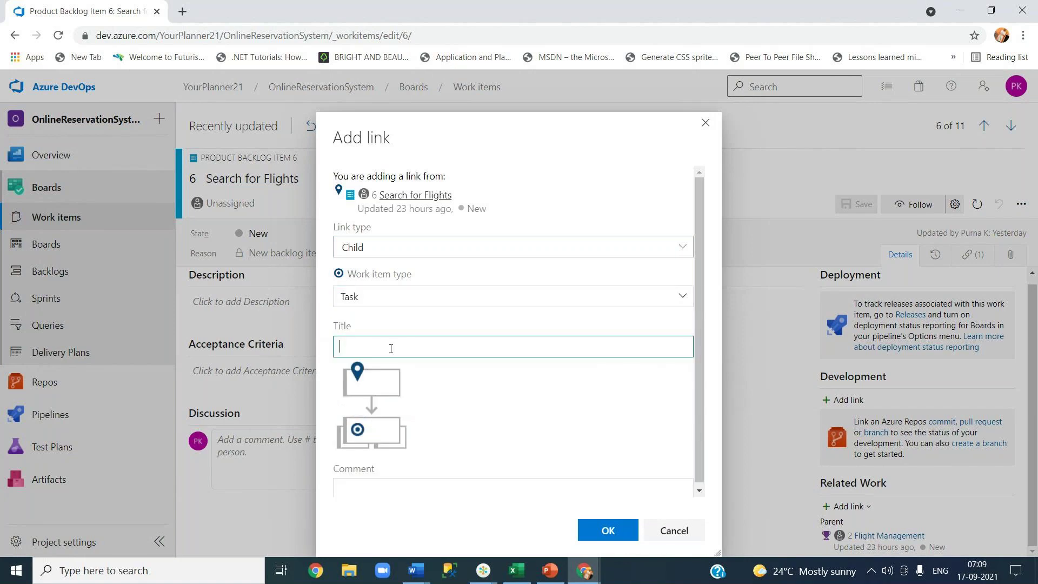
pyautogui.hotkey('ctrl', 'v')
pyautogui.click(607, 532)
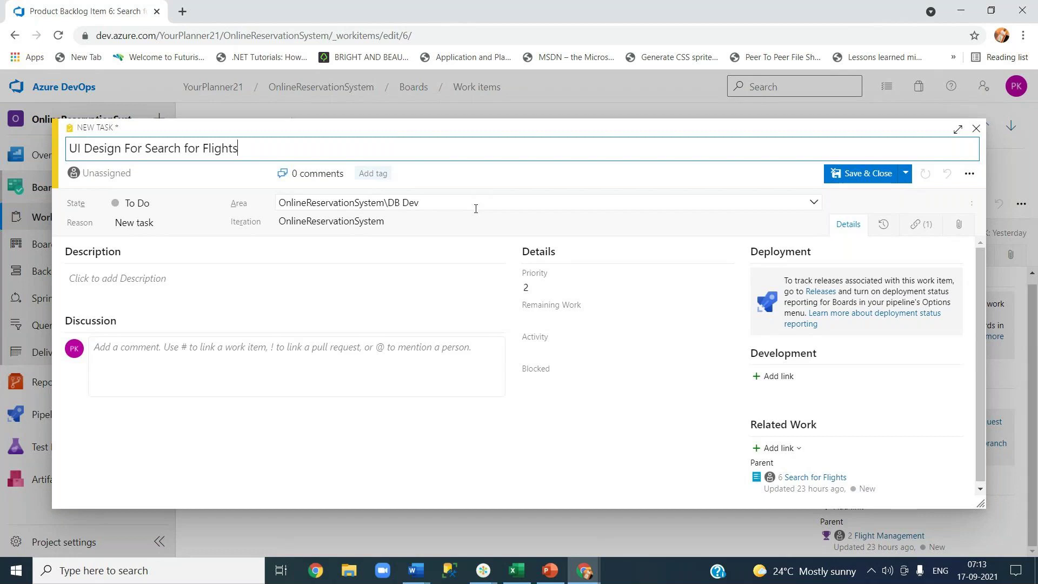
pyautogui.scroll(-1, 689, 420)
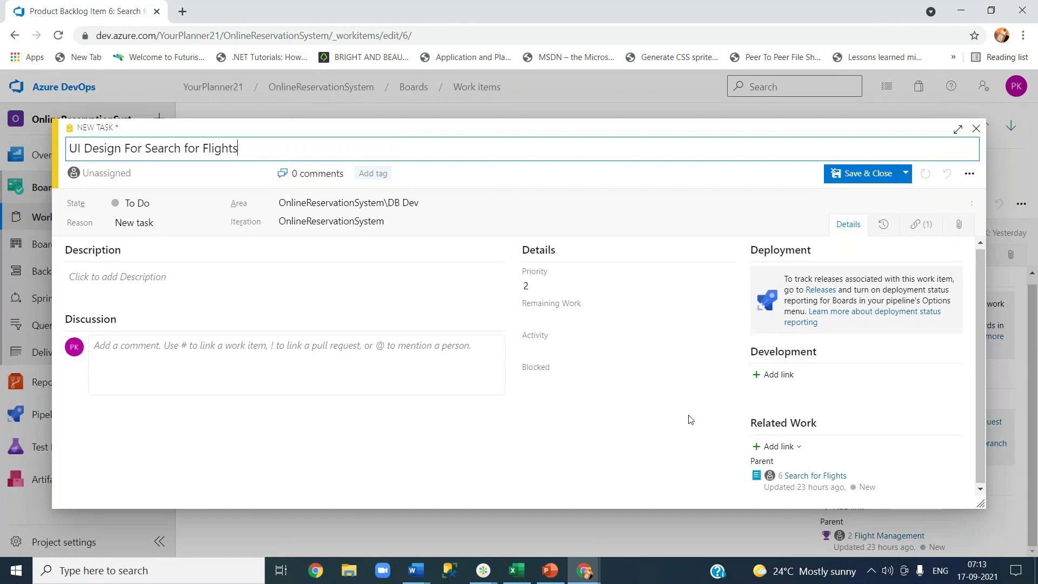
pyautogui.click(853, 174)
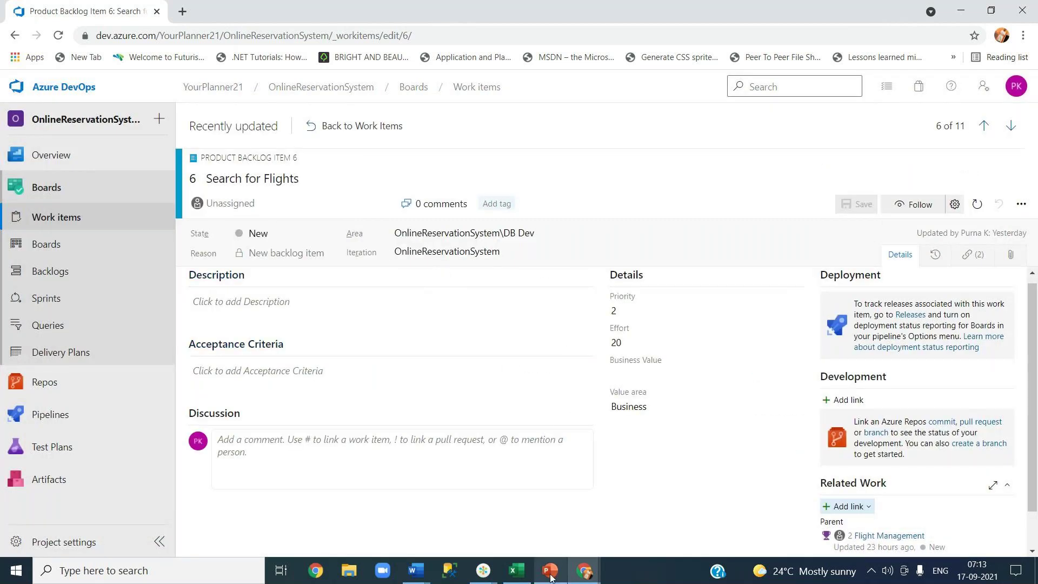
# Copy the "DB Development for Search For Flights" requirement from cell B14 of the Requirements workbook in Excel and switch back to Azure DevOps.
pyautogui.click(550, 571)
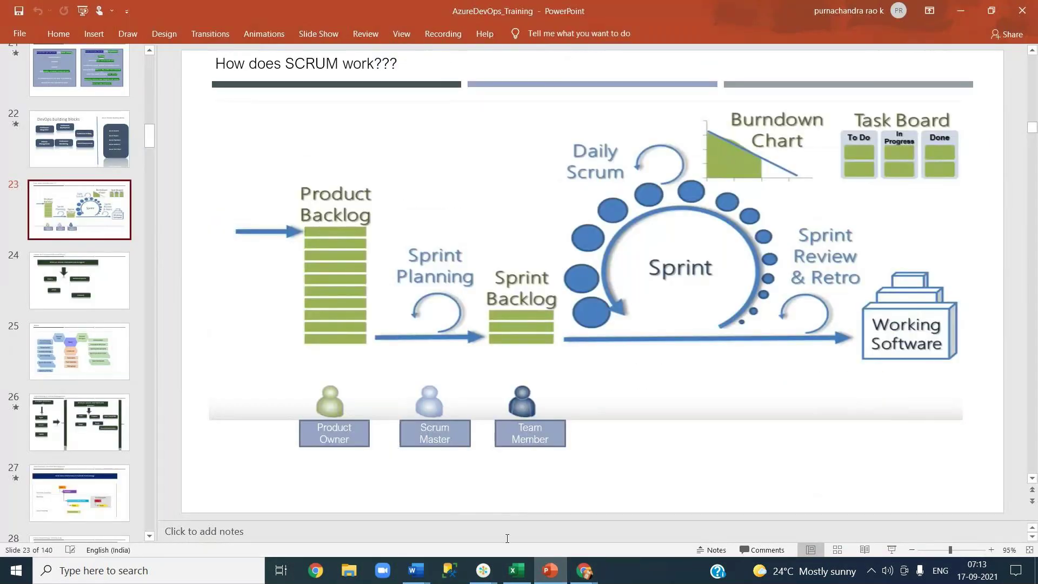
pyautogui.click(516, 570)
pyautogui.press('Down')
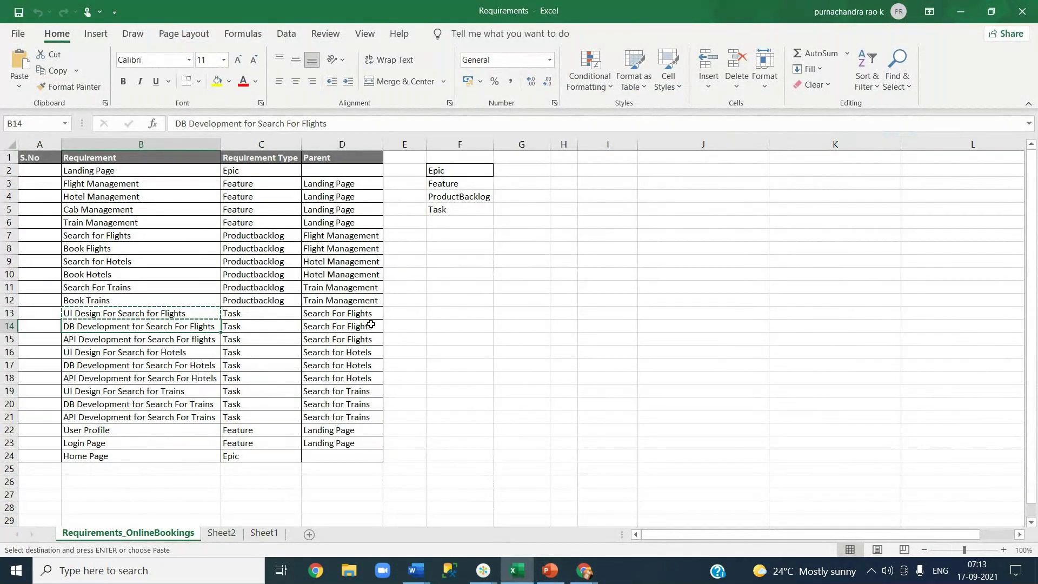
pyautogui.hotkey('ctrl', 'c')
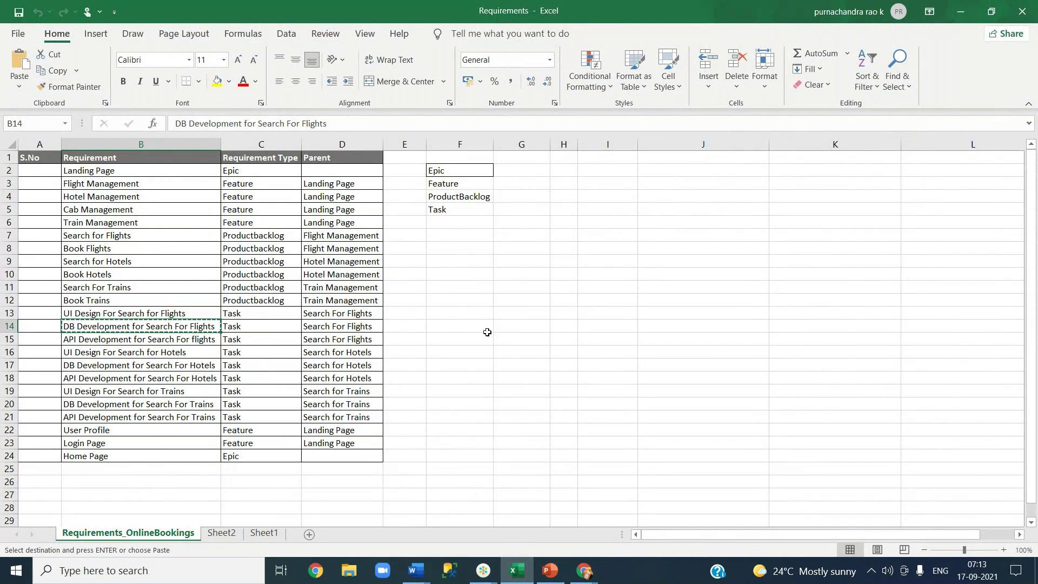
pyautogui.hotkey('alt', 'Tab')
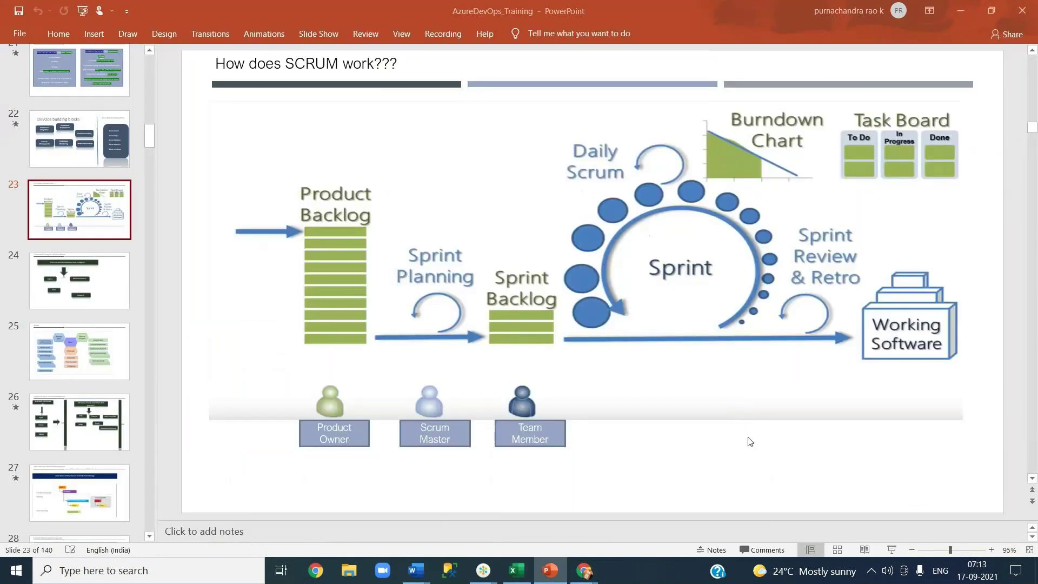
pyautogui.click(523, 564)
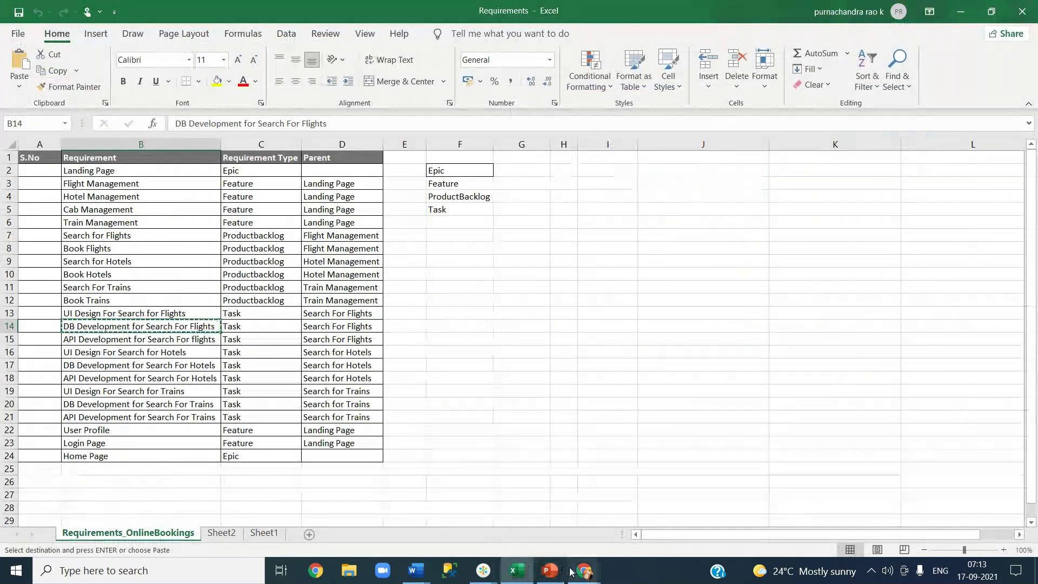
pyautogui.moveTo(582, 572)
pyautogui.click(802, 494)
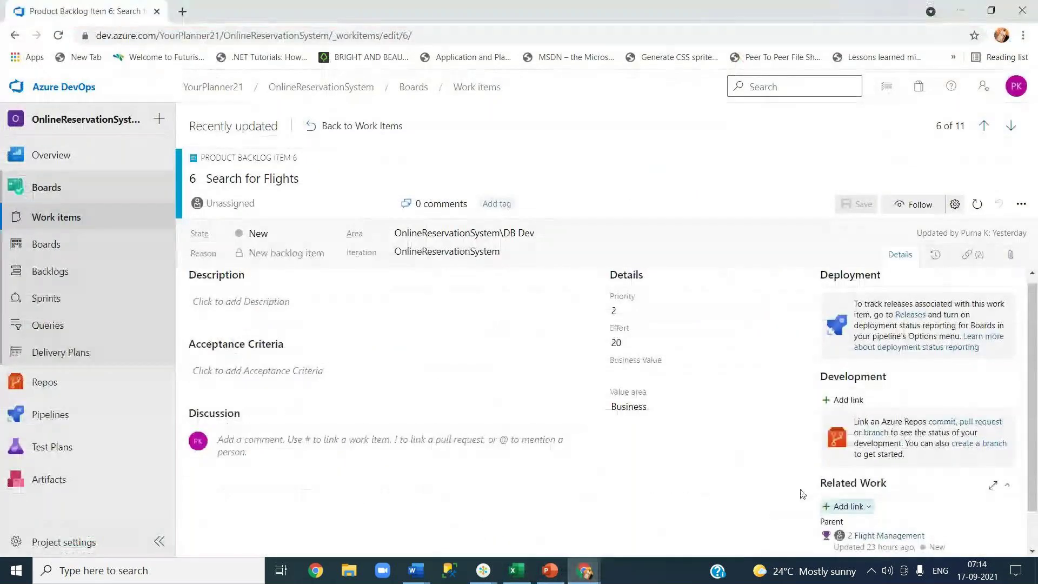
# Add a new child Task titled "DB Development for Search For Flights" to the Search for Flights backlog item, and save and close it.
pyautogui.scroll(-1, 833, 490)
pyautogui.click(860, 462)
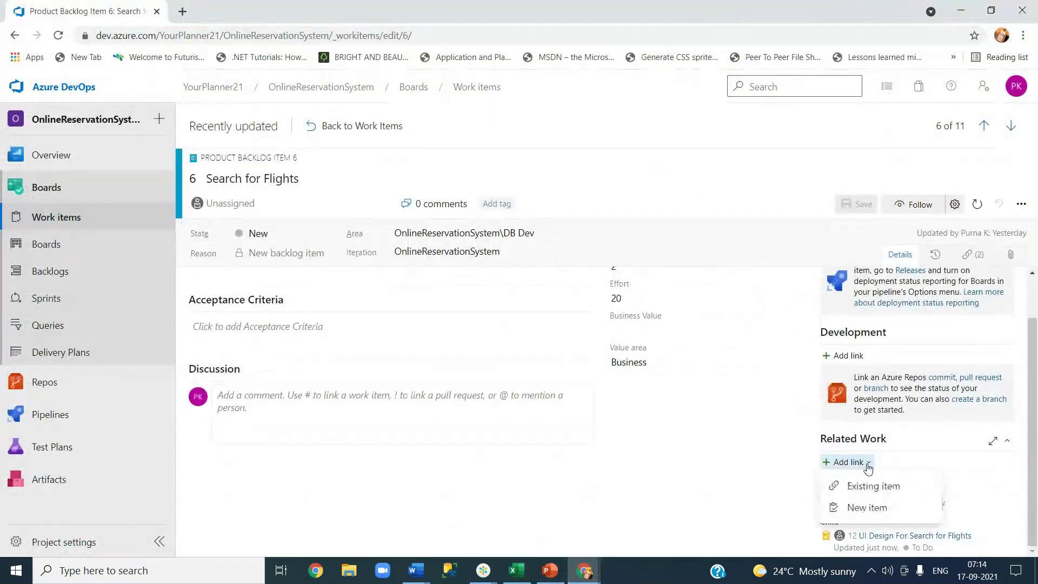
pyautogui.click(877, 502)
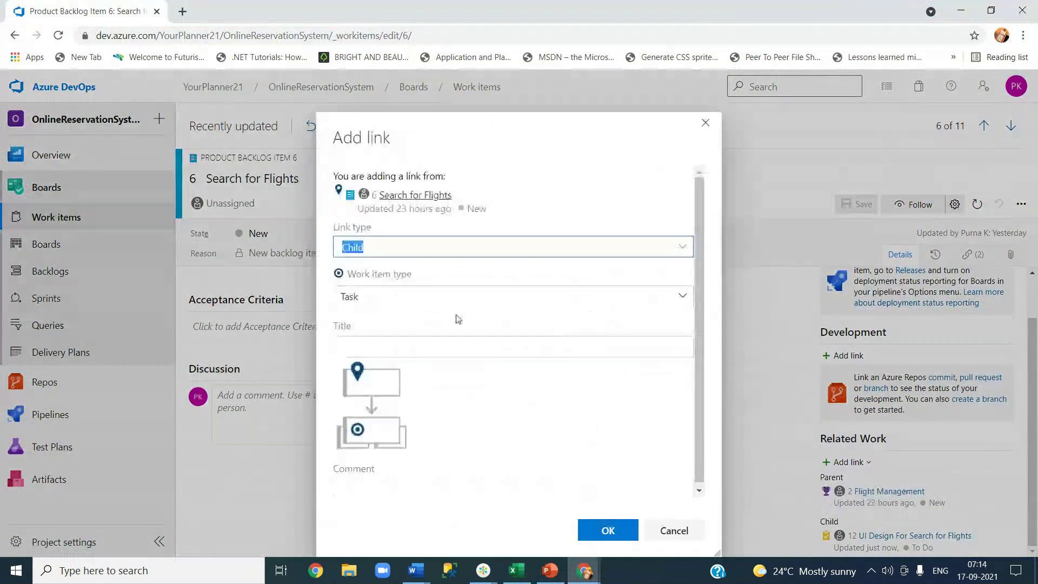
pyautogui.click(442, 346)
pyautogui.hotkey('ctrl', 'v')
pyautogui.click(608, 531)
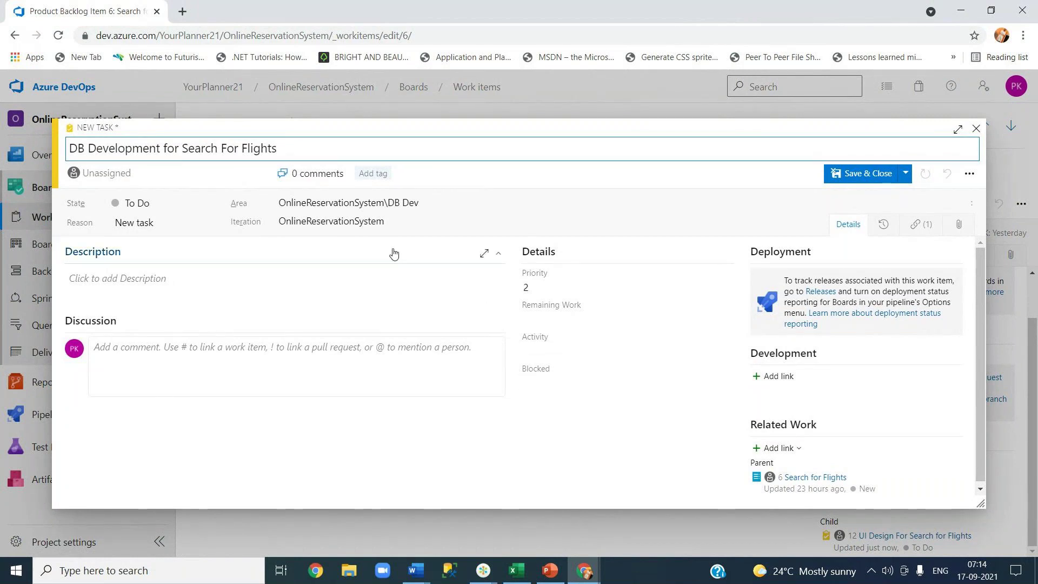
pyautogui.click(855, 173)
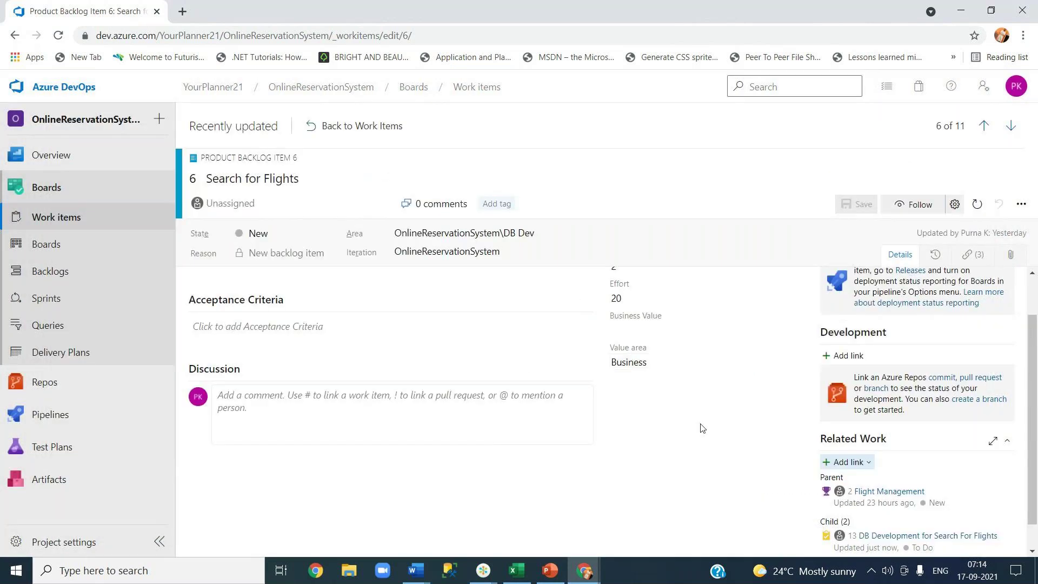
pyautogui.scroll(-1, 700, 427)
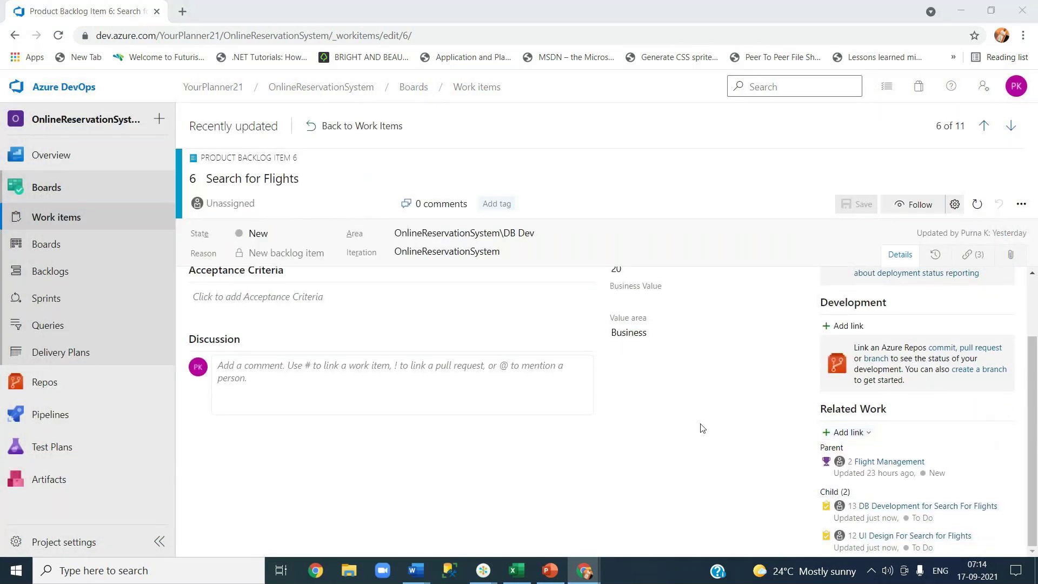
# Copy the "API Development for Search For flights" requirement from cell B15 of the Requirements workbook in Excel and switch back to Azure DevOps.
pyautogui.hotkey('alt', 'Tab')
pyautogui.click(205, 339)
pyautogui.hotkey('ctrl', 'c')
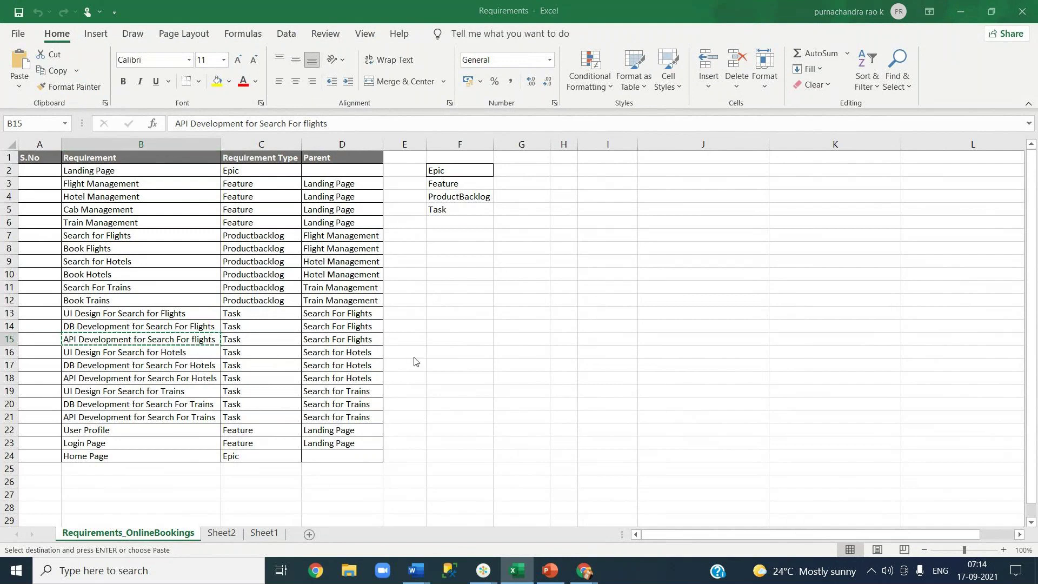
pyautogui.hotkey('alt', 'Tab')
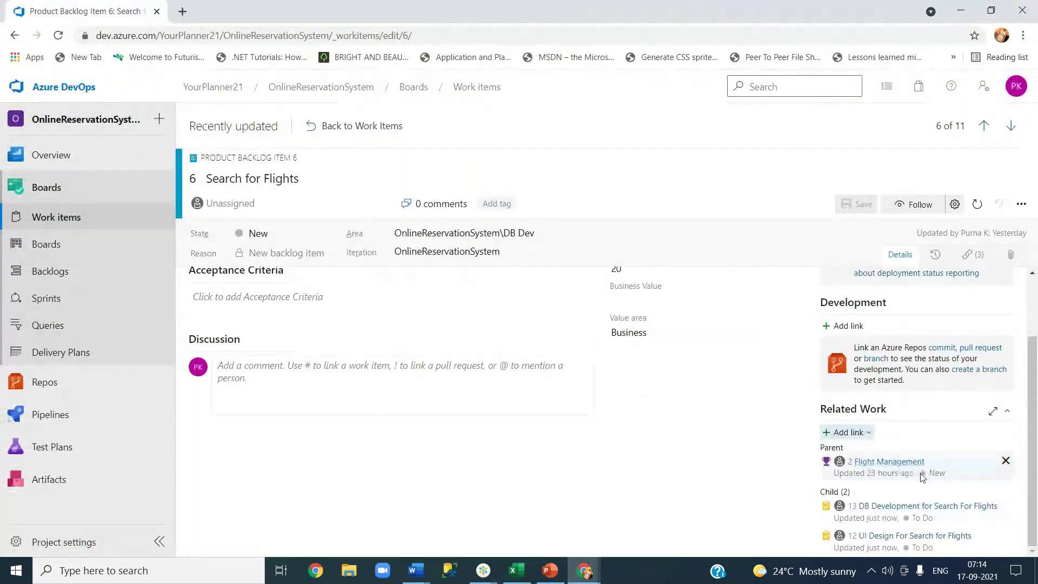
# Add and save a child Task titled "API Development for Search For flights" under Search for Flights, and return to the work items list.
pyautogui.click(864, 433)
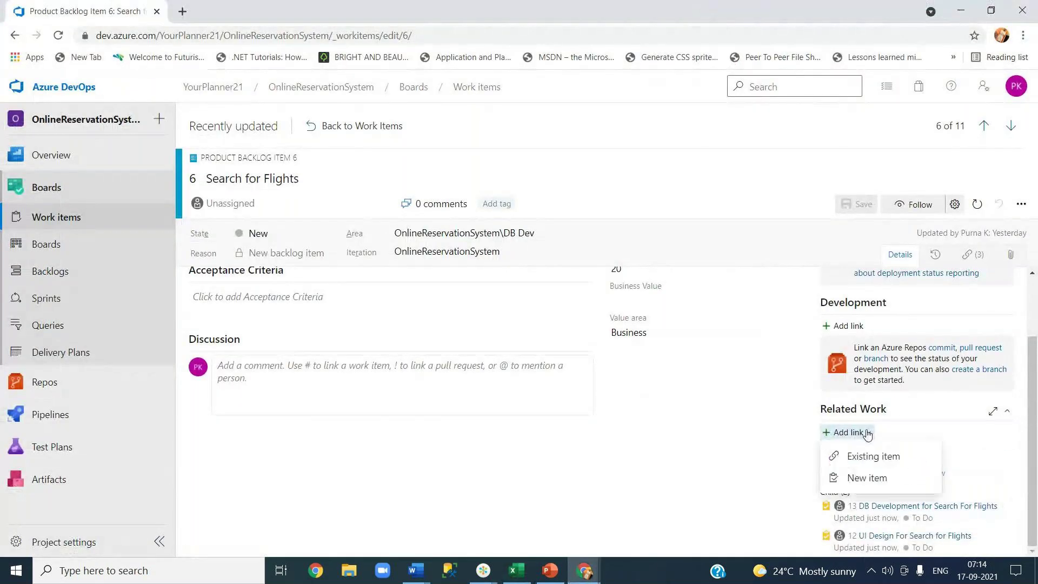
pyautogui.click(874, 479)
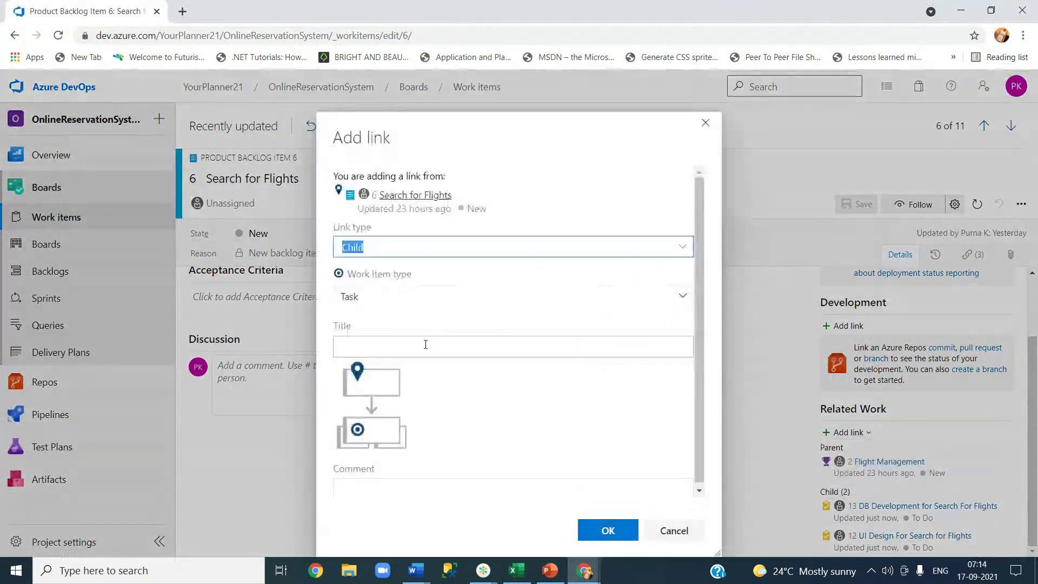
pyautogui.click(426, 344)
pyautogui.hotkey('ctrl', 'v')
pyautogui.click(601, 528)
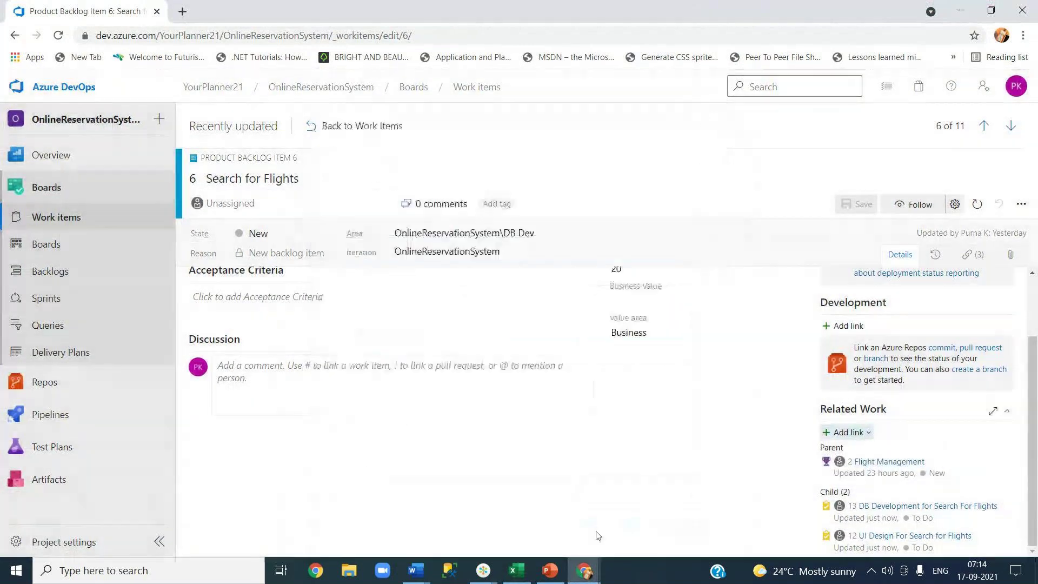
pyautogui.click(845, 176)
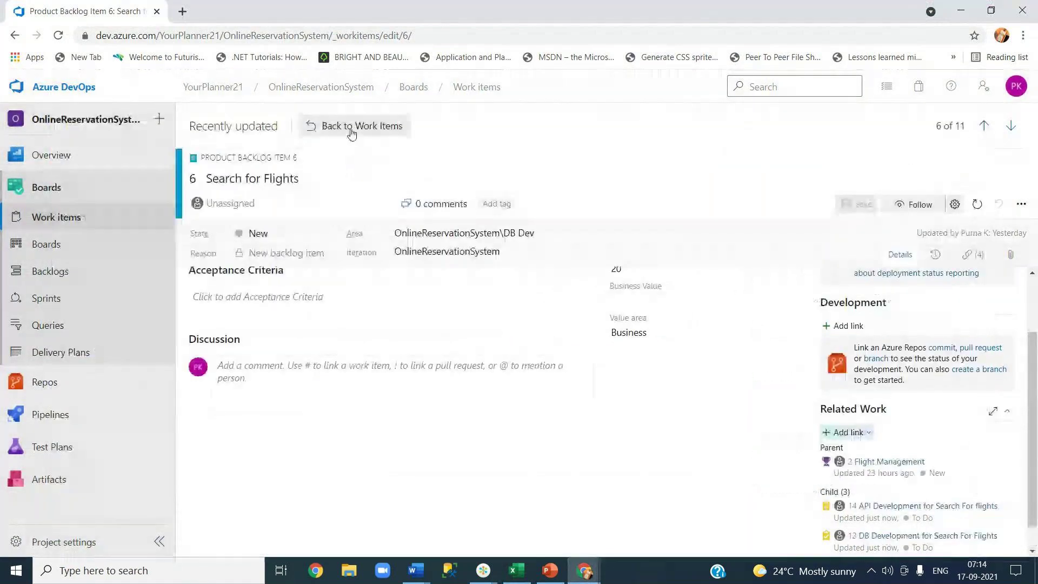
pyautogui.click(353, 128)
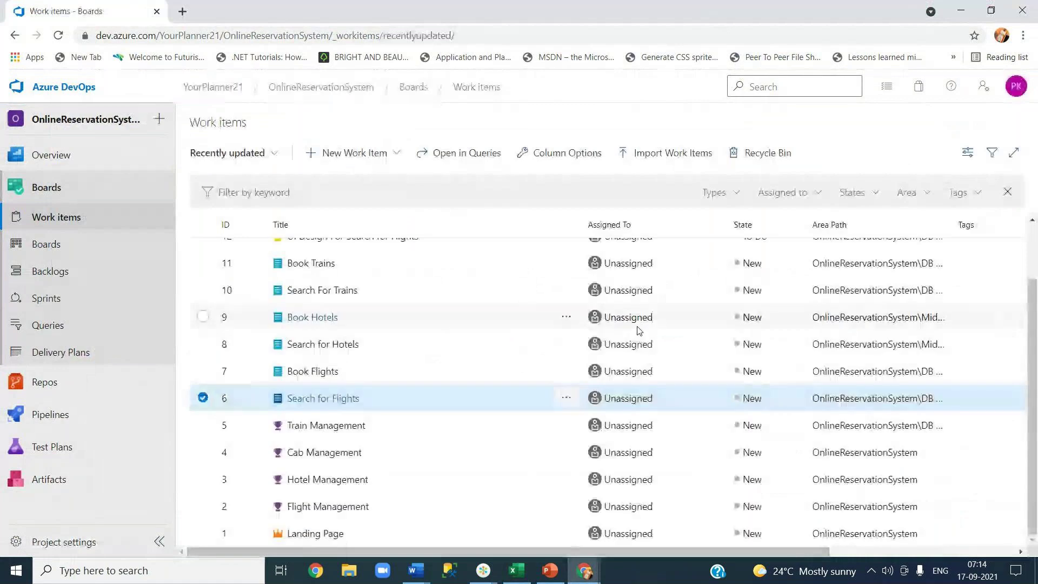
# Copy the "UI Design For Search for Hotels" requirement from cell B16 of the Requirements workbook in Excel and switch back to Azure DevOps.
pyautogui.hotkey('alt', 'Tab')
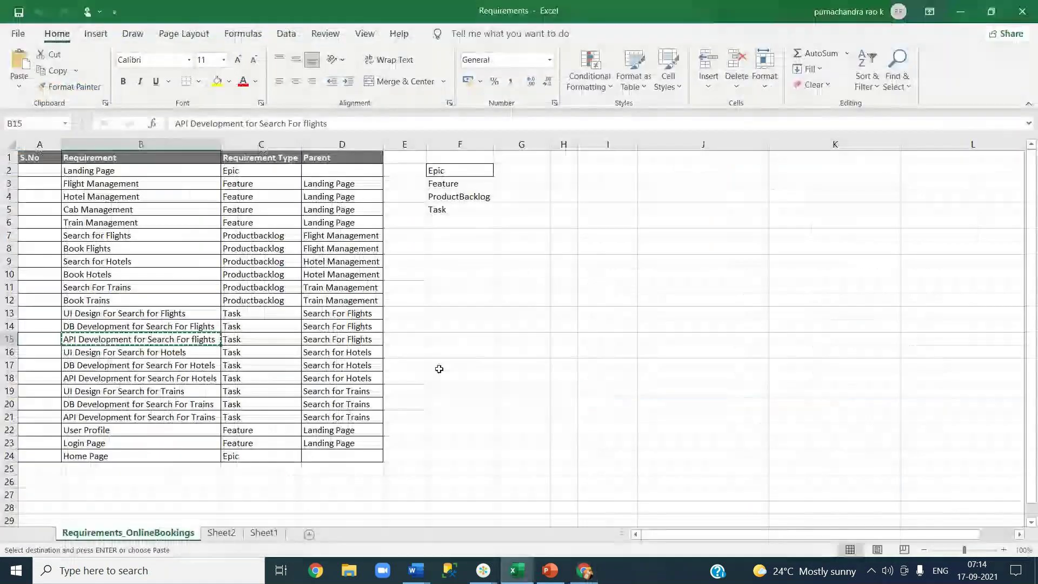
pyautogui.click(349, 356)
pyautogui.click(200, 355)
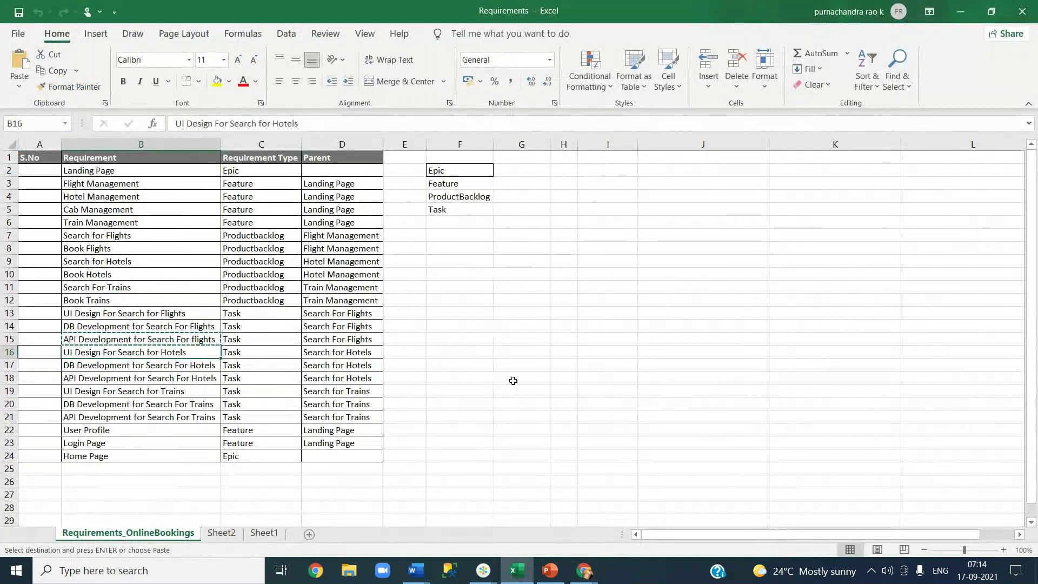
pyautogui.hotkey('ctrl', 'c')
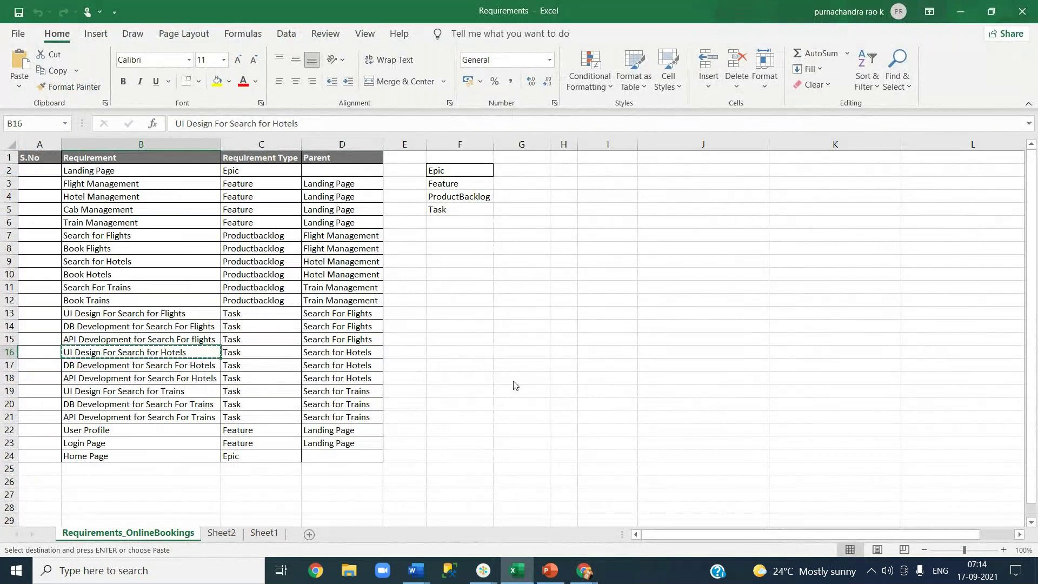
pyautogui.hotkey('alt', 'Tab')
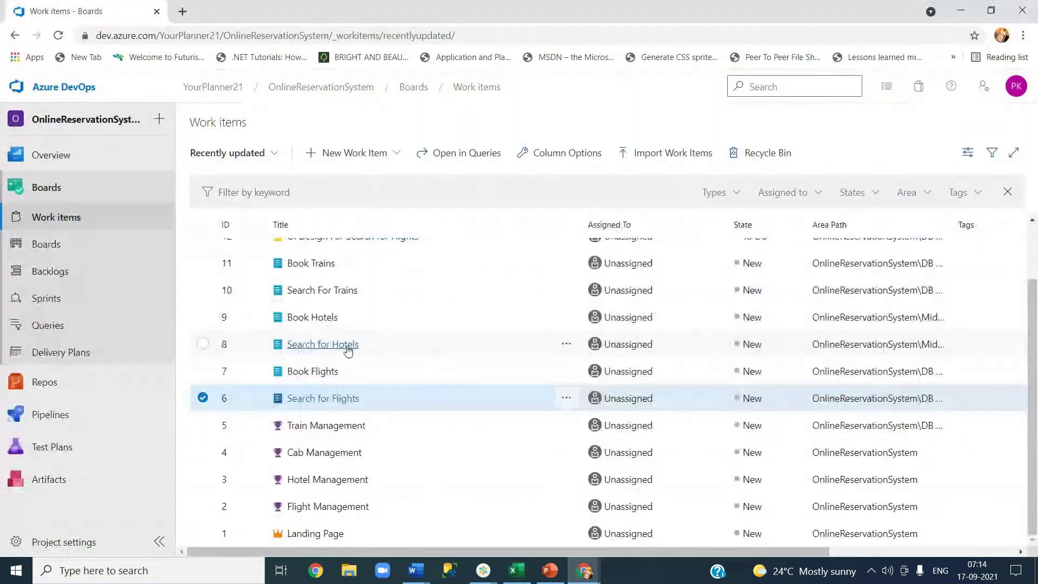
# Open the Search for Hotels backlog item and add a new child Task titled "UI Design For Search for Hotels", saving and closing it.
pyautogui.scroll(2, 348, 351)
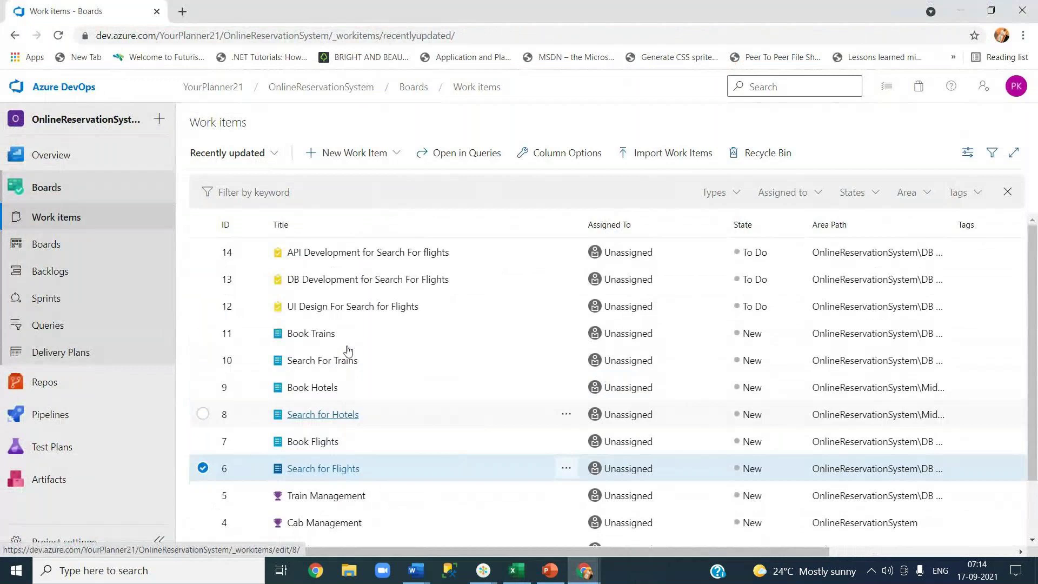
pyautogui.click(335, 416)
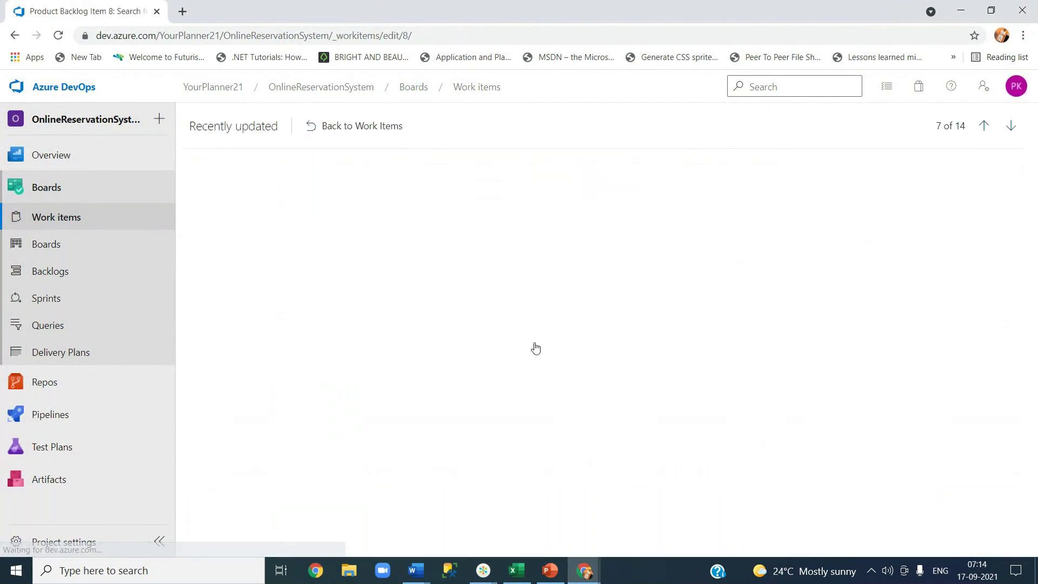
pyautogui.click(858, 516)
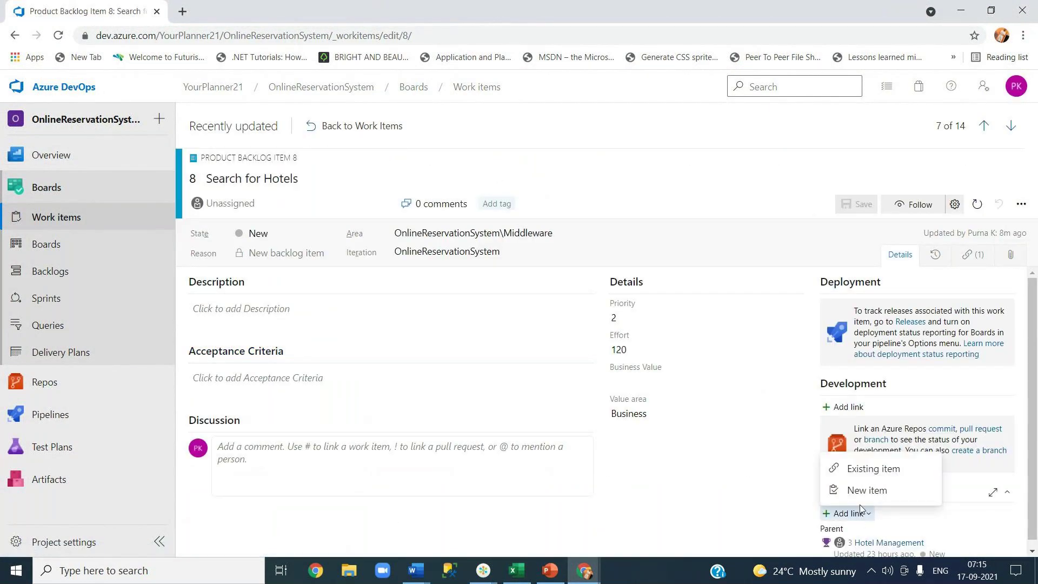
pyautogui.click(865, 491)
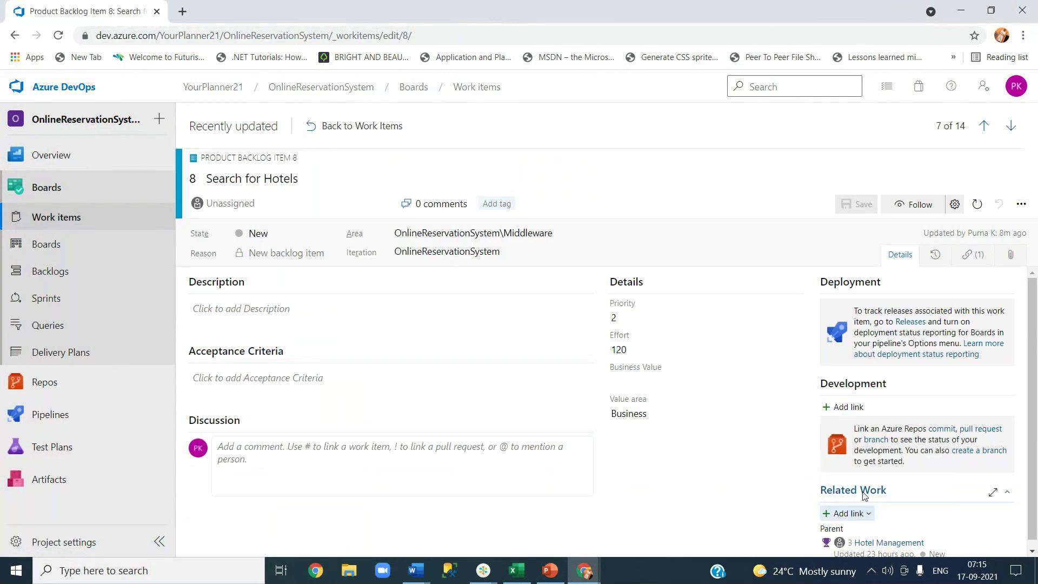
pyautogui.hotkey('ctrl', 'v')
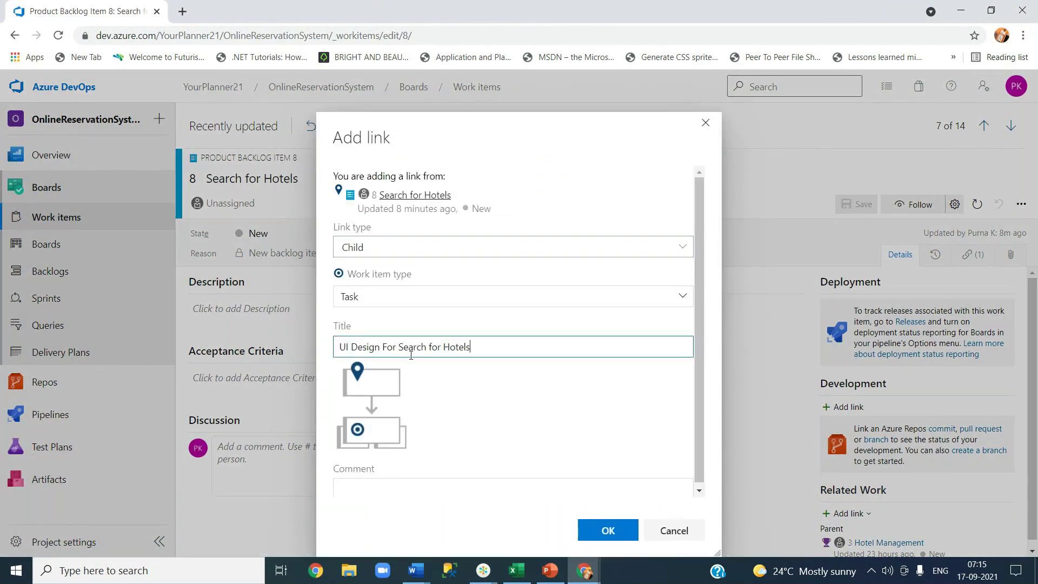
pyautogui.click(606, 532)
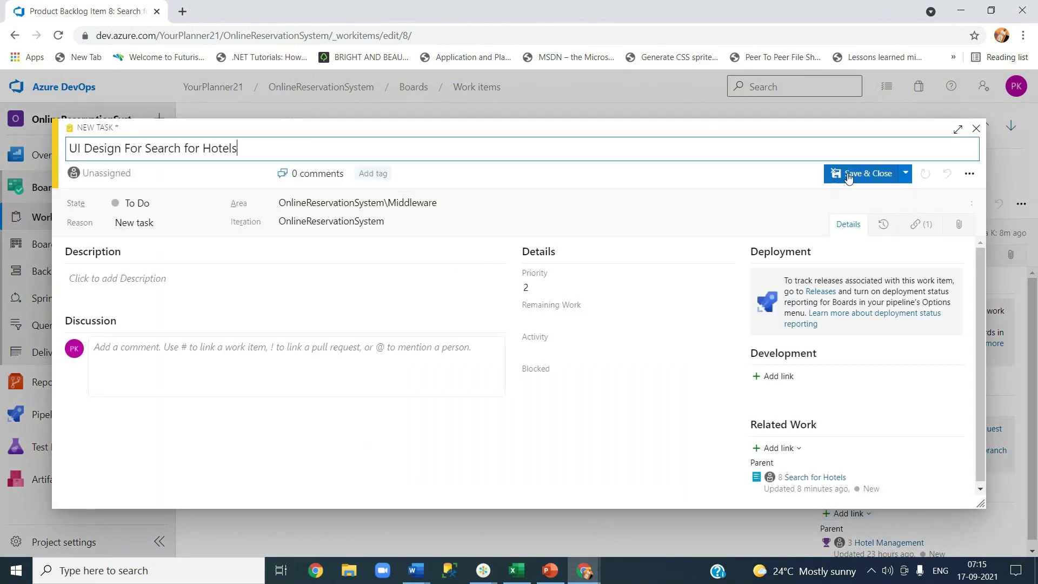
pyautogui.click(848, 178)
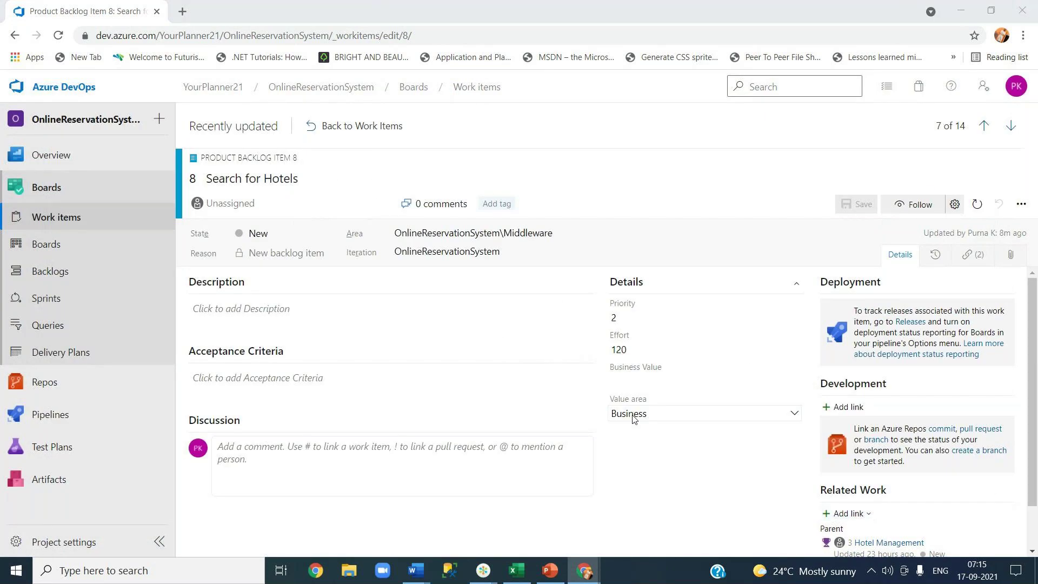
# Copy the "DB Development for Search For Hotels" requirement from cell B17 of the Requirements workbook in Excel and switch back to Azure DevOps.
pyautogui.hotkey('alt', 'Tab')
pyautogui.press('Down')
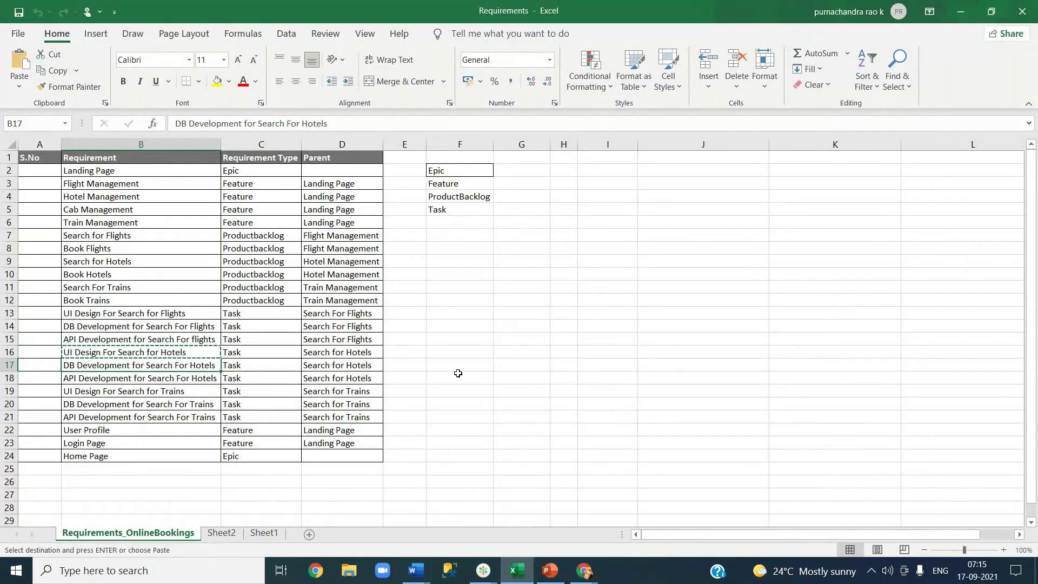
pyautogui.hotkey('ctrl', 'c')
pyautogui.hotkey('alt', 'Tab')
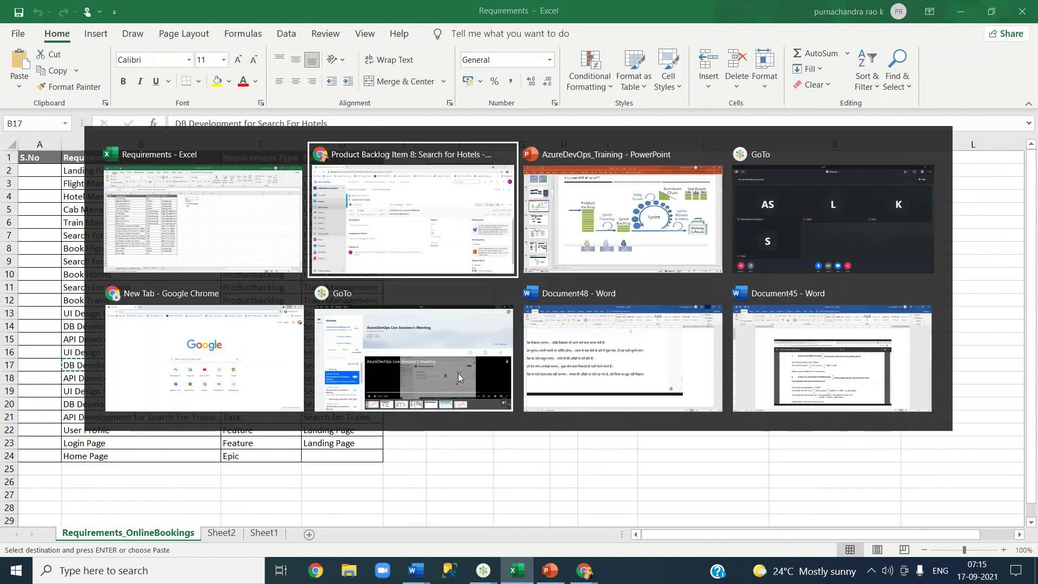
# Add a new child Task titled "DB Development for Search For Hotels" to the Search for Hotels backlog item, and save and close it.
pyautogui.click(861, 514)
pyautogui.click(866, 490)
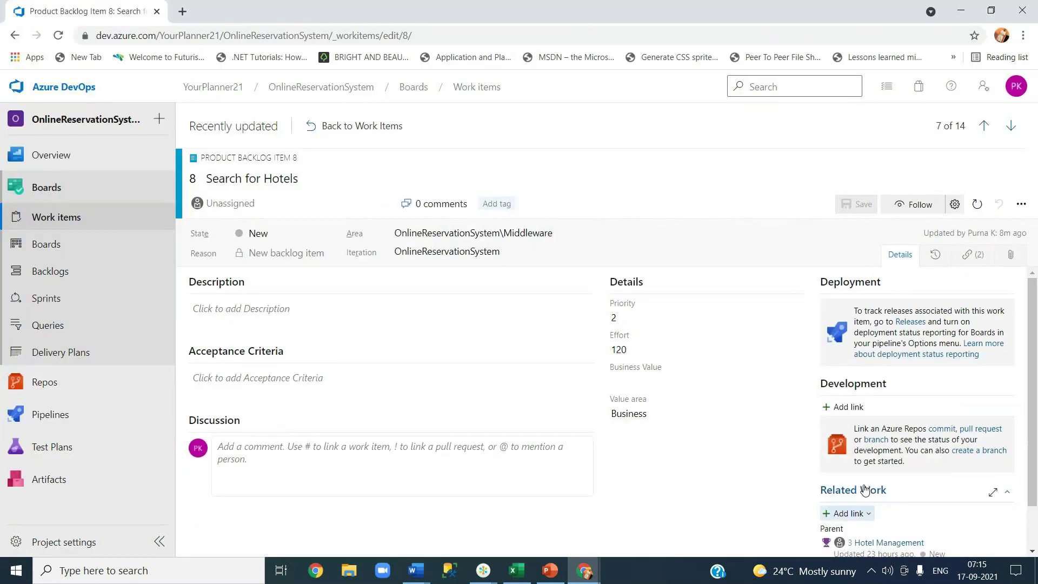
pyautogui.click(391, 345)
pyautogui.hotkey('ctrl', 'v')
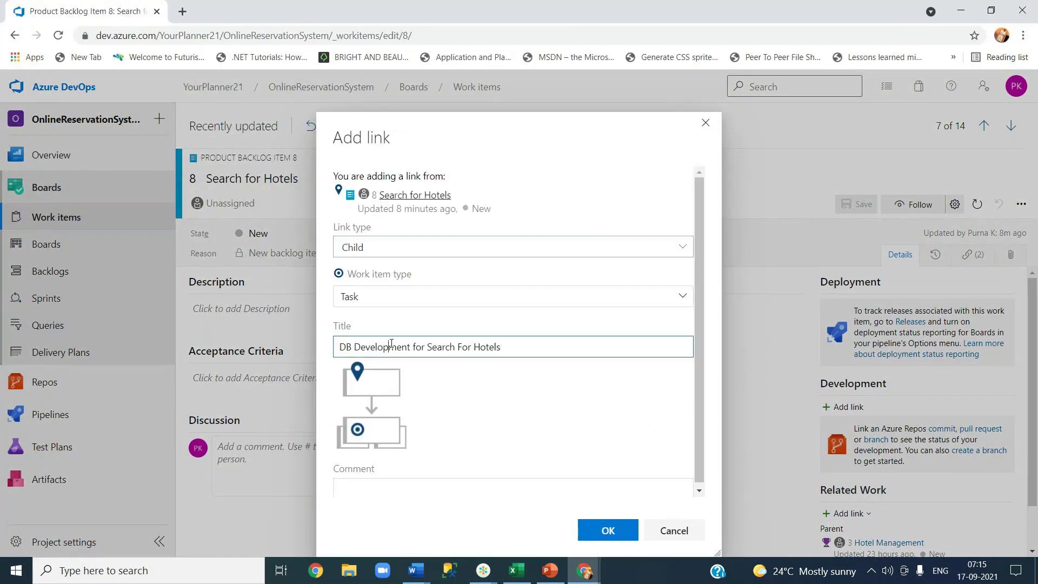
pyautogui.click(609, 537)
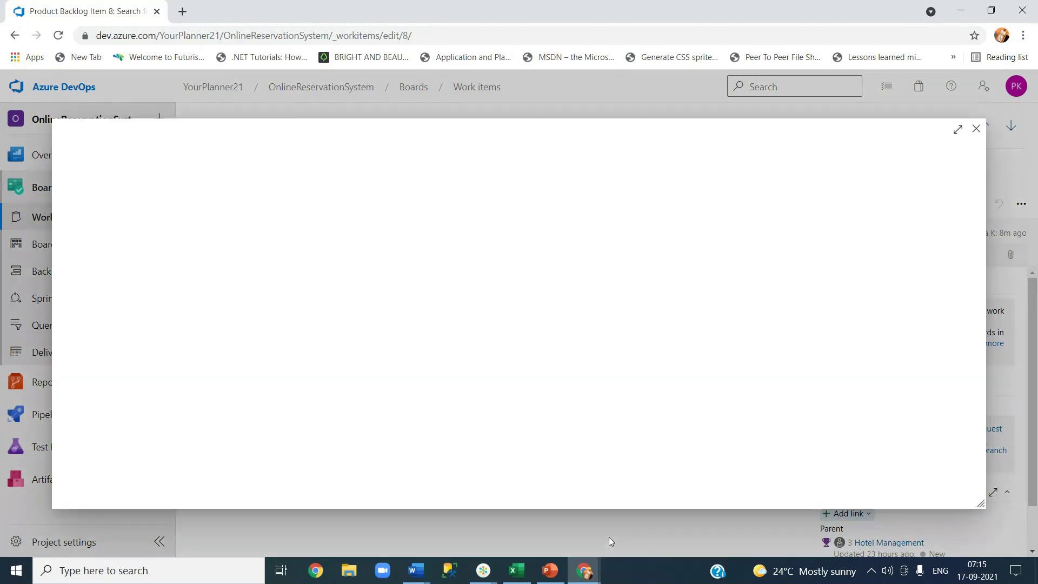
pyautogui.click(836, 176)
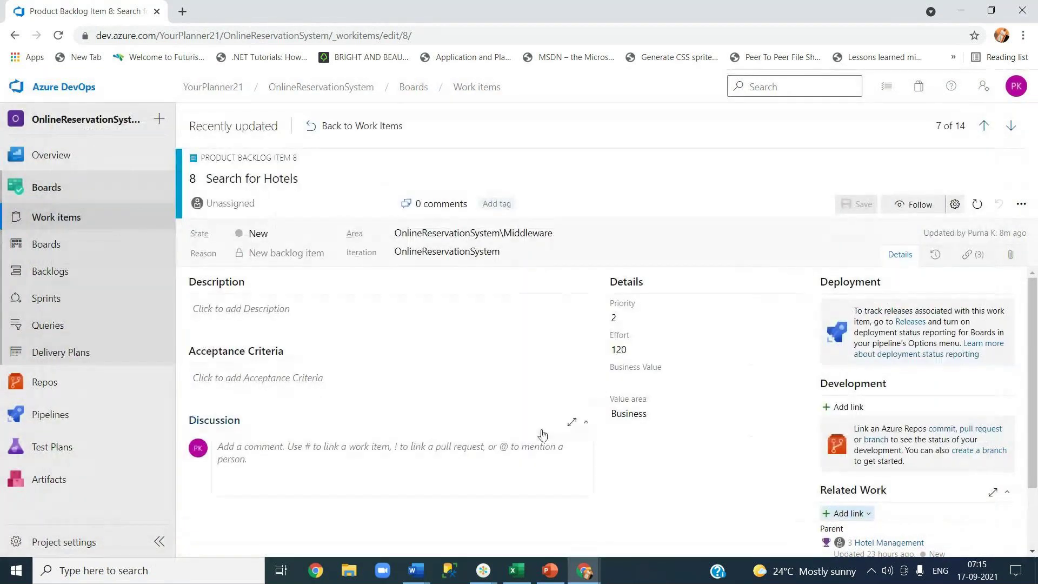
# Copy the "API Development for Search For Hotels" requirement from cell B18 of the Requirements workbook in Excel and switch back to Azure DevOps.
pyautogui.hotkey('alt', 'Tab')
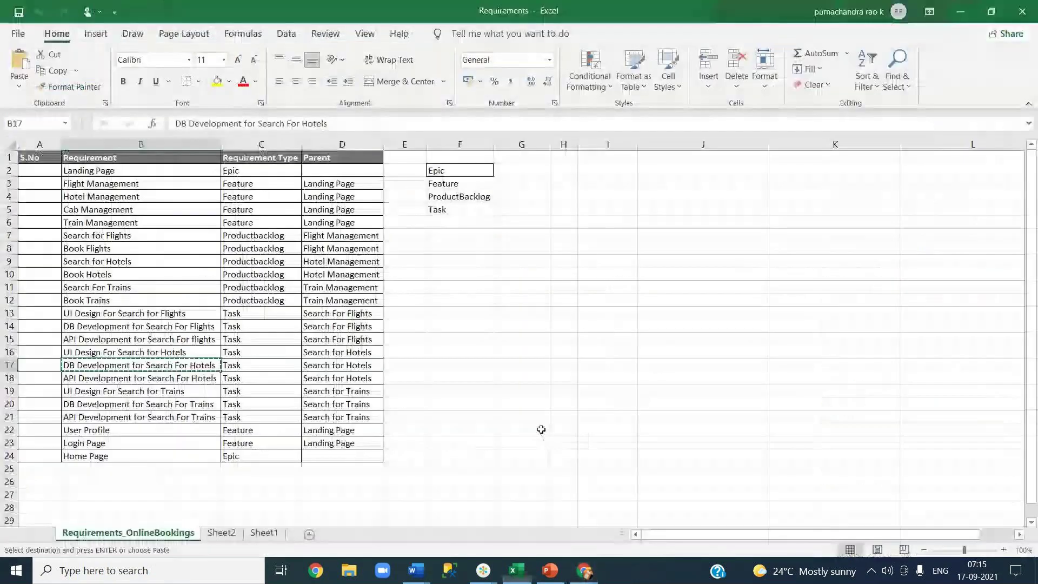
pyautogui.click(141, 379)
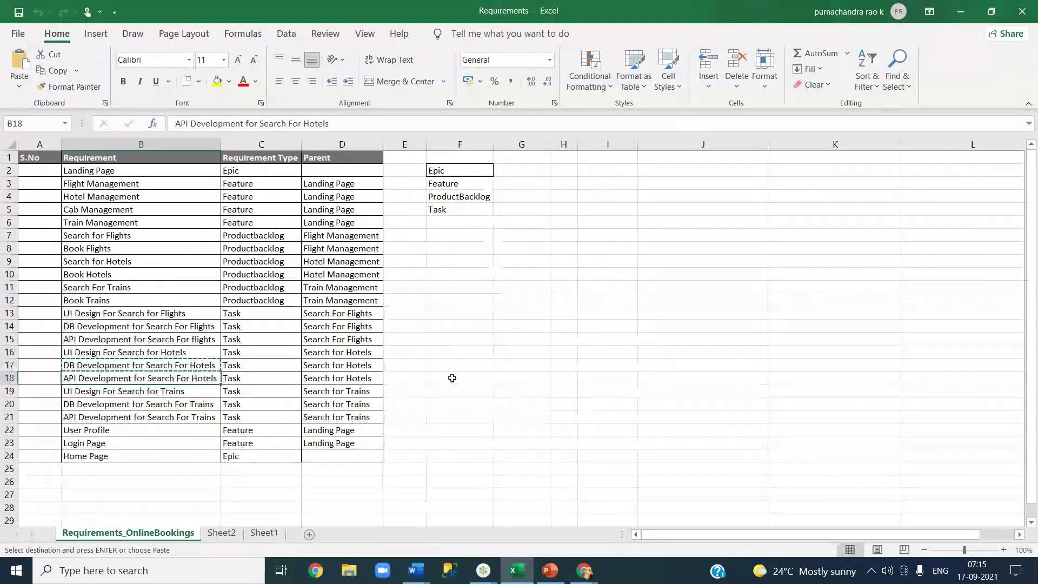
pyautogui.hotkey('alt', 'Tab')
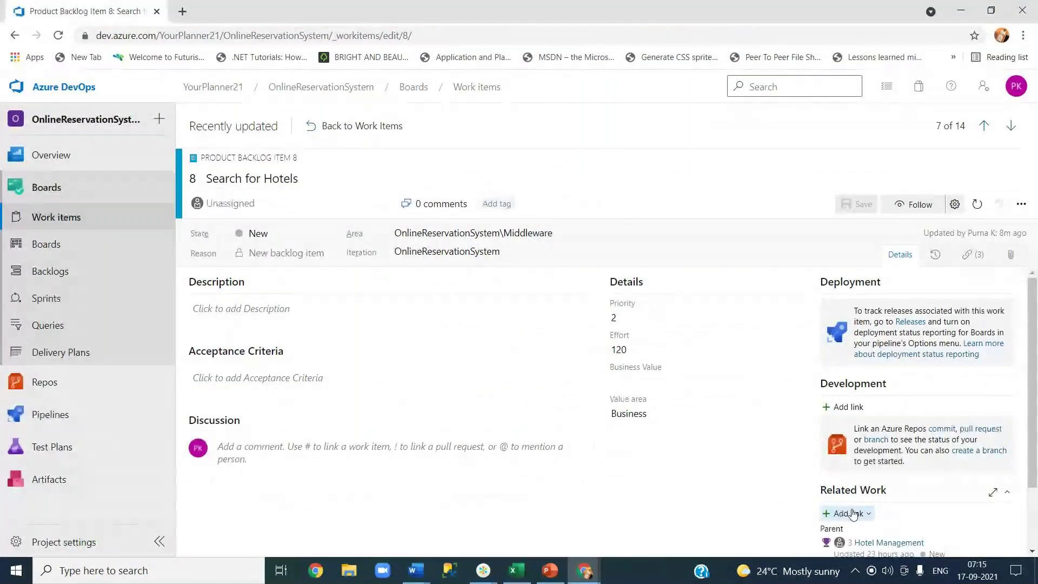
# Add a new child Task titled "API Development for Search For Hotels" to the Search for Hotels backlog item, and save and close it.
pyautogui.click(853, 514)
pyautogui.click(865, 490)
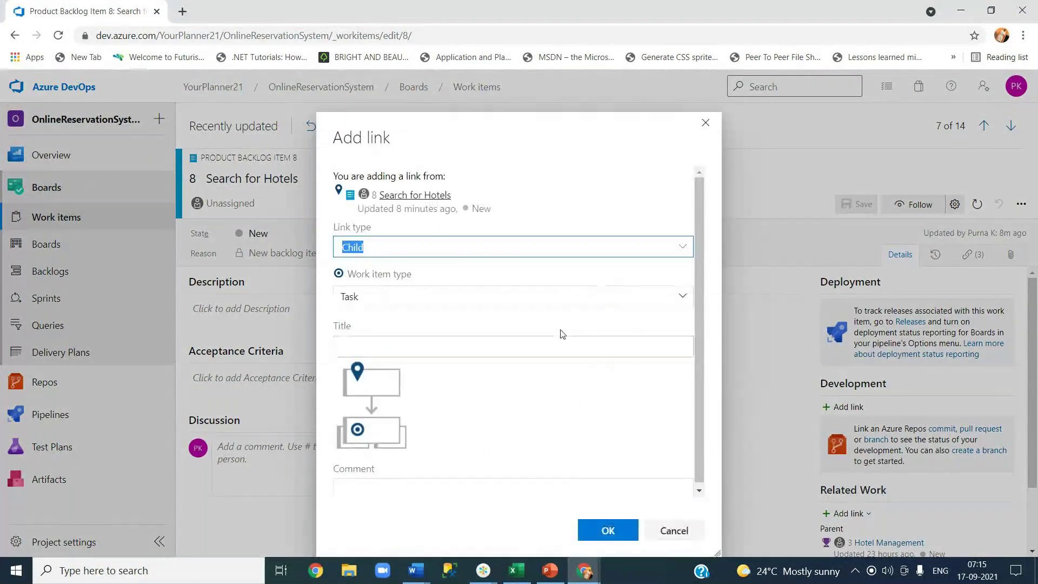
pyautogui.click(427, 348)
pyautogui.hotkey('ctrl', 'v')
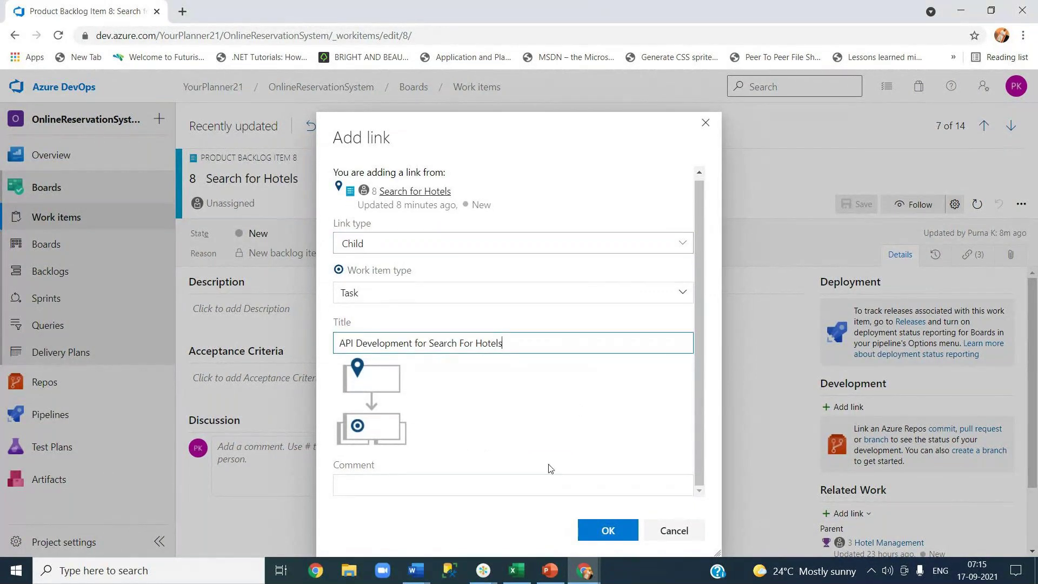
pyautogui.click(600, 529)
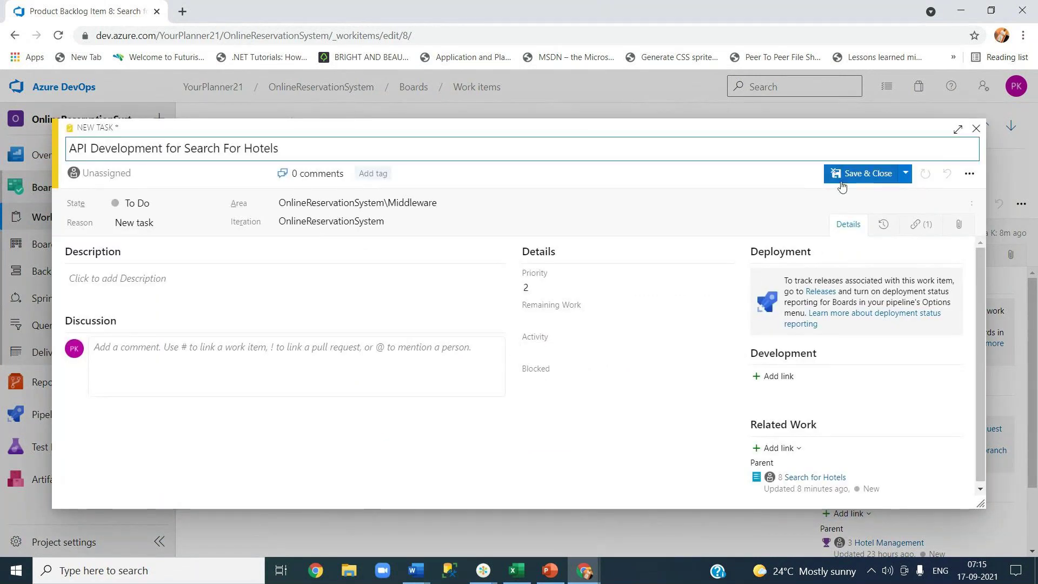
pyautogui.click(848, 175)
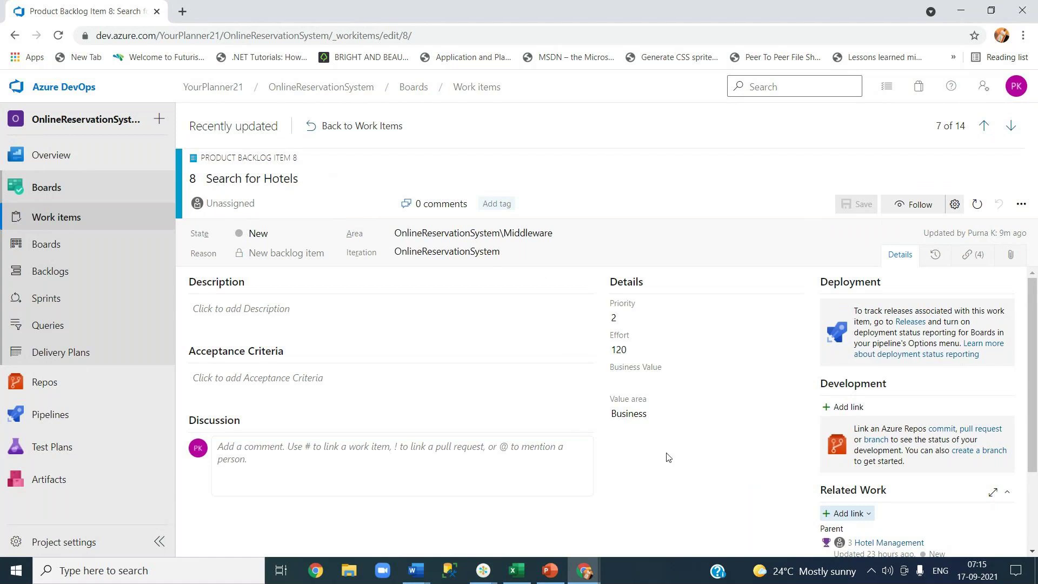
# Copy the "UI Design For Search for Trains" requirement from cell B19 of the Requirements workbook in Excel and switch back to Azure DevOps.
pyautogui.hotkey('alt', 'Tab')
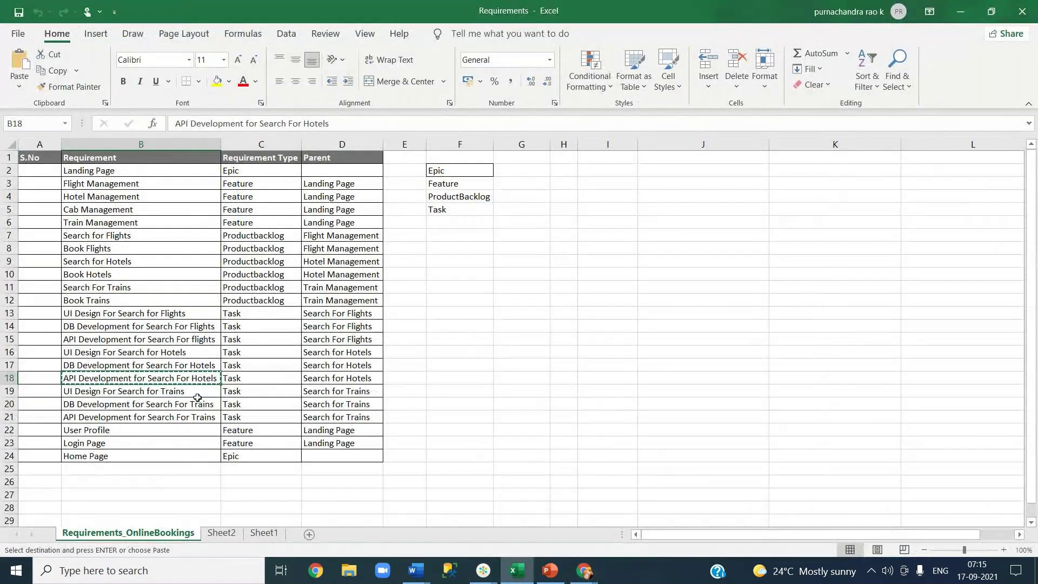
pyautogui.click(197, 396)
pyautogui.hotkey('ctrl', 'c')
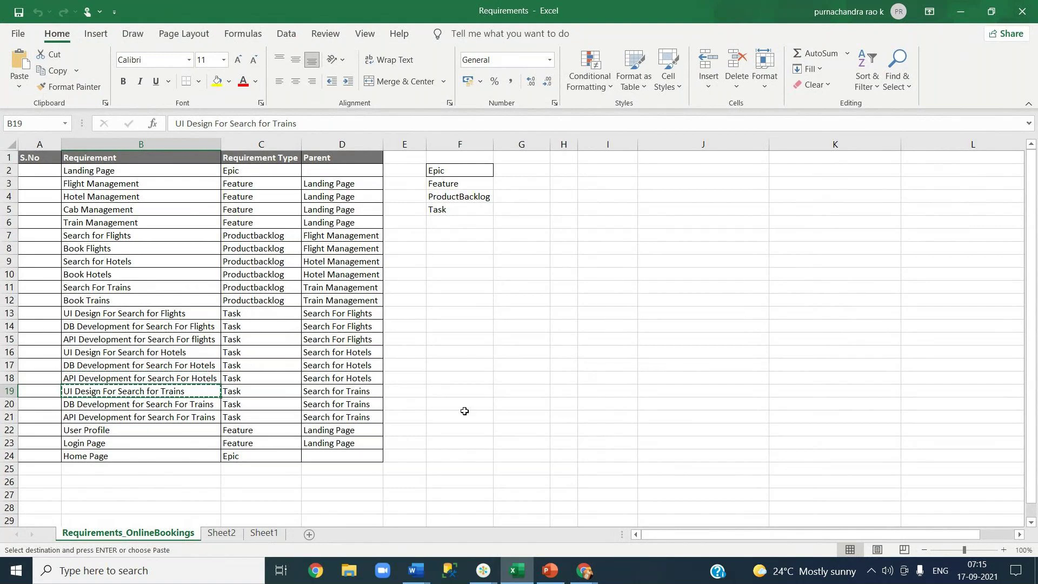
pyautogui.hotkey('alt', 'Tab')
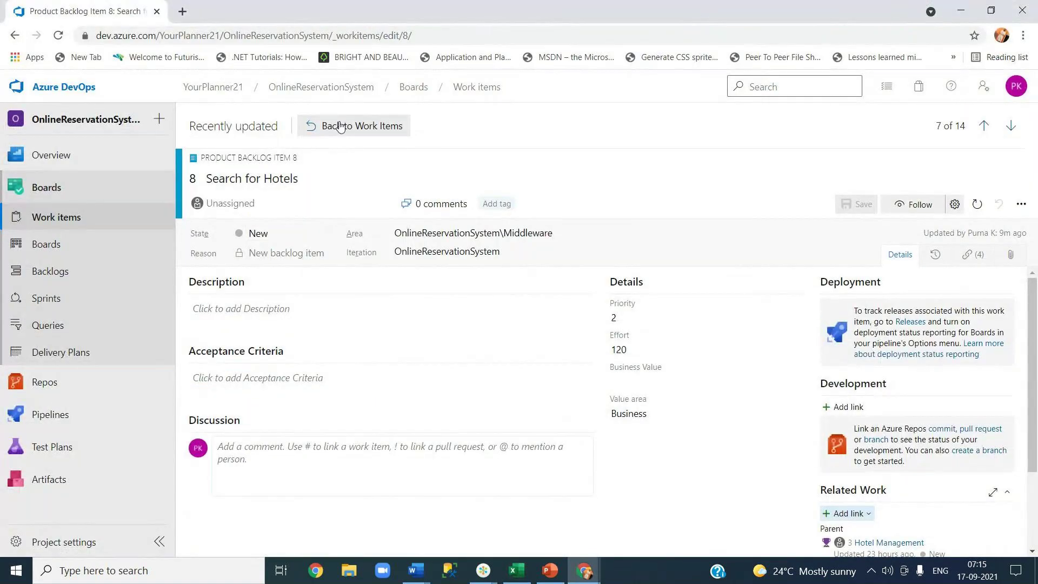
# Open the Search For Trains backlog item from the work items list and add and save a child Task titled "UI Design For Search for Trains".
pyautogui.click(331, 123)
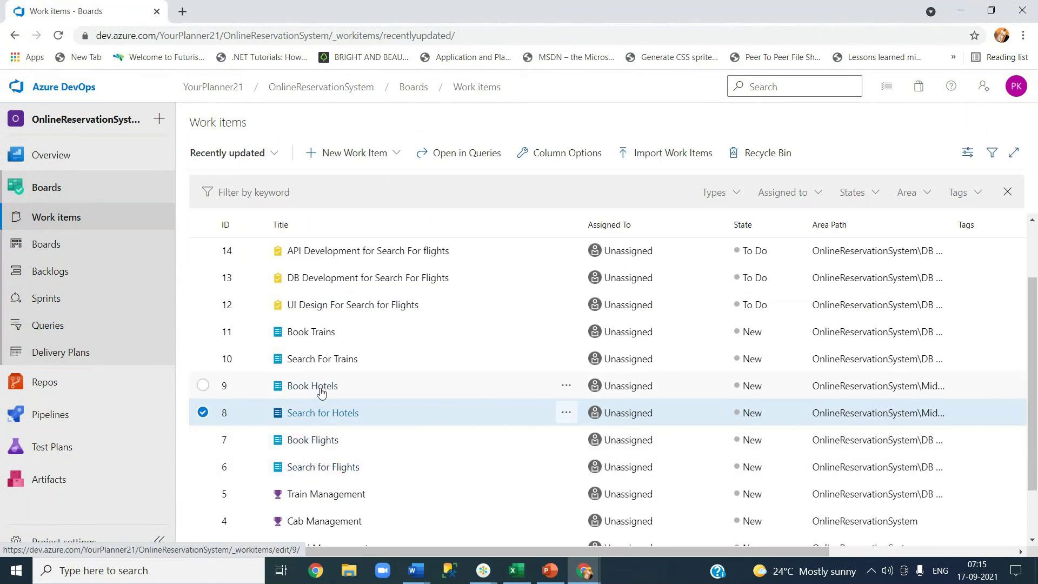
pyautogui.click(322, 359)
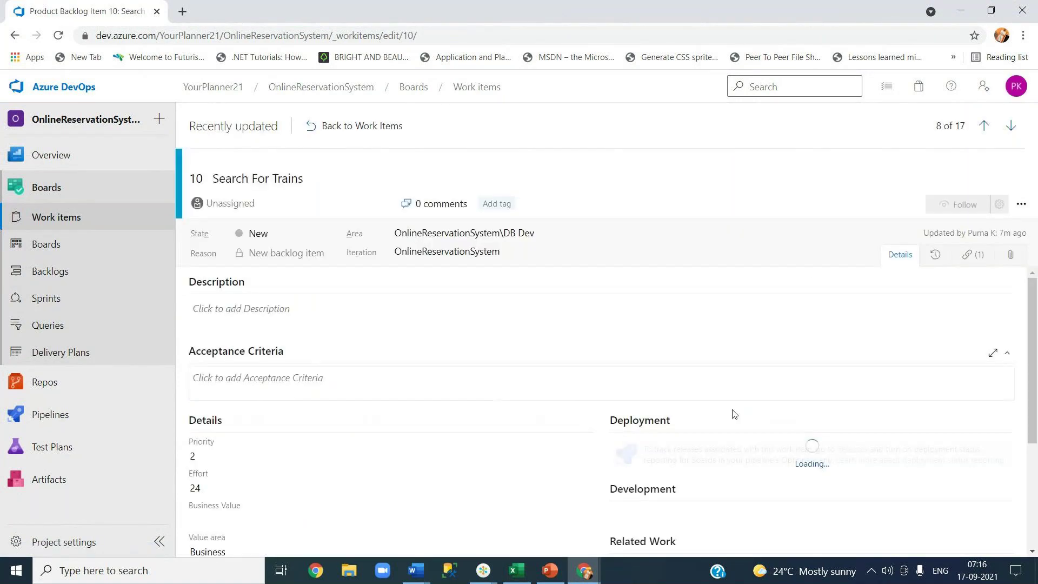
pyautogui.click(847, 507)
pyautogui.click(847, 507)
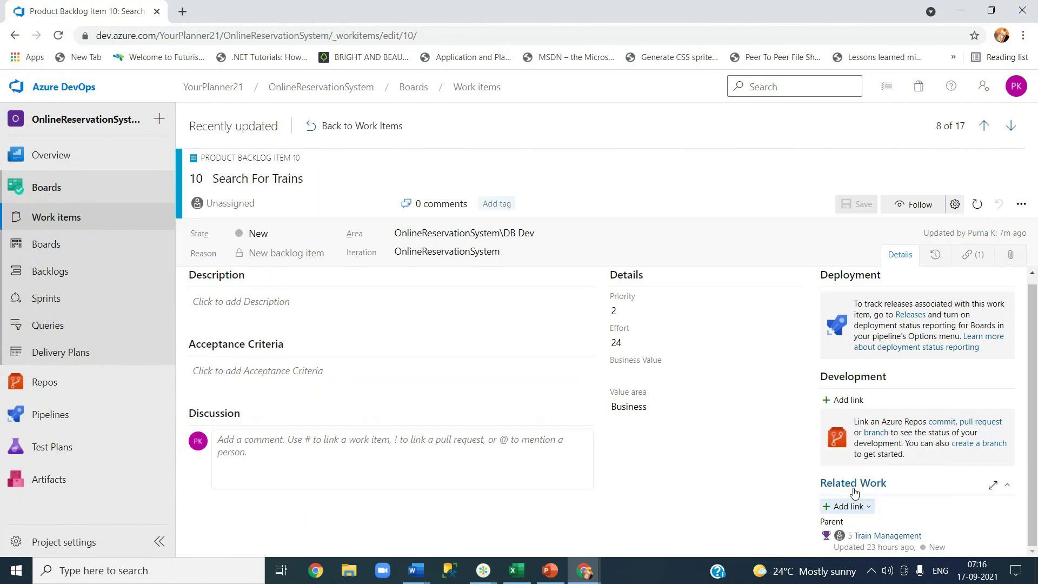
pyautogui.click(397, 348)
pyautogui.hotkey('ctrl', 'v')
pyautogui.click(612, 534)
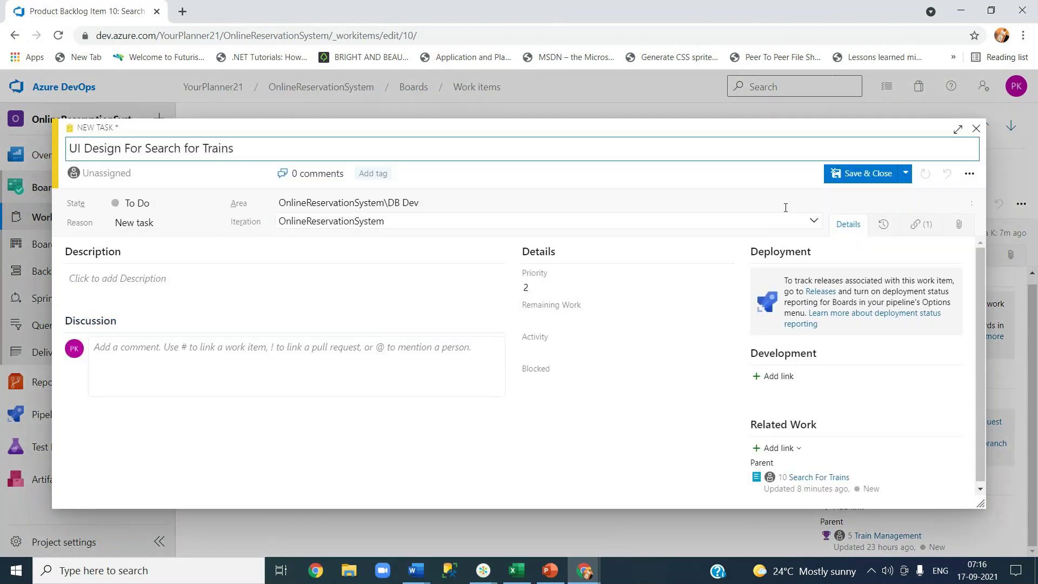
pyautogui.click(845, 175)
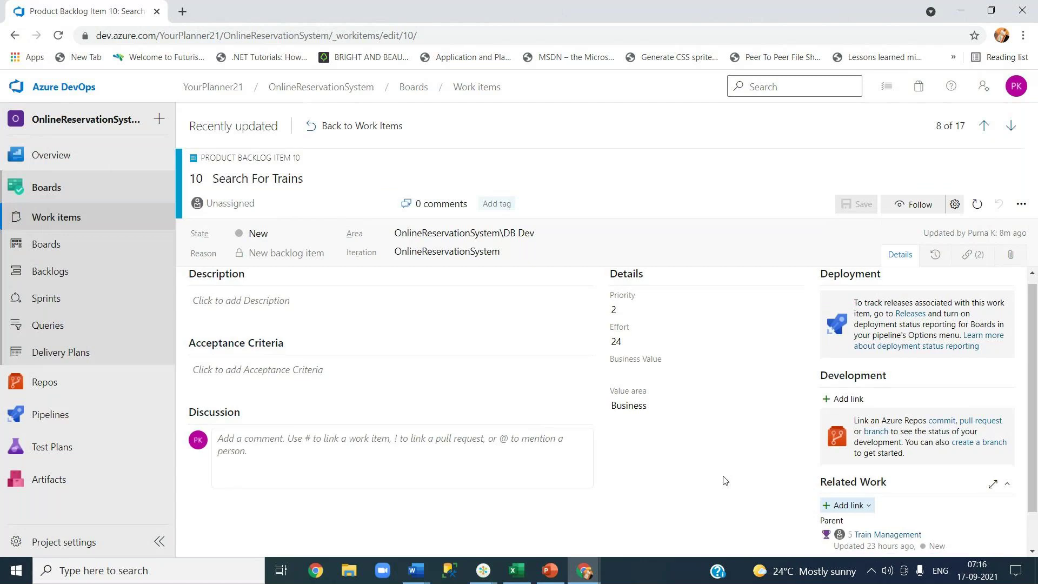
pyautogui.scroll(-1, 724, 480)
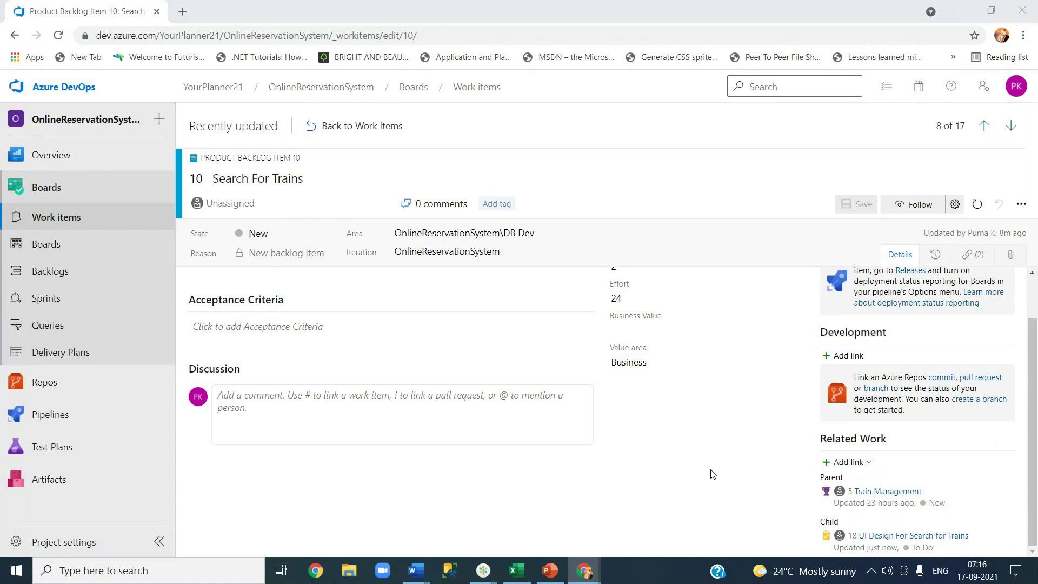
# Copy the "DB Development for Search For Trains" requirement from cell B20 of the Requirements workbook in Excel and switch back to Azure DevOps.
pyautogui.hotkey('alt', 'Tab')
pyautogui.click(197, 404)
pyautogui.hotkey('ctrl', 'c')
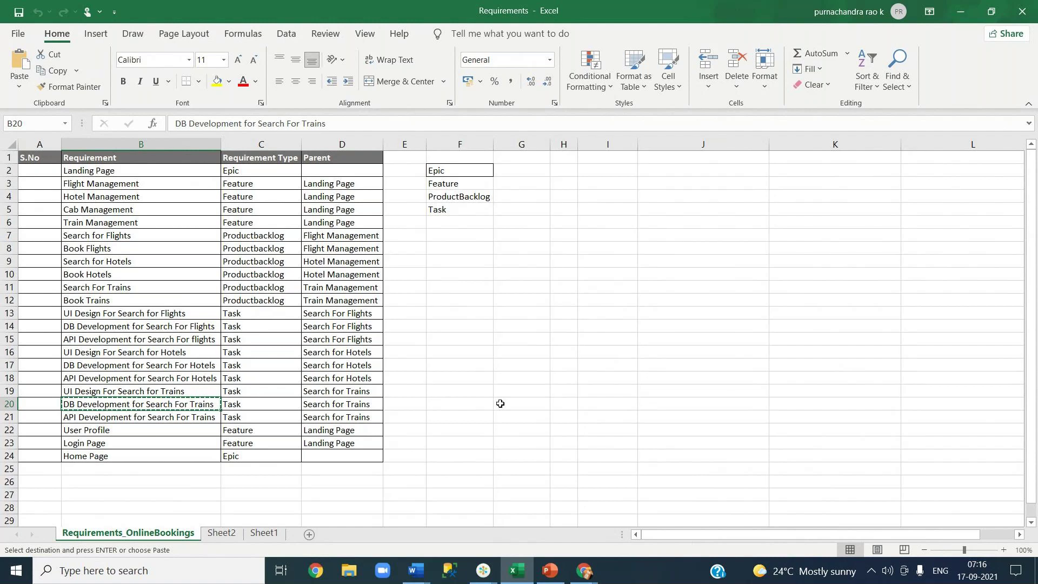
pyautogui.hotkey('alt', 'Tab')
# Add a new child Task titled "DB Development for Search For Trains" to the Search For Trains backlog item, and save and close it.
pyautogui.click(865, 465)
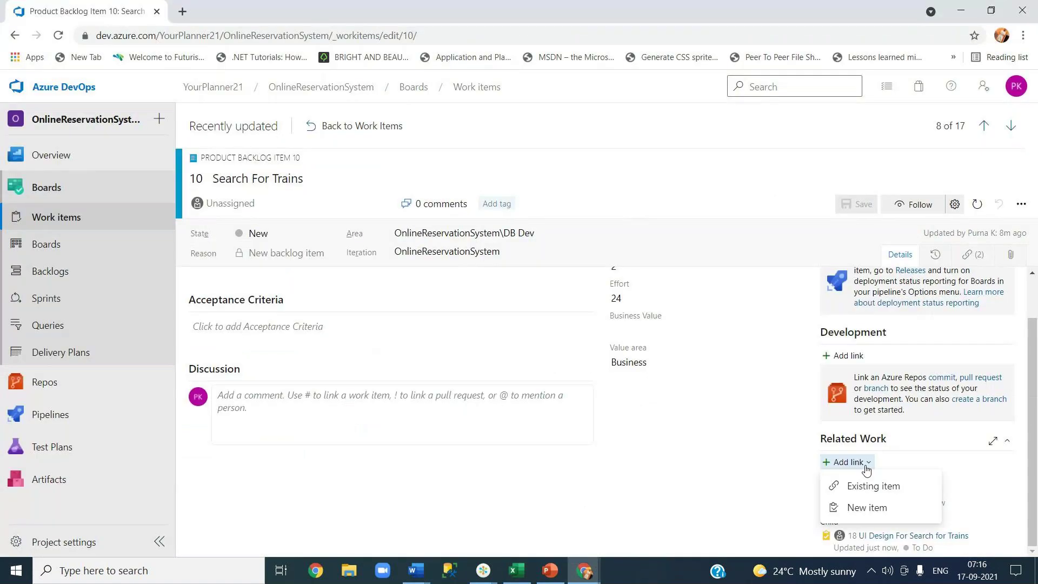
pyautogui.click(874, 507)
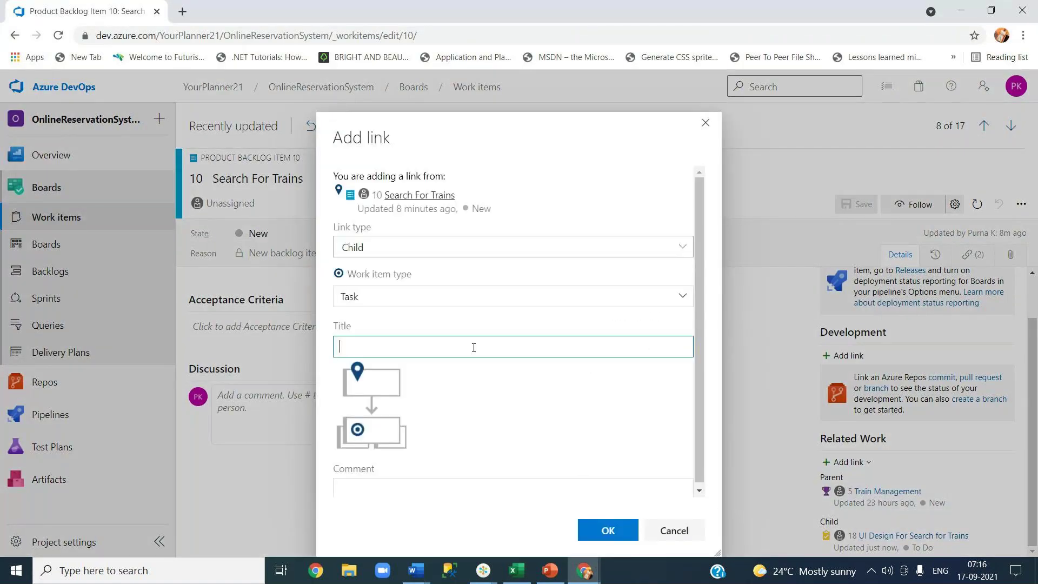
pyautogui.hotkey('ctrl', 'v')
pyautogui.click(602, 534)
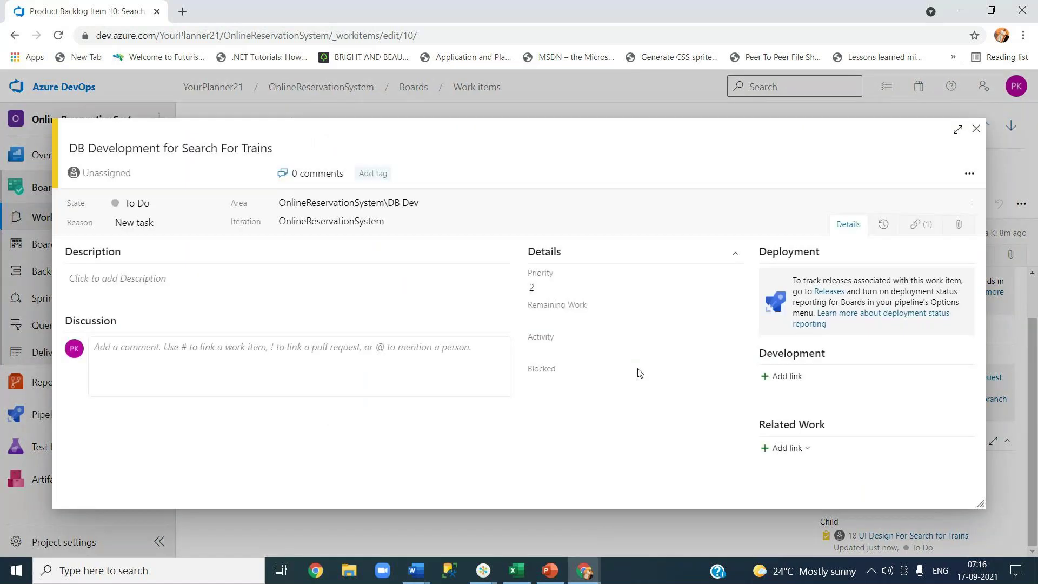
pyautogui.click(867, 176)
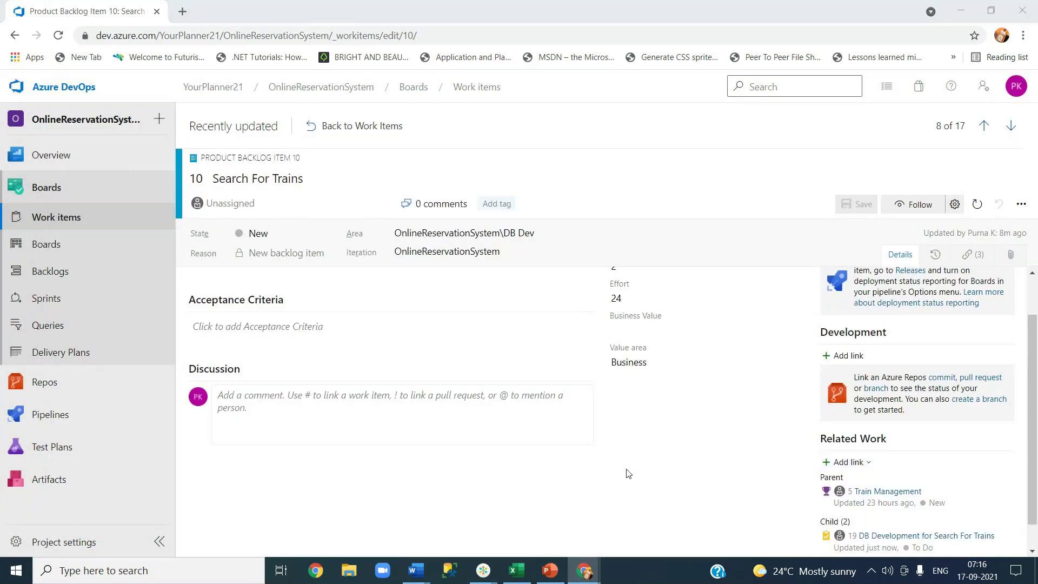
# Copy the "API Development for Search For Trains" requirement from cell B21 of the Requirements workbook in Excel and switch back to Azure DevOps.
pyautogui.hotkey('alt', 'Tab')
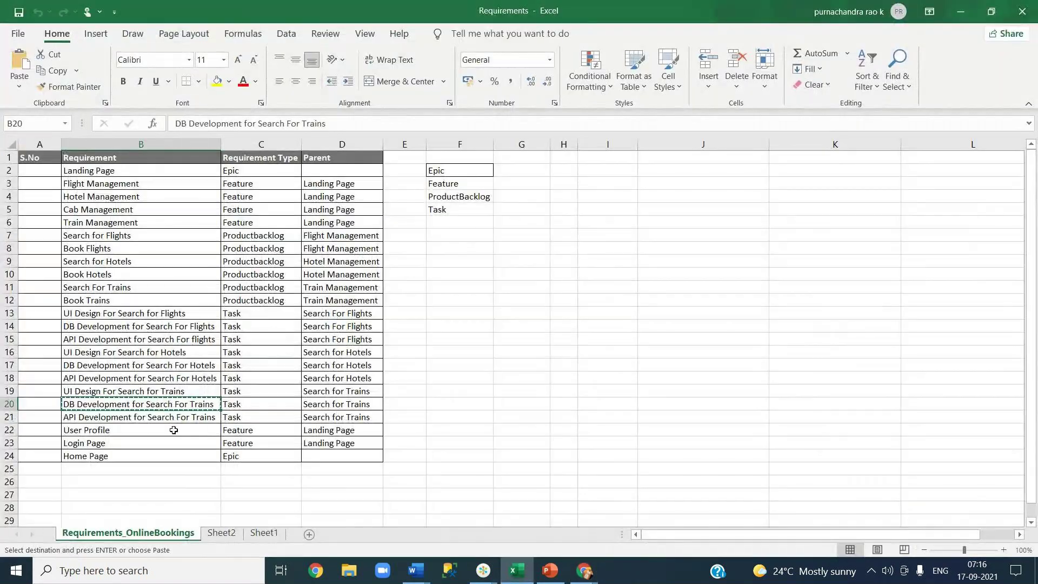
pyautogui.press('Down')
pyautogui.hotkey('ctrl', 'c')
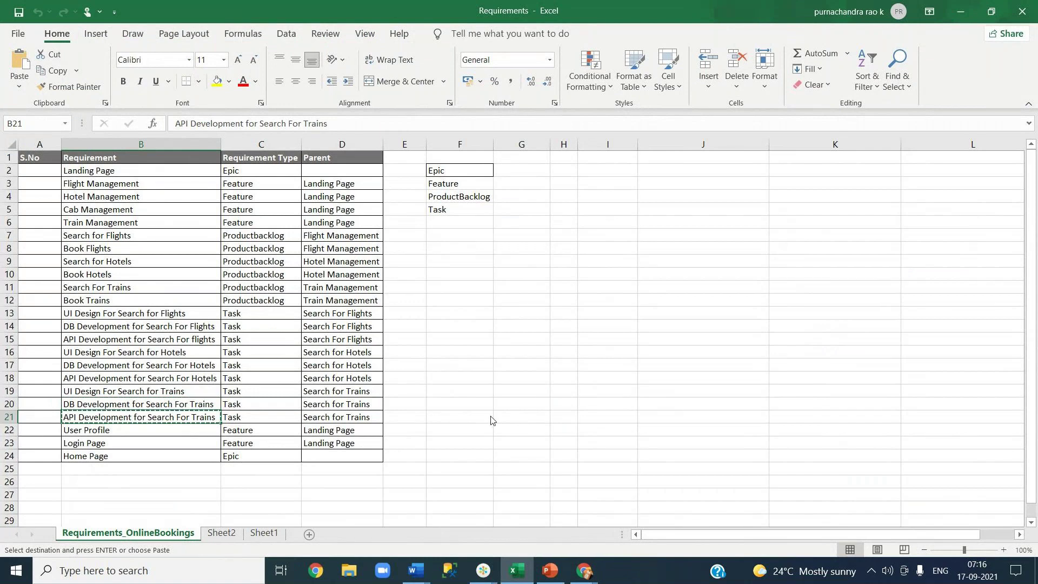
pyautogui.hotkey('alt', 'Tab')
# Add a new child Task titled "API Development for Search For Trains" to the Search For Trains backlog item, and save and close it.
pyautogui.click(862, 462)
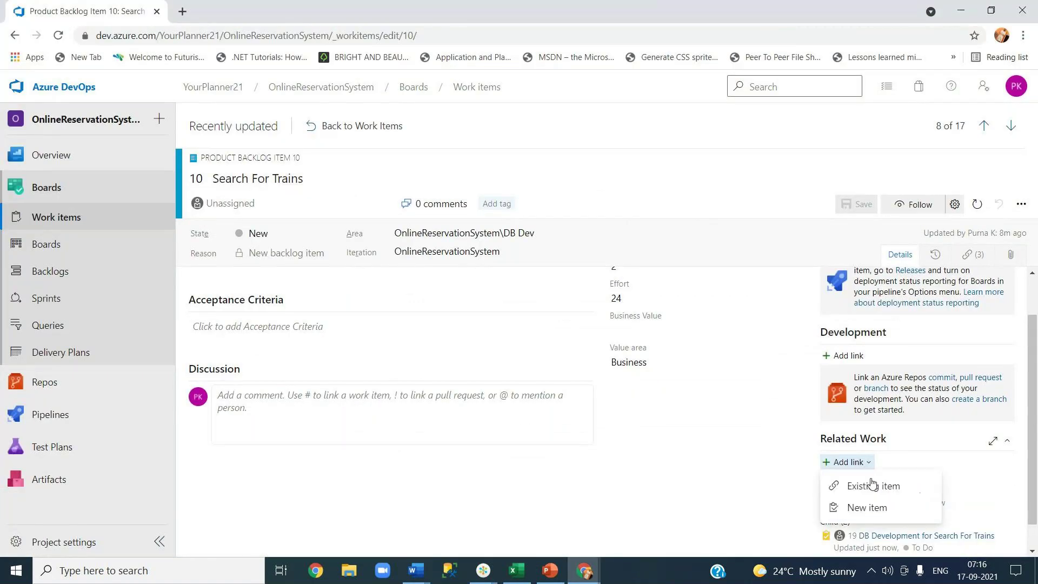
pyautogui.click(869, 507)
pyautogui.click(488, 348)
pyautogui.hotkey('ctrl', 'v')
pyautogui.click(589, 527)
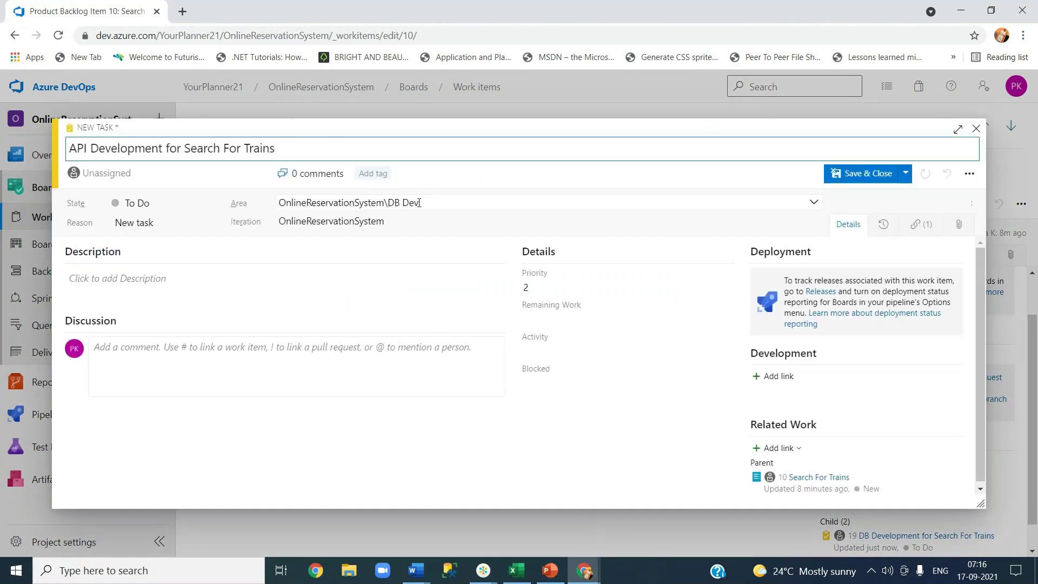
pyautogui.click(850, 179)
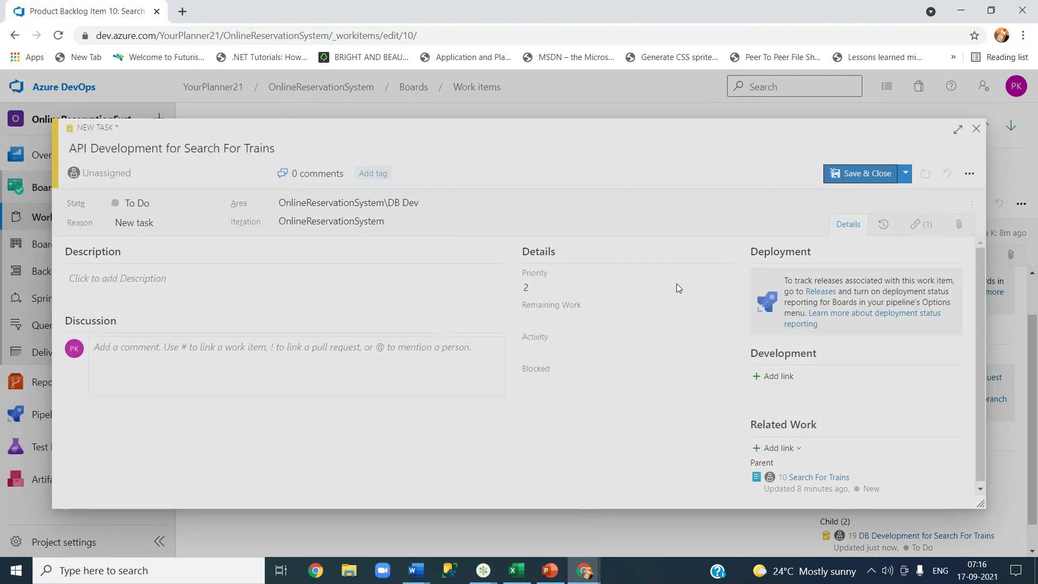
# Copy the "User Profile" requirement from cell B22 of the Requirements workbook in Excel and switch back to Azure DevOps.
pyautogui.hotkey('alt', 'Tab')
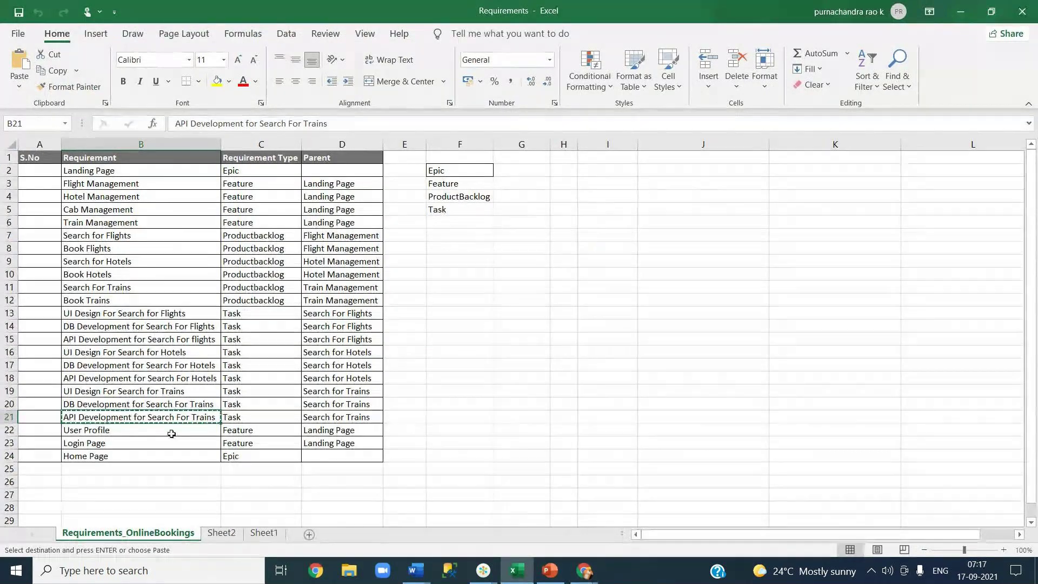
pyautogui.press('Down')
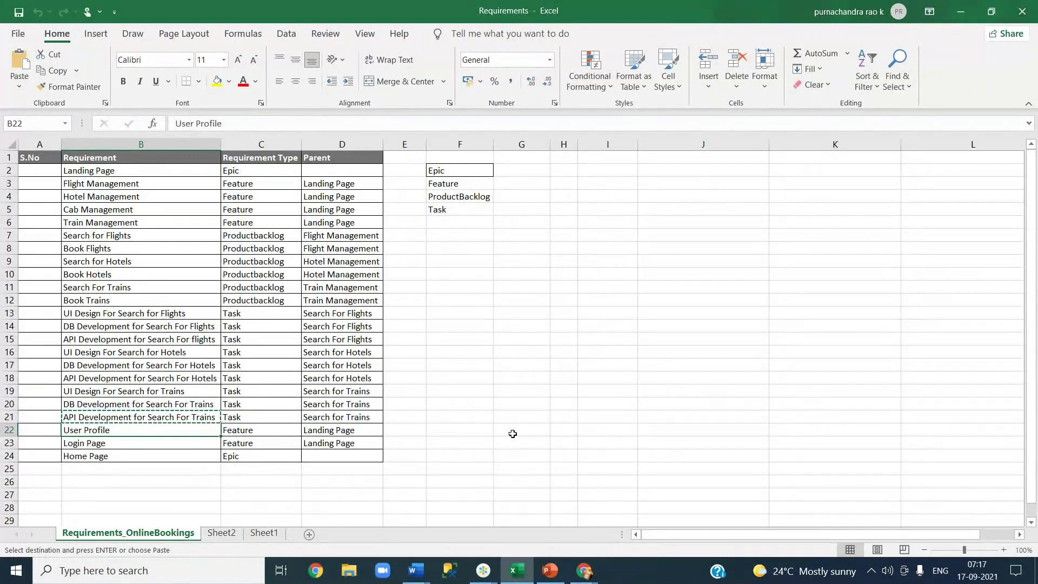
pyautogui.hotkey('ctrl', 'c')
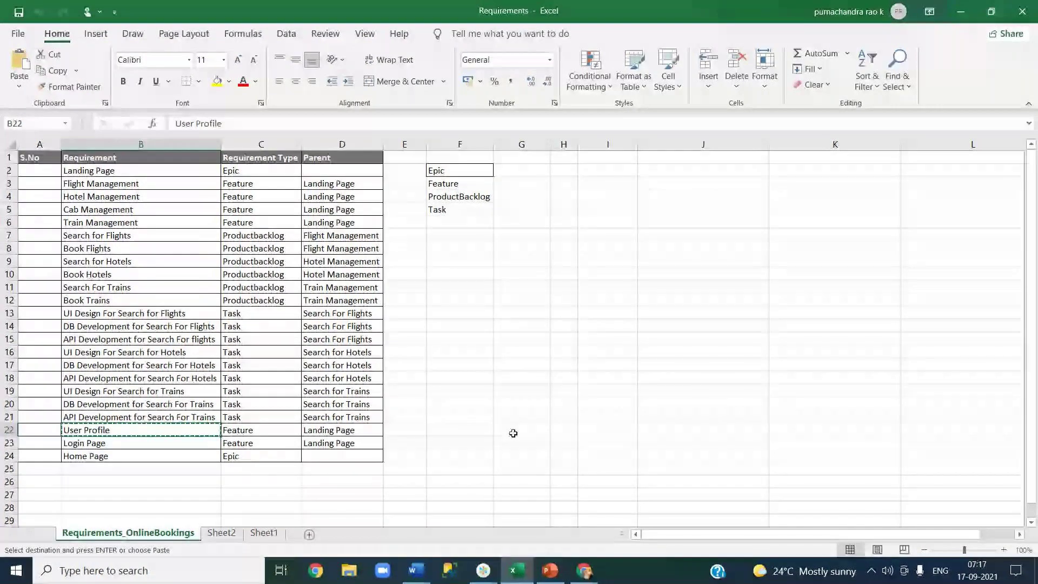
pyautogui.hotkey('alt', 'Tab')
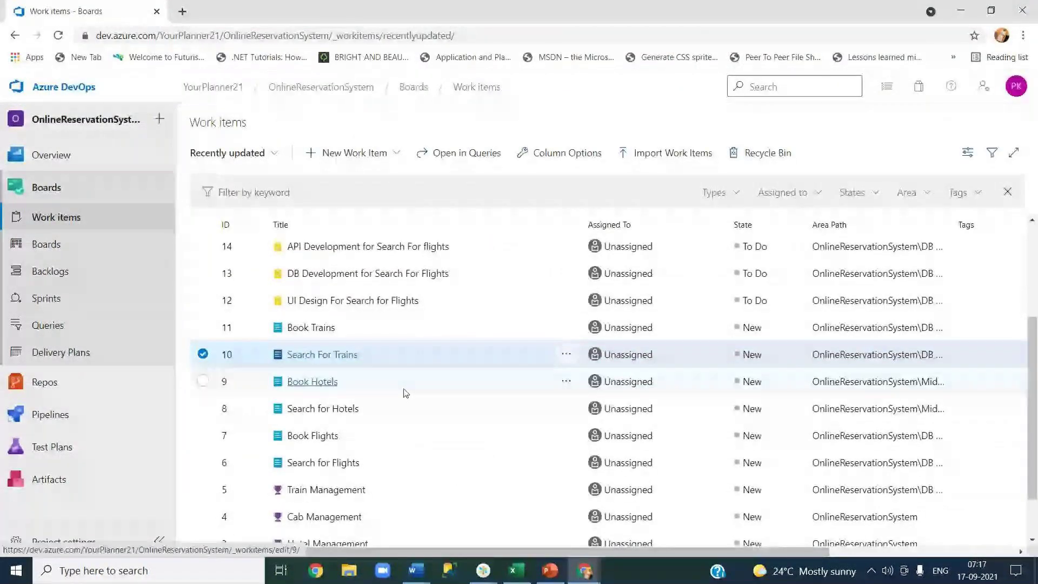
# Add and save a child Feature titled "User Profile" under the Landing Page epic, and return to the work items list.
pyautogui.scroll(-1, 351, 486)
pyautogui.click(315, 535)
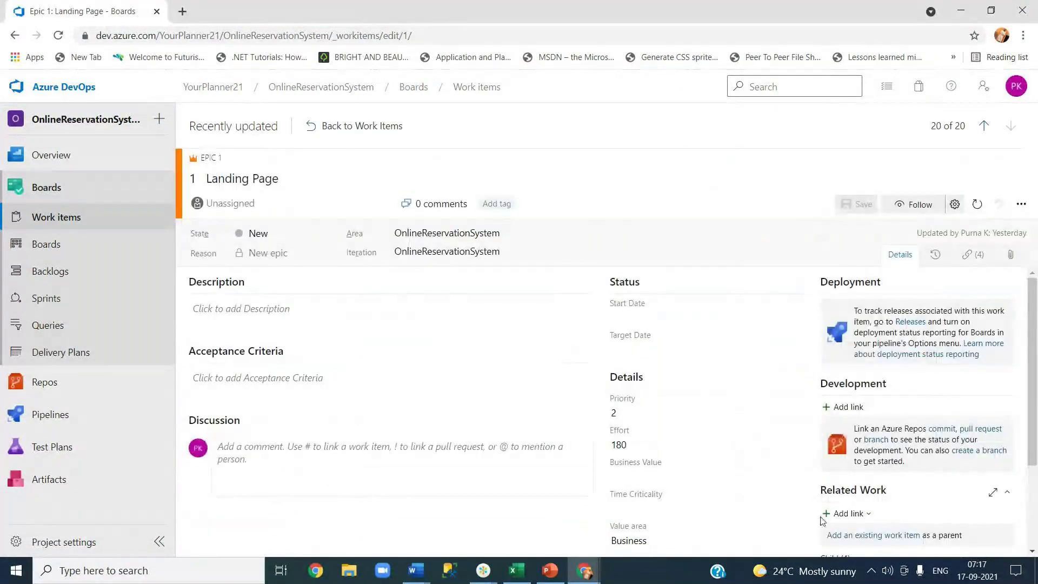
pyautogui.click(868, 514)
pyautogui.click(852, 491)
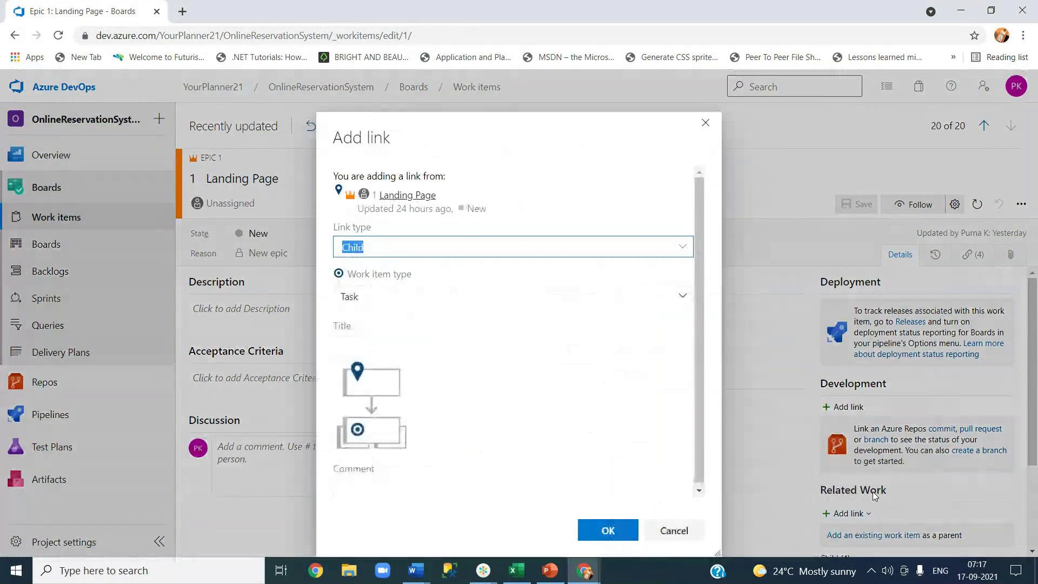
pyautogui.click(682, 296)
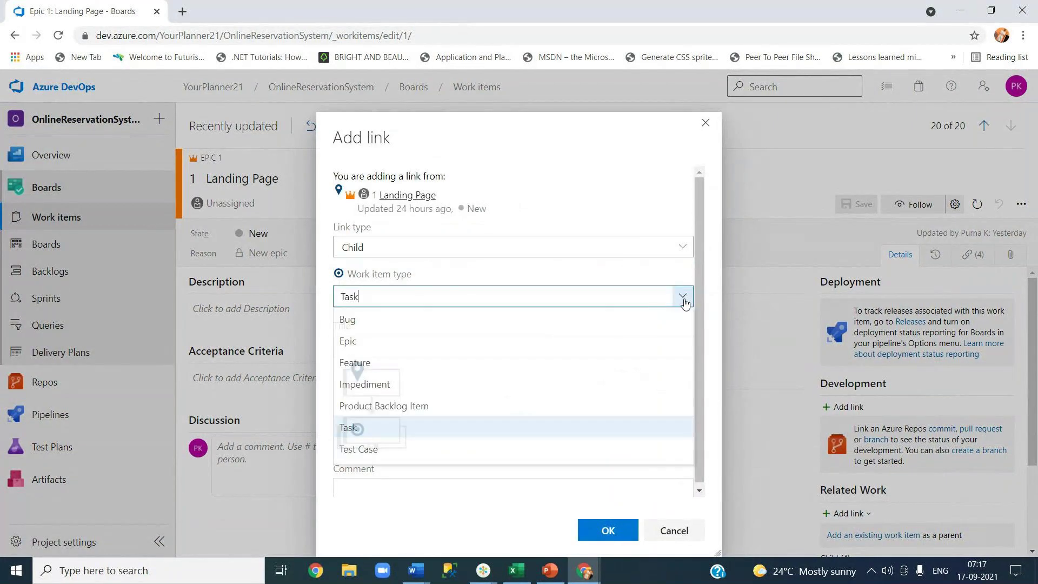
pyautogui.click(485, 363)
pyautogui.click(444, 345)
pyautogui.write('User Profile')
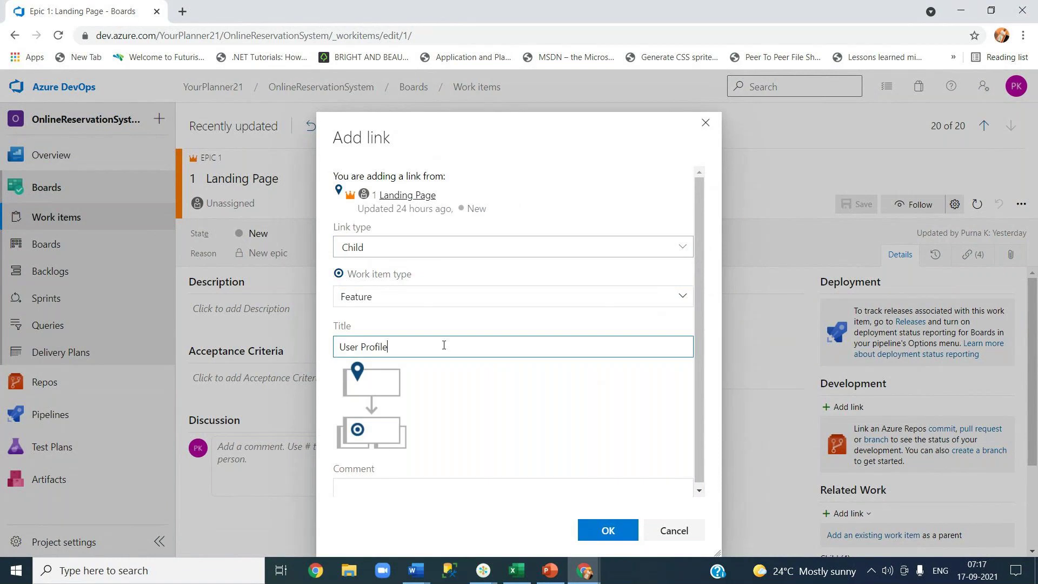
pyautogui.click(607, 530)
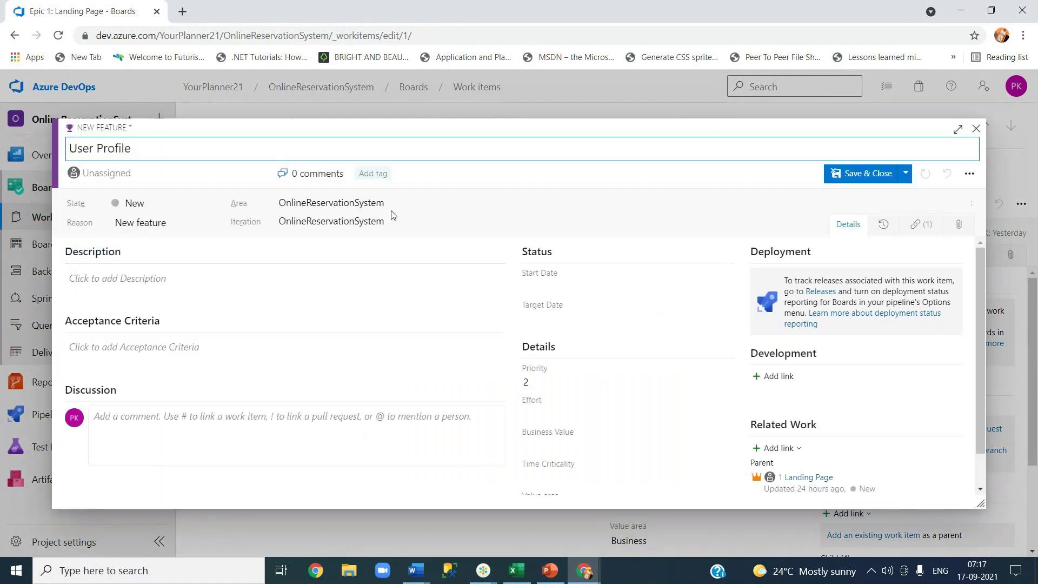
pyautogui.click(848, 174)
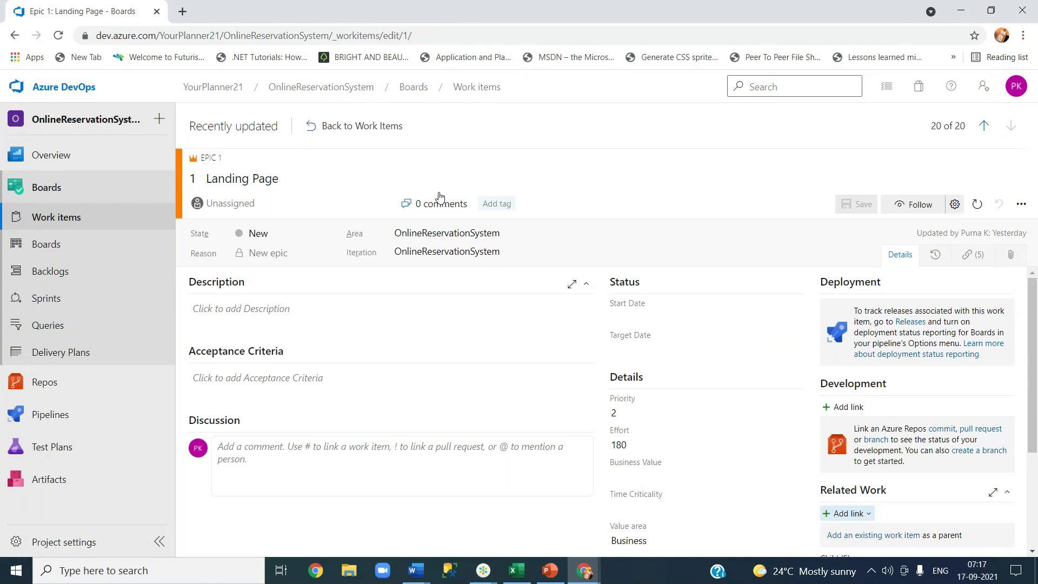
pyautogui.click(362, 130)
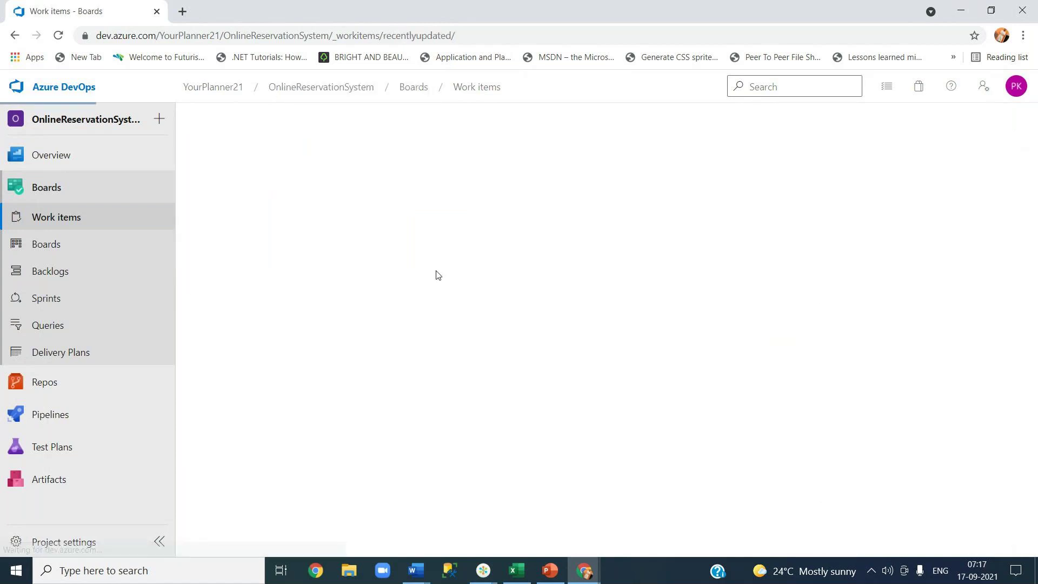
# Copy the "Login Page" requirement from cell B23 of the Requirements workbook in Excel and switch back to Azure DevOps.
pyautogui.hotkey('alt', 'Tab')
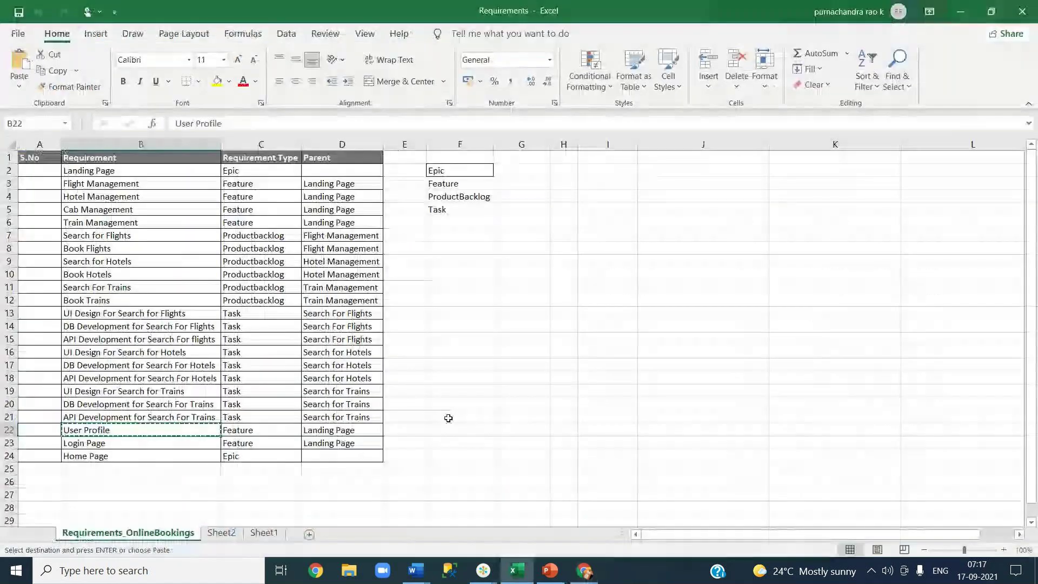
pyautogui.press('Down')
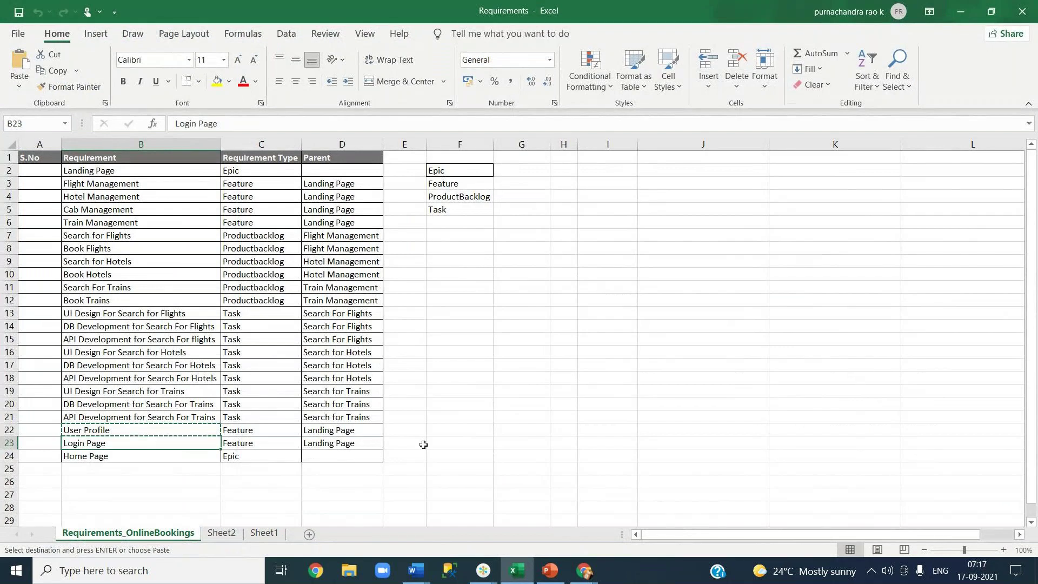
pyautogui.hotkey('ctrl', 'c')
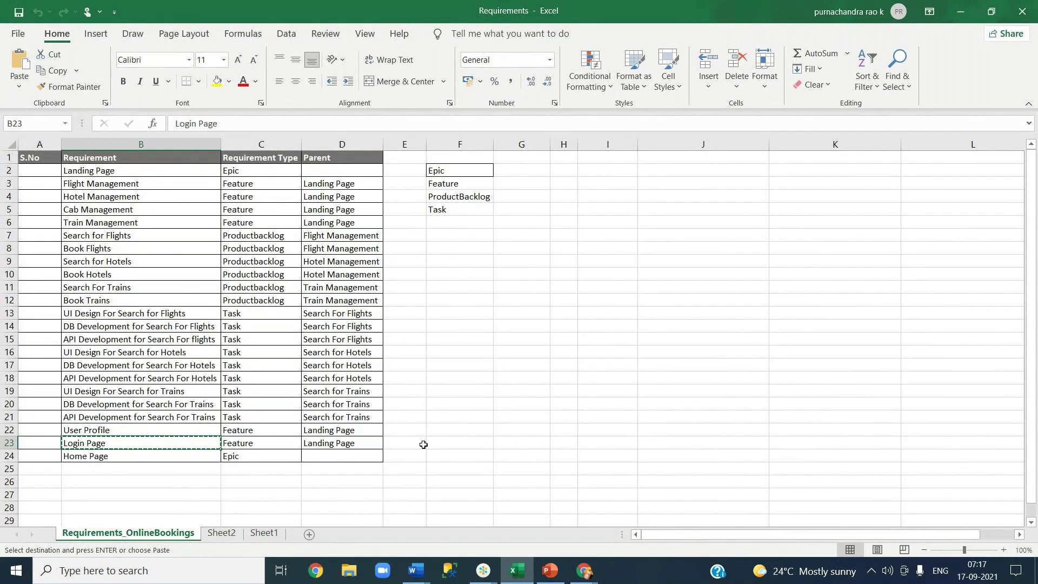
pyautogui.hotkey('alt', 'Tab')
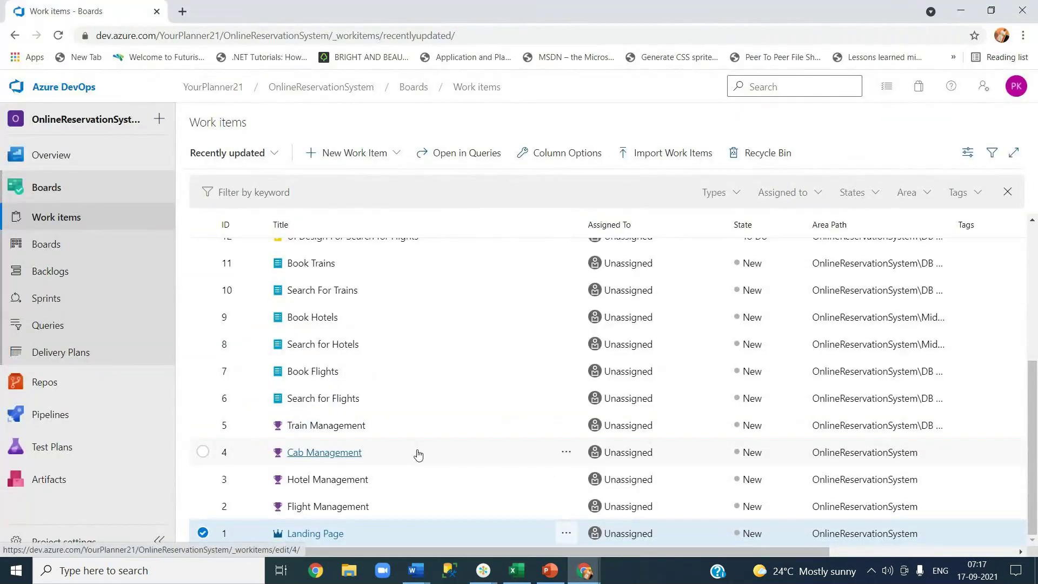
# Open the Landing Page epic from the work items list and add and save a child Feature titled "Login Page".
pyautogui.scroll(5, 416, 459)
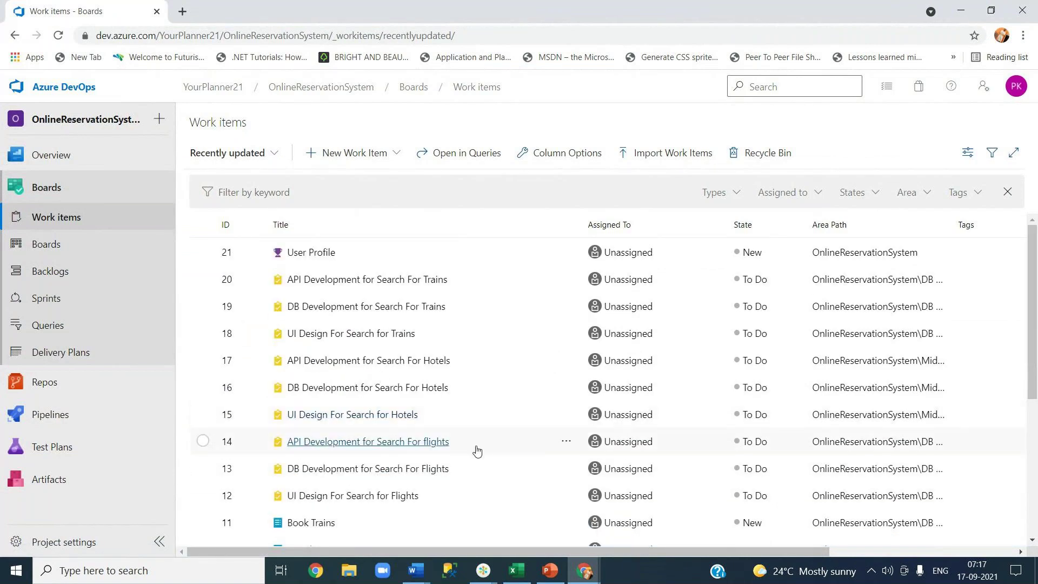
pyautogui.scroll(-5, 477, 450)
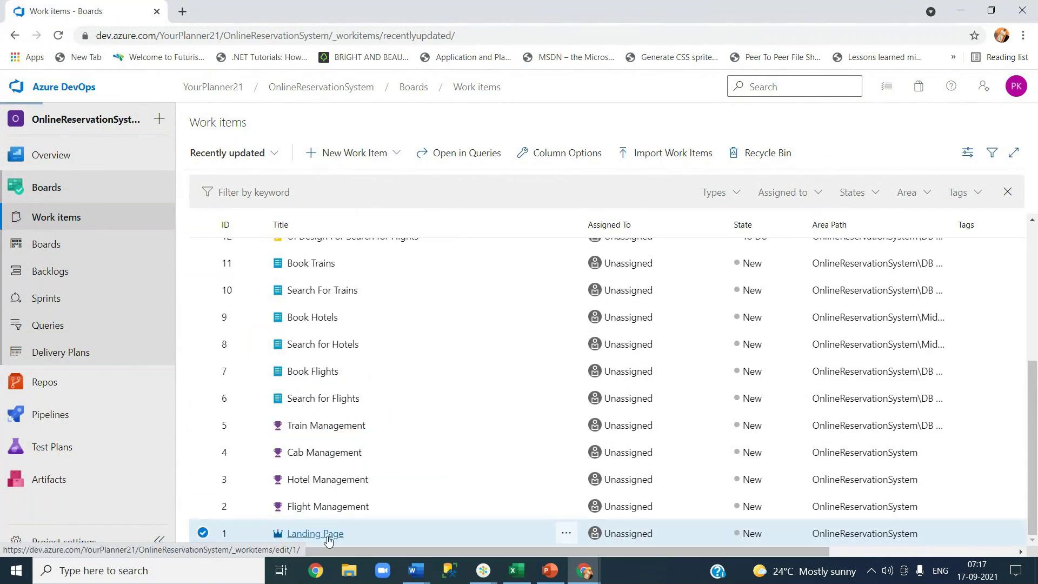
pyautogui.click(329, 541)
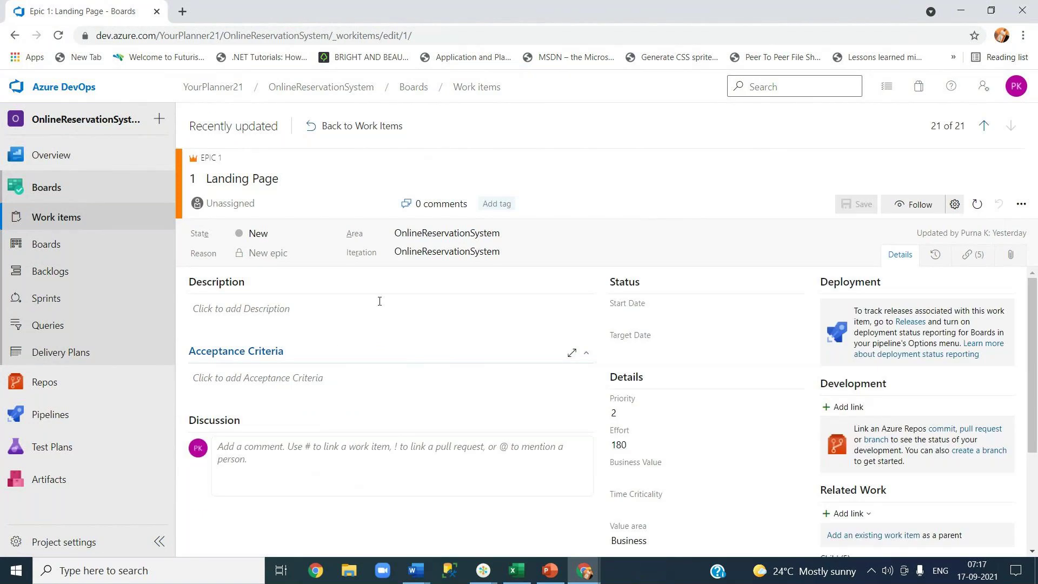
pyautogui.click(848, 514)
pyautogui.click(861, 491)
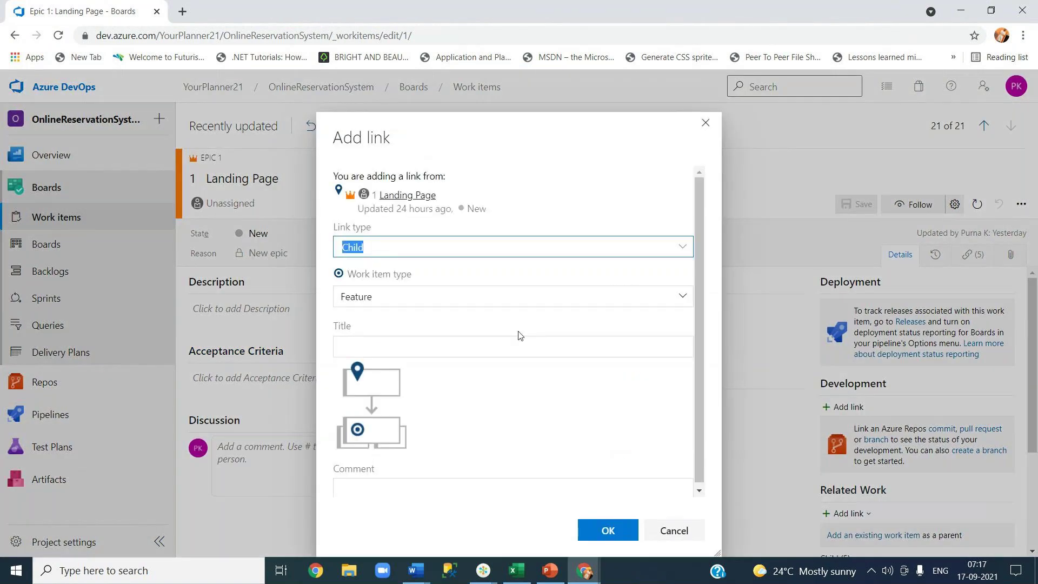
pyautogui.click(507, 348)
pyautogui.write('Login Page')
pyautogui.click(605, 531)
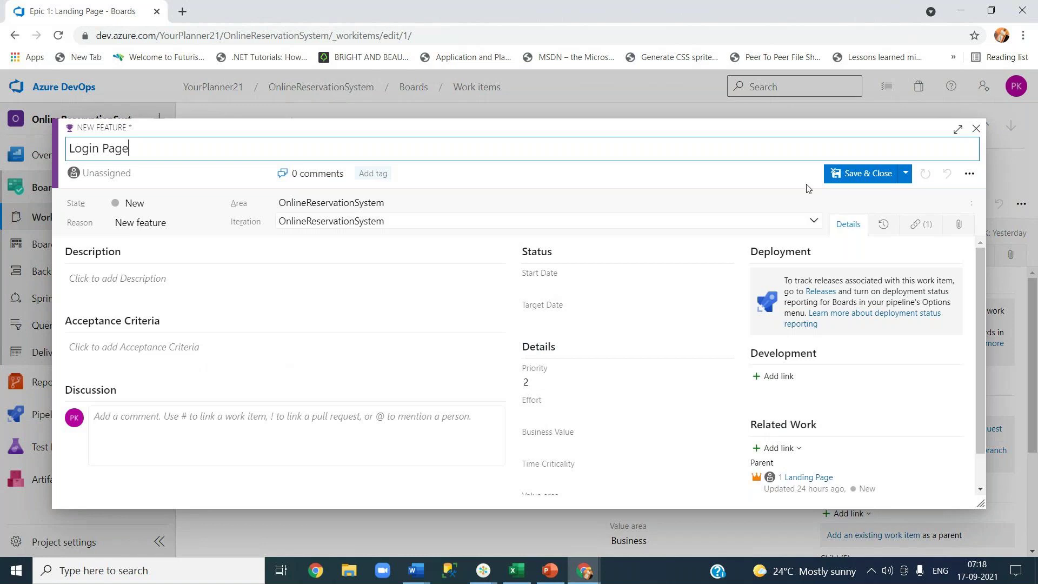
pyautogui.click(860, 175)
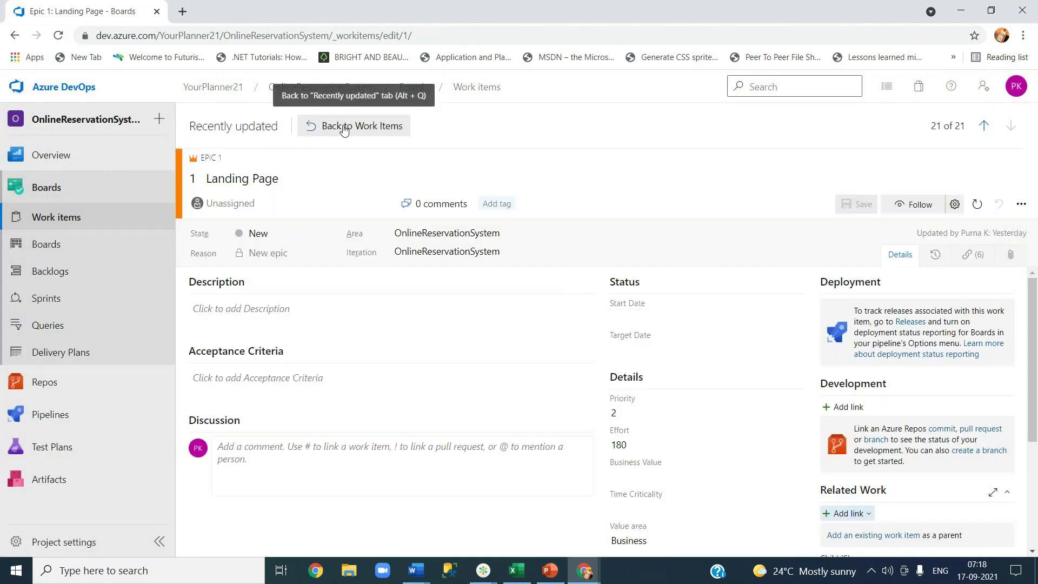
# Return to the work items list and review all the epics, features, backlog items and tasks in it.
pyautogui.click(343, 129)
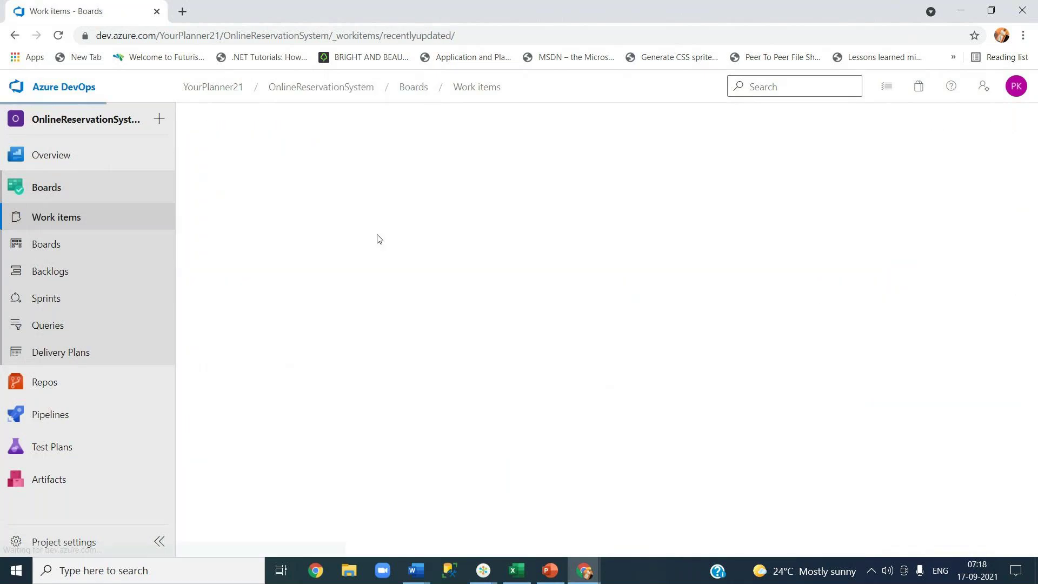
pyautogui.scroll(6, 494, 375)
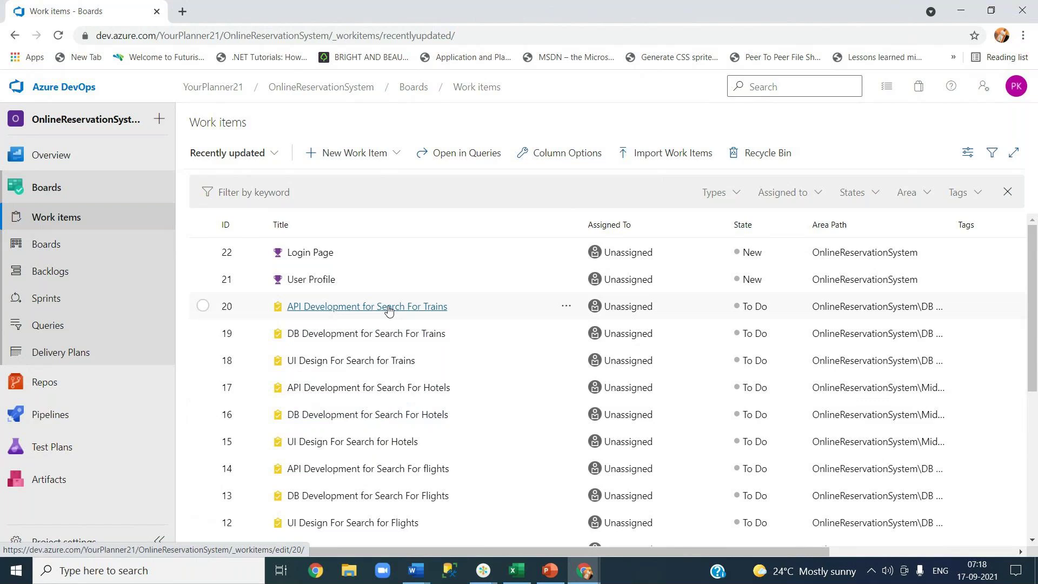
pyautogui.scroll(-3, 381, 365)
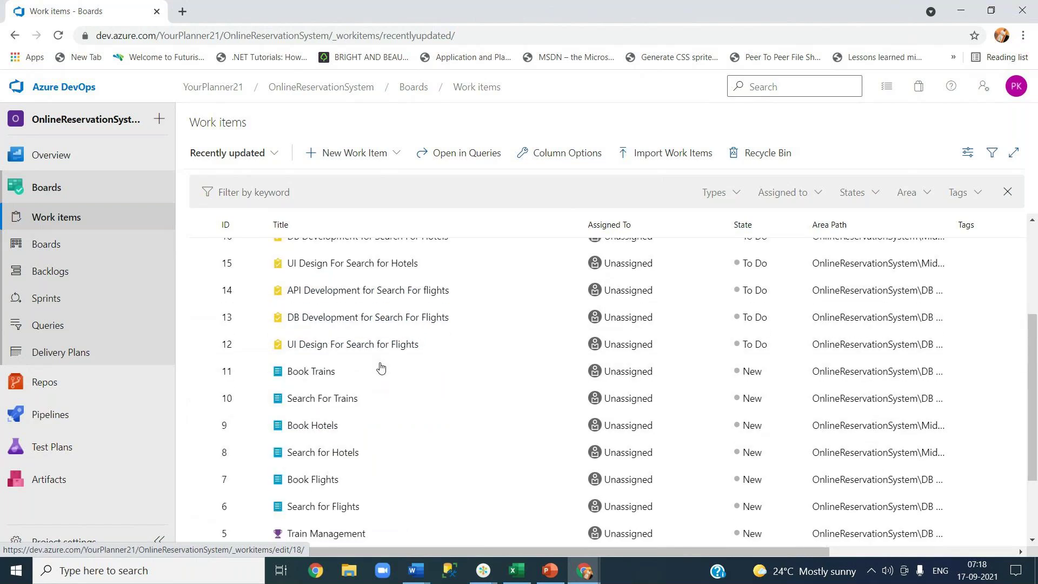
pyautogui.scroll(-2, 380, 368)
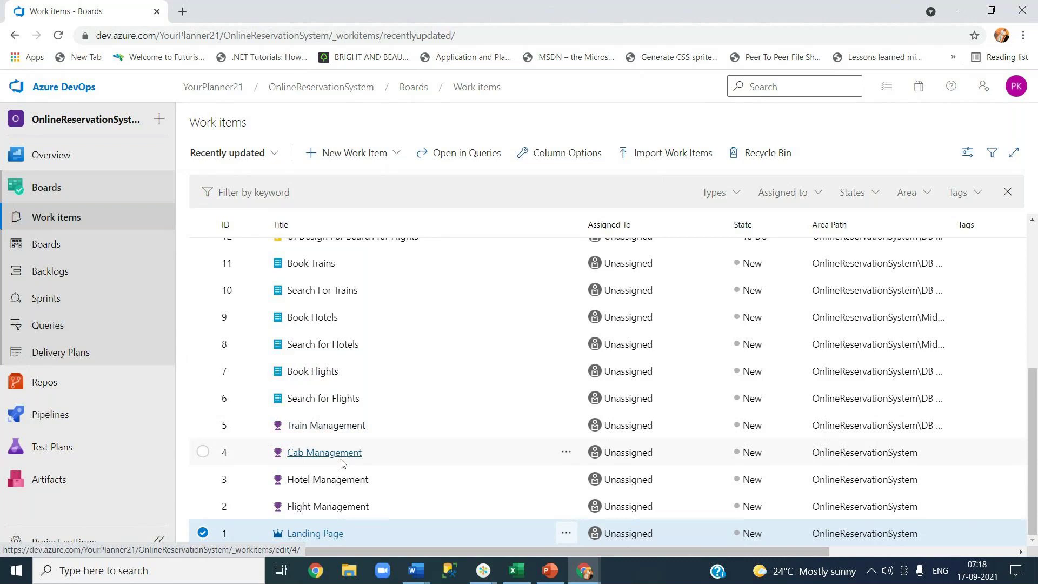
pyautogui.scroll(5, 339, 473)
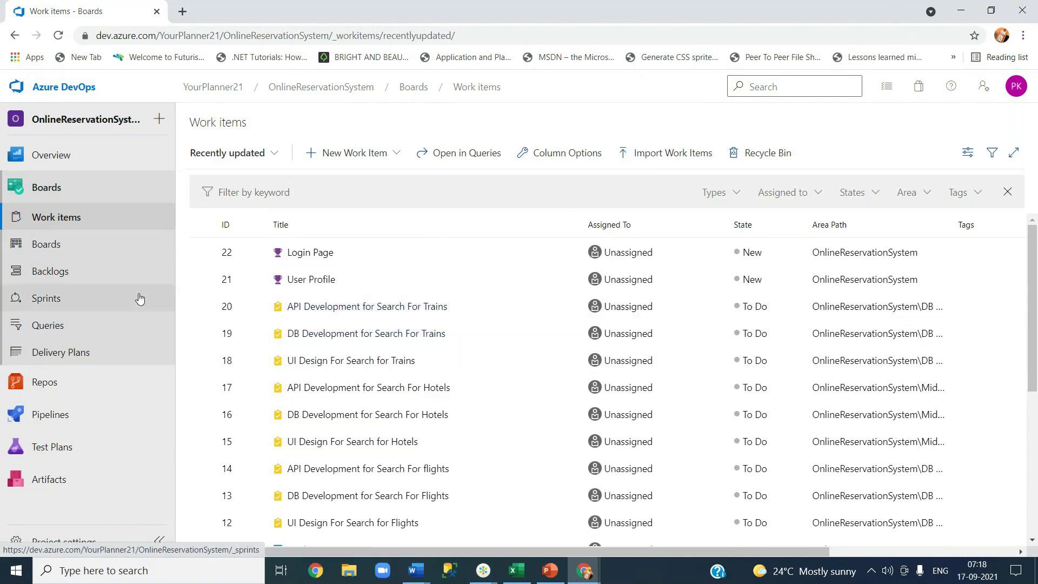
# Open the project boards and examine the DB Dev team's board at the Features and Backlog items levels.
pyautogui.click(98, 252)
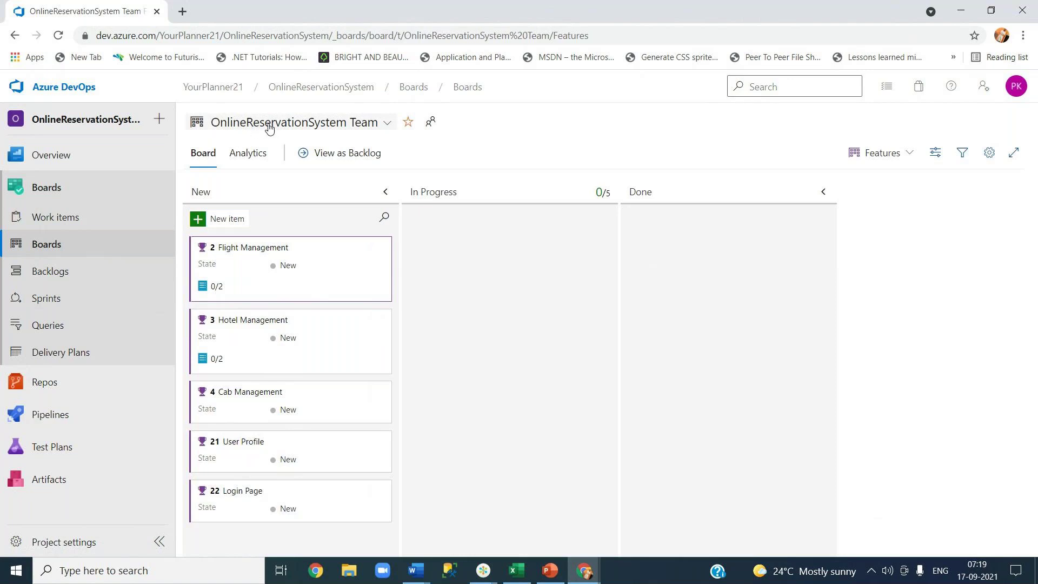
pyautogui.click(387, 124)
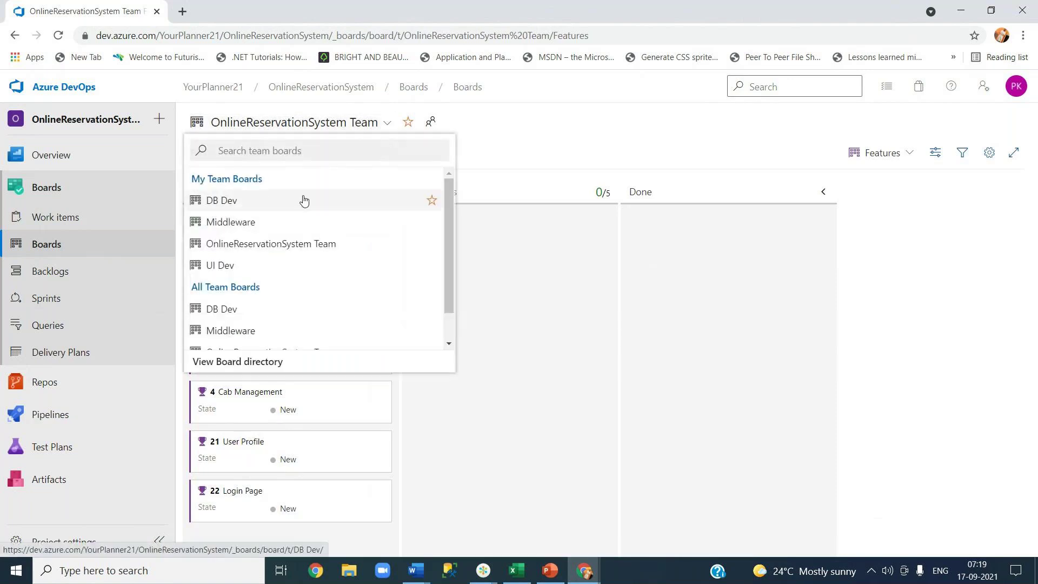
pyautogui.click(304, 201)
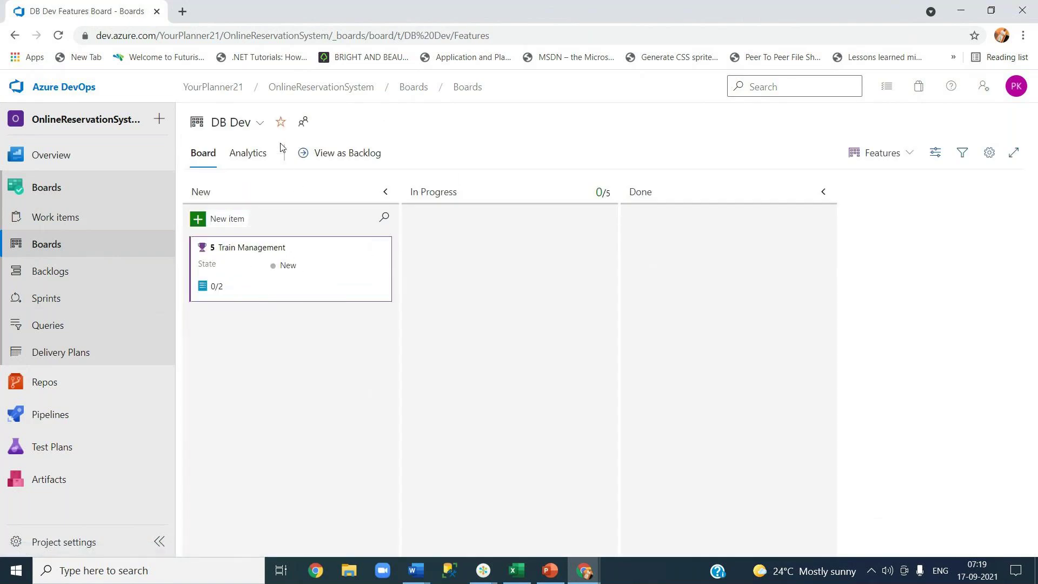
pyautogui.click(891, 159)
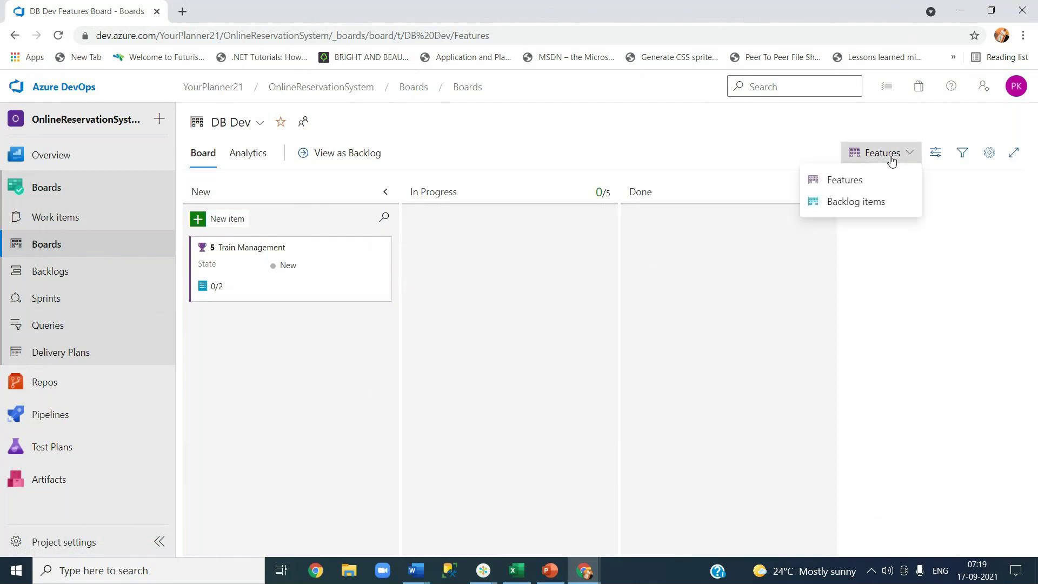
pyautogui.click(894, 203)
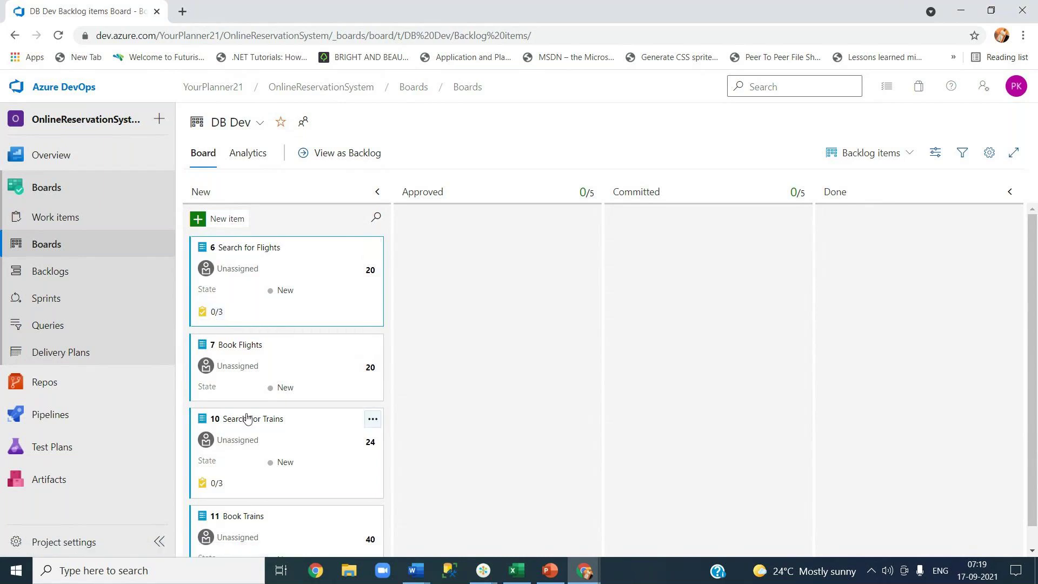
pyautogui.scroll(-1, 248, 427)
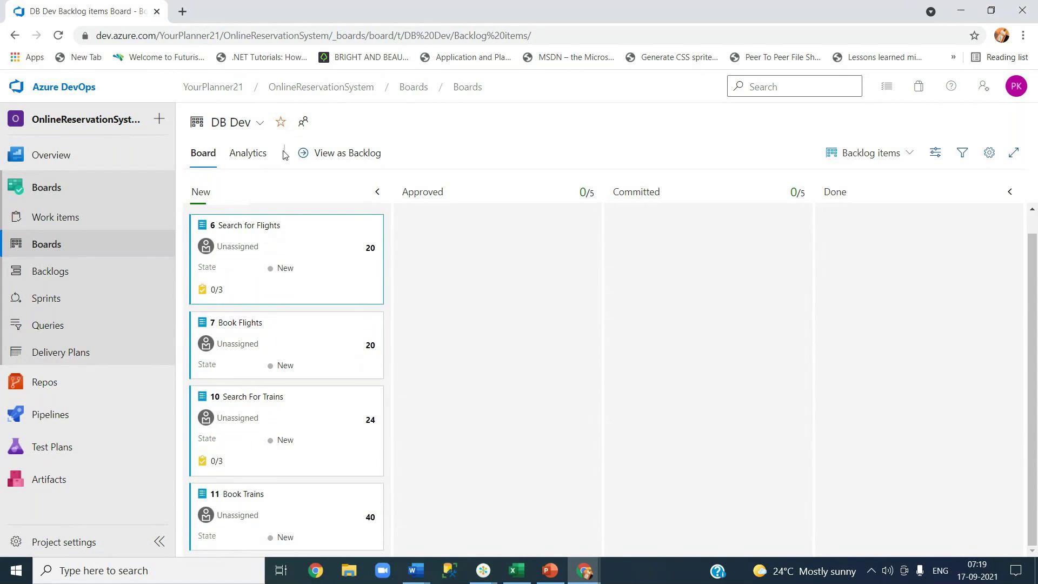
# Examine the UI Dev team's board and backlog, and the DB Dev team's backlog.
pyautogui.click(260, 124)
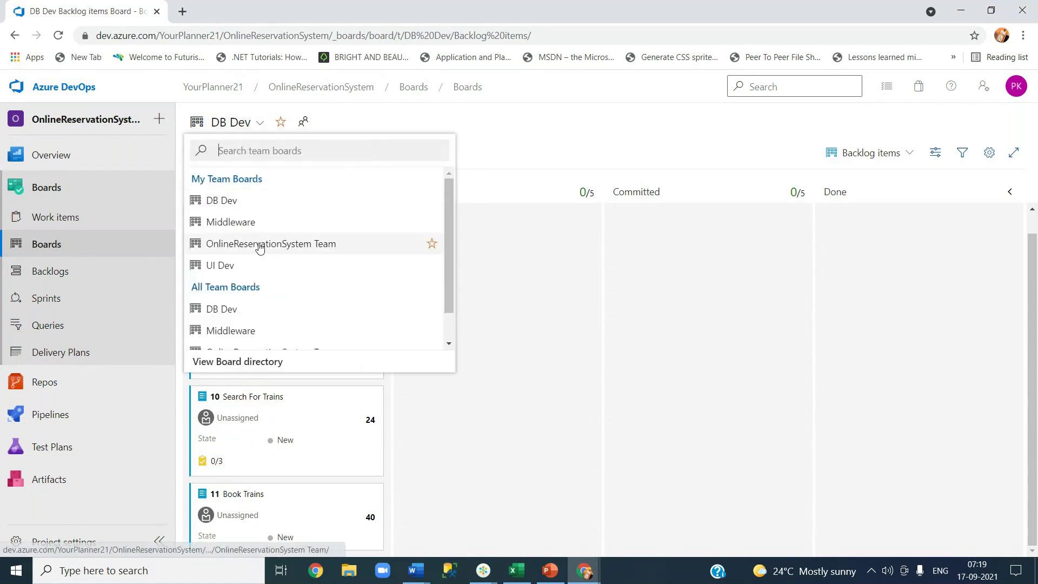
pyautogui.click(256, 265)
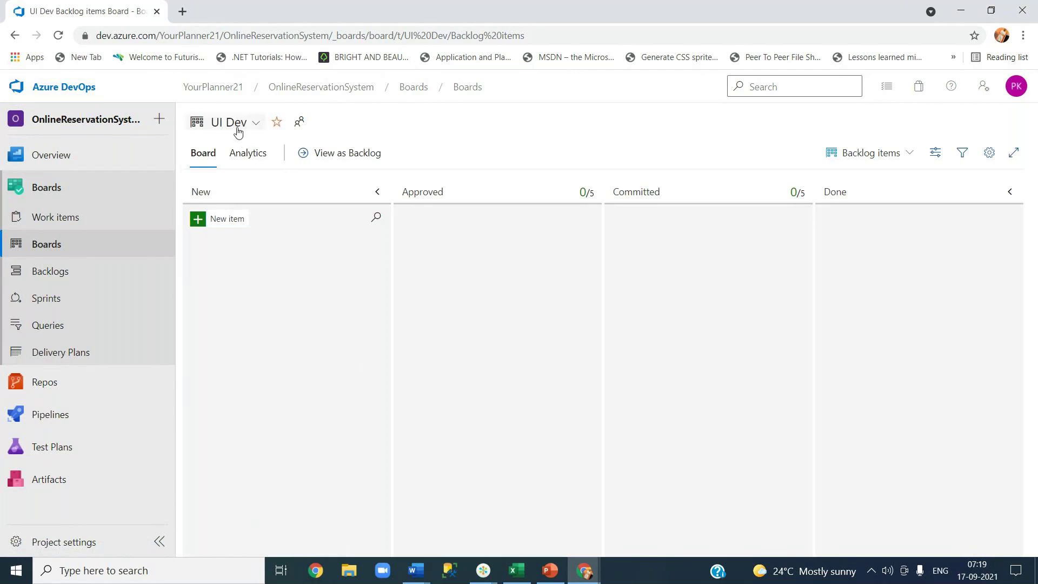
pyautogui.click(78, 274)
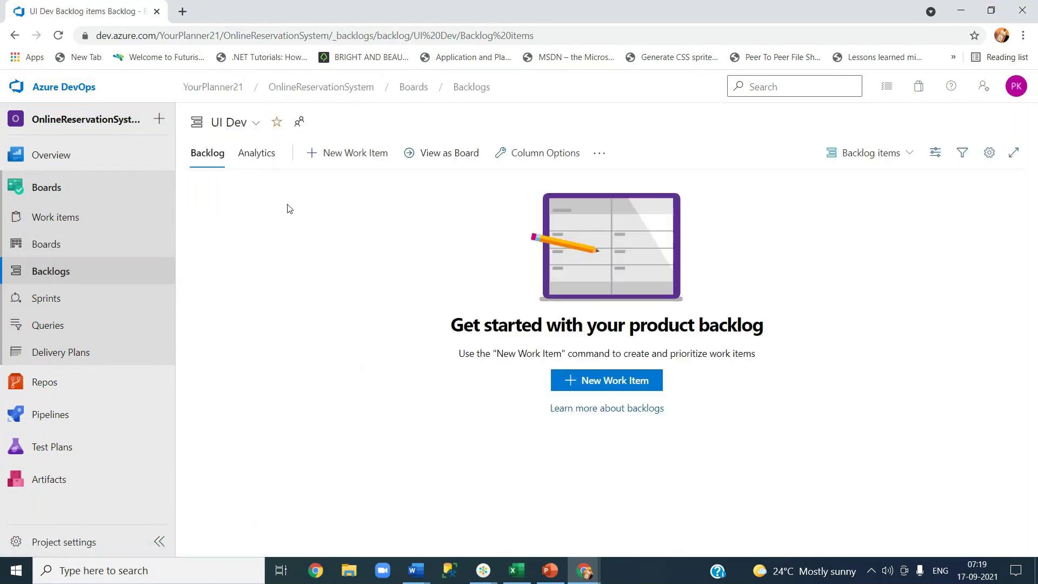
pyautogui.click(256, 123)
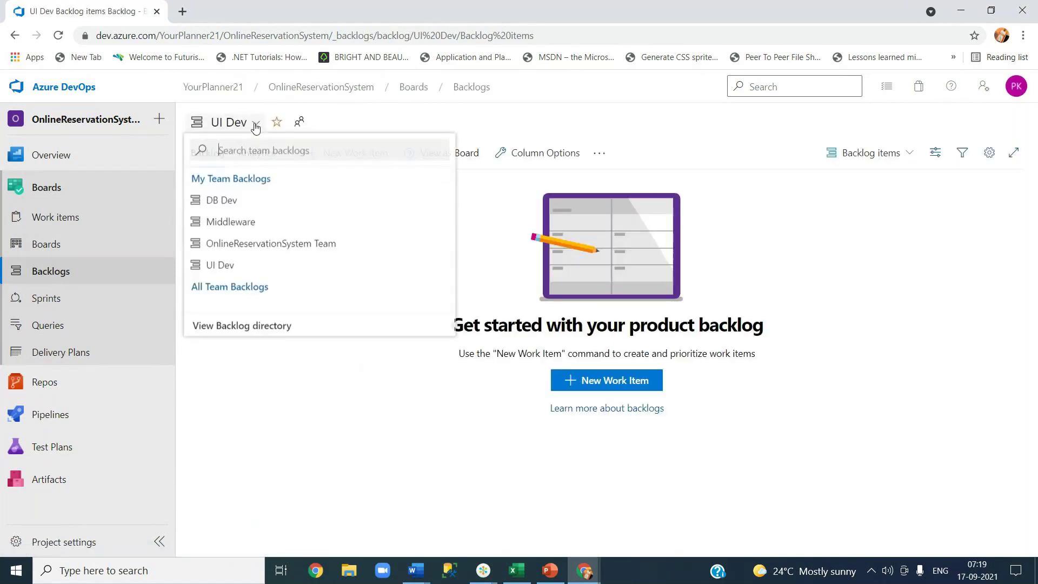
pyautogui.click(222, 199)
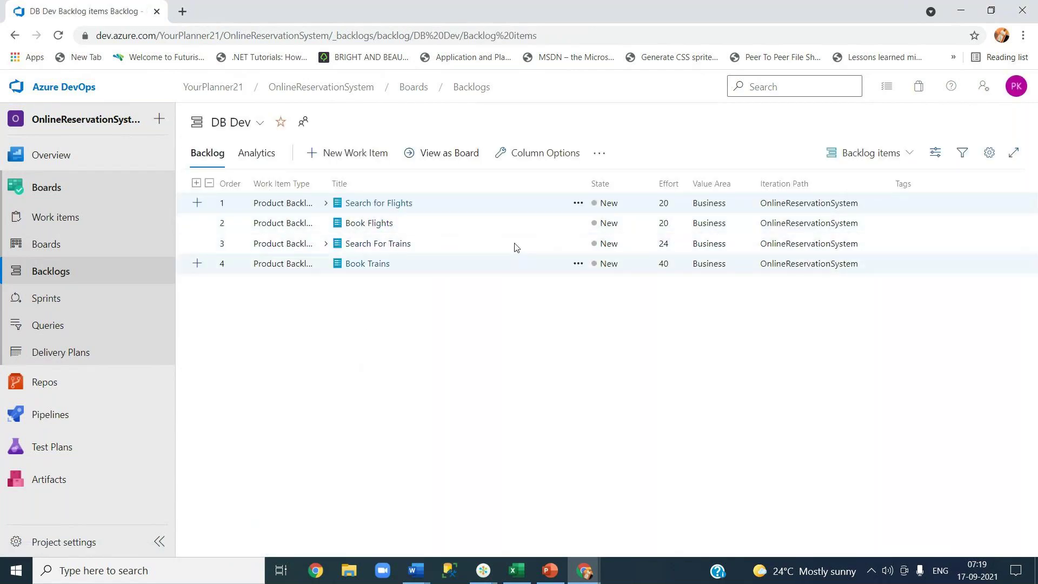
# Open the DB Dev team's Sprints page, and switch to PowerPoint to view the "How does SCRUM work???" slide.
pyautogui.click(62, 301)
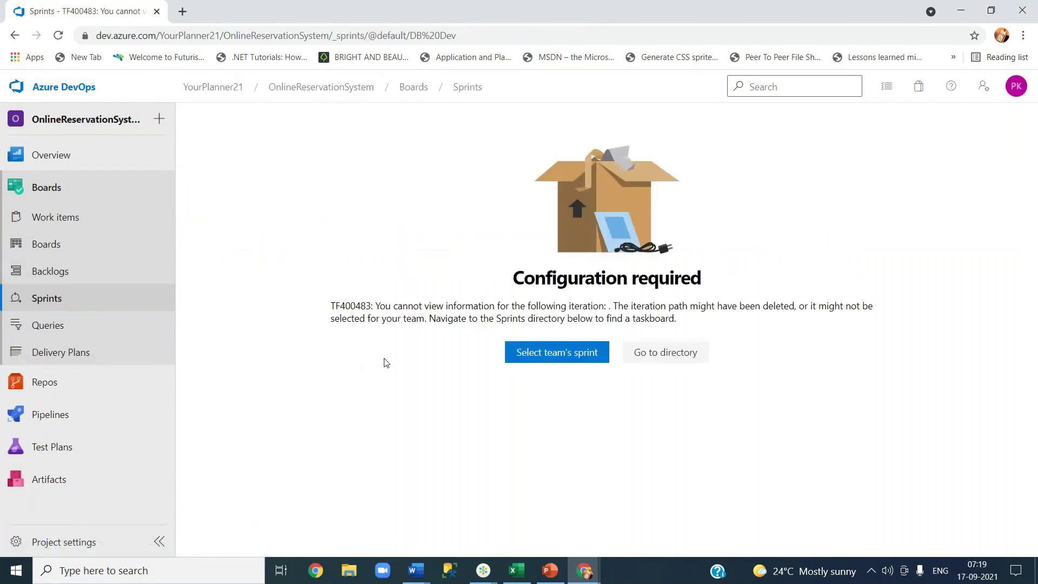
pyautogui.click(547, 572)
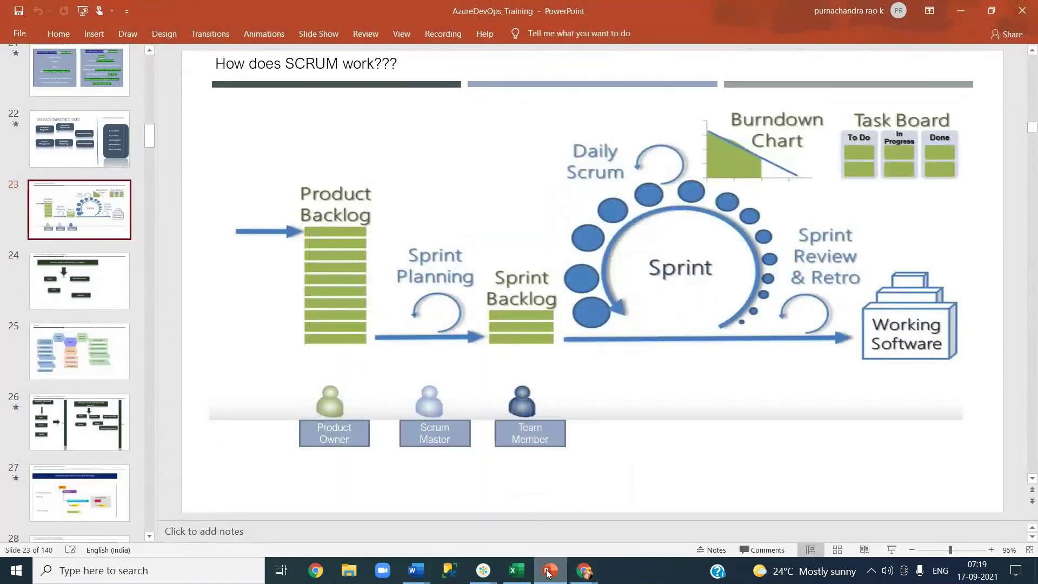
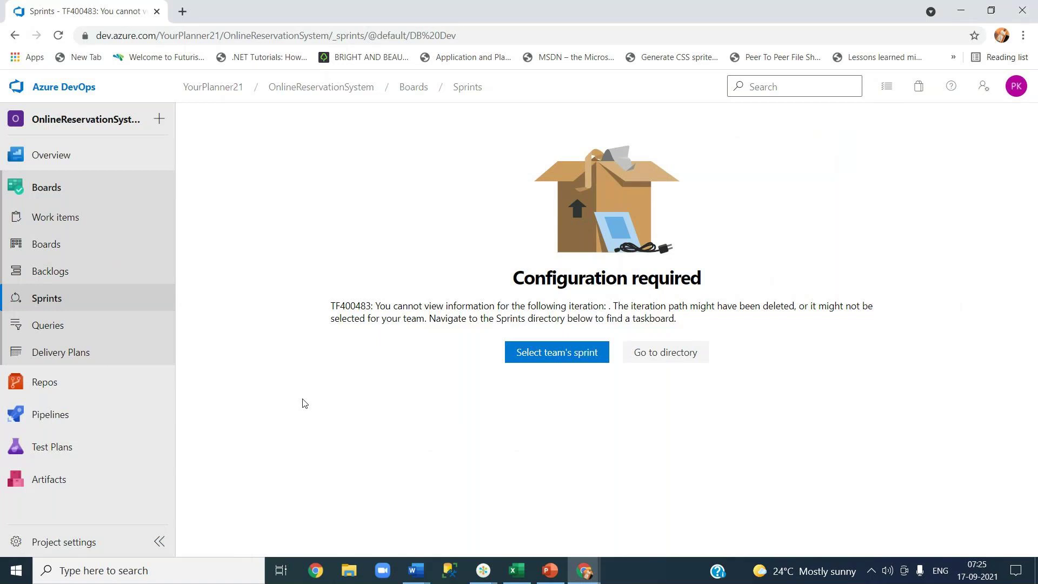
# Switch to the Requirements workbook in Excel and enter "Day 1", "Day 10" and "Day 14" in cells A1, D1 and G1 of Sheet2.
pyautogui.click(521, 573)
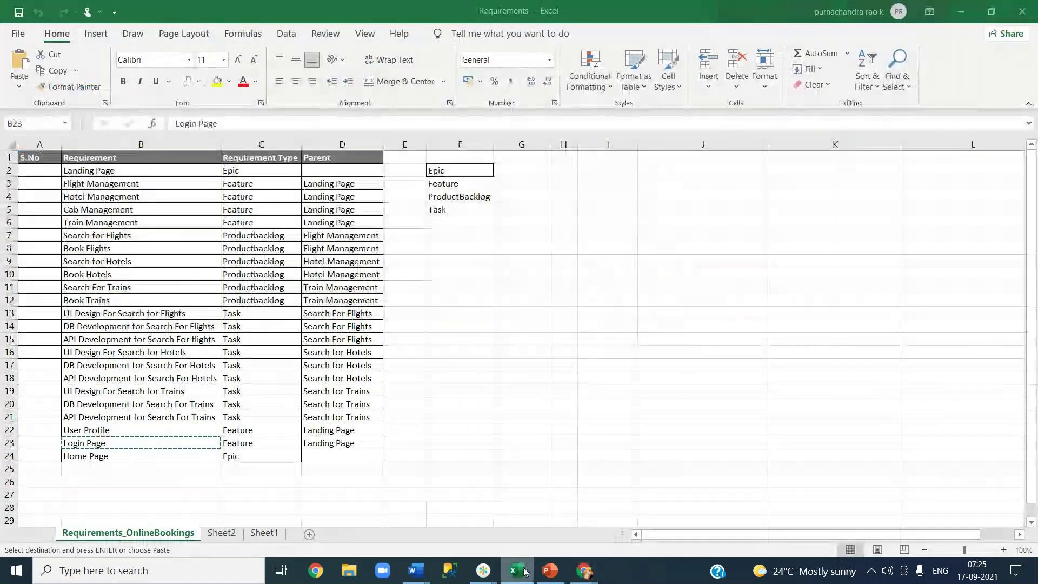
pyautogui.hotkey('ctrl', 'pagedown')
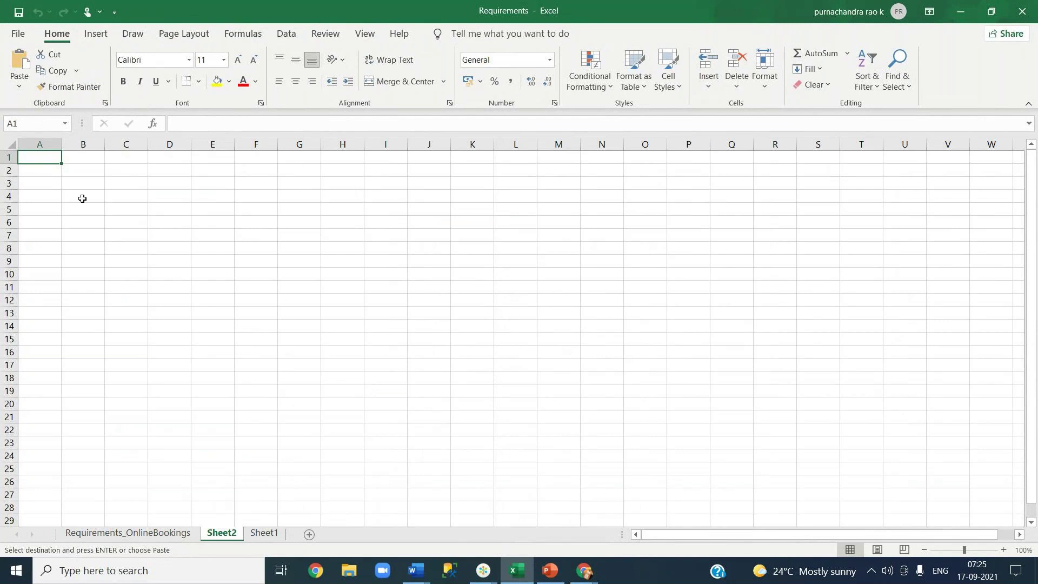
pyautogui.write('Da')
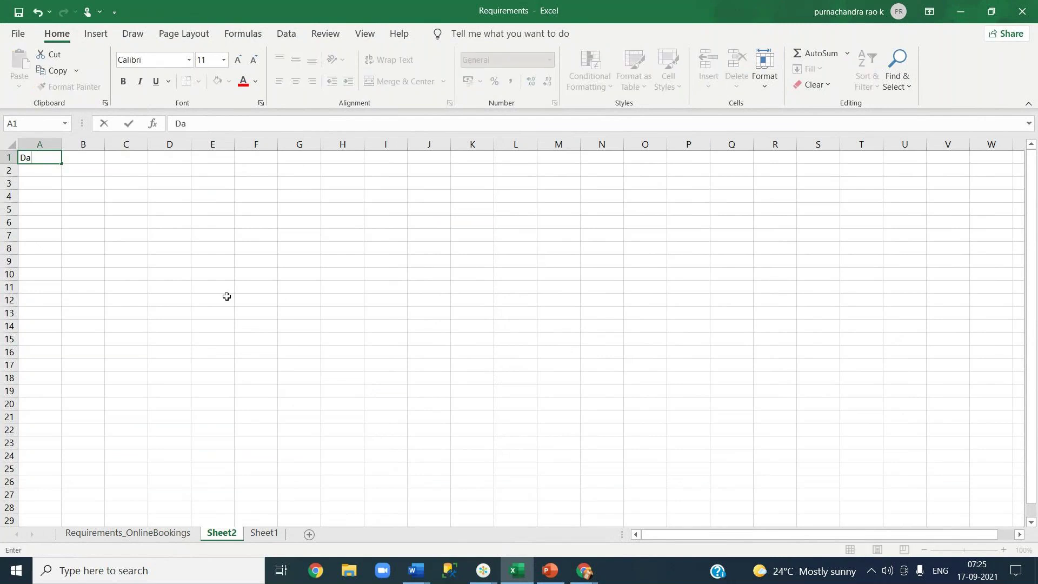
pyautogui.write('y 1')
pyautogui.press('Tab')
pyautogui.press('Tab')
pyautogui.press('Tab')
pyautogui.write('Da')
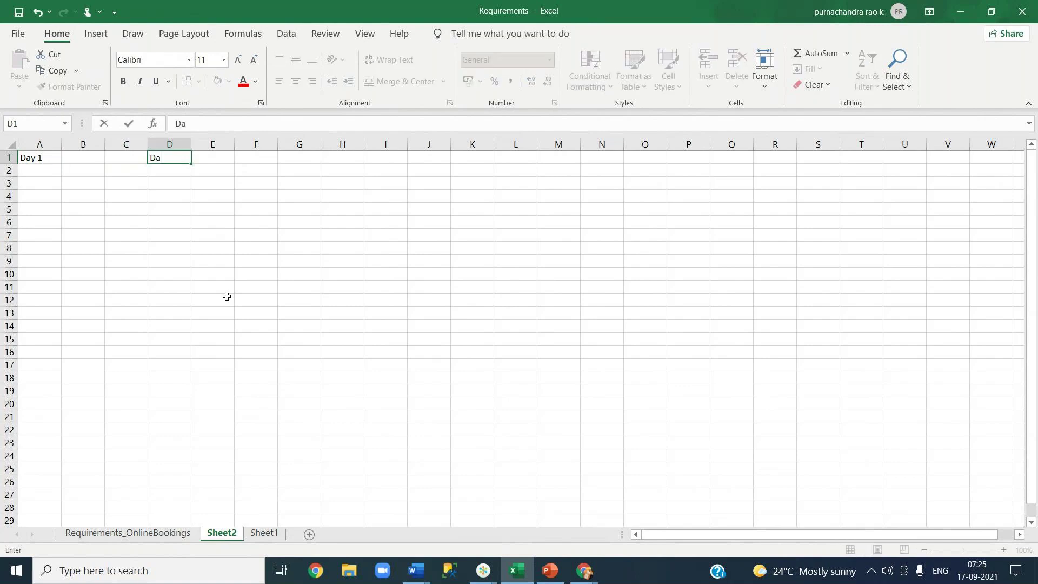
pyautogui.write('y 10')
pyautogui.press('Tab')
pyautogui.press('Tab')
pyautogui.press('Tab')
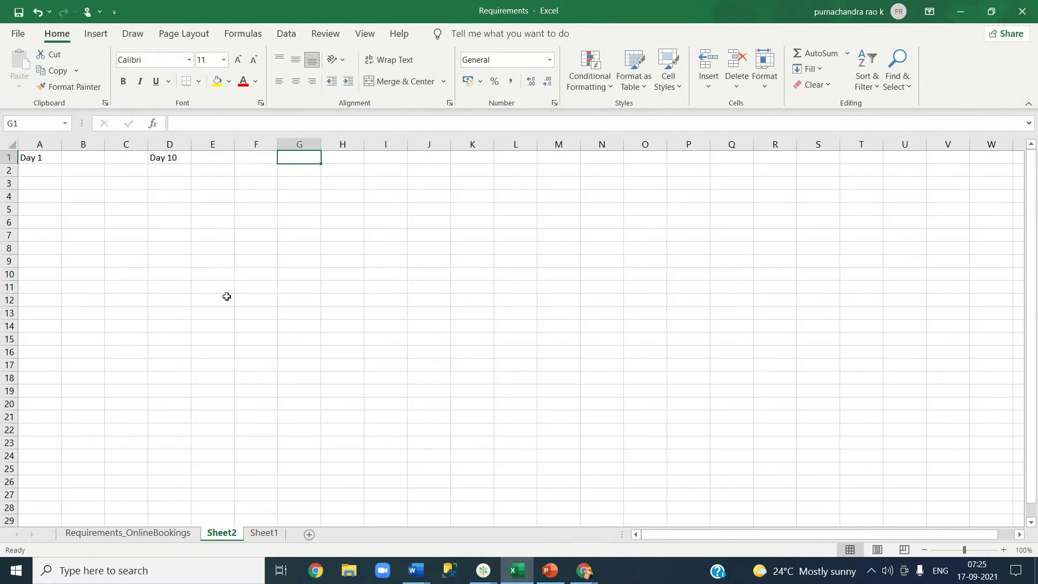
pyautogui.write('Day')
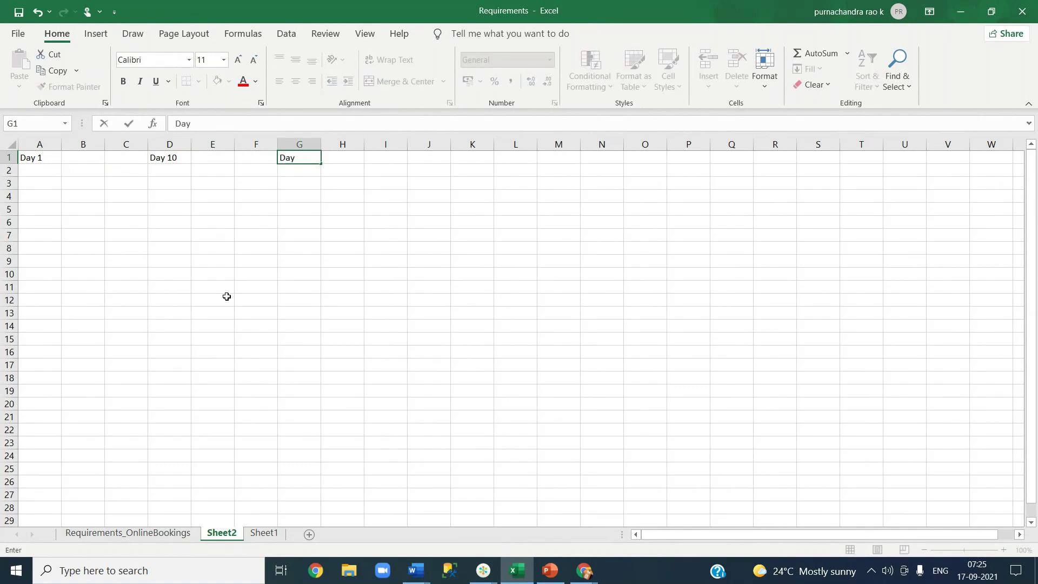
pyautogui.write(' 14')
pyautogui.click(179, 270)
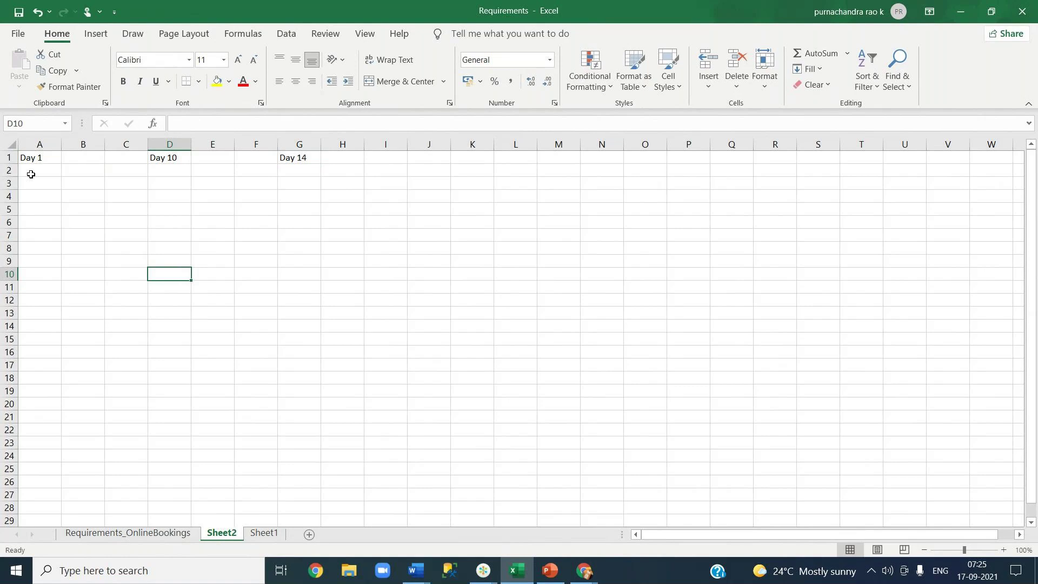
# List "management", "ui dev" and "api dev team" under the Day 1 heading in cells A2 to A4.
pyautogui.click(31, 172)
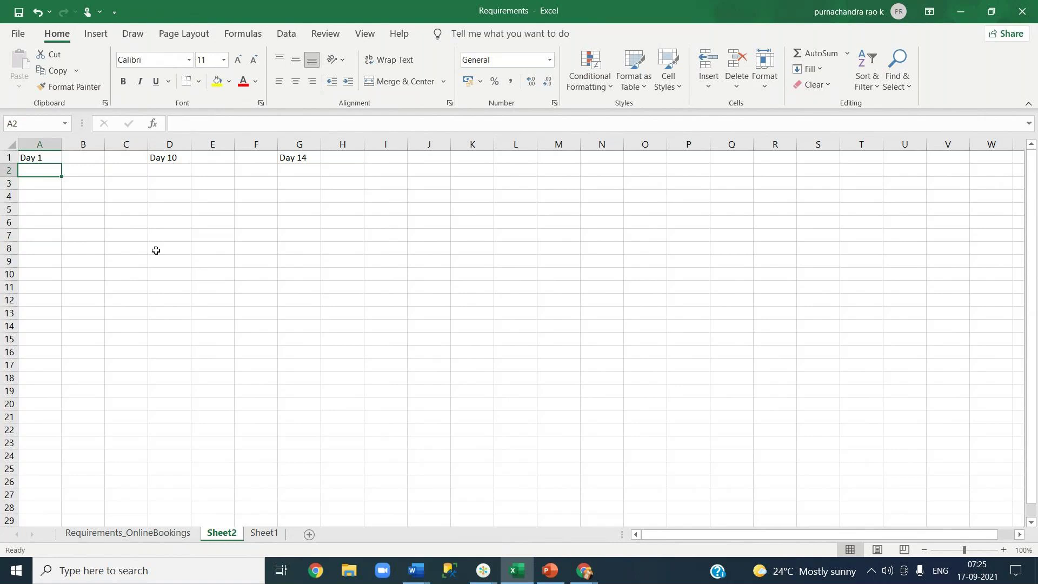
pyautogui.write('management')
pyautogui.press('Return')
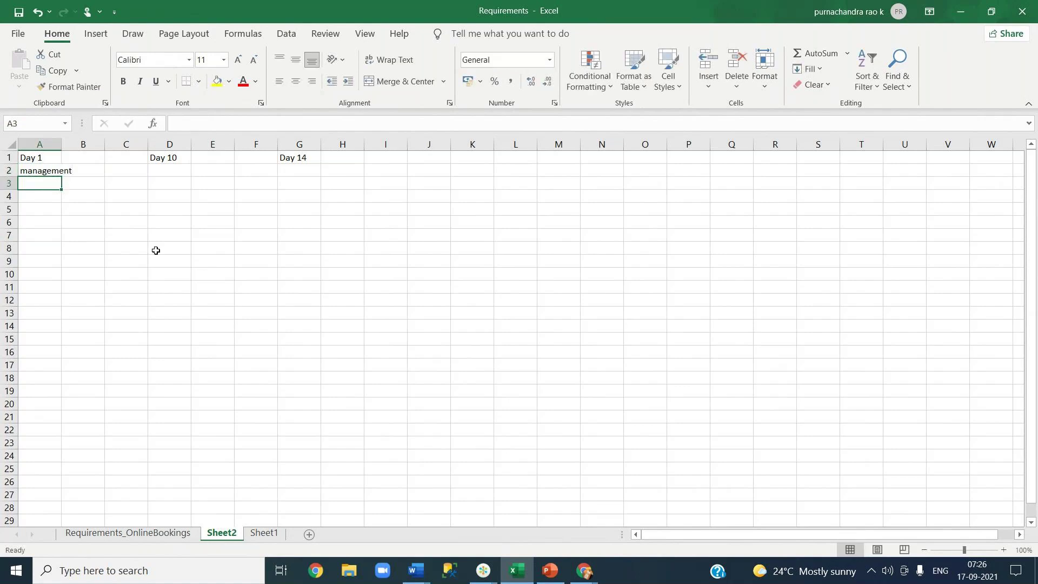
pyautogui.write('arc')
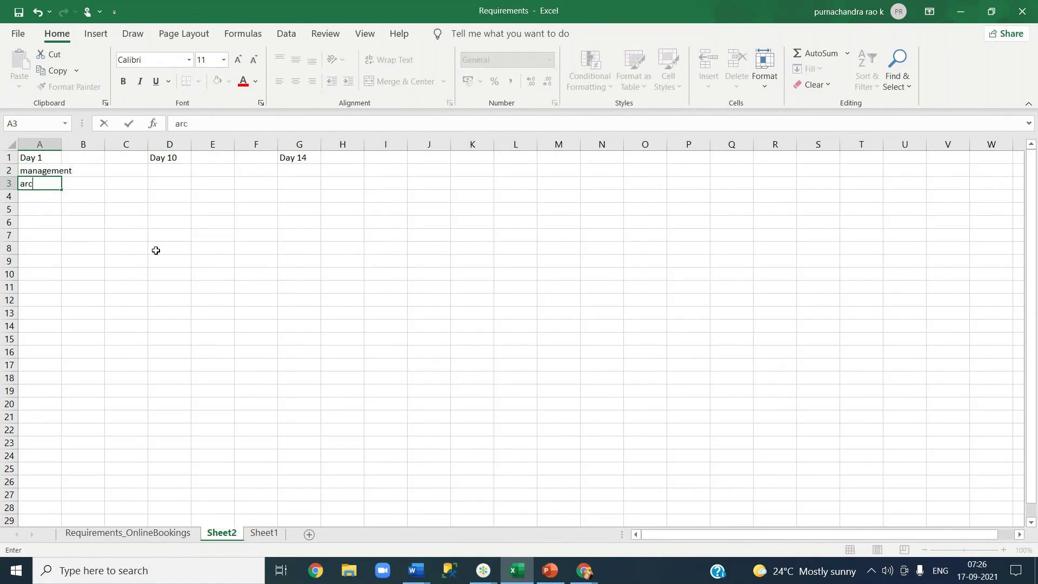
pyautogui.press('BackSpace')
pyautogui.press('BackSpace')
pyautogui.press('BackSpace')
pyautogui.write('ui dev')
pyautogui.press('Return')
pyautogui.write('api devt')
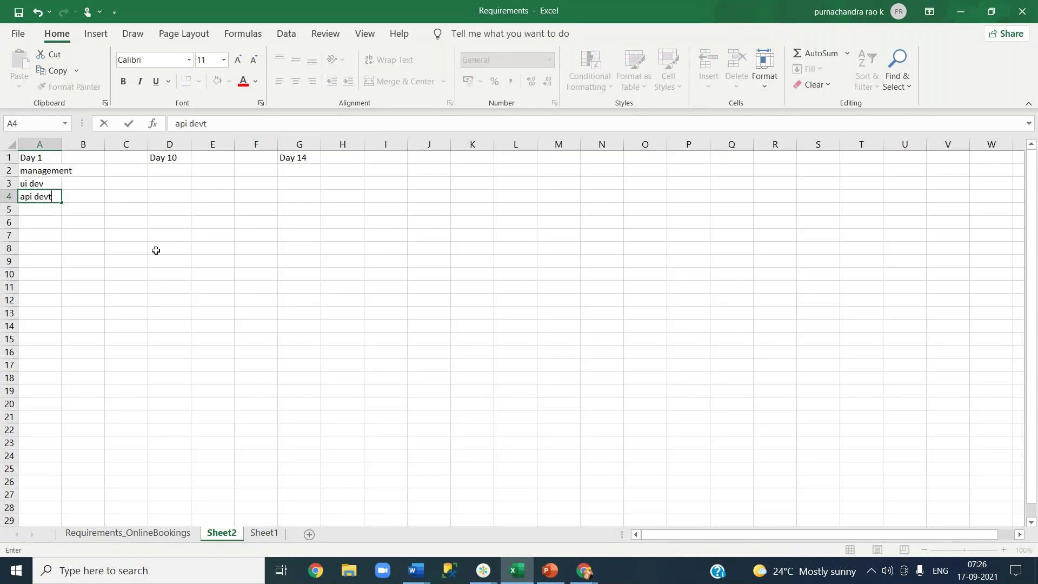
pyautogui.press('BackSpace')
pyautogui.write('team')
pyautogui.press('Up')
# Enter "test team" under the Day 10 heading in cell D2.
pyautogui.press('Up')
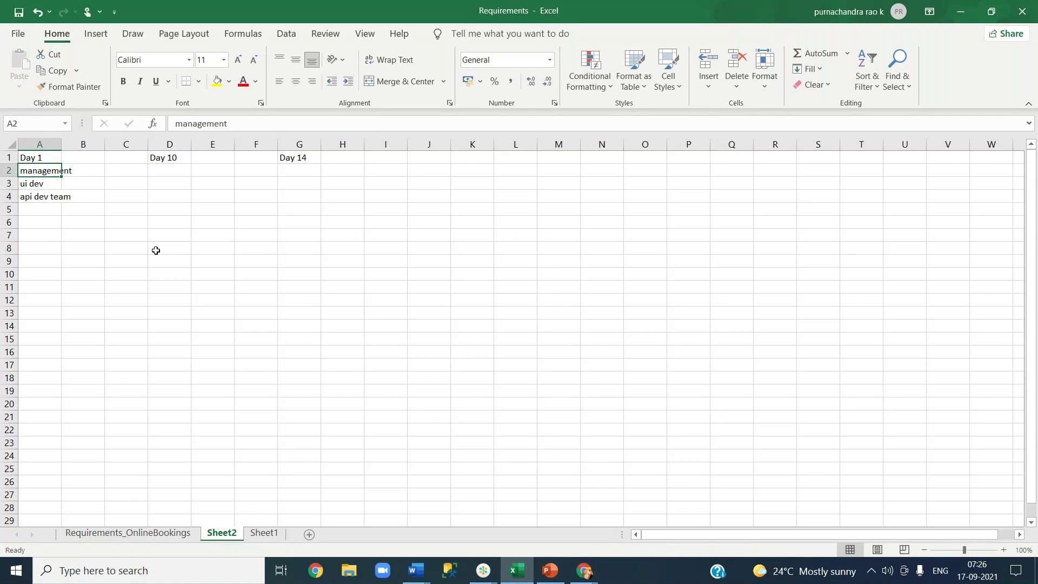
pyautogui.press('Right')
pyautogui.press('Right')
pyautogui.press('Right')
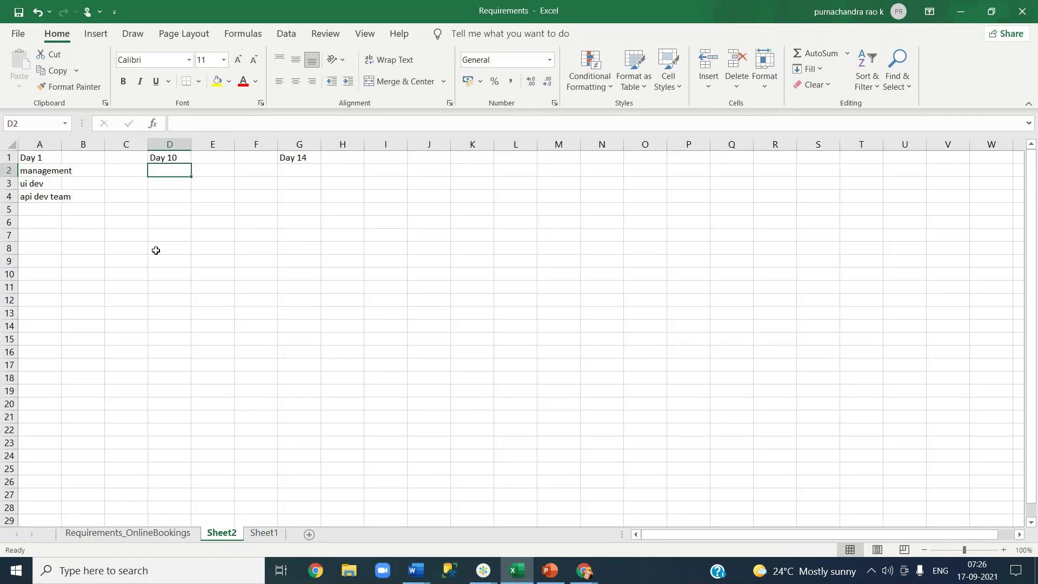
pyautogui.write('test team')
pyautogui.press('Return')
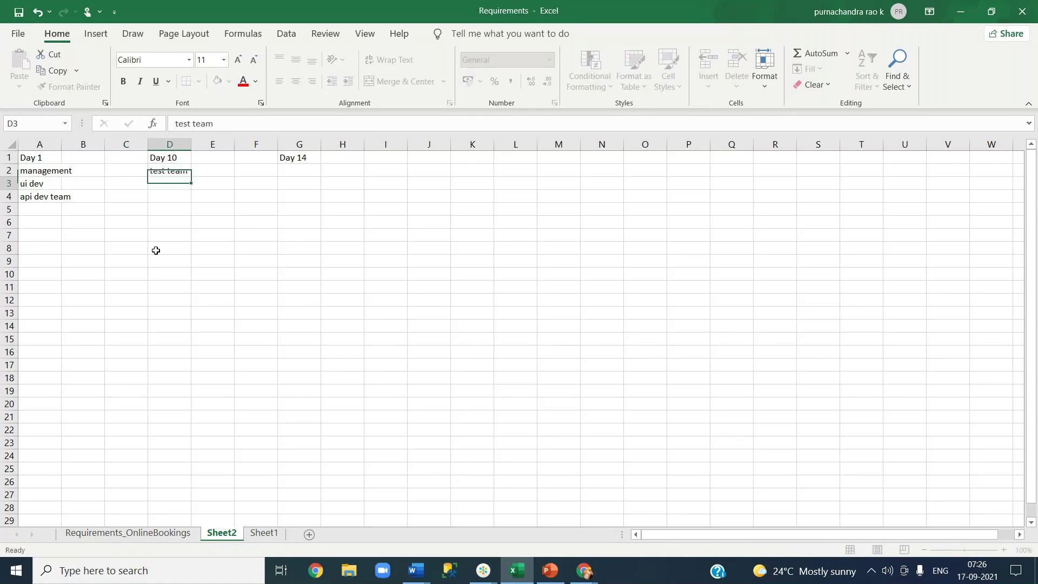
# Add "test team" to the end of the Day 1 list in cell A5.
pyautogui.press('Down')
pyautogui.press('Down')
pyautogui.press('Home')
pyautogui.write('test team')
pyautogui.press('BackSpace')
pyautogui.write('m')
pyautogui.press('Up')
# Delete the "test team" entry under Day 10 and select the cell below the Day 14 heading.
pyautogui.press('Up')
pyautogui.press('Up')
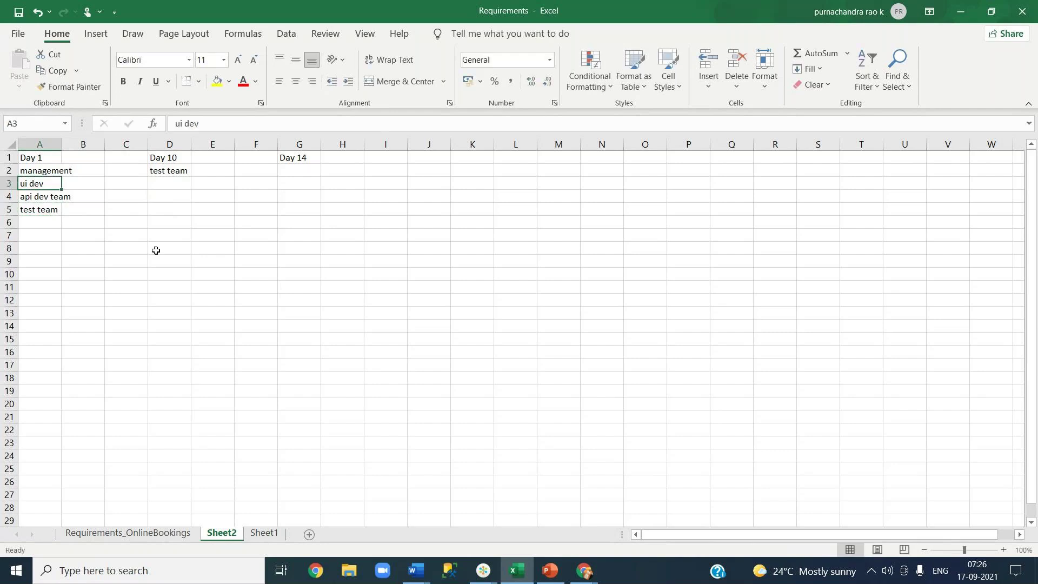
pyautogui.press('Right')
pyautogui.press('Right')
pyautogui.press('Right')
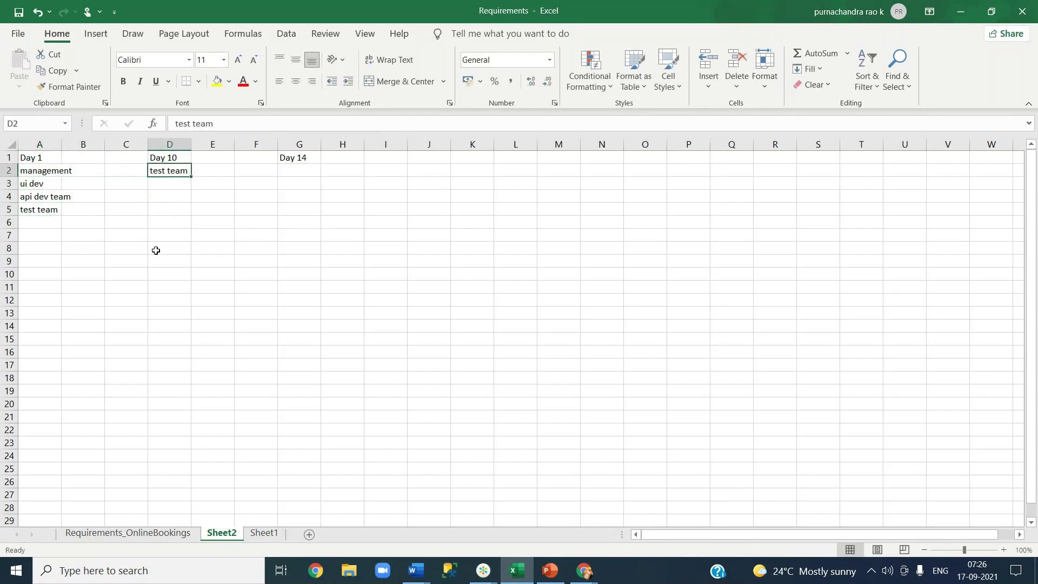
pyautogui.press('Delete')
pyautogui.press('Right')
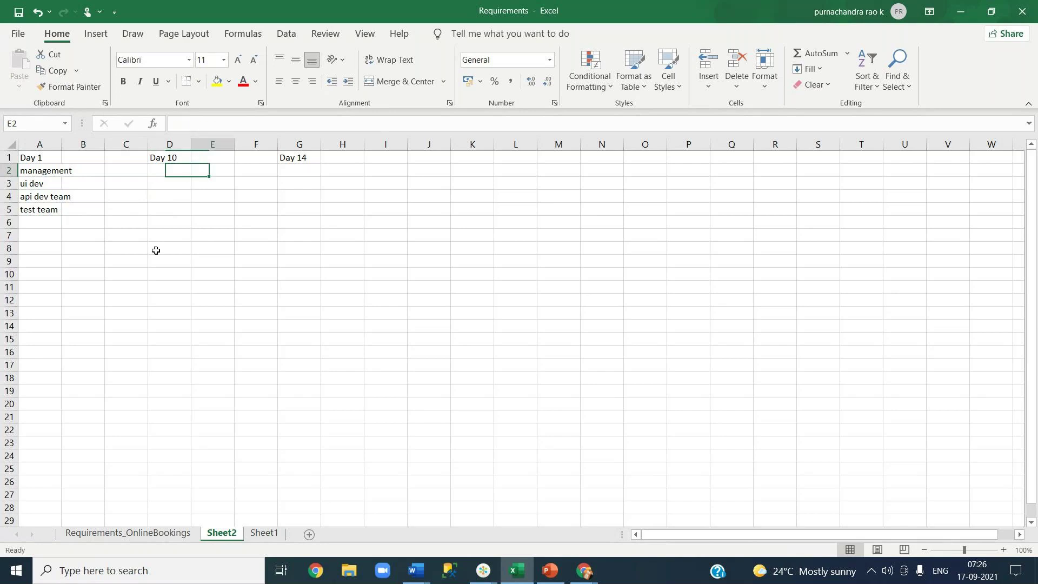
pyautogui.press('Right')
pyautogui.press('Right')
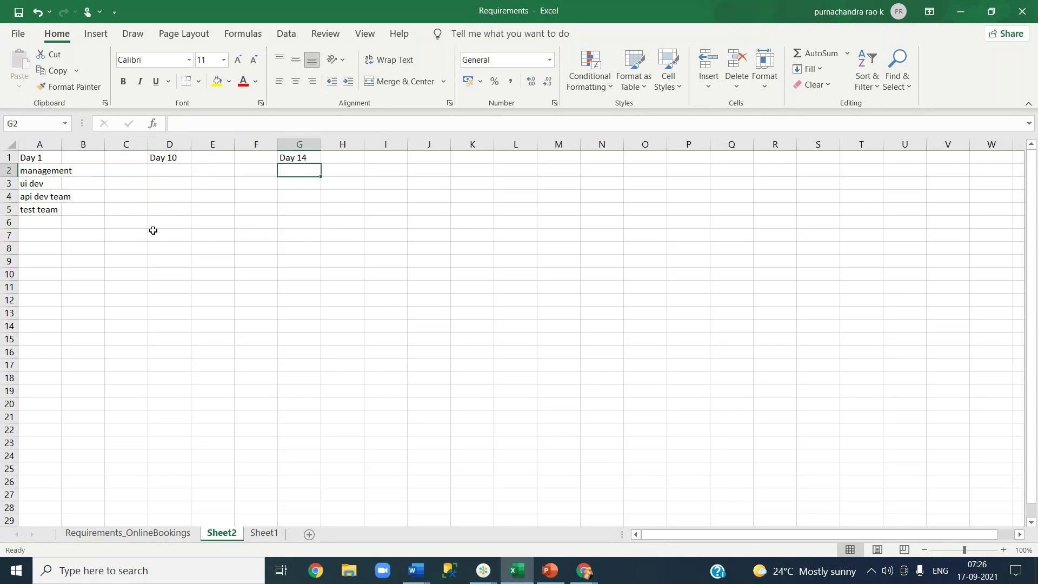
# Insert a row above the day headings and enter "sprint 1" in cell A1.
pyautogui.rightClick(8, 158)
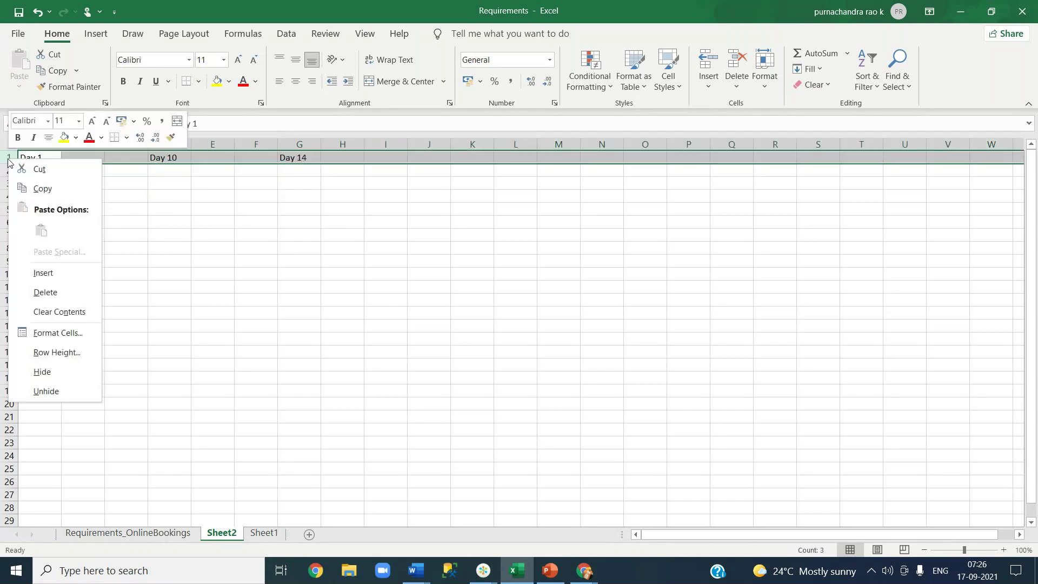
pyautogui.click(49, 277)
pyautogui.click(166, 266)
pyautogui.hotkey('ctrl', 'Home')
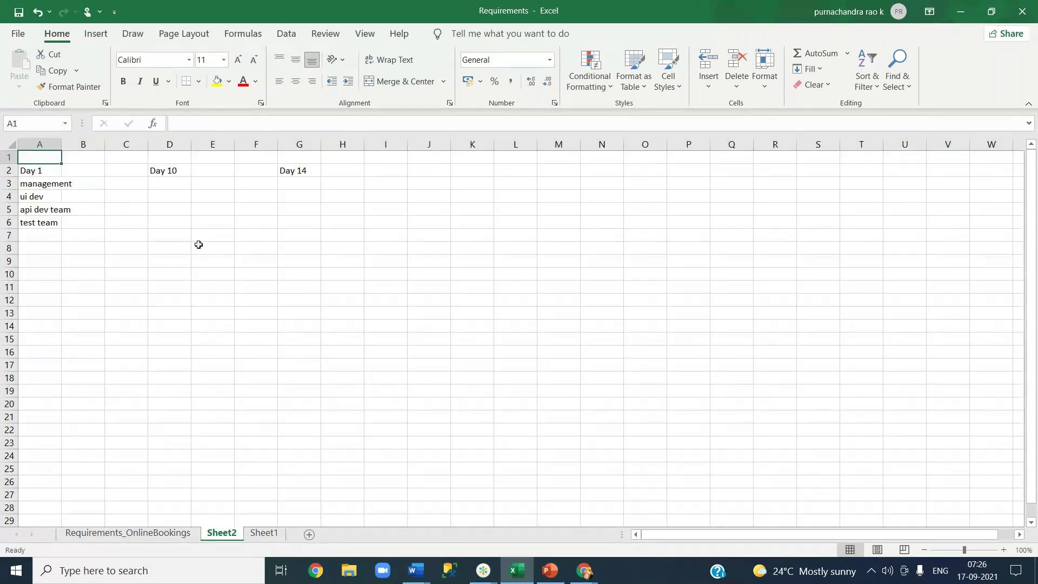
pyautogui.write('sprint 1')
pyautogui.click(199, 245)
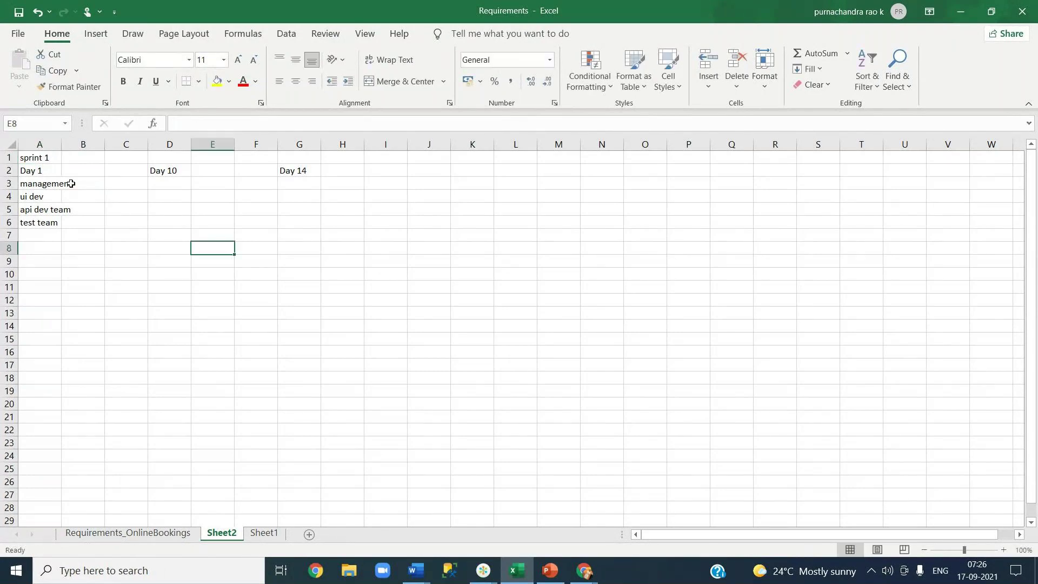
# Merge and center the "sprint 1" heading across cells A1 to D1.
pyautogui.moveTo(39, 159); pyautogui.dragTo(178, 158)
pyautogui.click(399, 81)
pyautogui.click(299, 235)
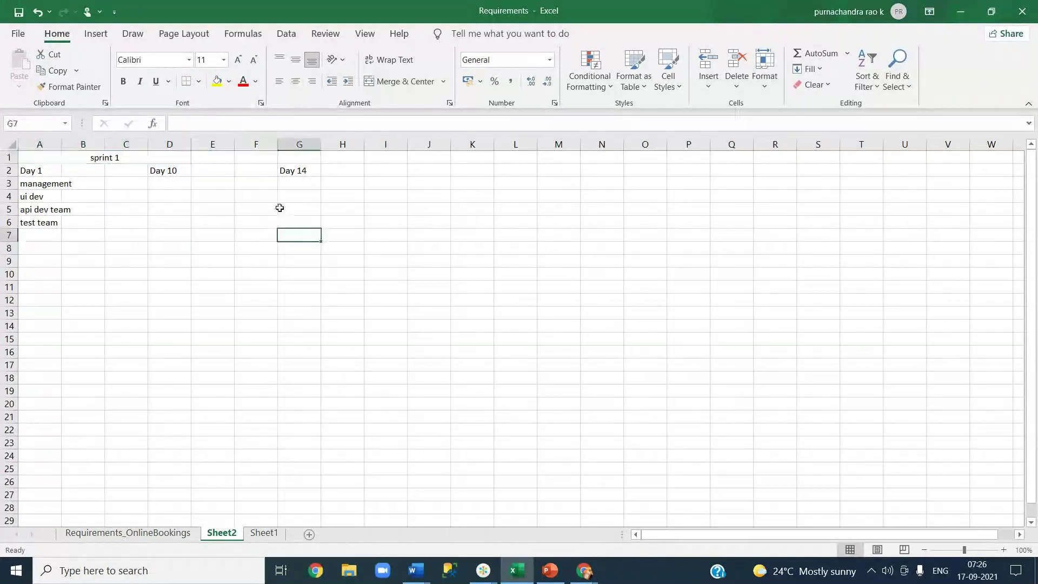
# Enter "sprint 2" in cell F1 and merge and center it across F1 to H1.
pyautogui.click(251, 157)
pyautogui.write('spri')
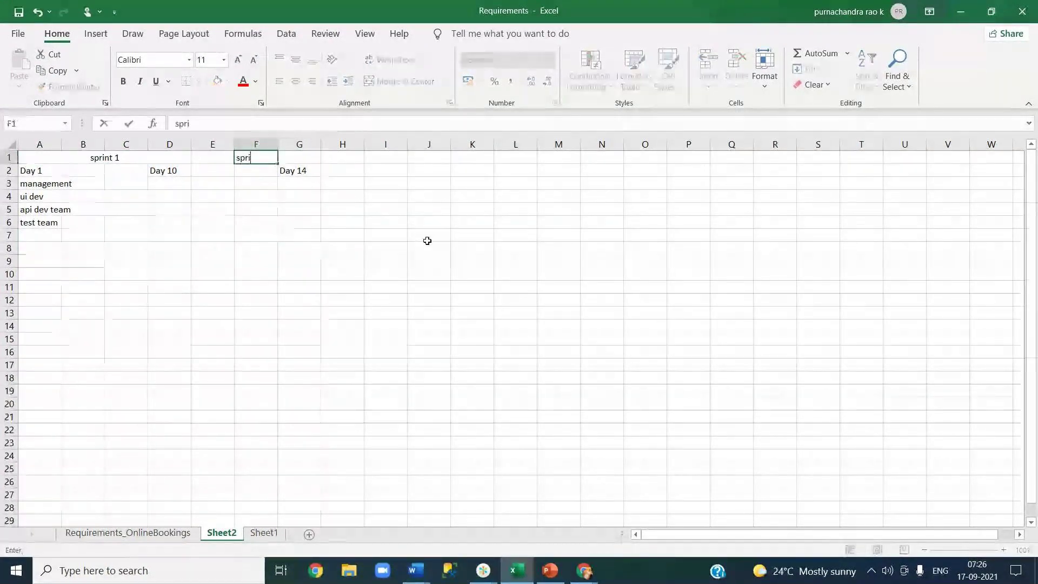
pyautogui.write('nt 2')
pyautogui.click(281, 157)
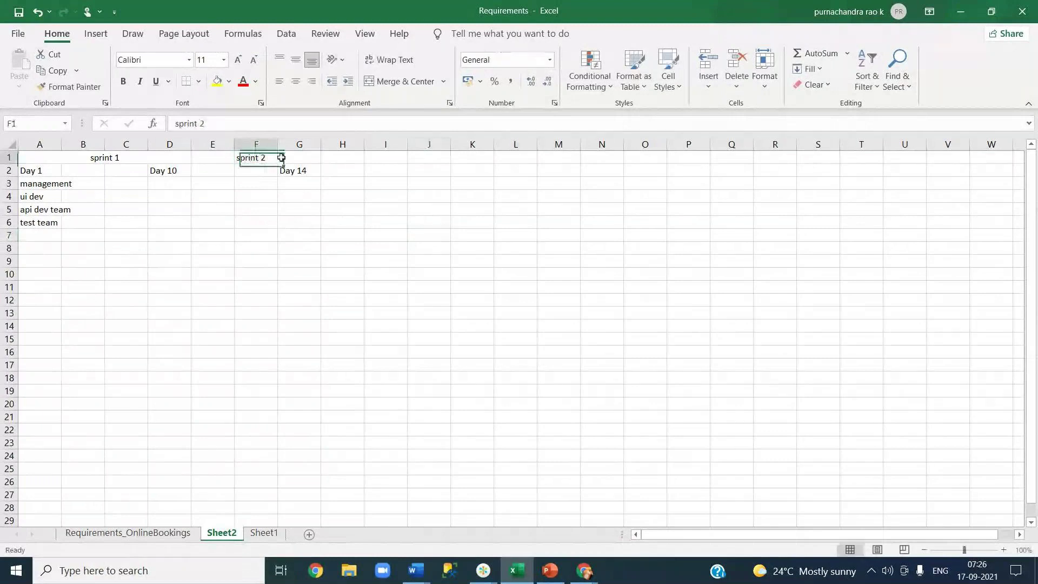
pyautogui.moveTo(281, 158); pyautogui.dragTo(350, 116)
pyautogui.click(399, 82)
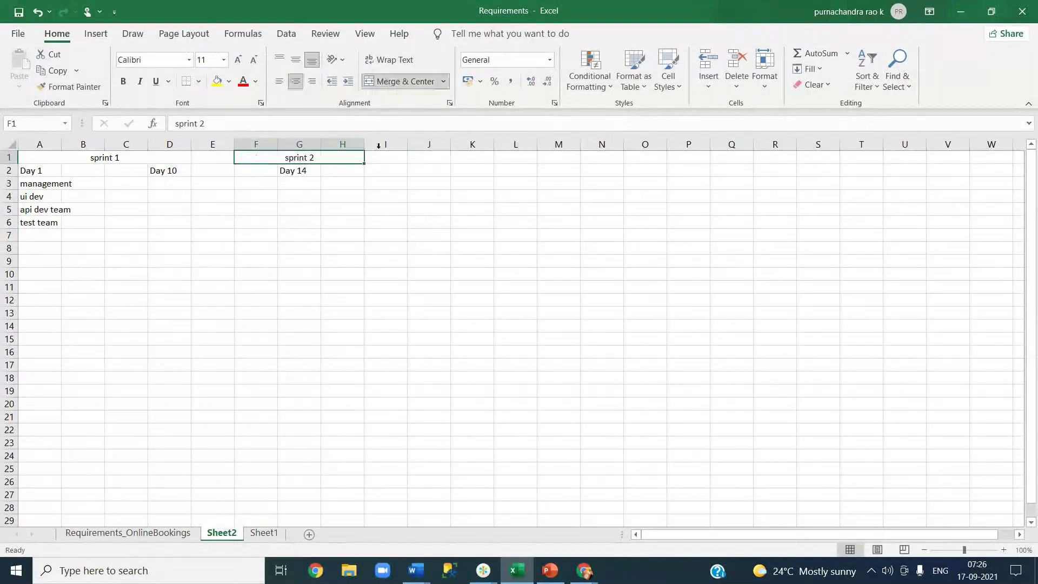
pyautogui.click(342, 222)
# Enter "middleware" in cell F3 below the sprint 2 heading.
pyautogui.click(277, 188)
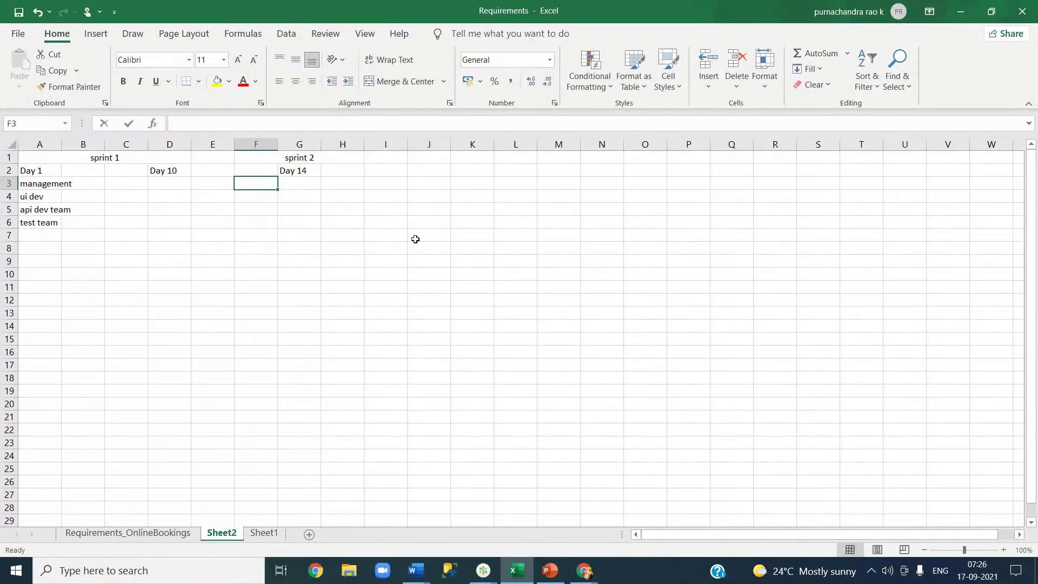
pyautogui.write('middleware')
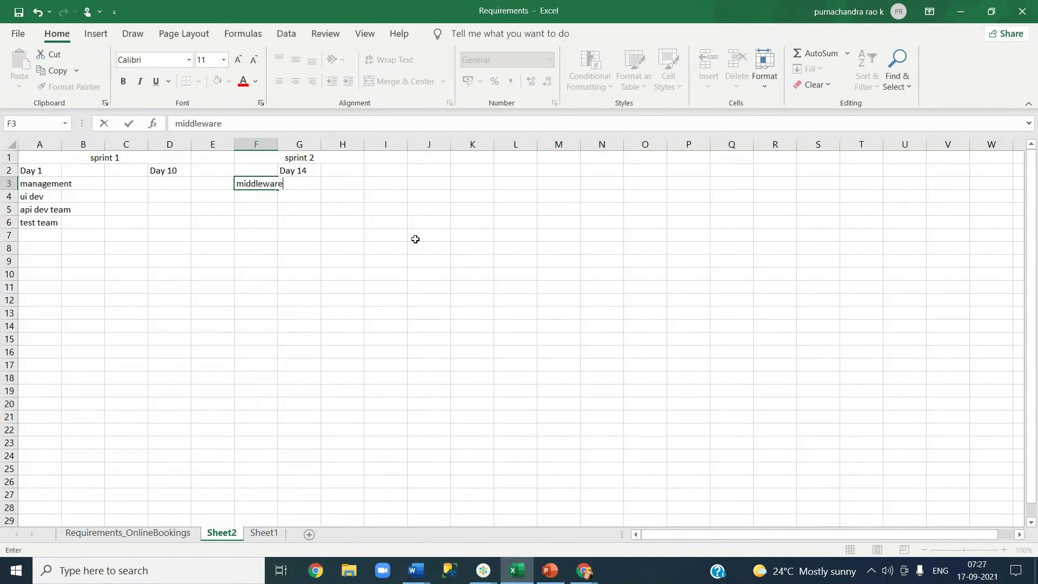
pyautogui.press('Return')
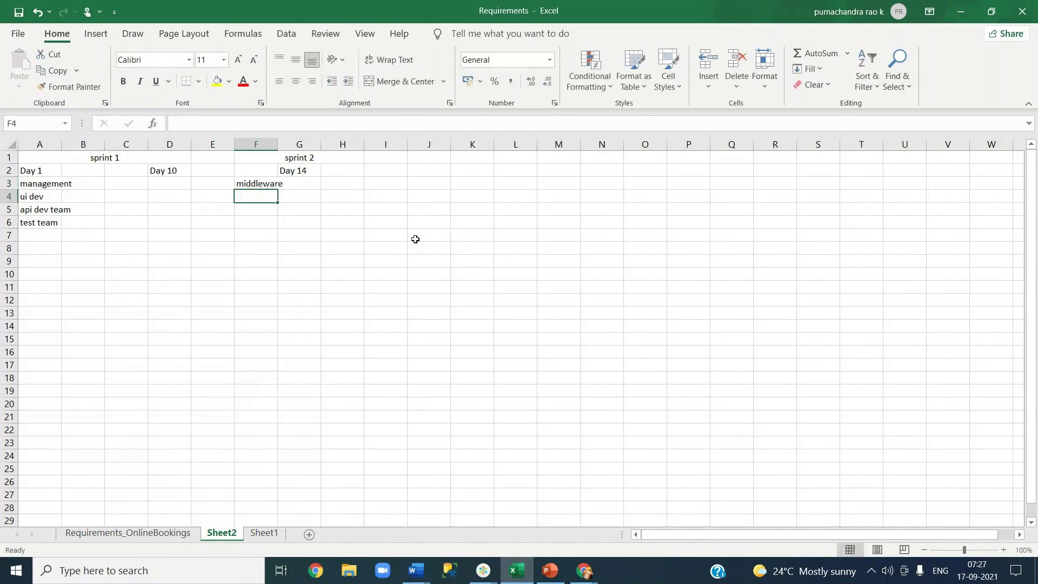
pyautogui.click(415, 239)
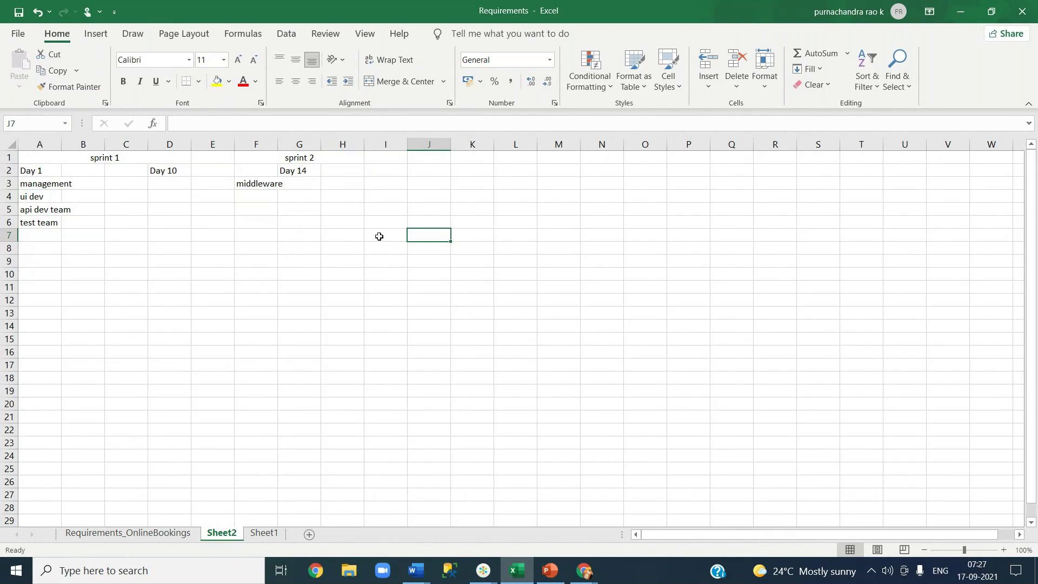
pyautogui.click(635, 245)
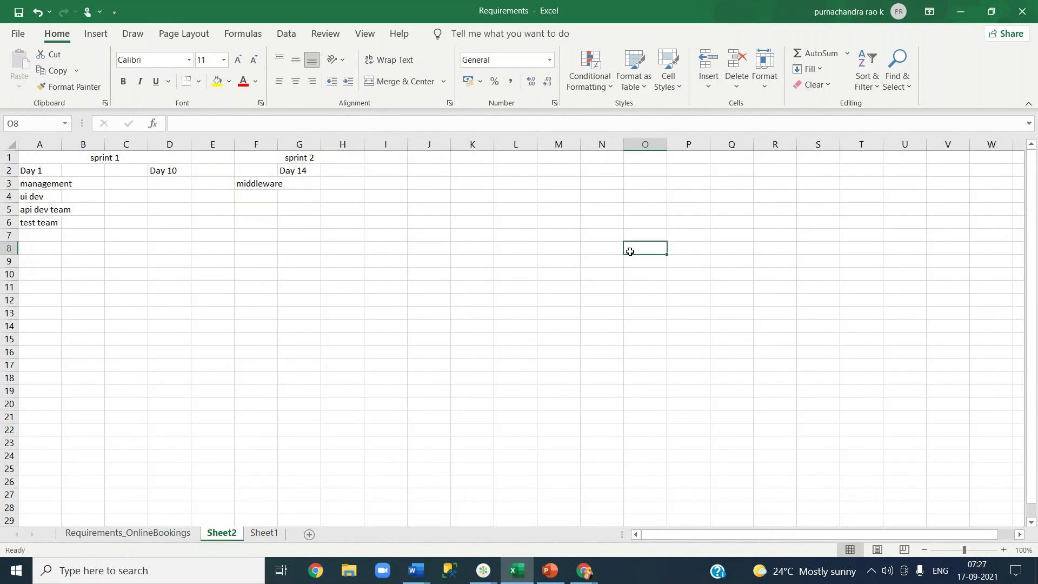
# Switch to Azure DevOps and open the DB Dev team's iterations in the project's team configuration settings.
pyautogui.click(960, 14)
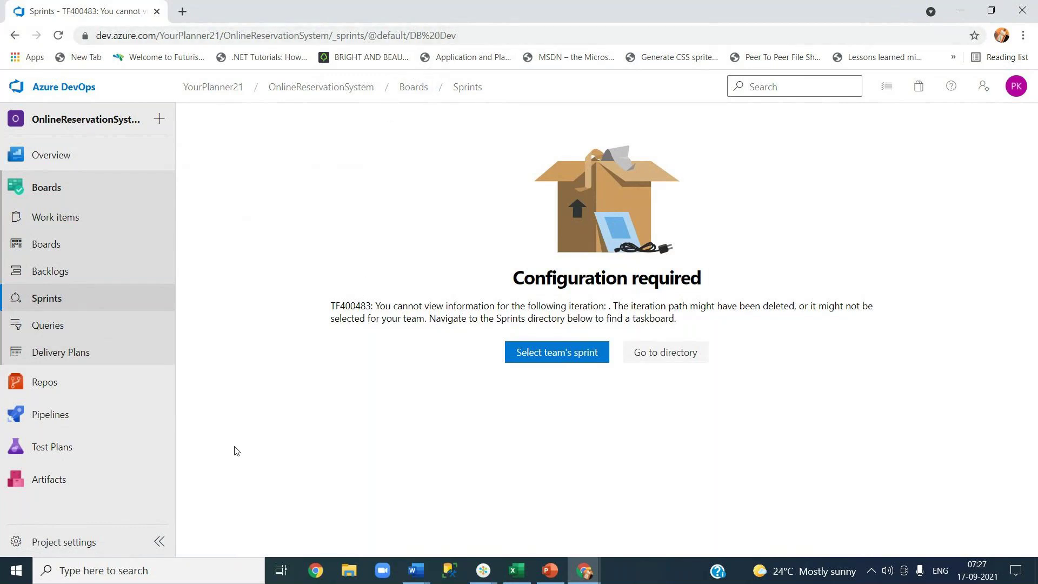
pyautogui.click(47, 545)
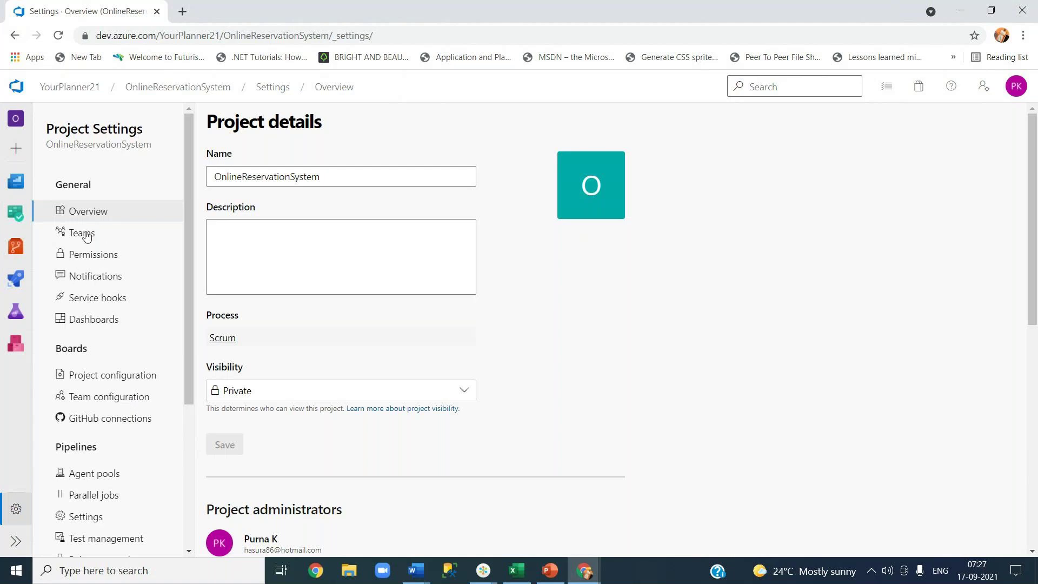
pyautogui.click(97, 404)
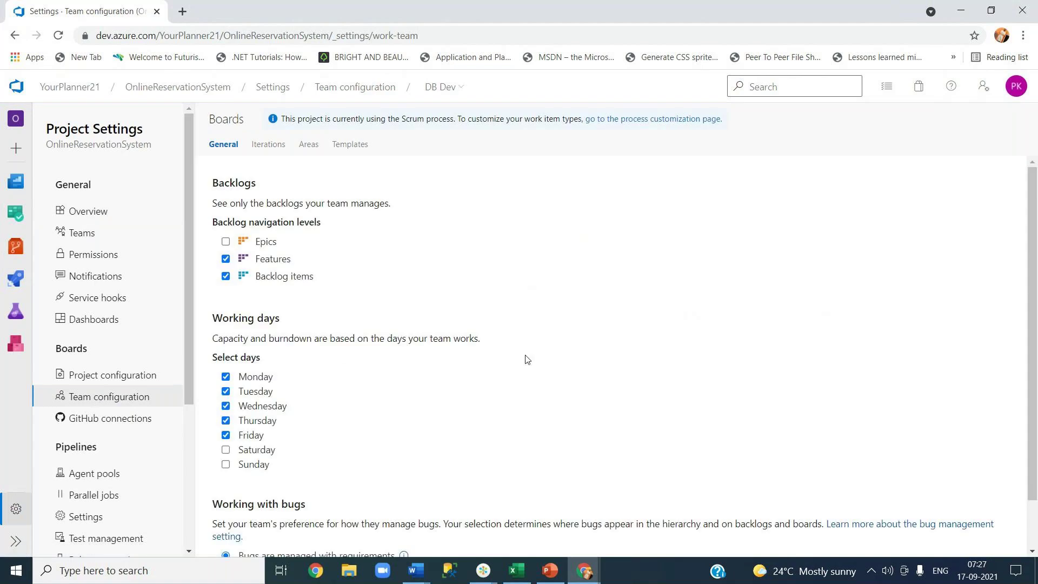
pyautogui.scroll(-1, 407, 395)
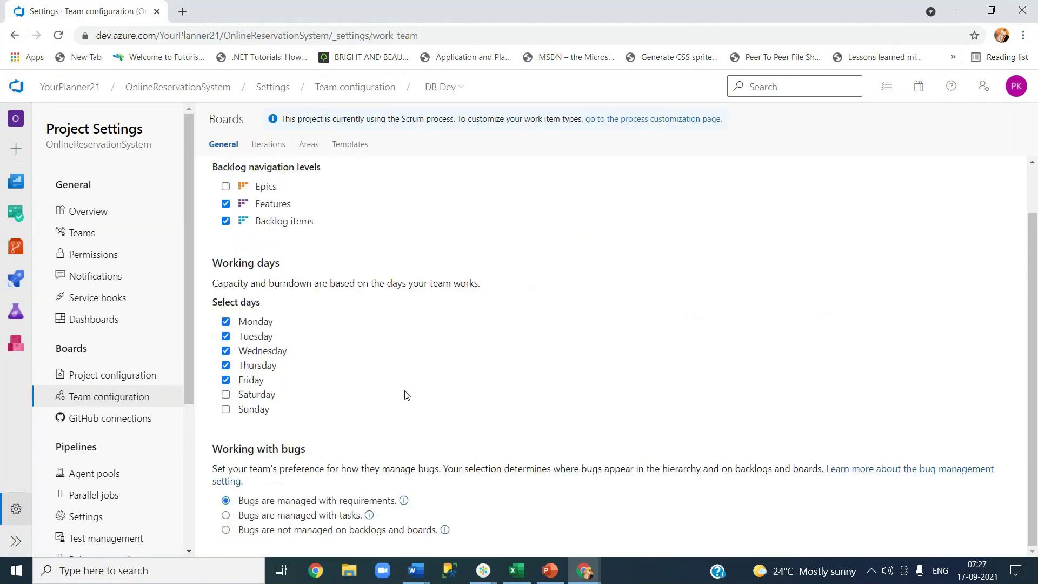
pyautogui.scroll(1, 406, 394)
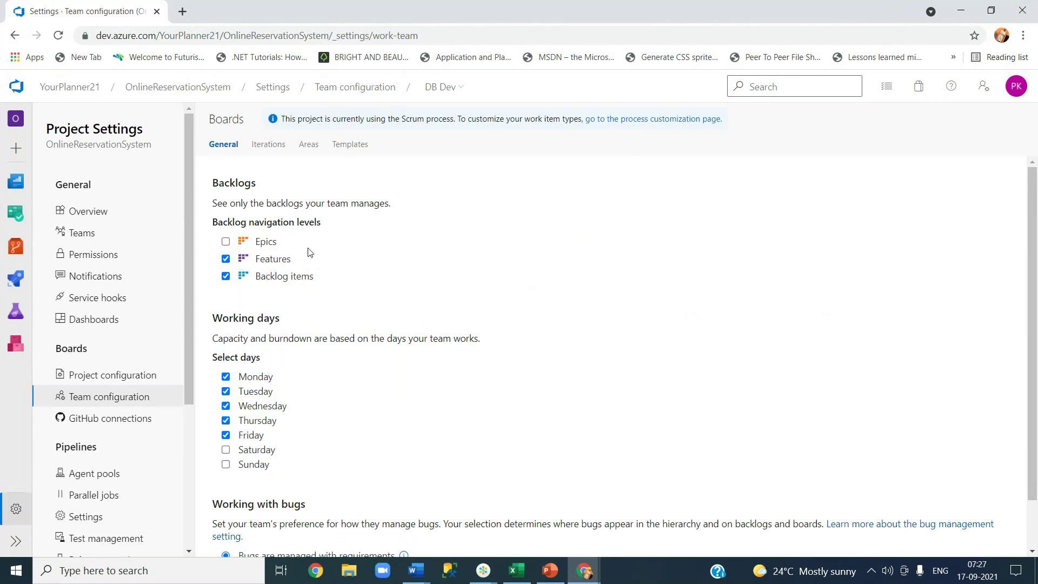
pyautogui.click(306, 144)
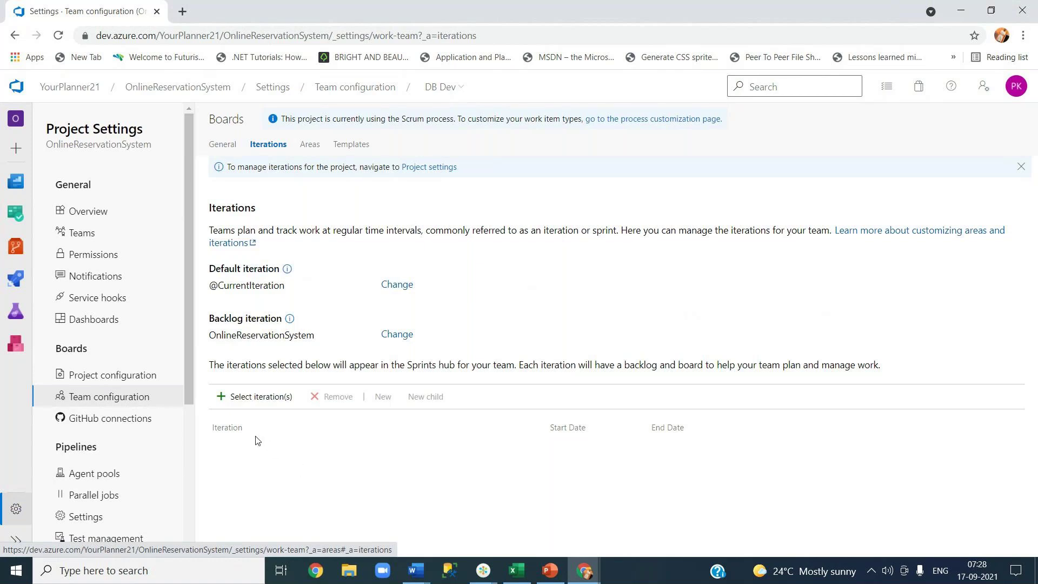
# Add the OnlineReservationSystem\Sprint 1 iteration to the DB Dev team and save it.
pyautogui.click(253, 400)
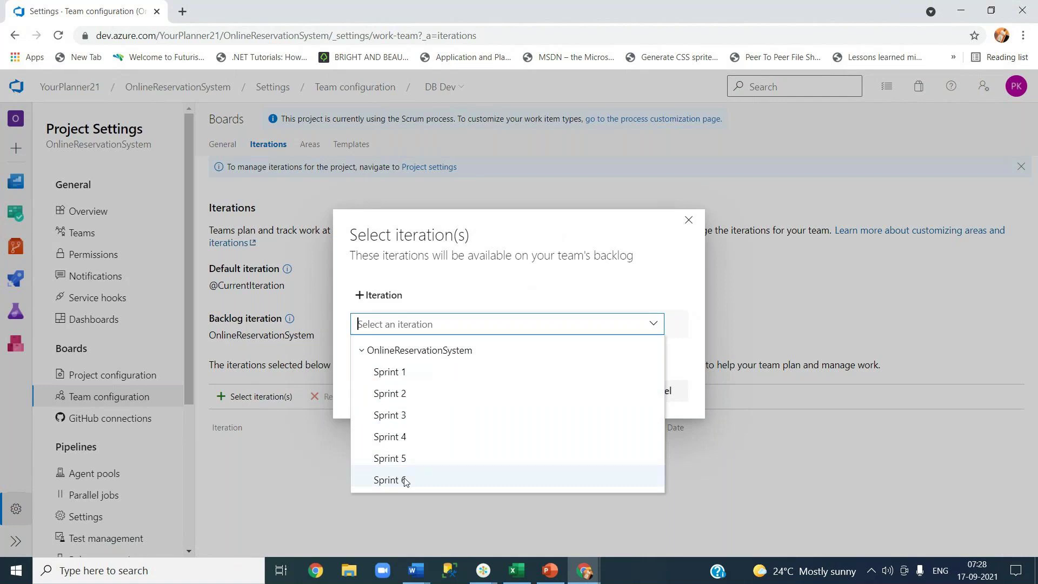
pyautogui.click(406, 373)
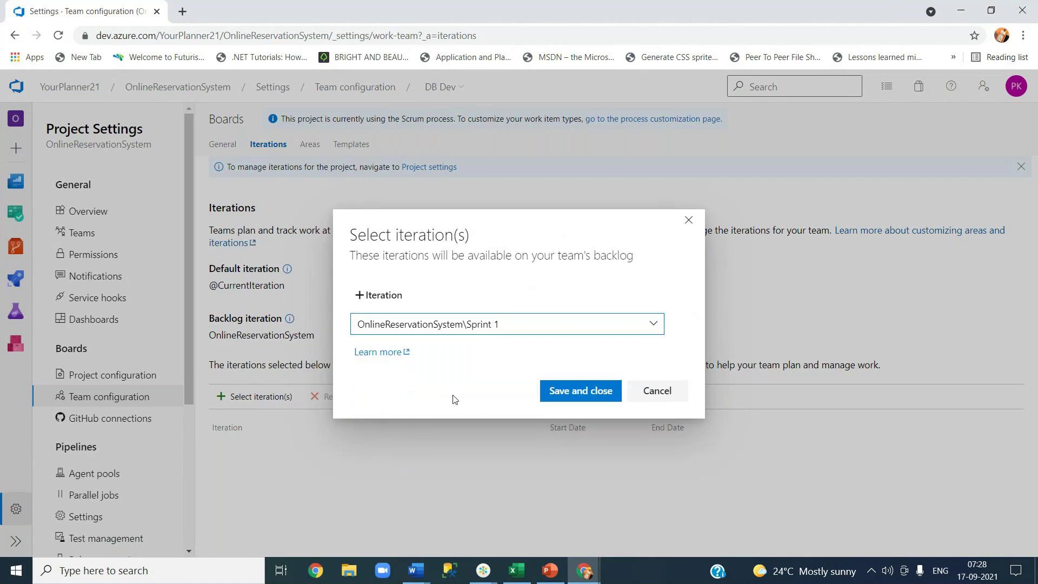
pyautogui.click(565, 395)
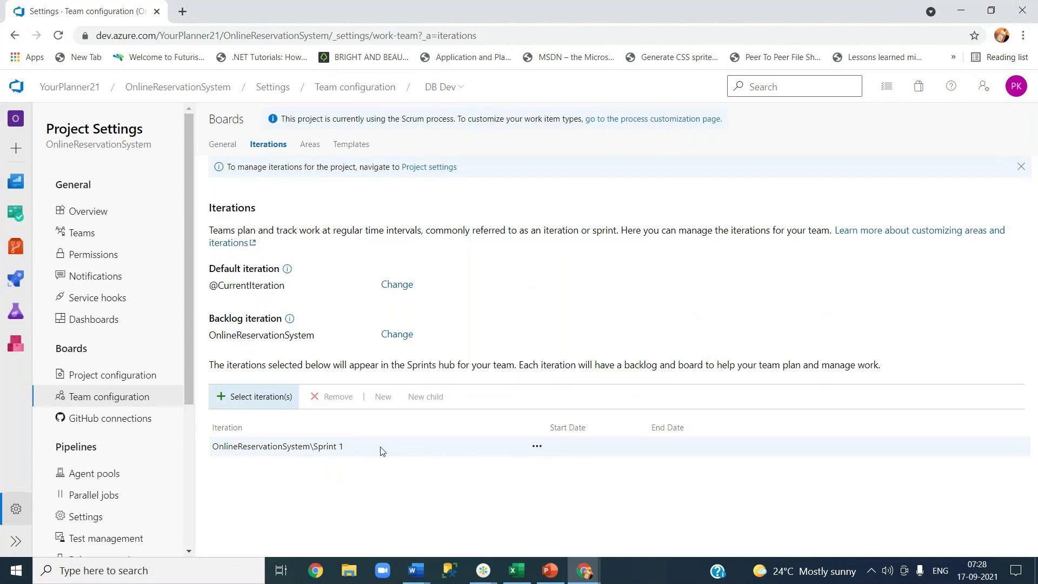
# Edit the Sprint 1 iteration to start on 9/20/2021 and end on 10/1/2021, and save it.
pyautogui.click(537, 447)
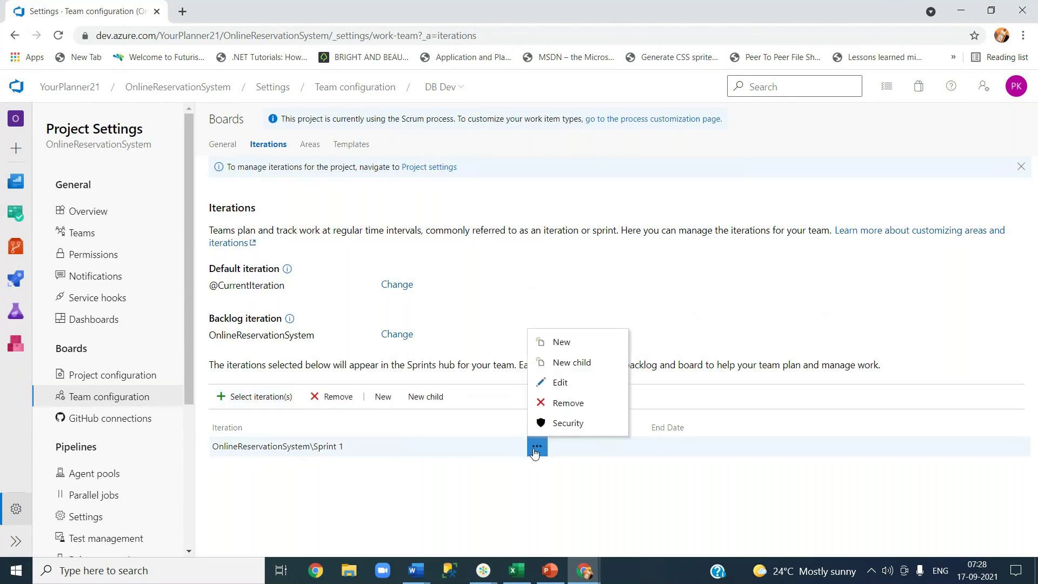
pyautogui.click(563, 388)
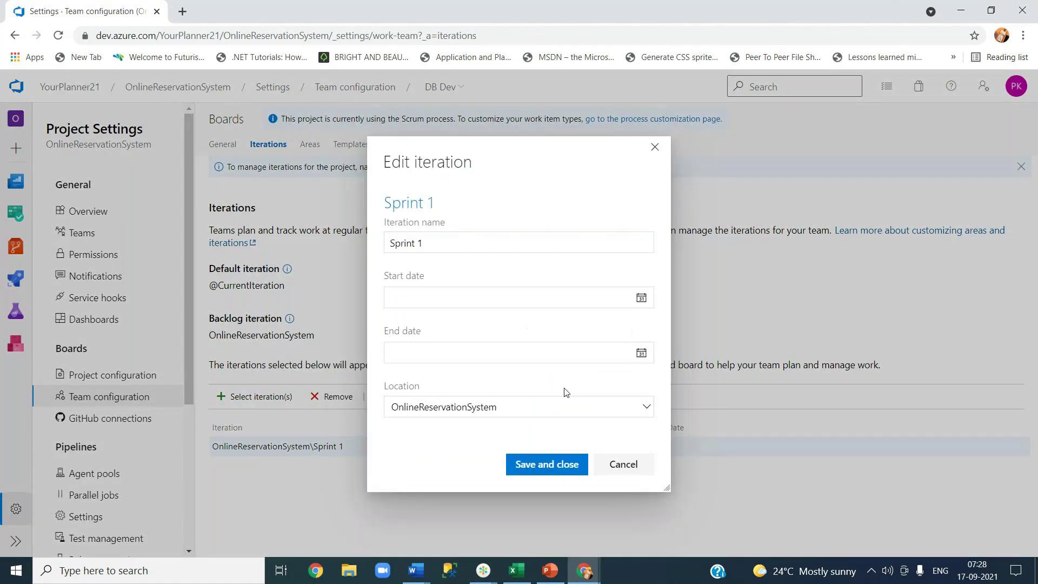
pyautogui.click(642, 297)
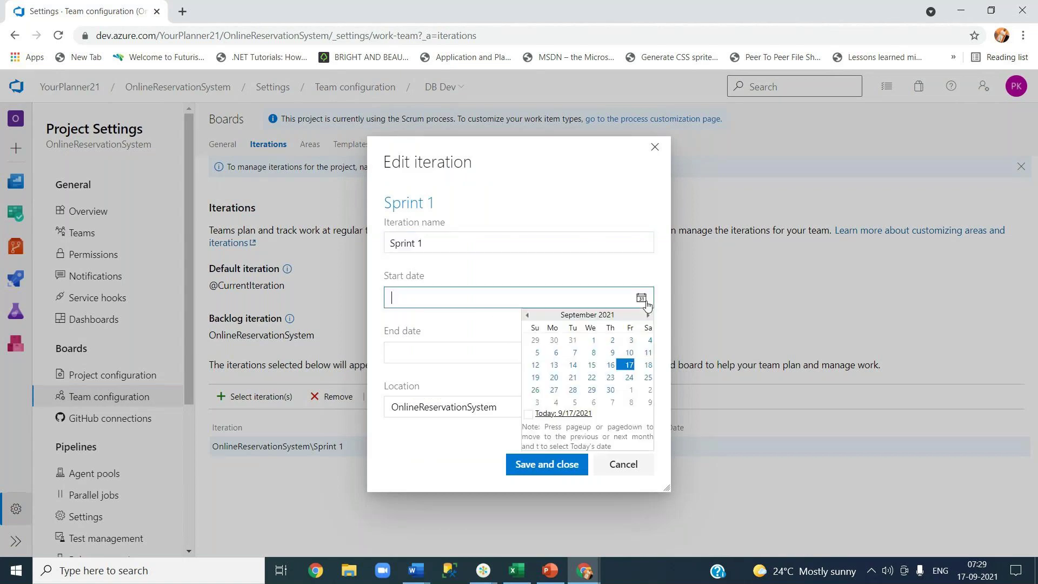
pyautogui.click(555, 378)
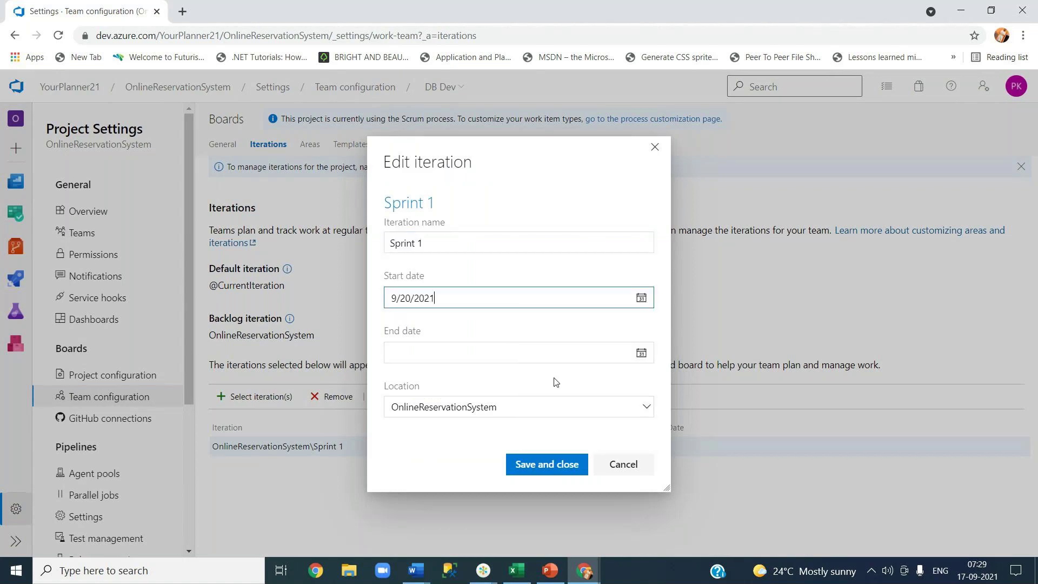
pyautogui.click(641, 352)
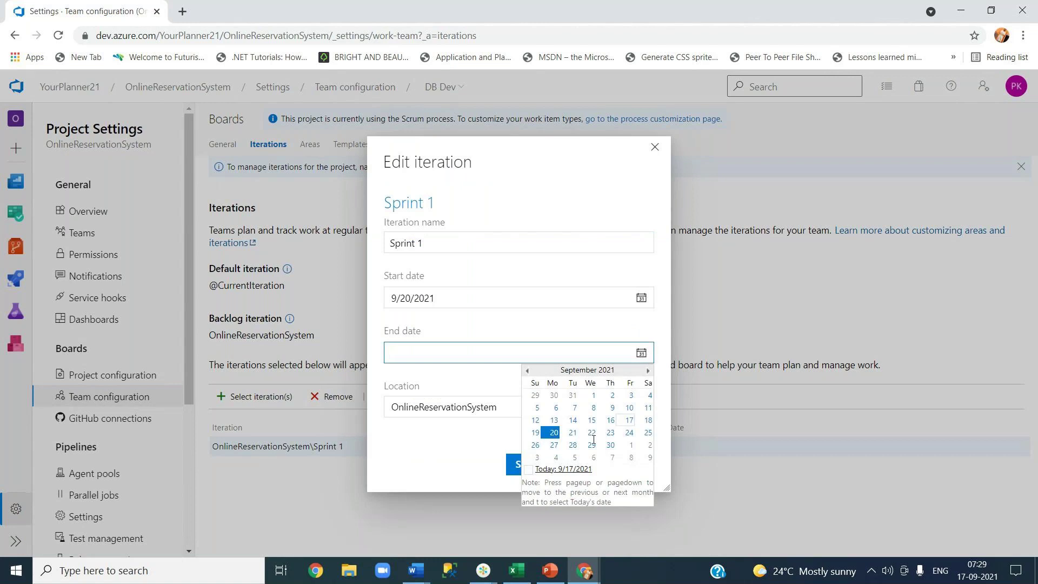
pyautogui.click(631, 445)
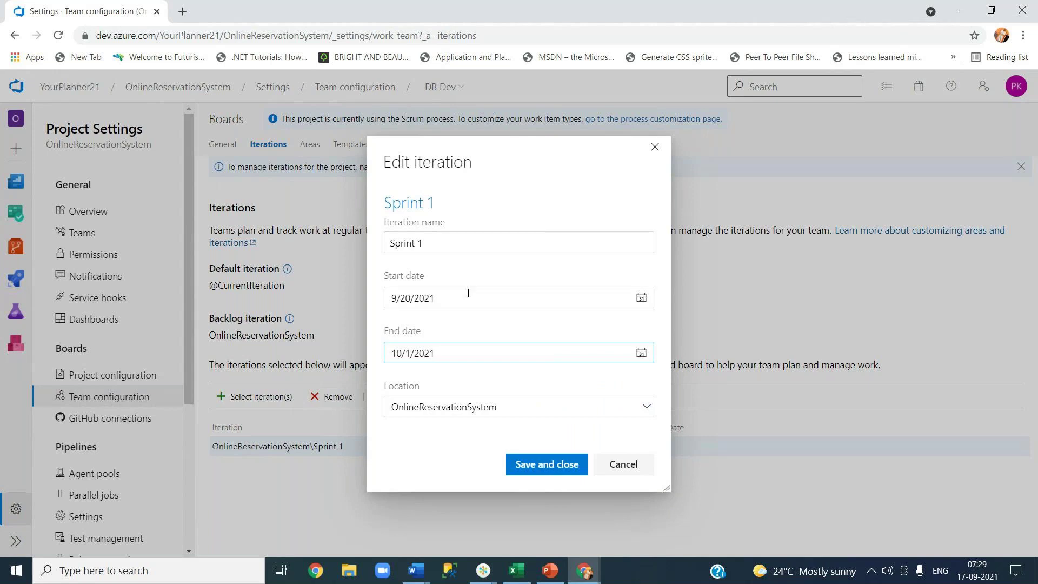
pyautogui.click(537, 467)
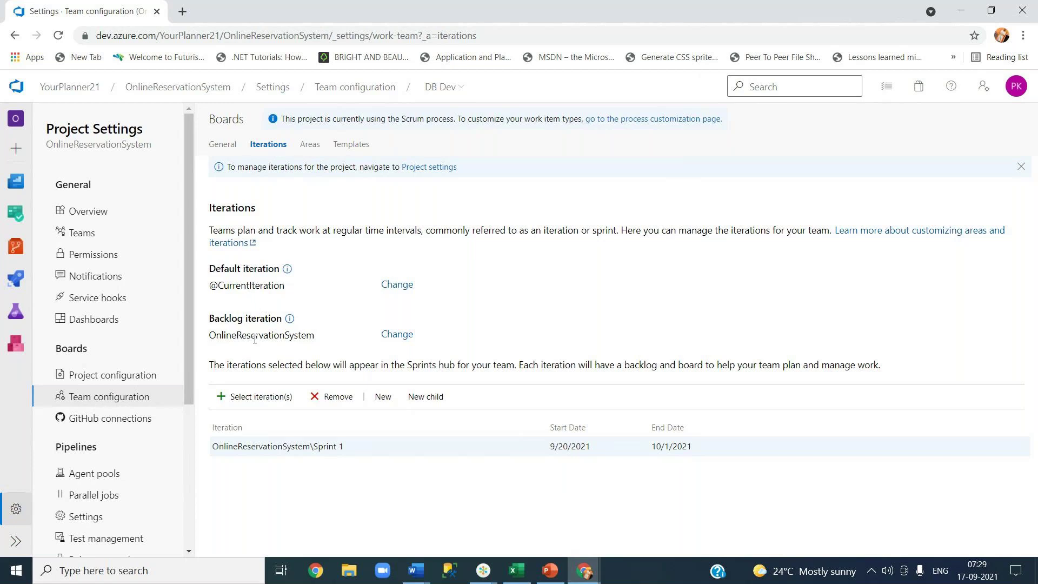
pyautogui.moveTo(236, 335); pyautogui.dragTo(293, 335)
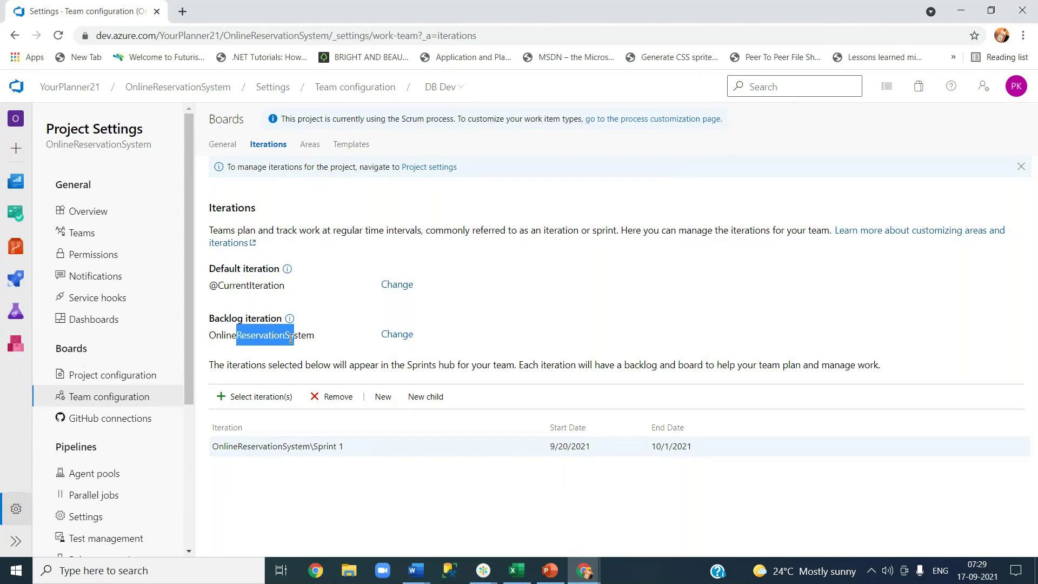
pyautogui.click(259, 320)
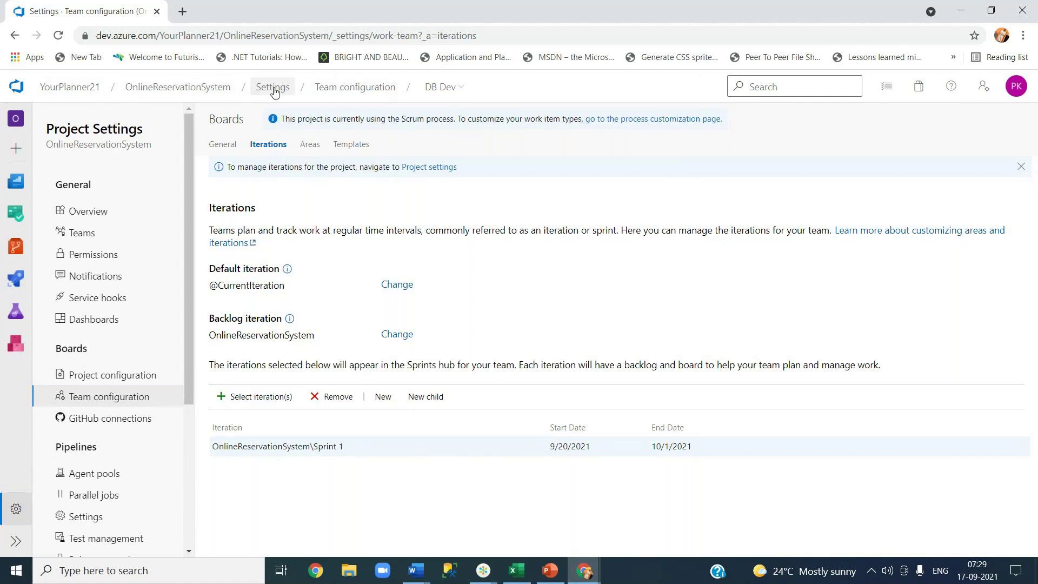
# Open the OnlineReservationSystem project in a new browser tab and view the DB Dev team's sprint taskboard and the list of team sprints.
pyautogui.rightClick(214, 94)
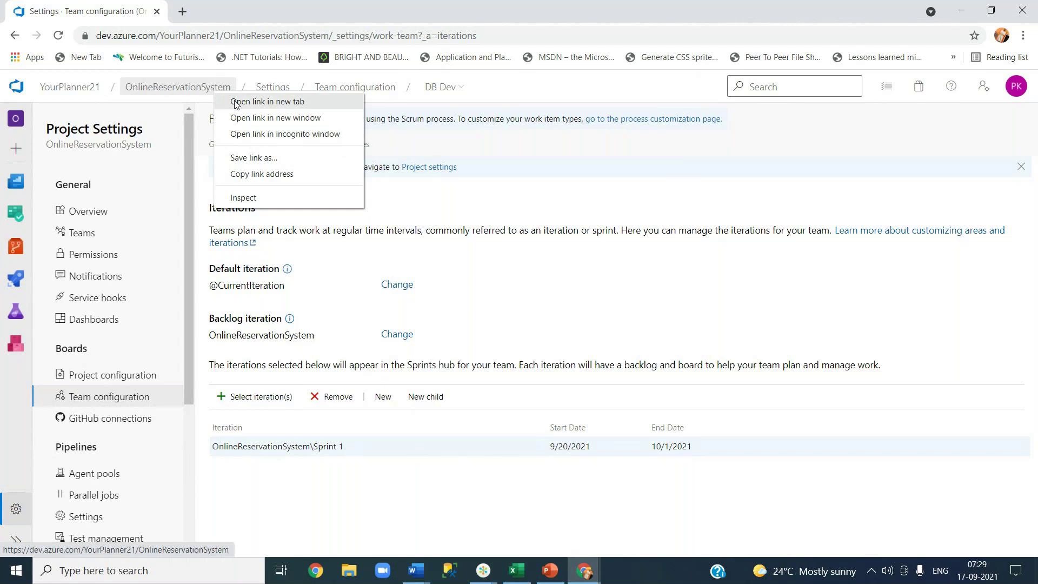
pyautogui.click(237, 103)
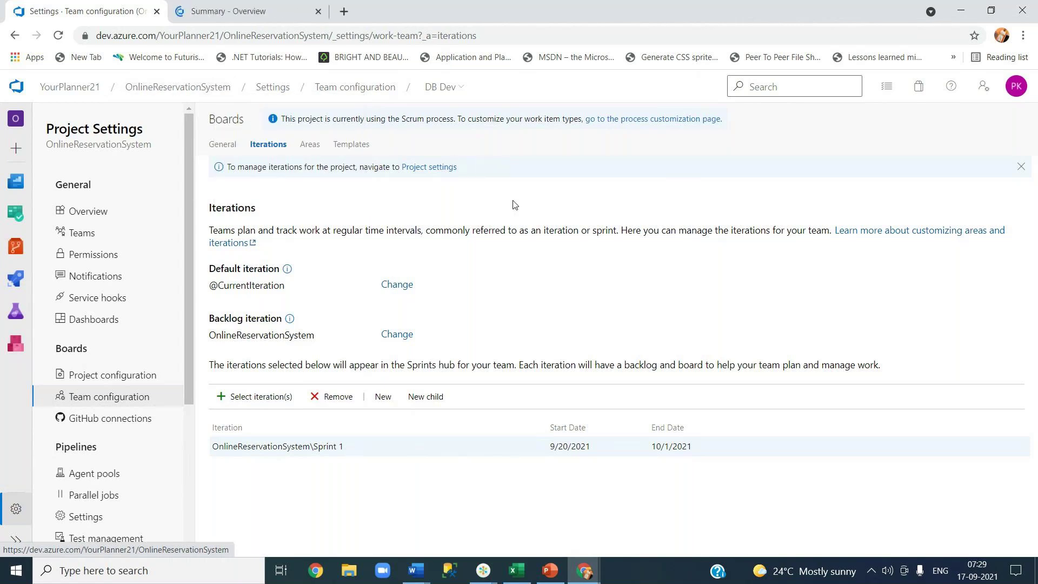
pyautogui.click(269, 12)
pyautogui.moveTo(54, 276)
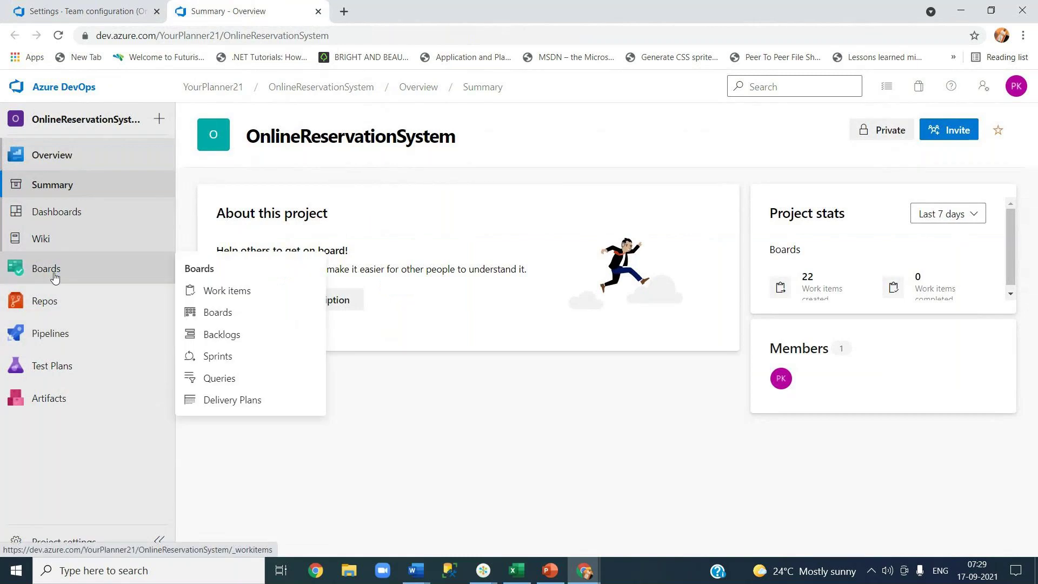
pyautogui.click(55, 277)
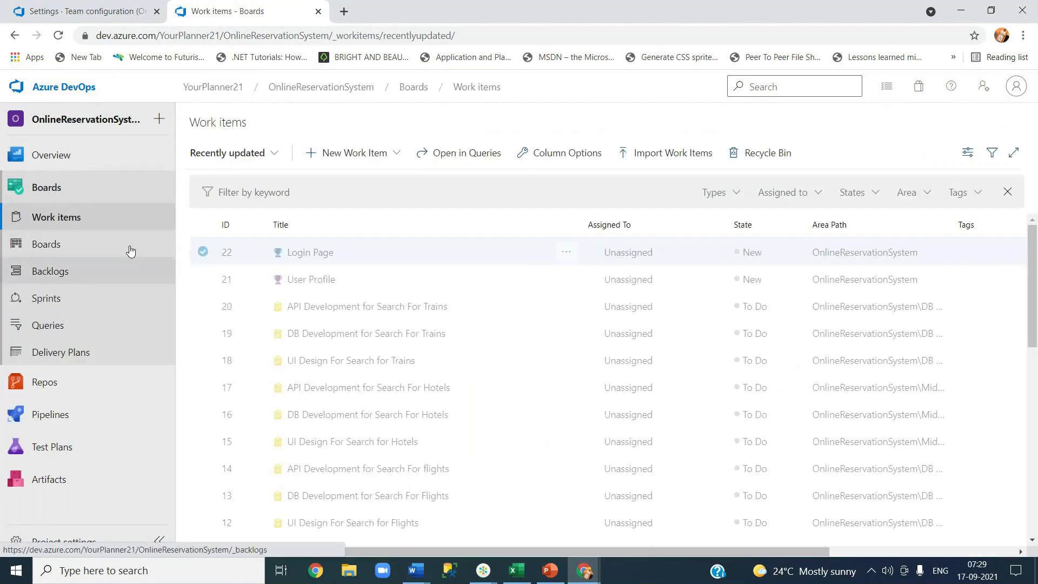
pyautogui.click(91, 247)
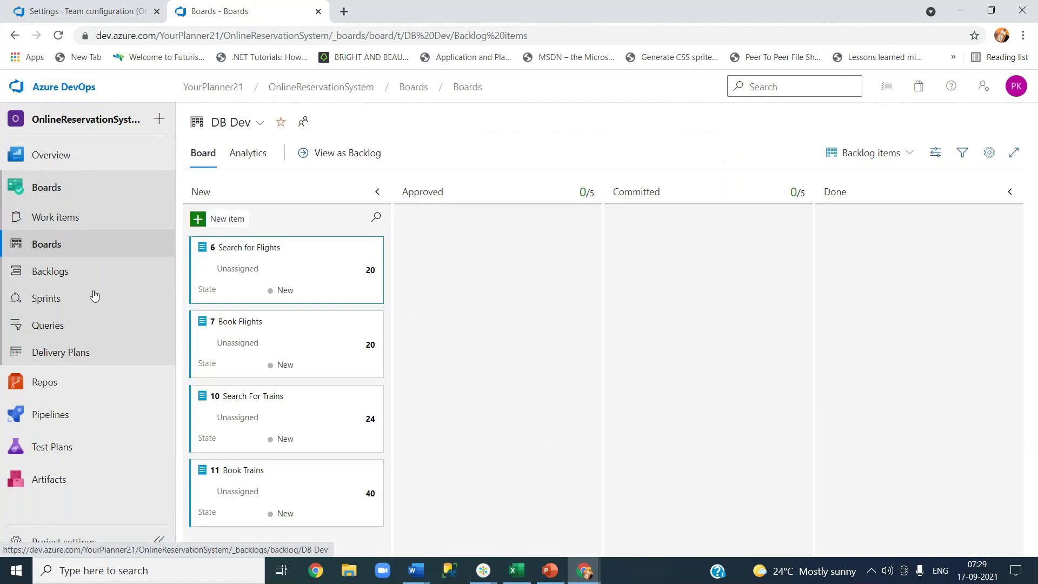
pyautogui.click(90, 299)
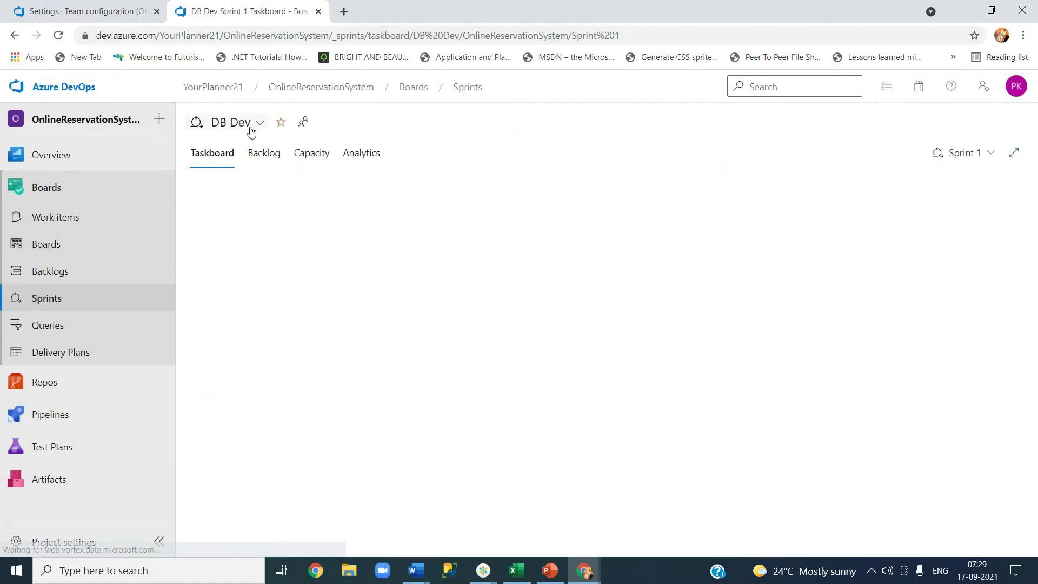
pyautogui.click(260, 123)
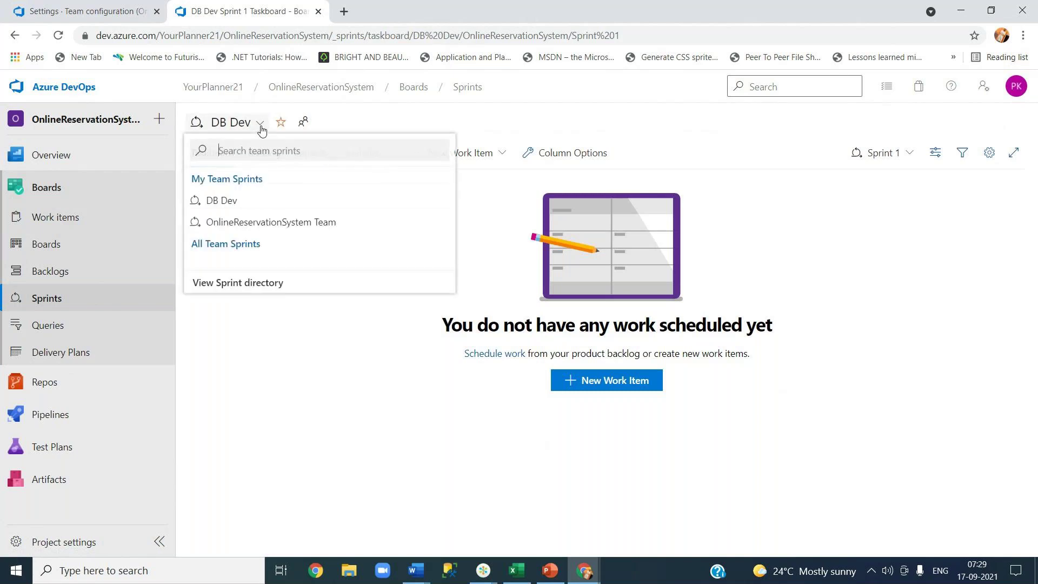
pyautogui.click(340, 374)
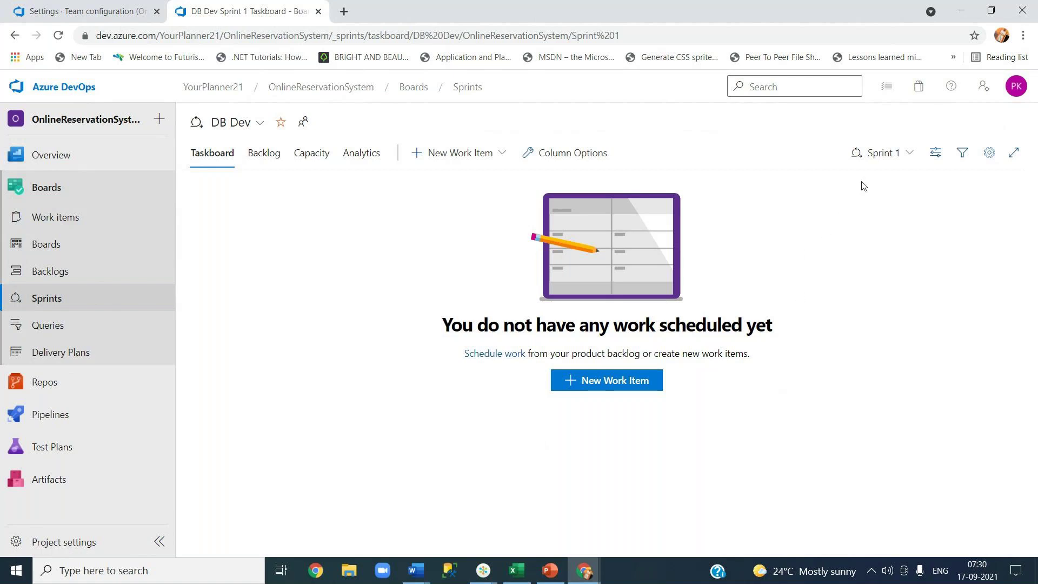
# Check which sprints the DB Dev taskboard offers and which teams are listed under team sprints.
pyautogui.click(892, 161)
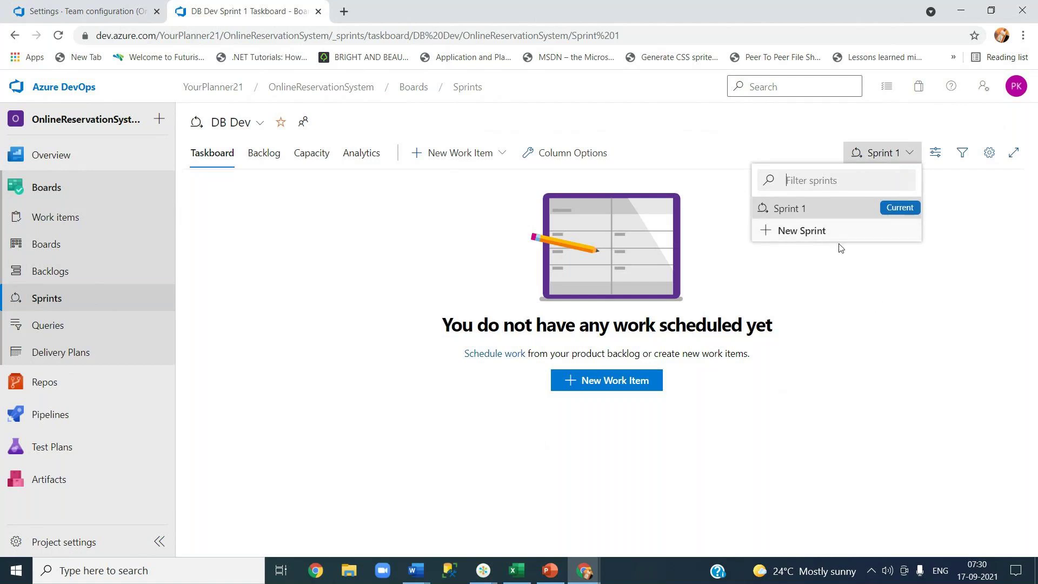
pyautogui.click(904, 330)
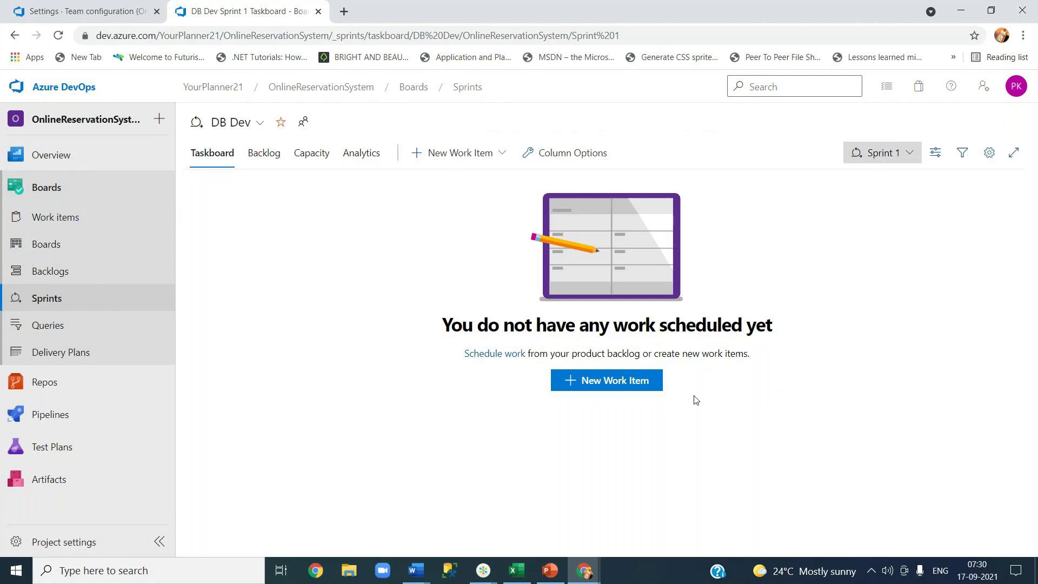
pyautogui.moveTo(149, 444)
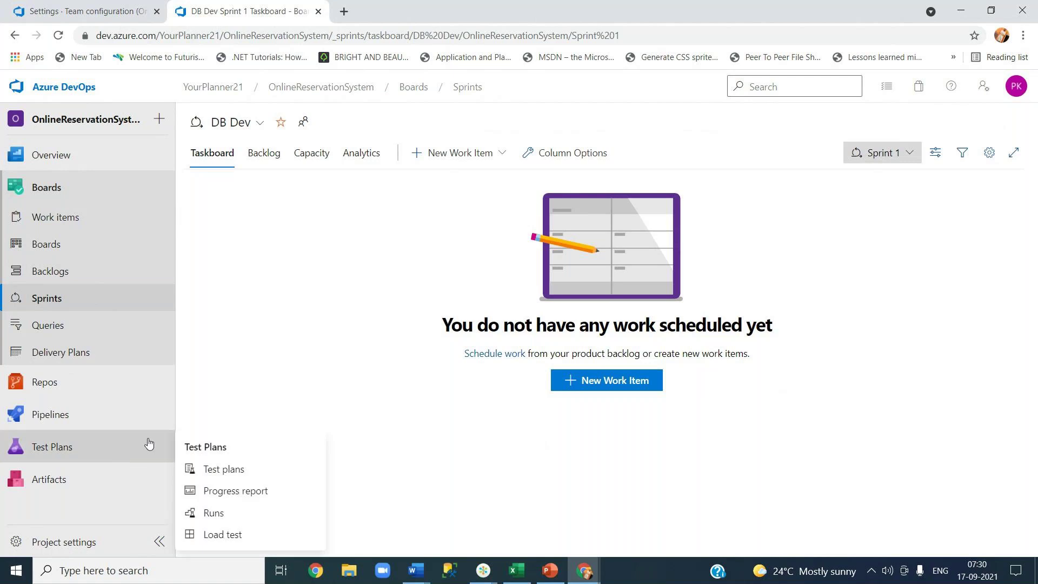
pyautogui.click(245, 125)
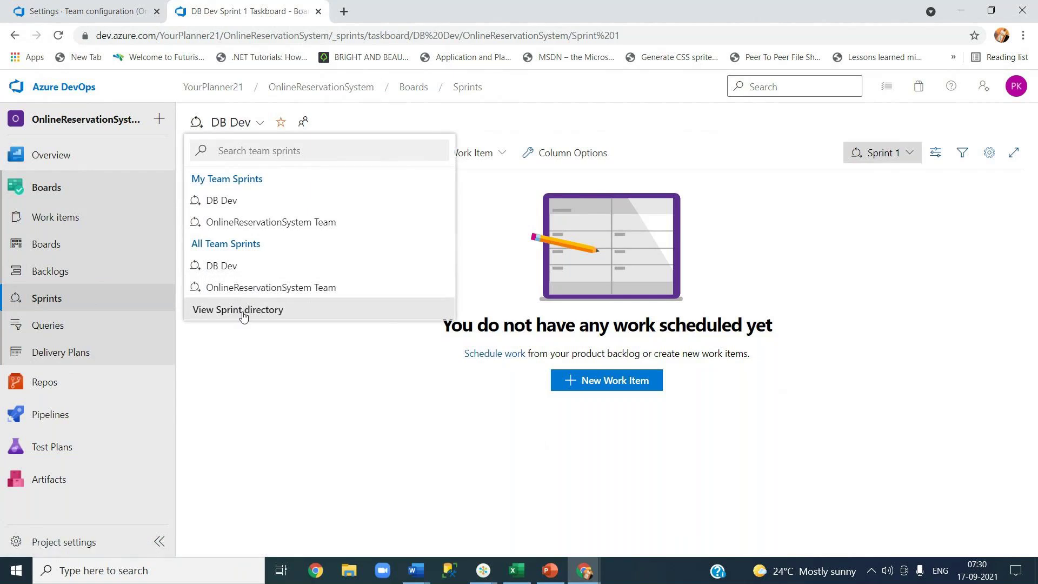
pyautogui.click(272, 366)
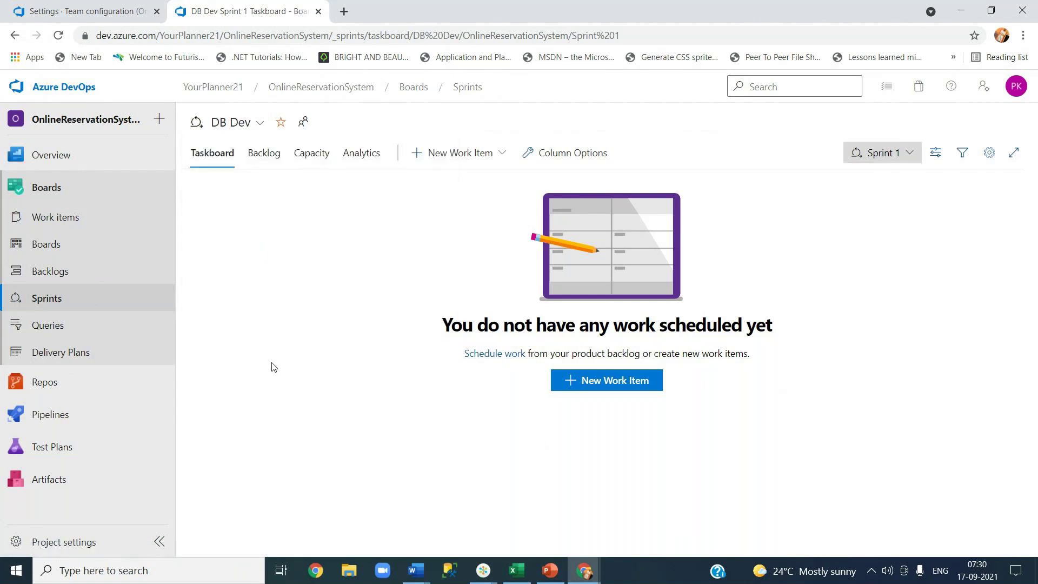
# Return to the team configuration settings, switch to the Middleware team's iterations, and add OnlineReservationSystem\Sprint 2.
pyautogui.click(126, 12)
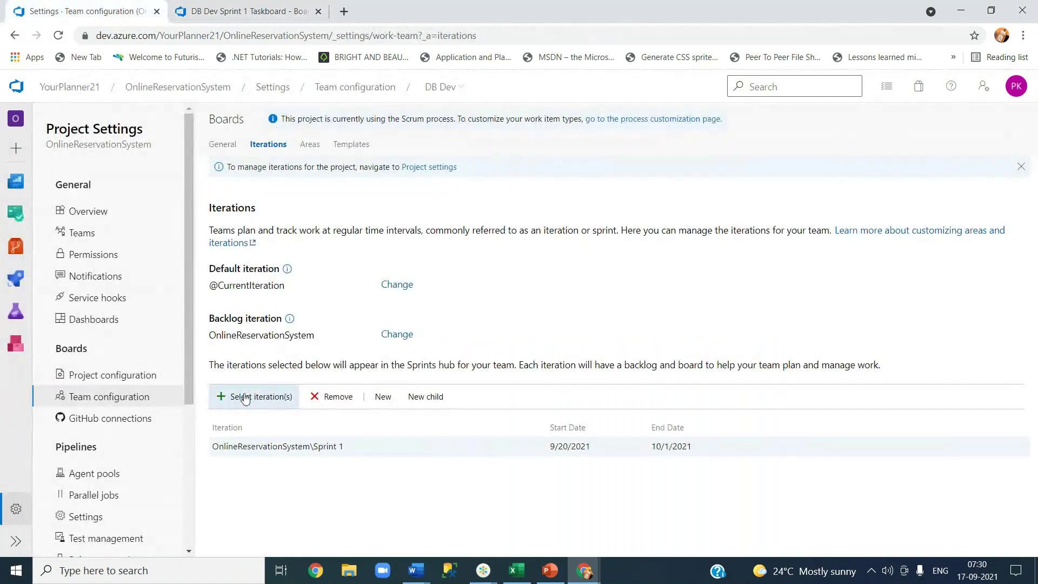
pyautogui.click(457, 88)
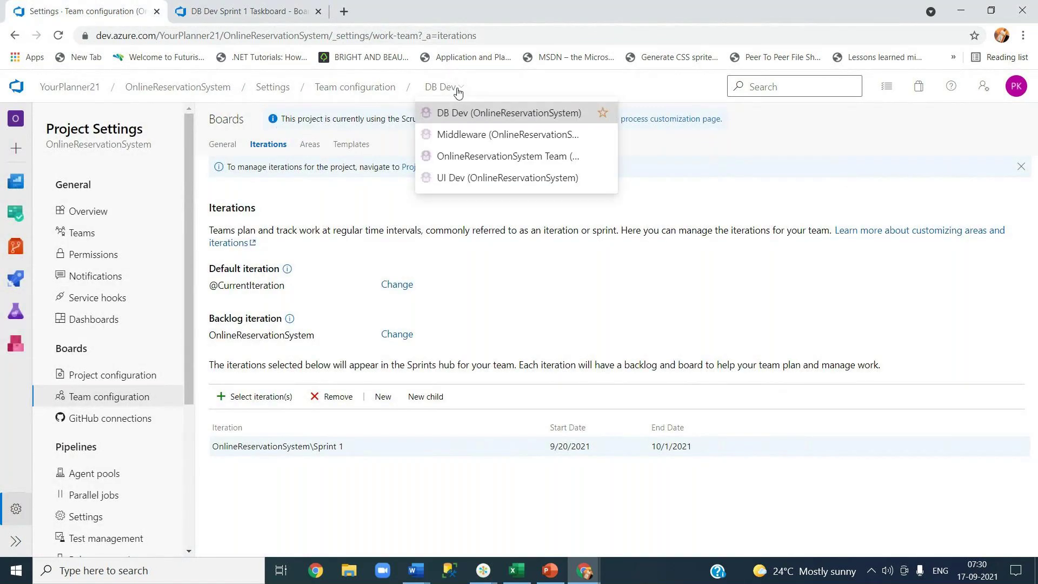
pyautogui.click(468, 134)
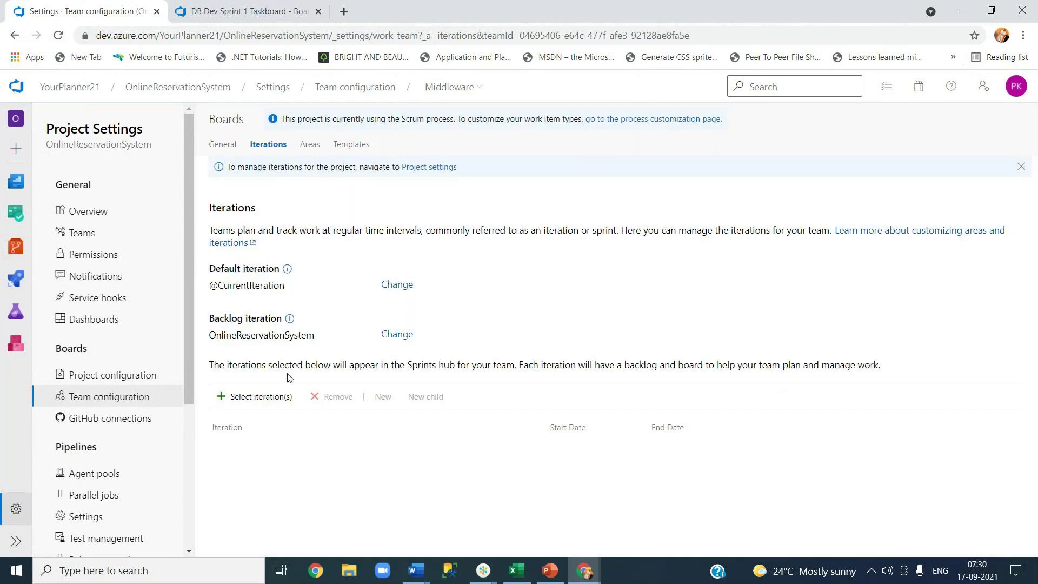
pyautogui.click(267, 399)
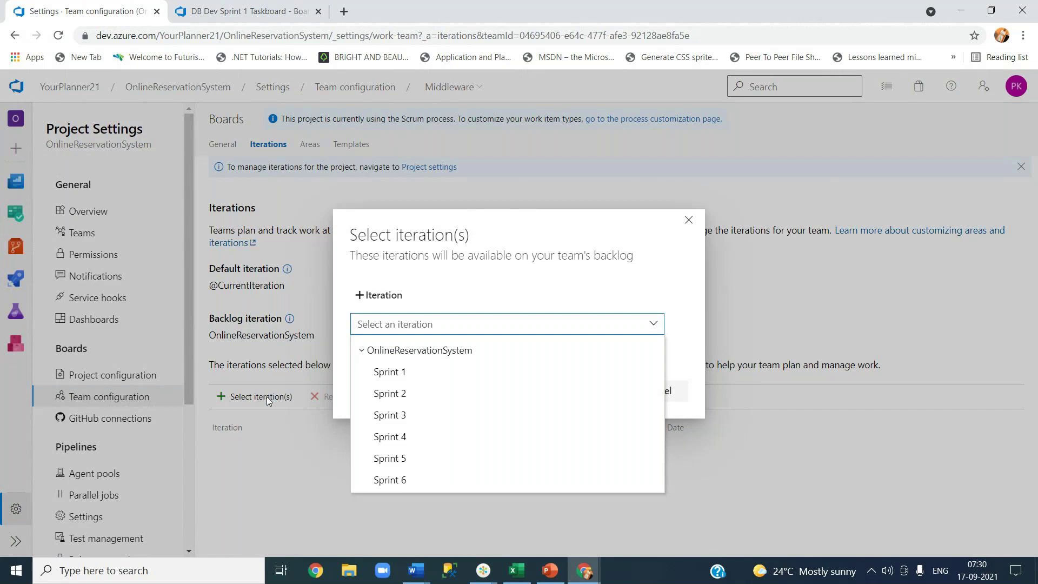
pyautogui.click(384, 399)
pyautogui.click(563, 400)
# Edit the Middleware team's Sprint 2 iteration, set its end date to 10/15/2021, and try to save it.
pyautogui.click(538, 447)
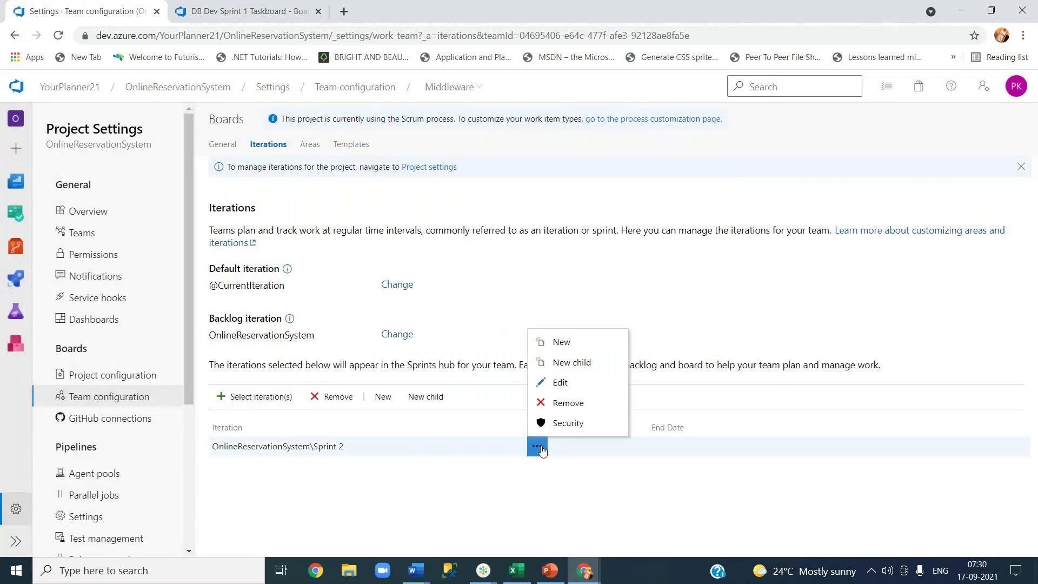
pyautogui.click(562, 383)
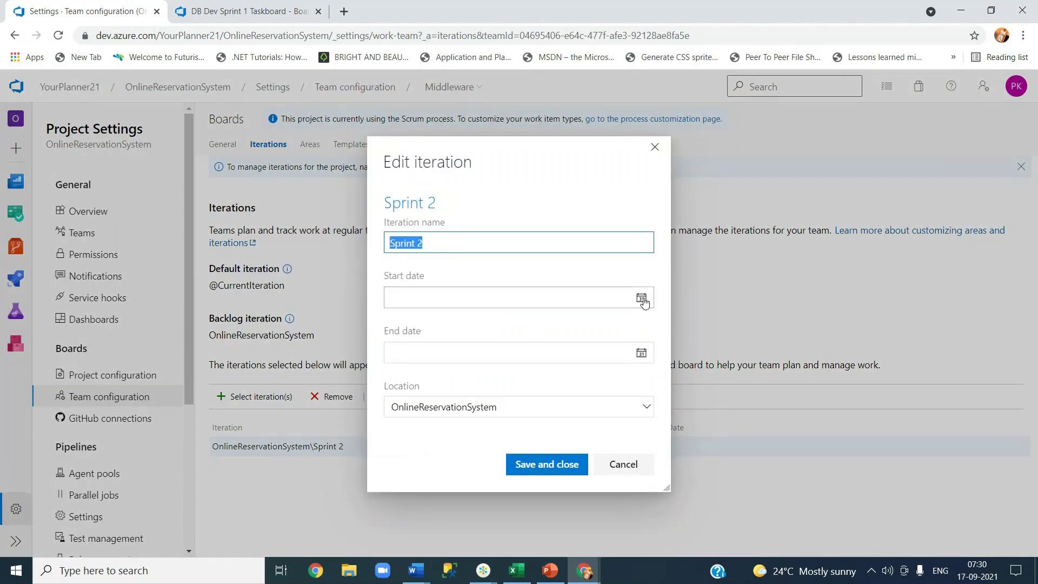
pyautogui.click(642, 299)
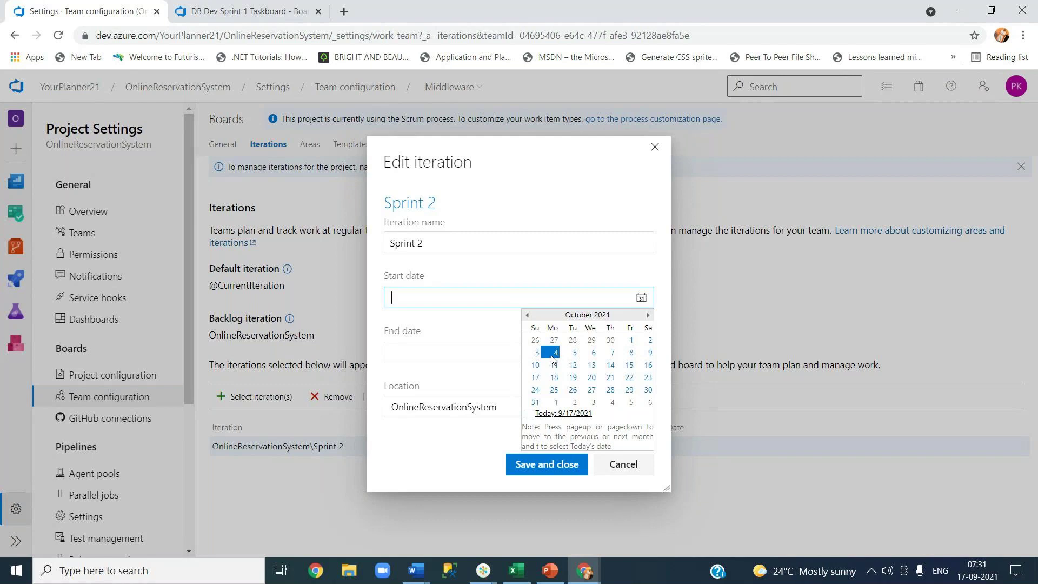
pyautogui.click(543, 468)
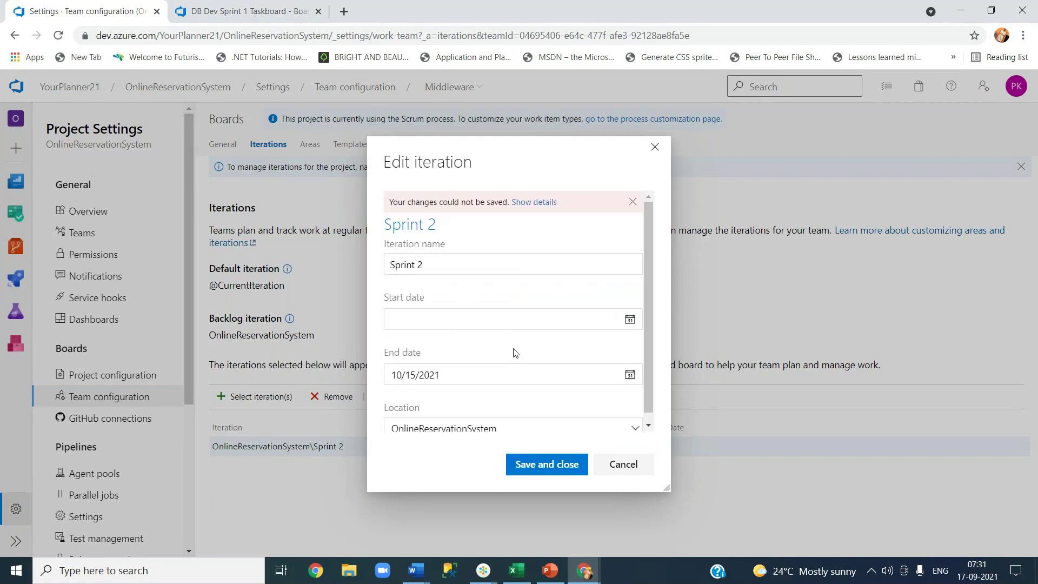
# Set Sprint 2's start date to 10/4/2021, check the save error's details, dismiss the error, and save the iteration.
pyautogui.click(505, 319)
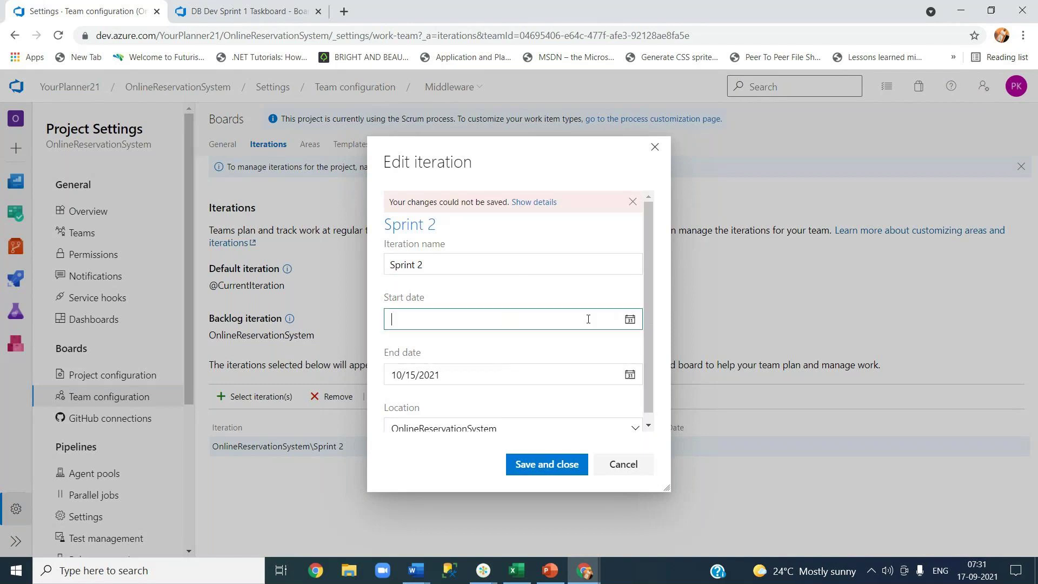
pyautogui.click(630, 320)
pyautogui.click(544, 374)
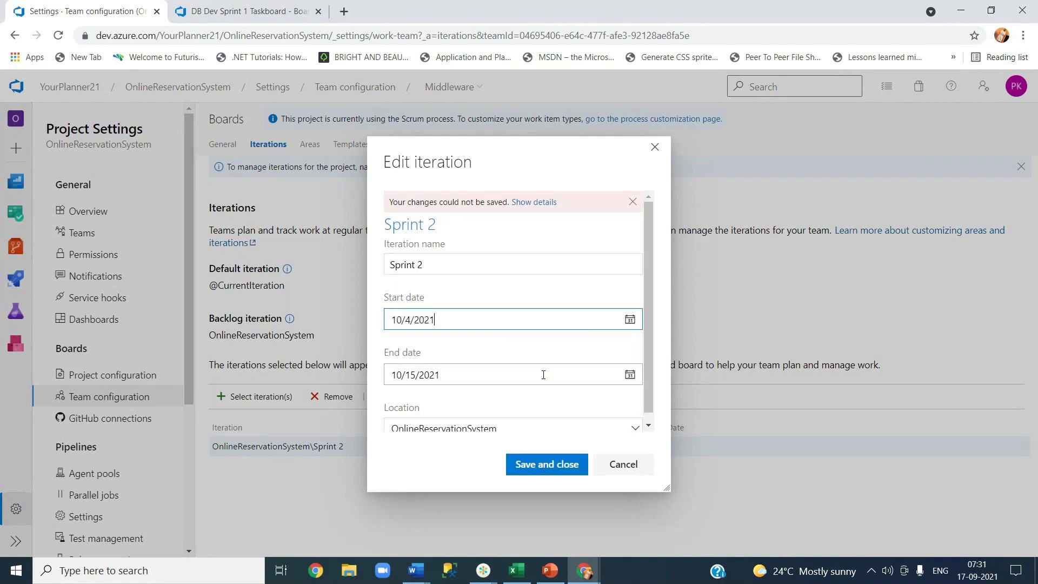
pyautogui.click(475, 349)
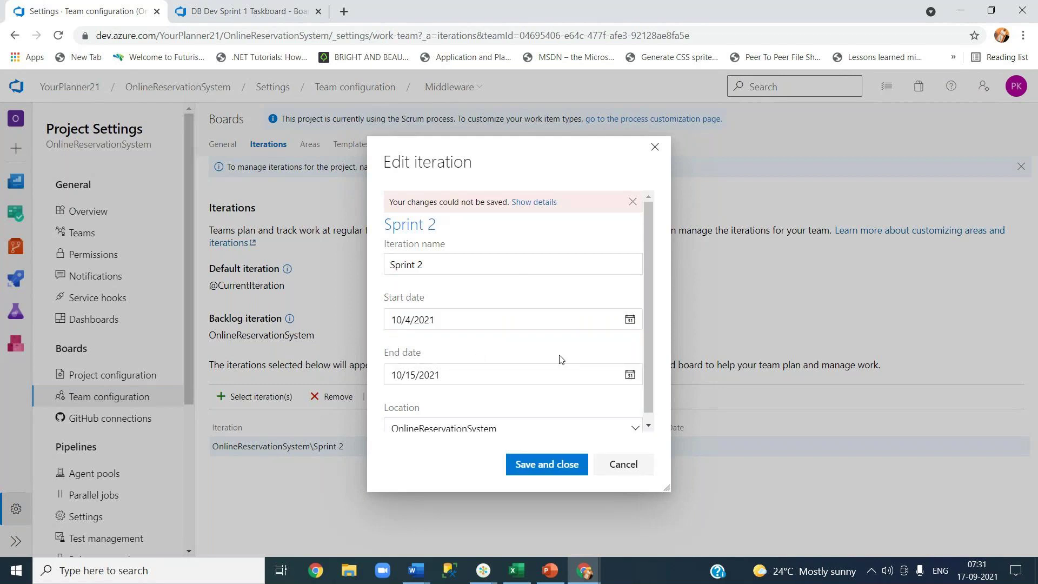
pyautogui.click(630, 375)
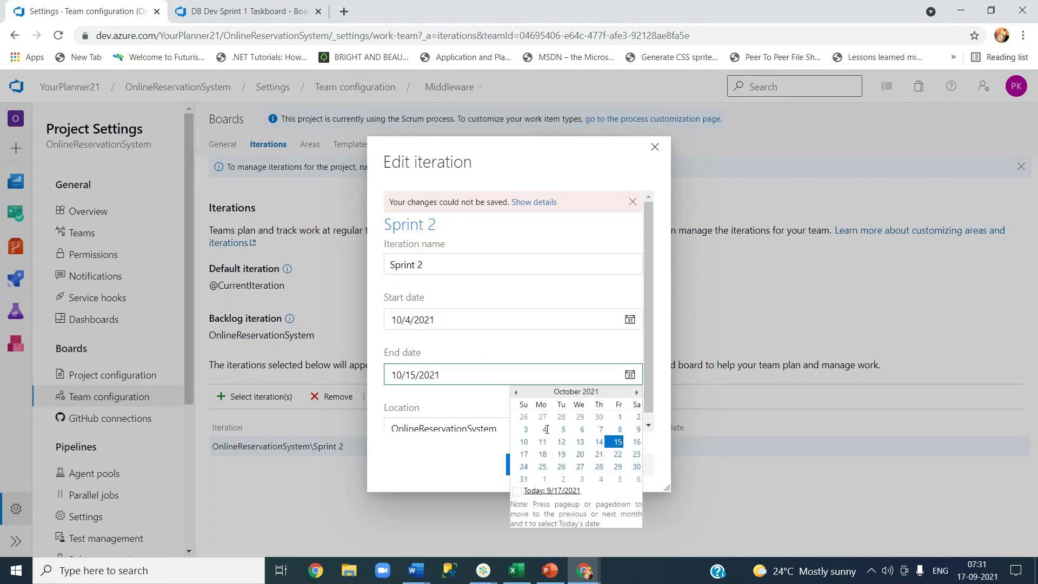
pyautogui.click(458, 349)
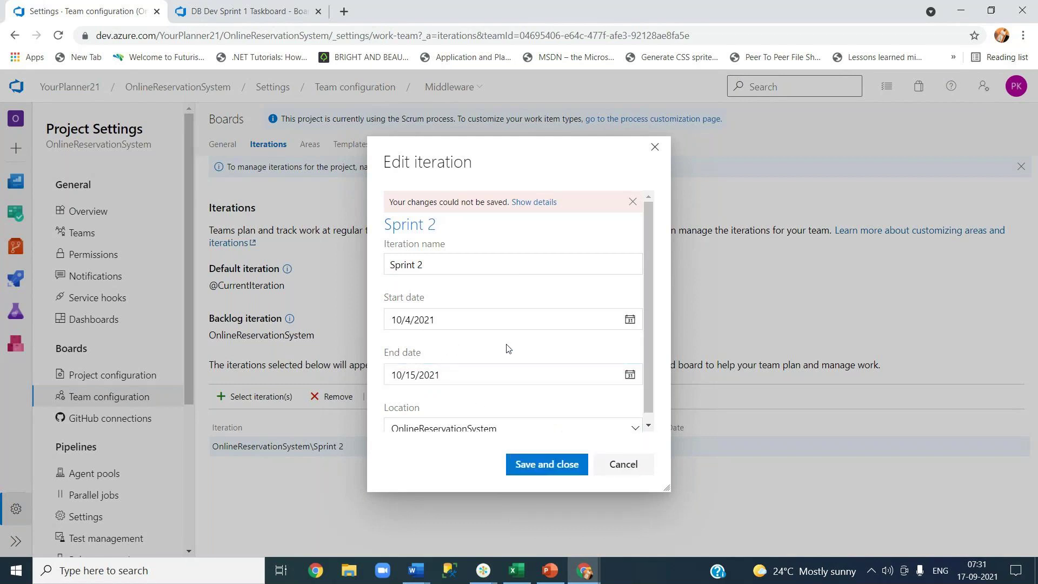
pyautogui.click(526, 206)
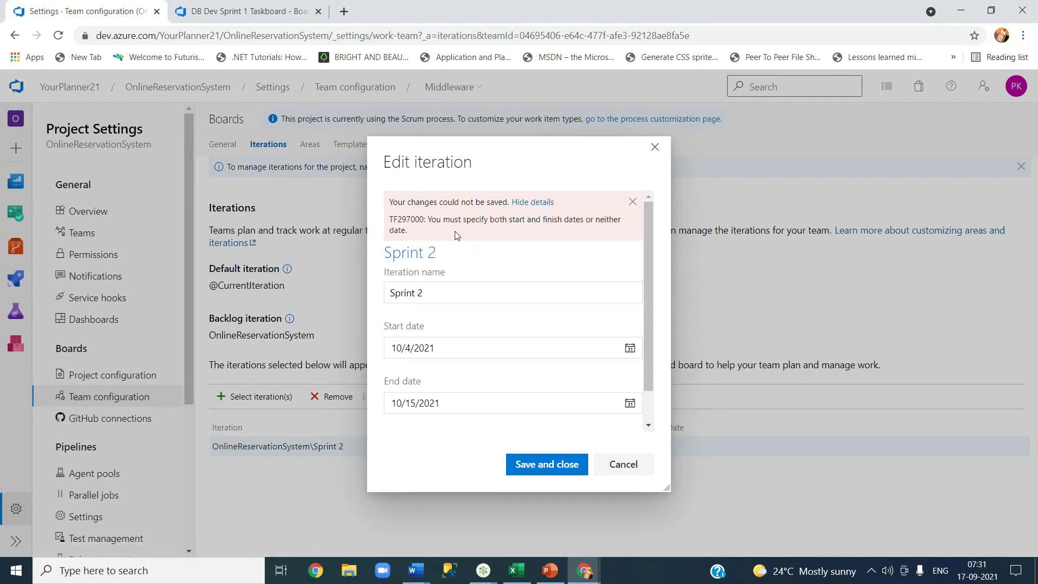
pyautogui.click(533, 203)
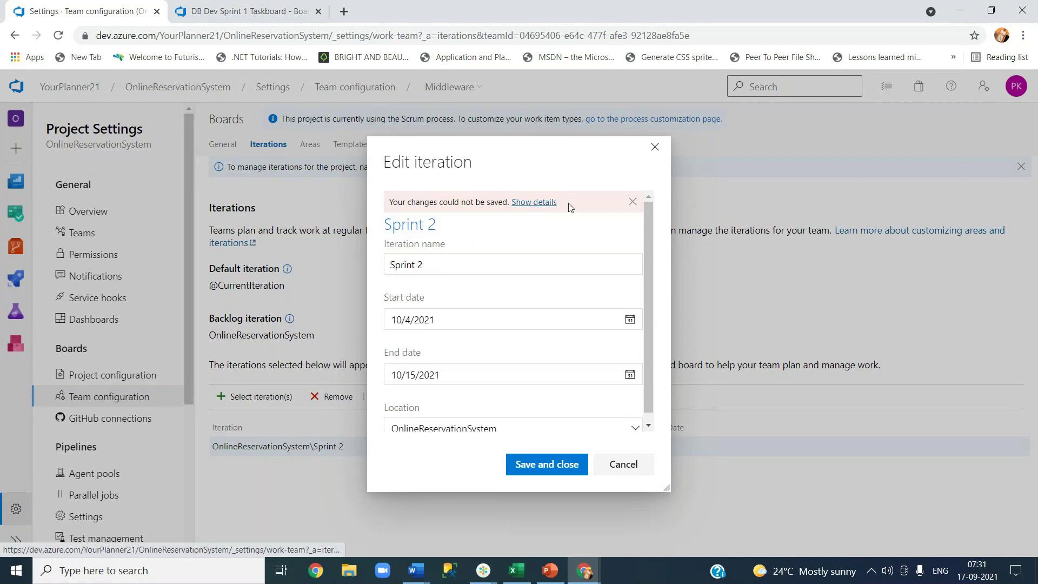
pyautogui.click(631, 203)
pyautogui.click(543, 464)
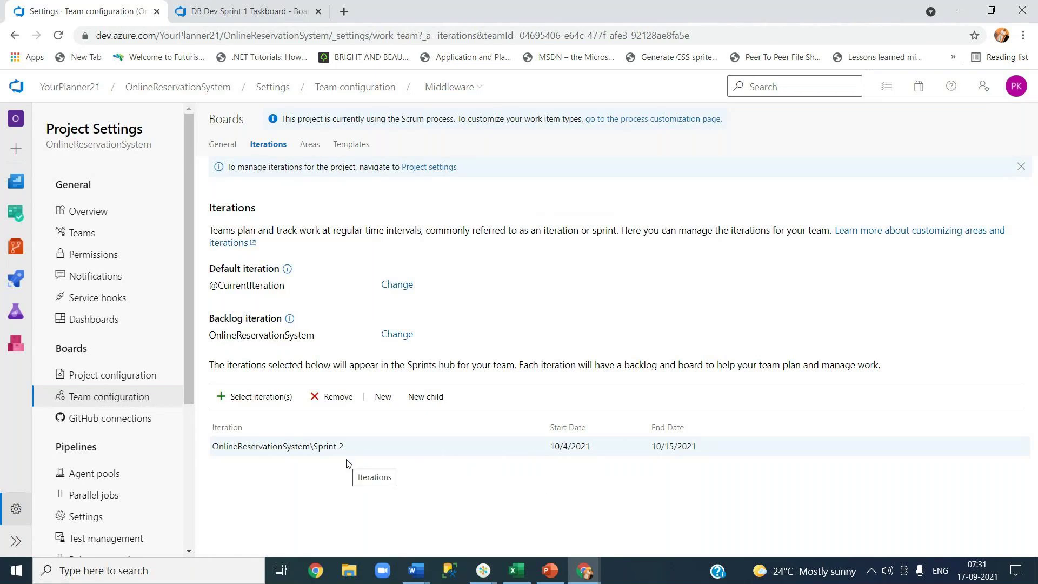
# Switch to the UI Dev team's iterations, add the OnlineReservationSystem\Sprint 1 iteration, and save it.
pyautogui.click(470, 88)
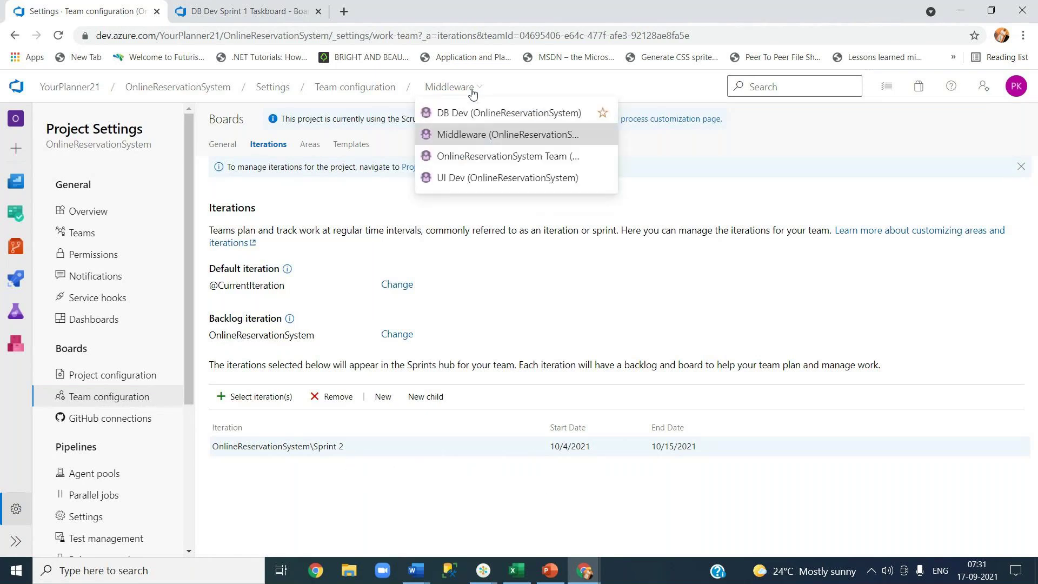
pyautogui.click(480, 178)
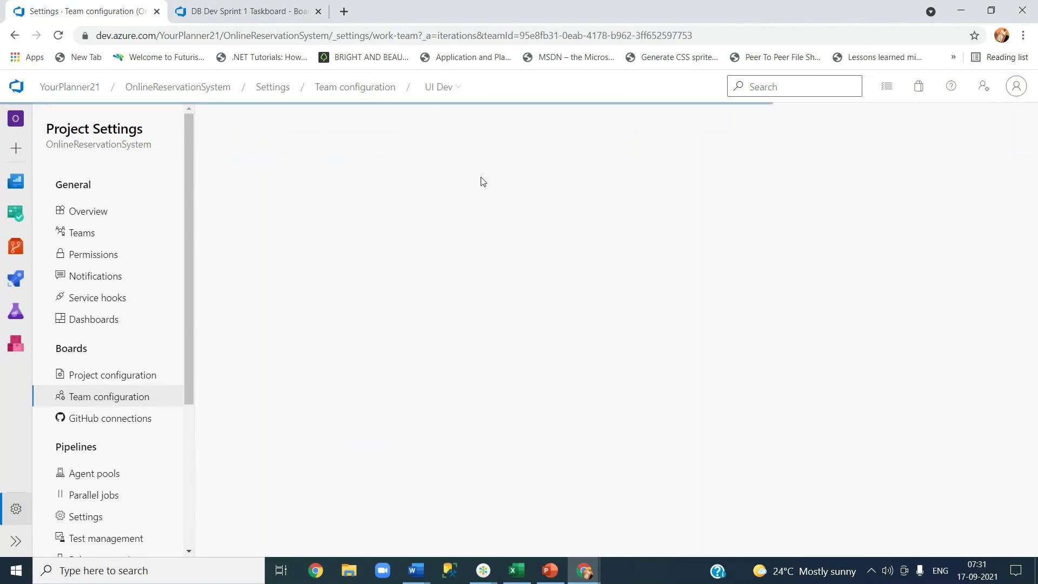
pyautogui.click(248, 397)
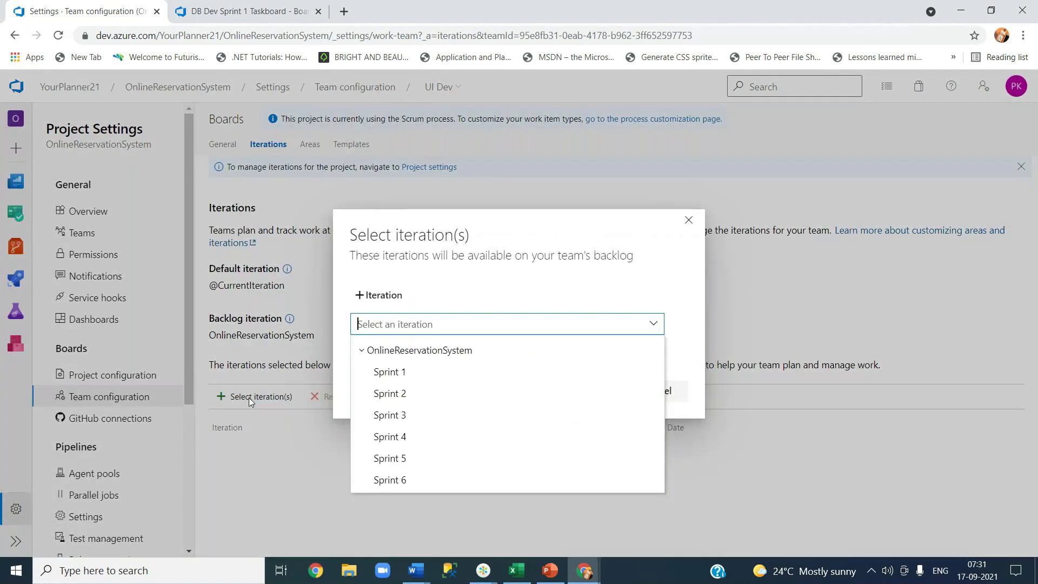
pyautogui.click(389, 373)
pyautogui.click(556, 392)
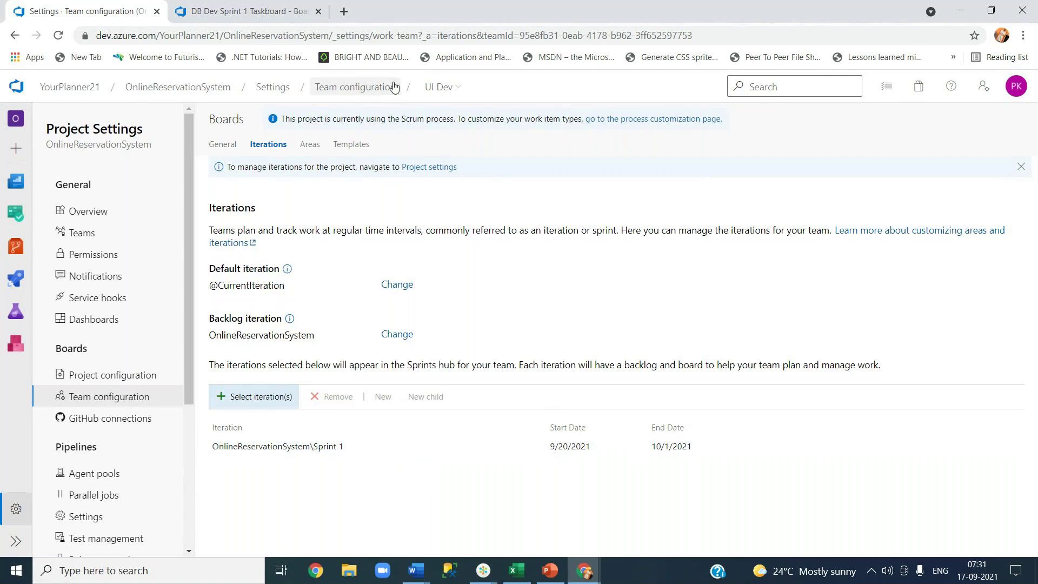
# Open the OnlineReservationSystem Team's iterations and review its sprint list, dates, and the options available for Sprint 3.
pyautogui.click(447, 88)
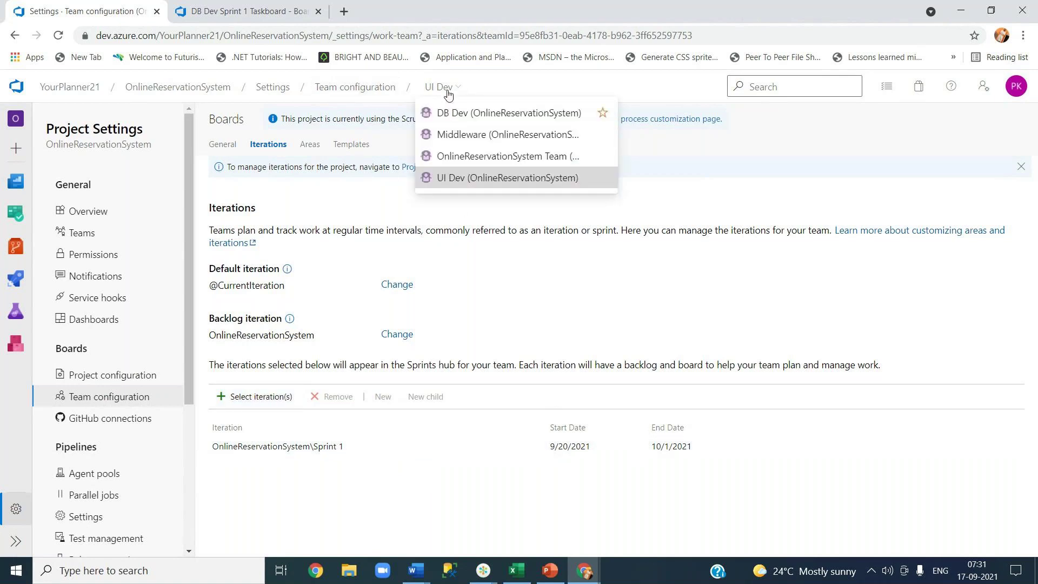
pyautogui.click(469, 158)
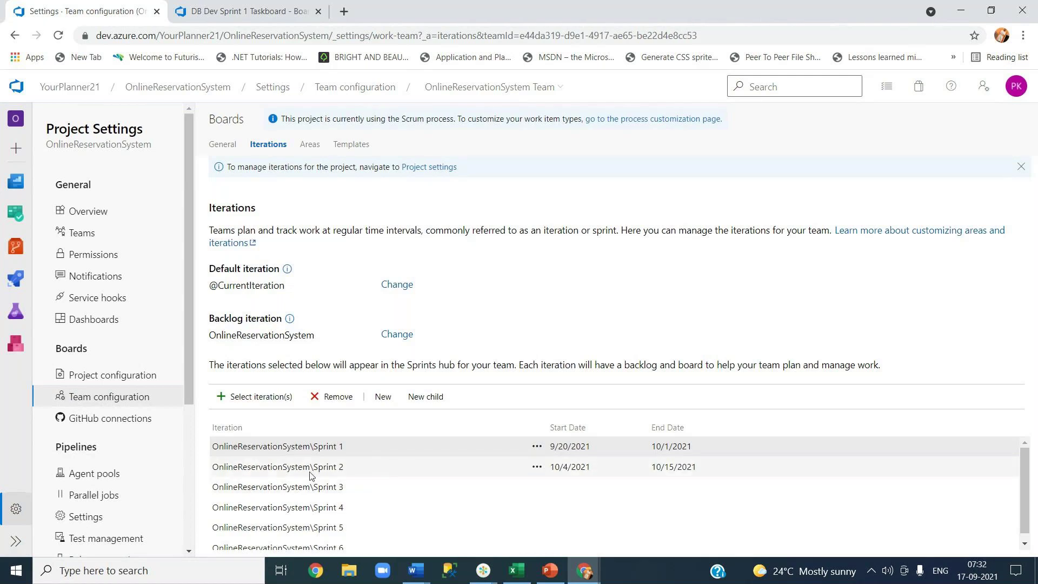
pyautogui.scroll(-1, 388, 474)
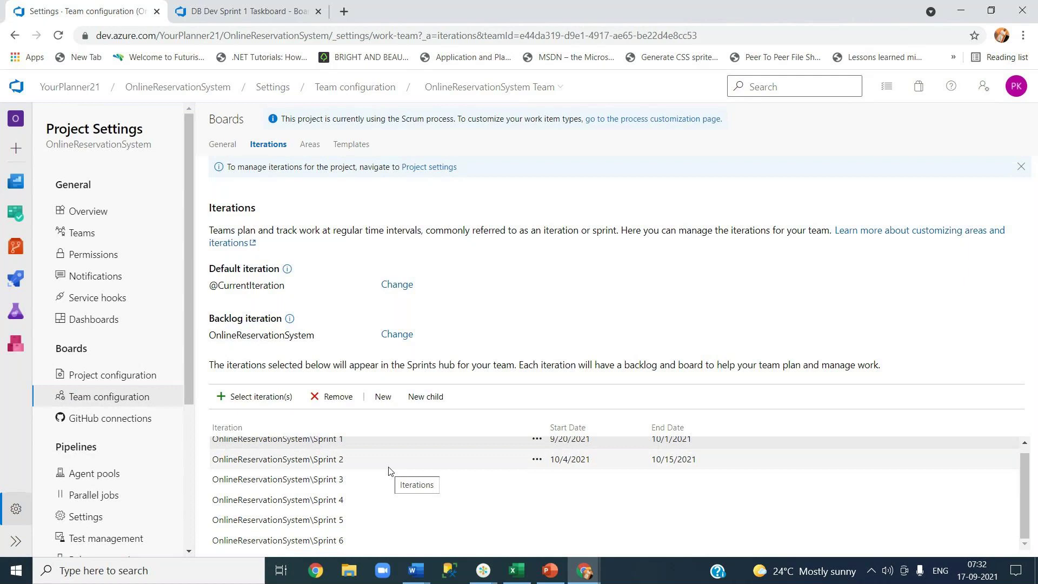
pyautogui.scroll(1, 388, 471)
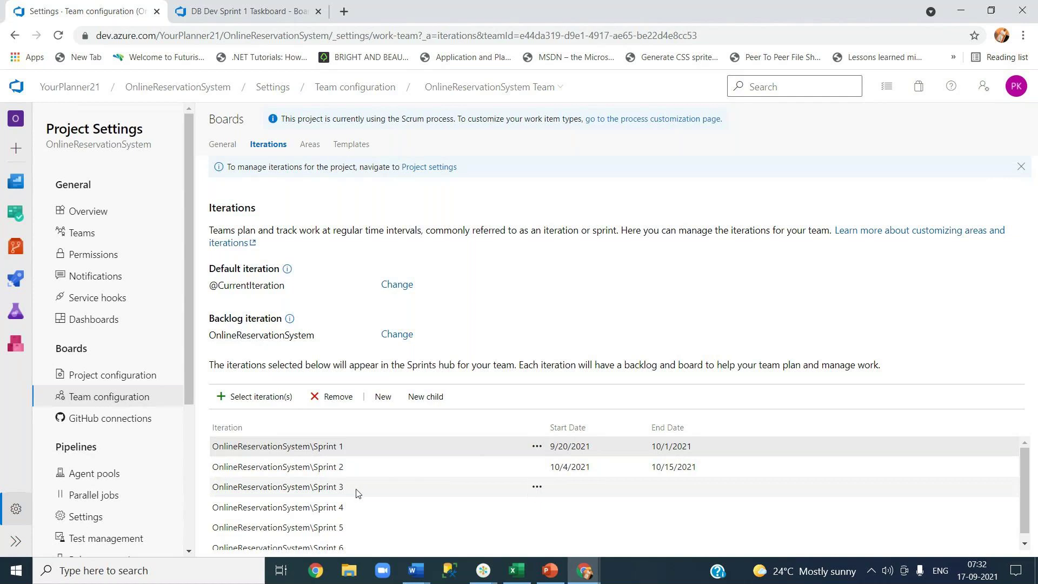
pyautogui.click(537, 486)
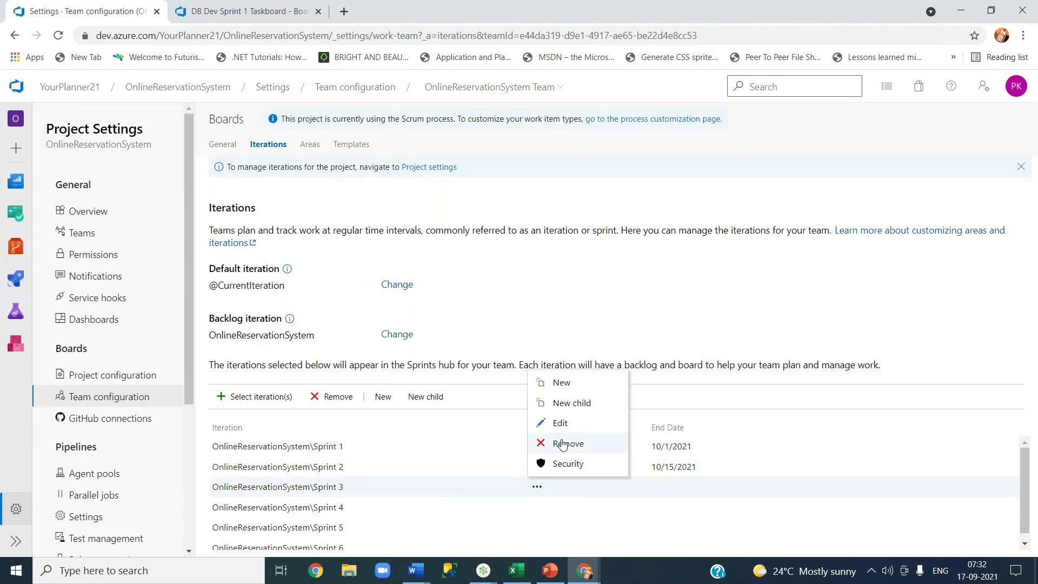
pyautogui.click(543, 305)
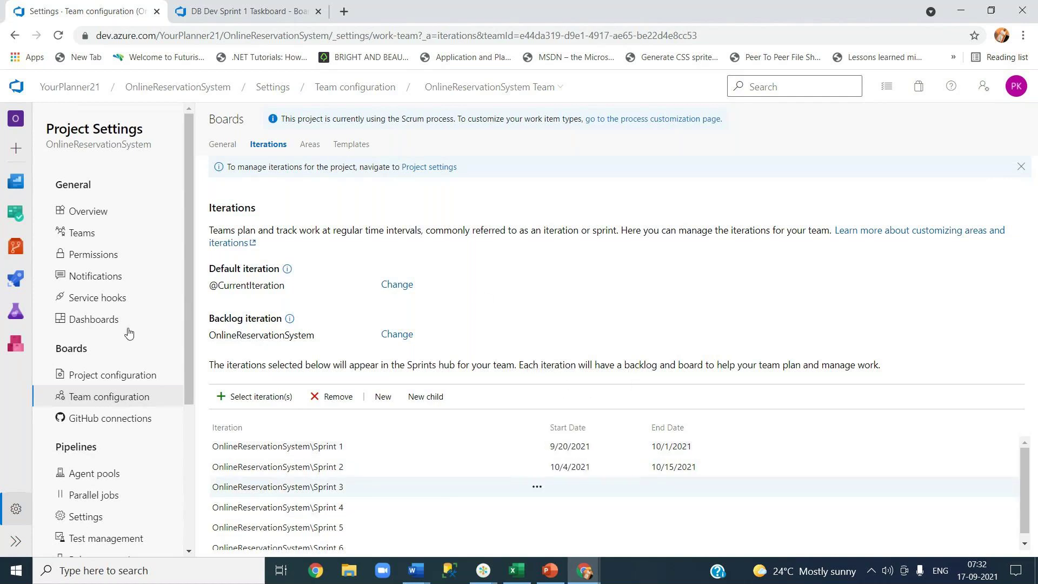
# Go back to the DB Dev sprint taskboard, reload the page, and view the updated list of team sprints.
pyautogui.click(274, 12)
pyautogui.click(259, 122)
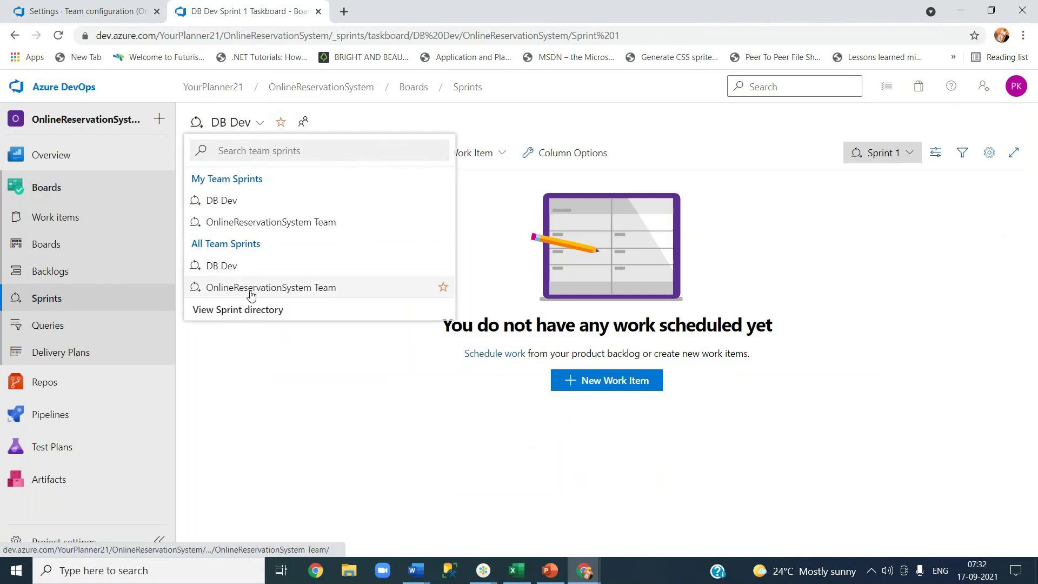
pyautogui.press('Escape')
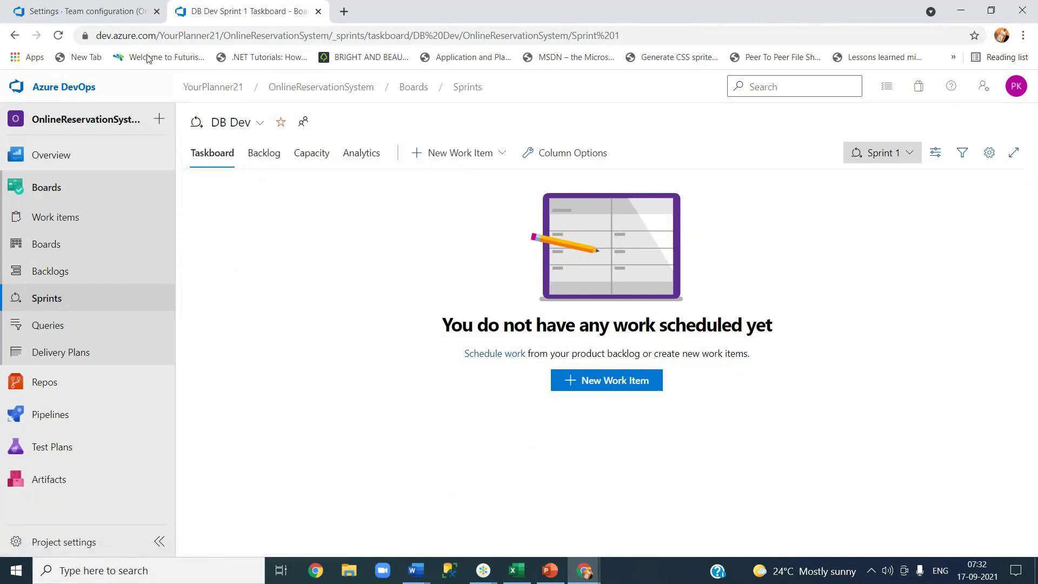
pyautogui.click(60, 36)
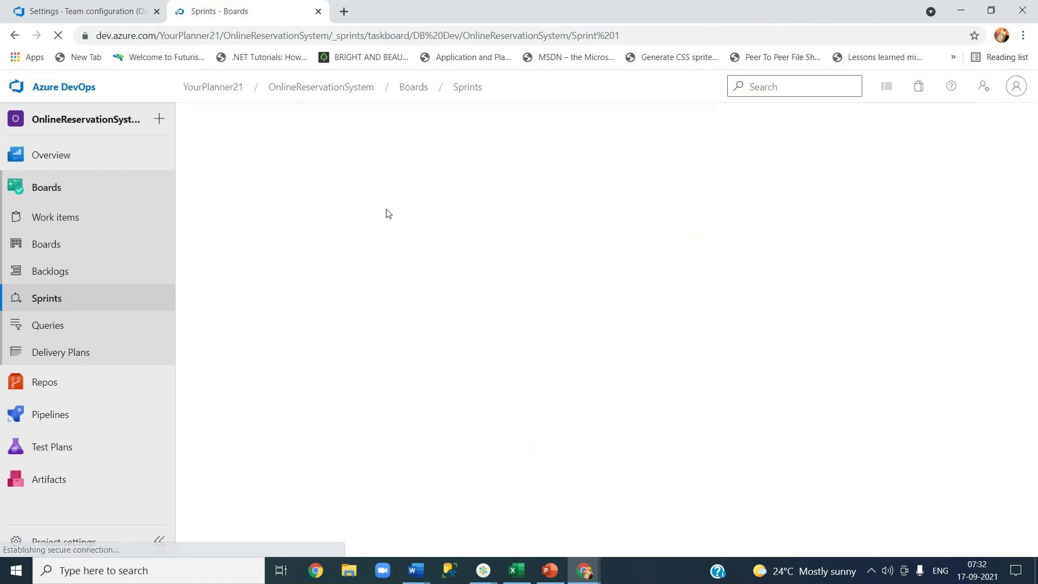
pyautogui.click(252, 125)
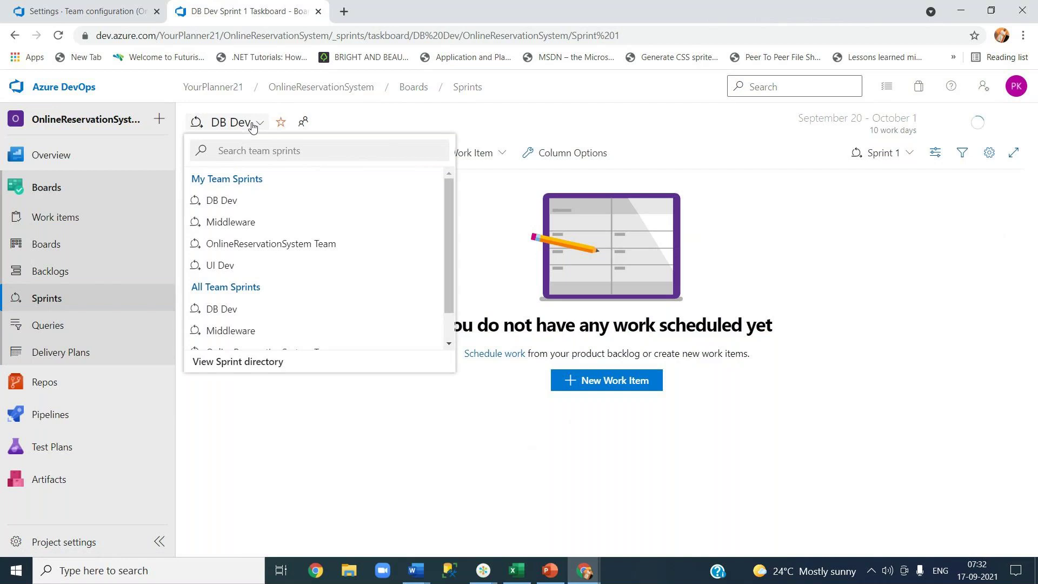
# Review the Middleware and UI Dev sprint taskboards, and check UI Dev's Sprint 1 iteration dates without changing them.
pyautogui.click(271, 223)
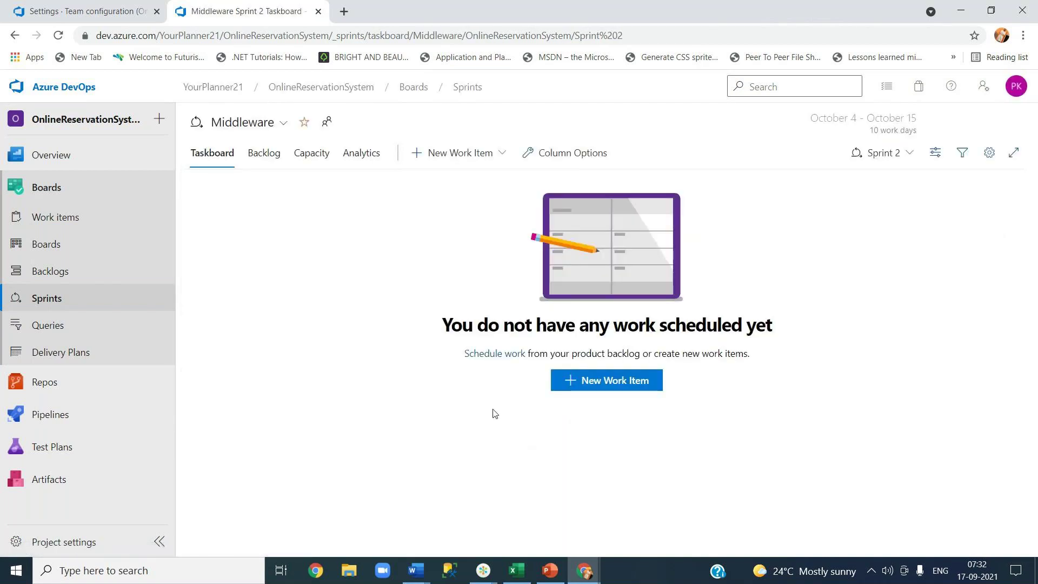
pyautogui.click(274, 128)
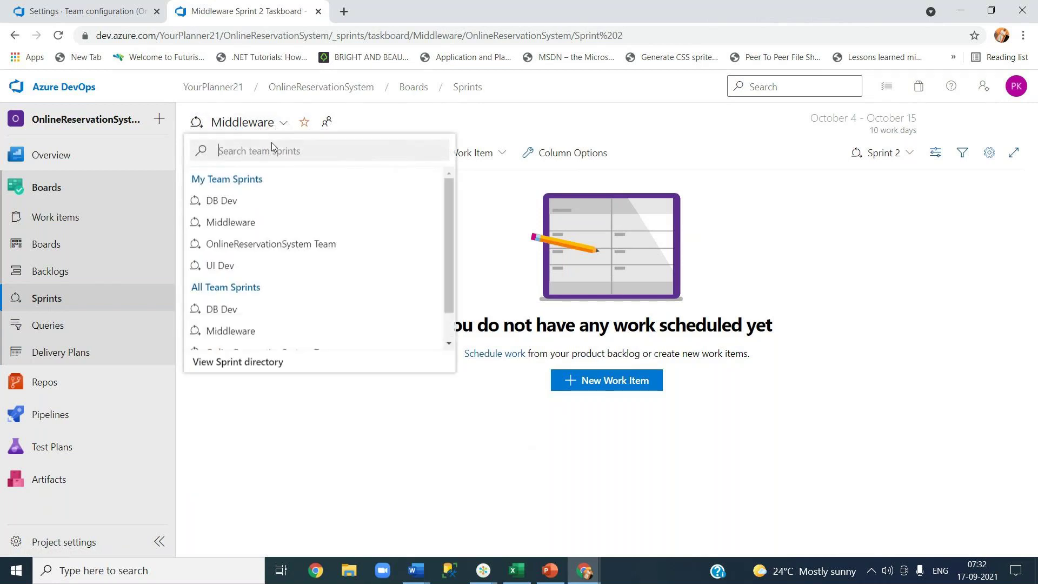
pyautogui.click(264, 267)
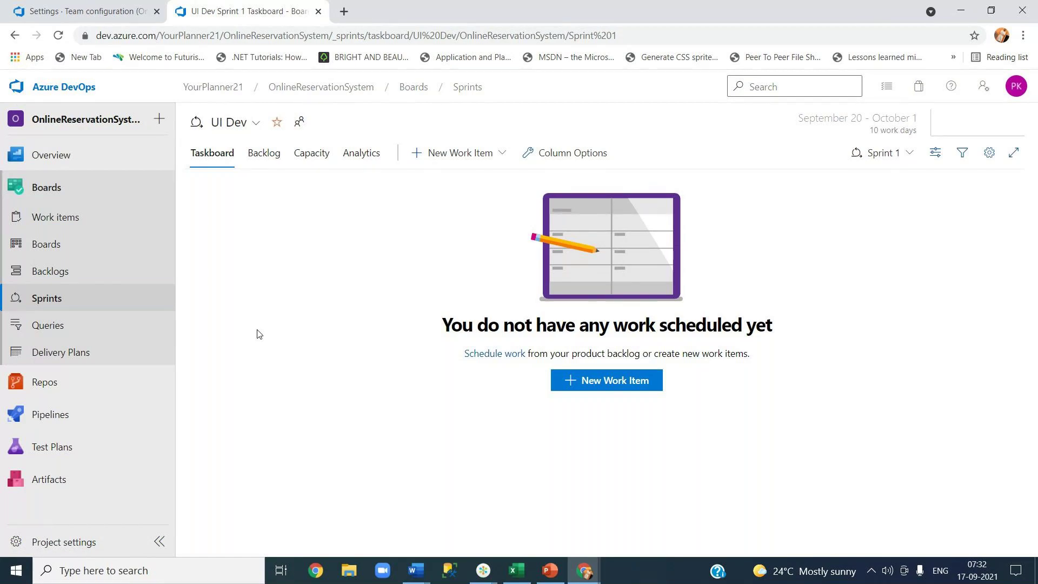
pyautogui.moveTo(870, 131); pyautogui.dragTo(918, 132)
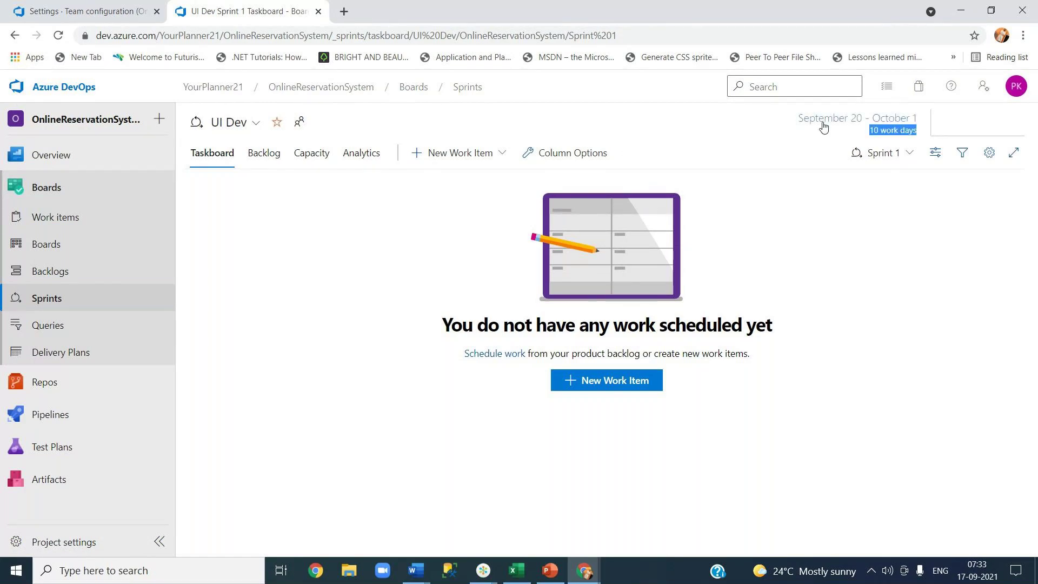
pyautogui.click(842, 130)
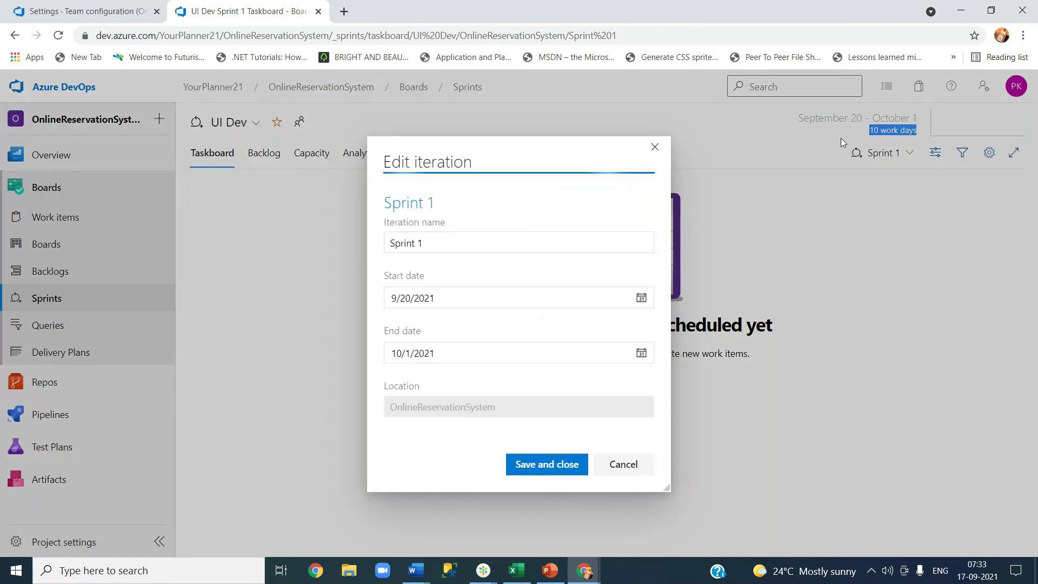
pyautogui.click(655, 147)
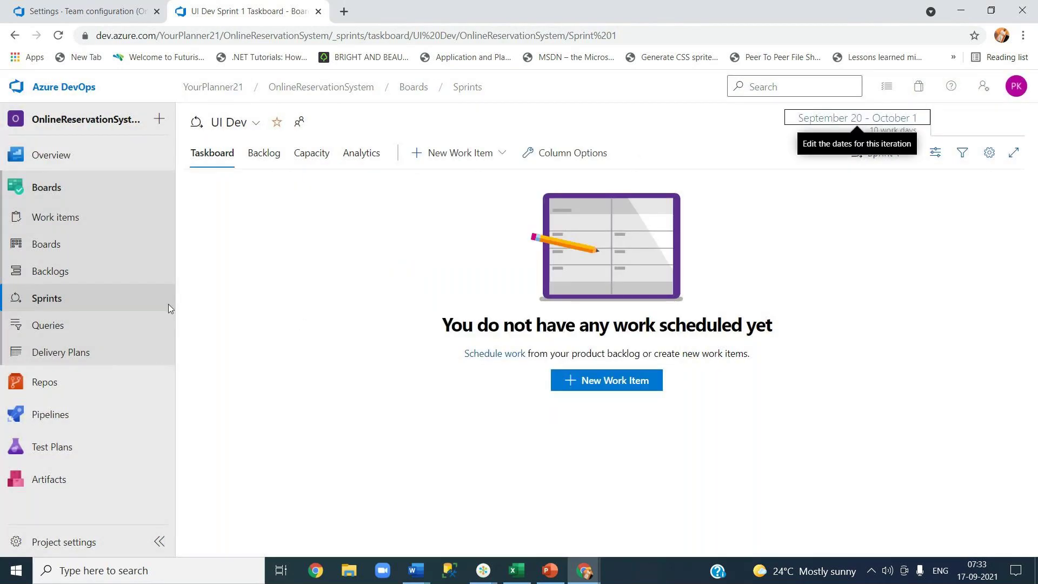
# View the UI Dev team's board and backlog, and switch the board to the DB Dev team.
pyautogui.click(80, 246)
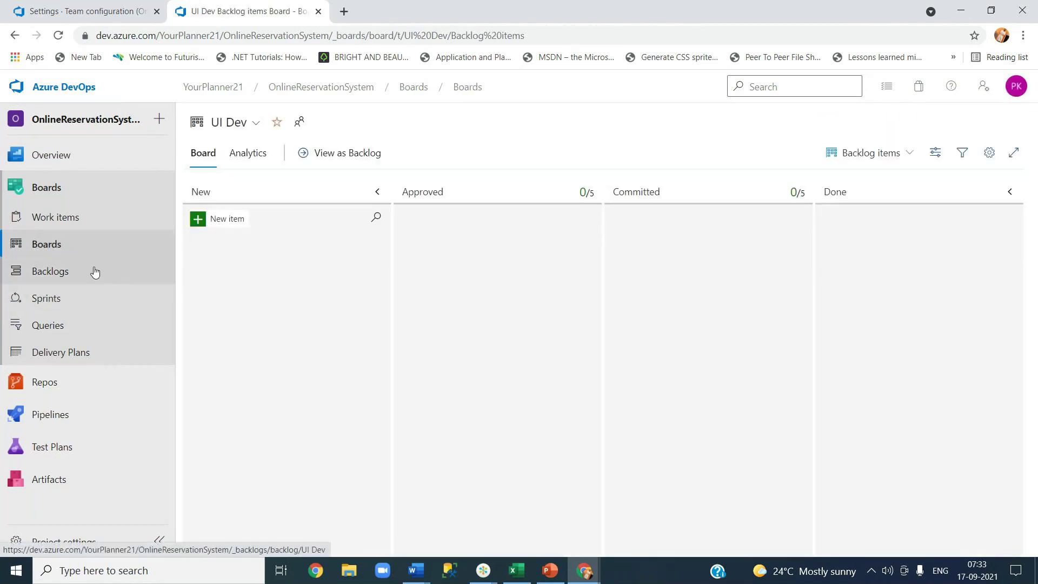
pyautogui.click(95, 271)
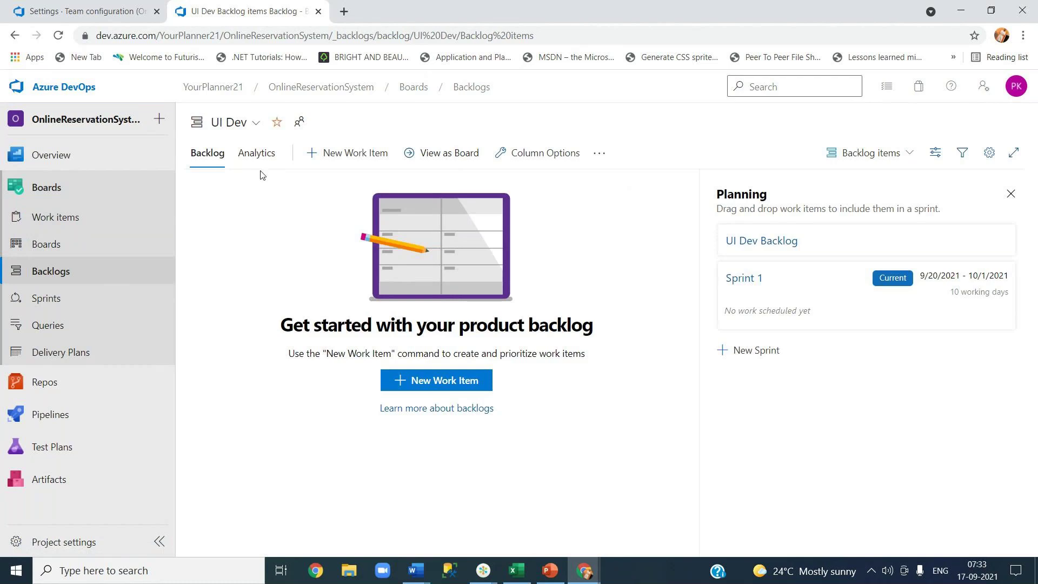
pyautogui.click(65, 250)
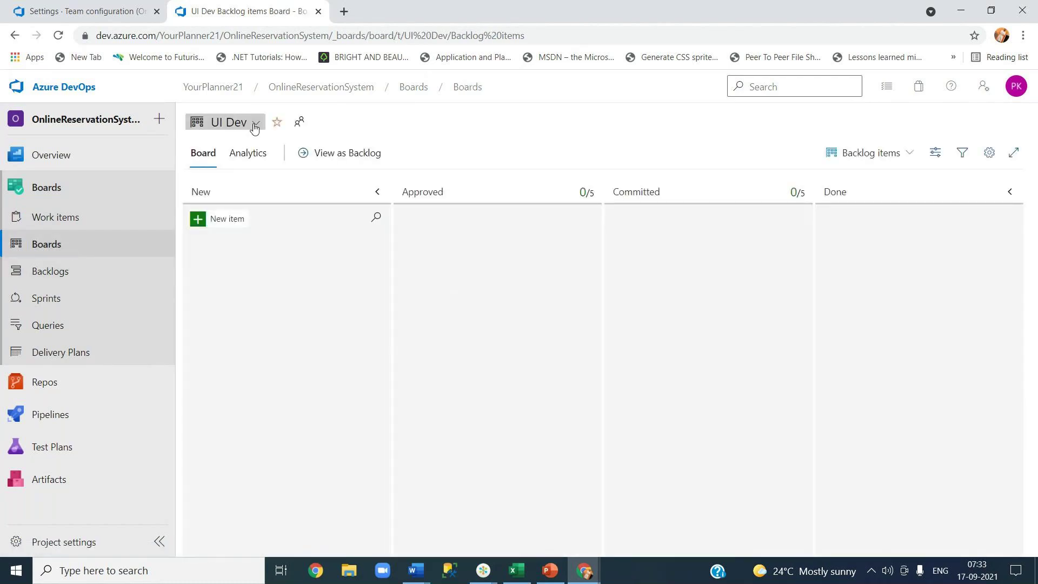
pyautogui.click(254, 124)
pyautogui.click(252, 209)
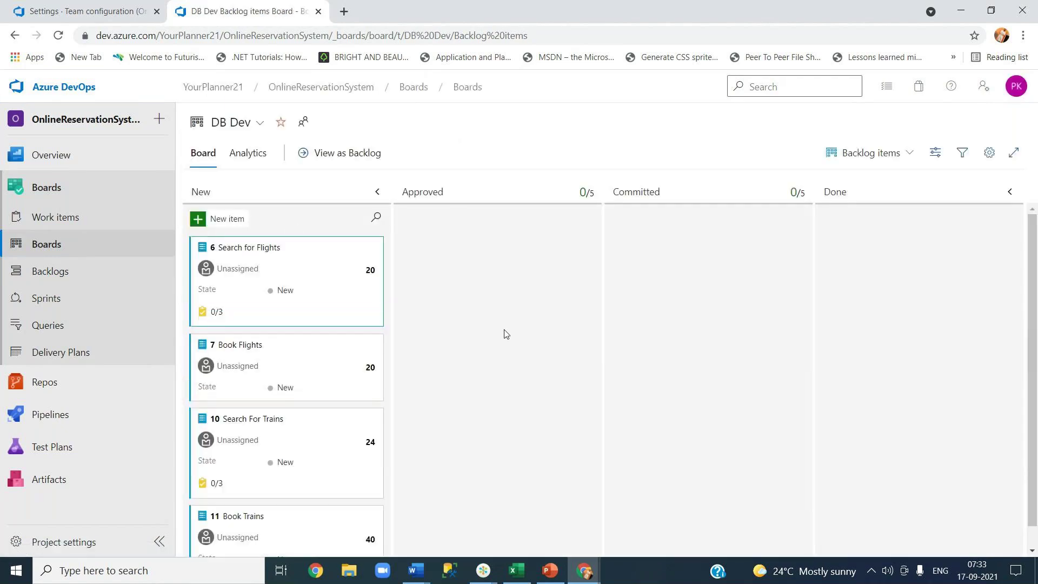
# Try to assign the Search for Flights backlog item by searching assignees for "s", and discard the changes.
pyautogui.click(235, 248)
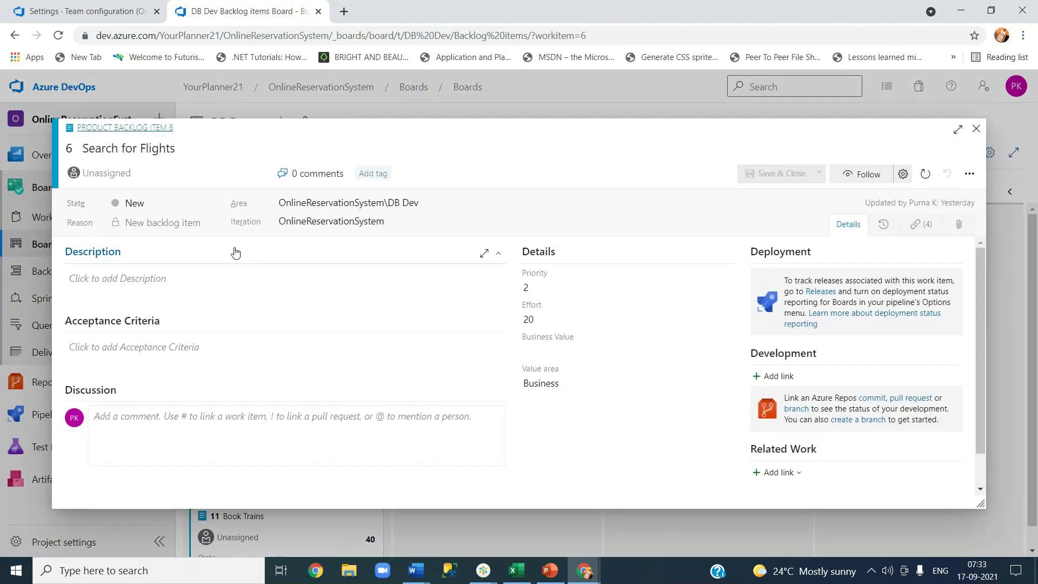
pyautogui.click(262, 174)
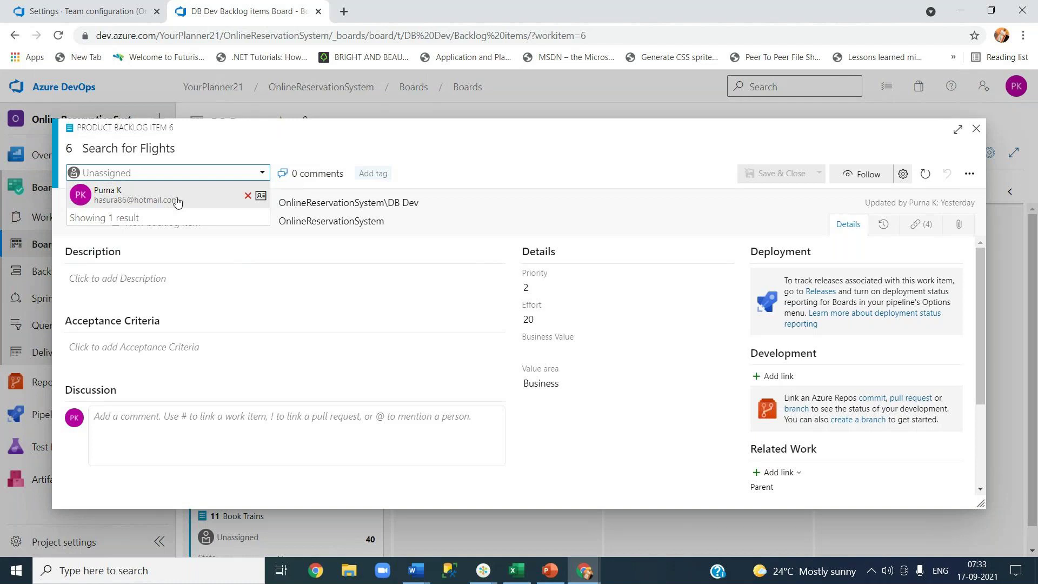
pyautogui.click(179, 169)
pyautogui.write('s')
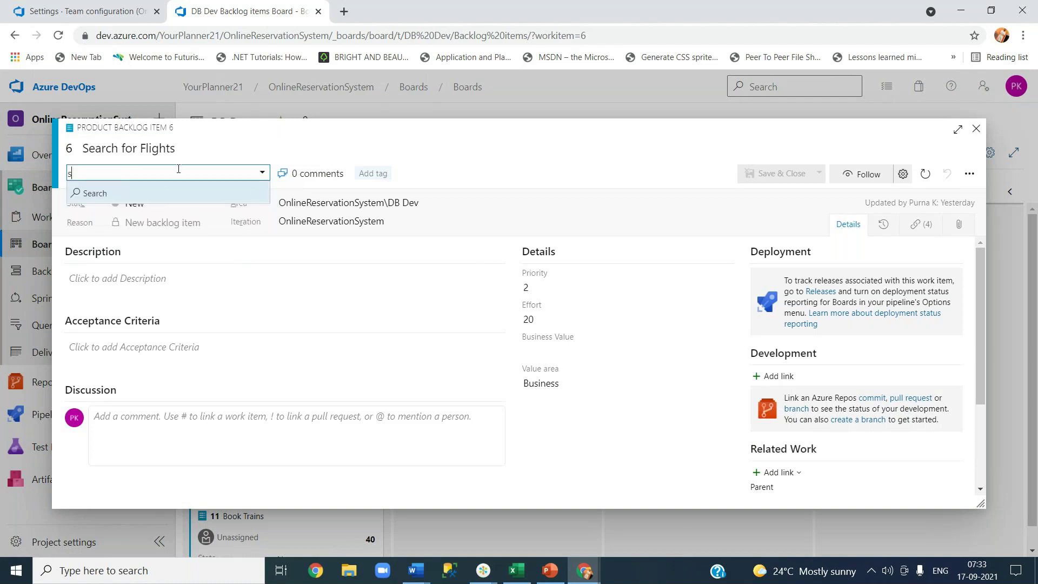
pyautogui.click(156, 194)
pyautogui.click(977, 130)
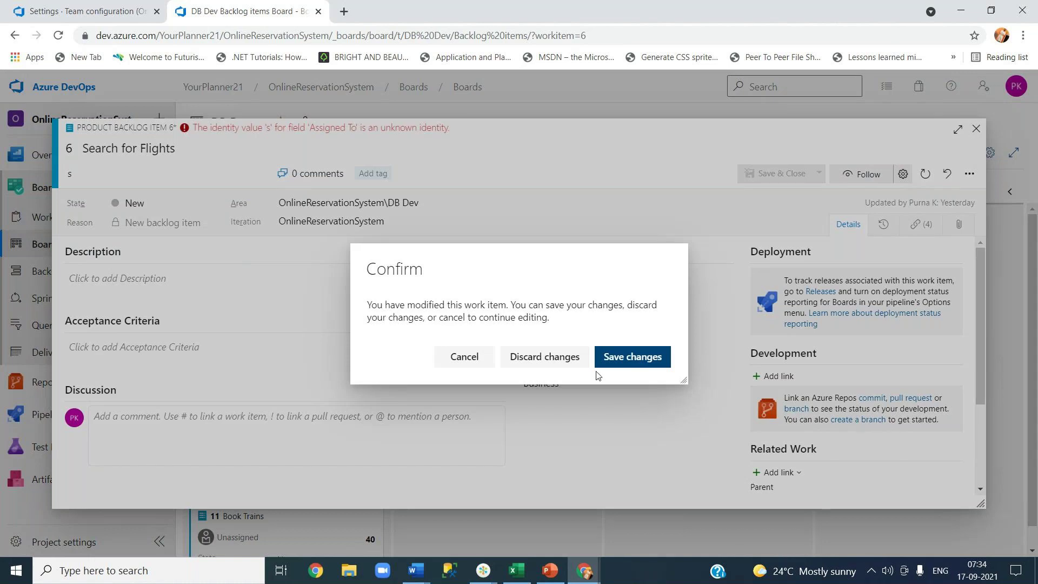
pyautogui.click(559, 365)
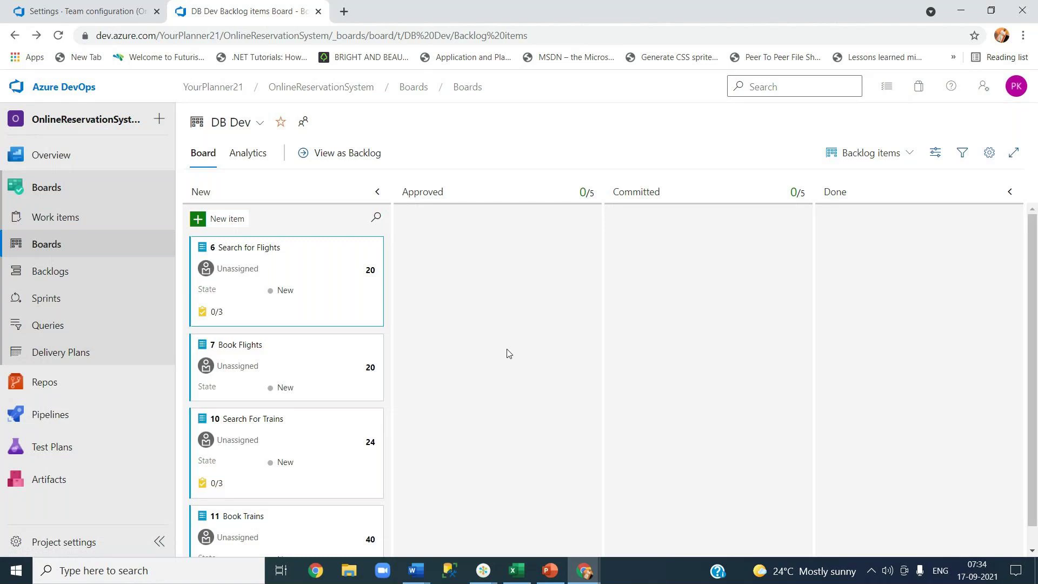
# Go to the YourPlanner21 organization settings, check its projects, and open its user list.
pyautogui.scroll(-1, 508, 354)
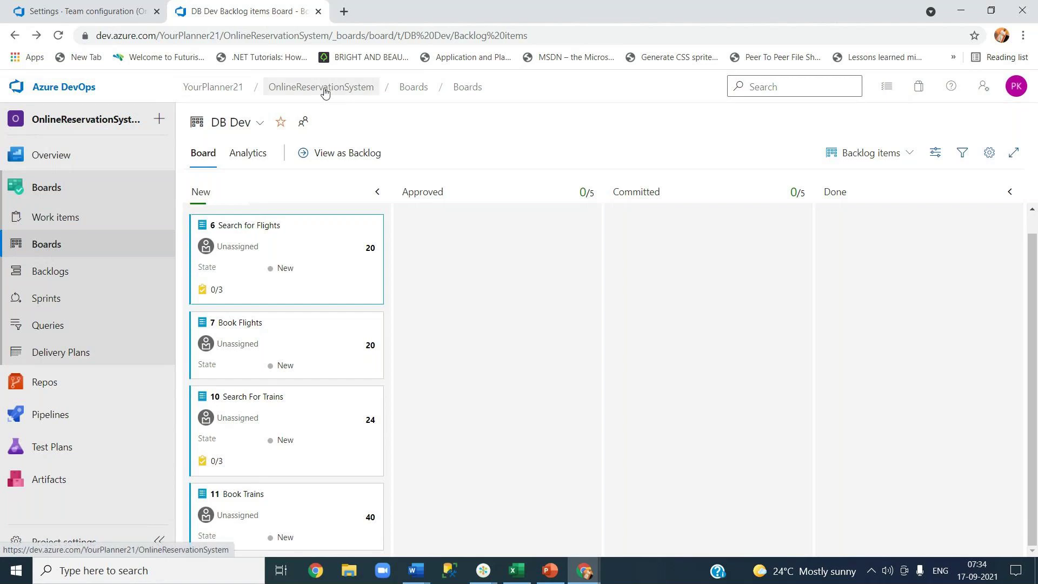
pyautogui.click(210, 88)
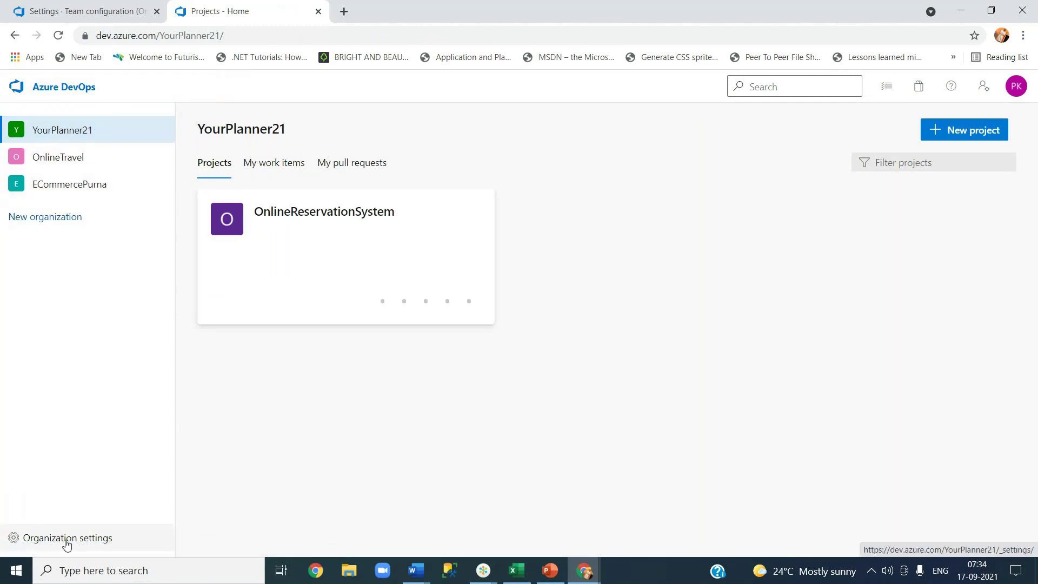
pyautogui.click(67, 543)
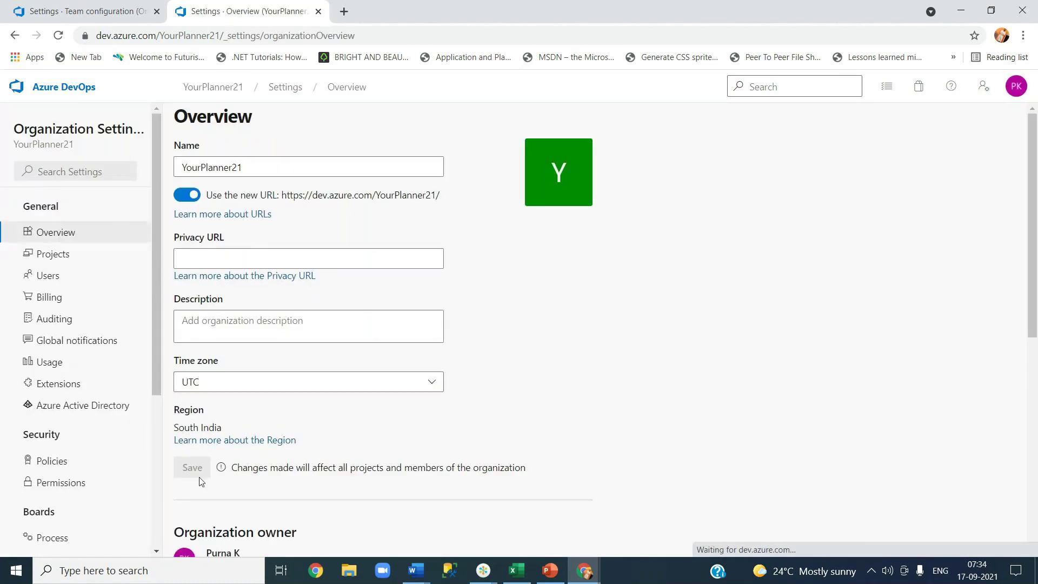
pyautogui.click(61, 261)
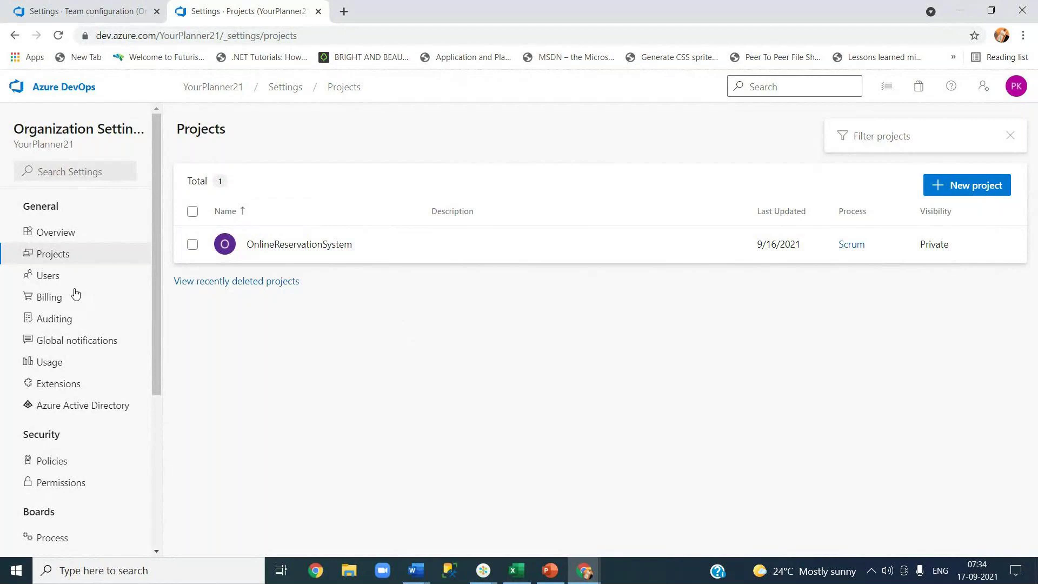
pyautogui.click(52, 283)
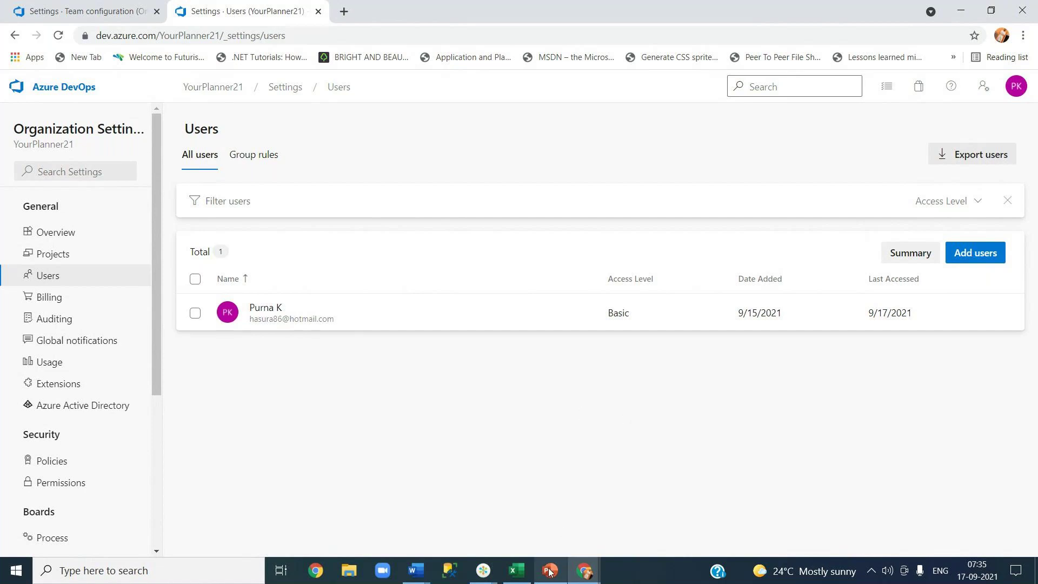
# Start adding a new organization user and paste in the user's e-mail address.
pyautogui.moveTo(492, 573)
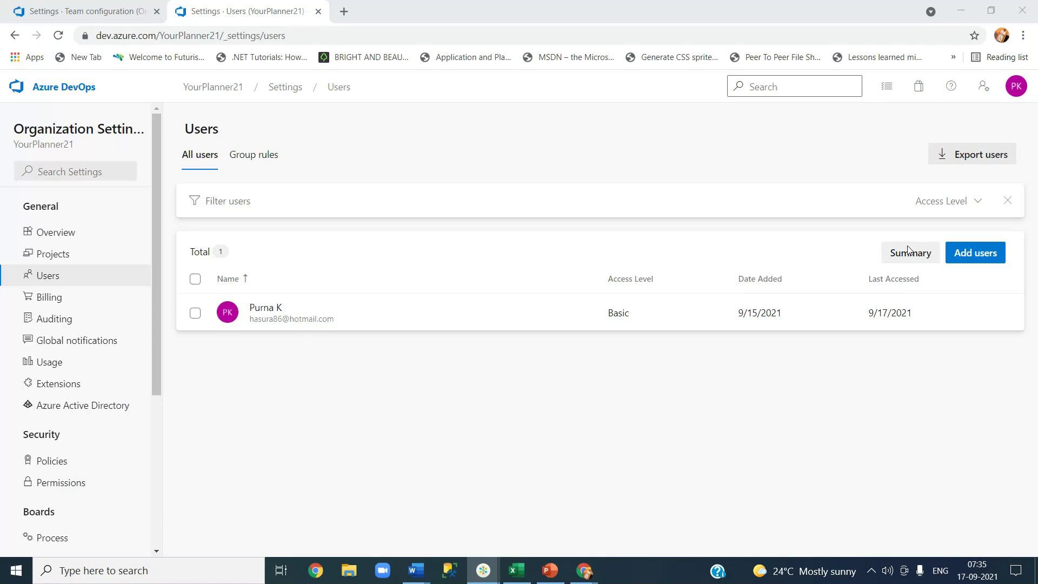
pyautogui.moveTo(587, 576)
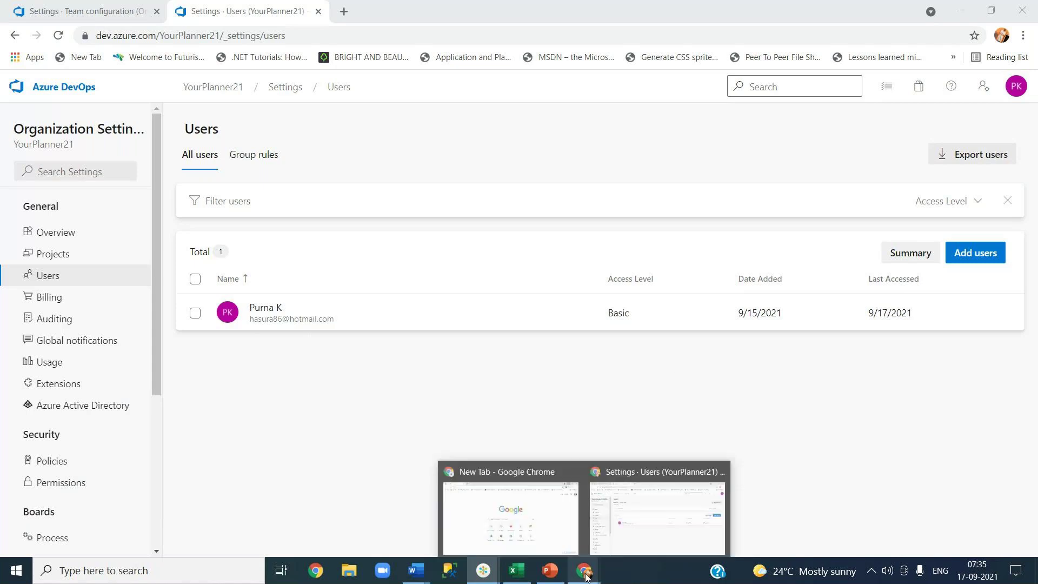
pyautogui.click(634, 542)
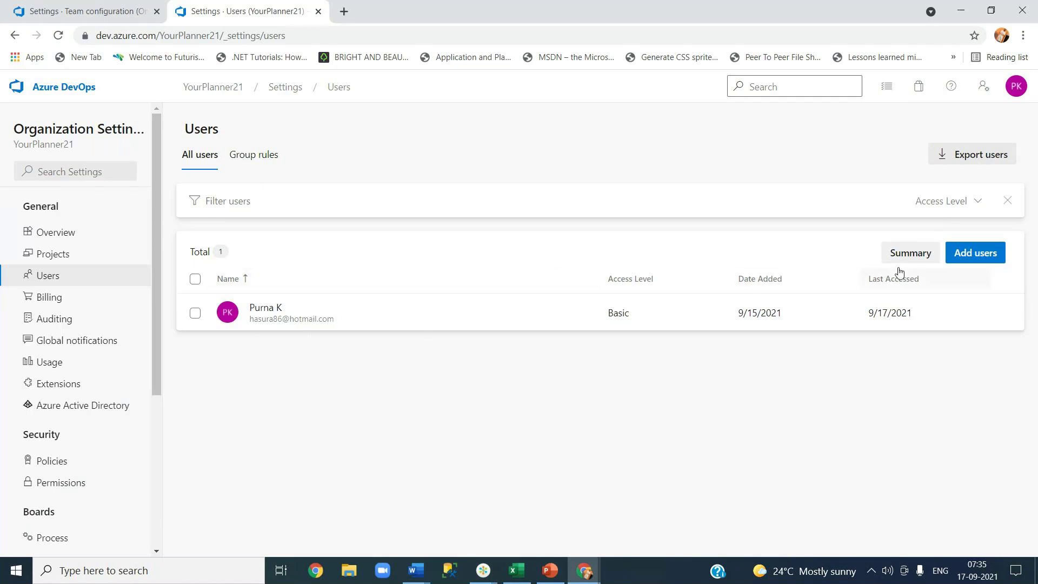
pyautogui.click(971, 261)
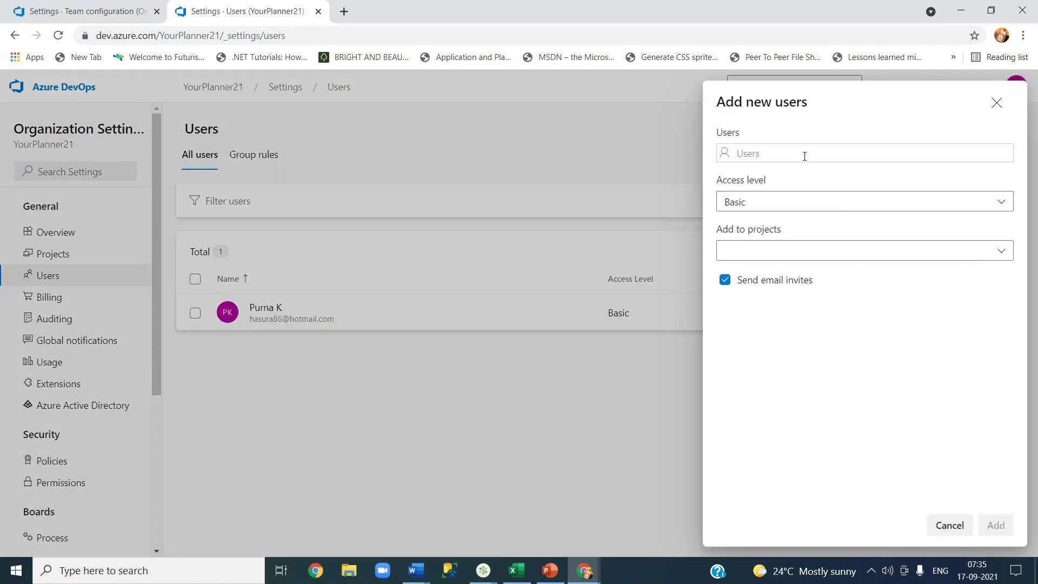
pyautogui.click(804, 155)
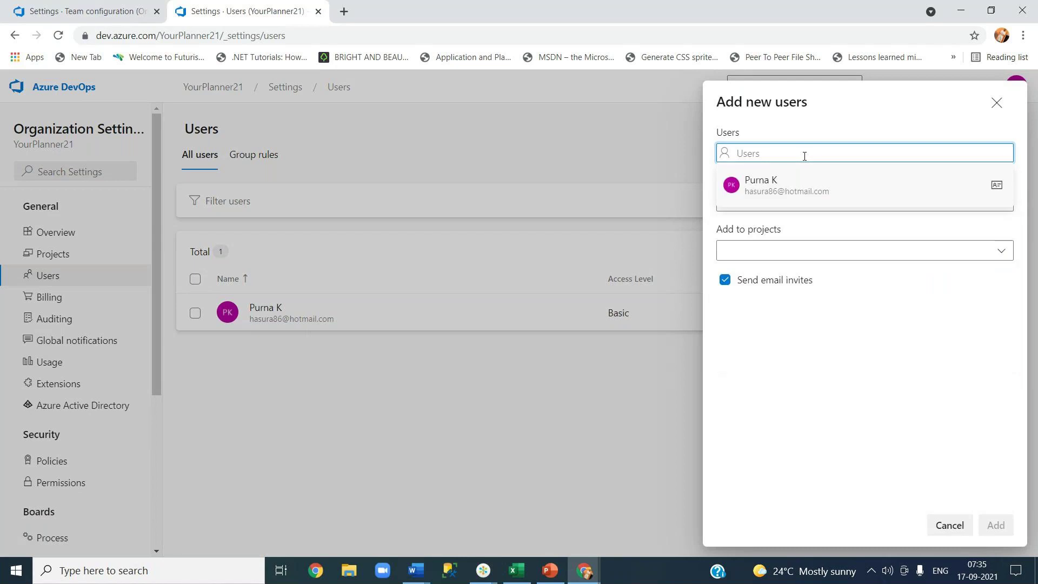
pyautogui.hotkey('ctrl', 'v')
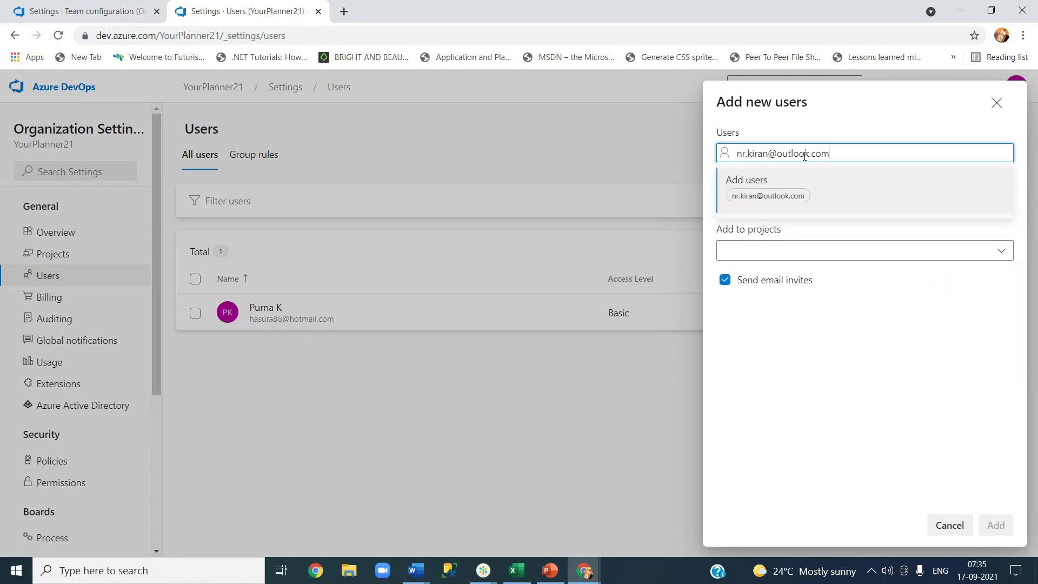
pyautogui.click(763, 181)
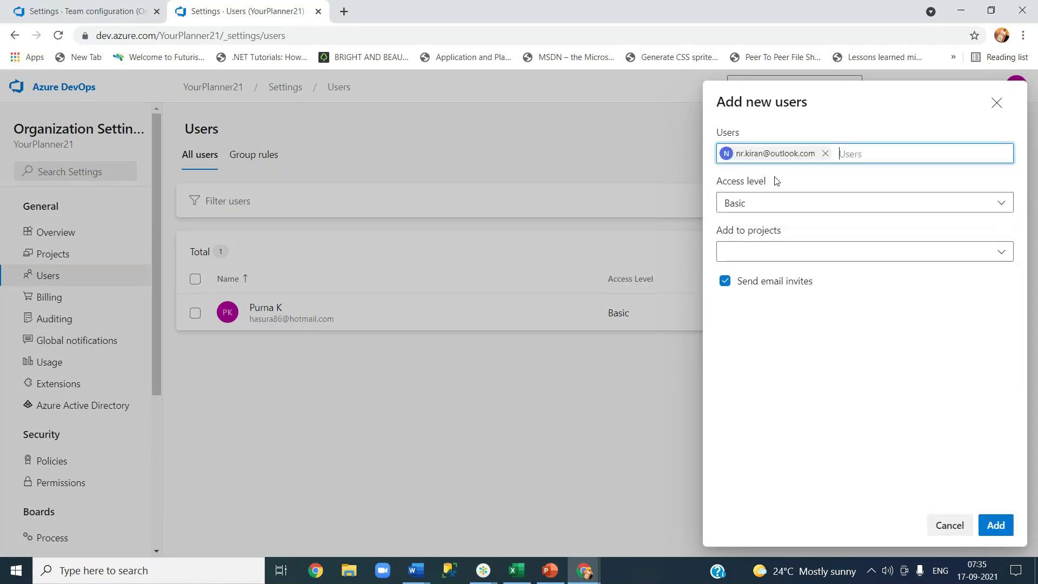
# Keep the new user's access level at Basic and add the user to the OnlineReservationSystem project.
pyautogui.click(800, 211)
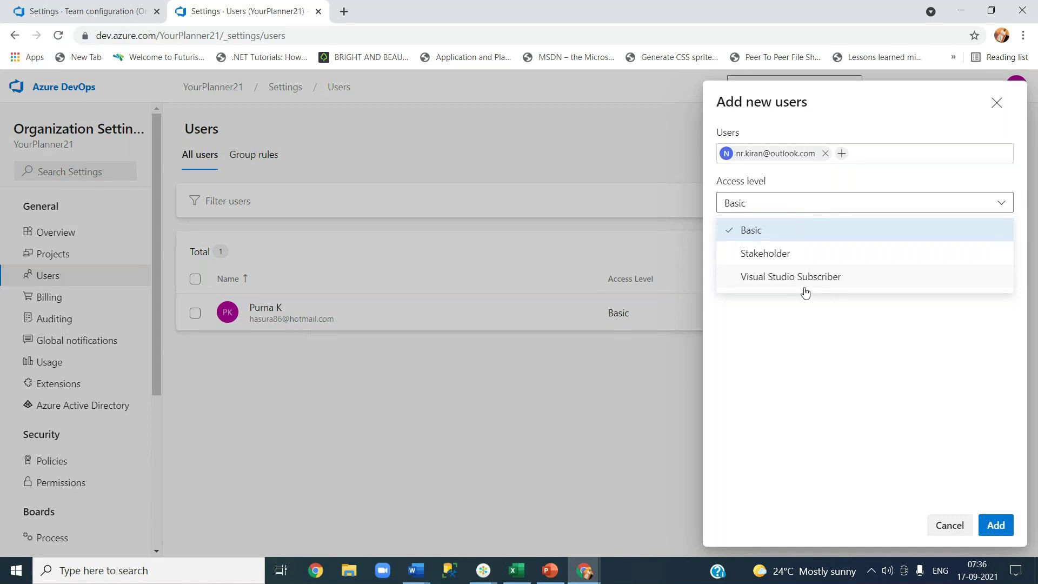
pyautogui.click(773, 232)
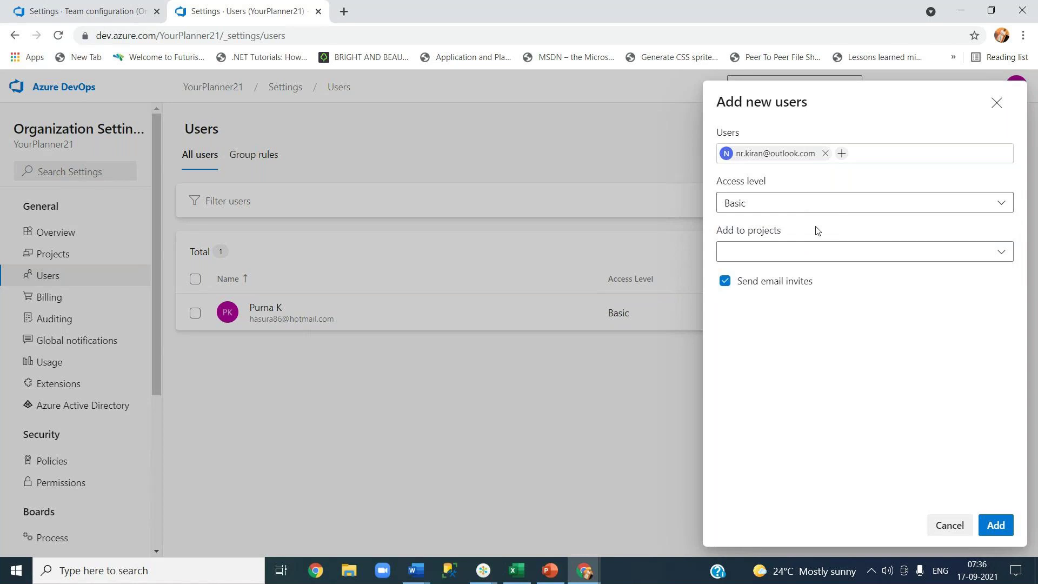
pyautogui.click(999, 258)
pyautogui.click(731, 280)
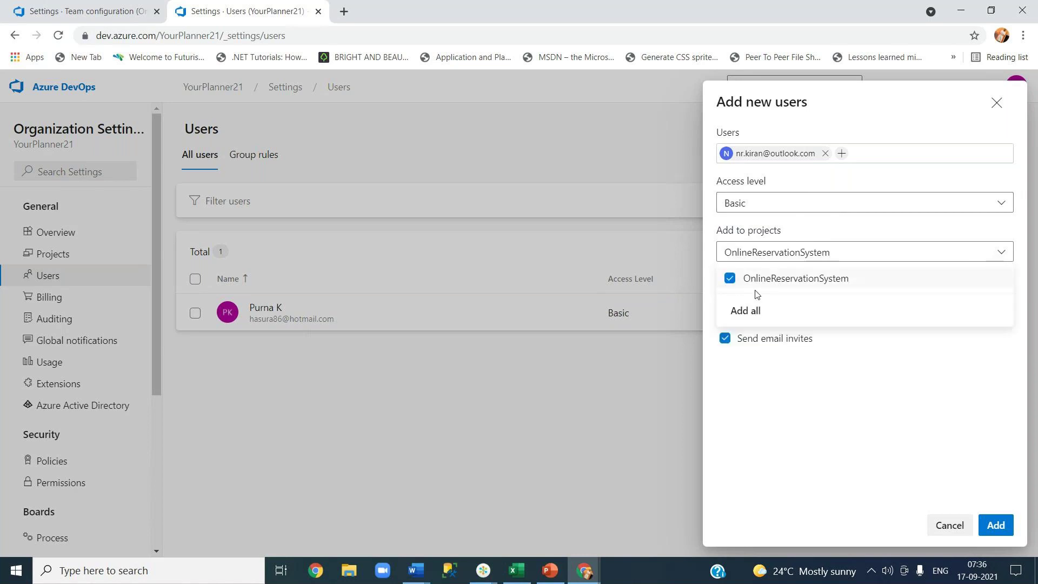
pyautogui.click(800, 373)
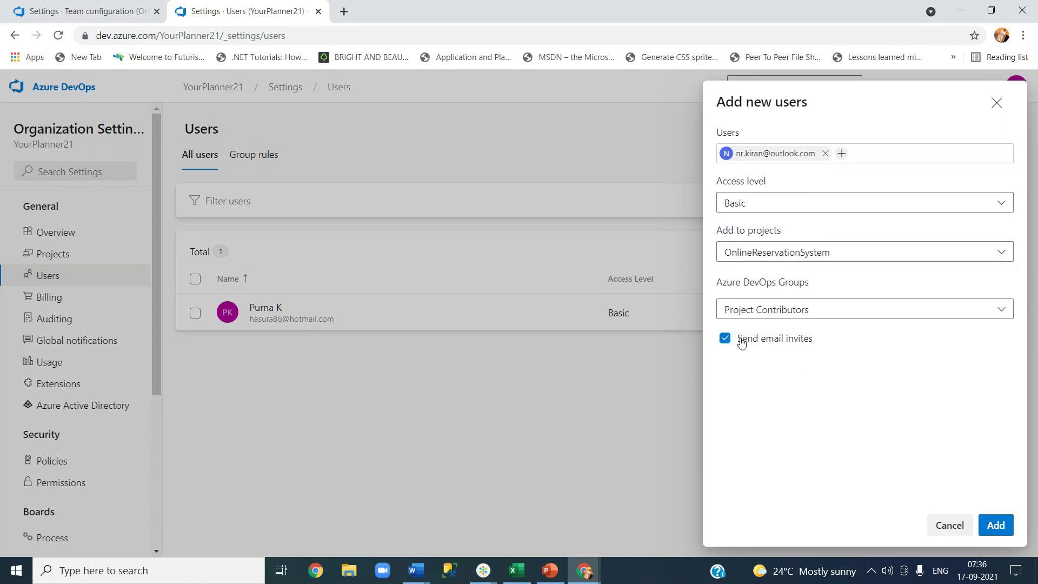
# Keep Project Contributors as the new user's Azure DevOps group and add the user with e-mail invites enabled.
pyautogui.click(910, 314)
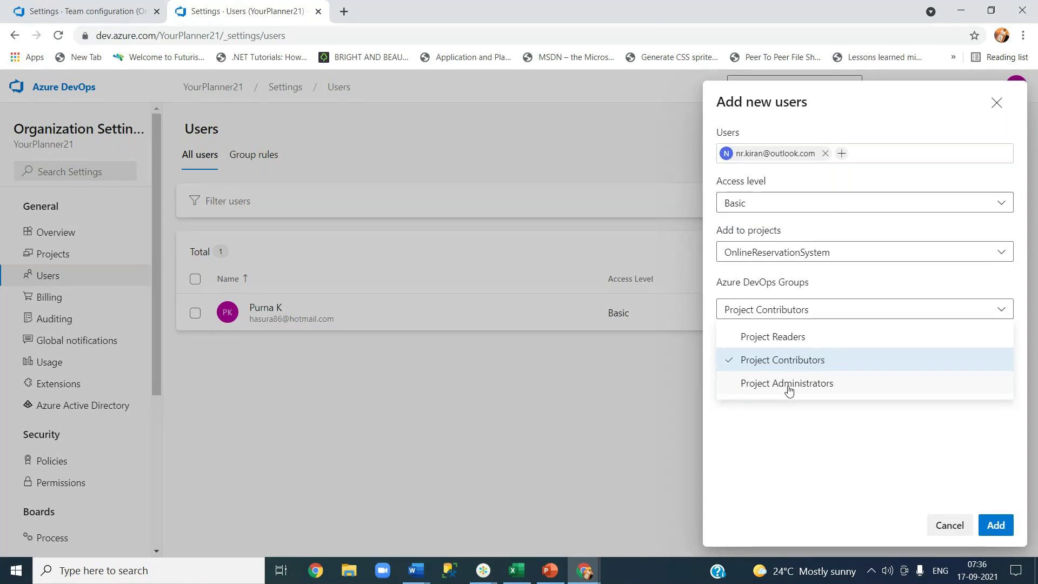
pyautogui.click(786, 363)
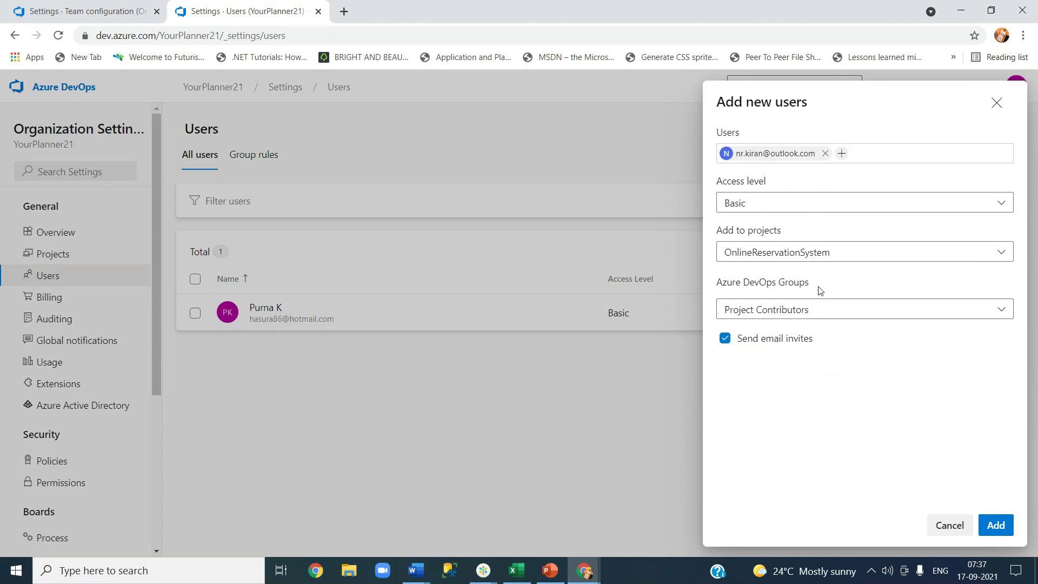
pyautogui.click(995, 527)
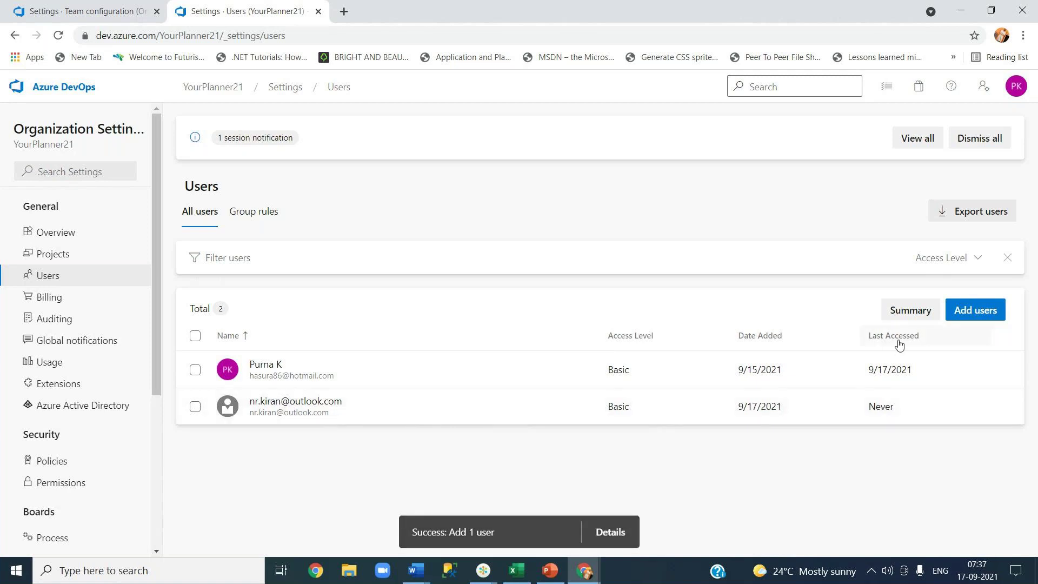
# Start adding a second new user to the organization and paste in that user's e-mail address.
pyautogui.click(584, 570)
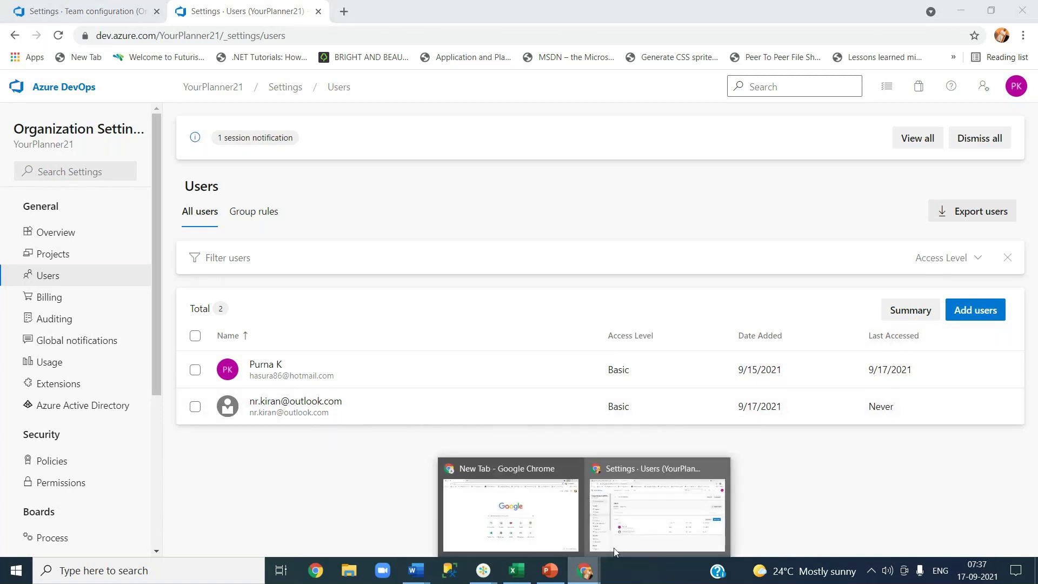
pyautogui.click(615, 549)
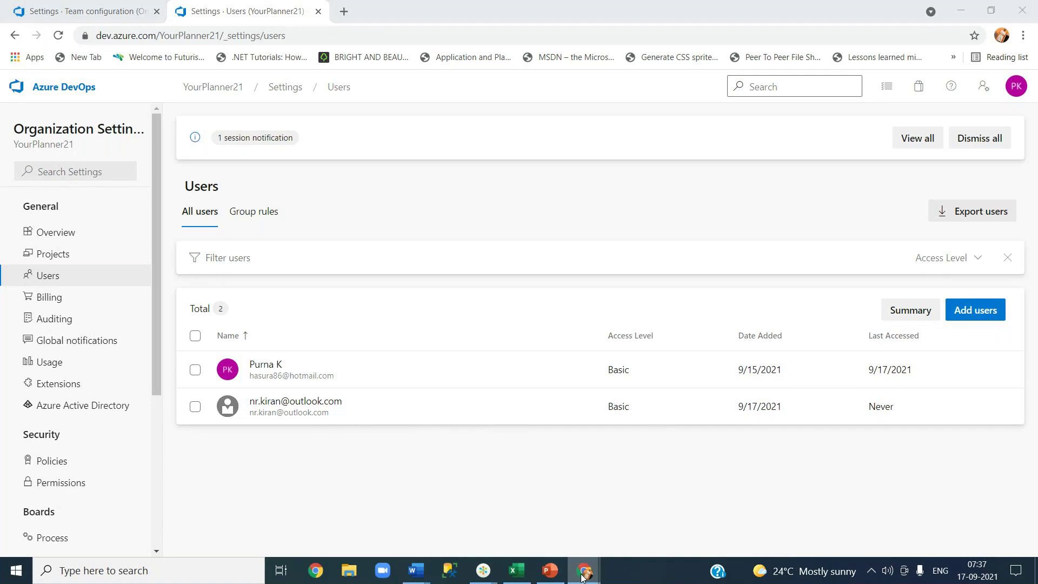
pyautogui.moveTo(483, 570)
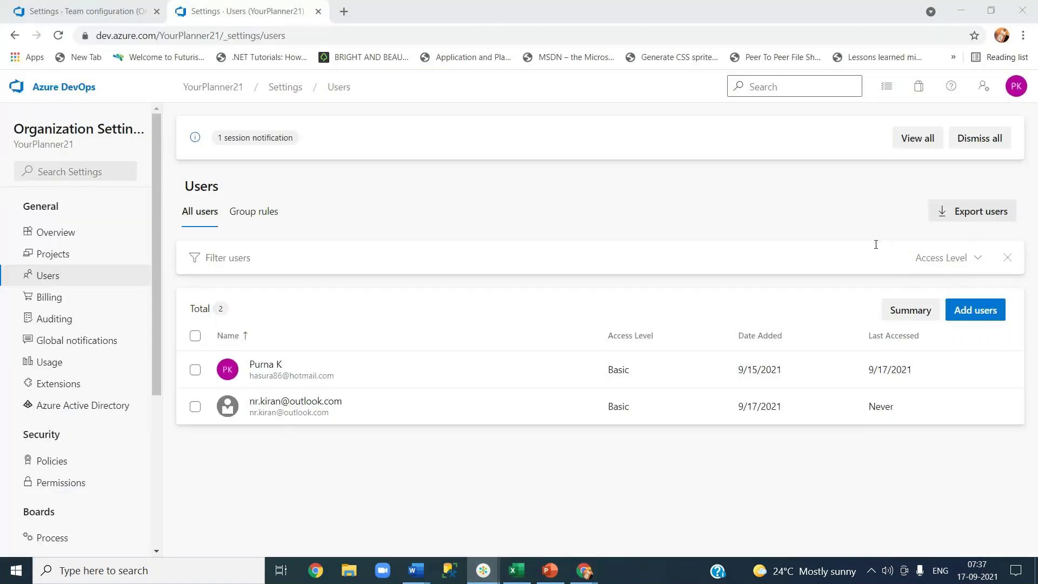
pyautogui.click(871, 373)
pyautogui.click(984, 318)
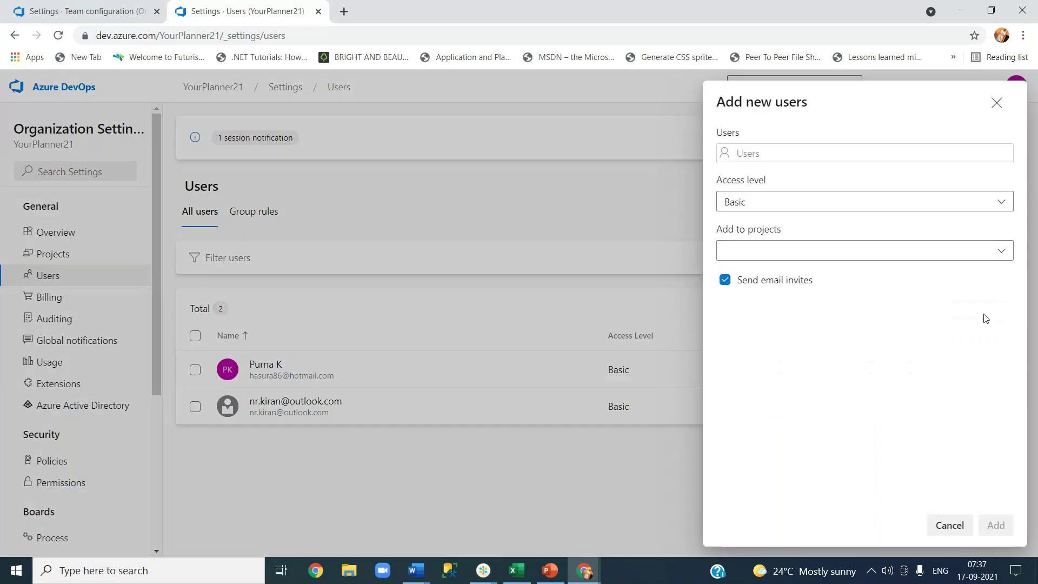
pyautogui.click(820, 155)
pyautogui.hotkey('ctrl', 'v')
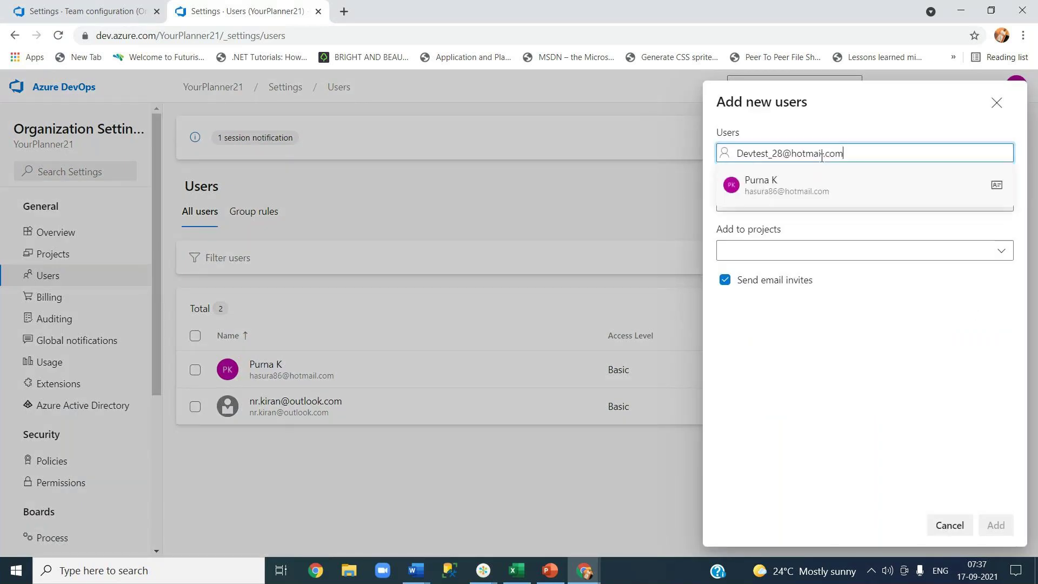
pyautogui.click(773, 180)
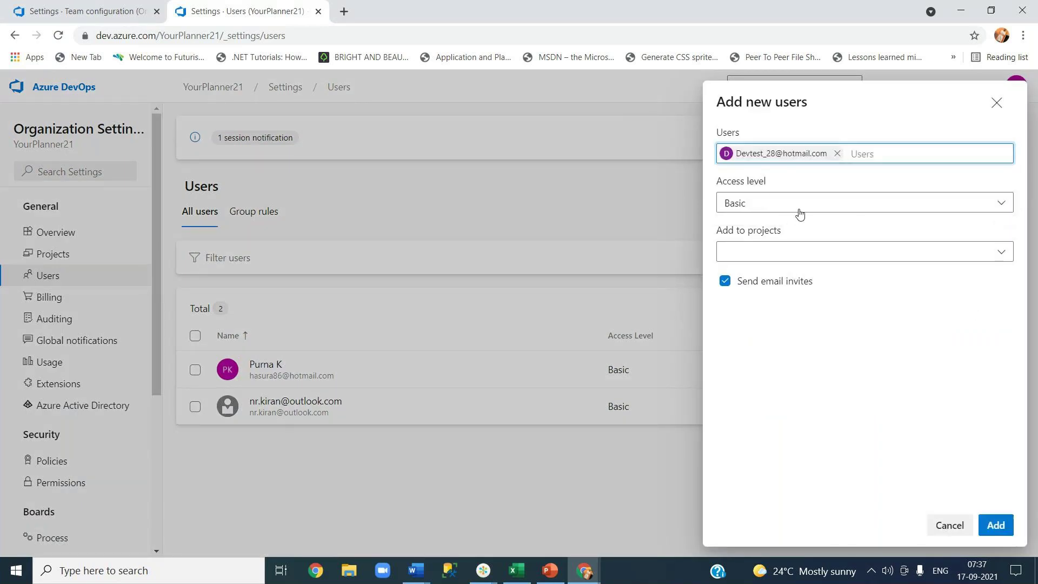
# Assign the second new user to the OnlineReservationSystem project as a Project Contributor with Basic access, and add the user.
pyautogui.click(764, 258)
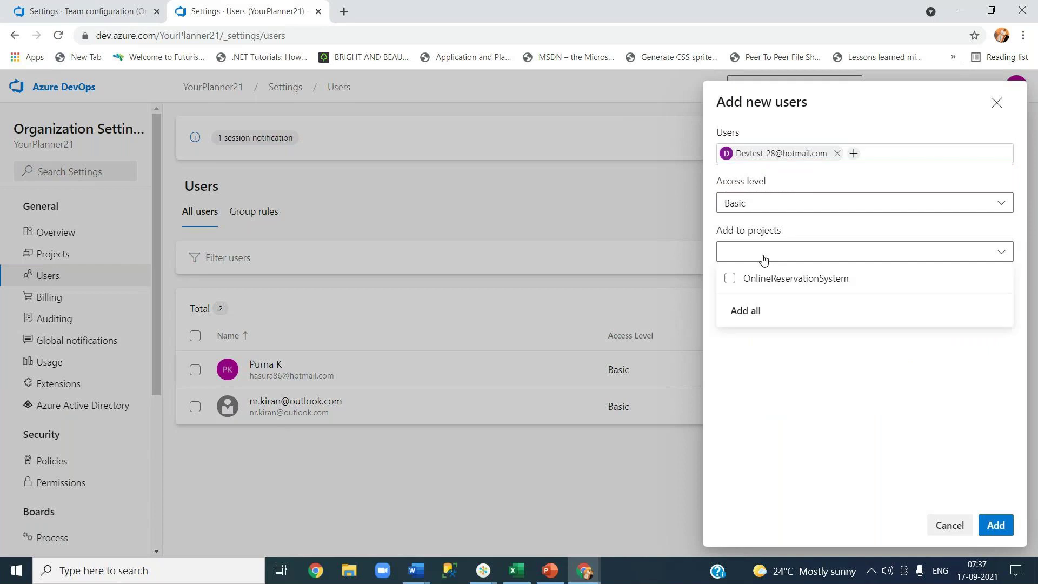
pyautogui.click(758, 283)
pyautogui.click(791, 370)
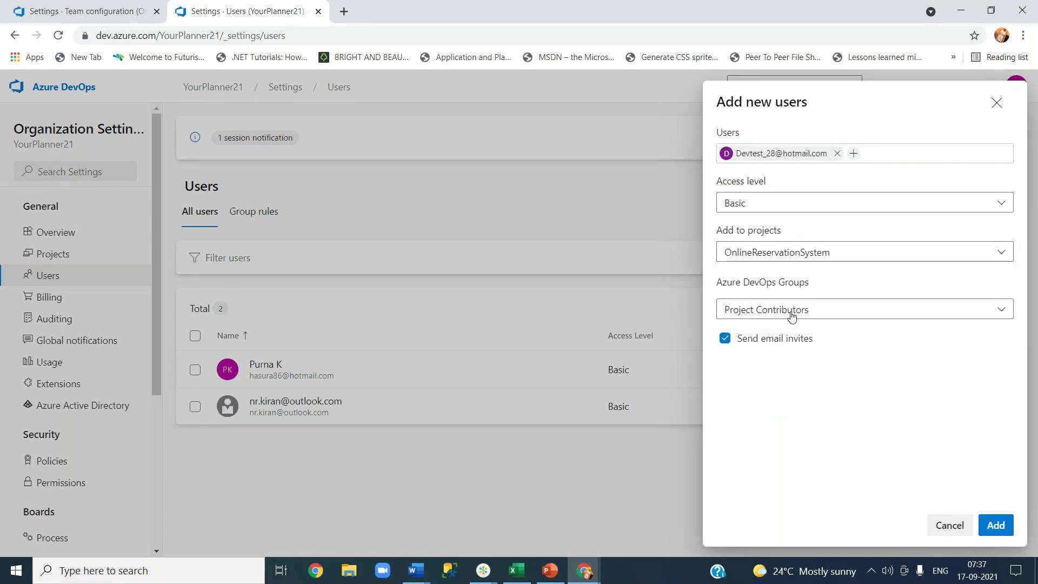
pyautogui.click(994, 526)
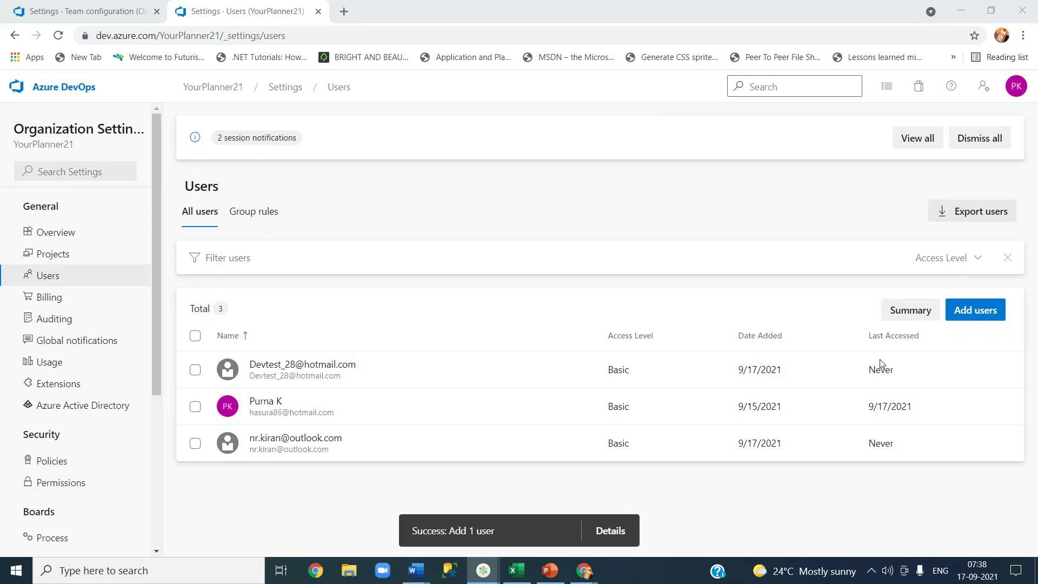
# Start adding a third new user to the organization and paste in that user's e-mail address.
pyautogui.hotkey('alt', 'Tab')
pyautogui.click(976, 309)
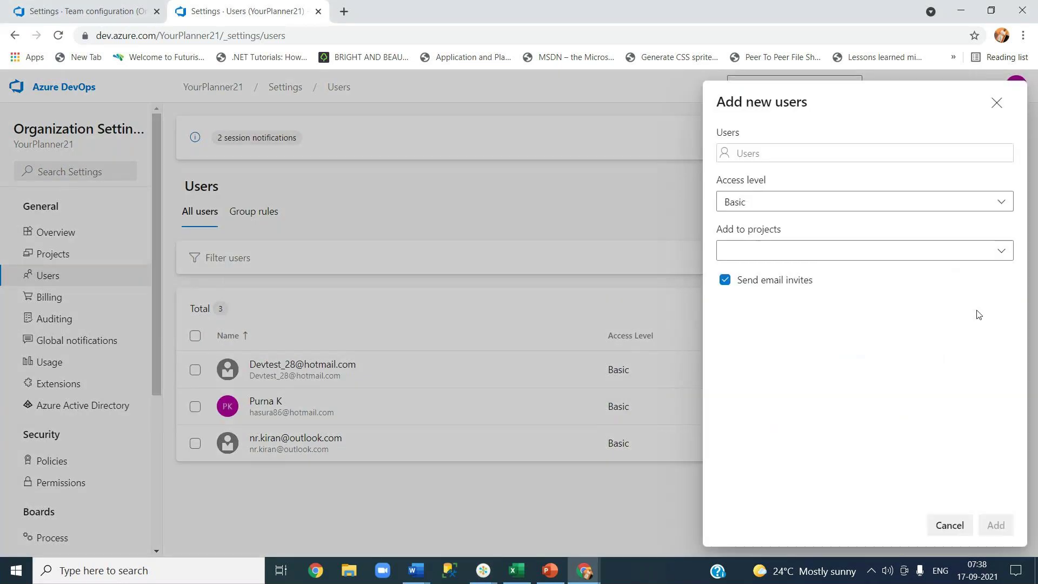
pyautogui.click(813, 152)
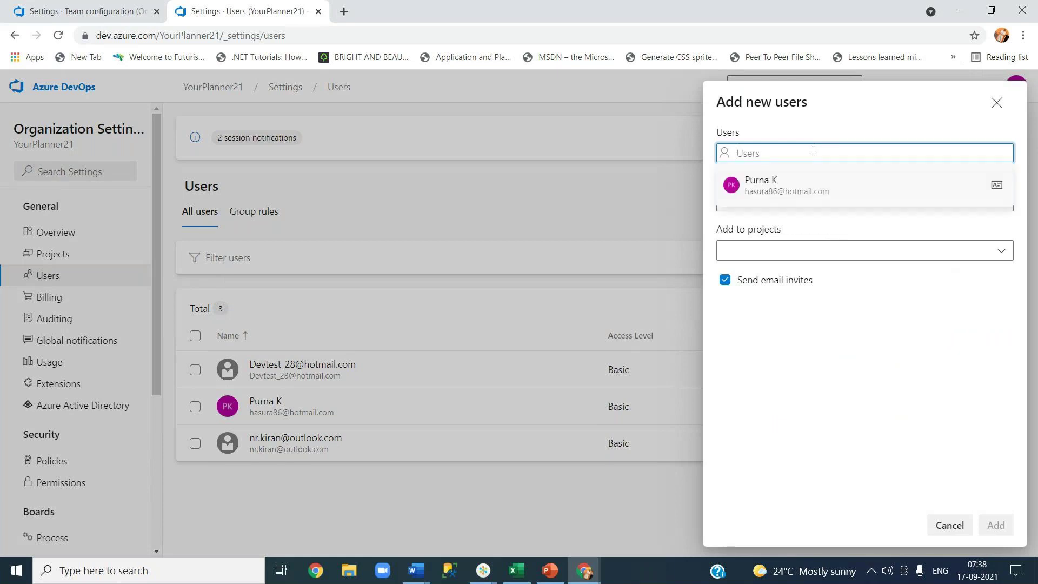
pyautogui.hotkey('ctrl', 'v')
pyautogui.click(786, 178)
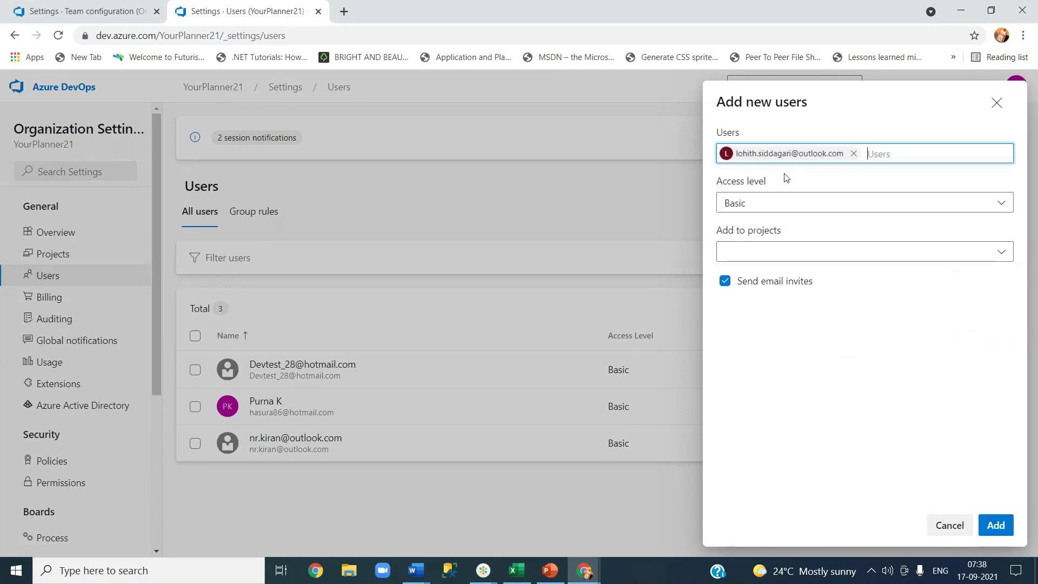
# Assign the third new user to the OnlineReservationSystem project as a Project Contributor with Basic access, and add the user.
pyautogui.click(833, 255)
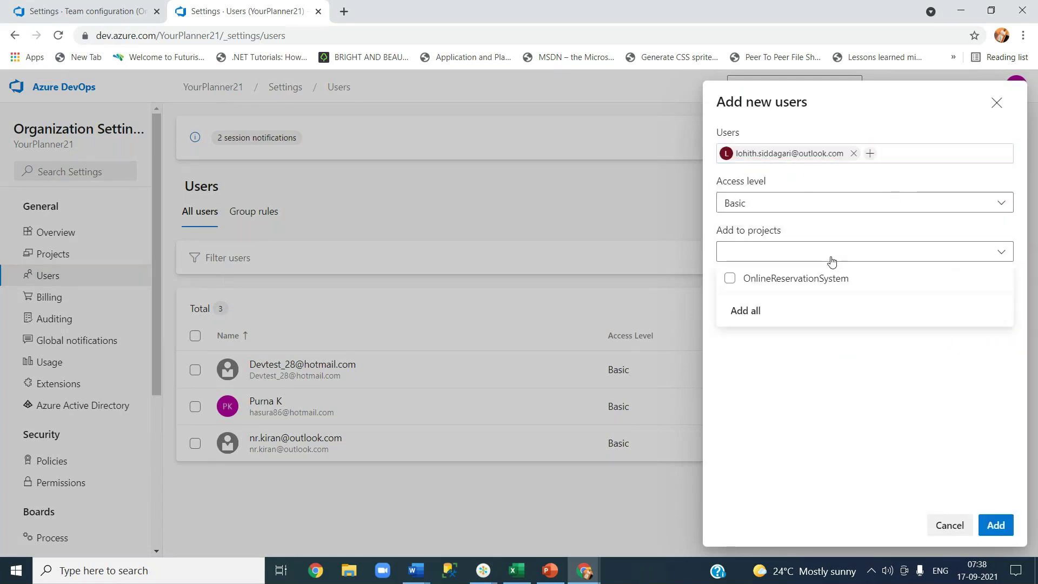
pyautogui.click(730, 279)
pyautogui.click(784, 401)
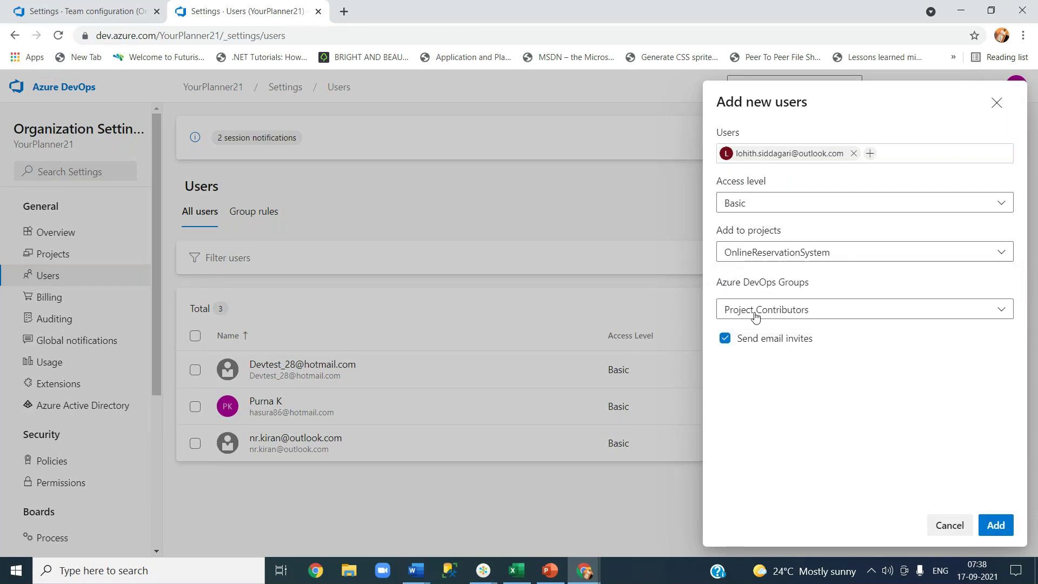
pyautogui.click(994, 525)
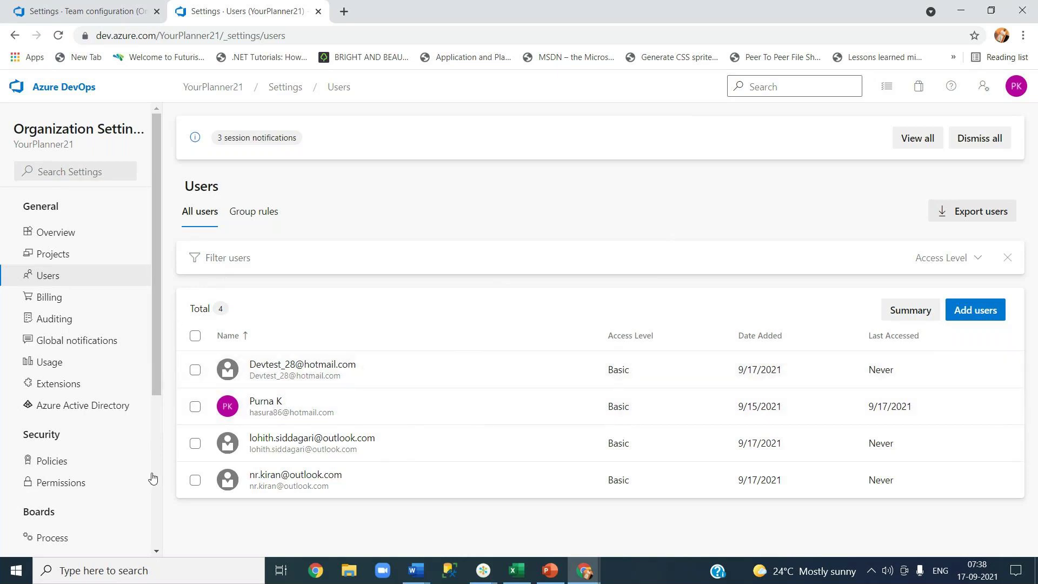
# Go to the OnlineReservationSystem project's settings and open the DB Dev team's member list.
pyautogui.click(203, 88)
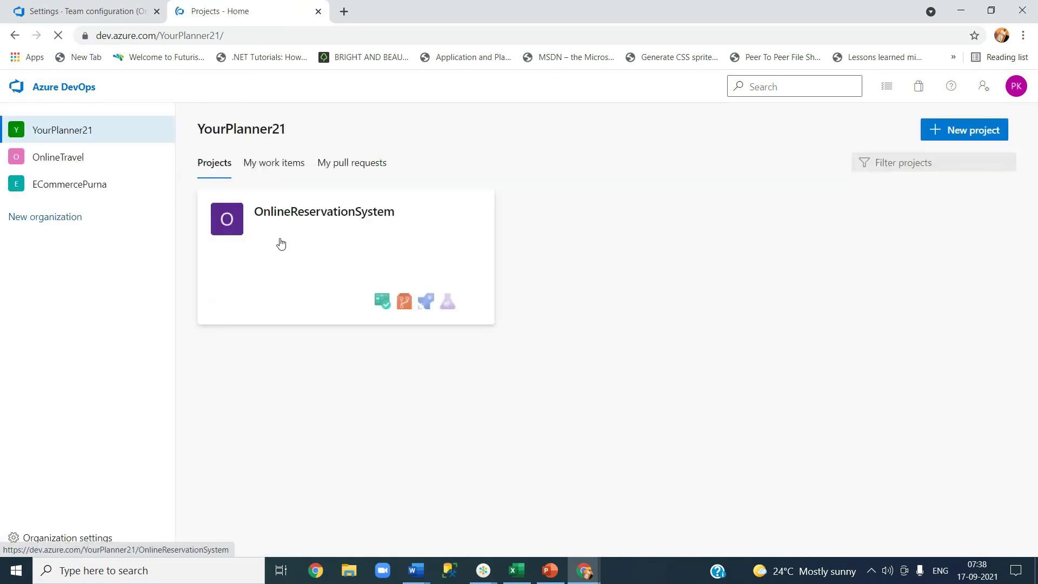
pyautogui.click(296, 218)
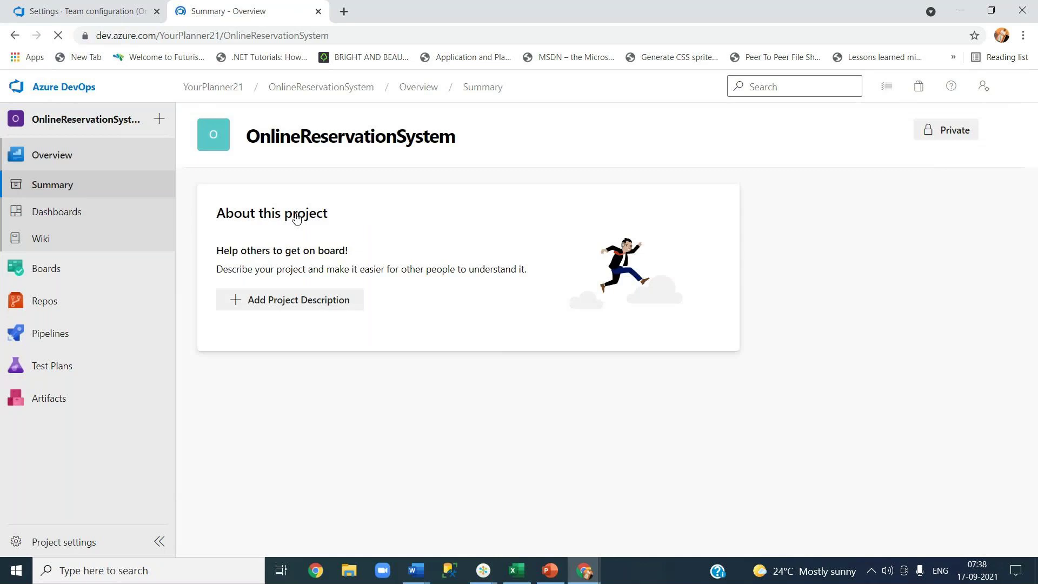
pyautogui.click(72, 543)
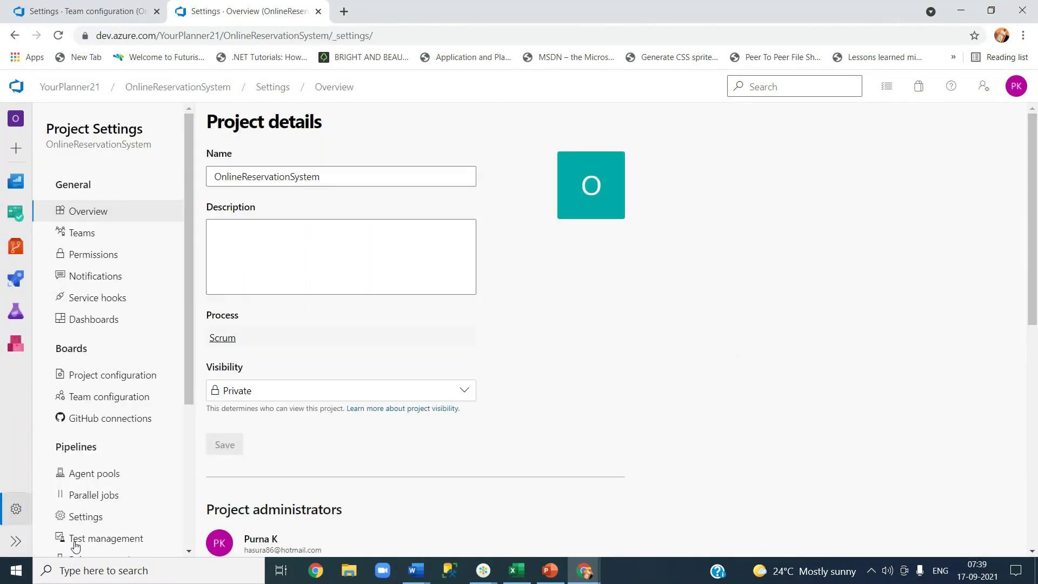
pyautogui.click(84, 238)
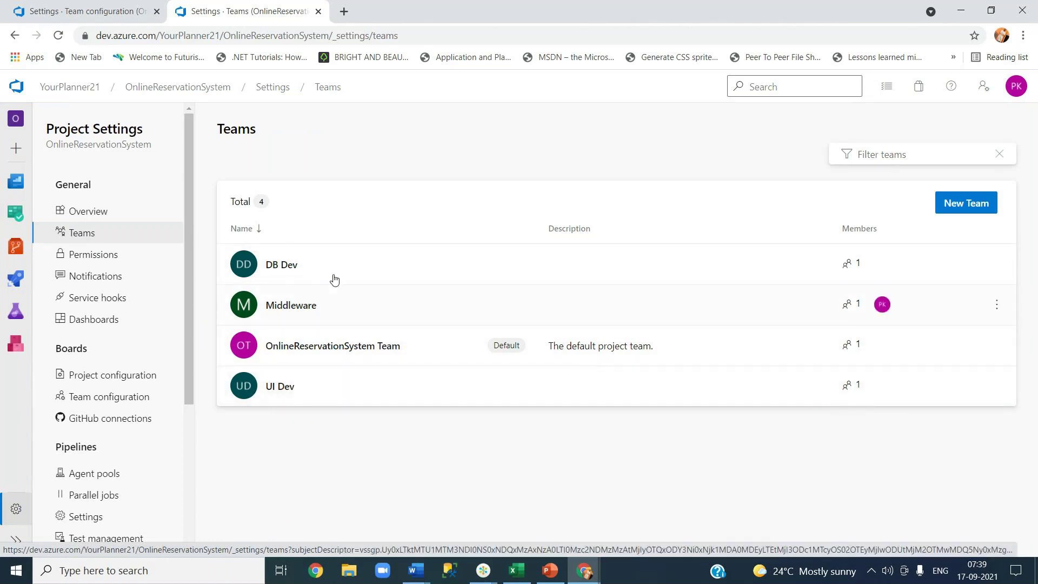
pyautogui.click(282, 266)
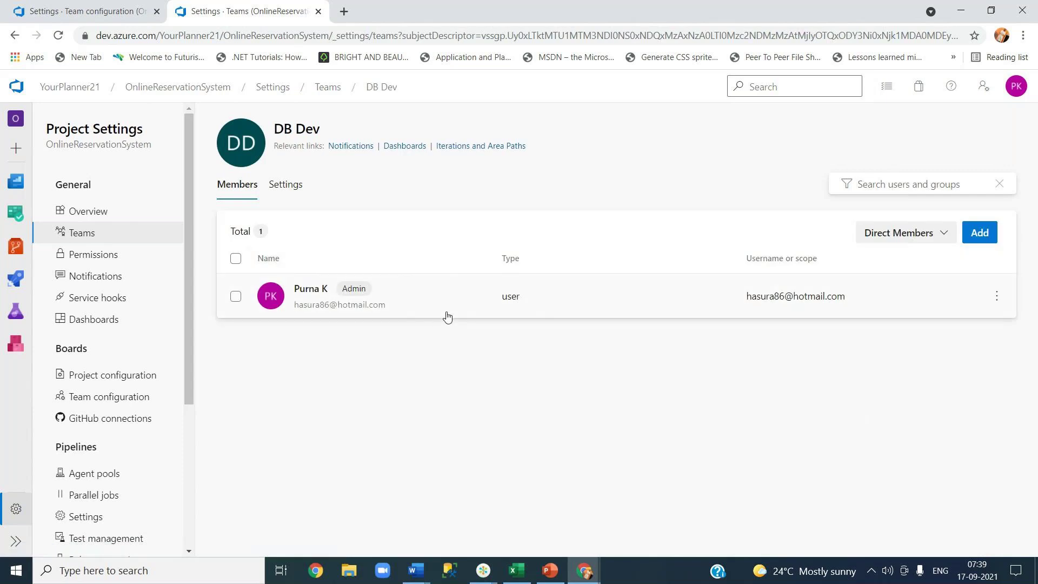
# Try to invite the third new user to the DB Dev team by e-mail address and by name, and cancel the invitation.
pyautogui.click(977, 240)
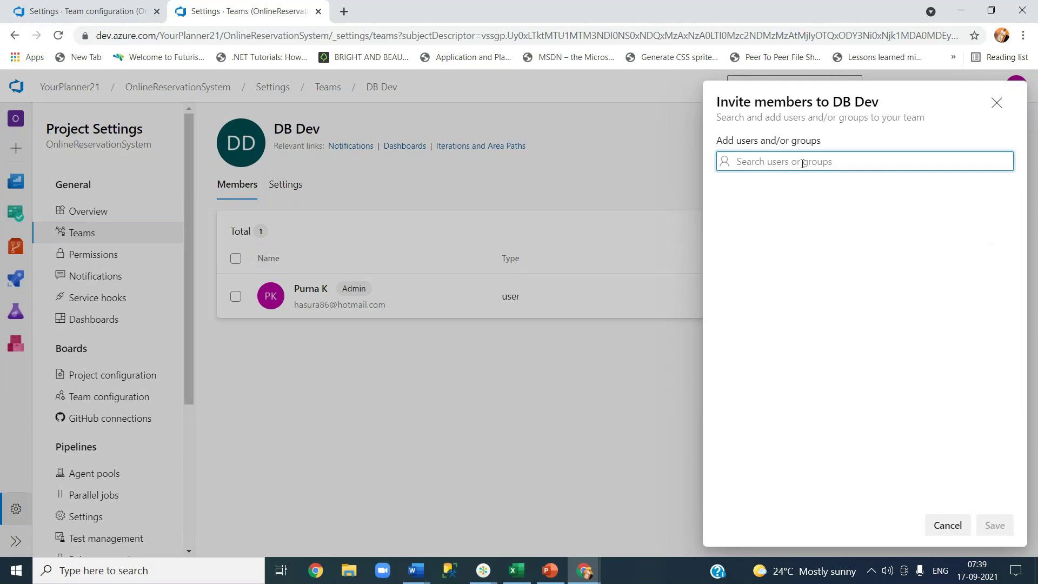
pyautogui.hotkey('ctrl', 'v')
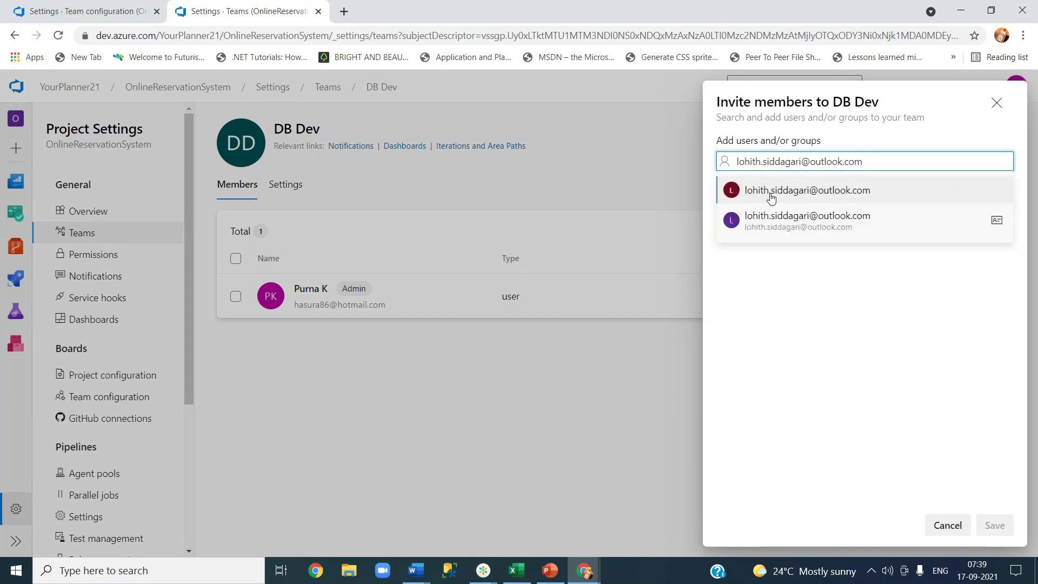
pyautogui.click(784, 226)
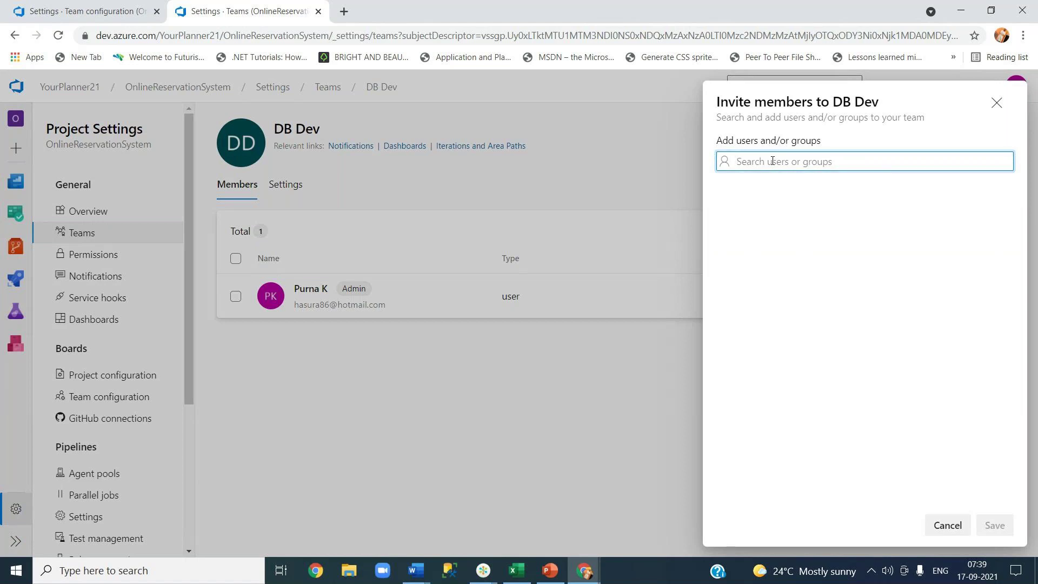
pyautogui.hotkey('ctrl', 'v')
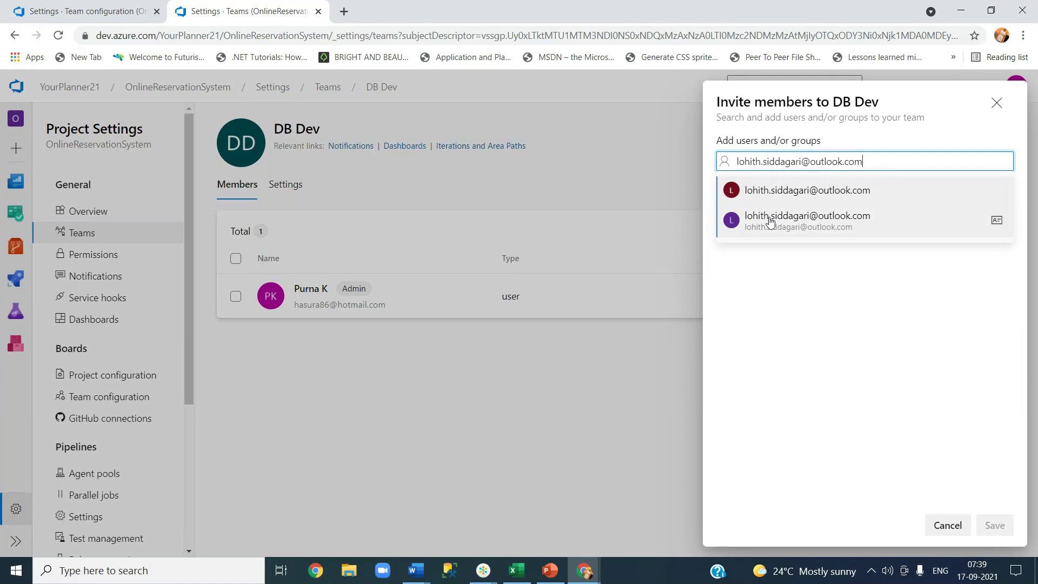
pyautogui.click(770, 222)
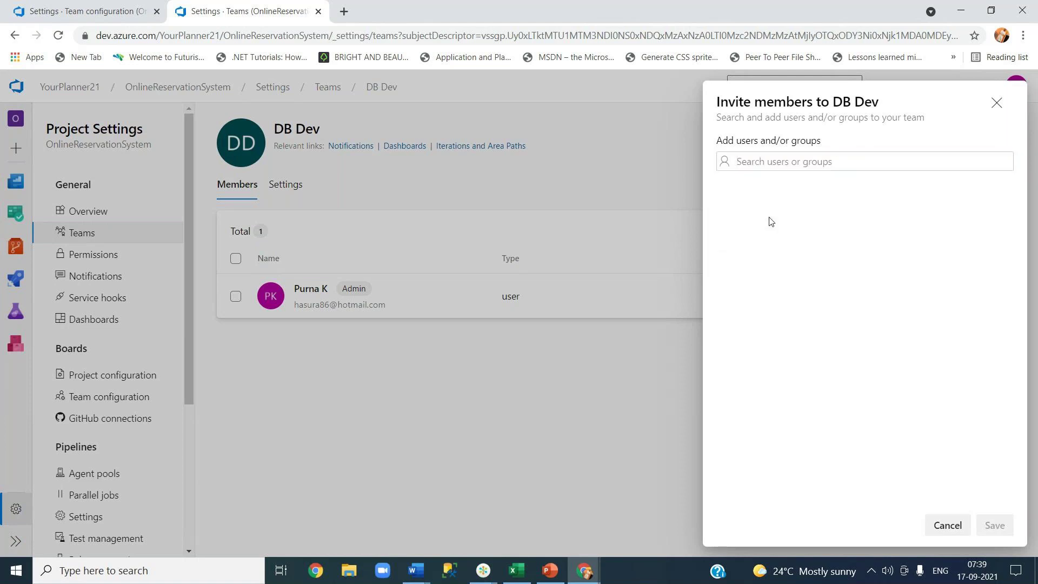
pyautogui.click(765, 161)
pyautogui.write('lohi')
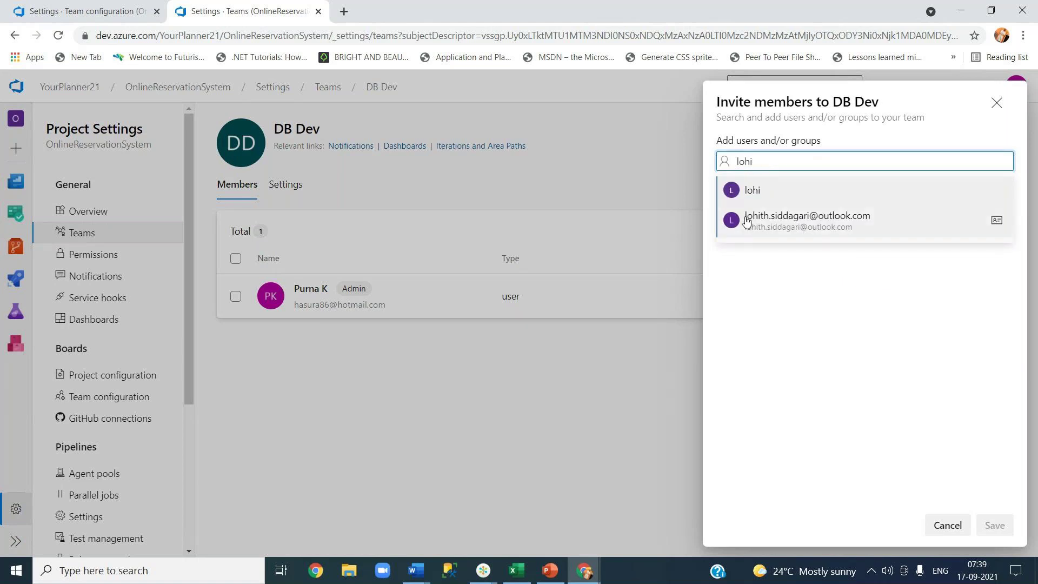
pyautogui.click(746, 220)
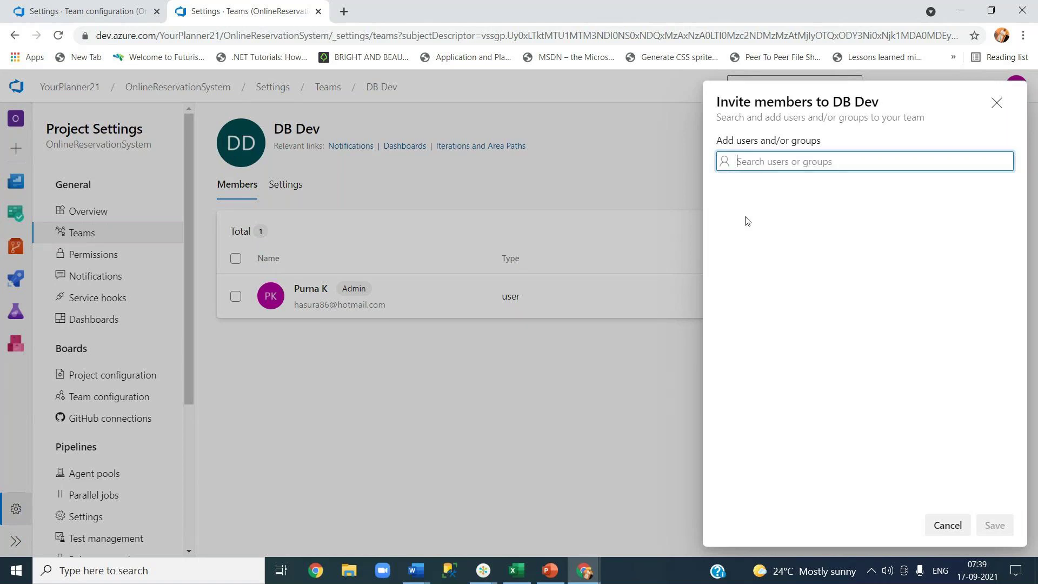
pyautogui.click(941, 528)
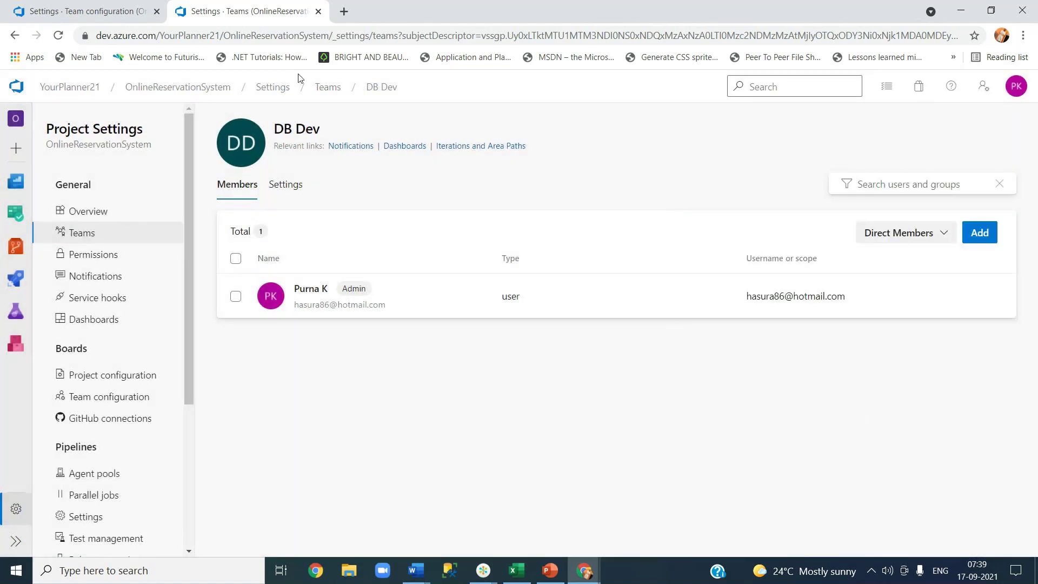
# Reload the DB Dev team page and try again to invite the same user by searching for the name.
pyautogui.click(59, 37)
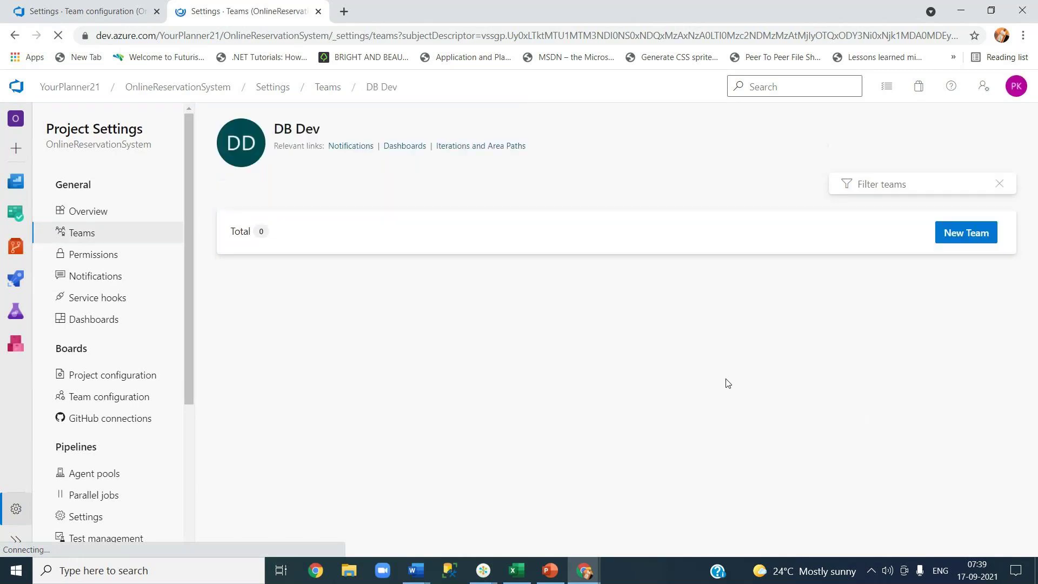
pyautogui.click(975, 241)
pyautogui.write('lo')
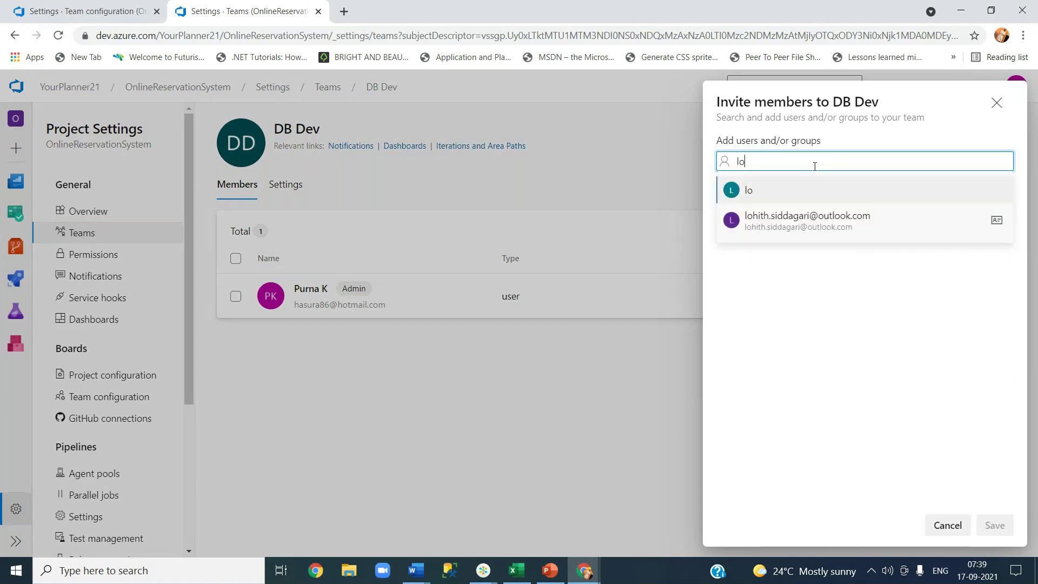
pyautogui.click(725, 220)
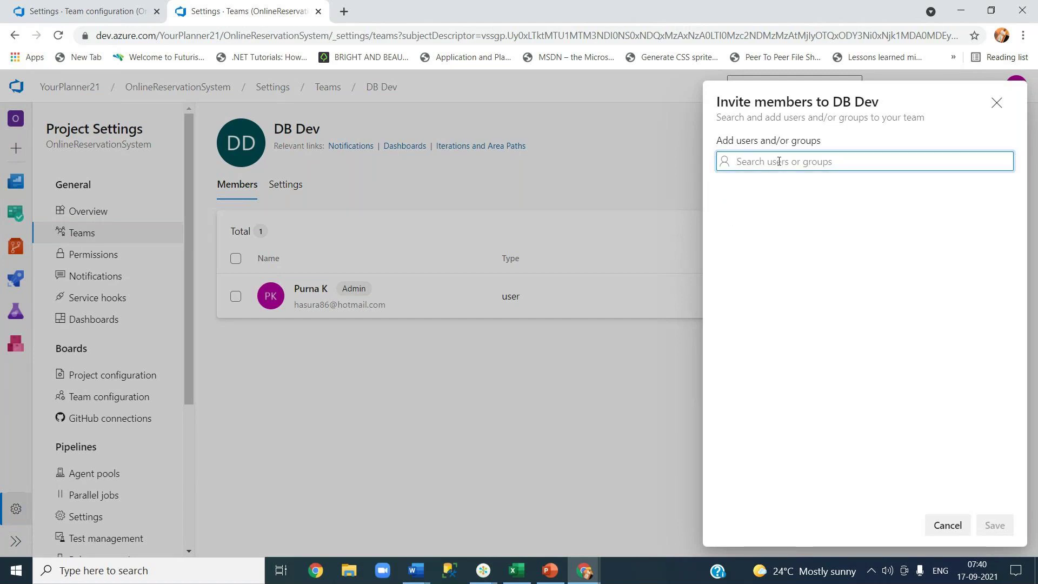
# Try to invite the second new user to the DB Dev team by searching for "d", and close the invitation.
pyautogui.write('d')
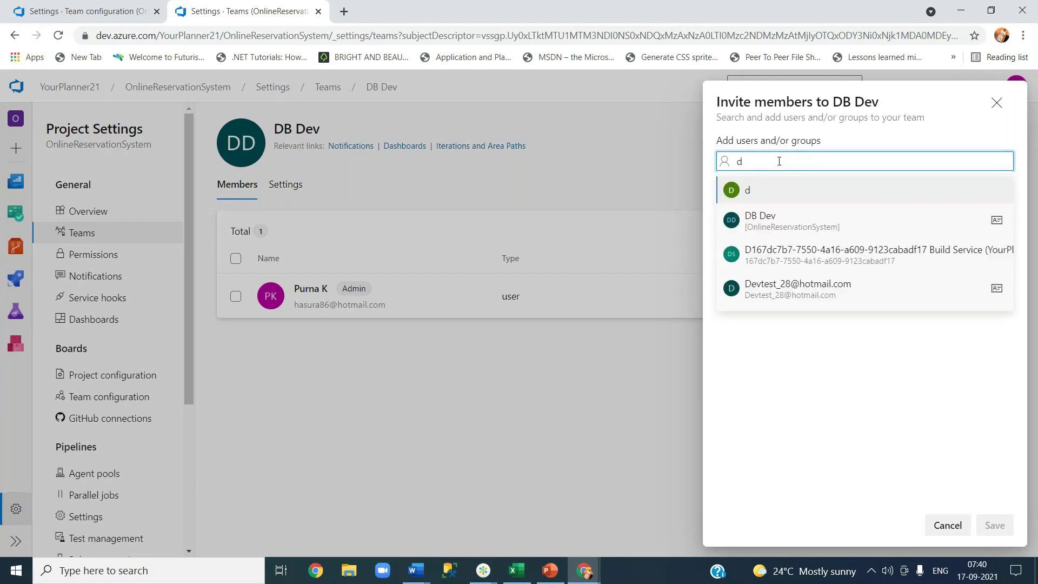
pyautogui.click(788, 291)
pyautogui.click(788, 291)
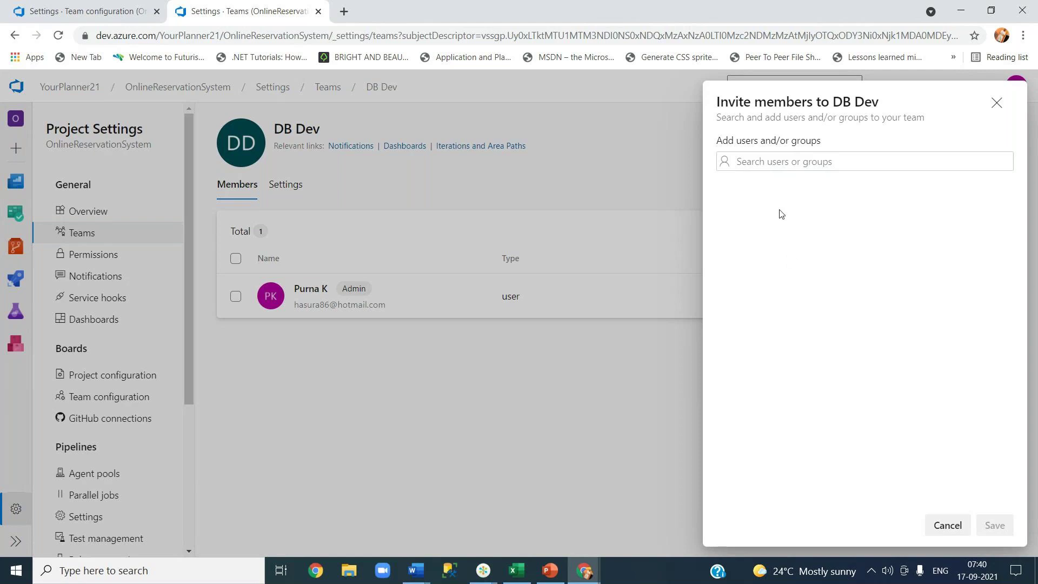
pyautogui.click(1000, 104)
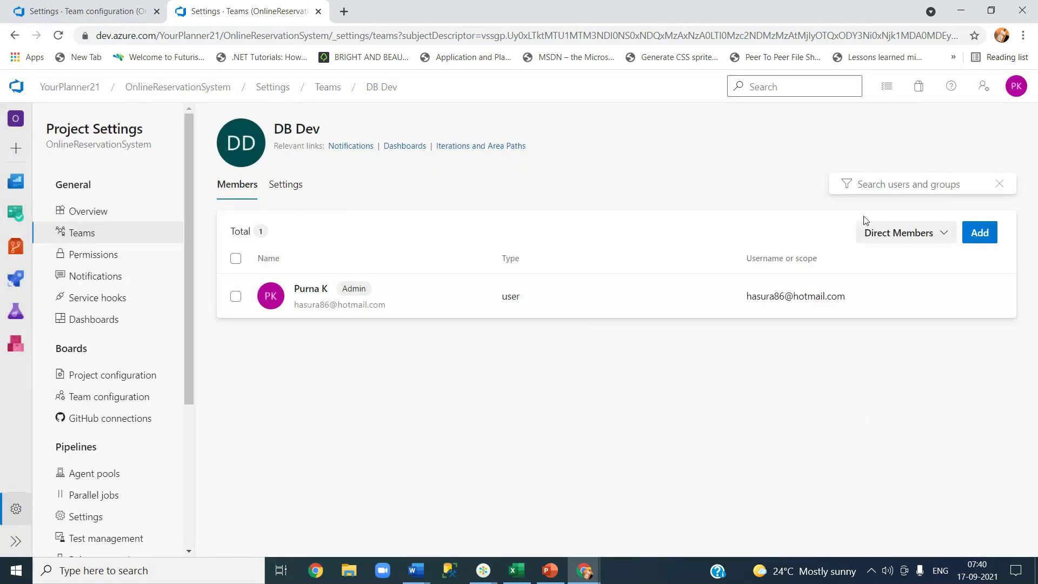
pyautogui.click(869, 182)
pyautogui.write('d')
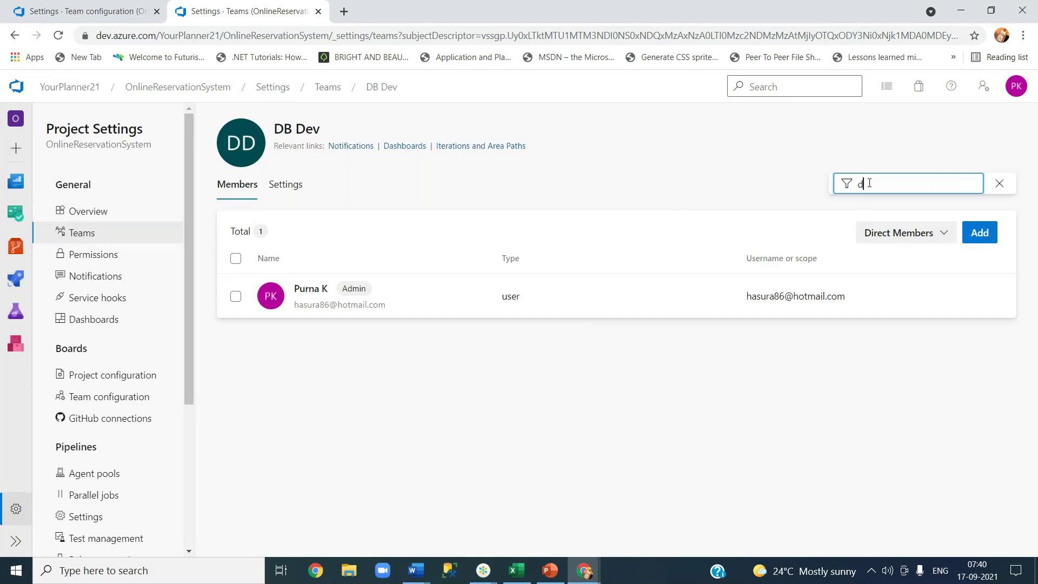
pyautogui.write('b')
pyautogui.press('BackSpace')
pyautogui.press('BackSpace')
pyautogui.click(933, 358)
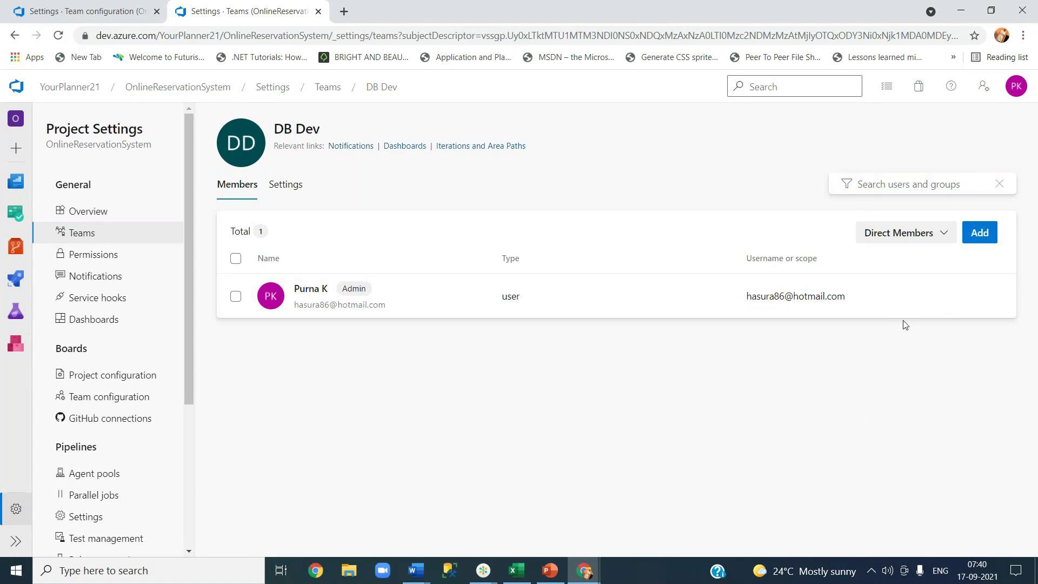
# Try to invite a user to the DB Dev team by searching for "lo" and choosing the matching account, and cancel the invitation.
pyautogui.click(977, 234)
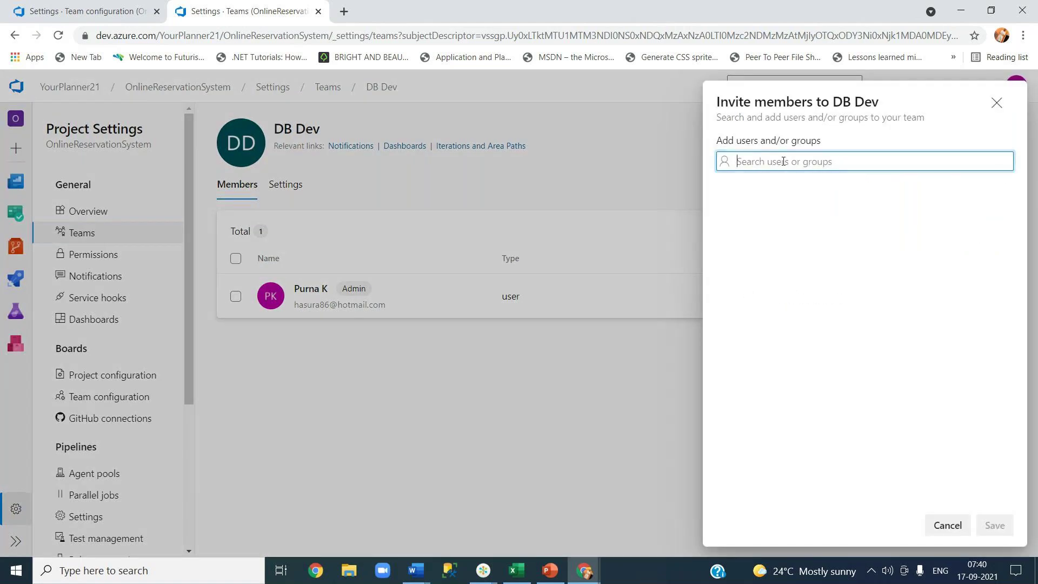
pyautogui.write('lo')
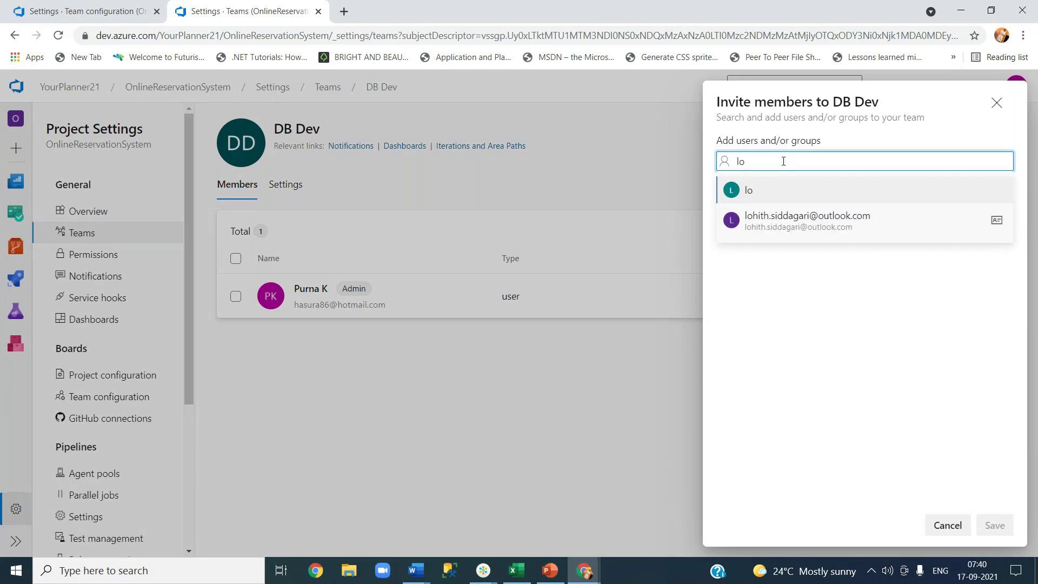
pyautogui.click(997, 220)
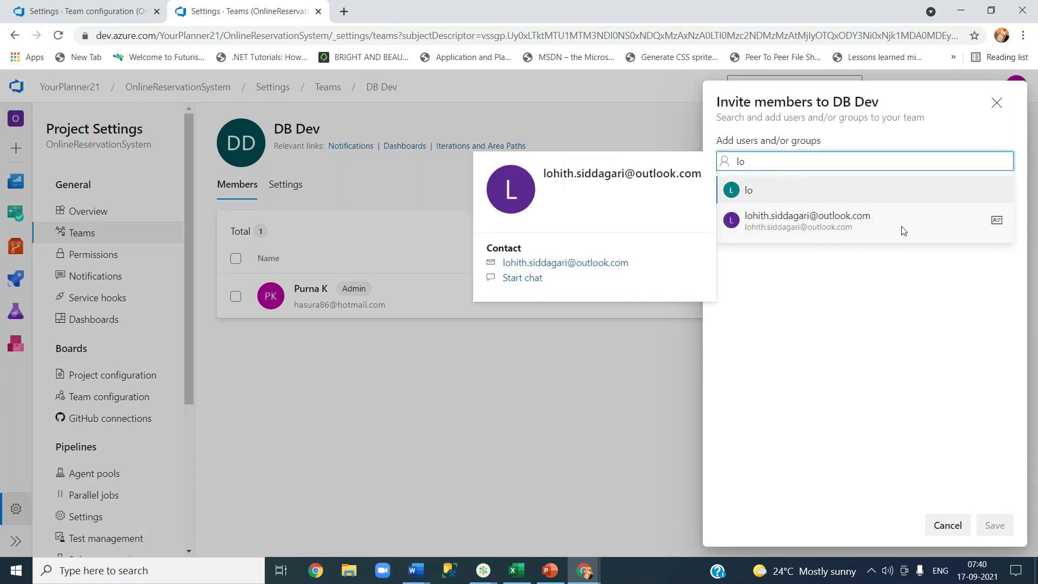
pyautogui.click(756, 229)
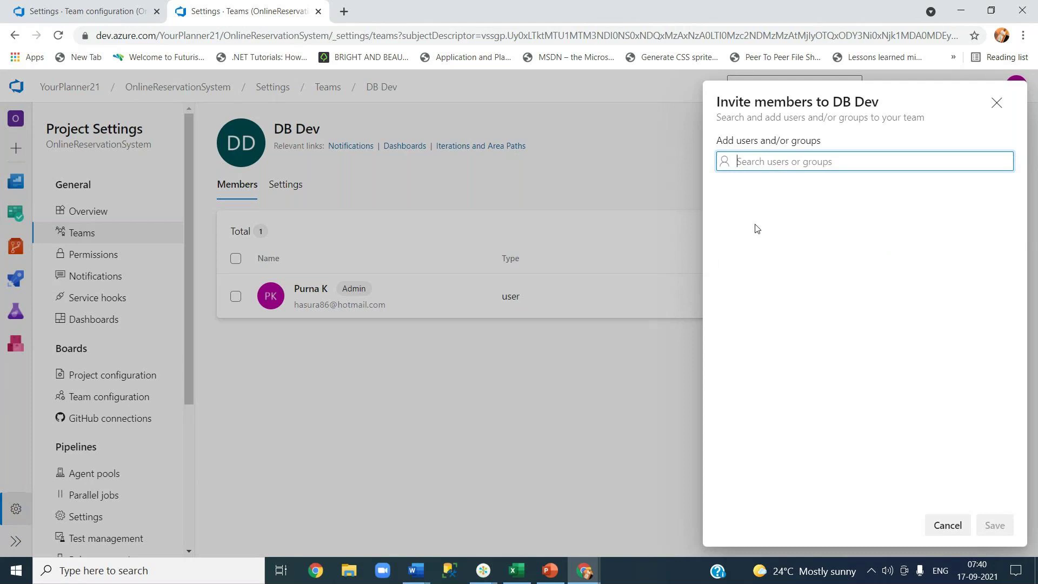
pyautogui.click(948, 525)
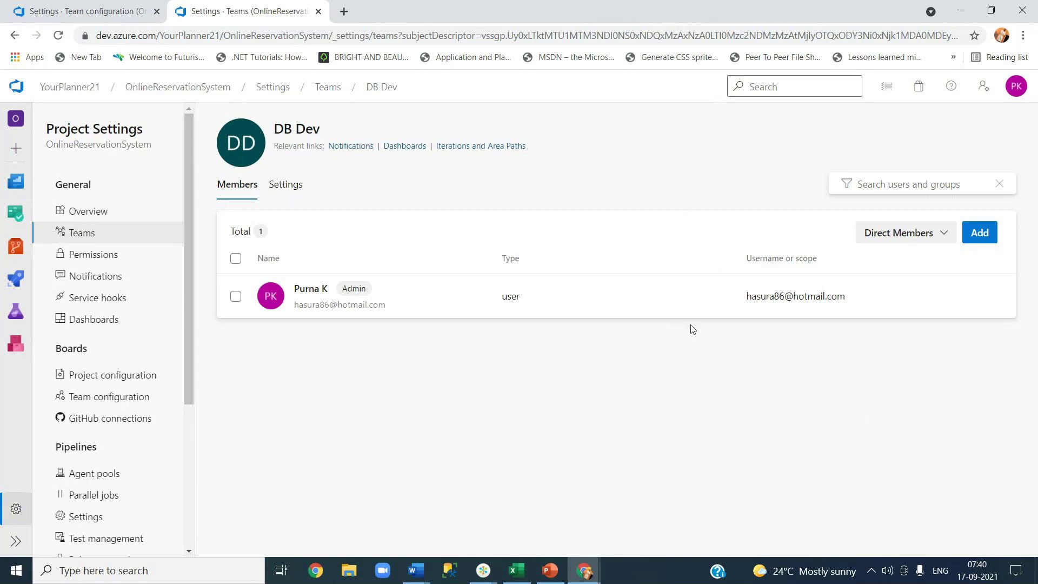
# Sign out of the current Microsoft account and replace the signed-out page with a new browser tab.
pyautogui.click(1016, 93)
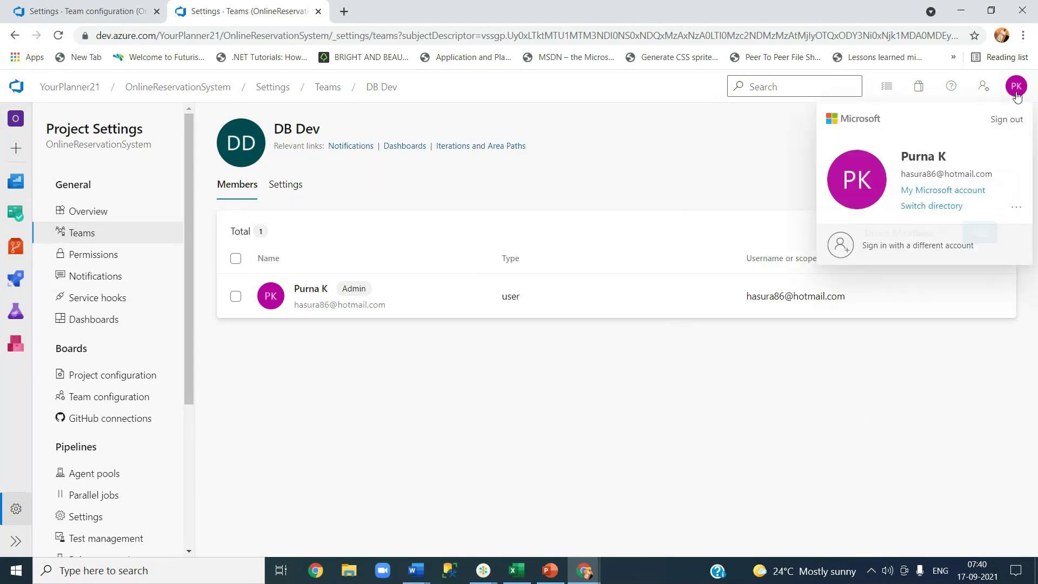
pyautogui.click(1011, 121)
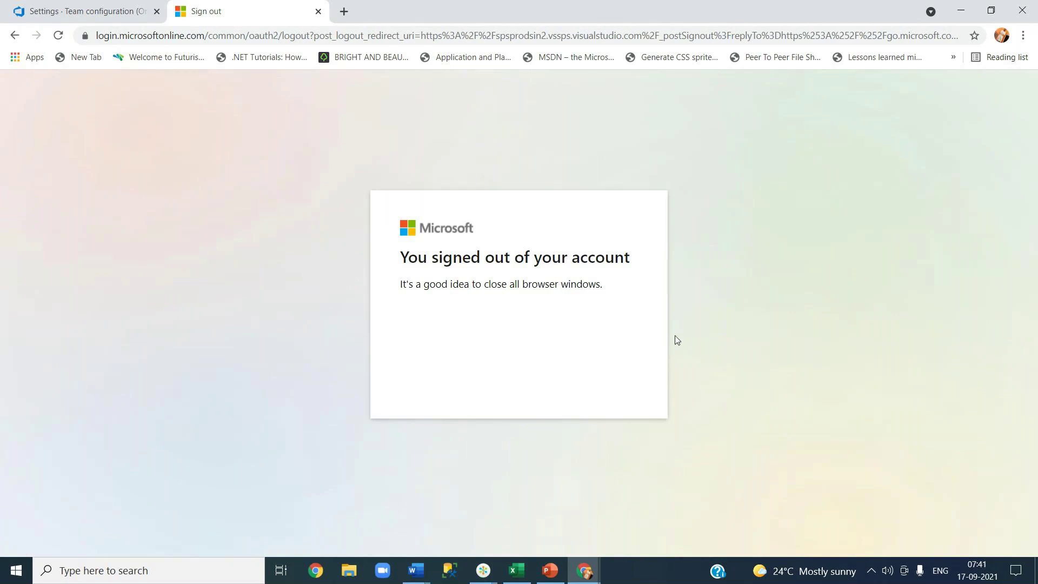
pyautogui.click(464, 36)
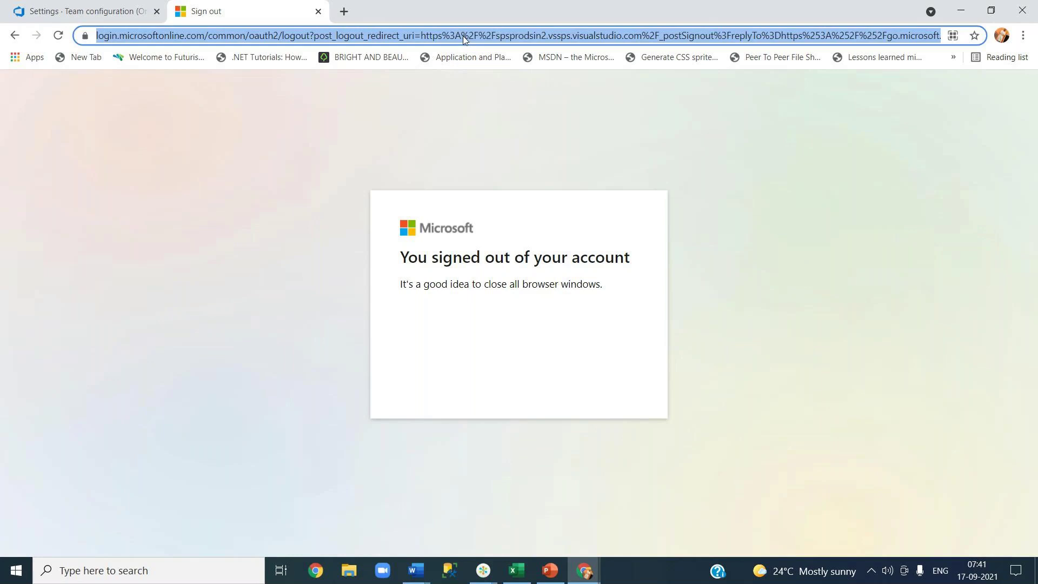
pyautogui.write('d')
pyautogui.click(344, 11)
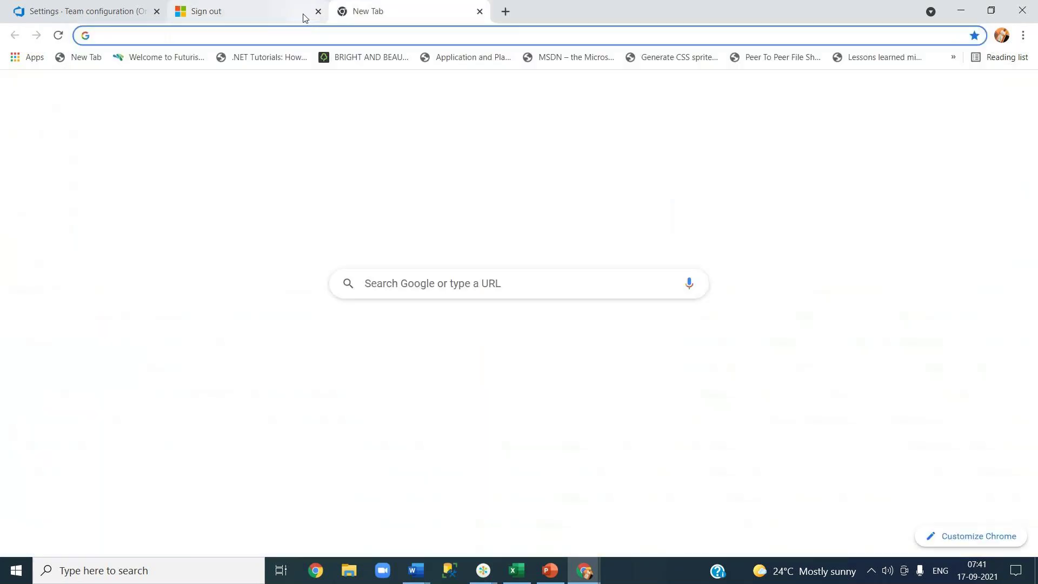
pyautogui.click(304, 18)
pyautogui.click(318, 11)
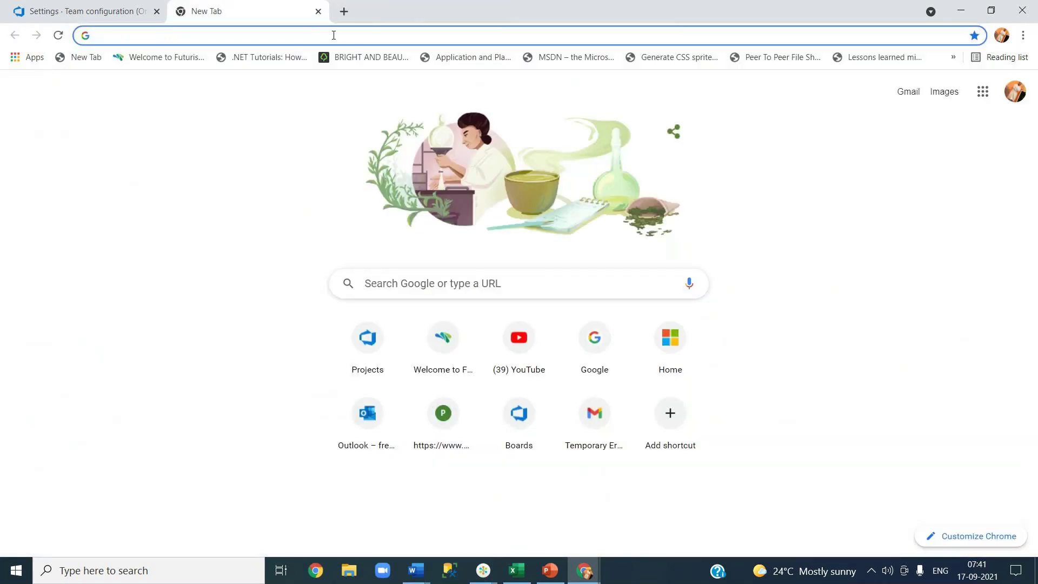
# Load azure.microsoft.com/en-us/services/devops/?nav=min as the only open page and sign in to Azure DevOps.
pyautogui.write('devops/?nav=min')
pyautogui.press('Return')
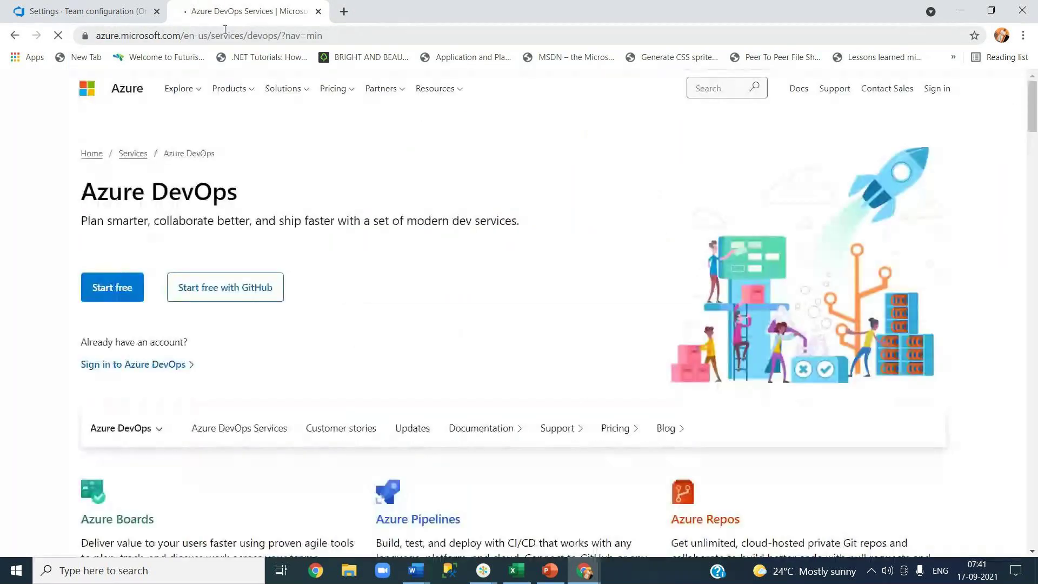
pyautogui.click(156, 11)
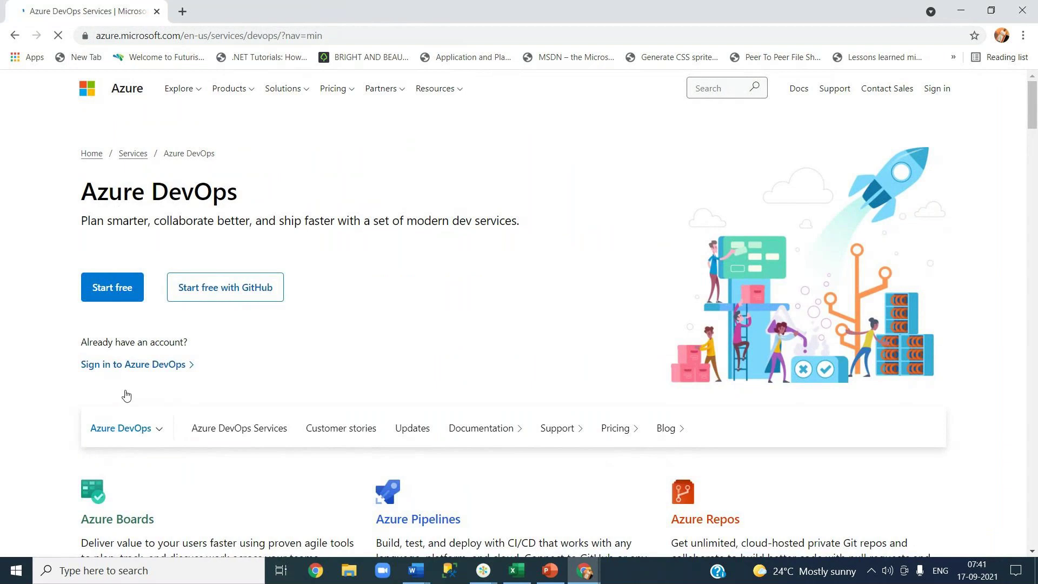
pyautogui.click(130, 369)
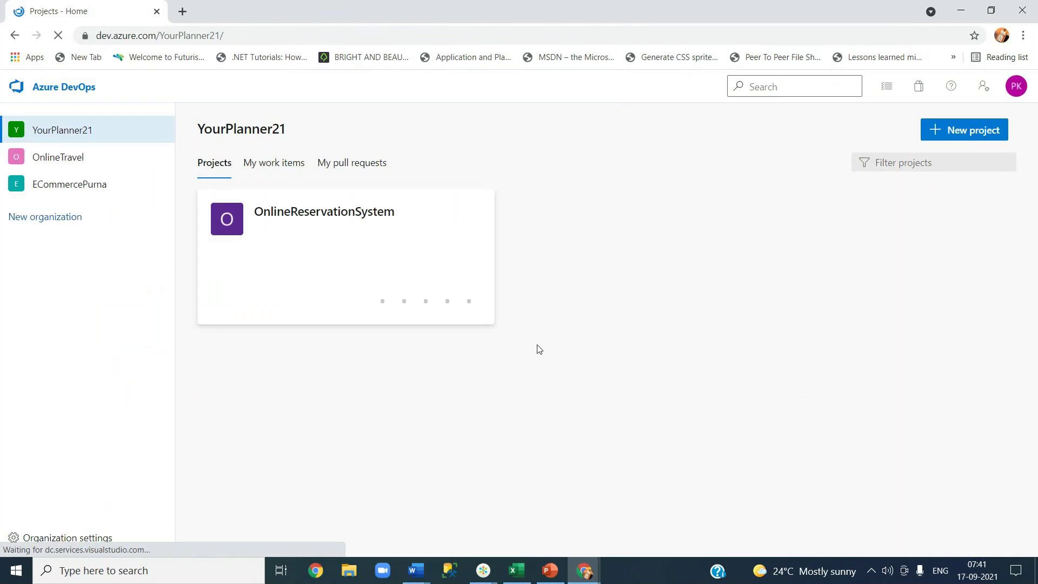
# Open the OnlineReservationSystem project's settings and go to the DB Dev team's member list.
pyautogui.click(360, 218)
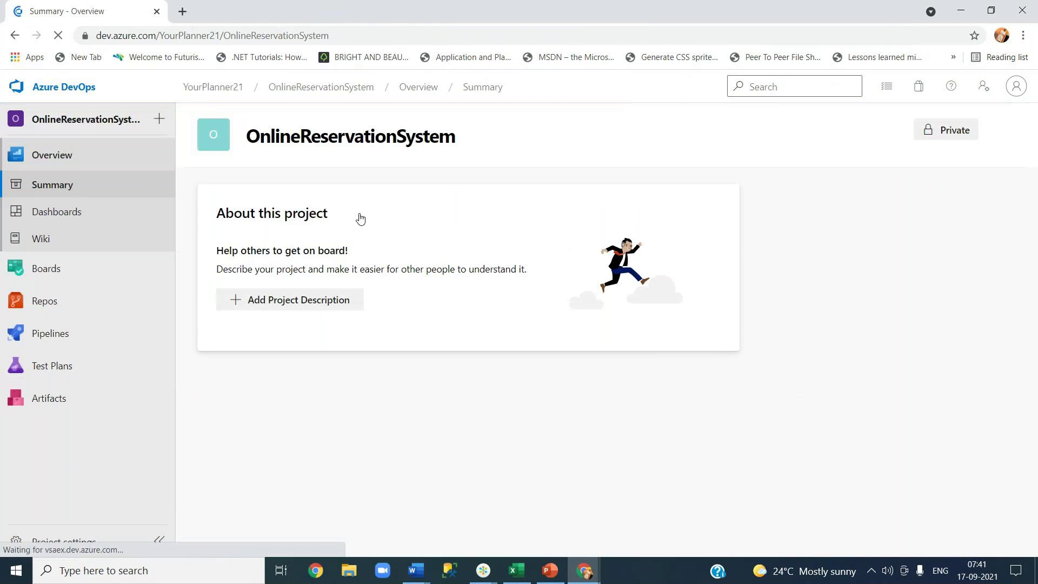
pyautogui.click(91, 543)
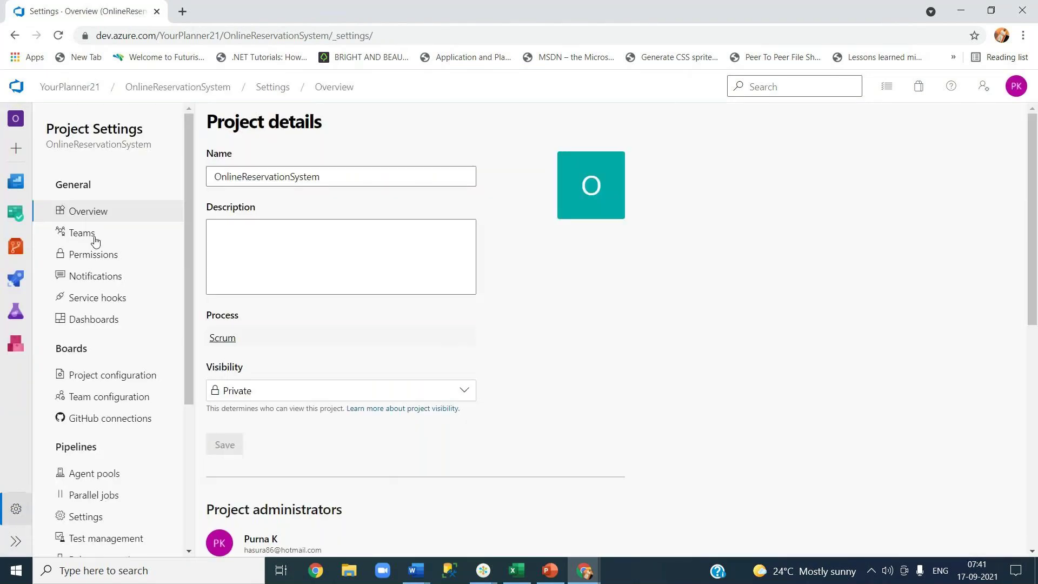
pyautogui.click(94, 238)
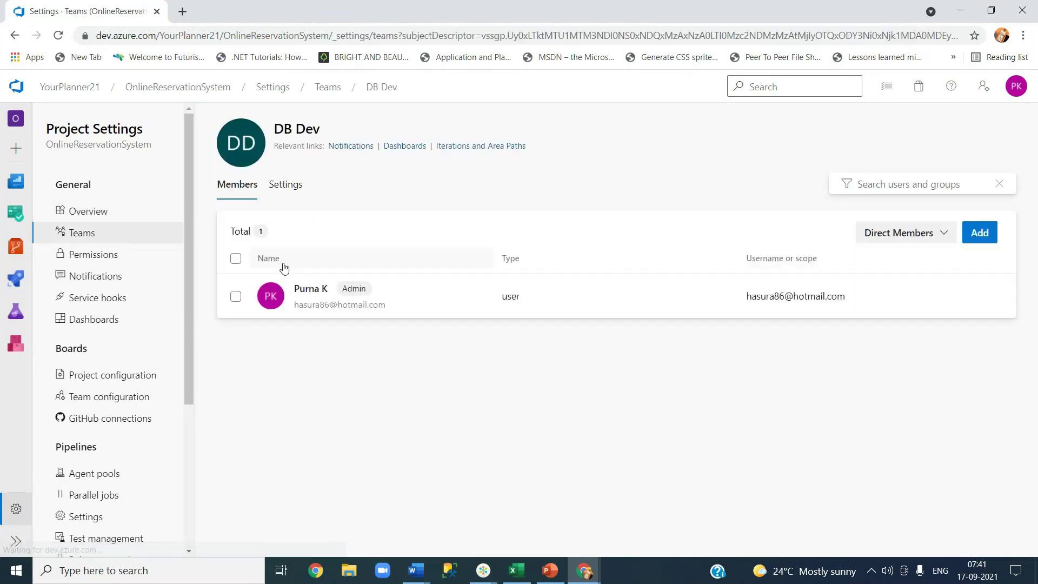
# Start inviting members to the DB Dev team, search for users with "l", and clear the search.
pyautogui.click(981, 233)
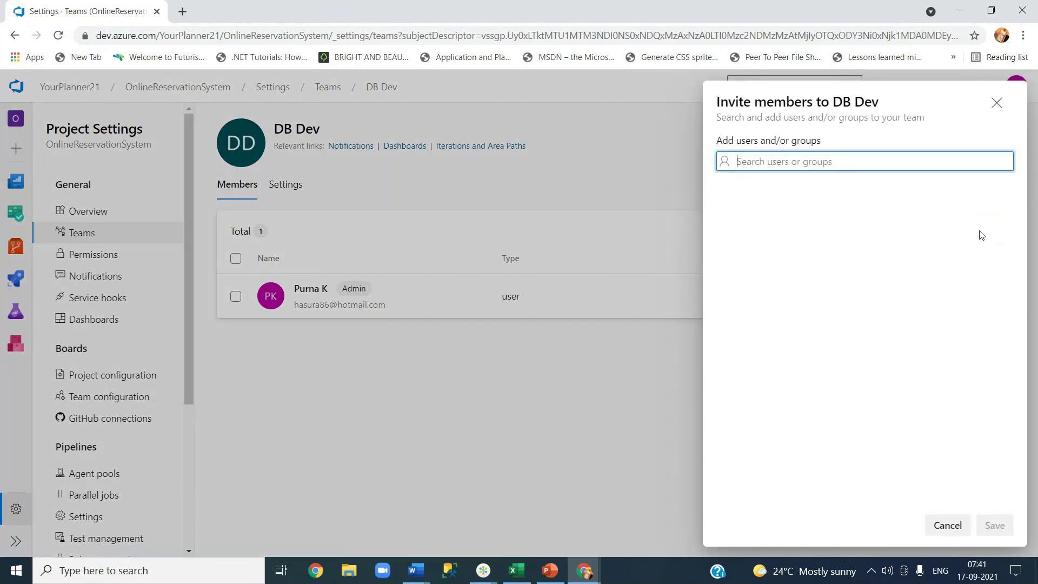
pyautogui.write('l')
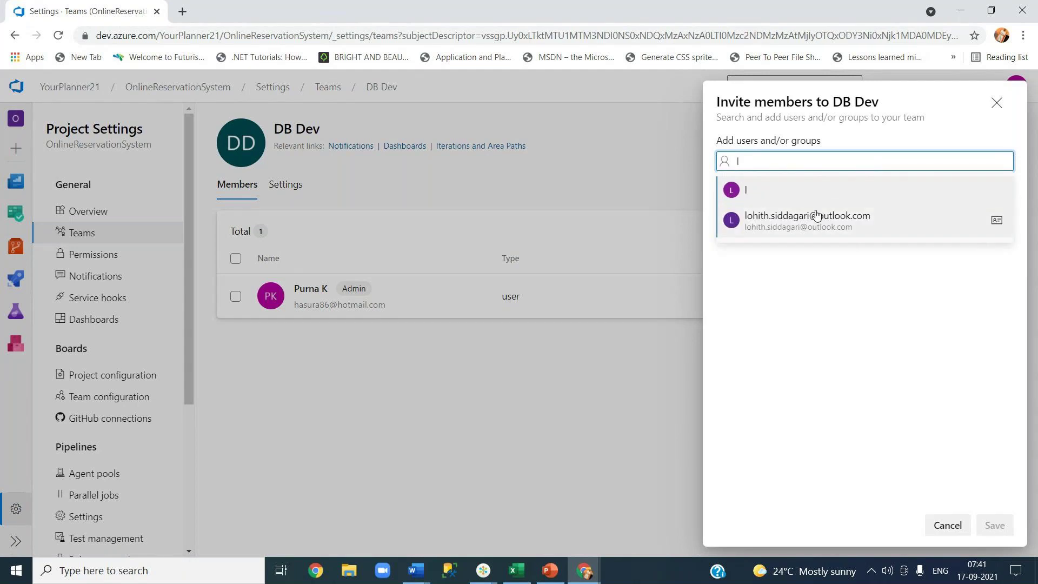
pyautogui.press('BackSpace')
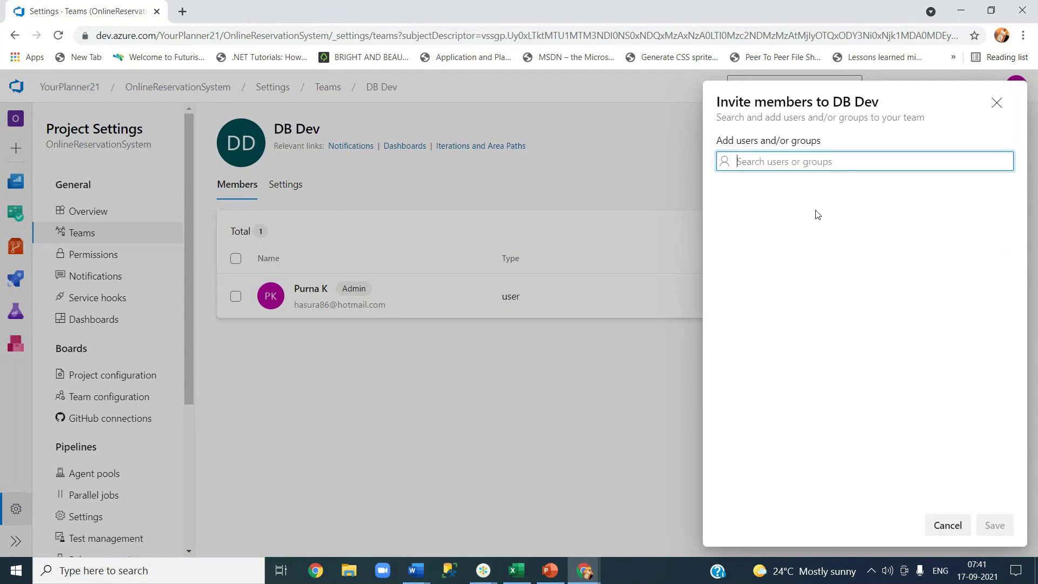
pyautogui.click(849, 300)
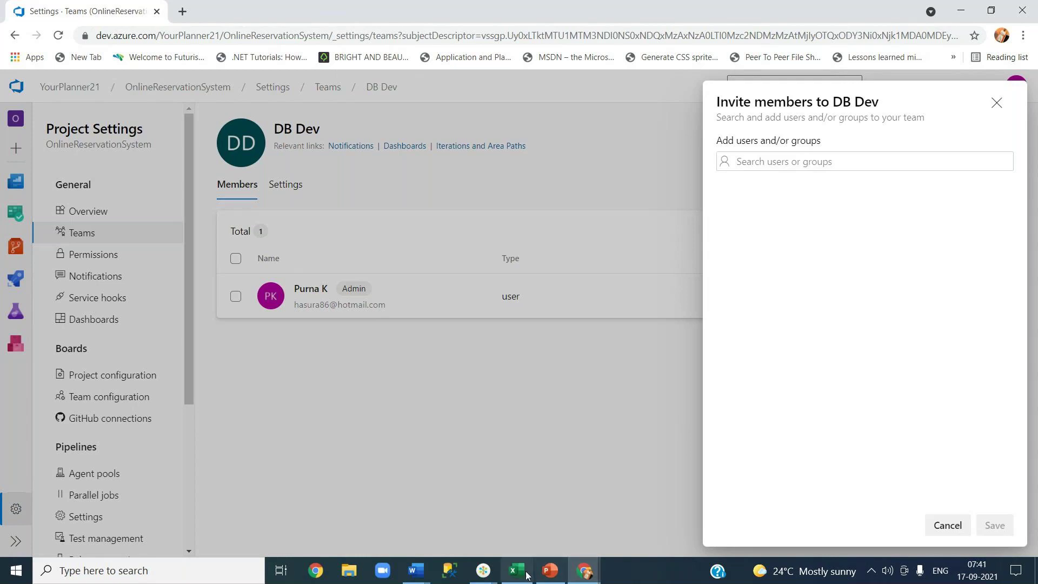
pyautogui.moveTo(490, 573)
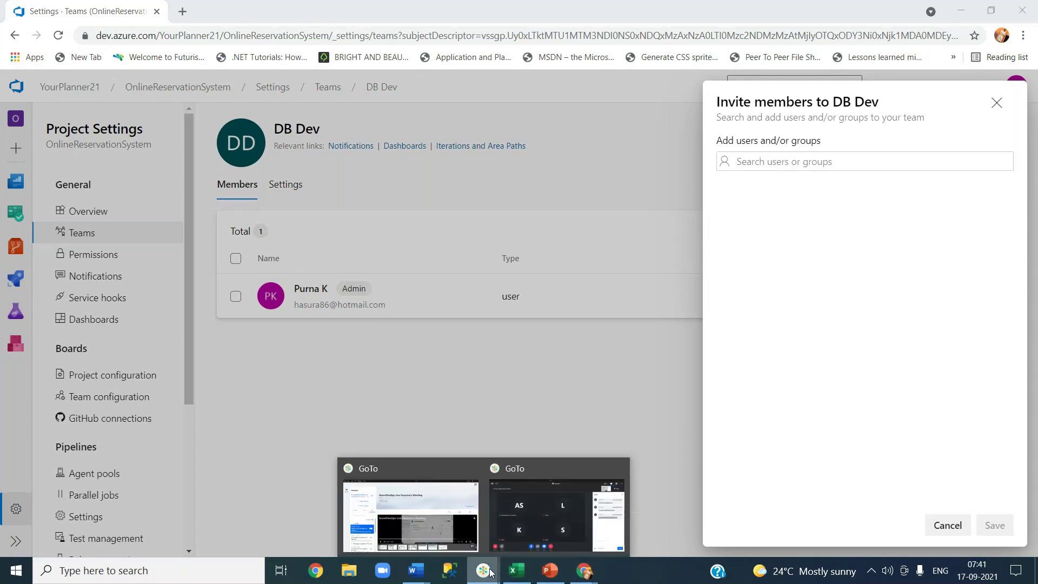
pyautogui.click(543, 510)
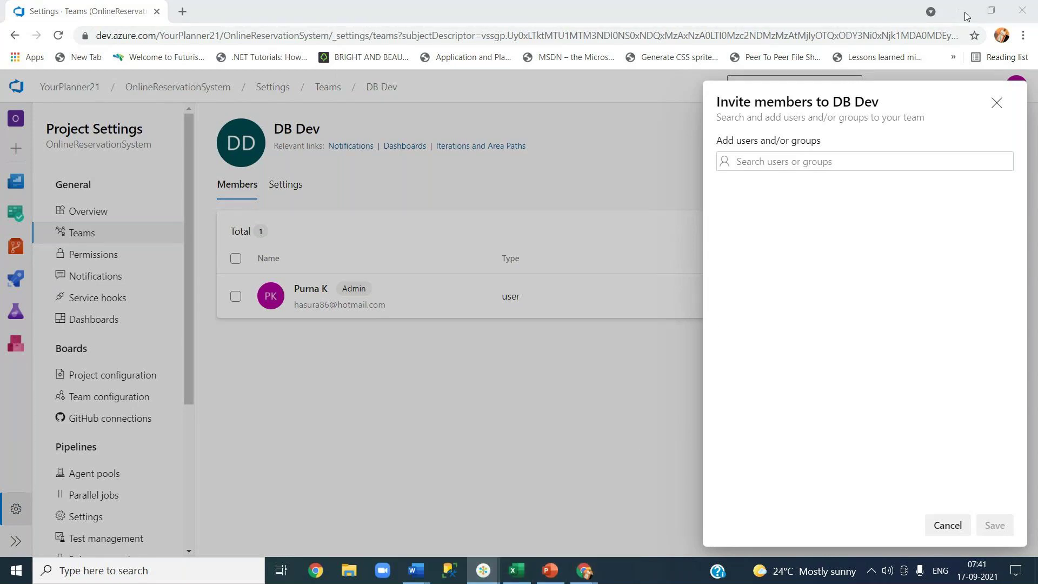
pyautogui.click(800, 305)
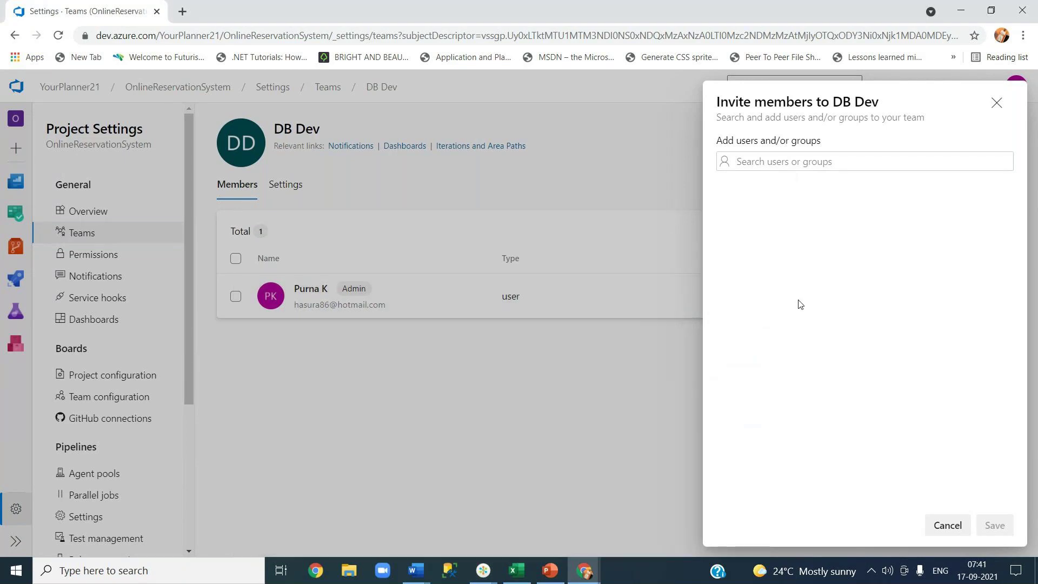
# Search for "n" to find another user to invite to the DB Dev team.
pyautogui.click(823, 165)
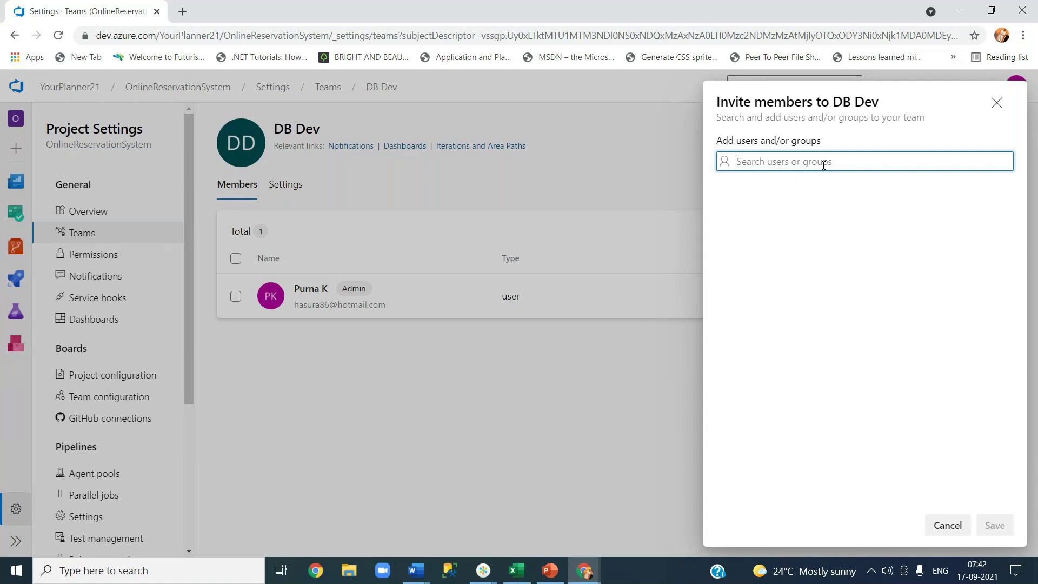
pyautogui.write('n')
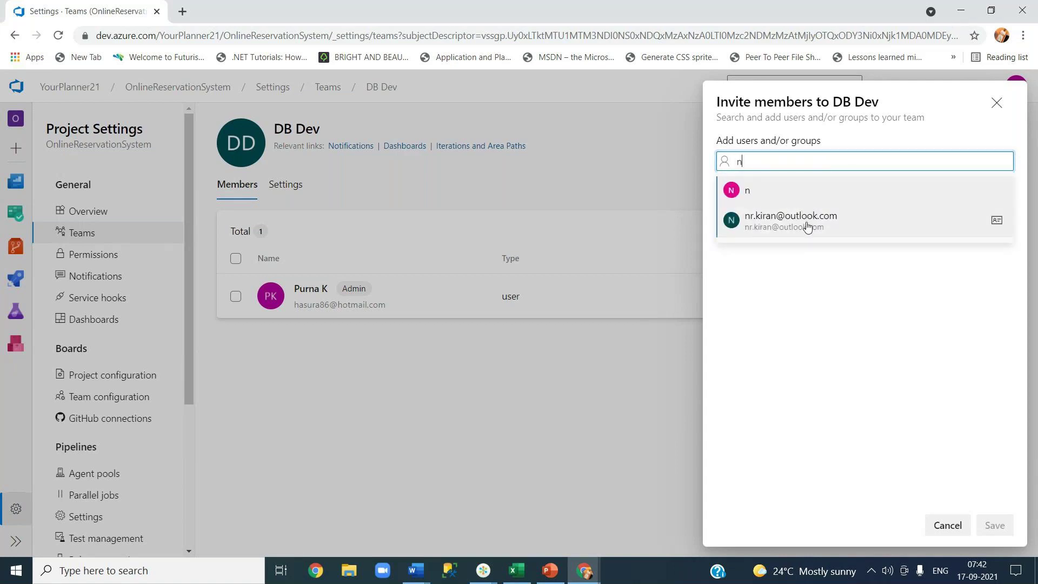
# Abandon the DB Dev member invitation and open the Middleware team's member list.
pyautogui.press('BackSpace')
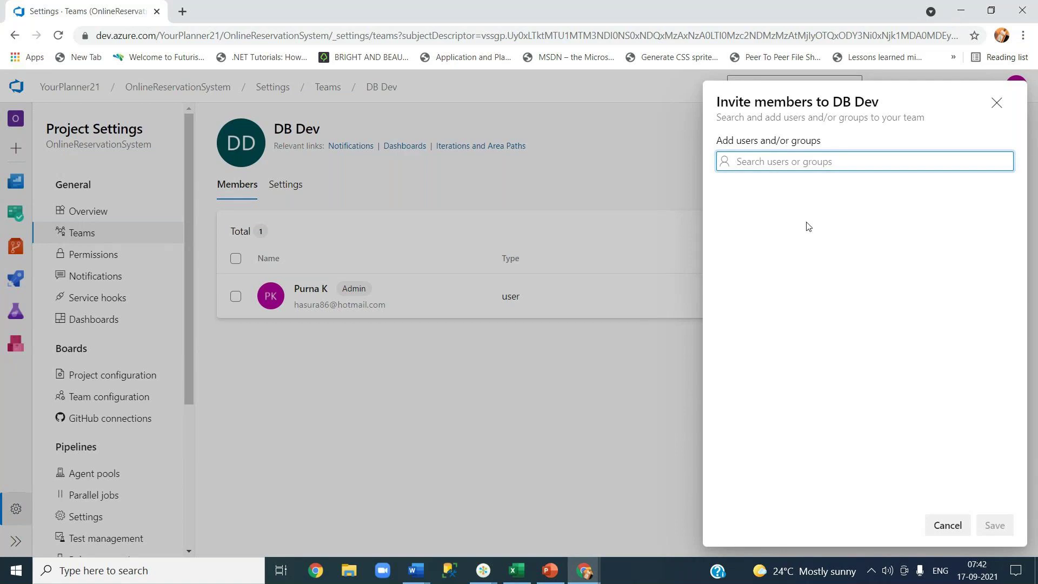
pyautogui.click(999, 105)
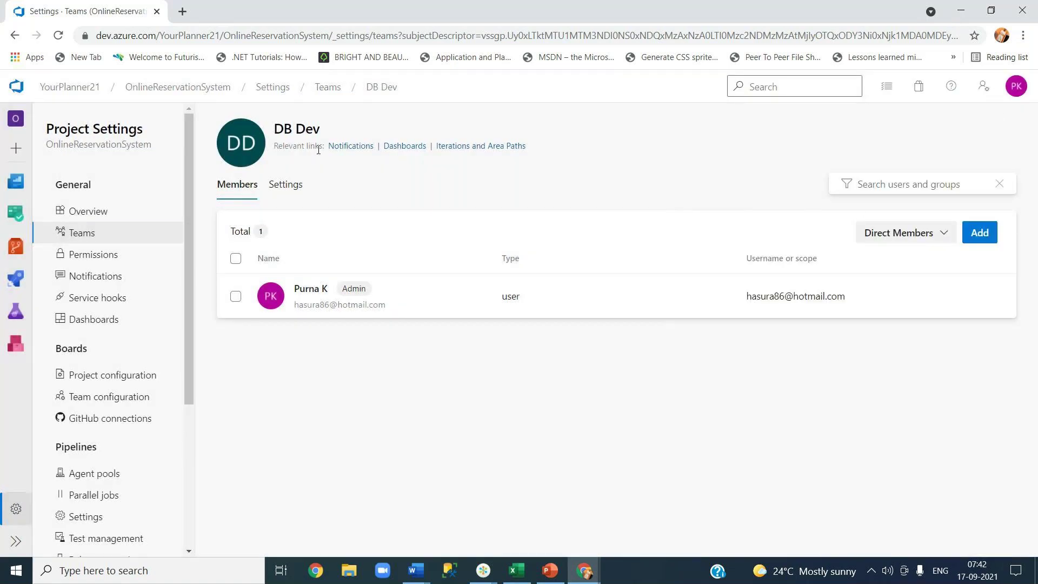
pyautogui.click(335, 93)
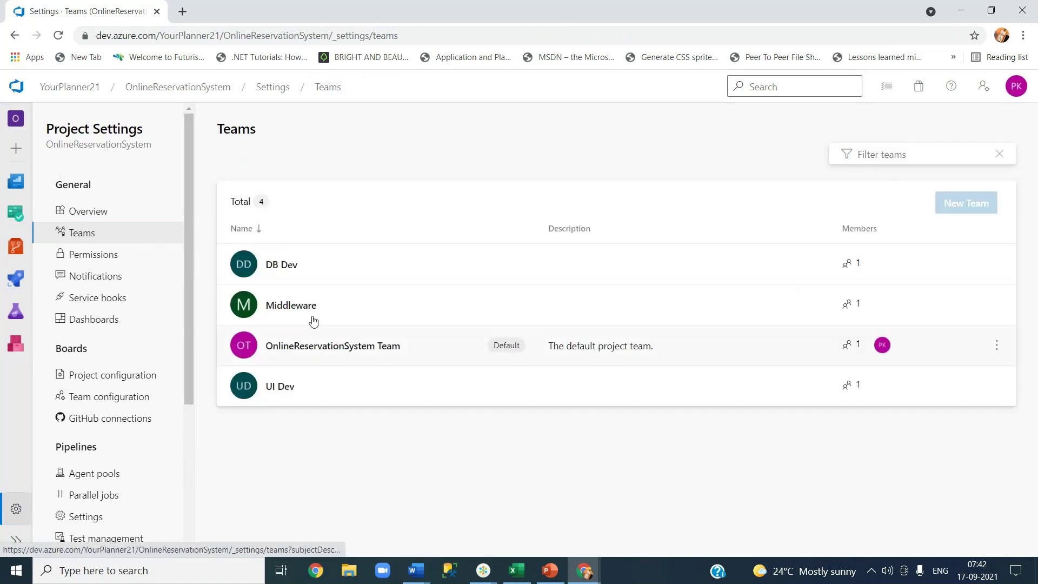
pyautogui.click(301, 309)
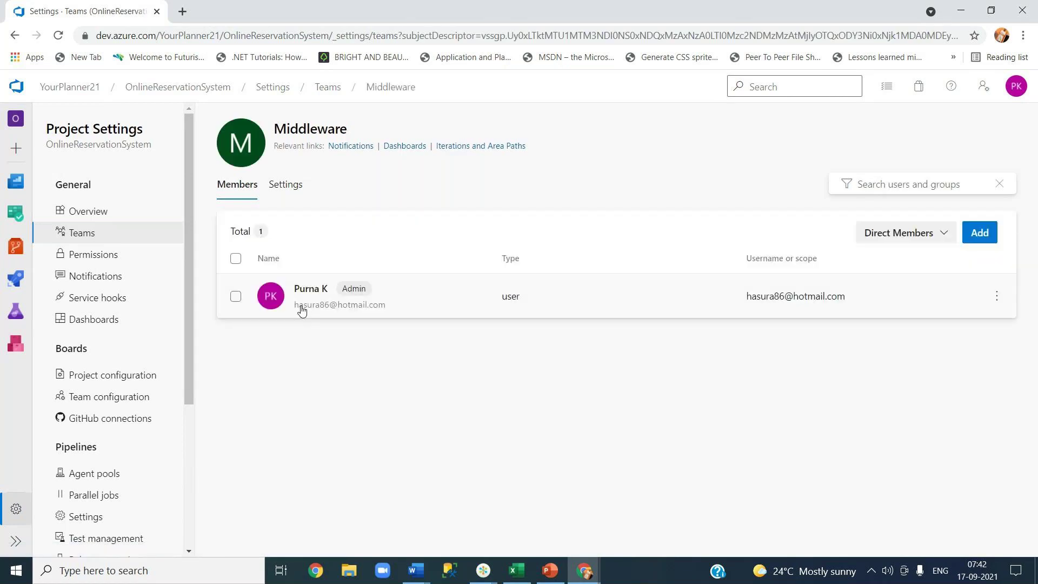
# Try to invite existing users to the Middleware team by pasted e-mail address and by name, and cancel the invitation.
pyautogui.click(979, 233)
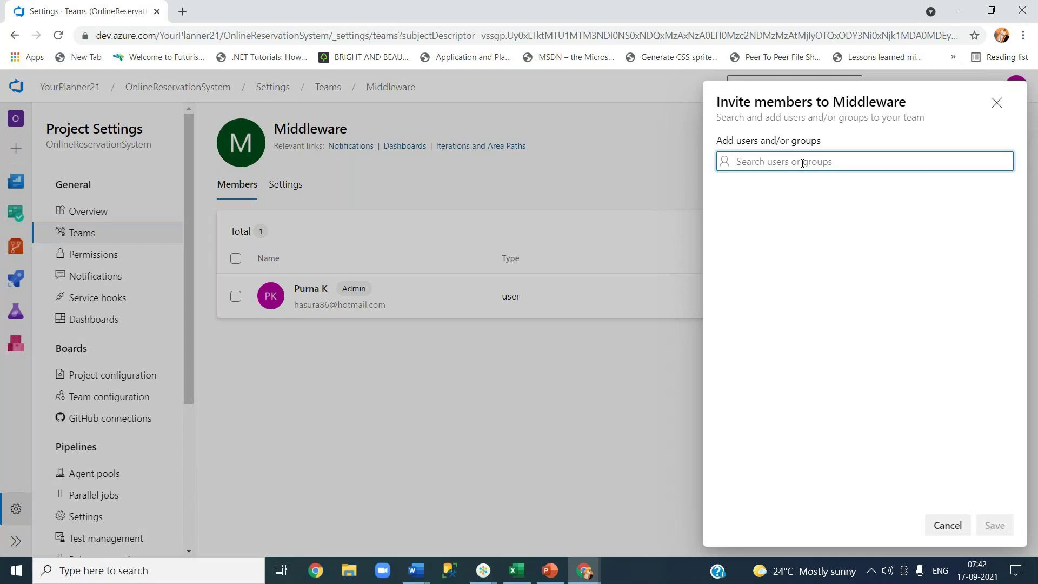
pyautogui.hotkey('ctrl', 'v')
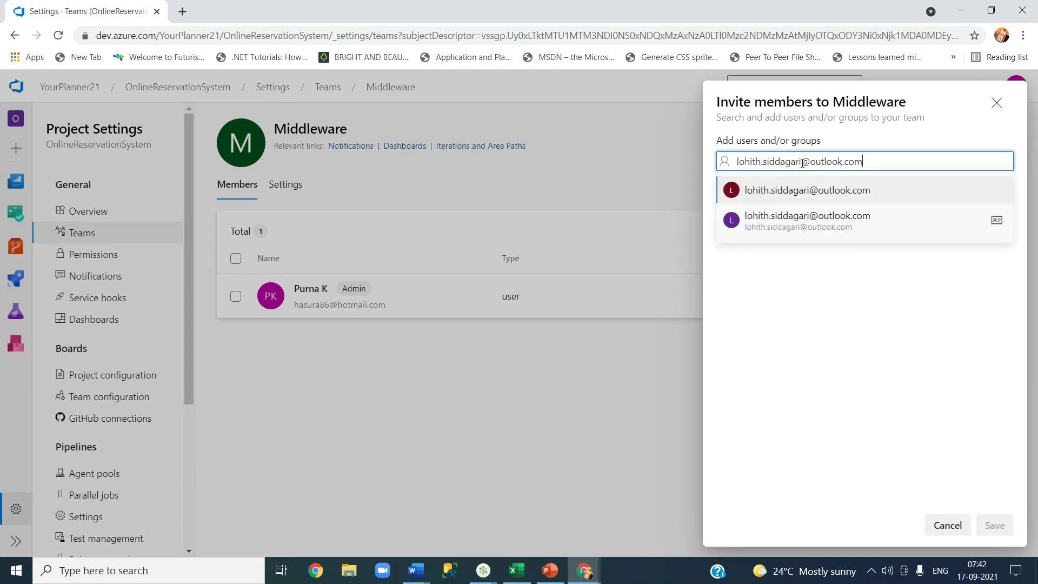
pyautogui.click(778, 223)
pyautogui.hotkey('ctrl', 'v')
pyautogui.click(781, 194)
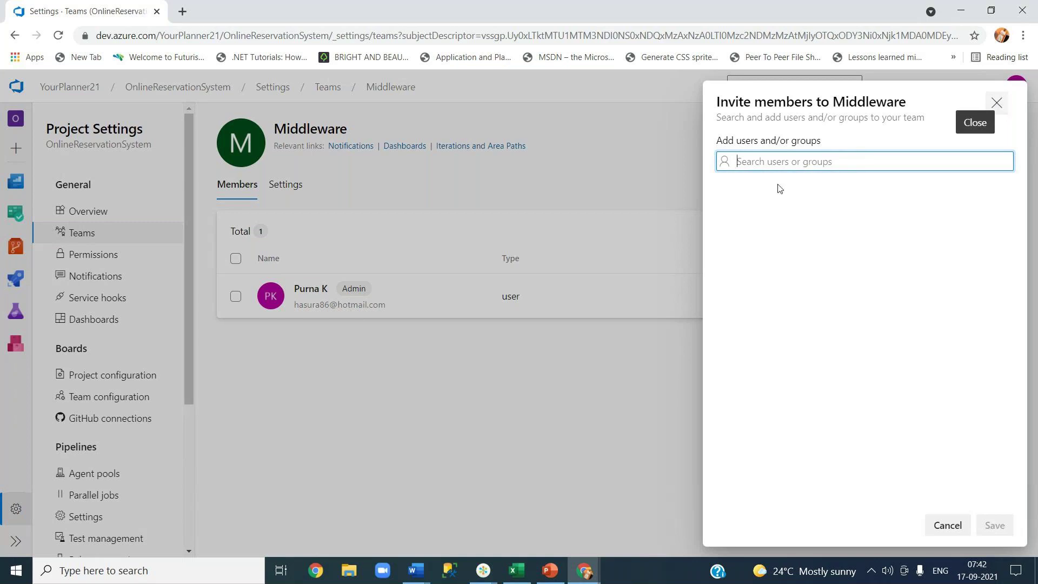
pyautogui.write('purn')
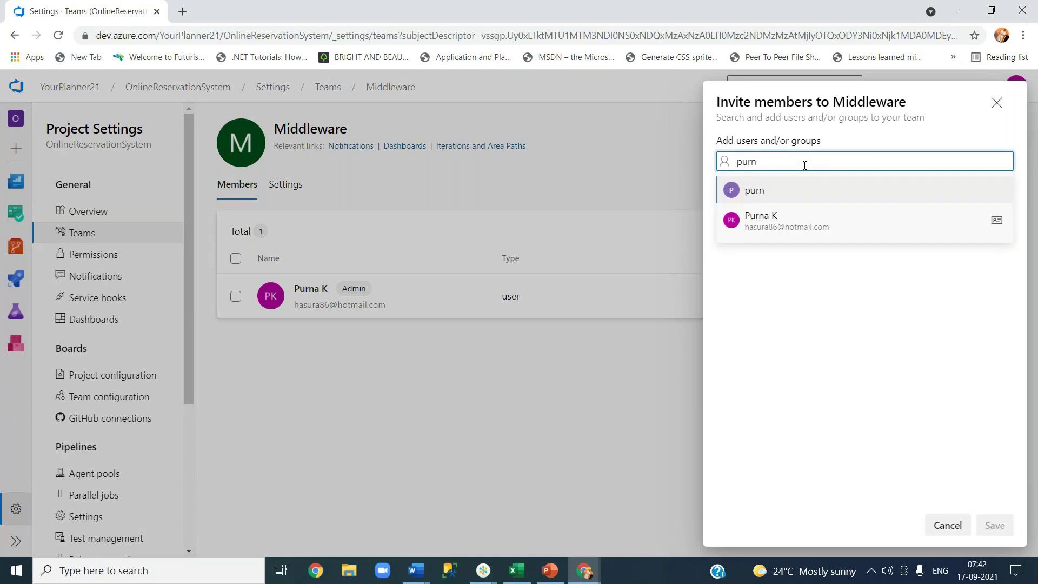
pyautogui.click(786, 216)
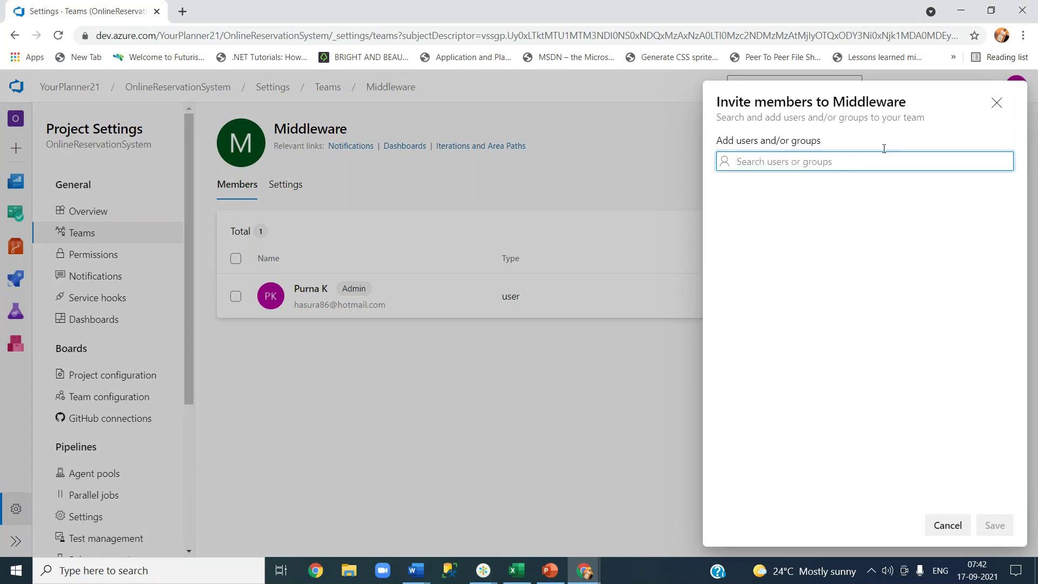
pyautogui.click(997, 102)
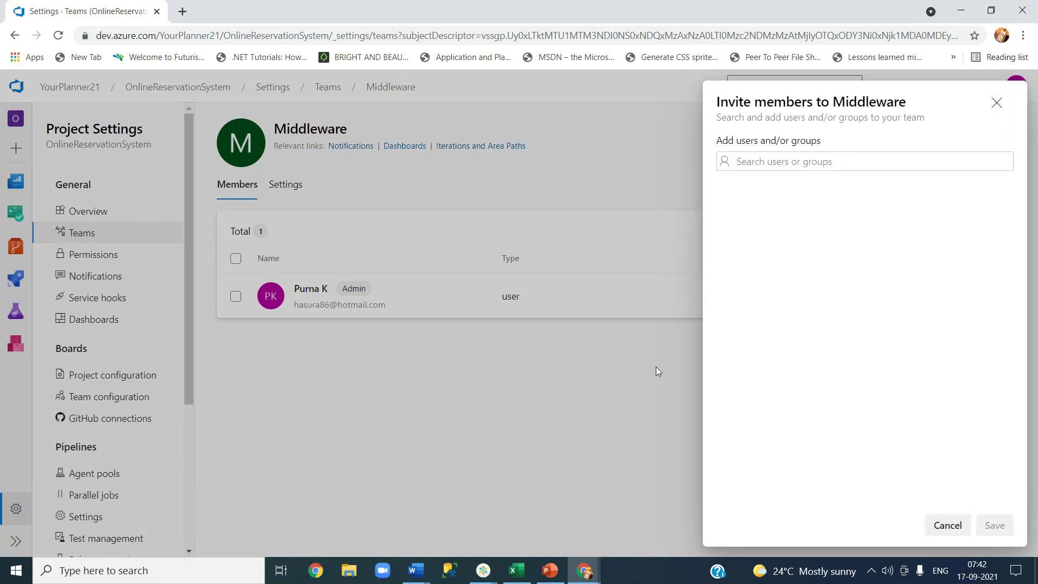
pyautogui.click(947, 525)
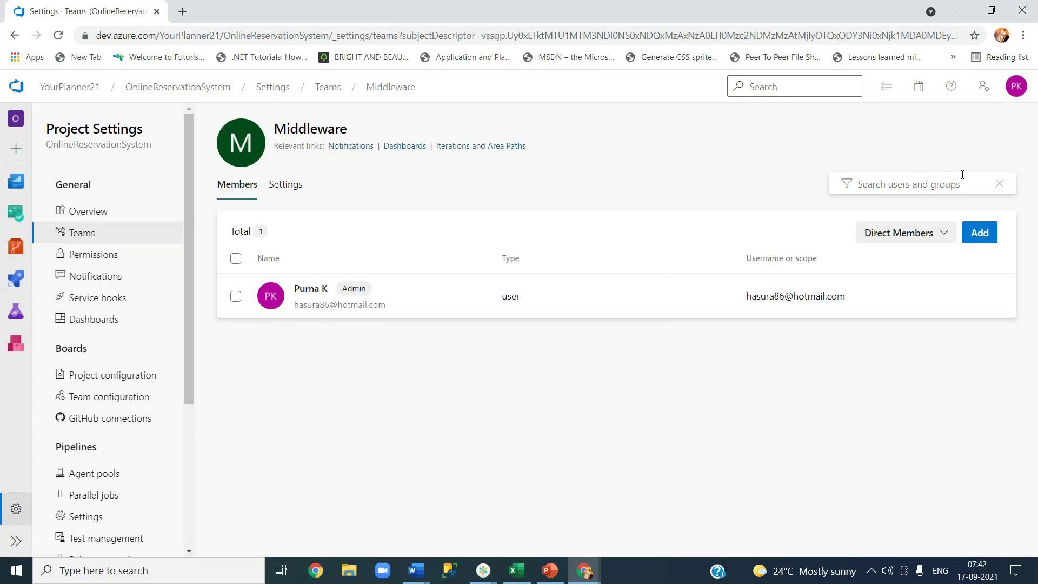
# Search for "l" in a new Middleware invitation, view the suggested user's contact card, try to add that user, and cancel.
pyautogui.click(978, 233)
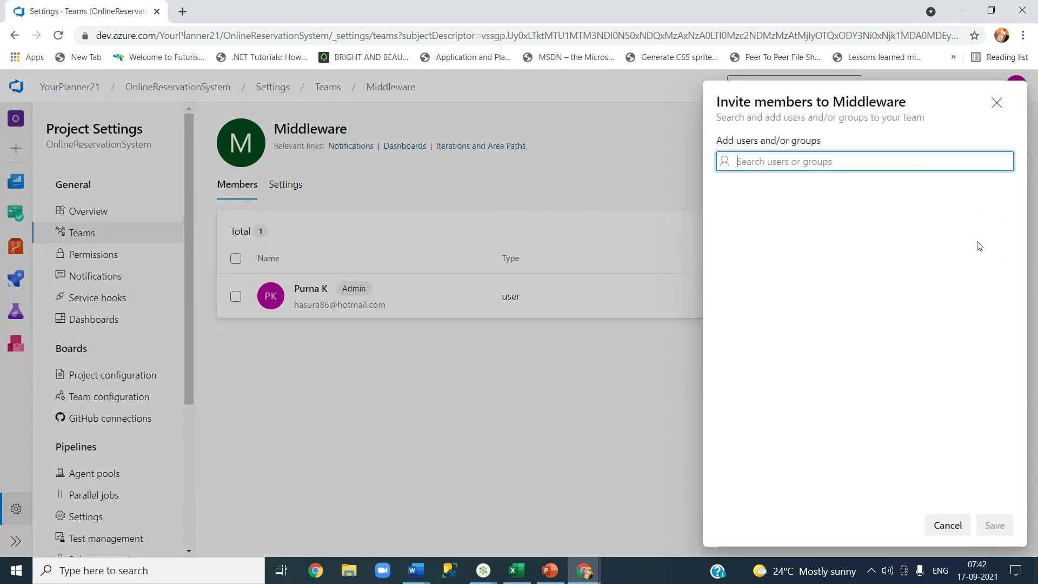
pyautogui.write('l')
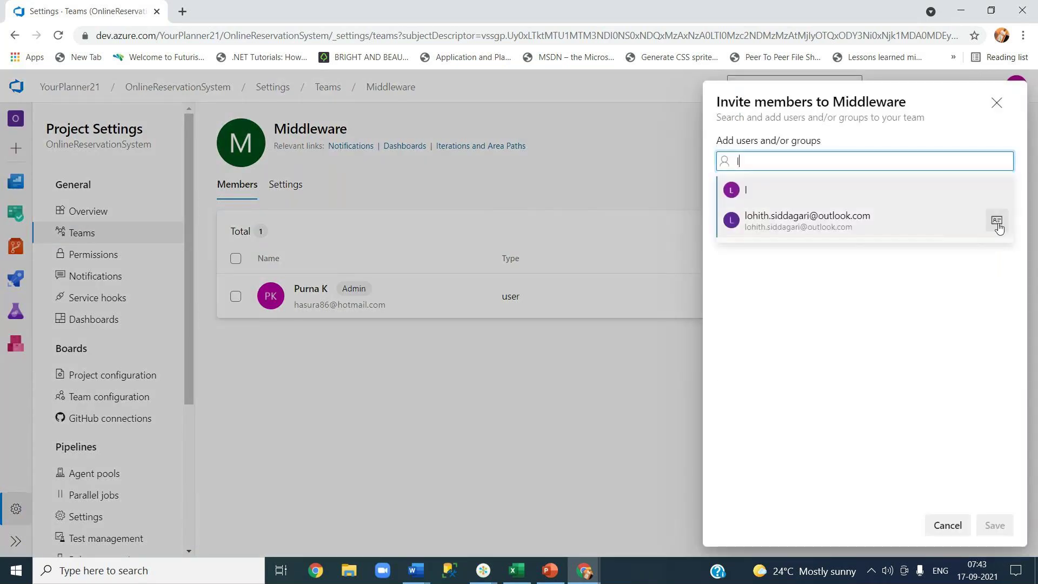
pyautogui.click(998, 226)
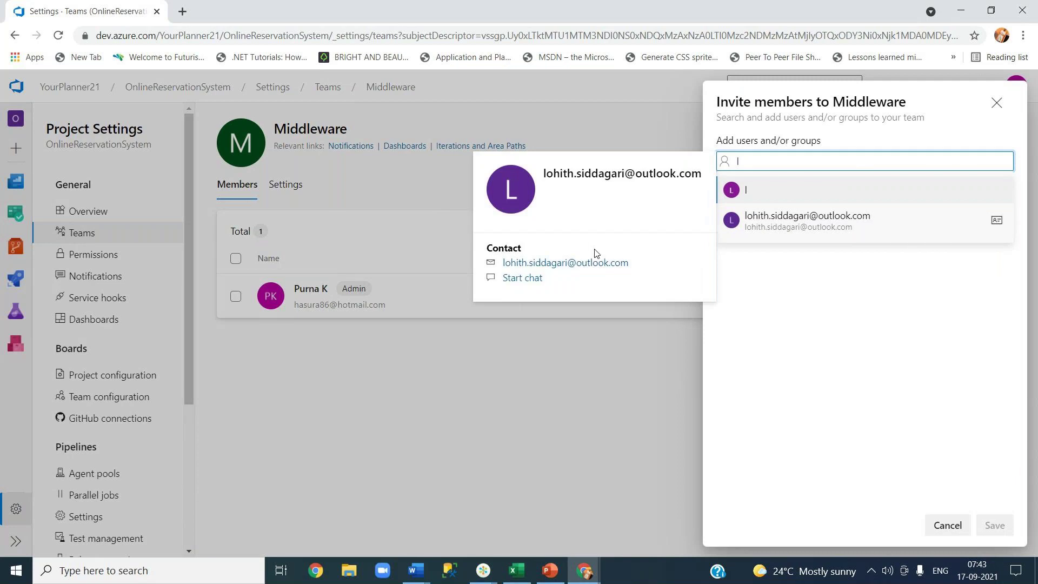
pyautogui.click(781, 234)
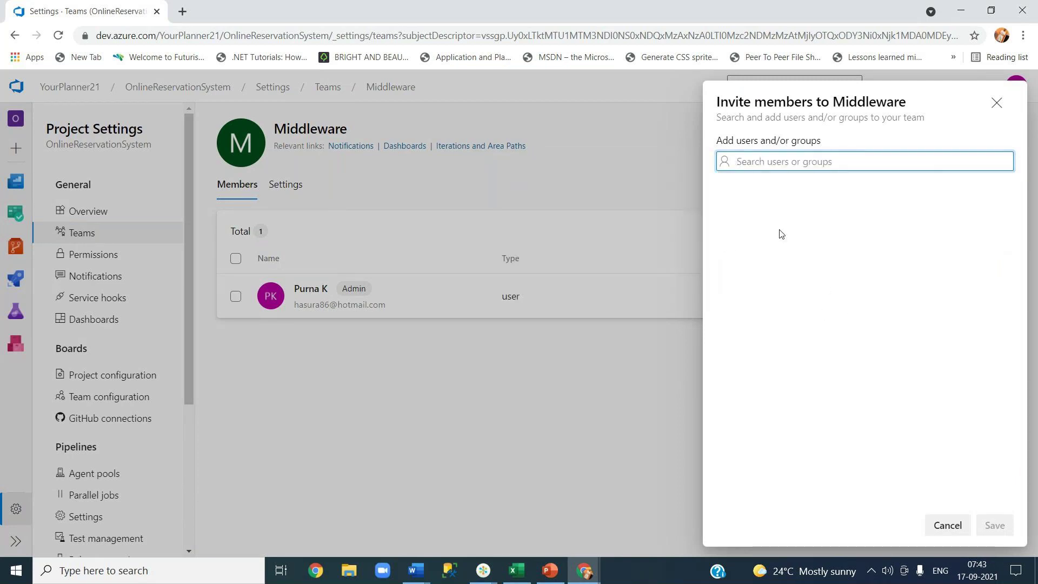
pyautogui.click(947, 525)
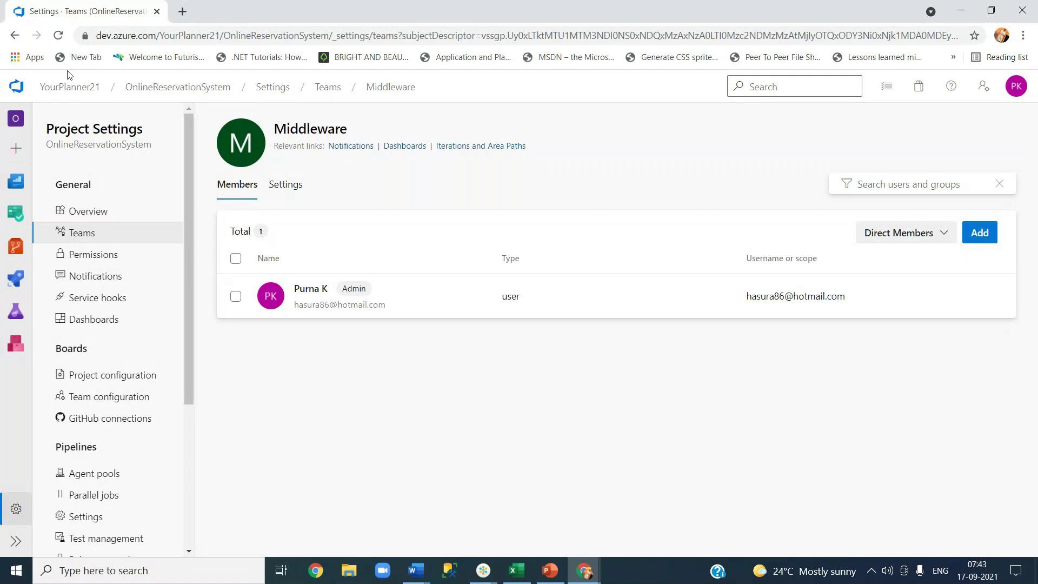
# Go to the YourPlanner21 organization settings, look through the overview, and open the organization's user list.
pyautogui.click(85, 94)
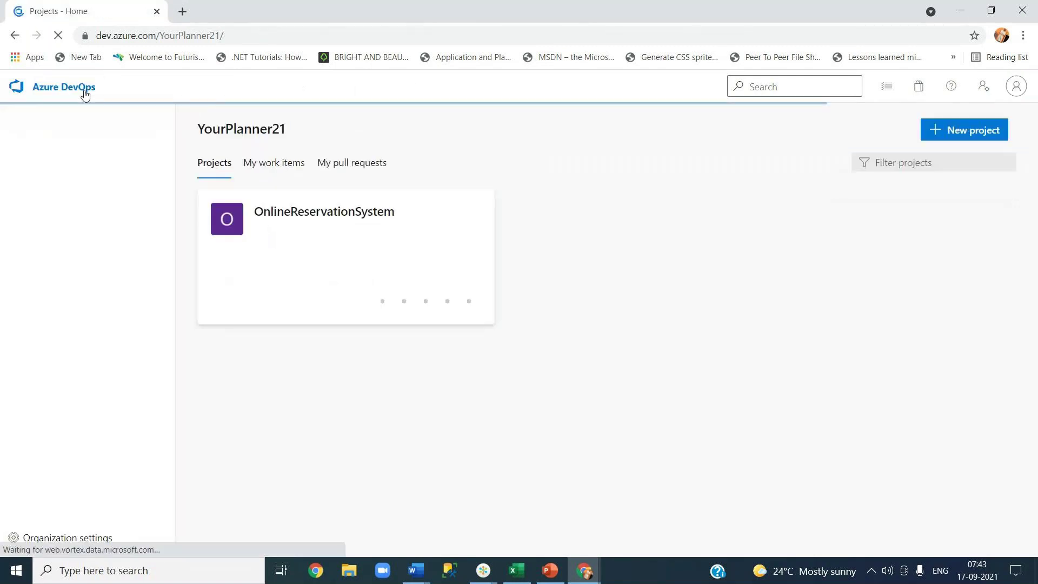
pyautogui.click(81, 541)
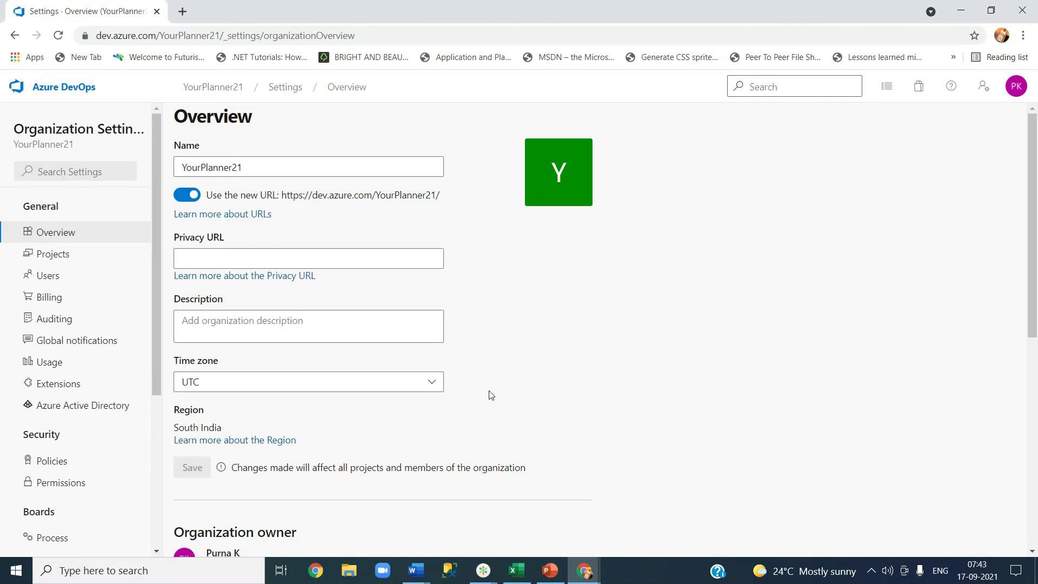
pyautogui.scroll(-2, 490, 394)
pyautogui.scroll(-5, 490, 395)
pyautogui.click(46, 277)
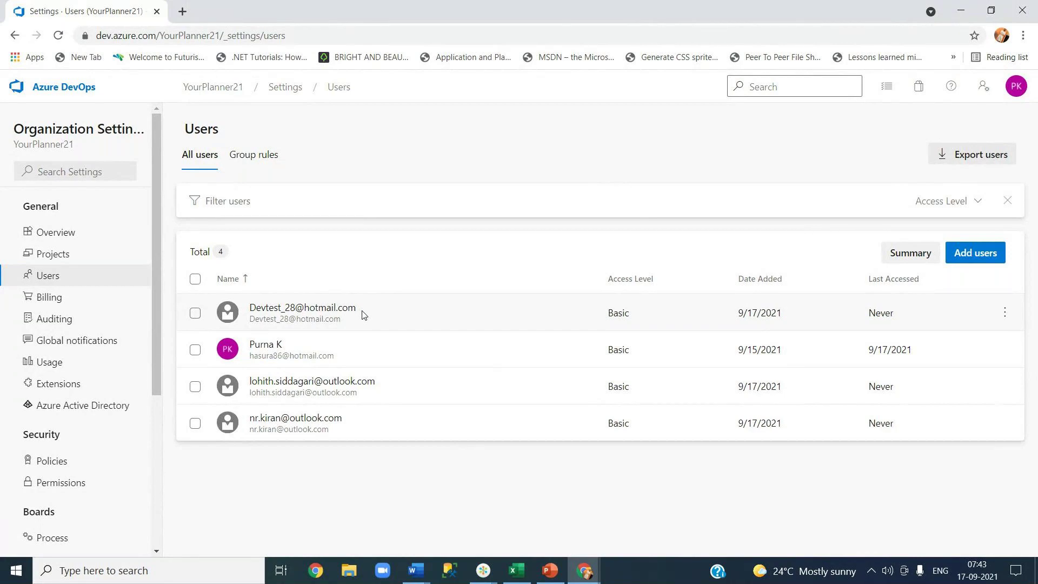
# Check the GoTo meeting window and return to the organization's user list in Chrome.
pyautogui.moveTo(486, 572)
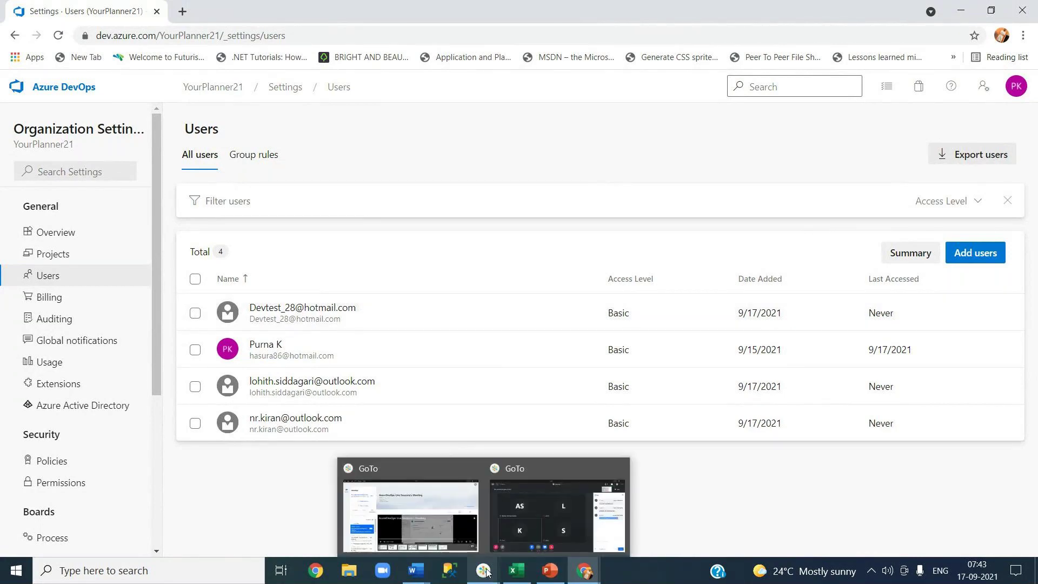
pyautogui.click(581, 530)
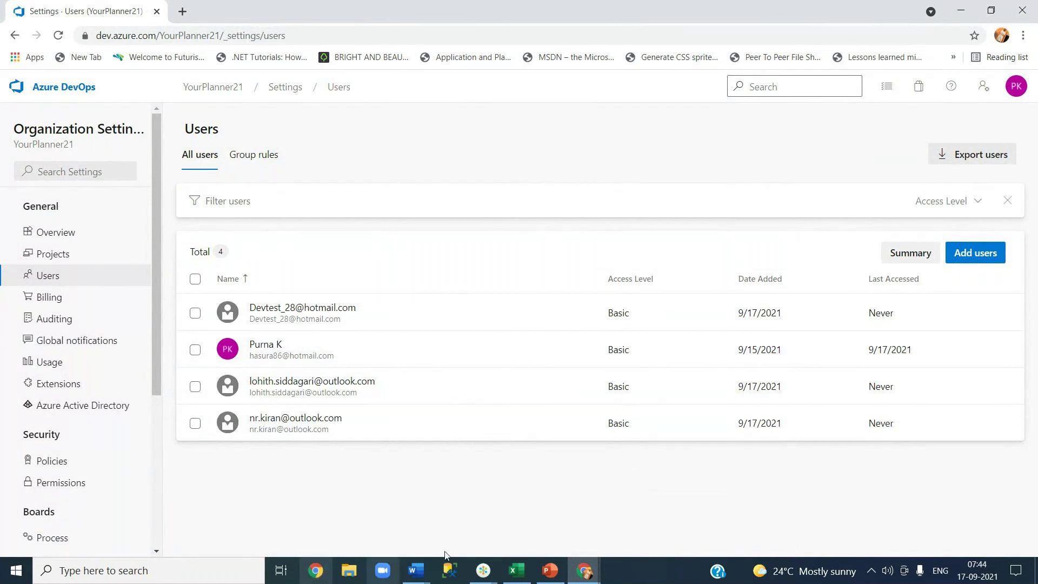
pyautogui.moveTo(584, 574)
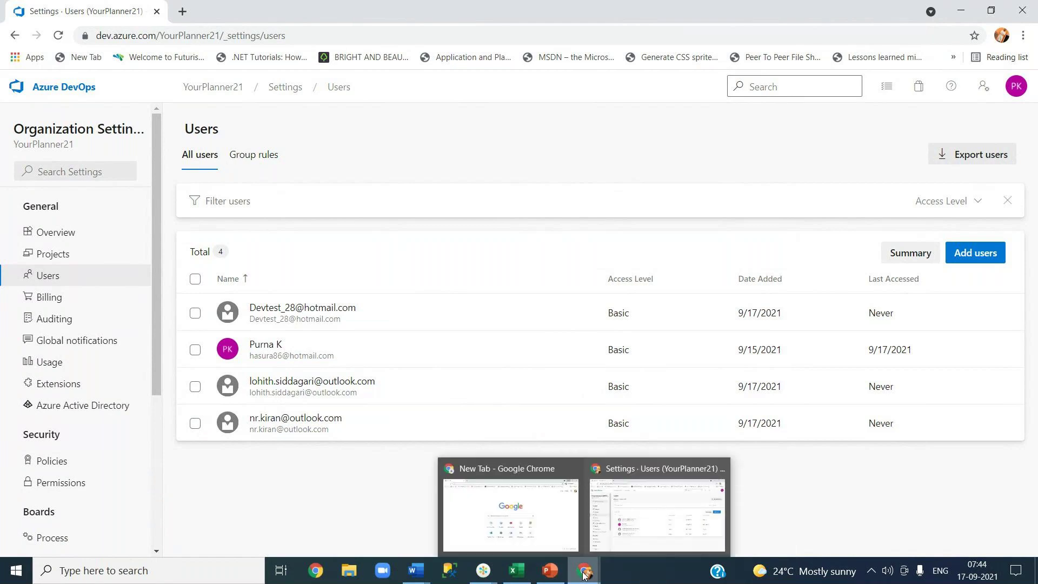
pyautogui.click(675, 514)
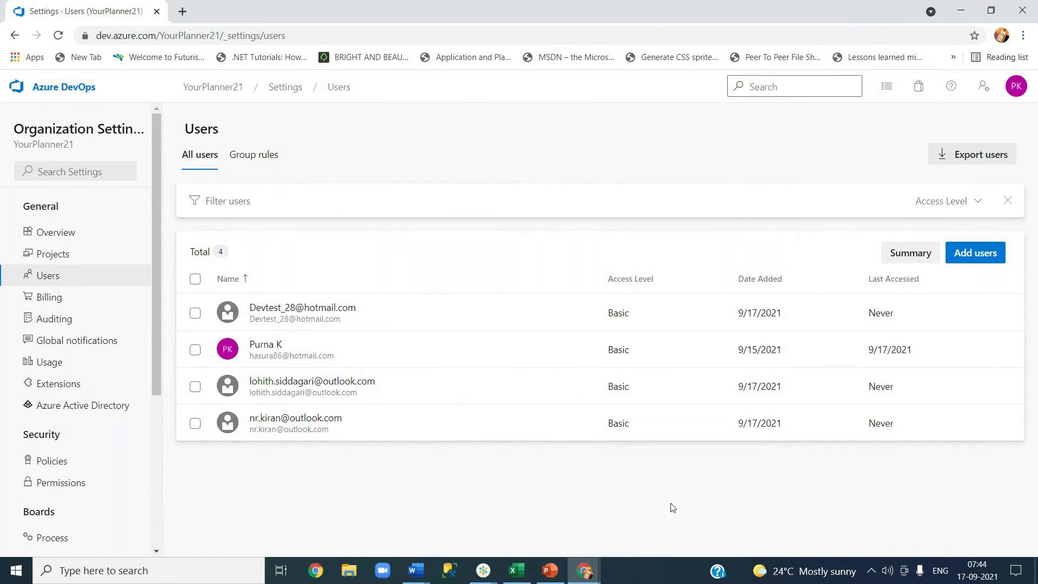
# Open YourPlanner21 in a new browser tab and go to the OnlineReservationSystem project's work items.
pyautogui.rightClick(237, 89)
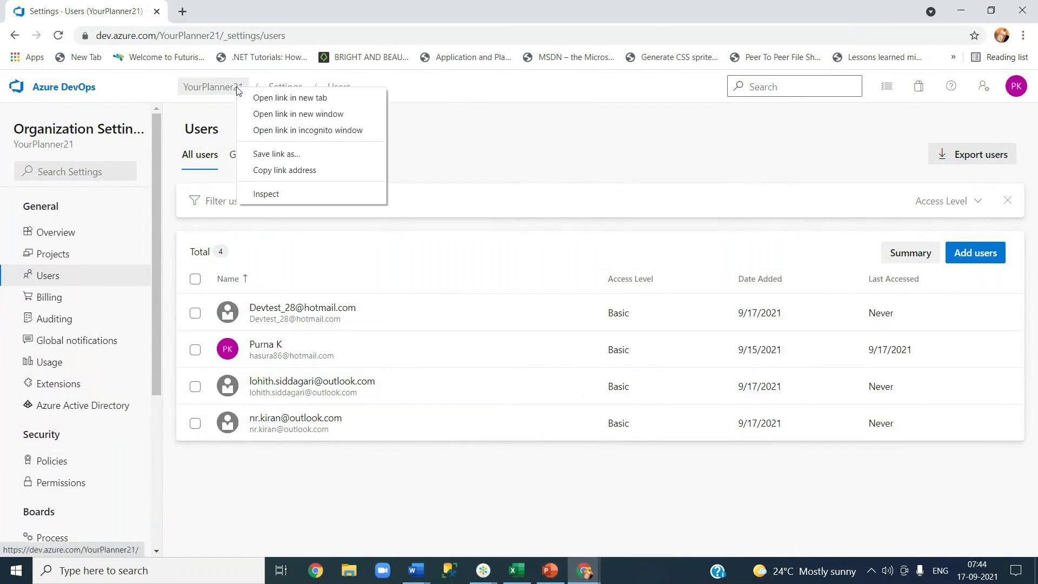
pyautogui.click(271, 98)
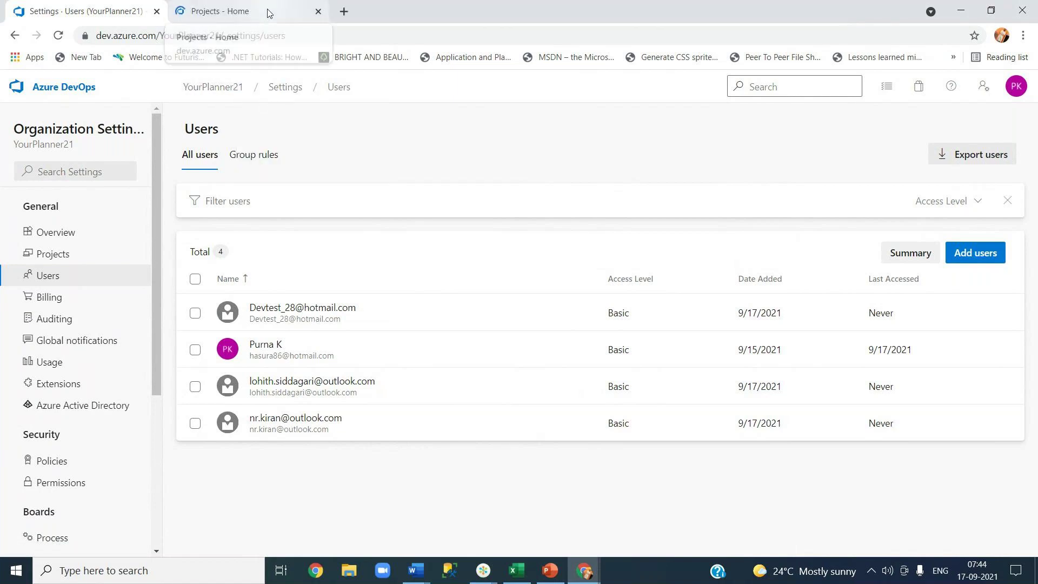
pyautogui.click(267, 11)
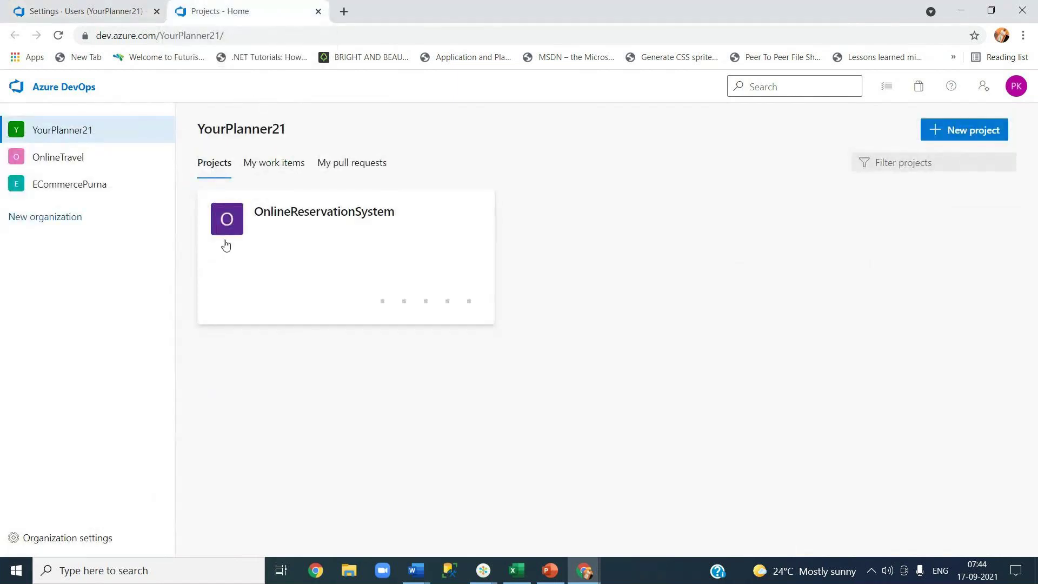
pyautogui.click(309, 214)
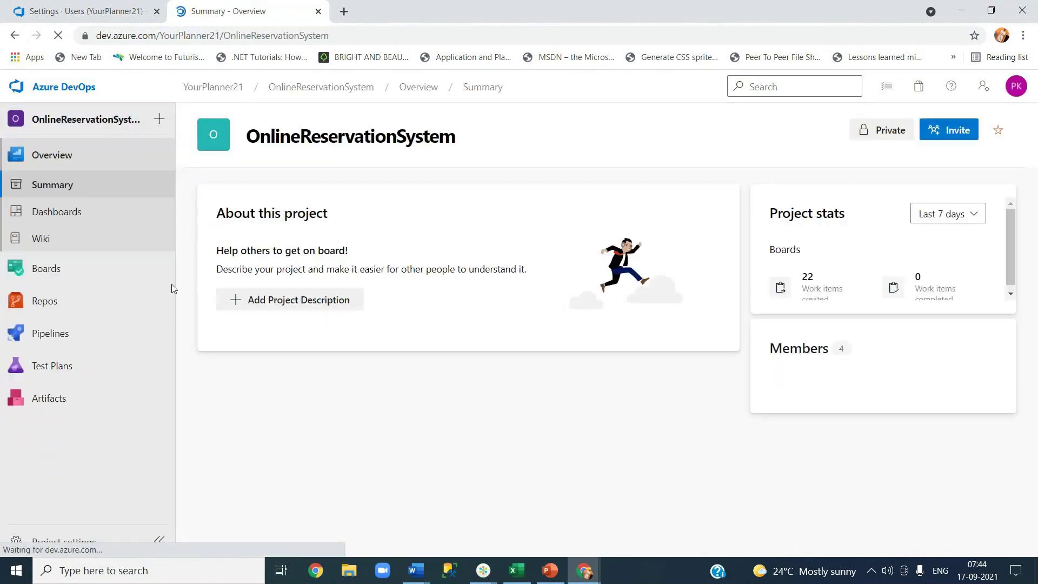
pyautogui.moveTo(67, 277)
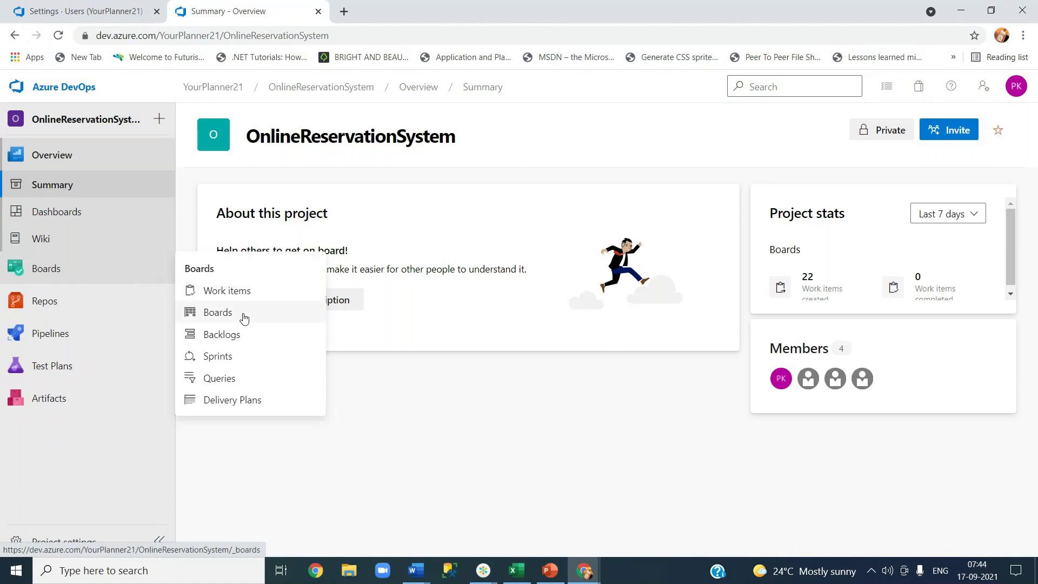
pyautogui.click(242, 292)
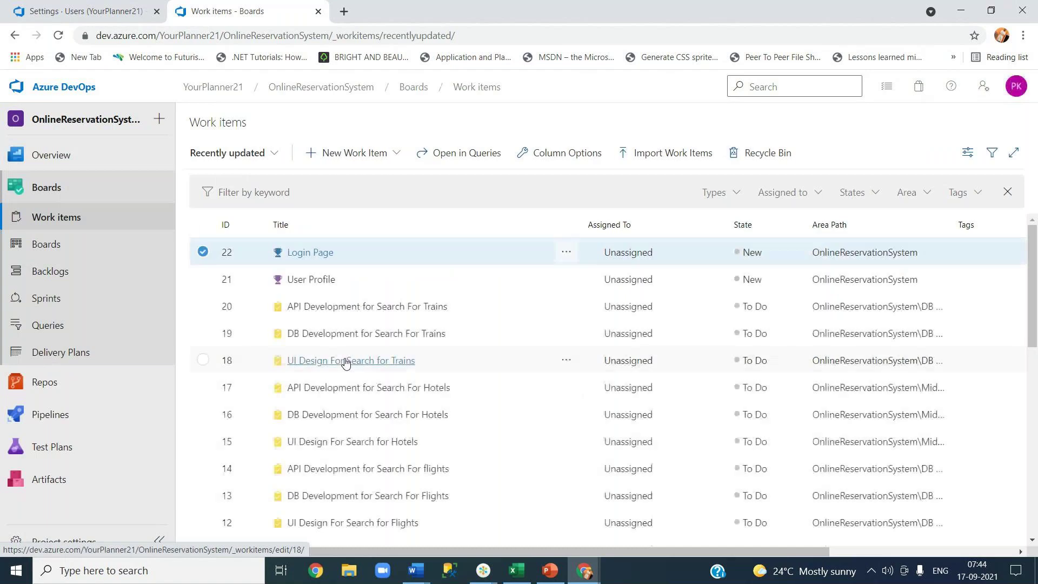
# Open the Search for Flights product backlog item and assign it to the suggested user.
pyautogui.scroll(-5, 470, 392)
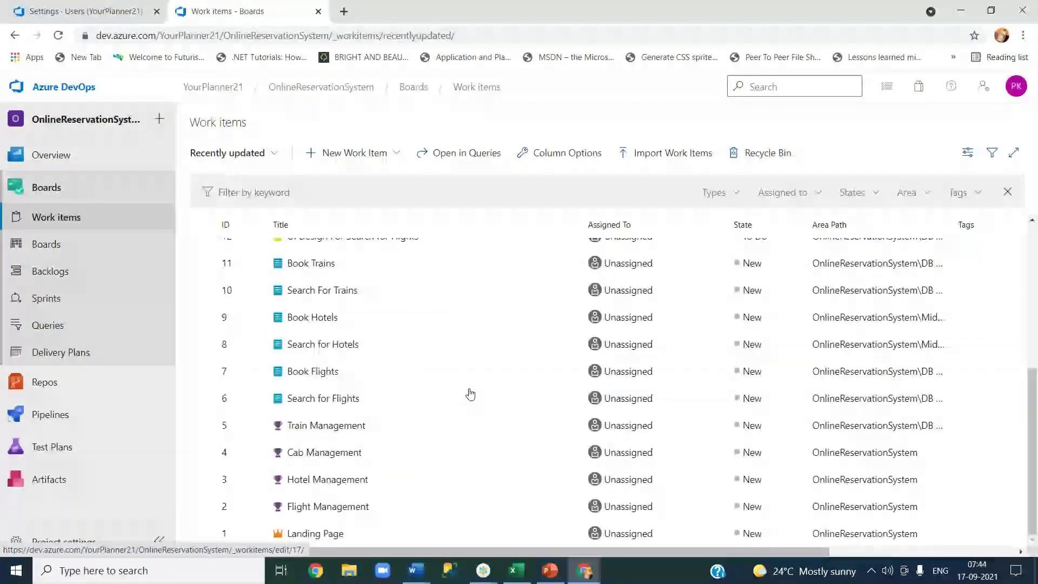
pyautogui.scroll(5, 470, 393)
pyautogui.scroll(-5, 490, 357)
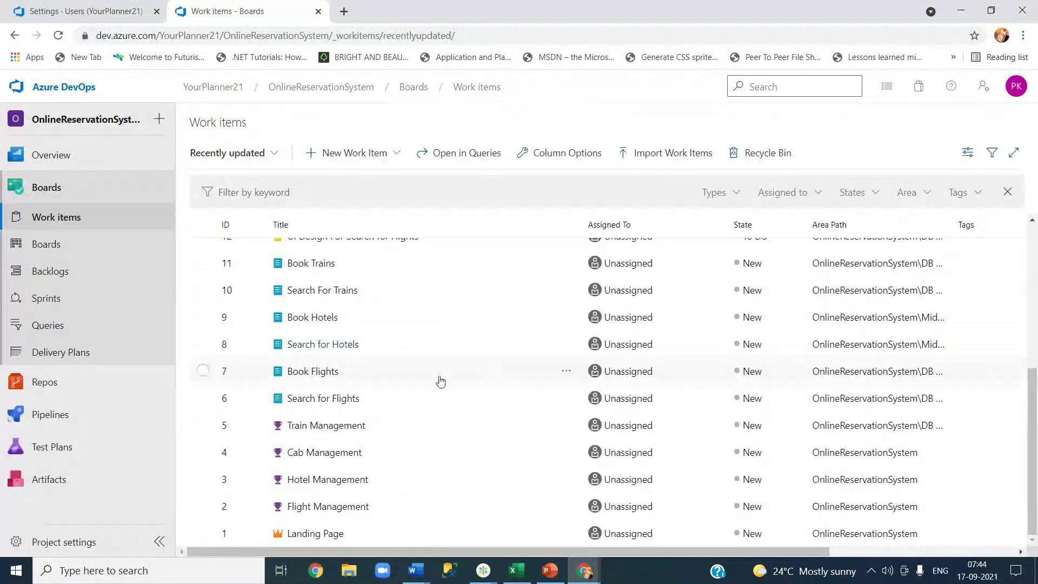
pyautogui.scroll(5, 359, 409)
pyautogui.scroll(-5, 352, 460)
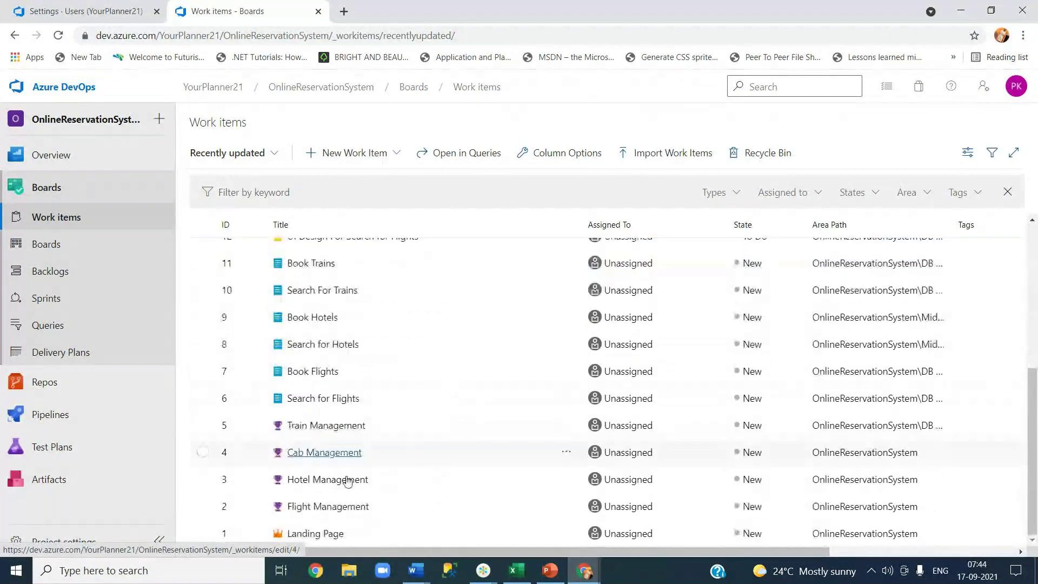
pyautogui.click(316, 401)
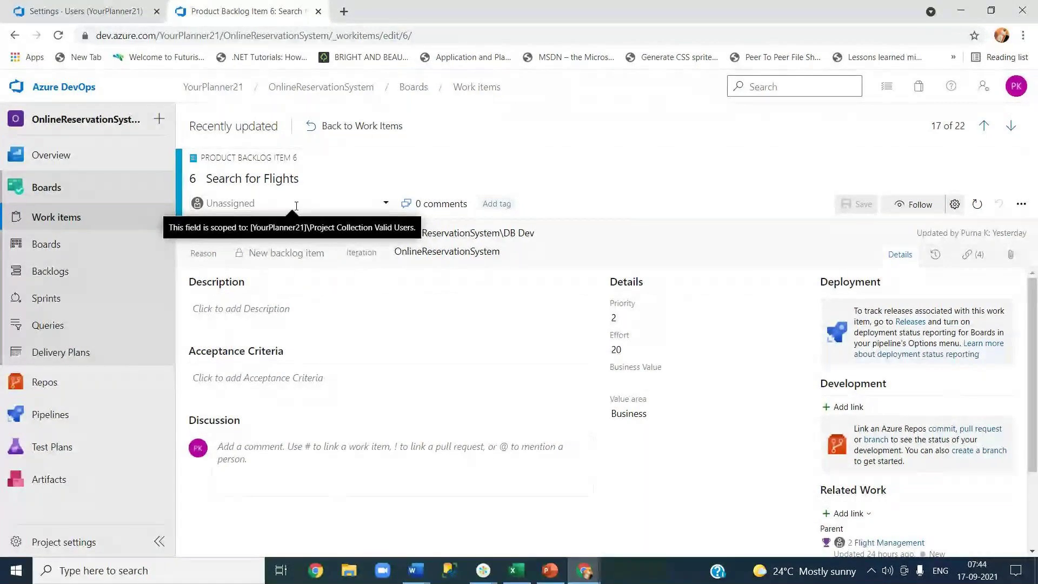
pyautogui.click(386, 204)
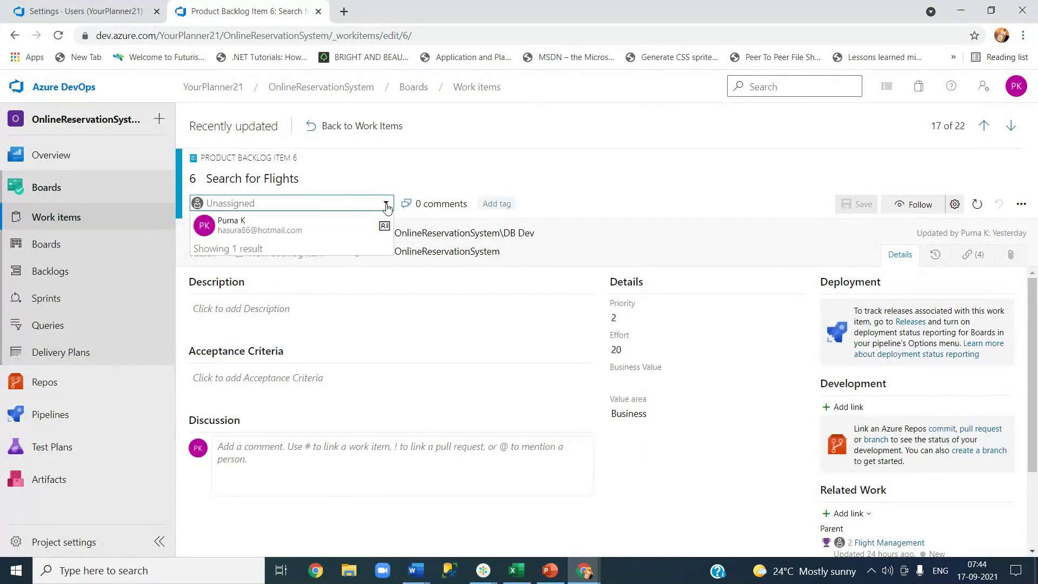
pyautogui.click(286, 227)
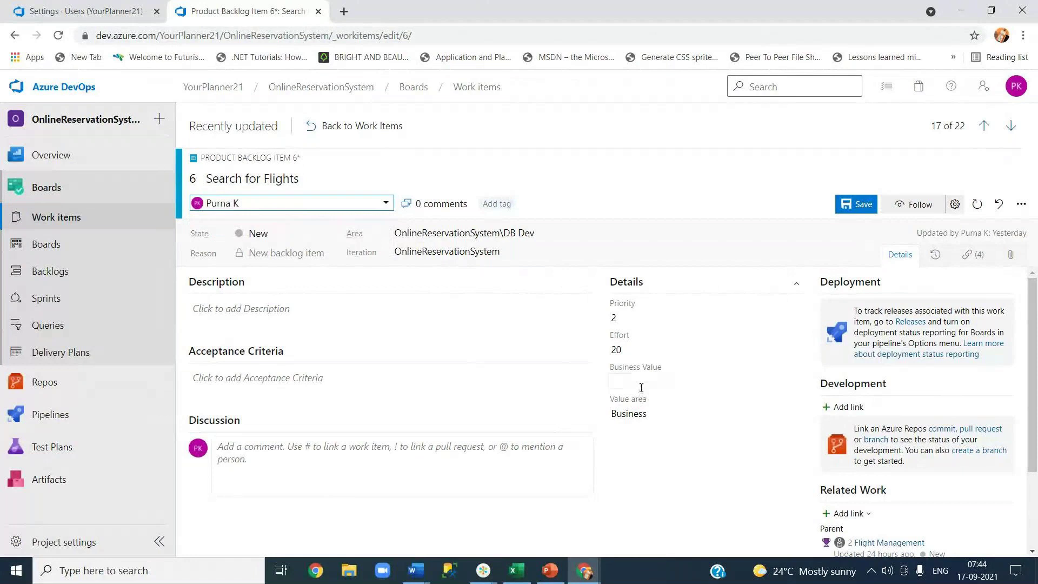
# Set the Search for Flights item's iteration to Sprint 1, save it, and return to the work items list.
pyautogui.click(551, 258)
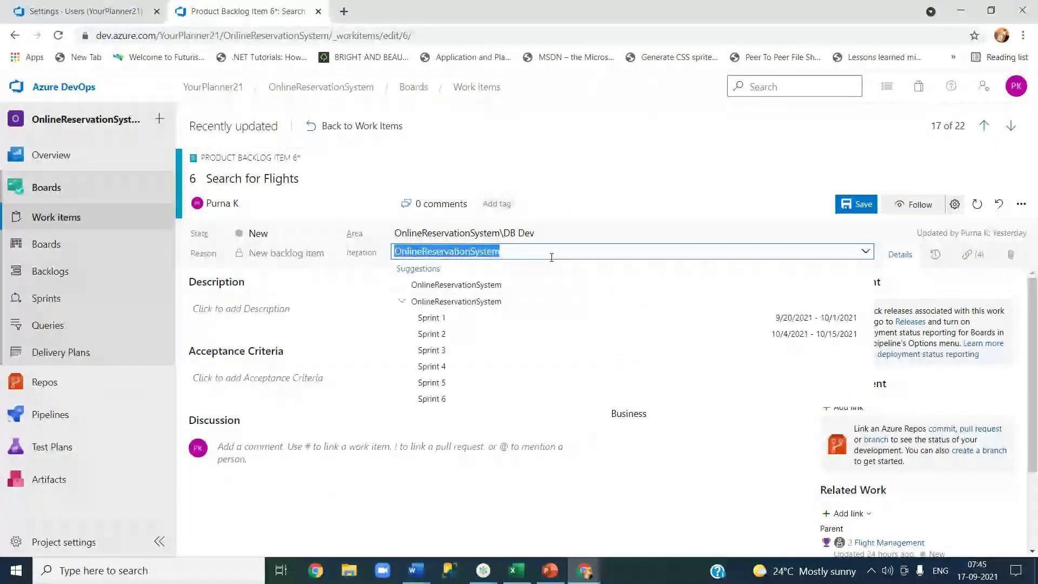
pyautogui.click(453, 319)
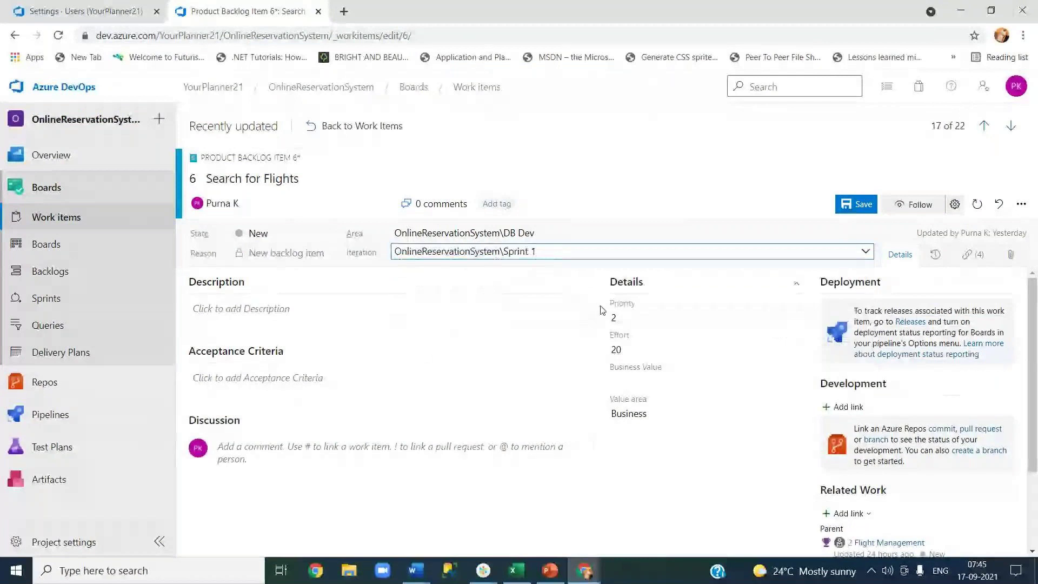
pyautogui.click(858, 211)
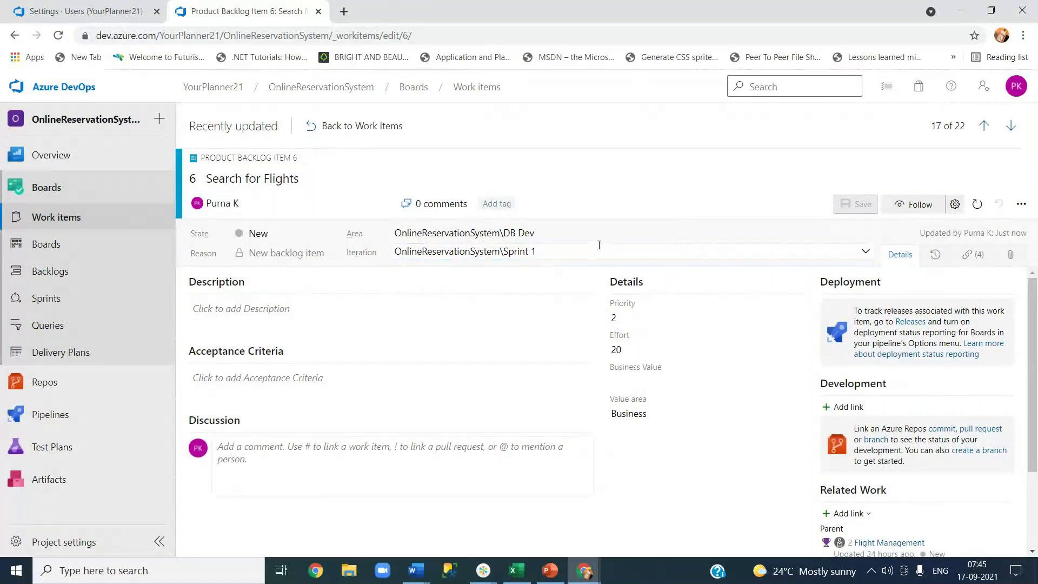
pyautogui.click(347, 128)
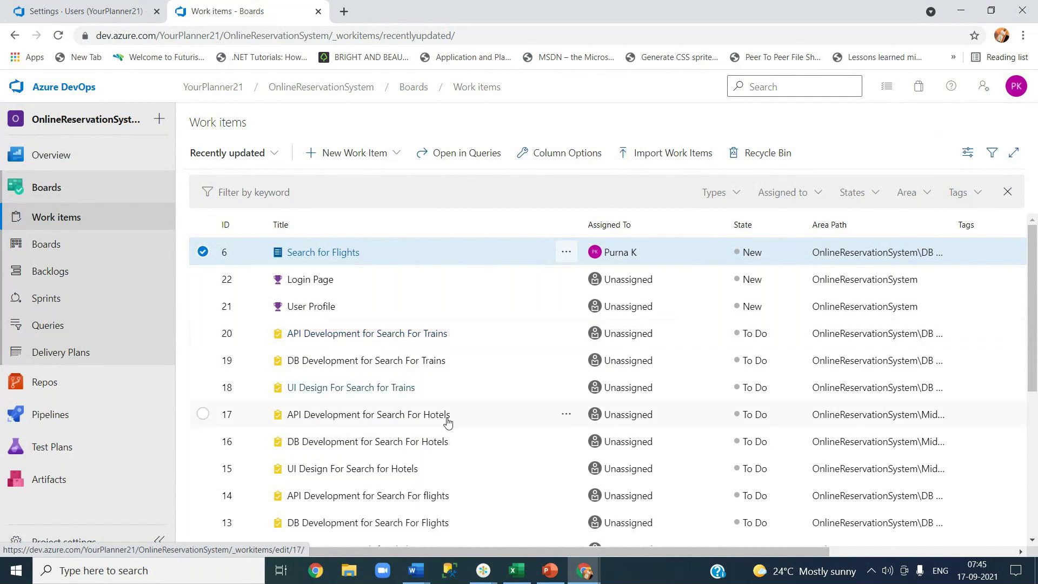
# Open the API Development for Search For flights task and assign it to the suggested user.
pyautogui.scroll(-5, 451, 427)
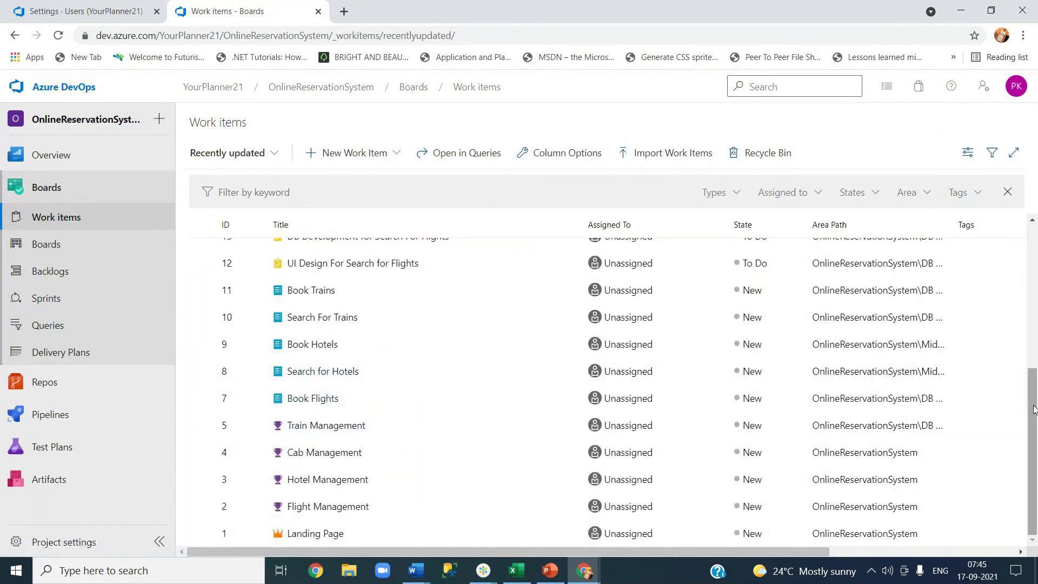
pyautogui.moveTo(1034, 409); pyautogui.dragTo(1025, 337)
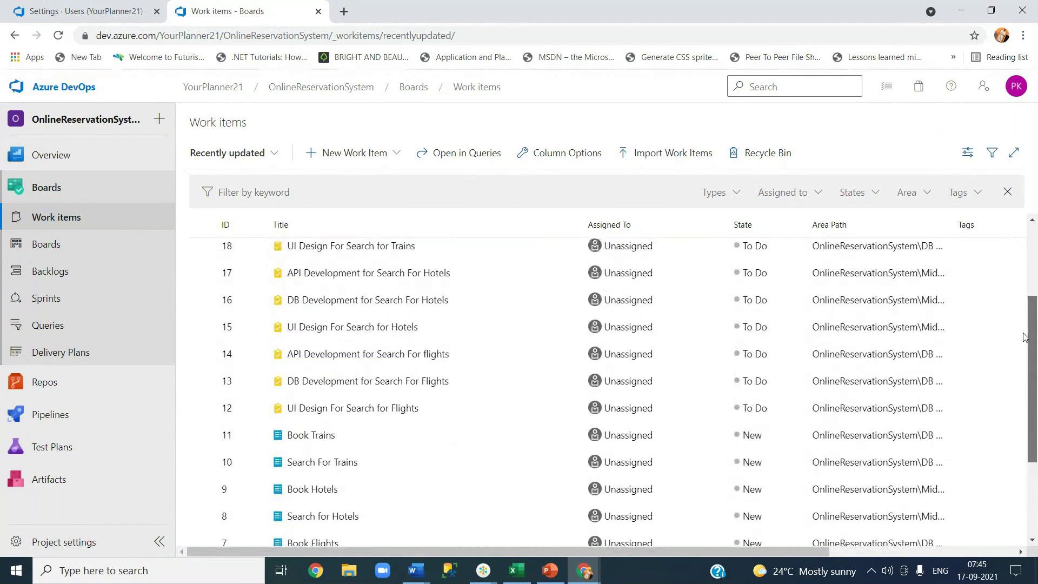
pyautogui.click(397, 357)
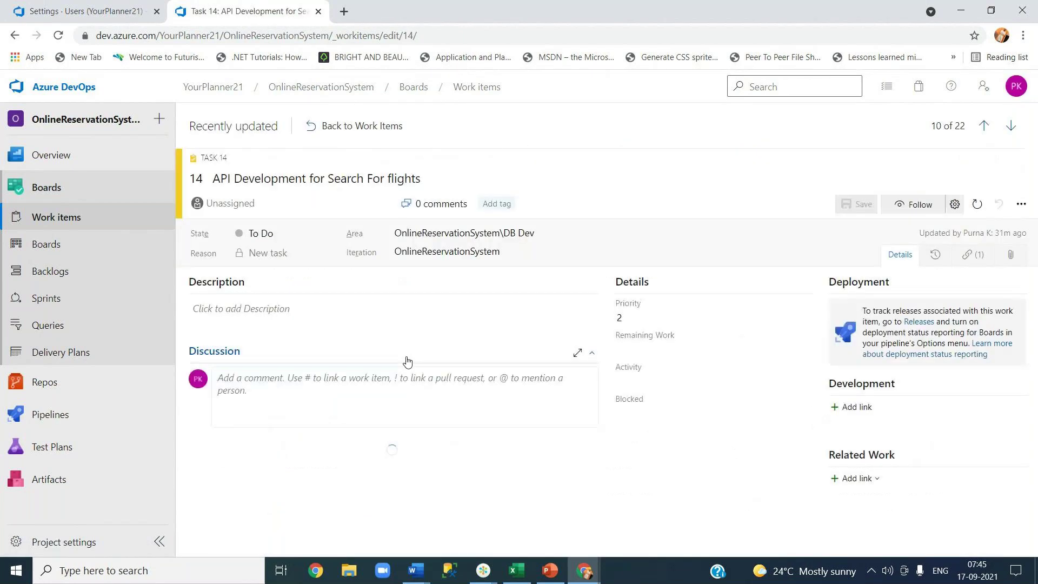
pyautogui.click(230, 203)
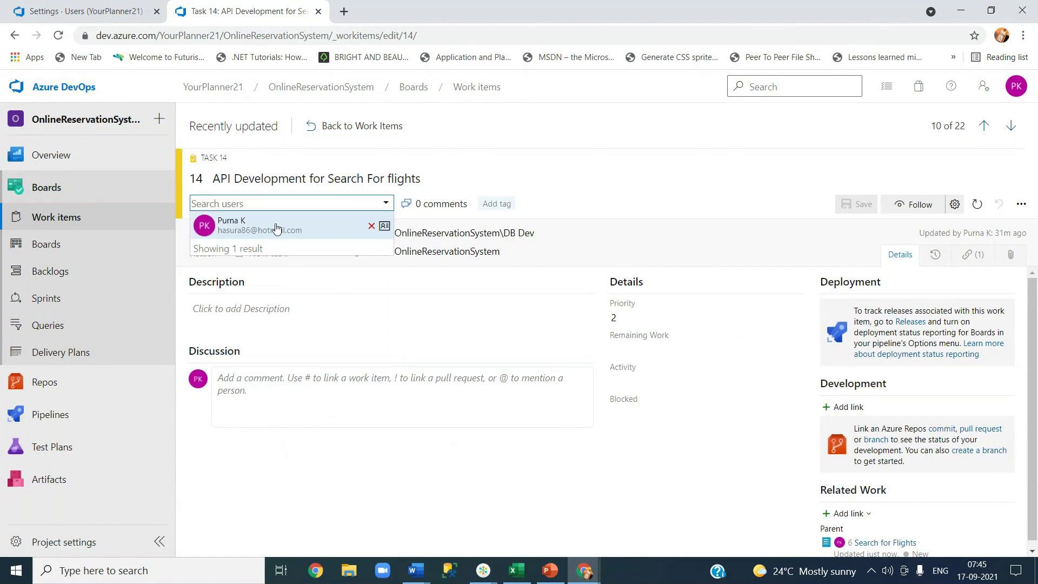
pyautogui.click(276, 228)
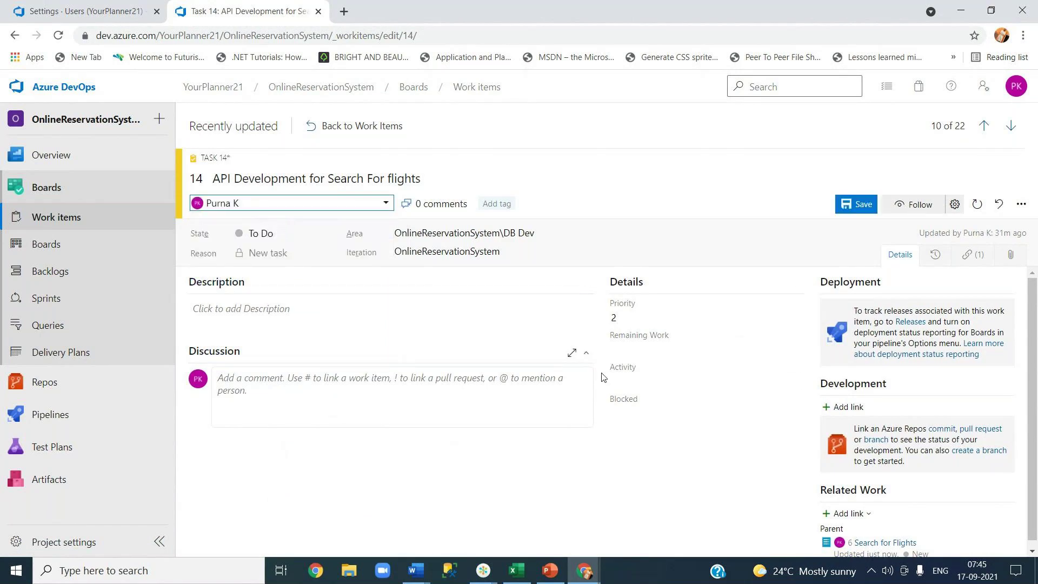
# Set the API development task's remaining work to 24 and activity to Development, then save it and return to the work items list.
pyautogui.click(637, 350)
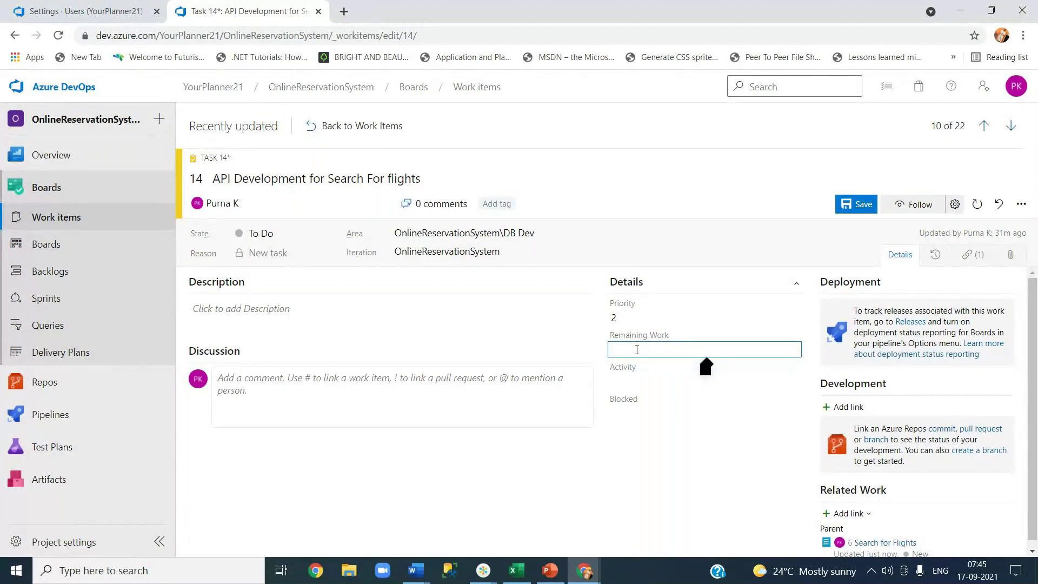
pyautogui.write('24')
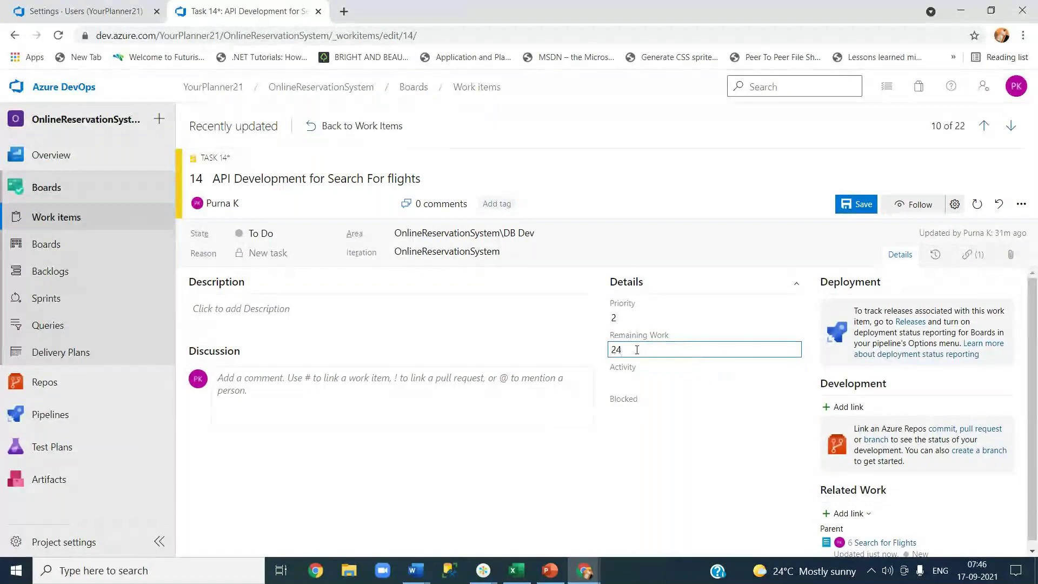
pyautogui.click(637, 385)
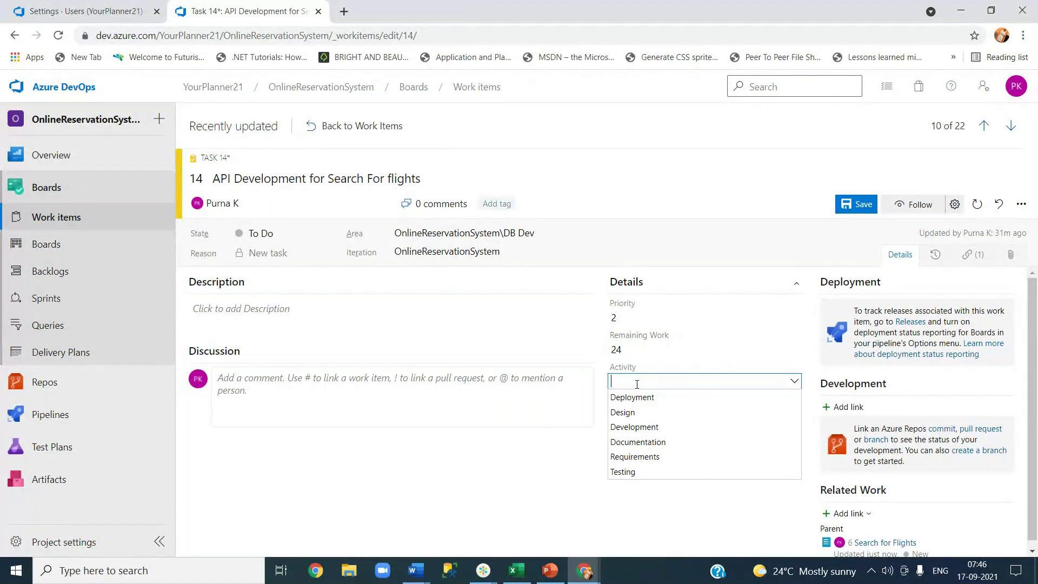
pyautogui.click(639, 428)
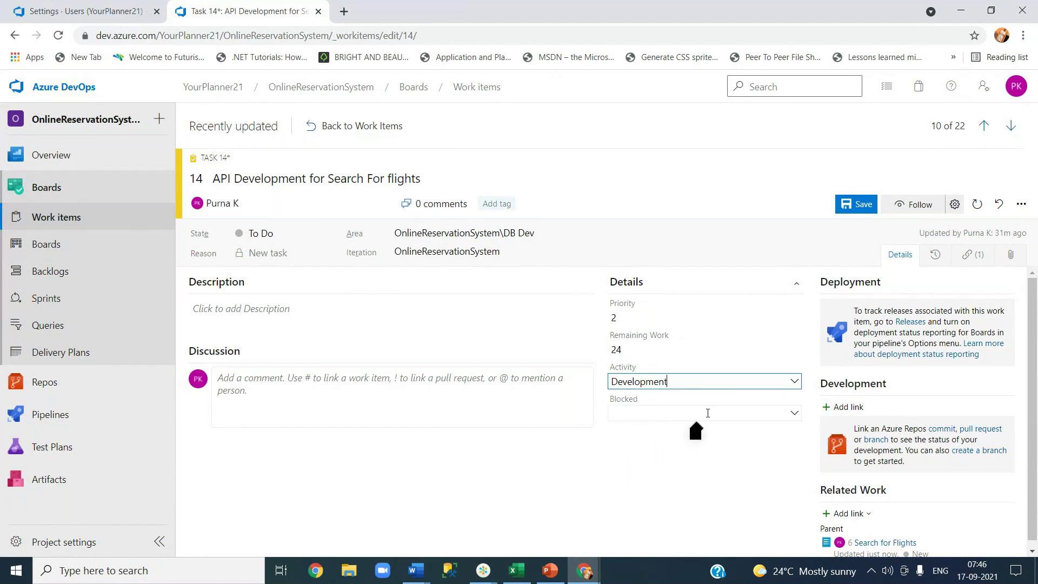
pyautogui.click(797, 414)
pyautogui.click(719, 480)
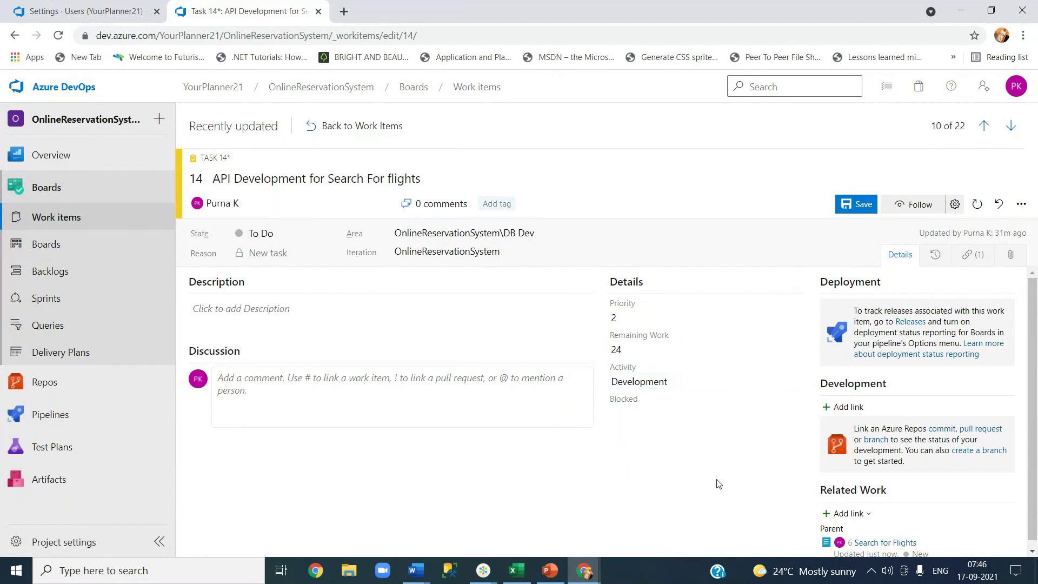
pyautogui.doubleClick(622, 349)
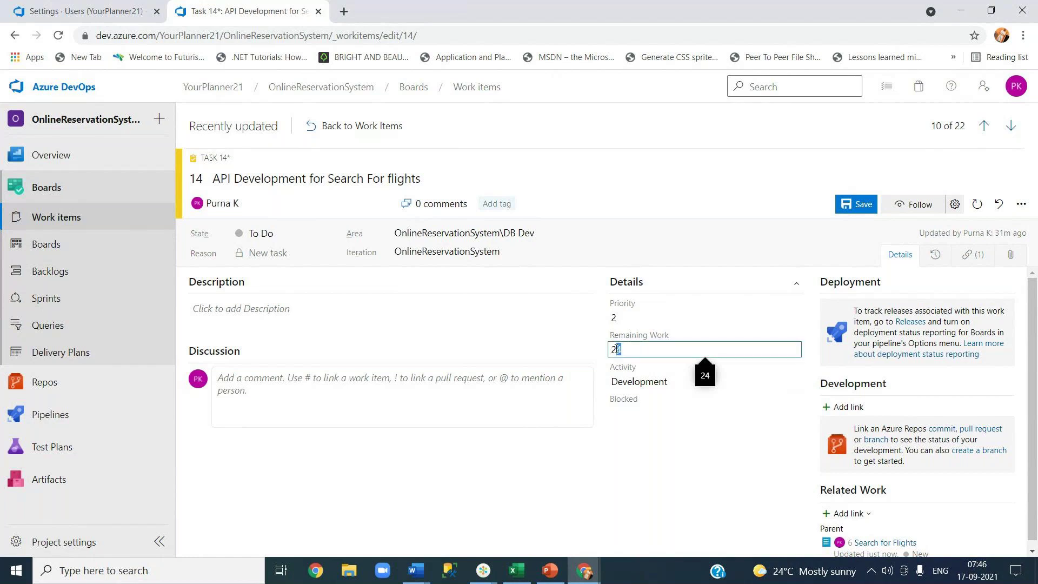
pyautogui.click(687, 336)
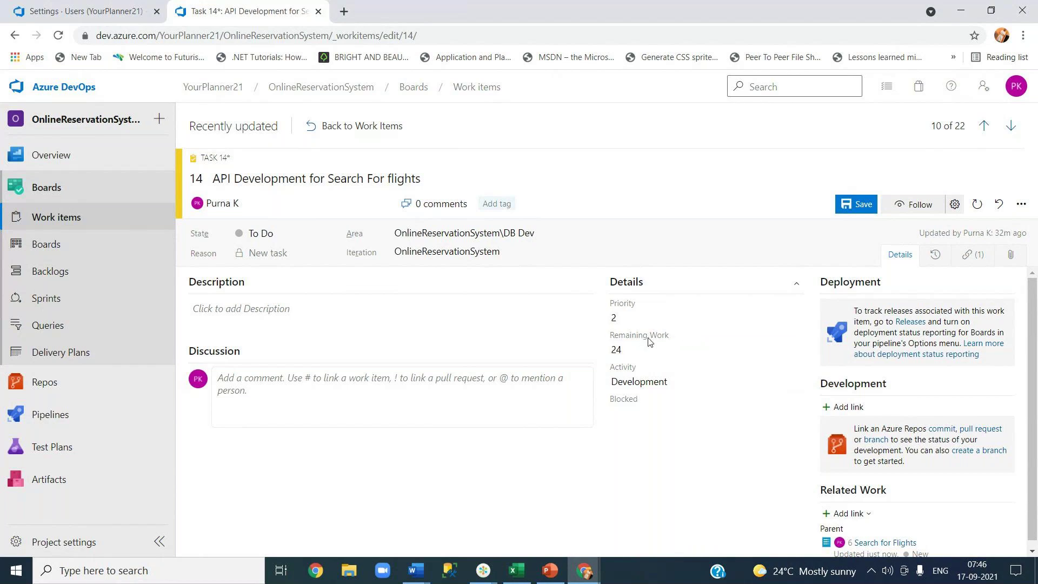
pyautogui.moveTo(649, 341)
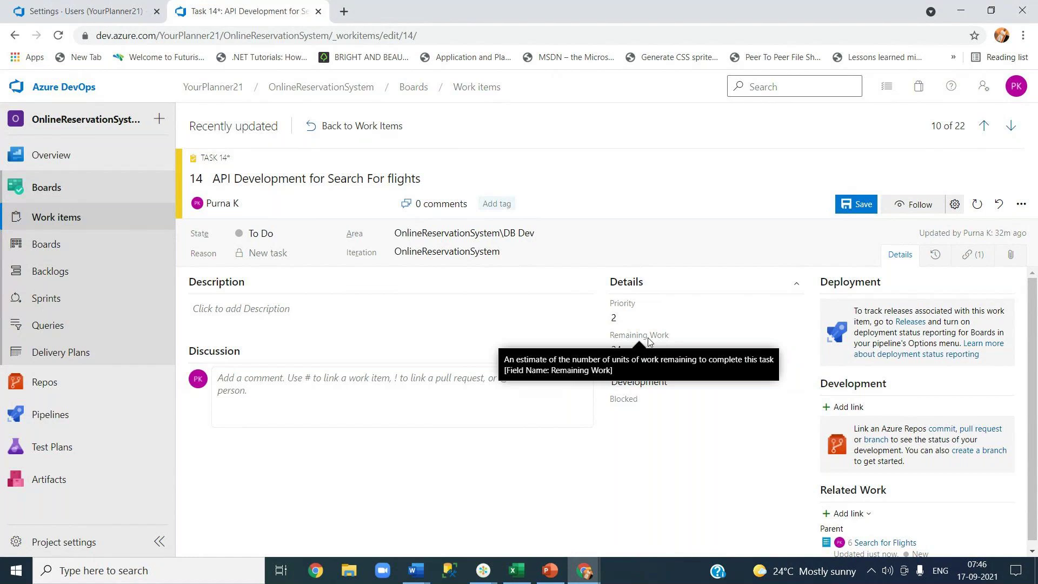
pyautogui.click(856, 205)
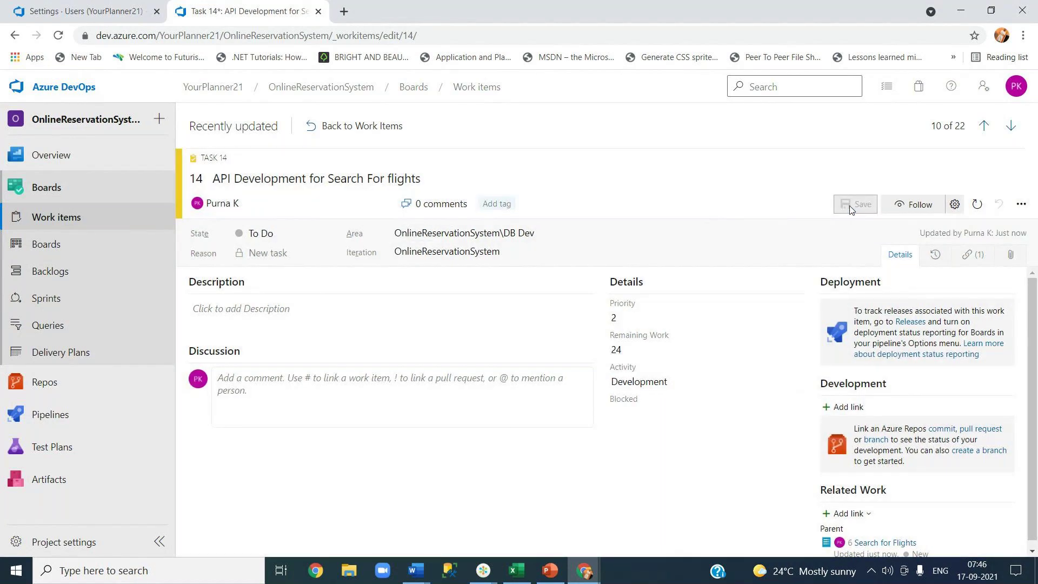
pyautogui.click(364, 130)
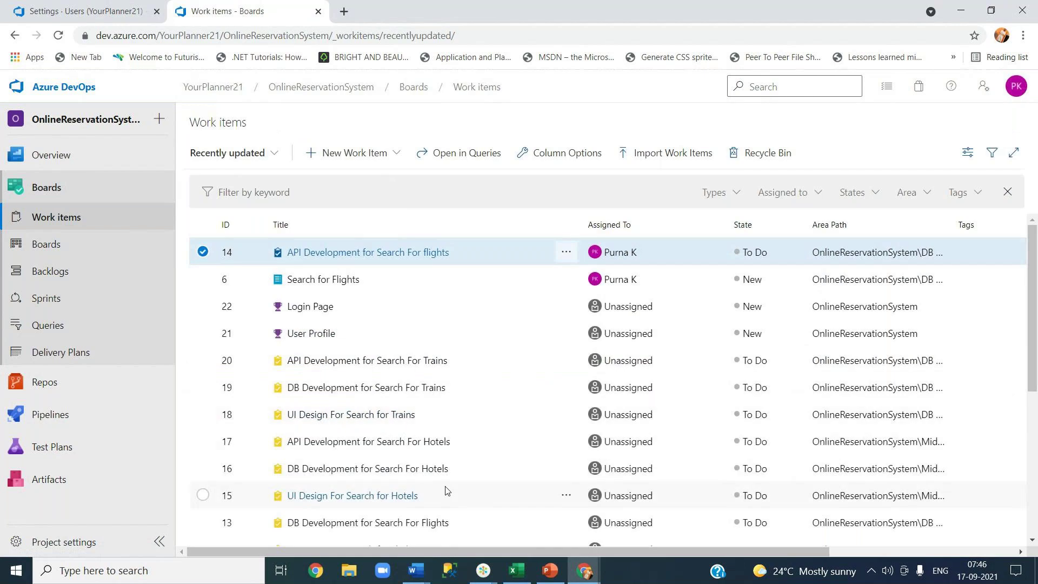
# Open the DB Development for Search For Flights task, assign it to the suggested user, and set its iteration to Sprint 1.
pyautogui.scroll(-3, 1033, 358)
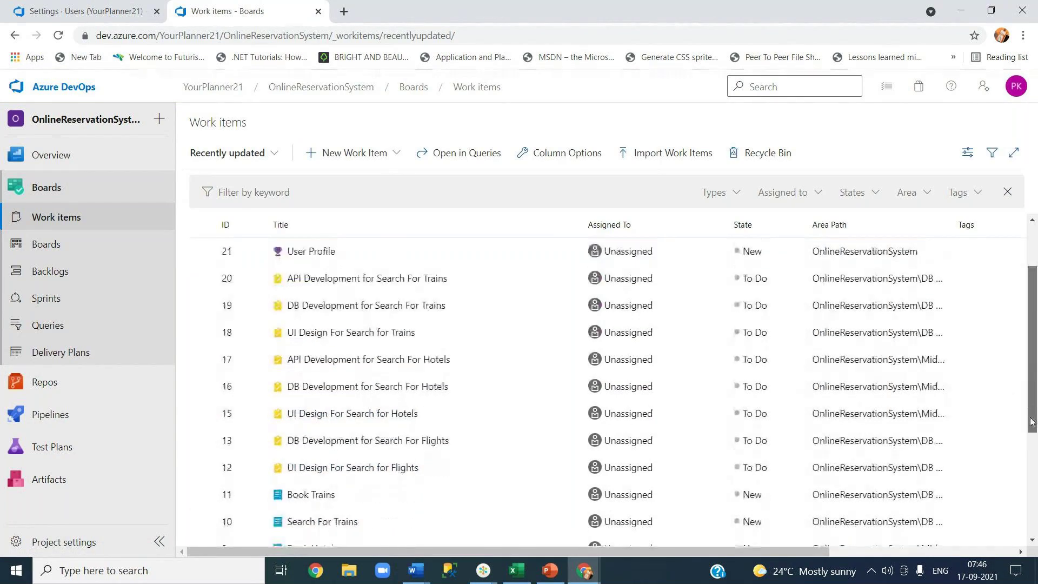
pyautogui.click(395, 373)
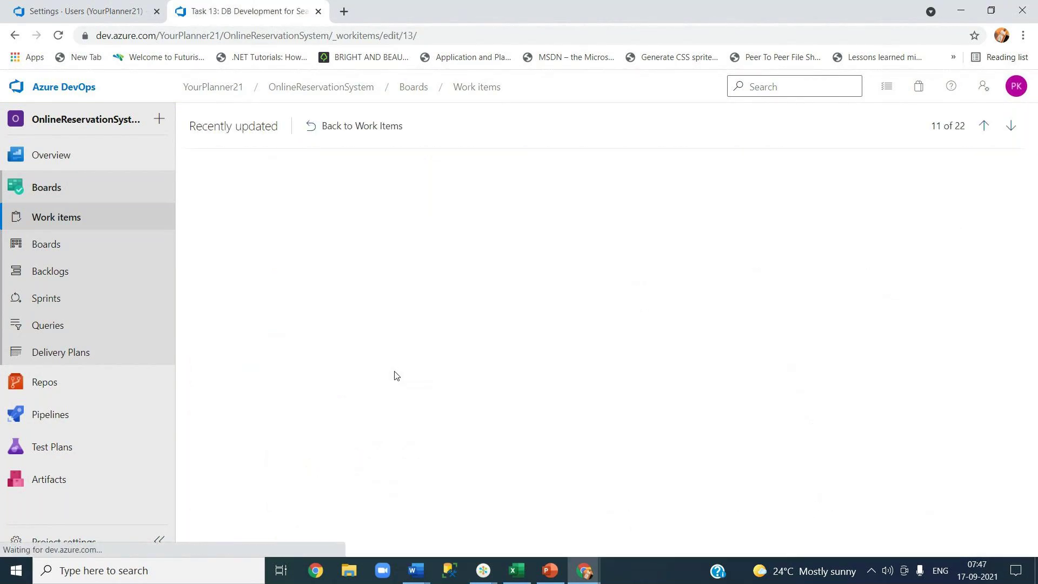
pyautogui.click(283, 204)
pyautogui.click(281, 223)
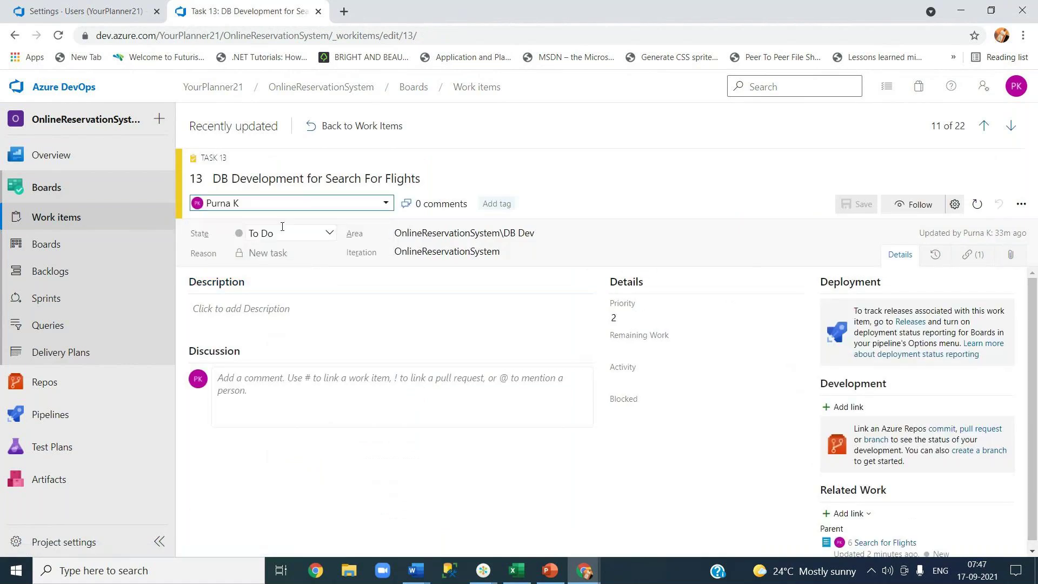
pyautogui.click(542, 254)
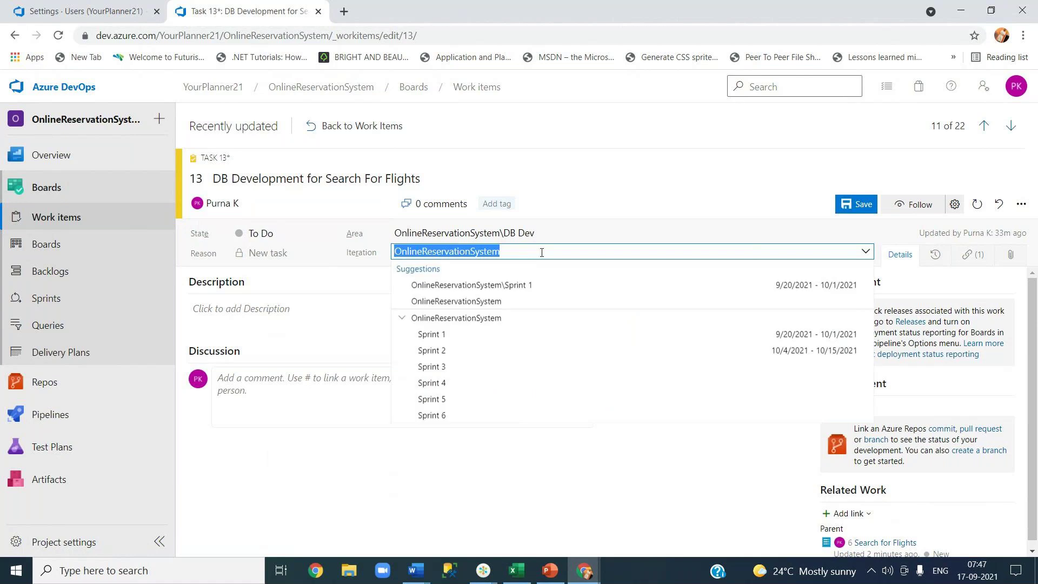
pyautogui.click(449, 337)
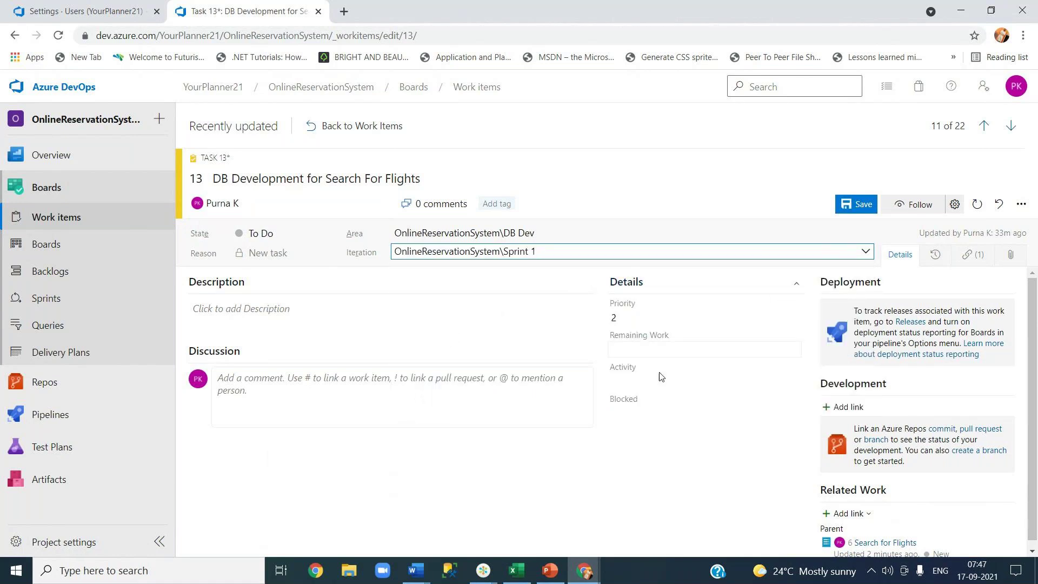
# Give the DB development task 16 remaining work and the Design activity, save it, and go back to the work items list.
pyautogui.click(635, 350)
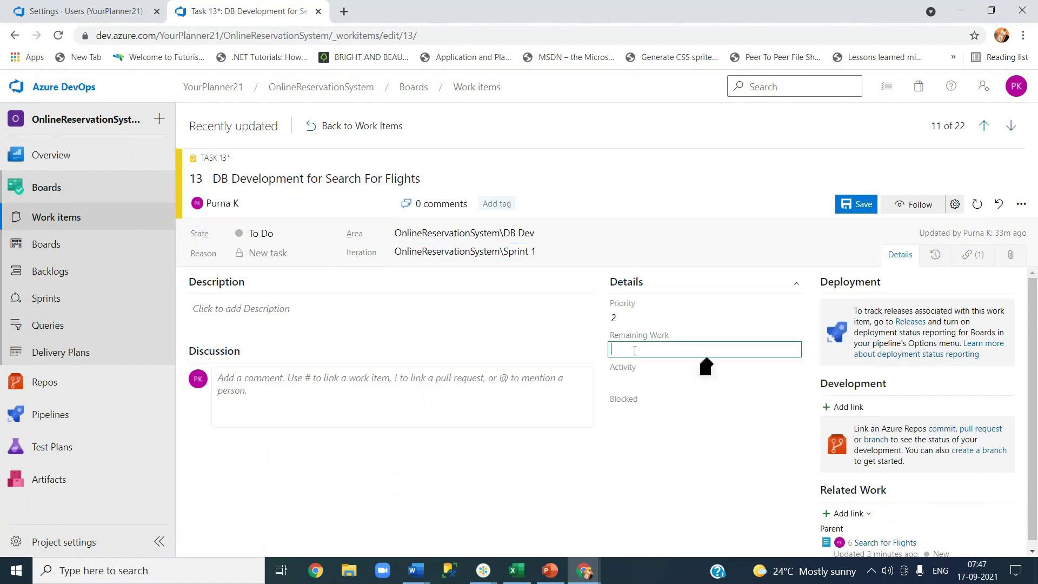
pyautogui.write('16')
pyautogui.click(643, 381)
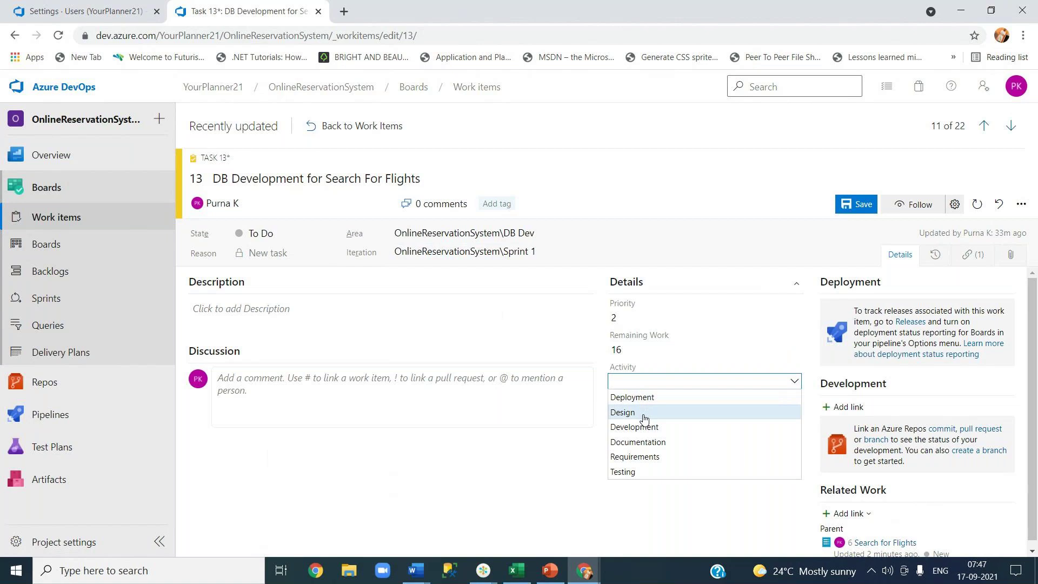
pyautogui.click(643, 412)
pyautogui.click(678, 444)
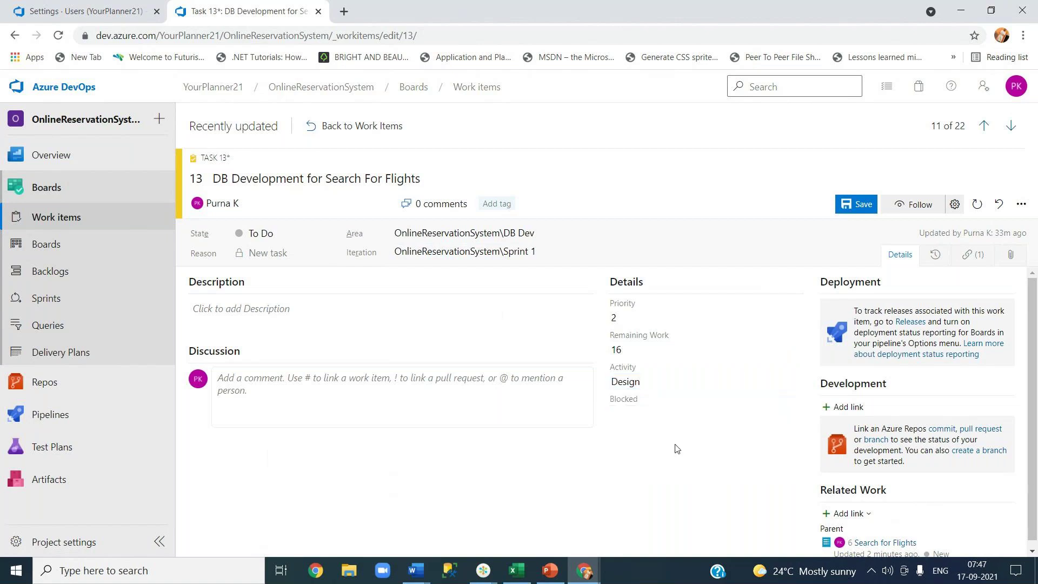
pyautogui.click(852, 209)
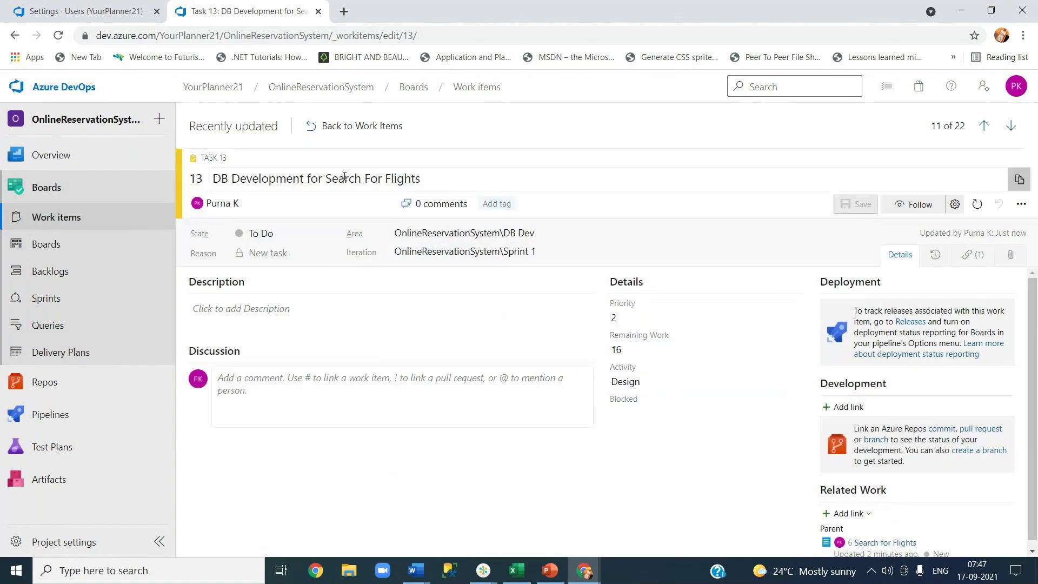
pyautogui.click(343, 127)
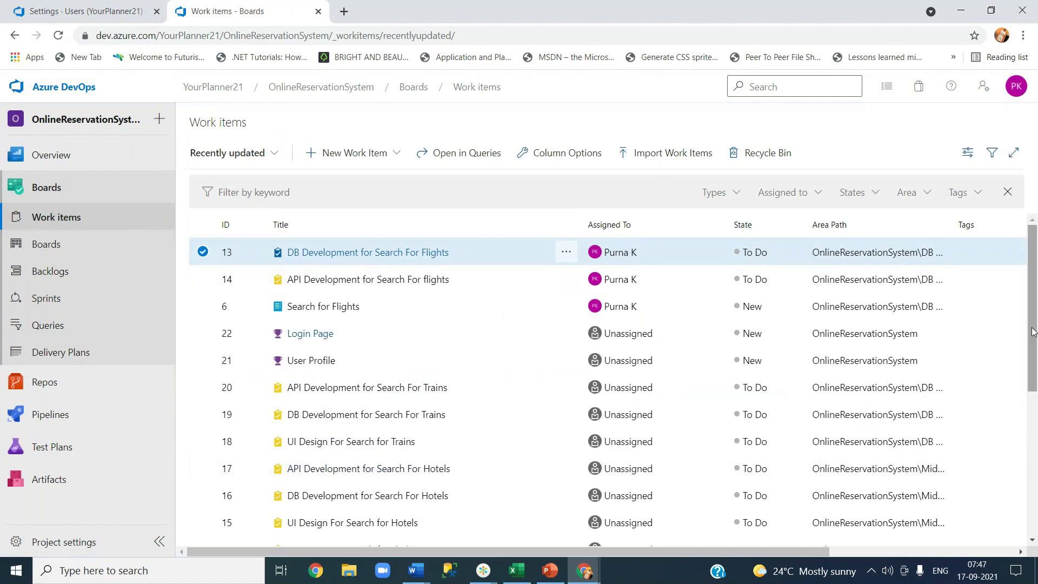
# Open the UI Design For Search for Flights task, assign it to the suggested user, and set its iteration to Sprint 1.
pyautogui.moveTo(1032, 339); pyautogui.dragTo(1033, 413)
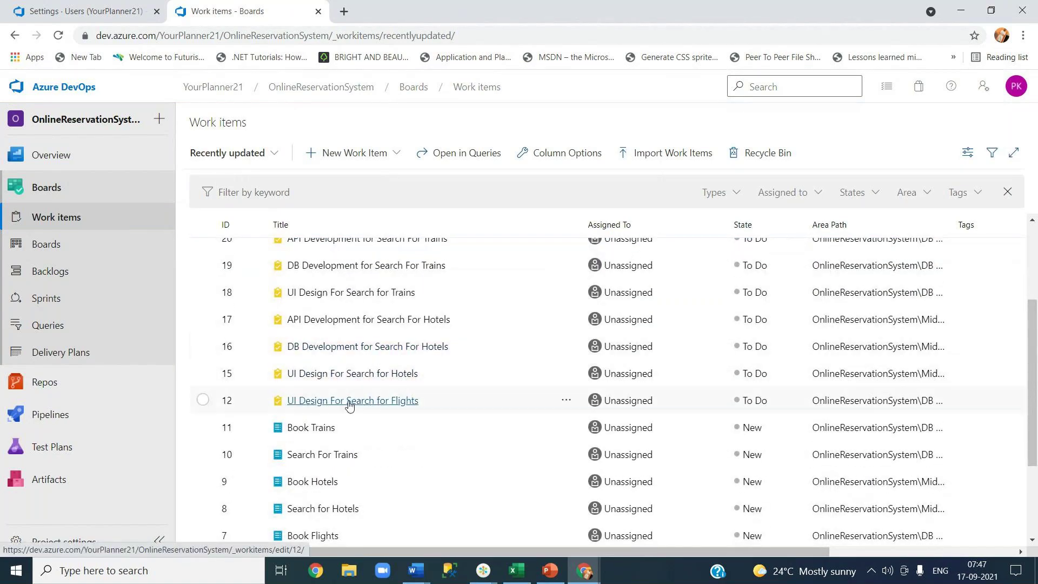
pyautogui.click(348, 401)
pyautogui.click(230, 203)
pyautogui.click(254, 222)
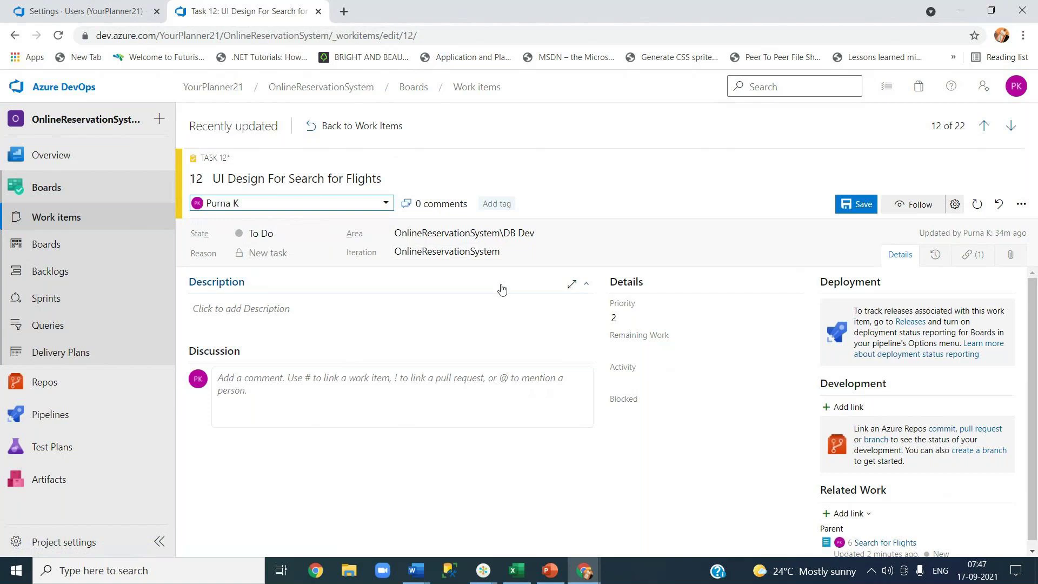
pyautogui.click(524, 251)
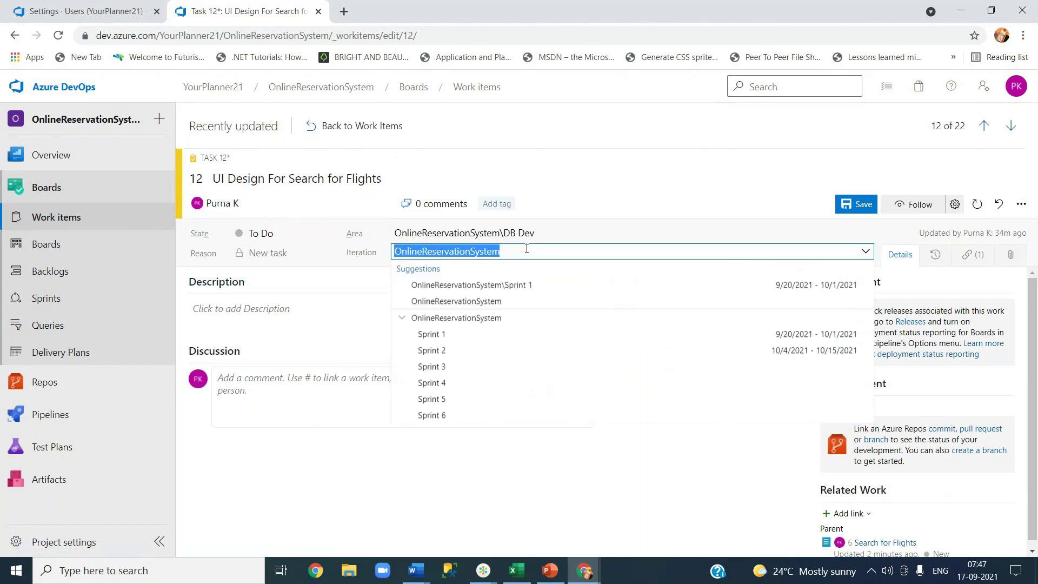
pyautogui.click(446, 336)
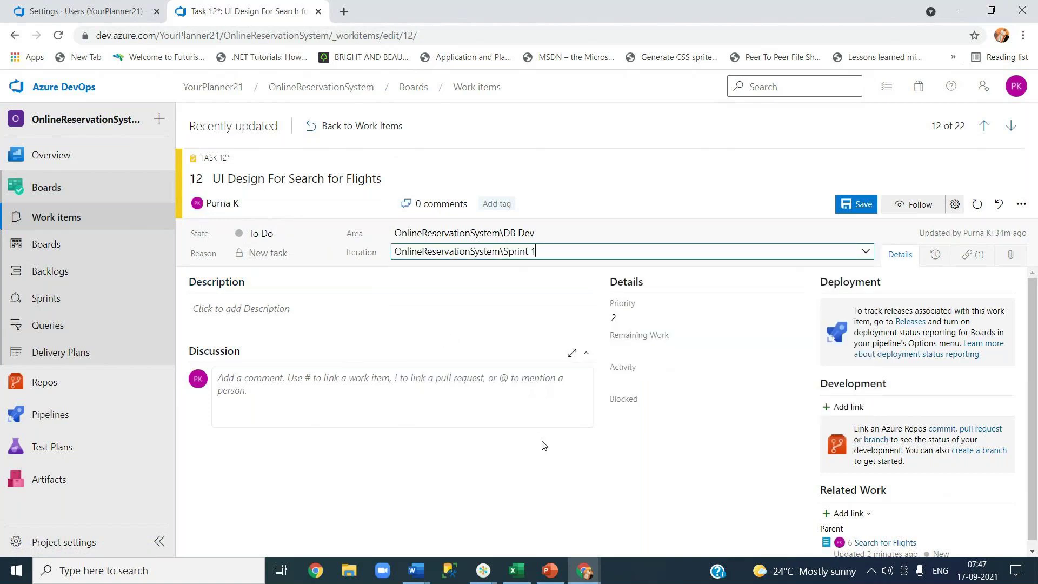
# Set the UI design task's remaining work to 16 and activity to Development, save it, and return to the work items list.
pyautogui.click(637, 348)
pyautogui.write('16')
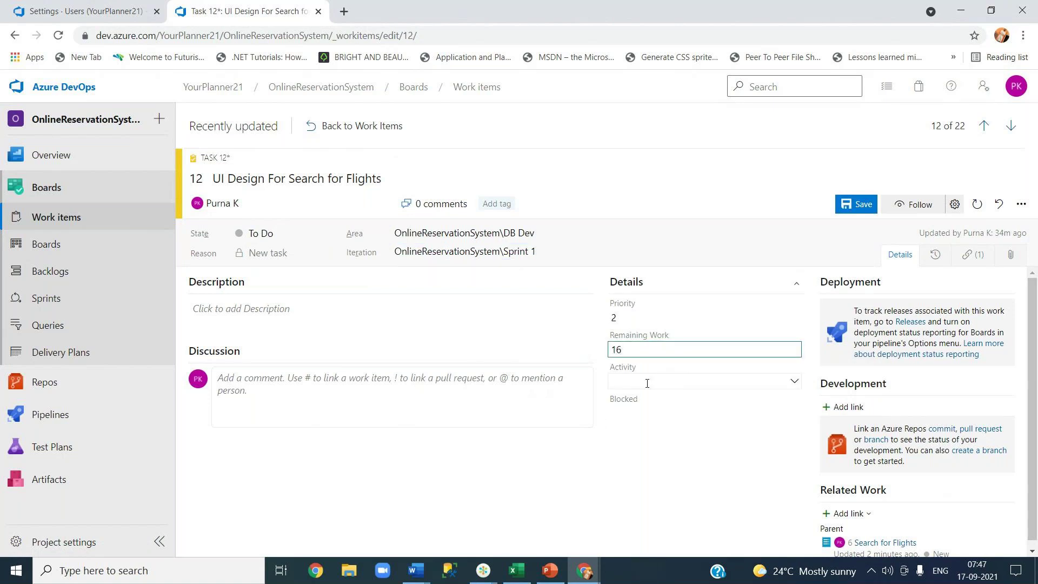
pyautogui.click(646, 382)
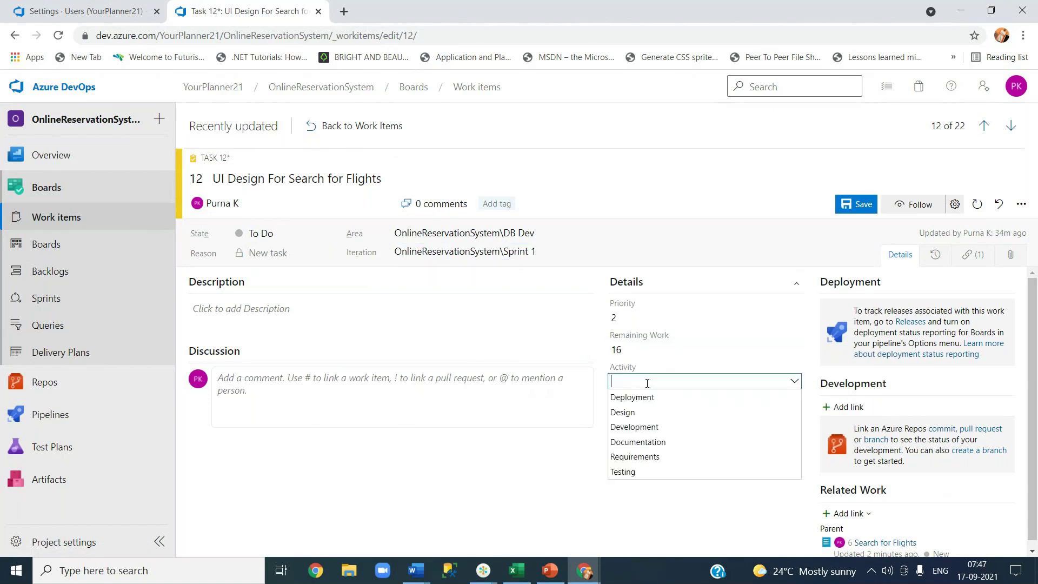
pyautogui.click(641, 428)
pyautogui.click(592, 473)
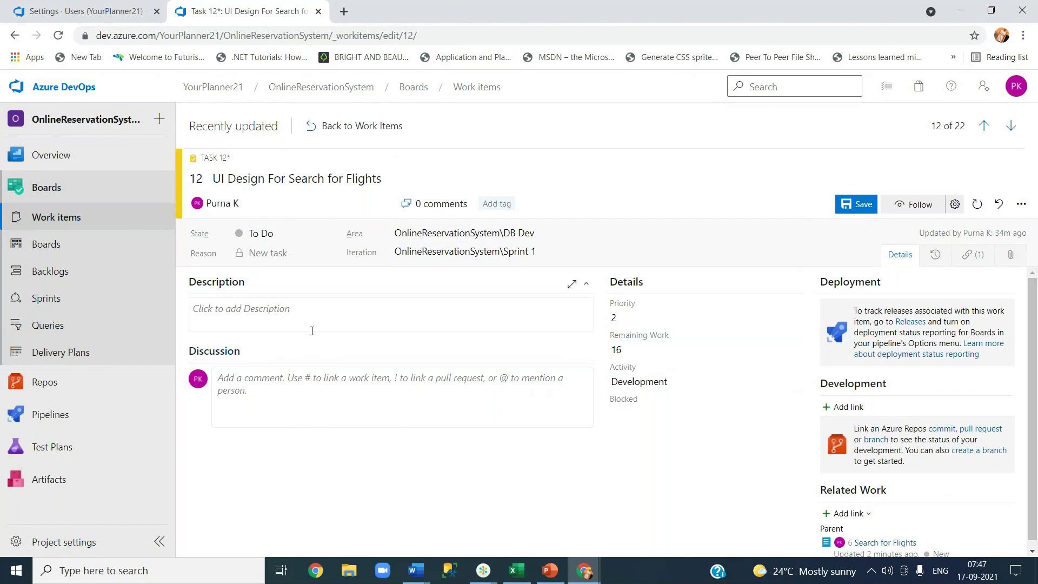
pyautogui.click(846, 205)
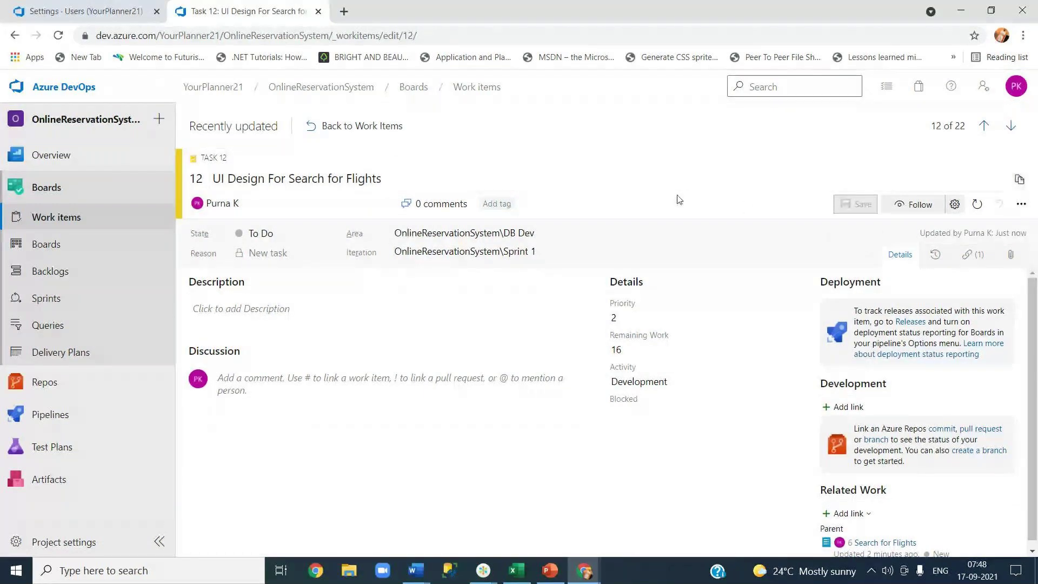
pyautogui.click(358, 126)
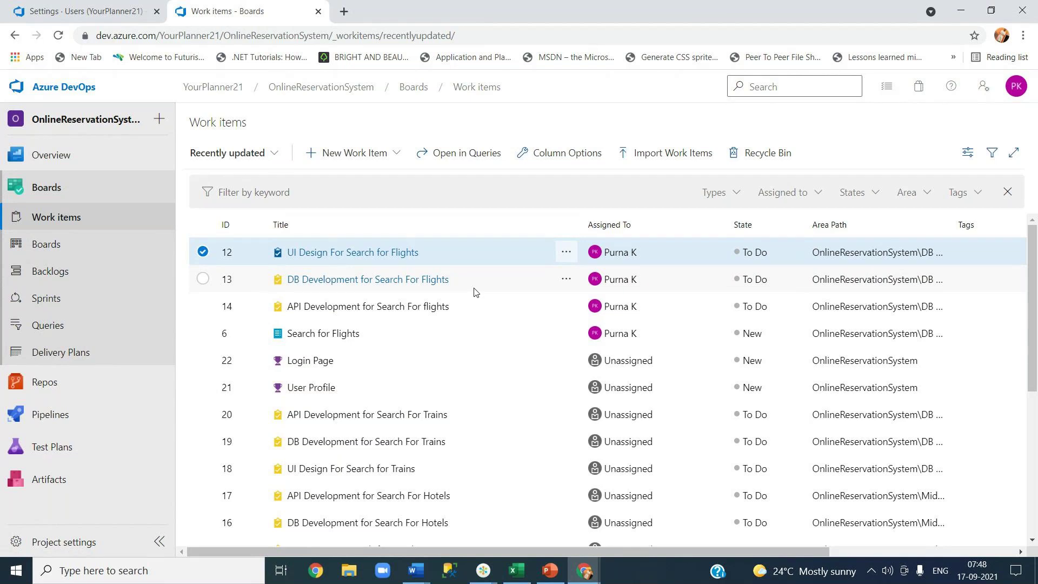
# Review the sprint taskboards of the DB Dev, Middleware, UI Dev and OnlineReservationSystem Team teams.
pyautogui.click(74, 306)
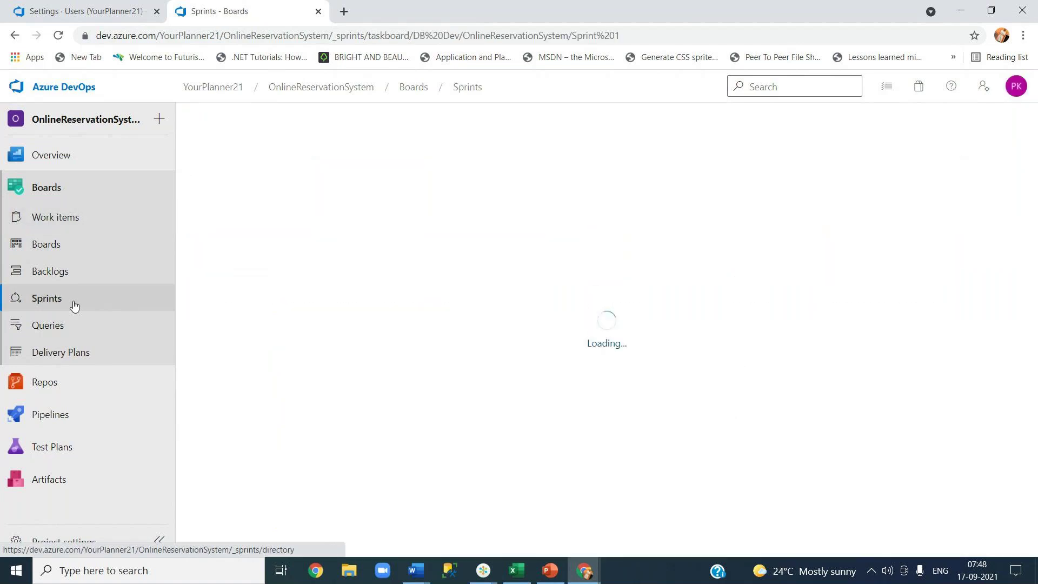
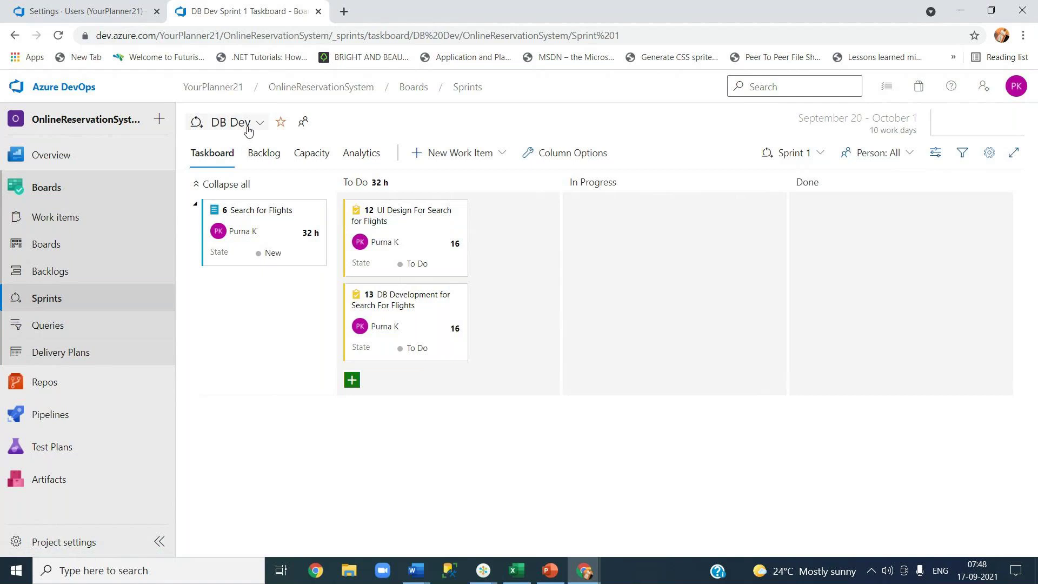
pyautogui.click(248, 131)
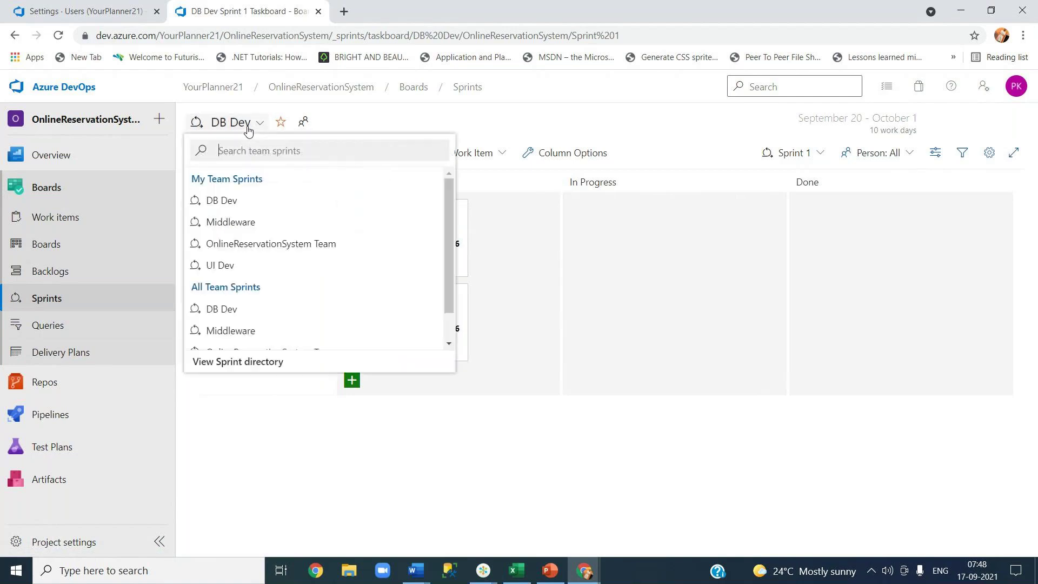
pyautogui.click(248, 225)
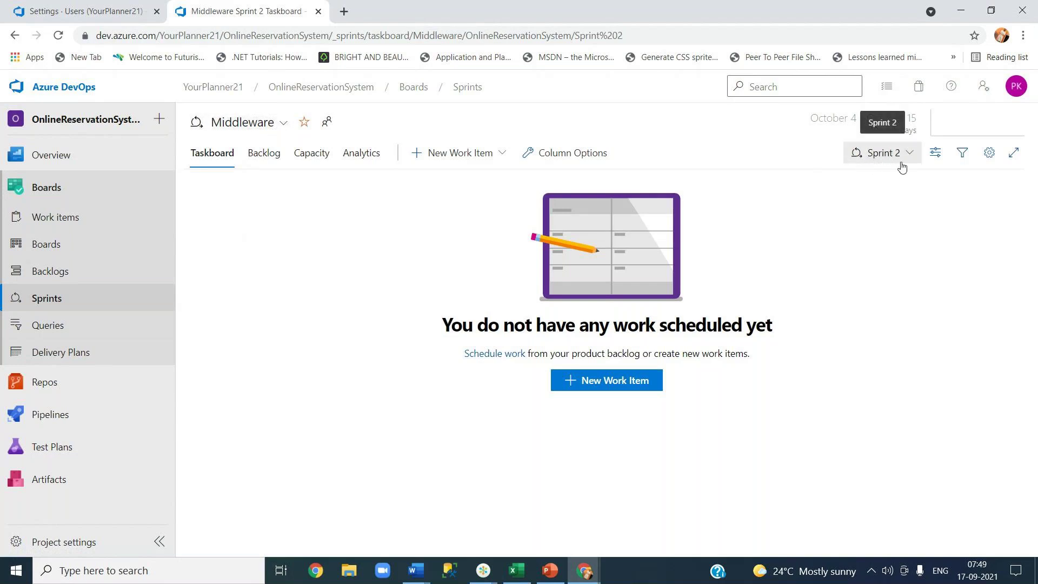
pyautogui.click(280, 128)
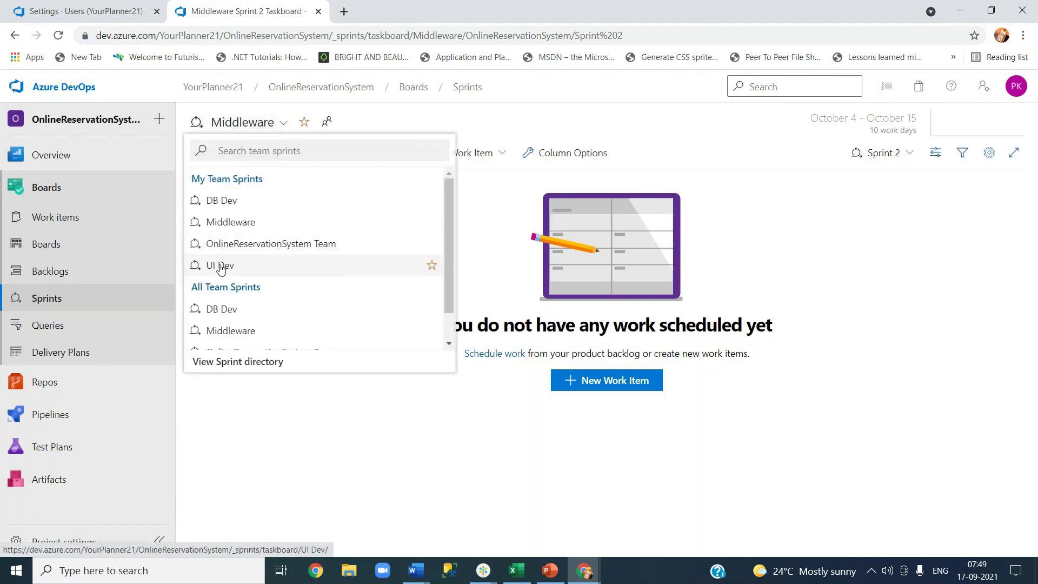
pyautogui.click(220, 265)
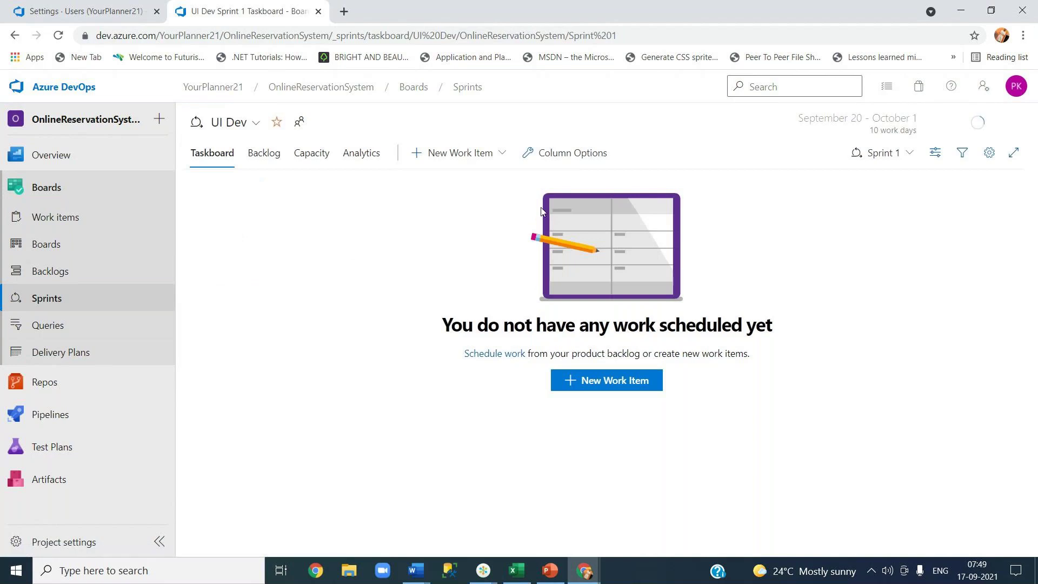
pyautogui.click(253, 128)
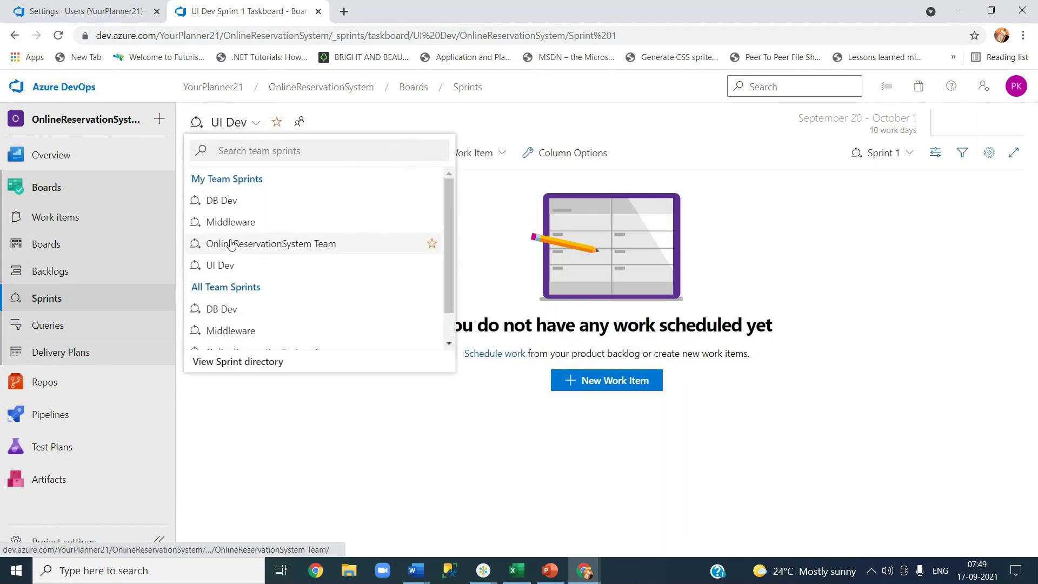
pyautogui.click(232, 244)
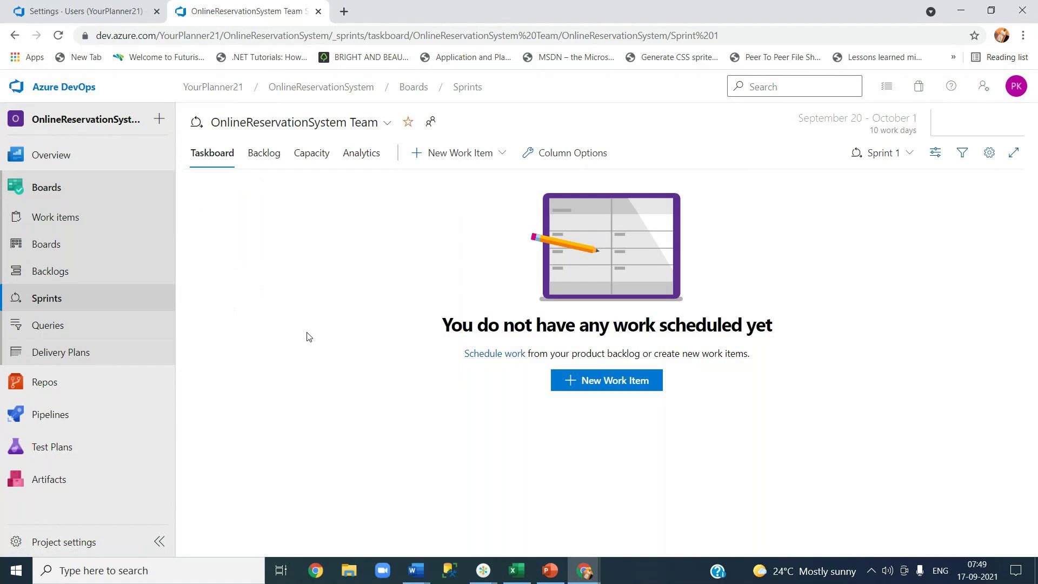
# Open the project settings, and refresh the organization's users list to check when each user last accessed it.
pyautogui.click(64, 548)
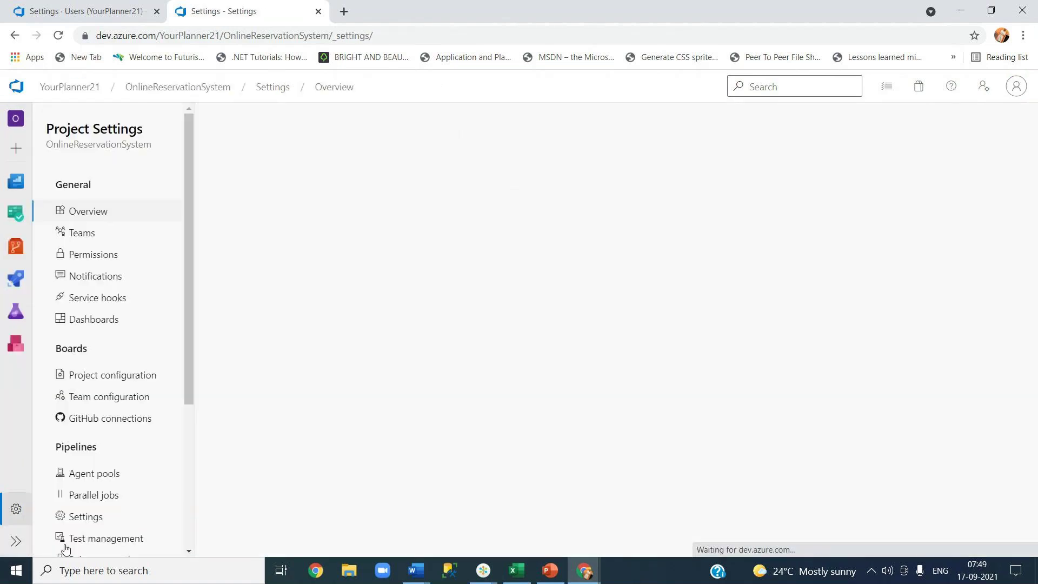
pyautogui.click(114, 13)
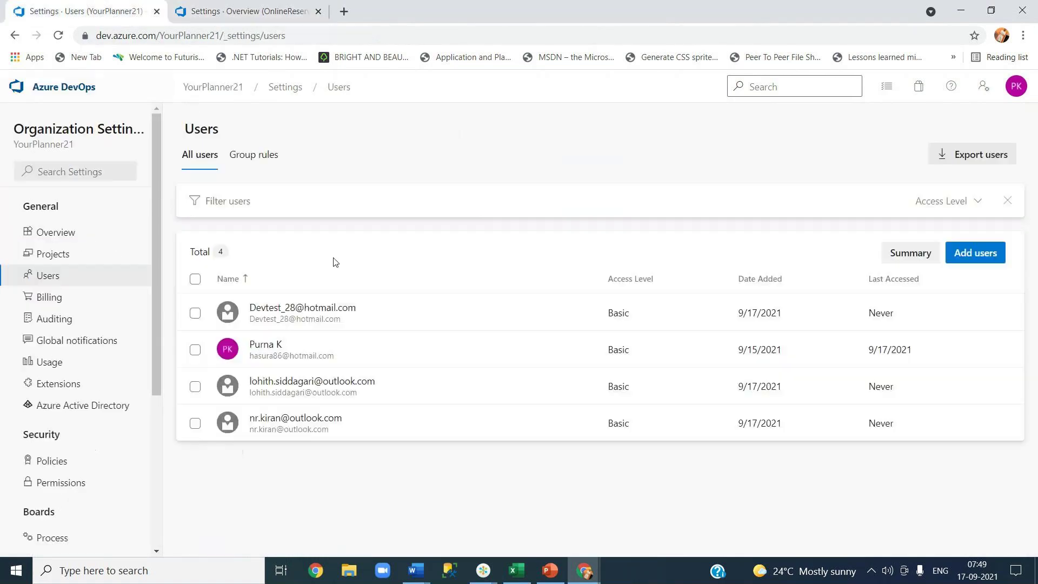
pyautogui.click(59, 35)
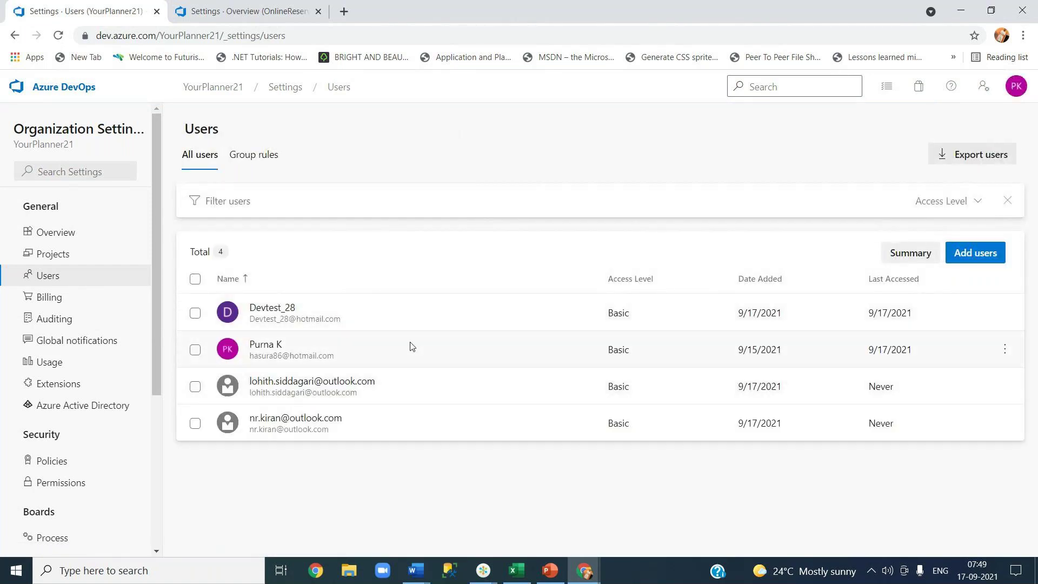
# Return to the OnlineReservationSystem project settings and open the UI Dev team's member list.
pyautogui.click(232, 10)
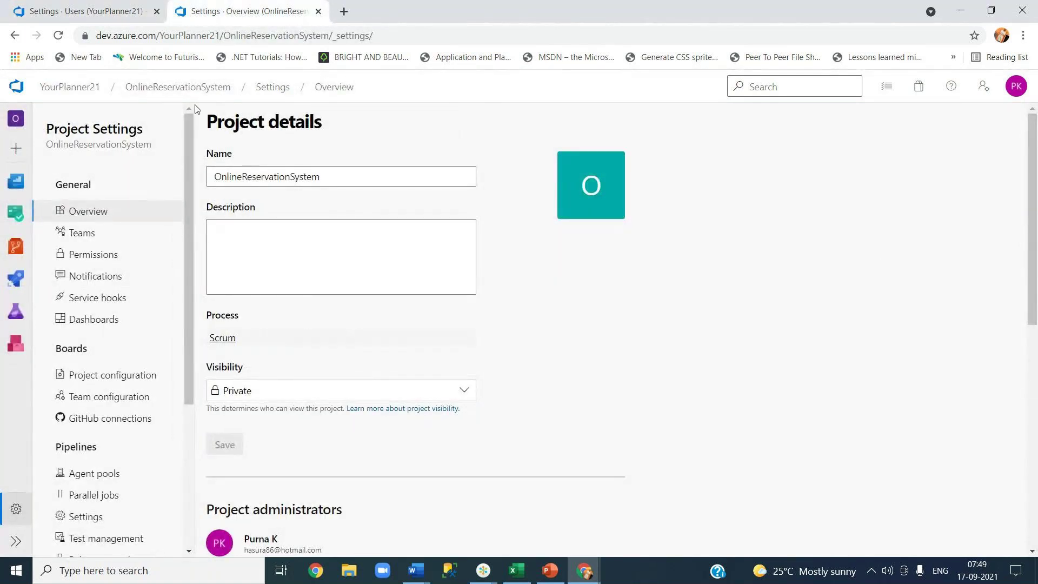
pyautogui.click(272, 88)
pyautogui.click(86, 236)
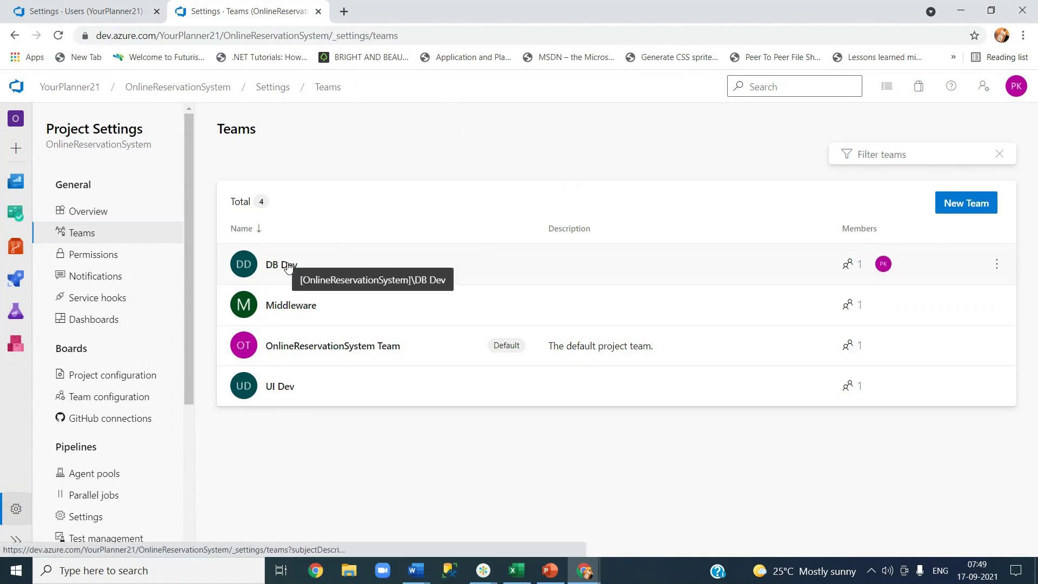
pyautogui.click(282, 388)
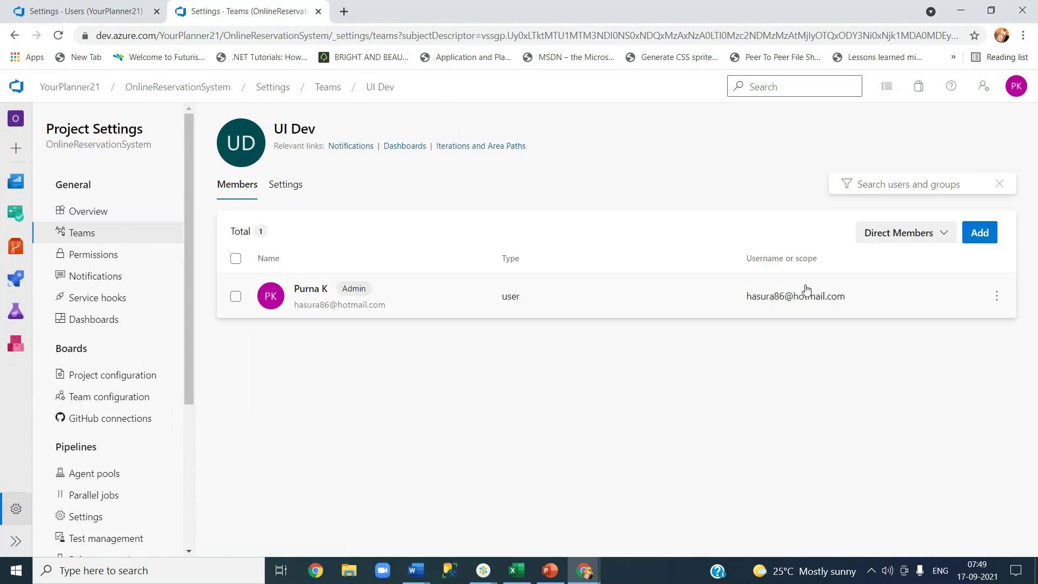
pyautogui.click(977, 233)
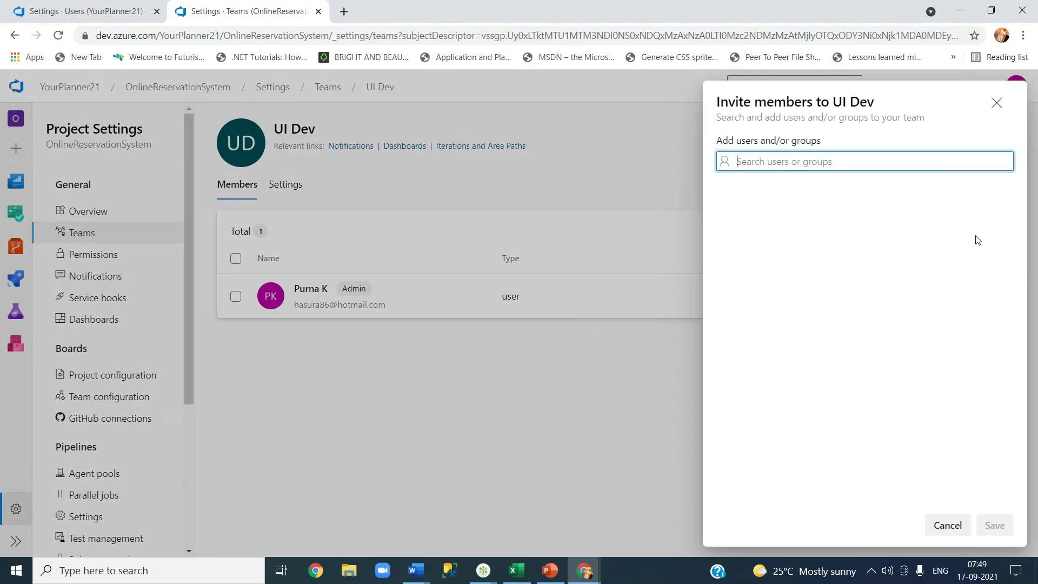
pyautogui.write('db')
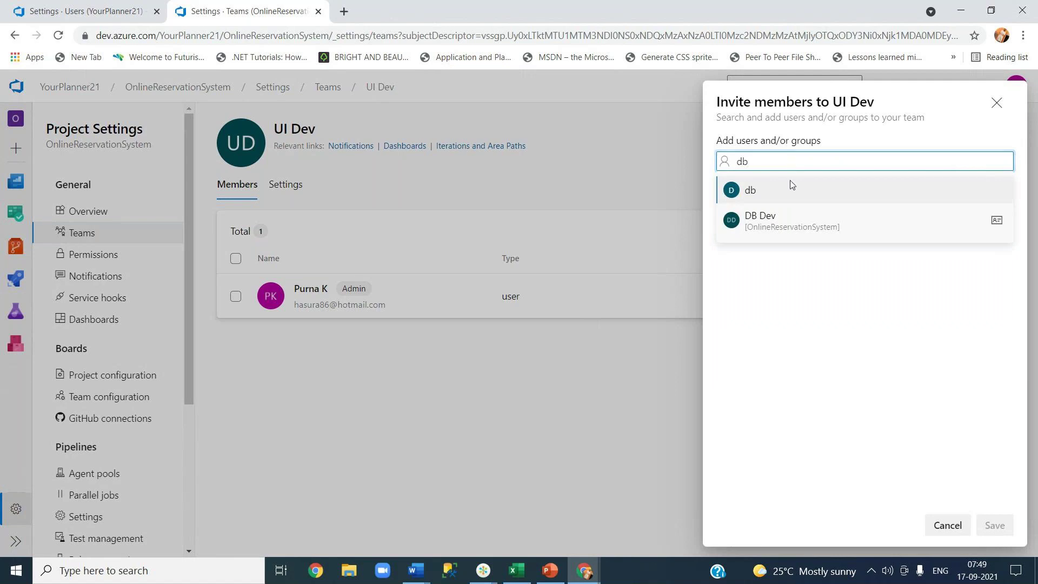
pyautogui.click(623, 362)
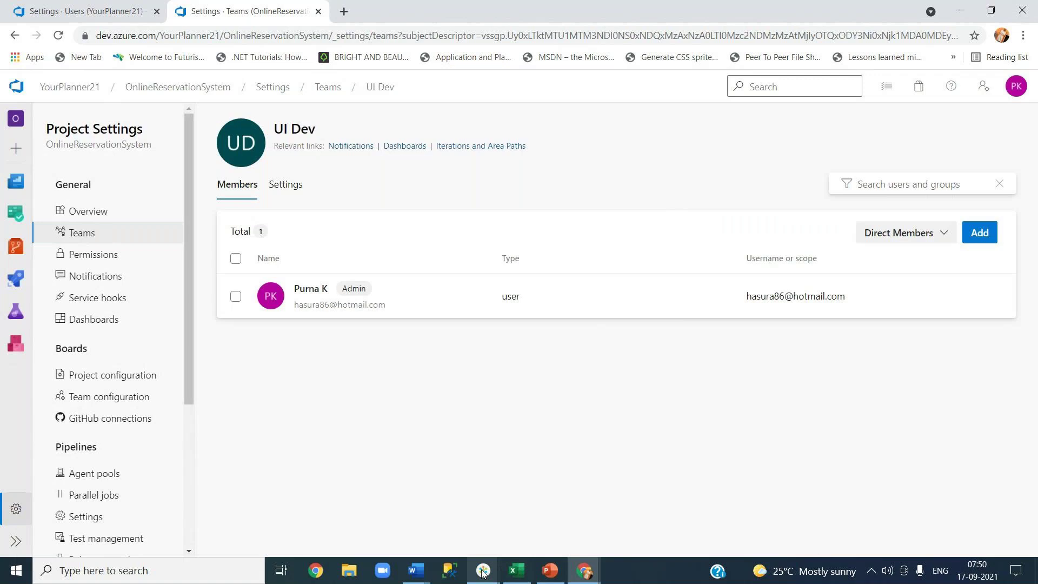
# Switch to the GoTo meeting window, check the participants' account e-mails in the chat, and minimize the meeting.
pyautogui.click(483, 573)
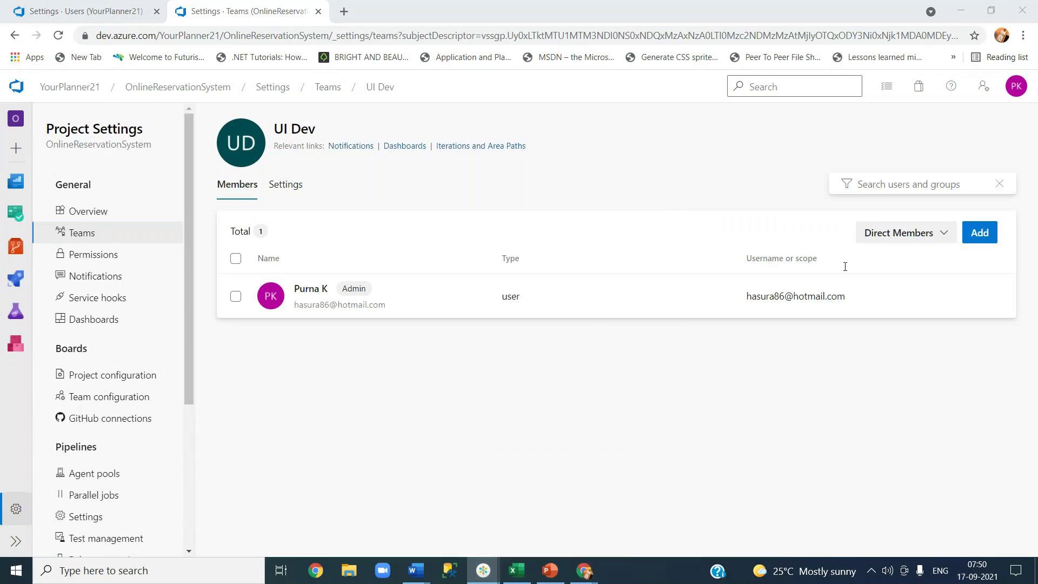
pyautogui.click(961, 12)
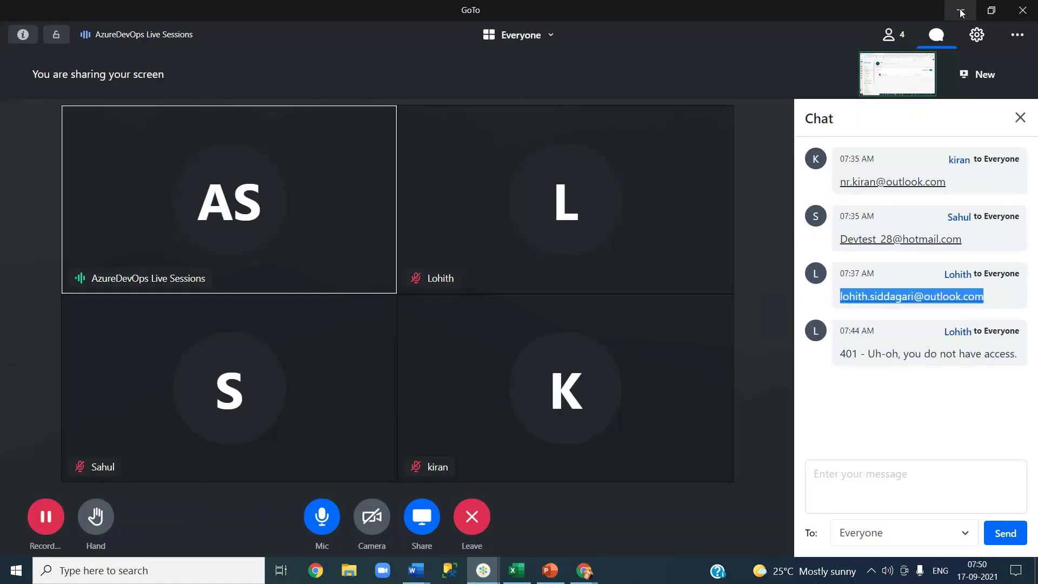
pyautogui.click(960, 12)
# Try to add the user found by searching "dev" to the UI Dev team, and close the invitation.
pyautogui.click(977, 233)
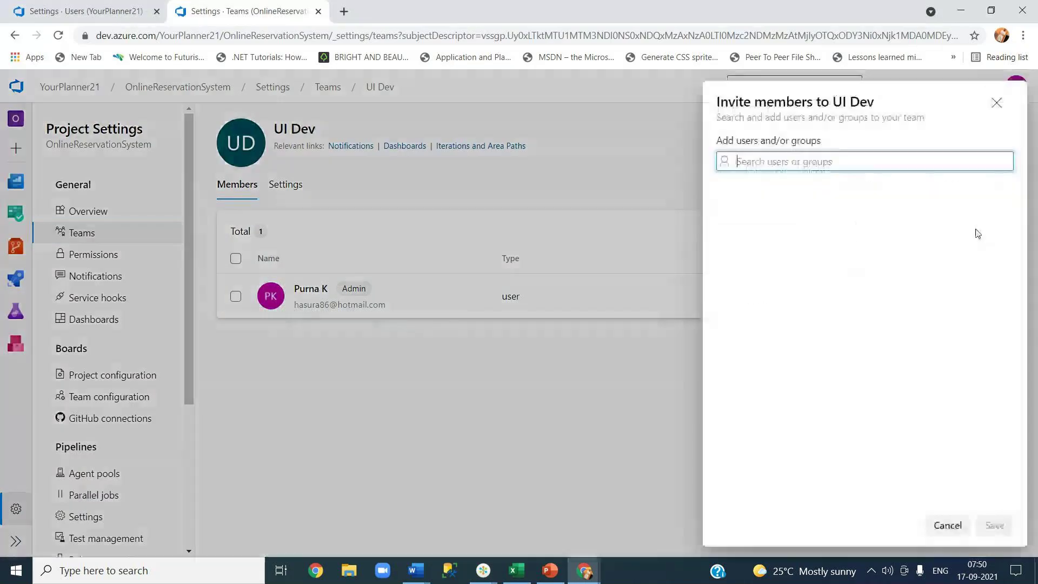
pyautogui.write('dev')
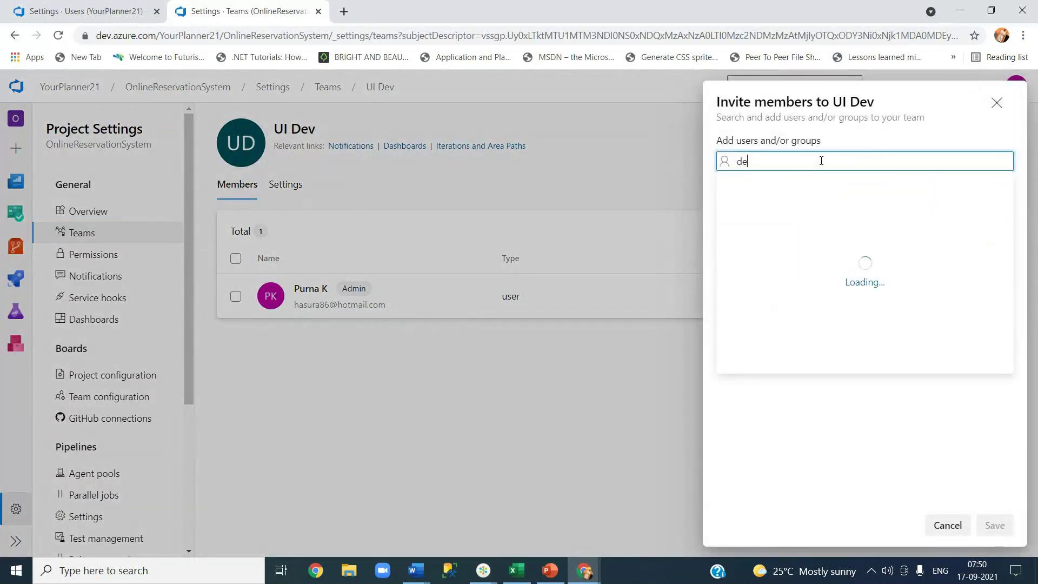
pyautogui.click(810, 222)
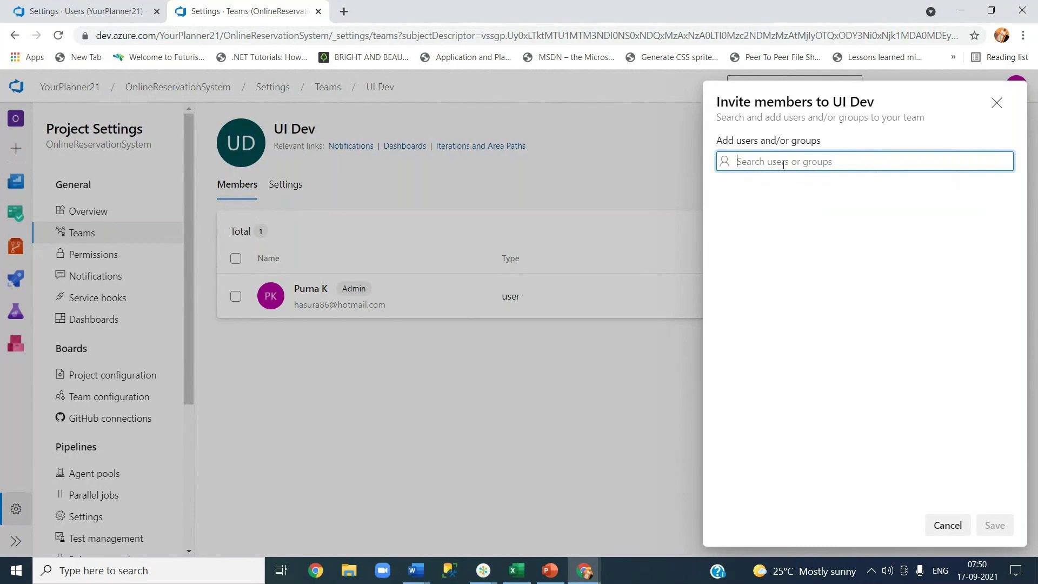
pyautogui.write('dev')
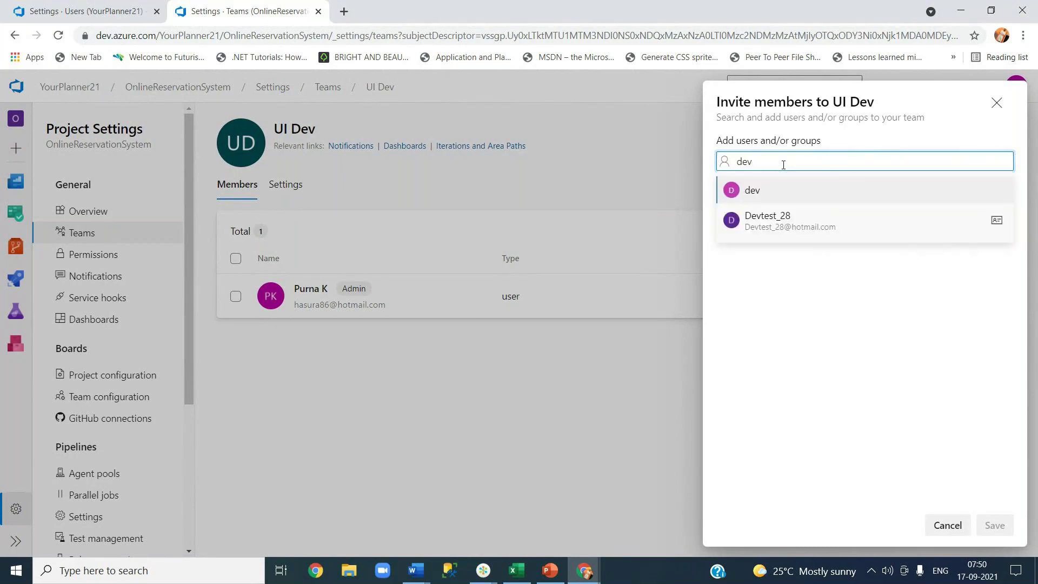
pyautogui.click(741, 219)
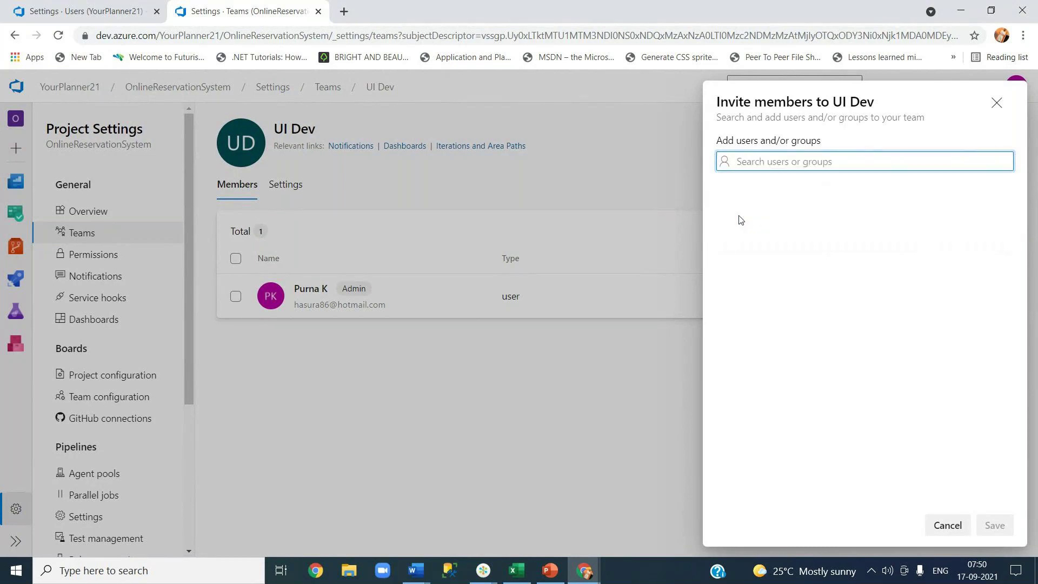
pyautogui.click(998, 105)
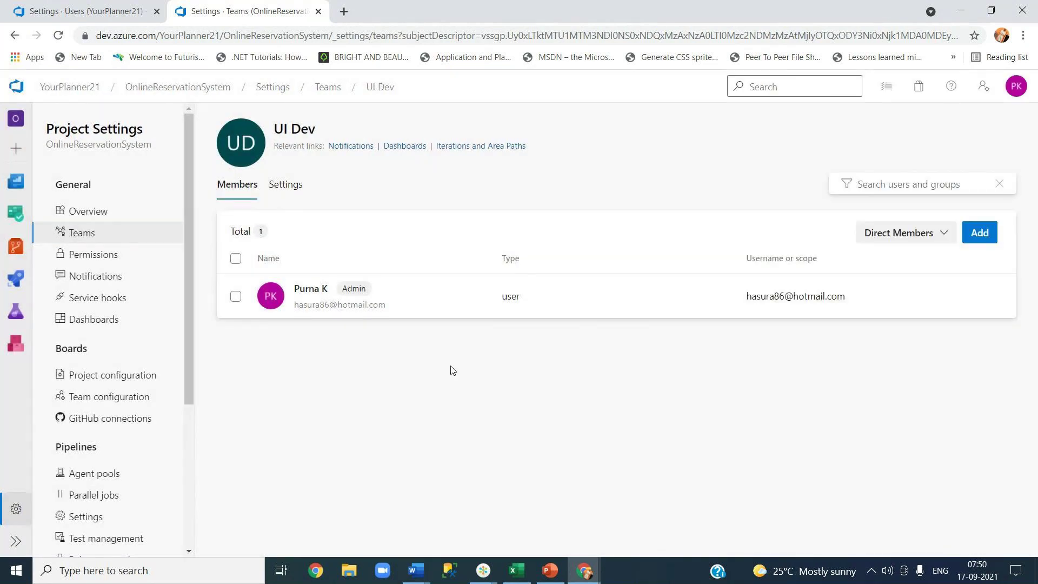
# Close the organization users page and reload the UI Dev team's member list.
pyautogui.click(73, 12)
pyautogui.click(157, 11)
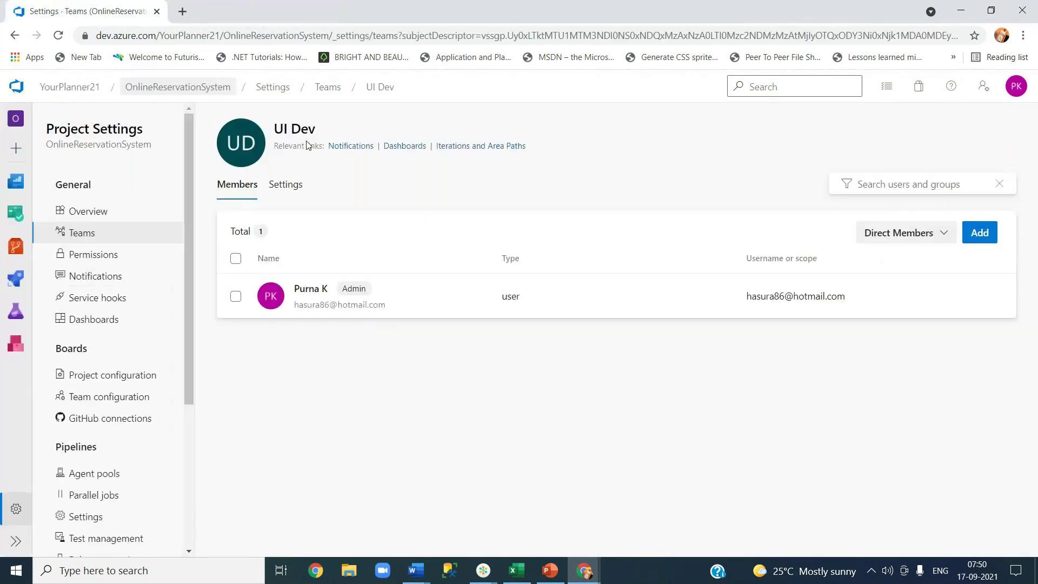
pyautogui.click(59, 37)
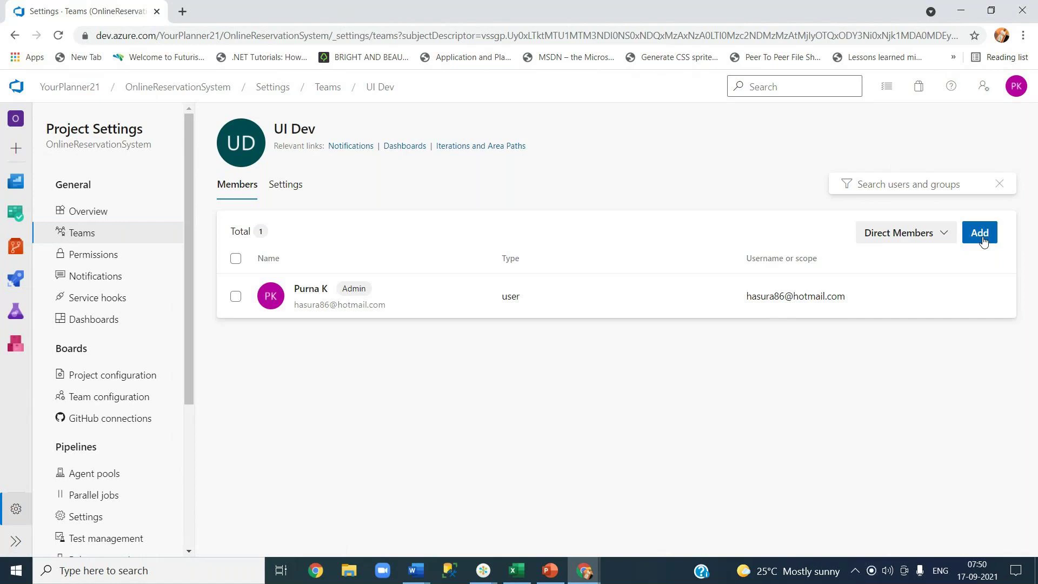
# Try again to invite the user found by searching "dev" to the UI Dev team, and cancel the invitation.
pyautogui.click(981, 234)
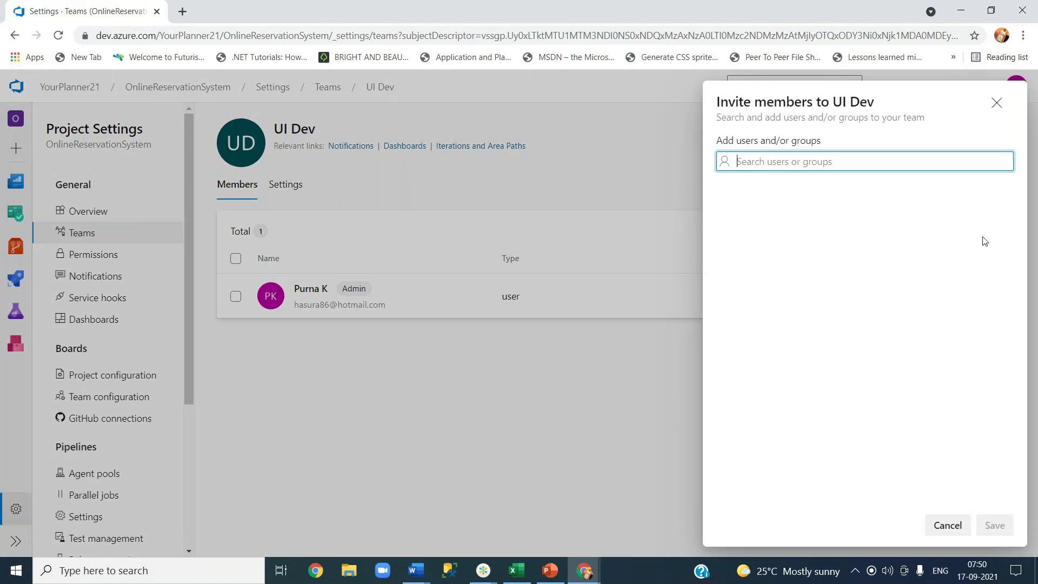
pyautogui.write('dev')
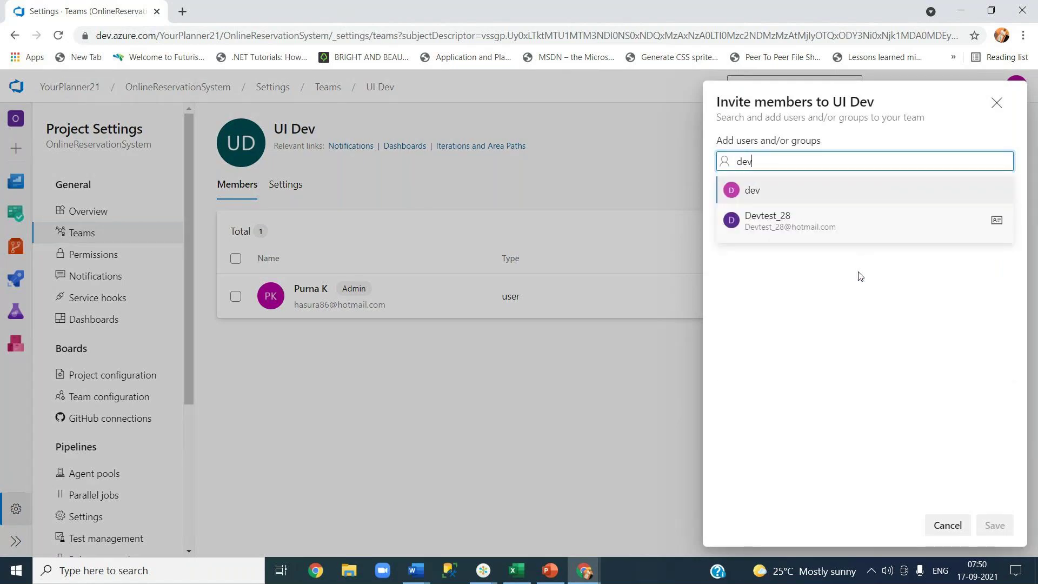
pyautogui.click(804, 234)
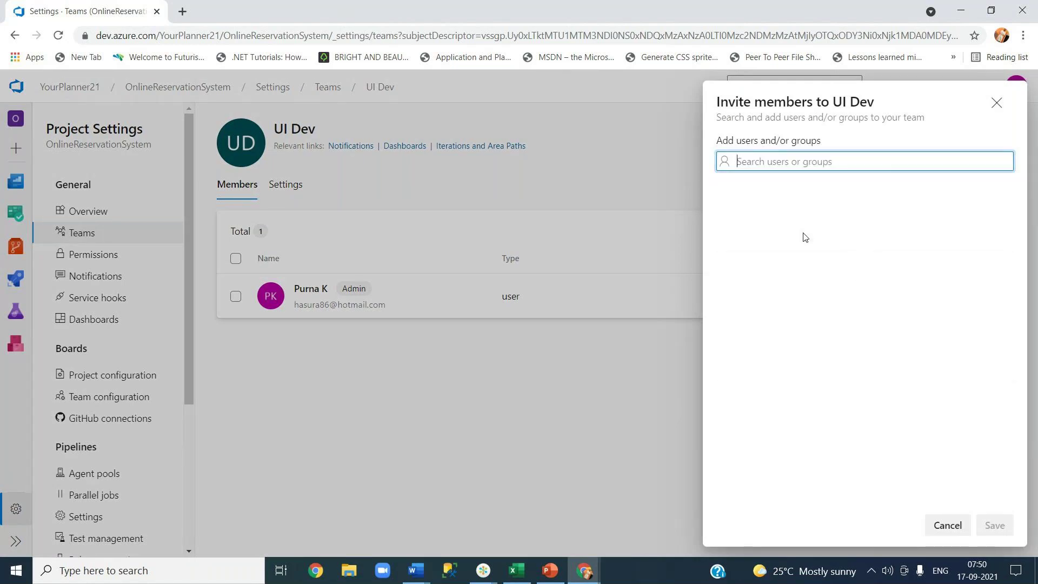
pyautogui.click(949, 526)
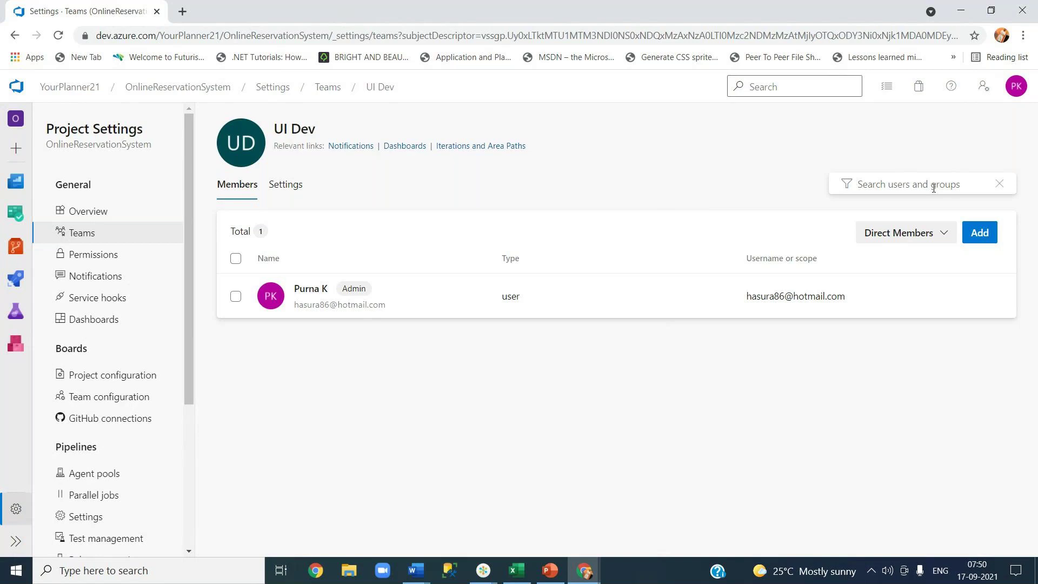
# Switch the UI Dev team's member list to show Expanded Members.
pyautogui.click(919, 233)
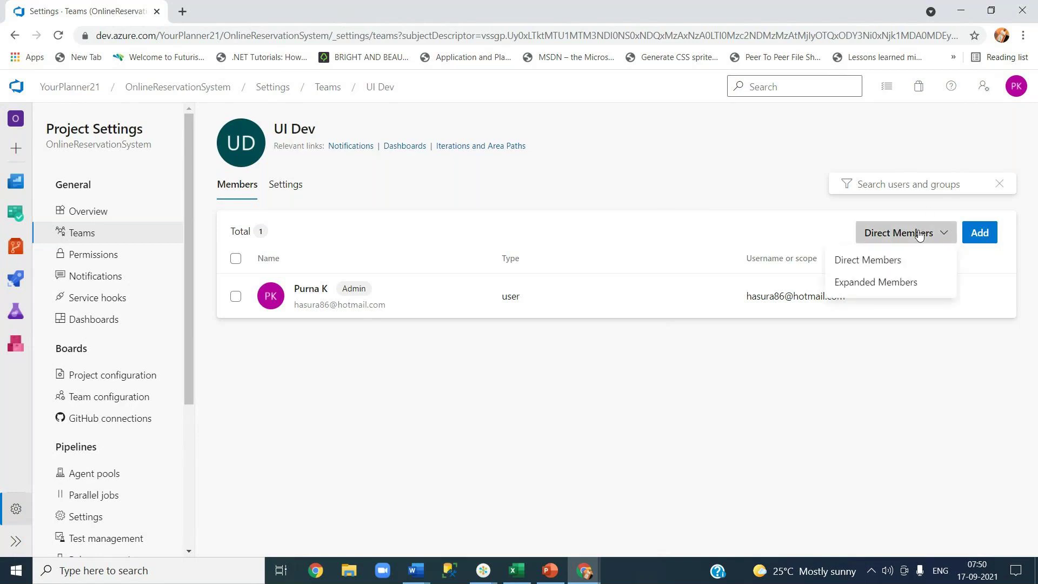
pyautogui.click(895, 261)
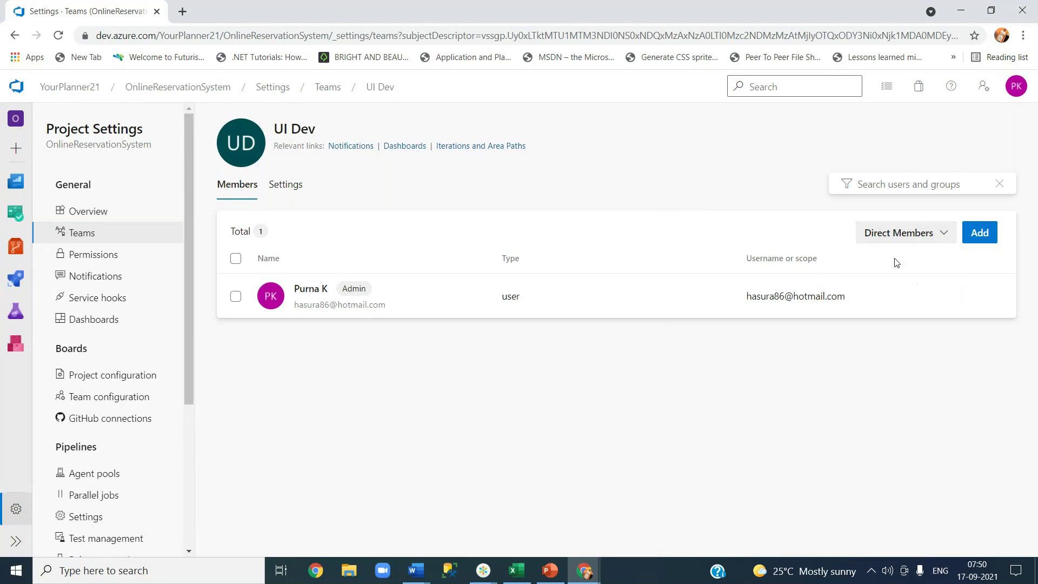
pyautogui.click(936, 232)
pyautogui.click(909, 283)
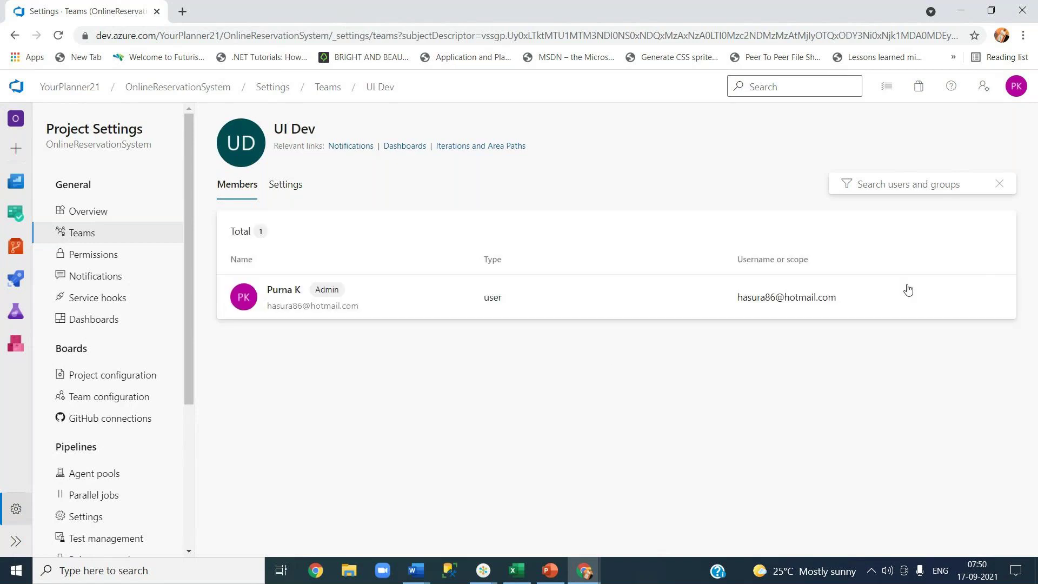
# With expanded members shown, try to add the "dev" search match to the UI Dev team, and close the invitation.
pyautogui.click(981, 236)
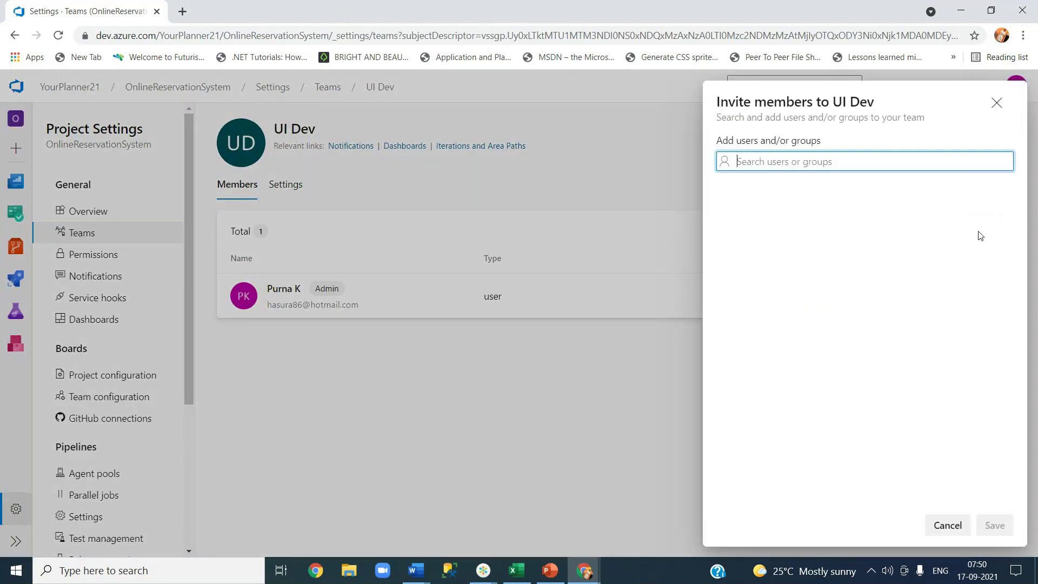
pyautogui.write('dev')
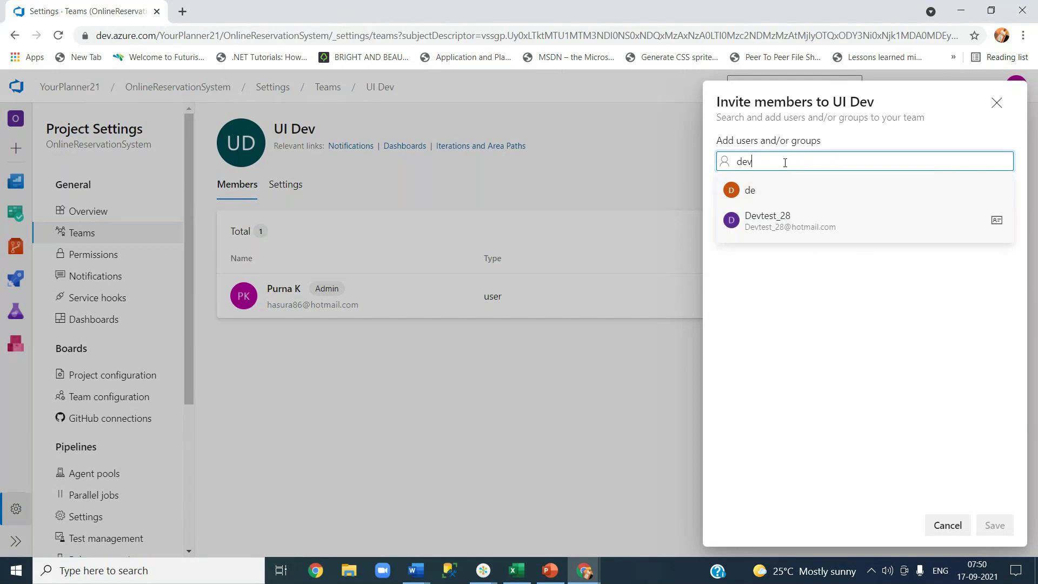
pyautogui.click(787, 230)
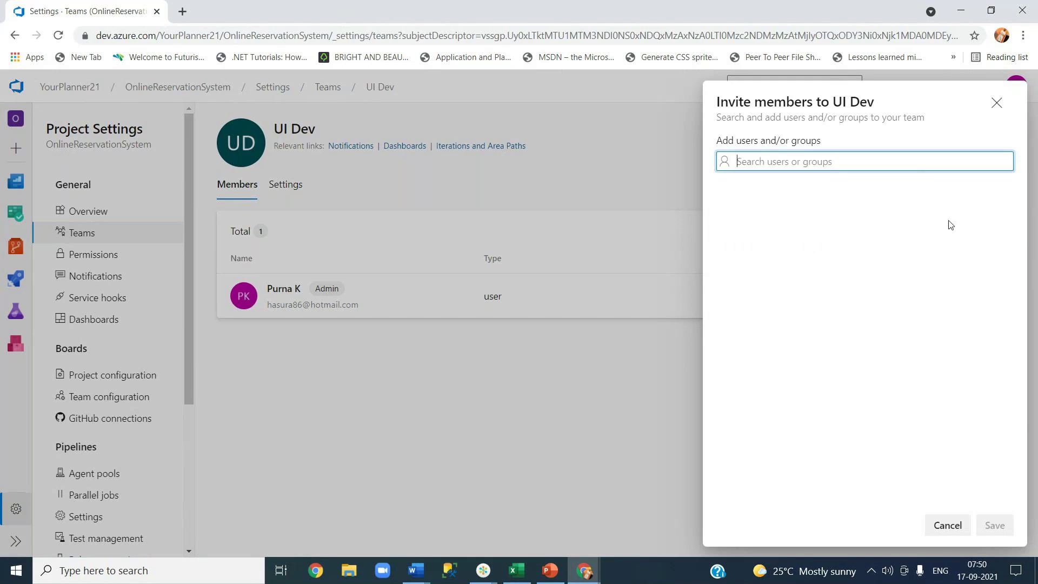
pyautogui.click(997, 104)
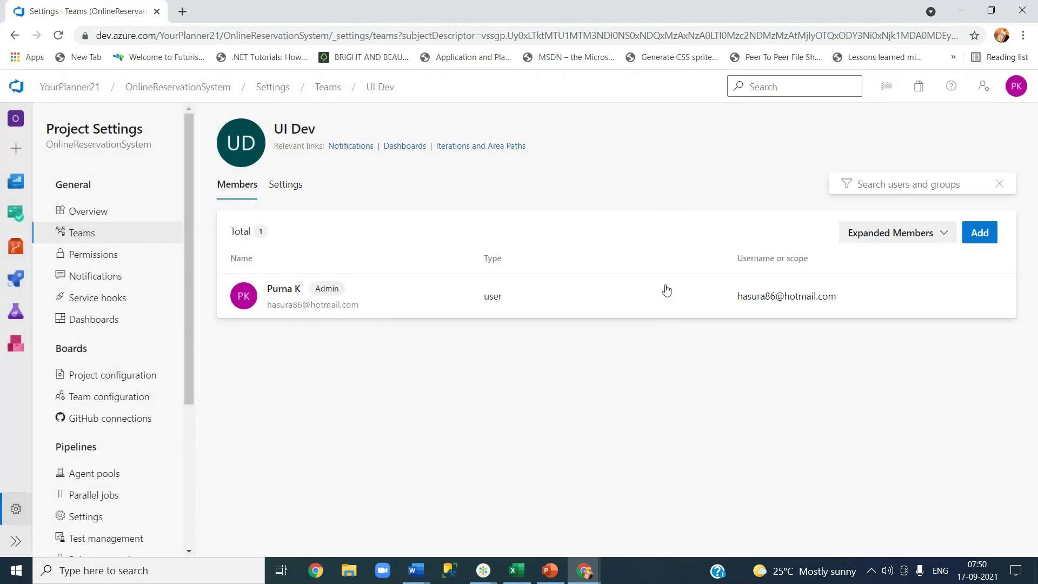
# Switch to the OnlineTravel organization and open the user list in its organization settings.
pyautogui.click(75, 89)
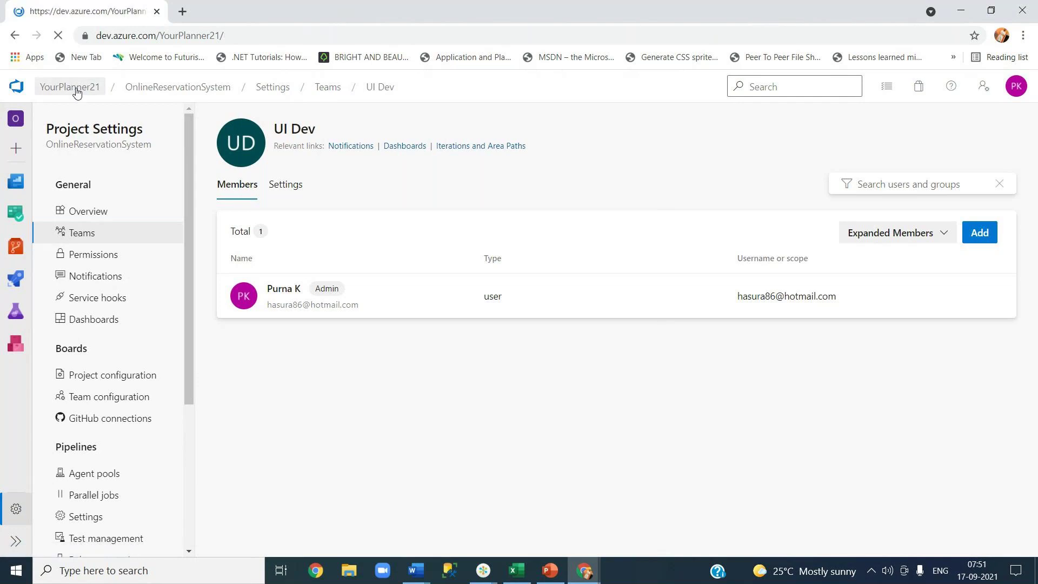
pyautogui.click(51, 160)
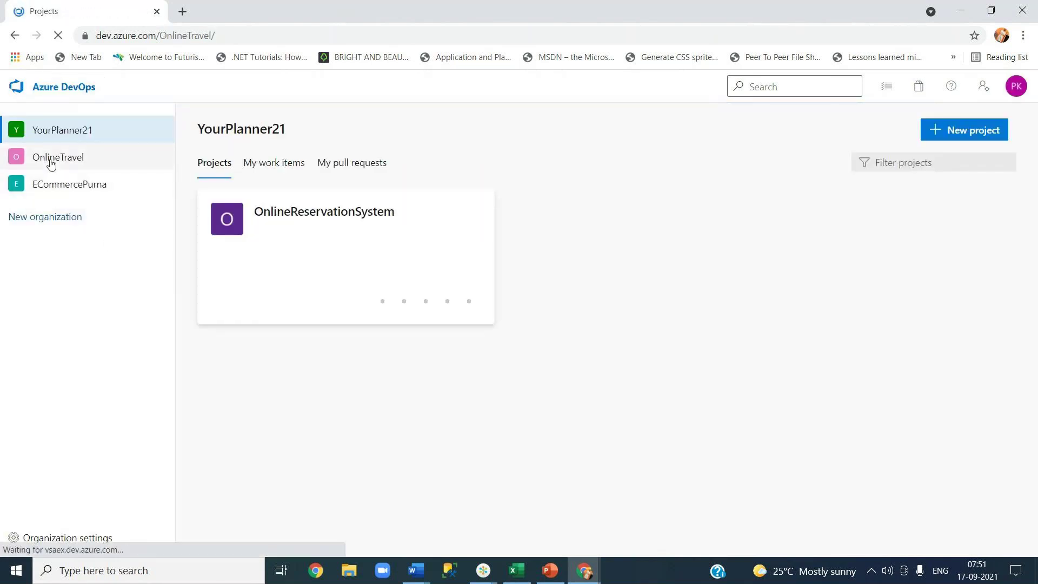
pyautogui.click(91, 541)
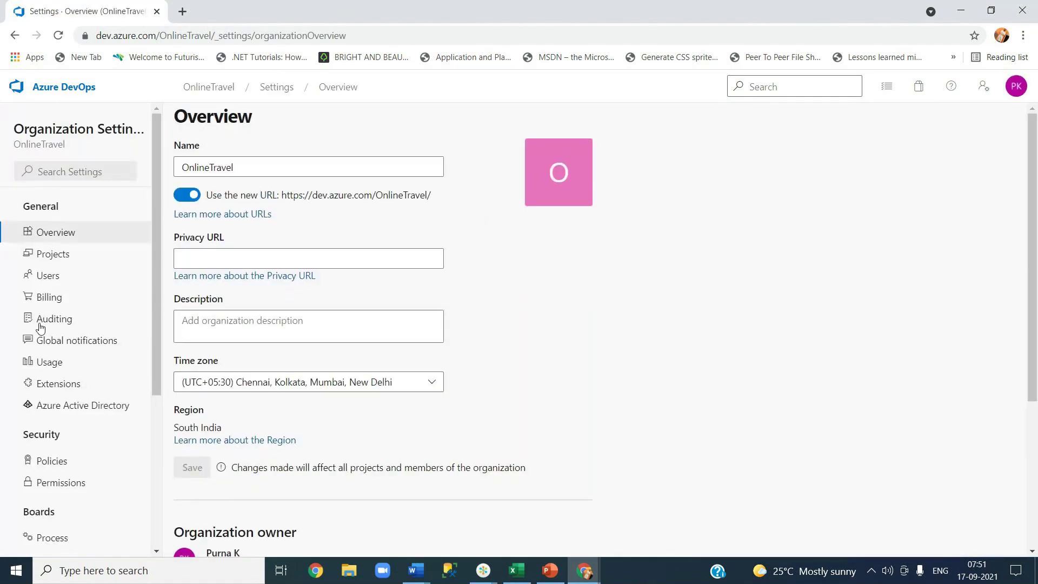
pyautogui.click(46, 279)
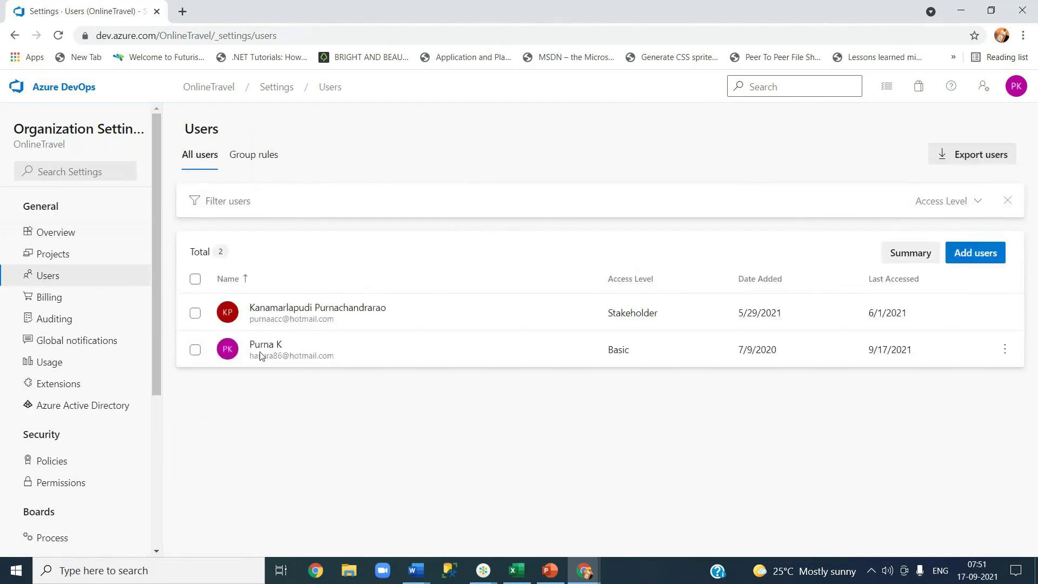
# Remove the user with Stakeholder access from the OnlineTravel organization.
pyautogui.click(196, 313)
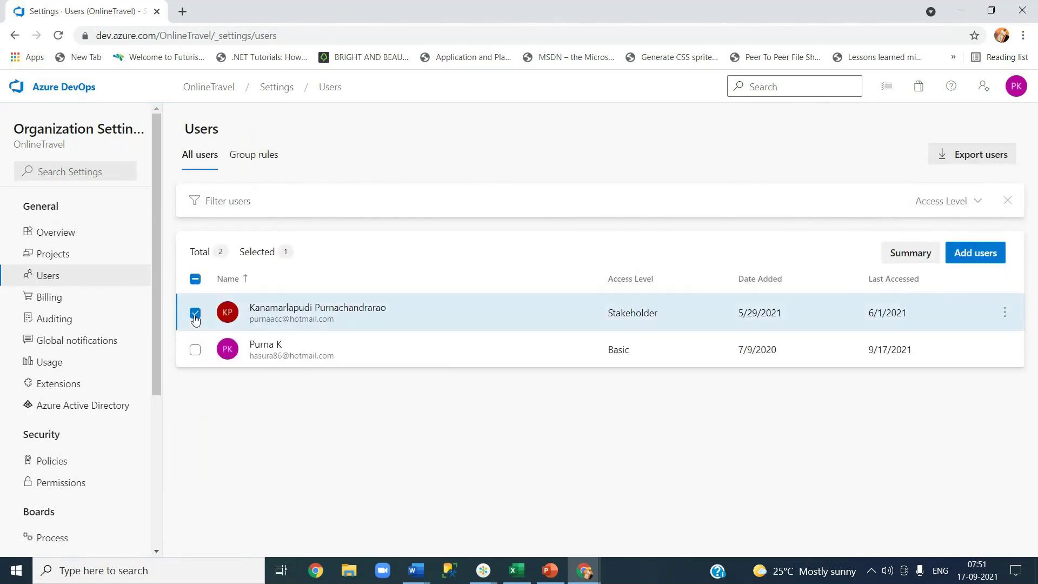
pyautogui.click(1005, 314)
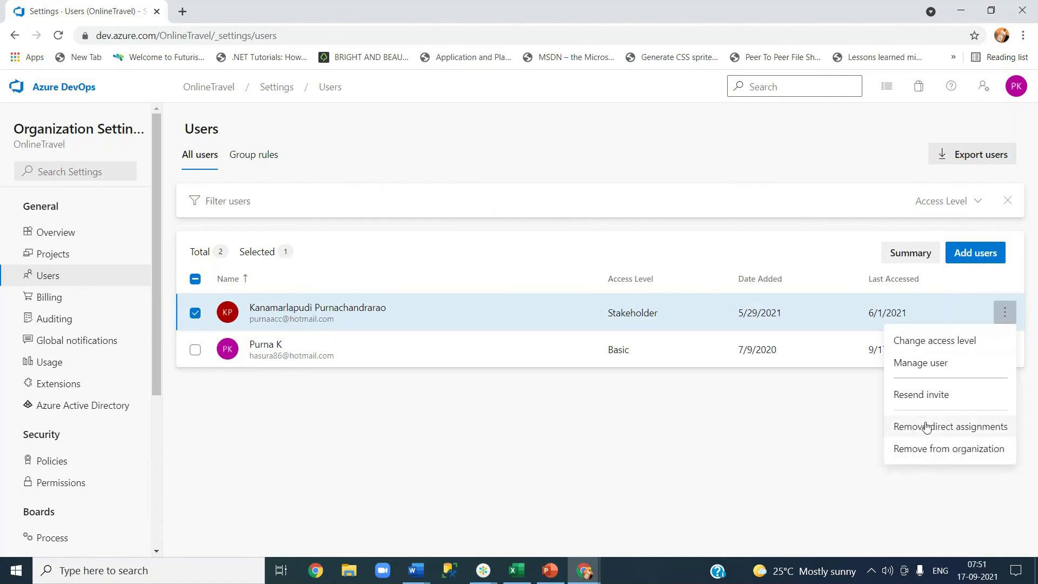
pyautogui.click(926, 451)
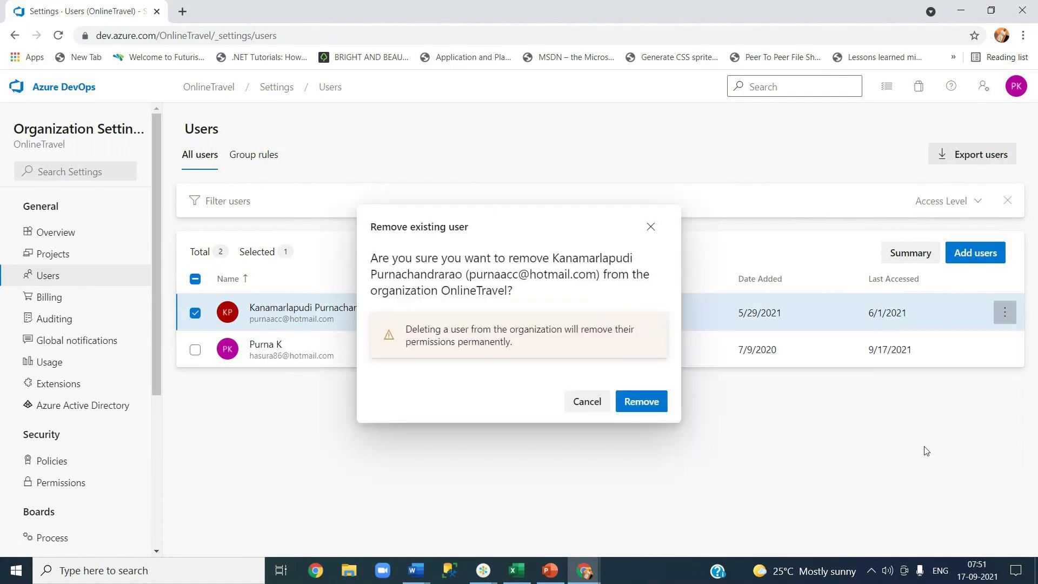
pyautogui.click(641, 398)
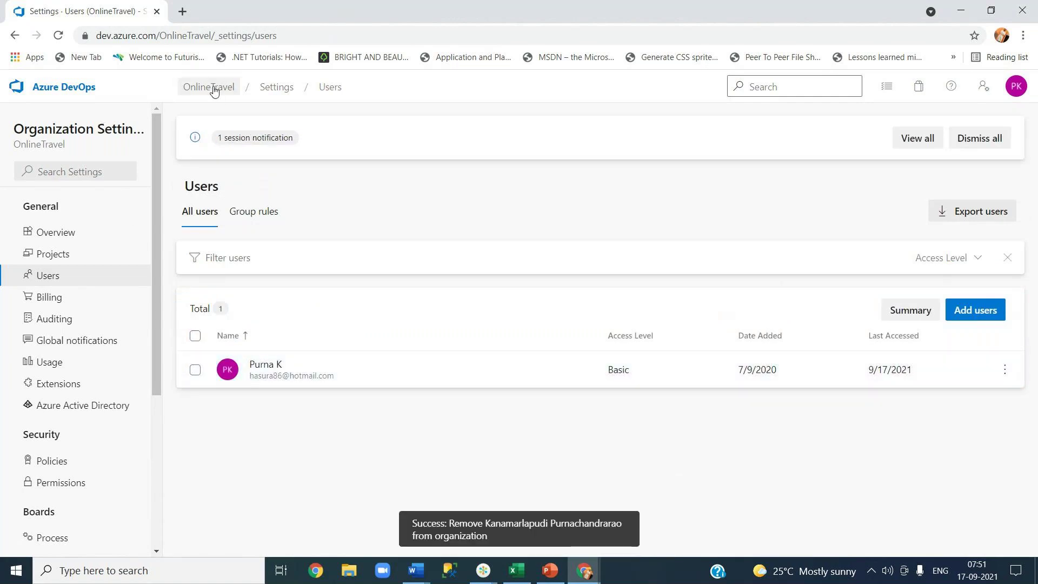
# Switch to the ECommercePurna organization and open the user list in its organization settings.
pyautogui.click(86, 100)
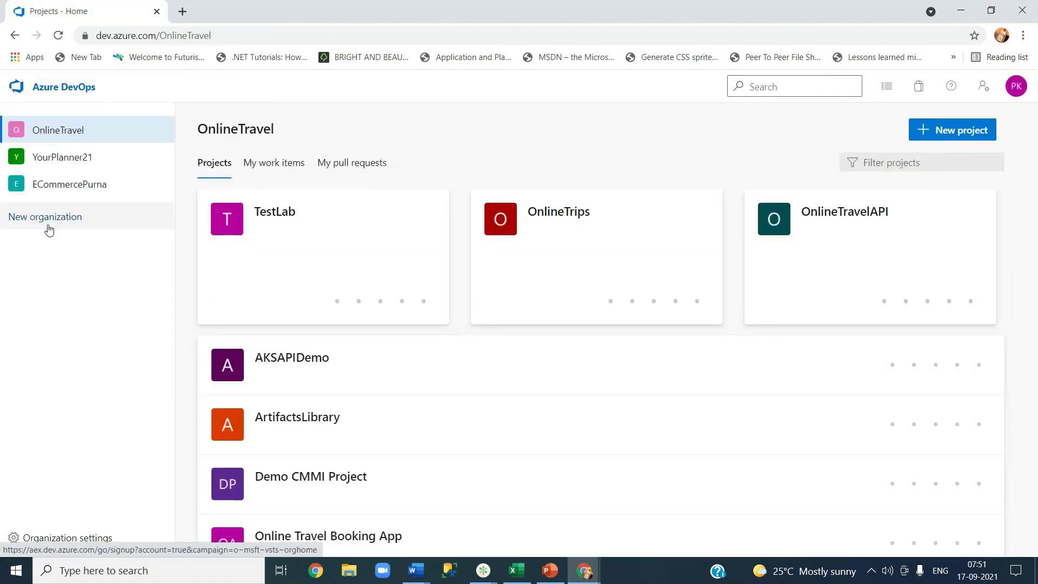
pyautogui.click(55, 189)
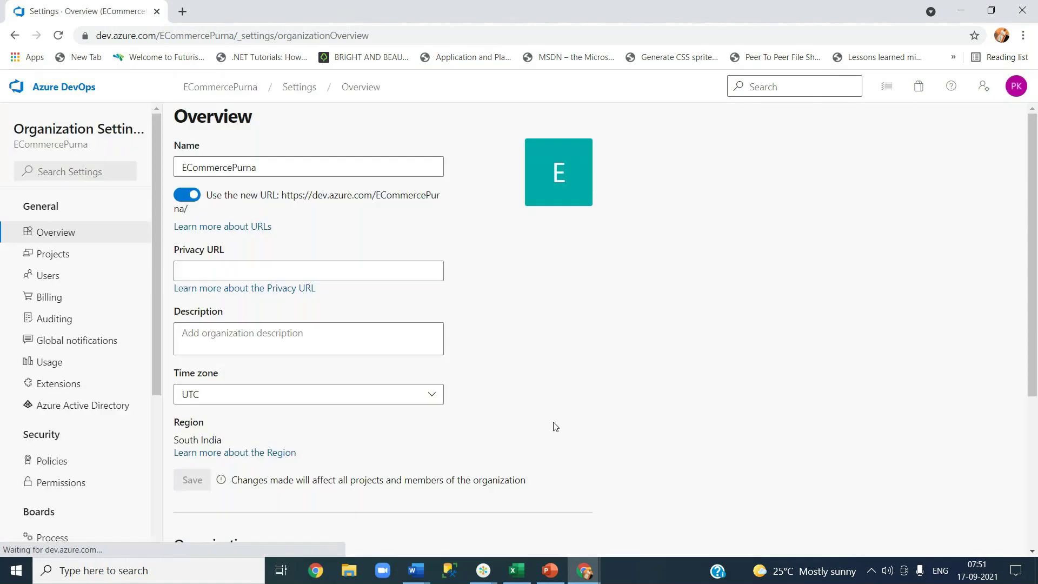
pyautogui.click(62, 284)
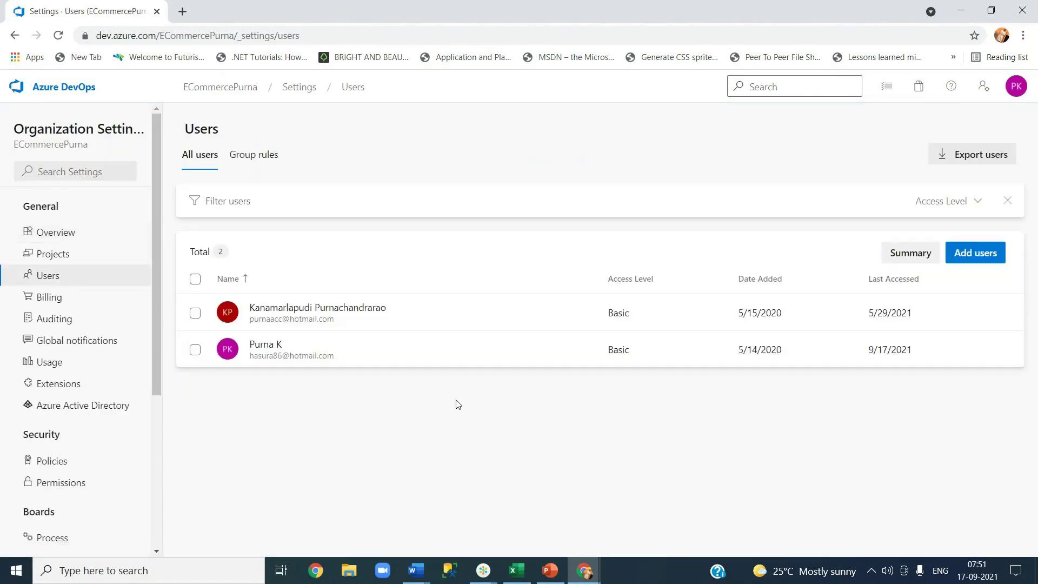
# Remove the user added on 5/15/2020 from the ECommercePurna organization.
pyautogui.click(195, 314)
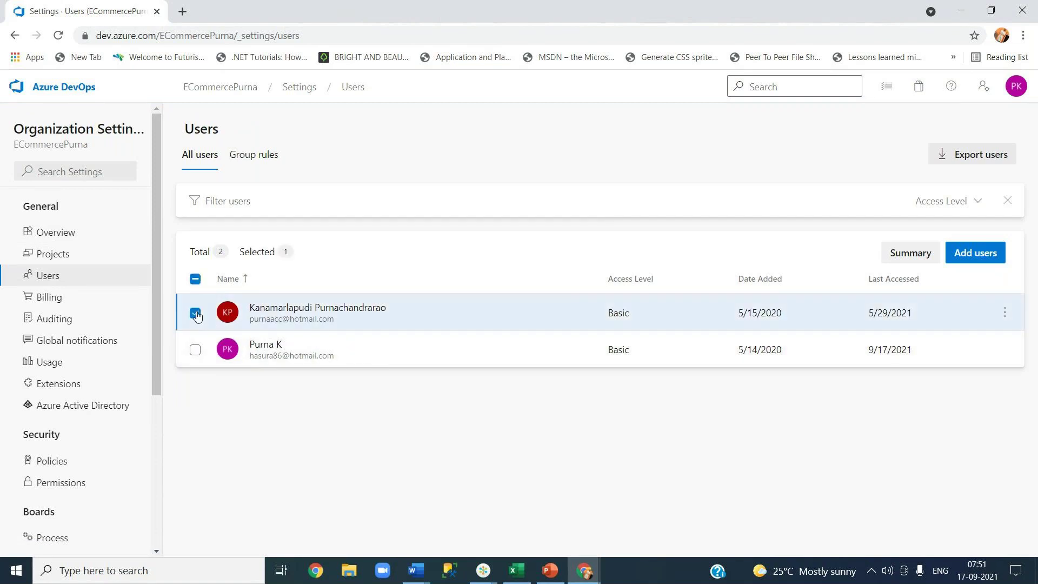
pyautogui.click(1004, 312)
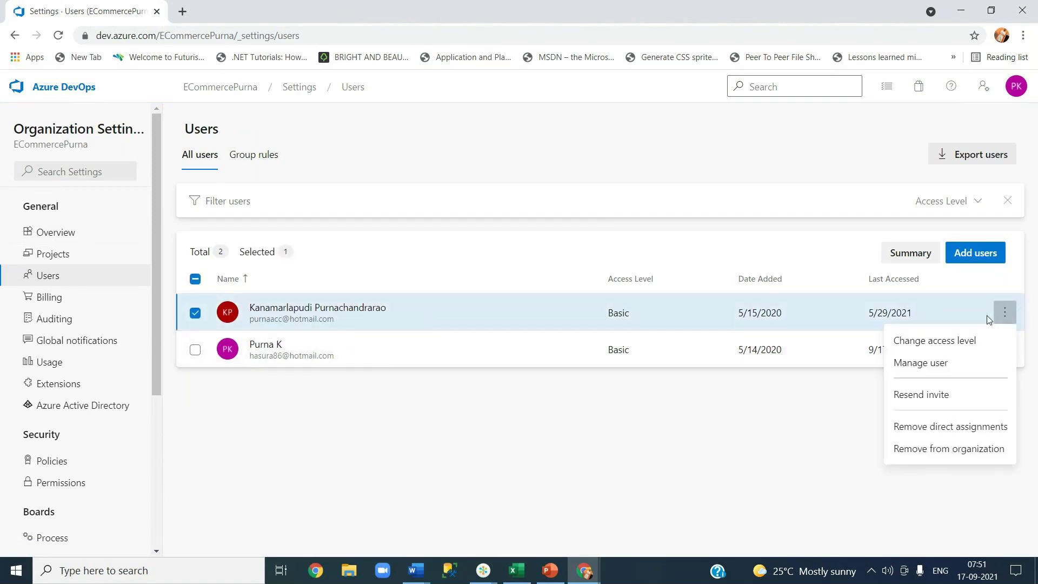
pyautogui.click(930, 450)
pyautogui.click(650, 408)
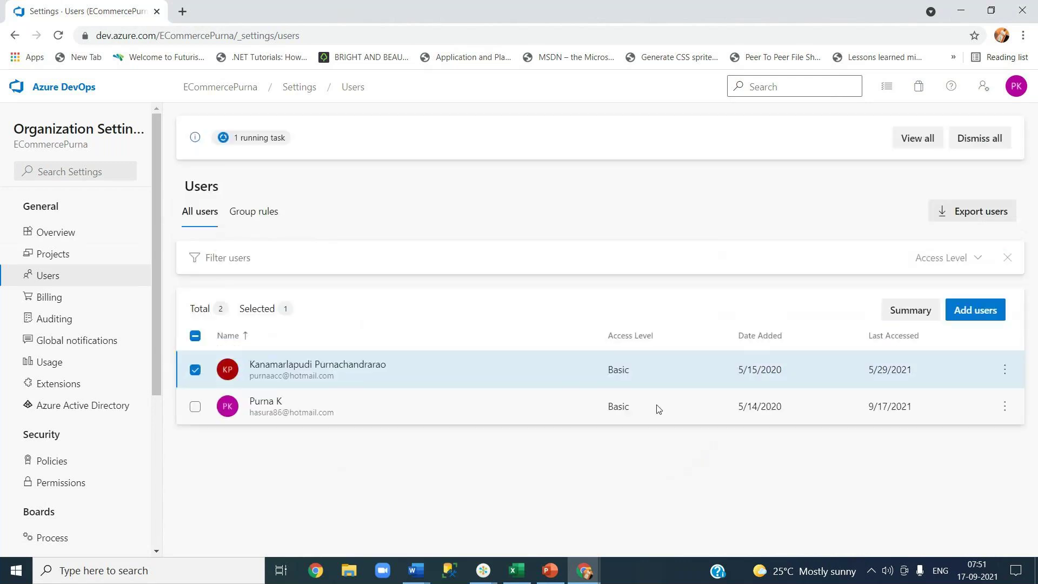
# Switch to the YourPlanner21 organization and review the user list in its organization settings.
pyautogui.click(75, 95)
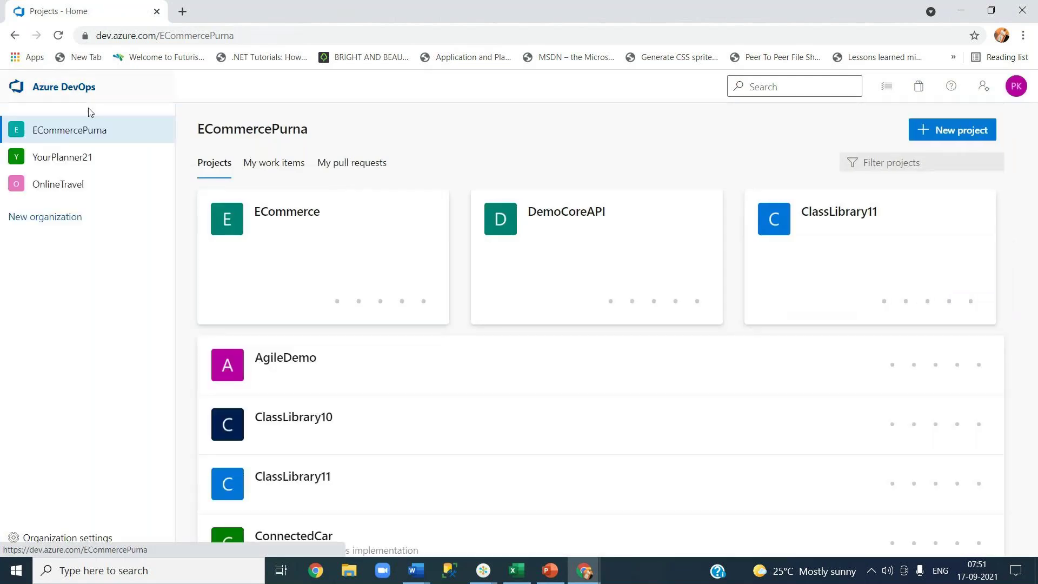
pyautogui.click(71, 164)
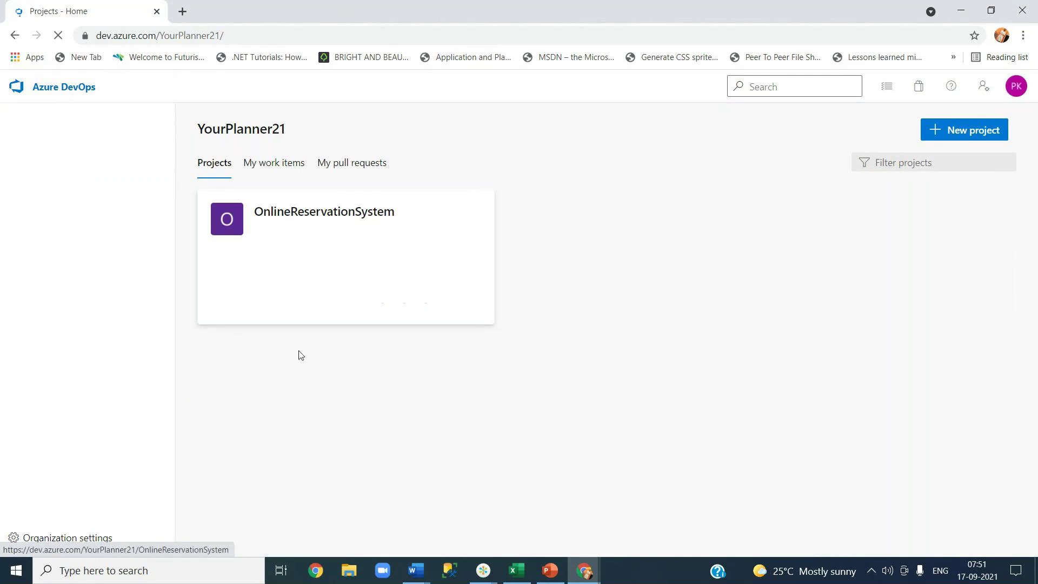
pyautogui.click(96, 548)
pyautogui.click(49, 276)
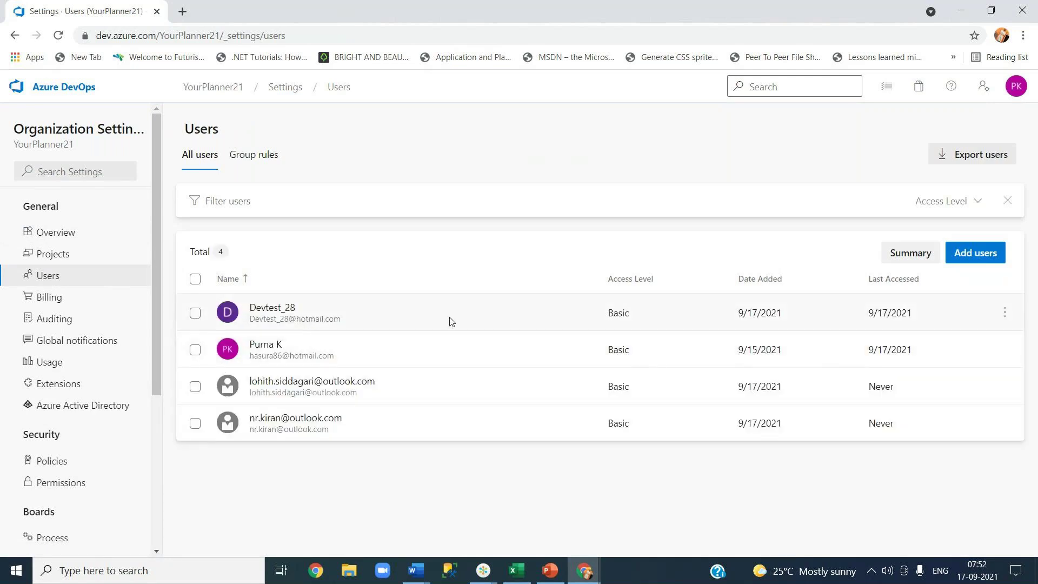
# Return to the OnlineReservationSystem project's teams list in its settings and check the options available for the DB Dev team.
pyautogui.click(214, 89)
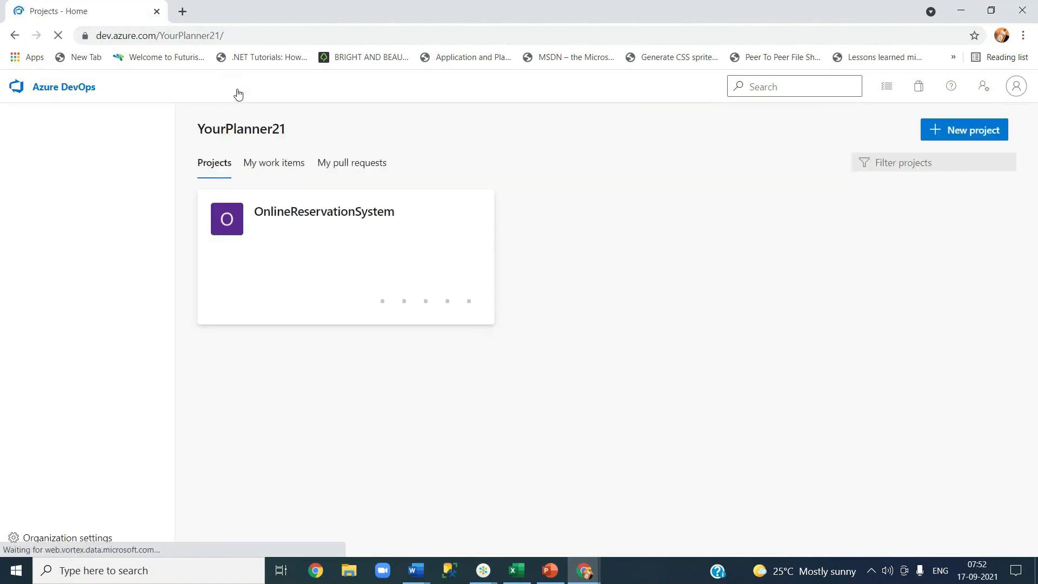
pyautogui.click(307, 222)
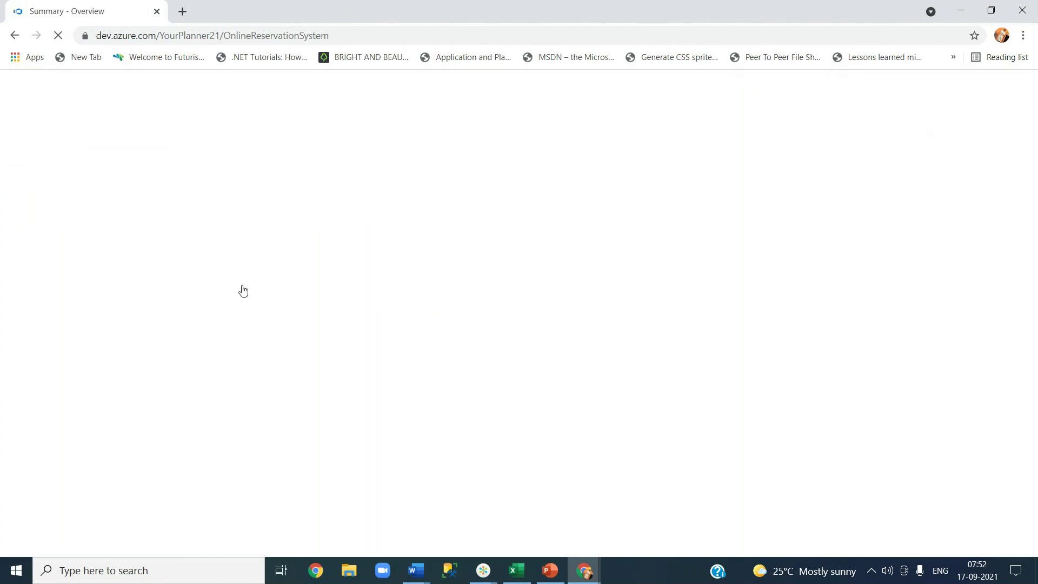
pyautogui.click(75, 542)
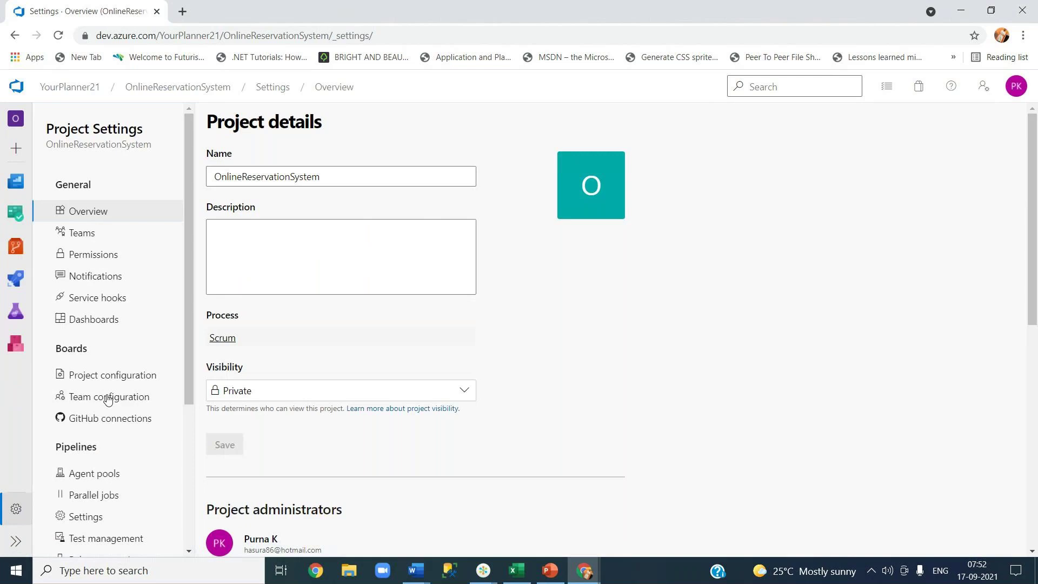
pyautogui.click(108, 397)
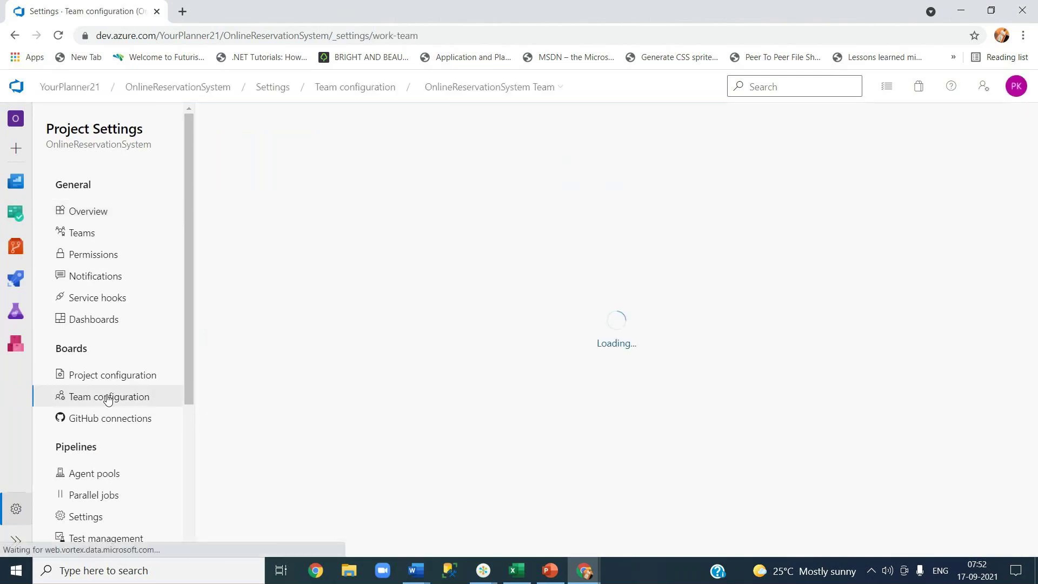
pyautogui.click(82, 232)
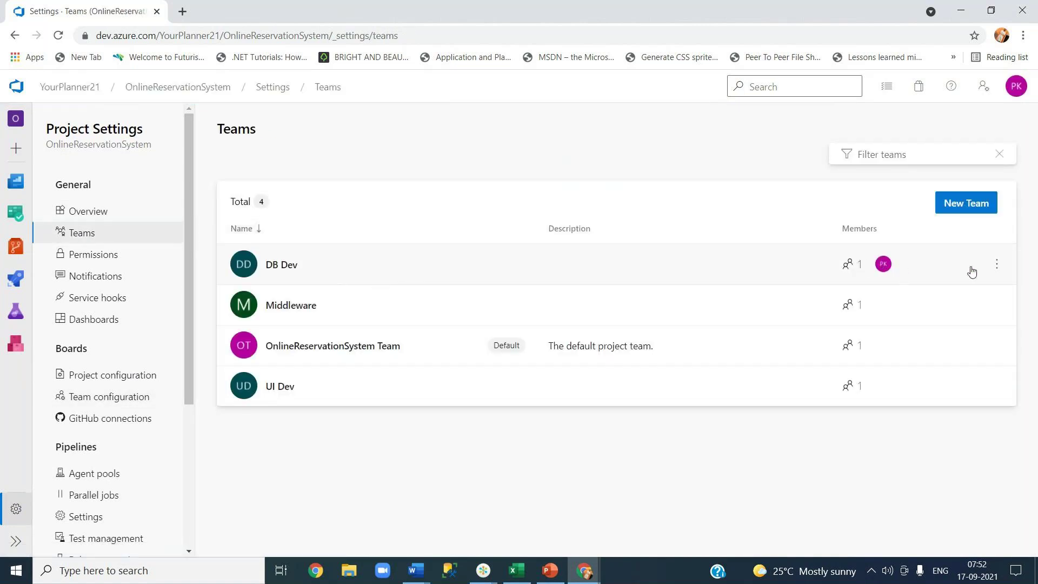
pyautogui.click(997, 265)
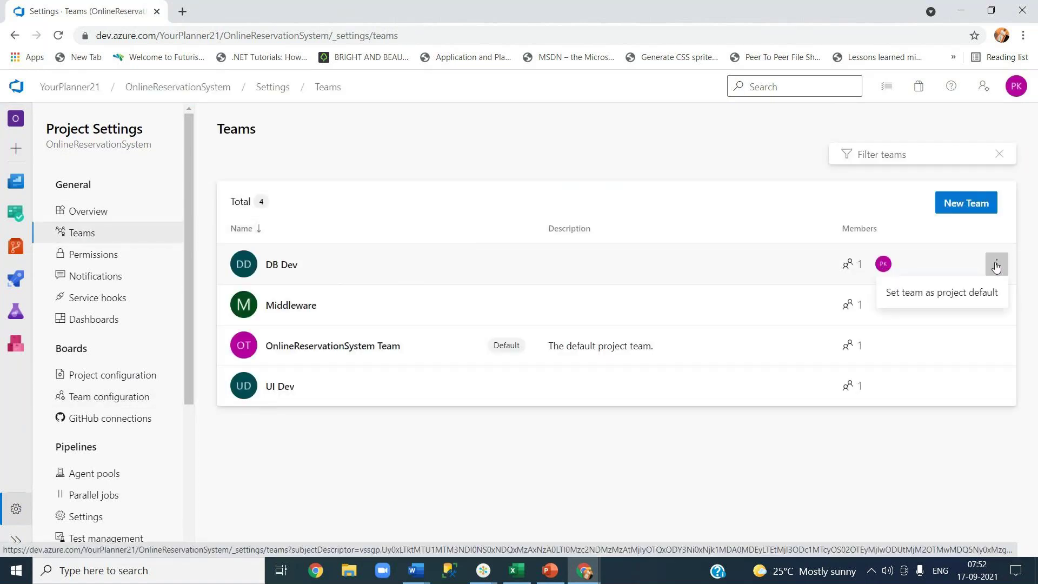
pyautogui.click(815, 423)
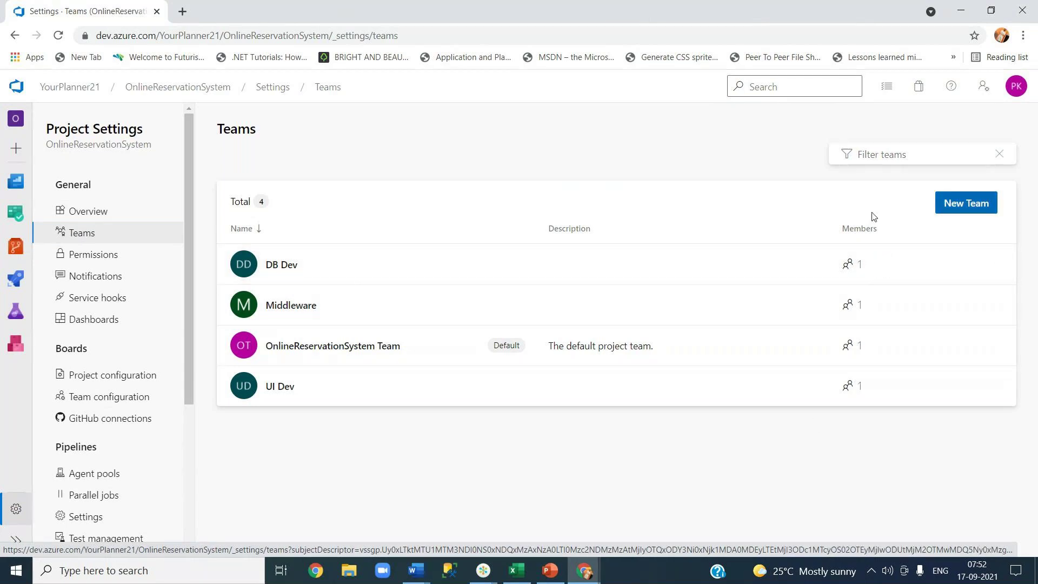
# Try to add the invited test user to the DB Dev team by searching for "dev".
pyautogui.click(274, 265)
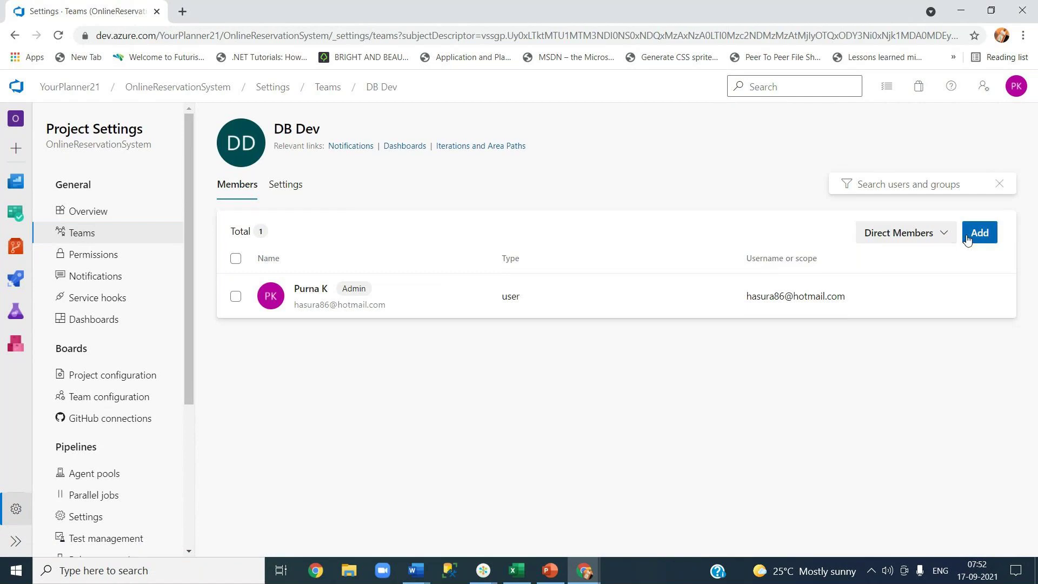
pyautogui.click(980, 233)
pyautogui.write('dev')
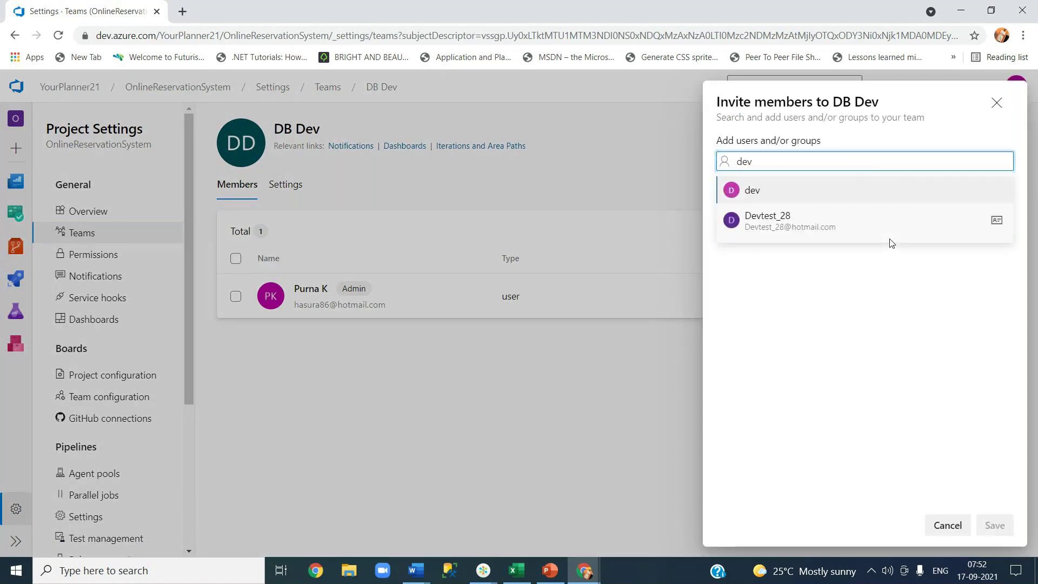
pyautogui.click(832, 239)
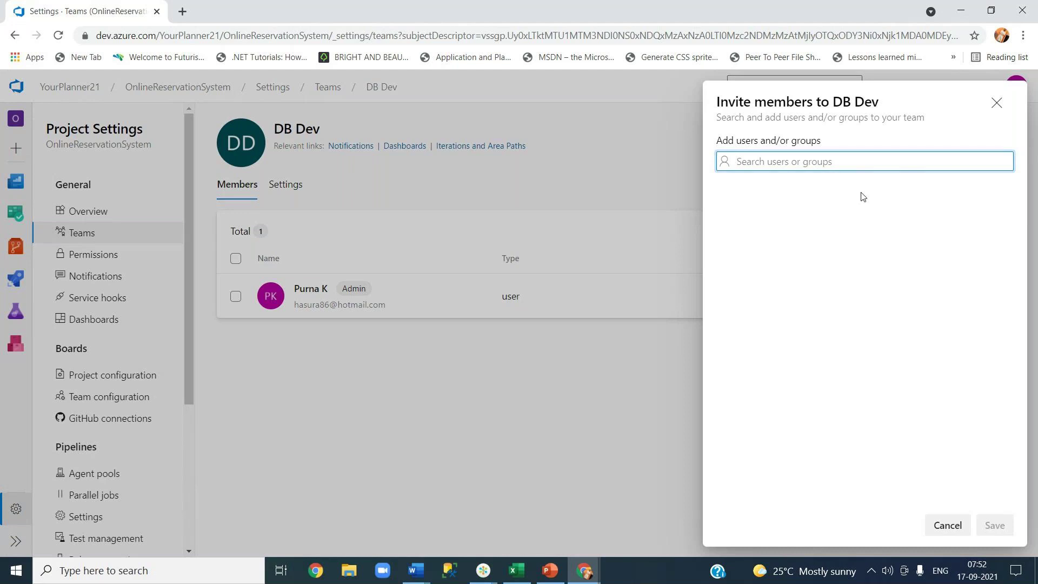
pyautogui.write('dev')
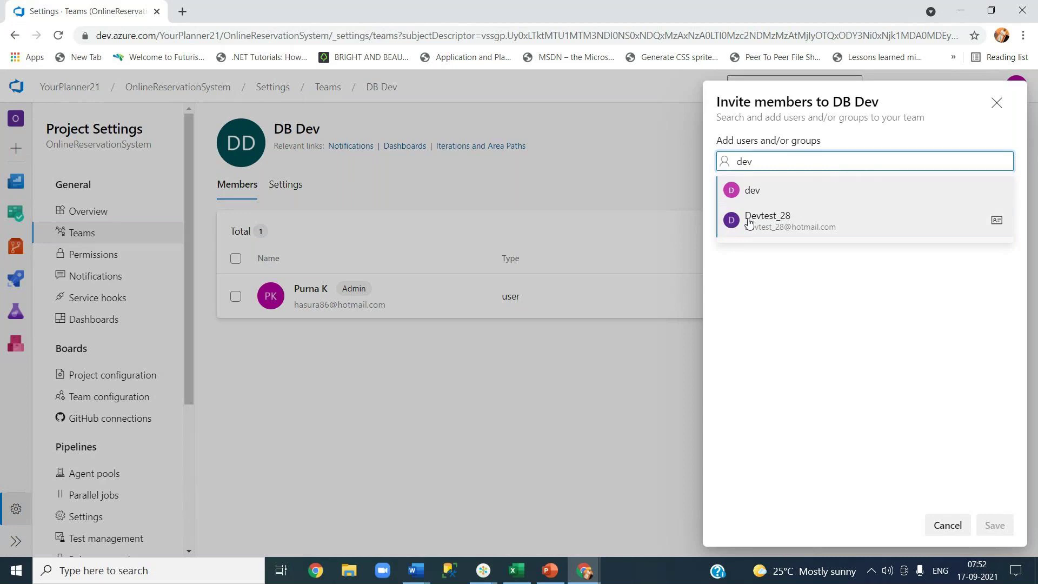
pyautogui.click(800, 304)
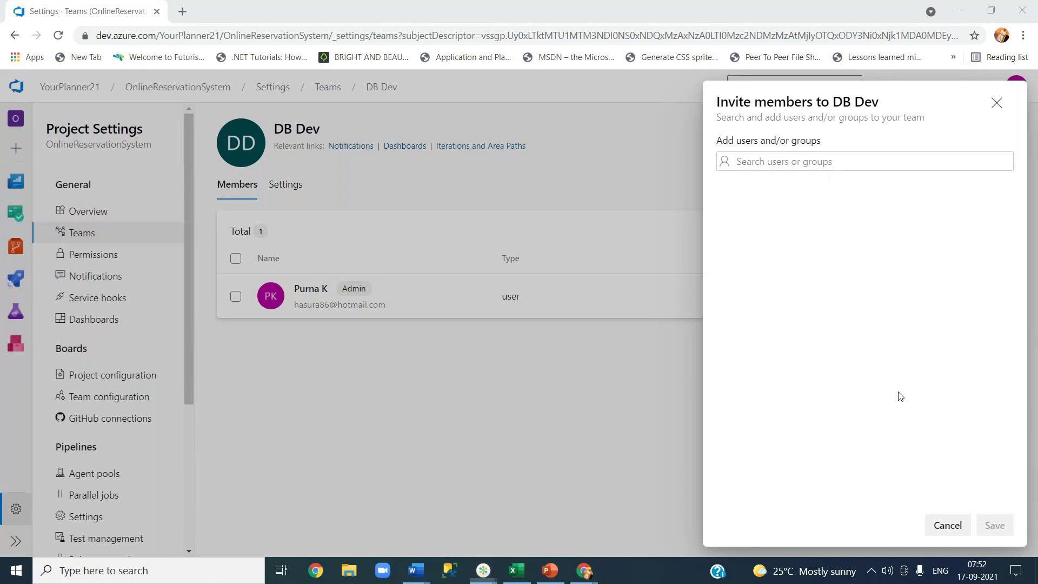
# Try to add the test user to the DB Dev team by full e-mail address, and cancel the invitation.
pyautogui.click(749, 162)
pyautogui.hotkey('ctrl', 'v')
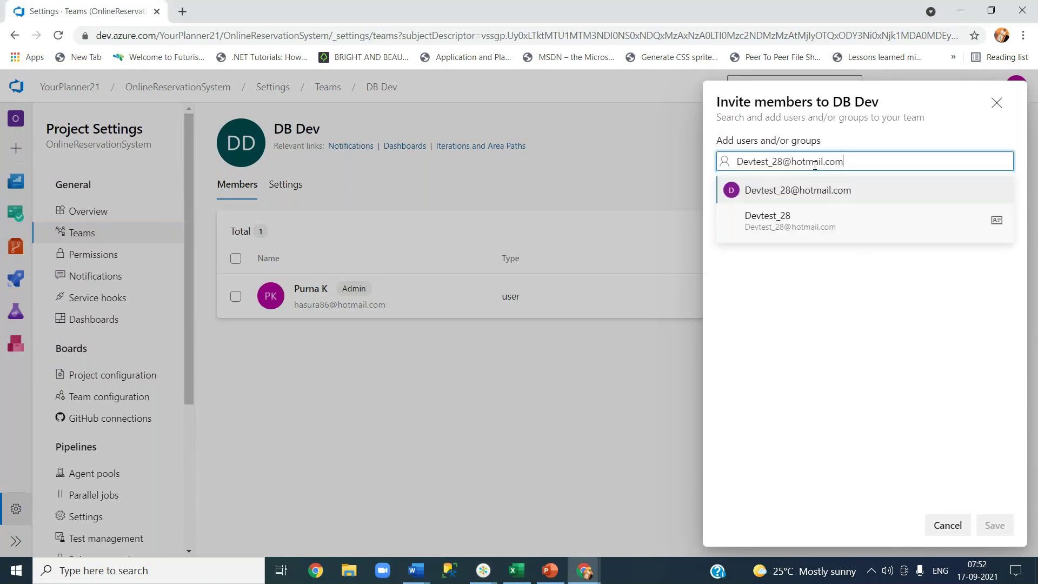
pyautogui.hotkey('ctrl', 'a')
pyautogui.press('BackSpace')
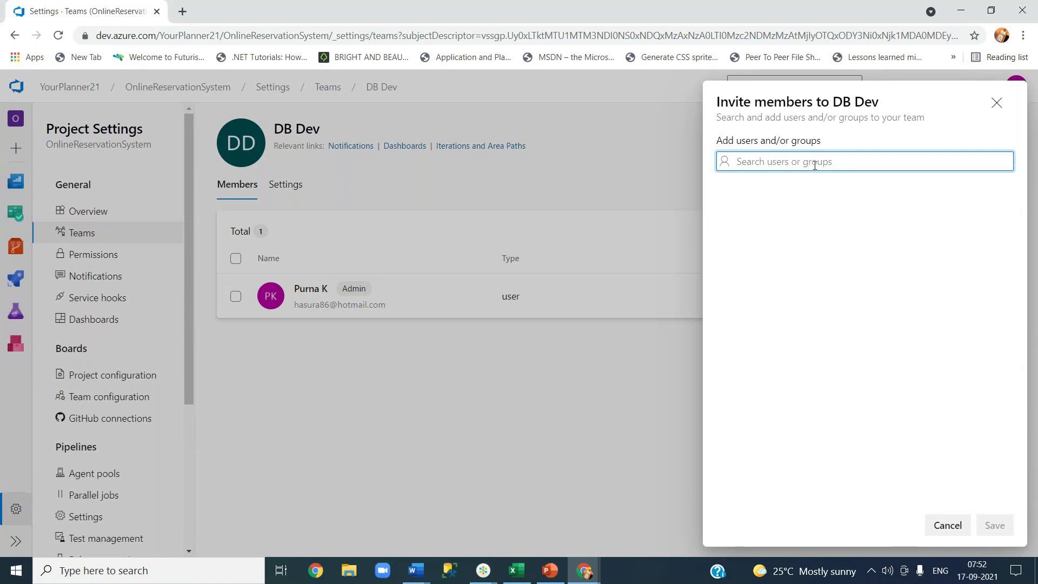
pyautogui.hotkey('ctrl', 'v')
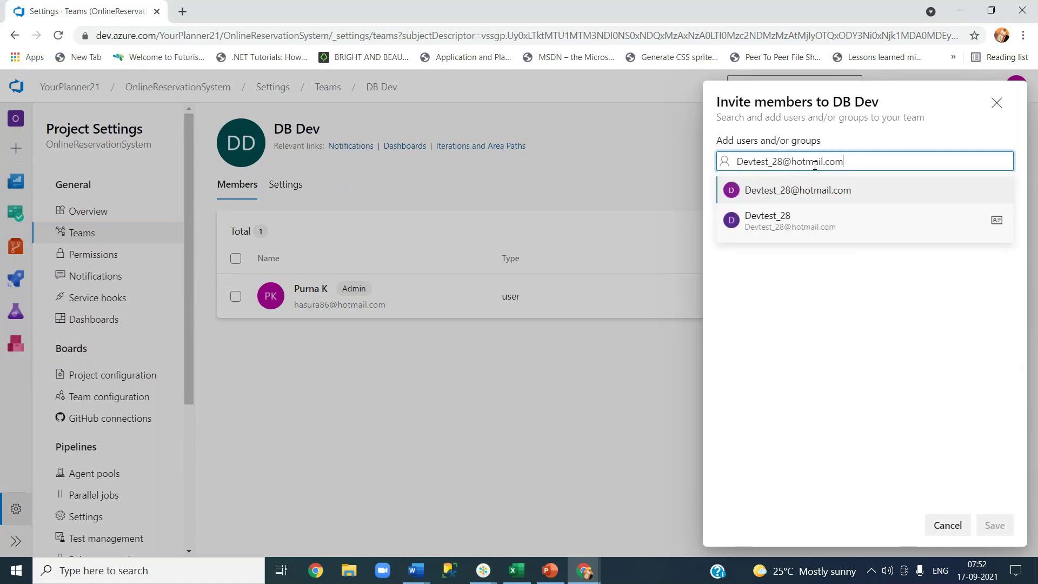
pyautogui.click(799, 189)
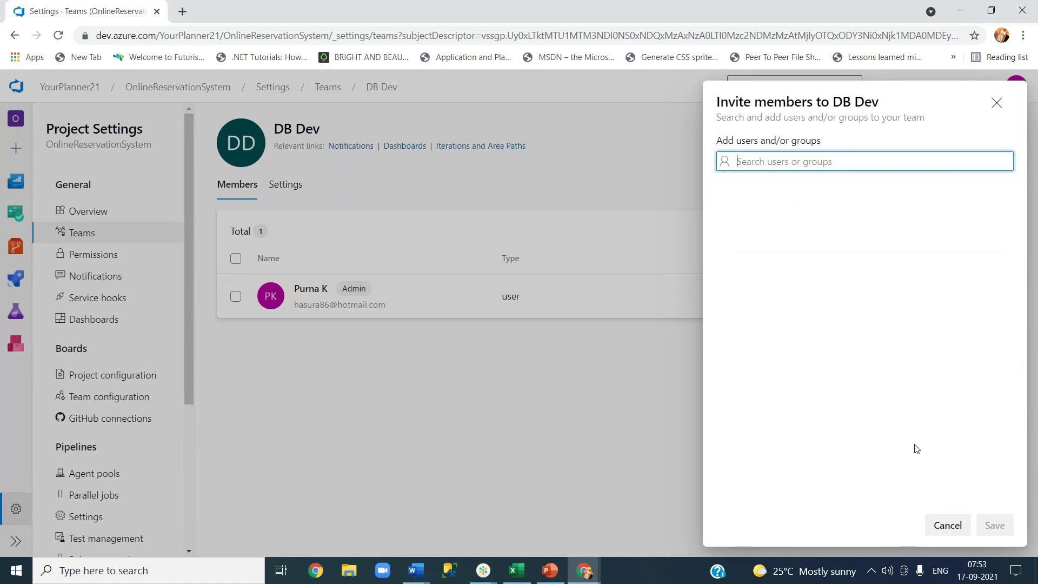
pyautogui.click(948, 526)
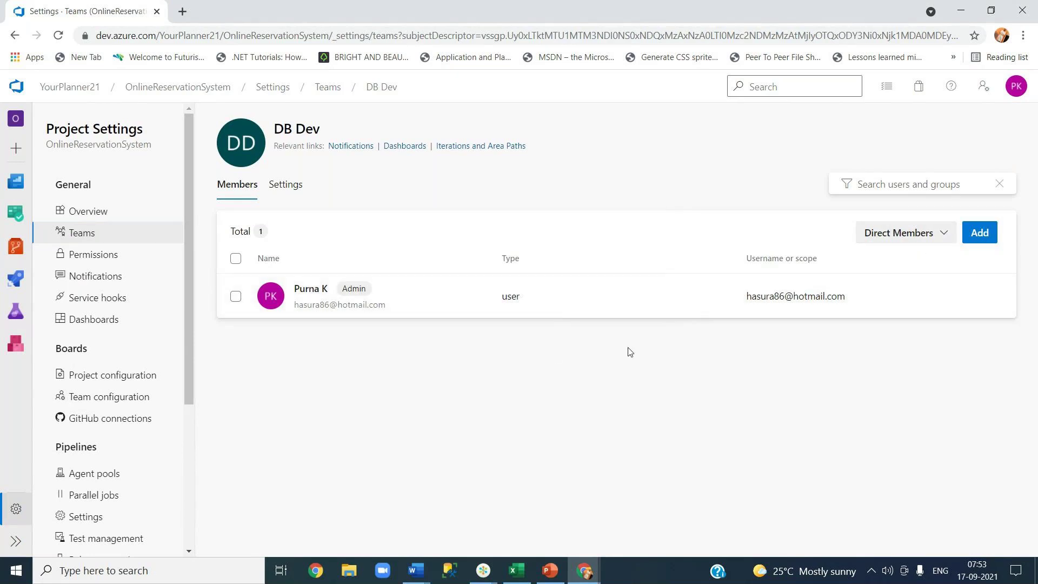
# Review the DB Dev team's settings and the Contributors group's permissions and members in the project settings.
pyautogui.click(285, 189)
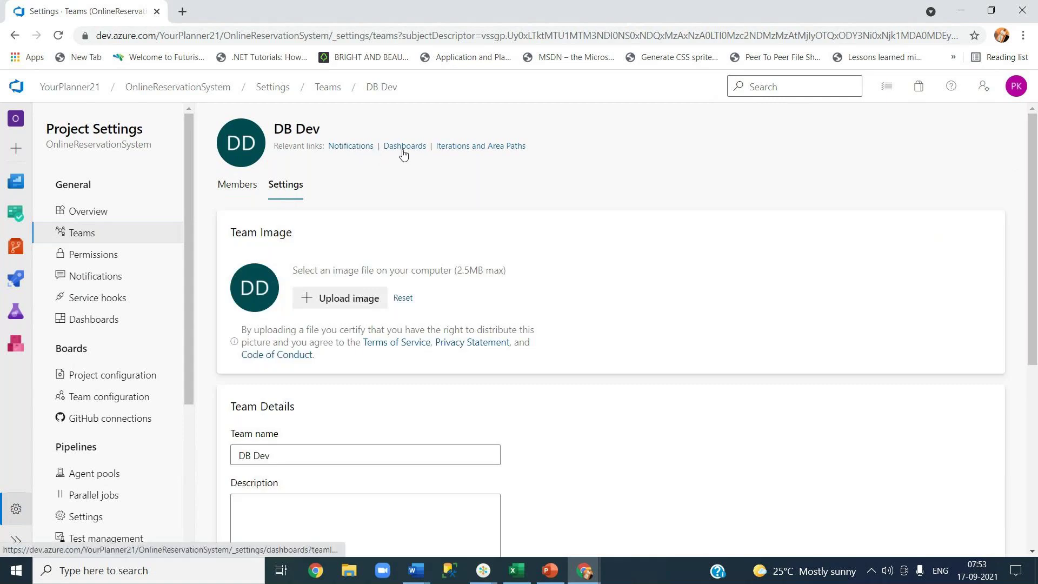
pyautogui.click(94, 260)
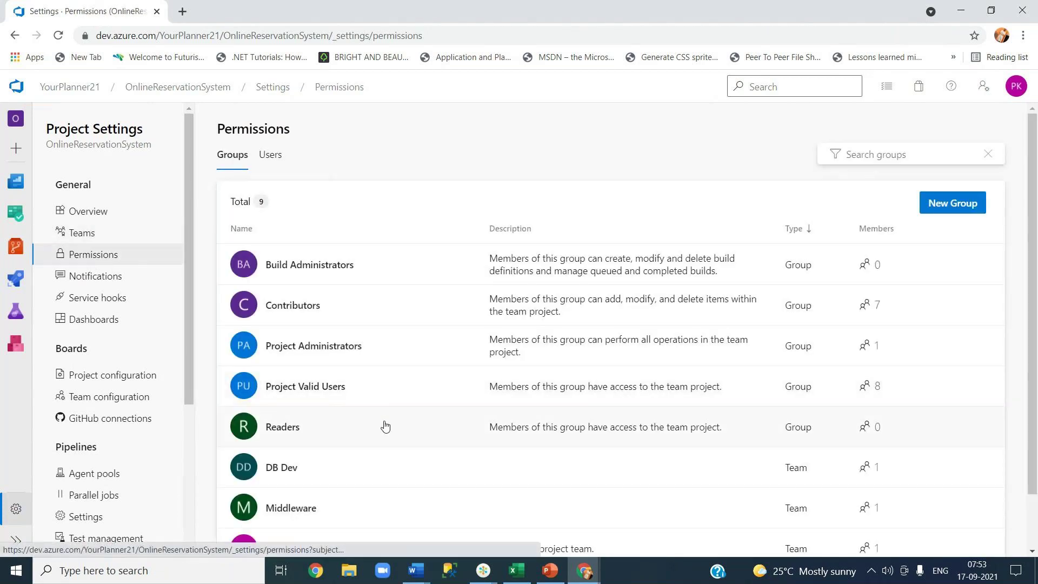
pyautogui.click(288, 309)
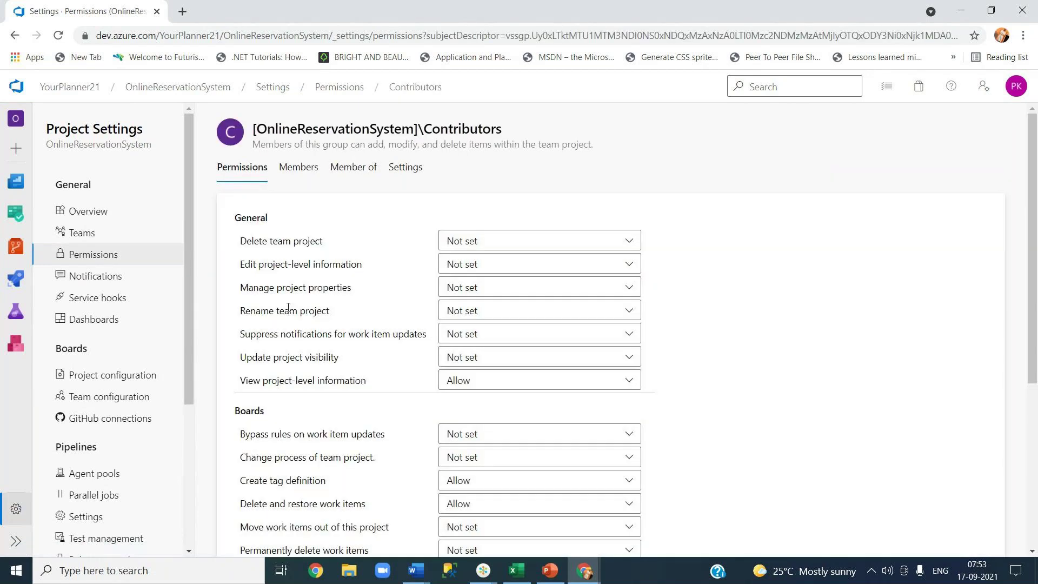
pyautogui.click(301, 174)
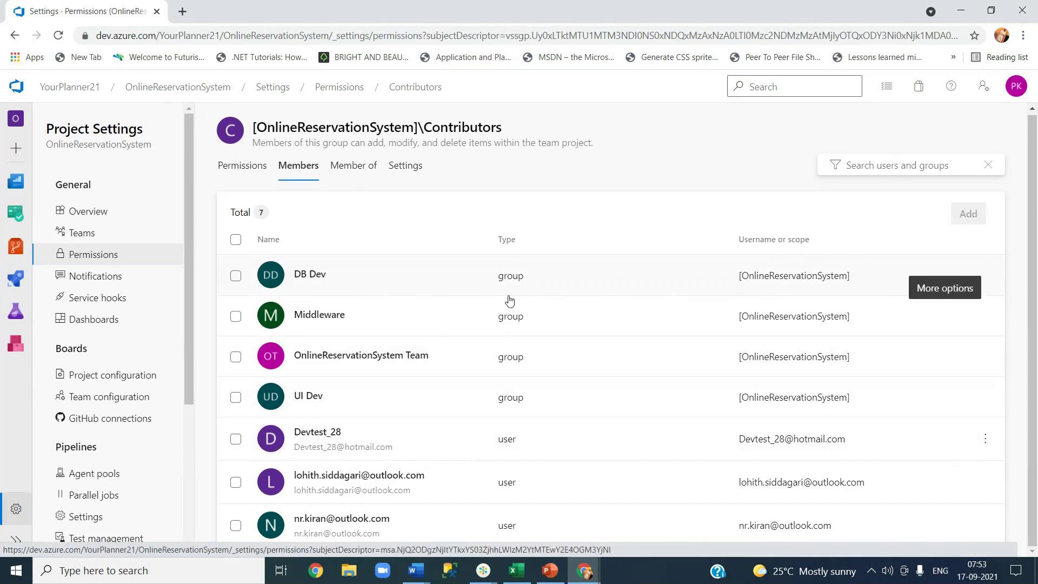
# Try to add the test user to the DB Dev group from its permissions page by searching for "dev", and cancel.
pyautogui.click(313, 275)
pyautogui.click(298, 174)
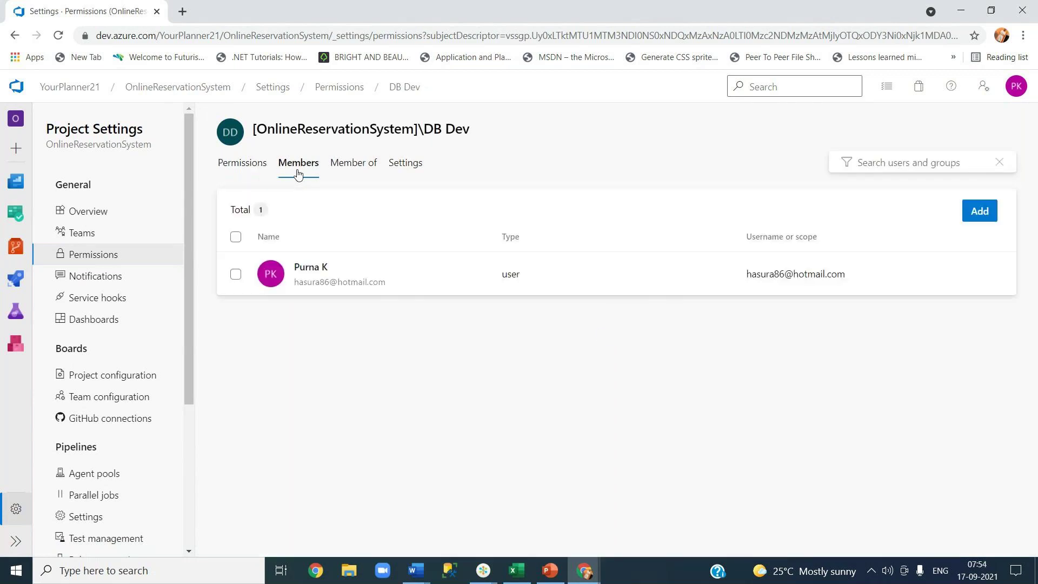
pyautogui.click(981, 212)
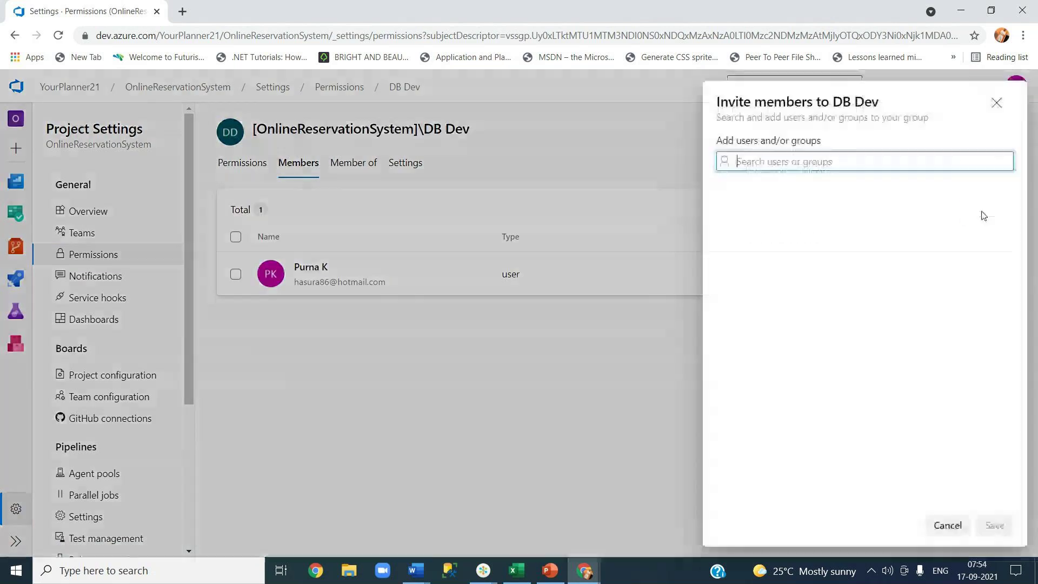
pyautogui.write('dev')
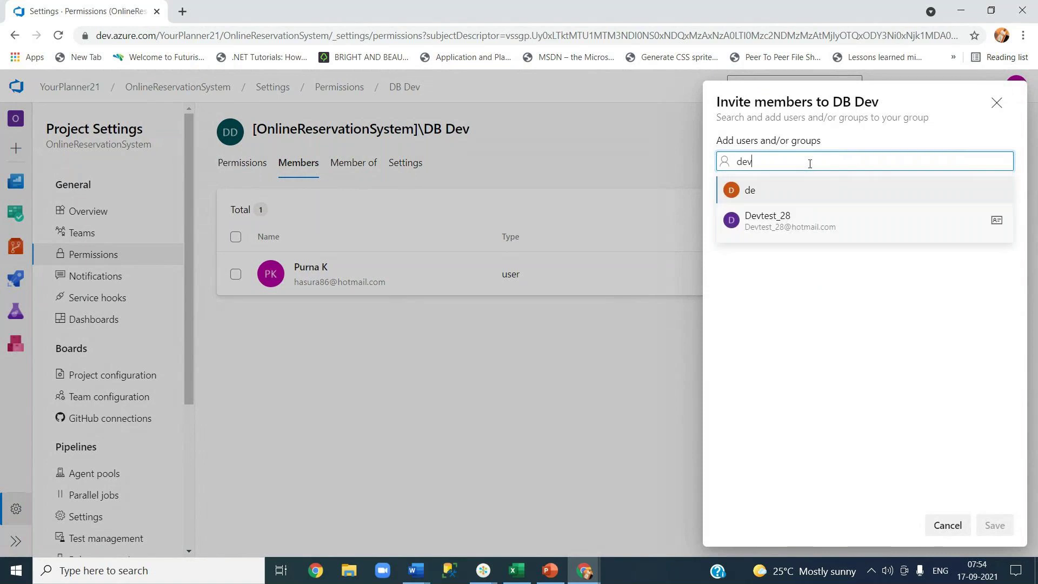
pyautogui.press('BackSpace')
pyautogui.press('BackSpace')
pyautogui.press('BackSpace')
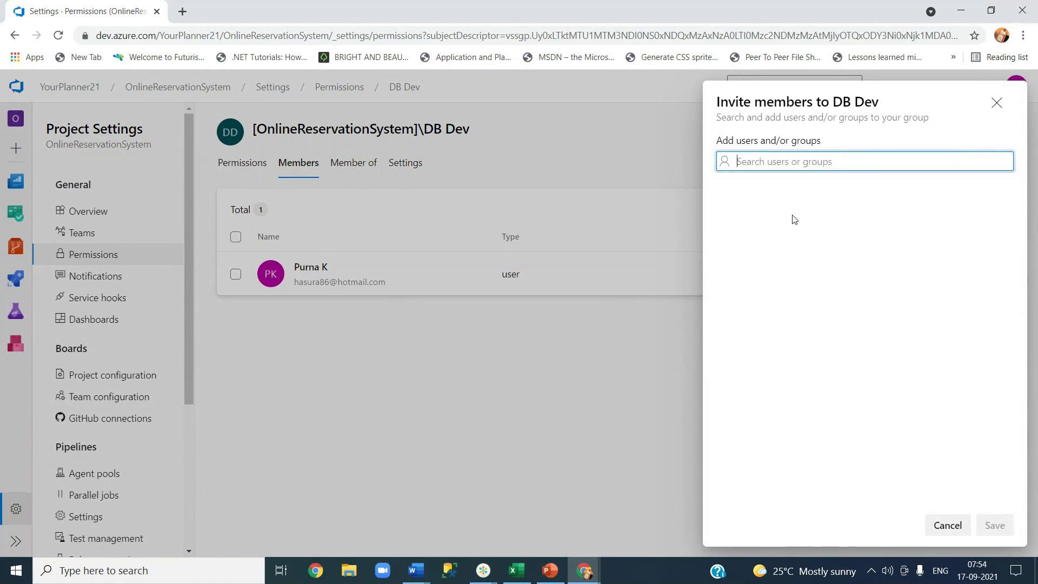
pyautogui.write('dev')
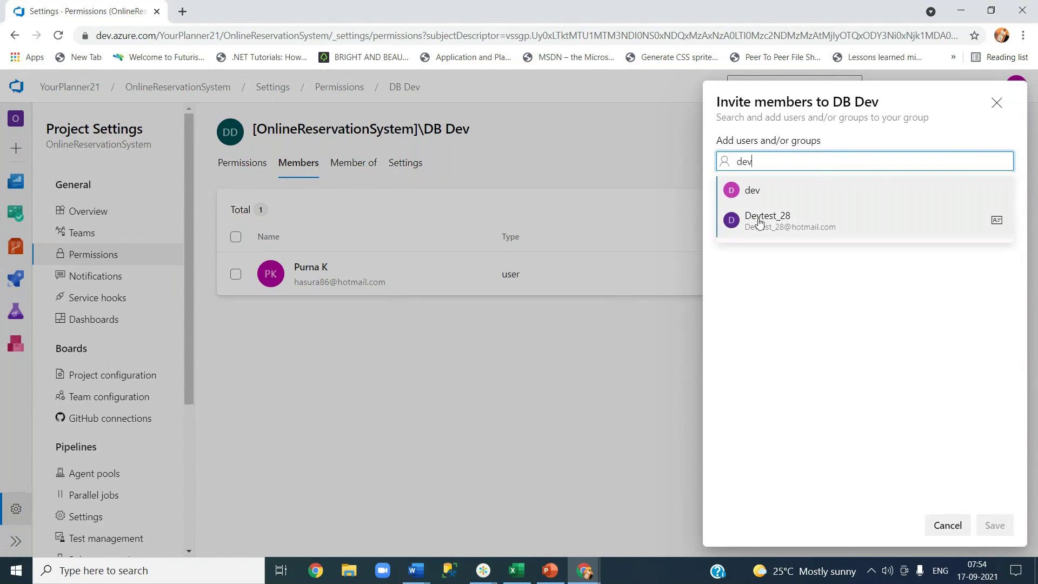
pyautogui.press('BackSpace')
pyautogui.press('BackSpace')
pyautogui.press('BackSpace')
pyautogui.click(946, 527)
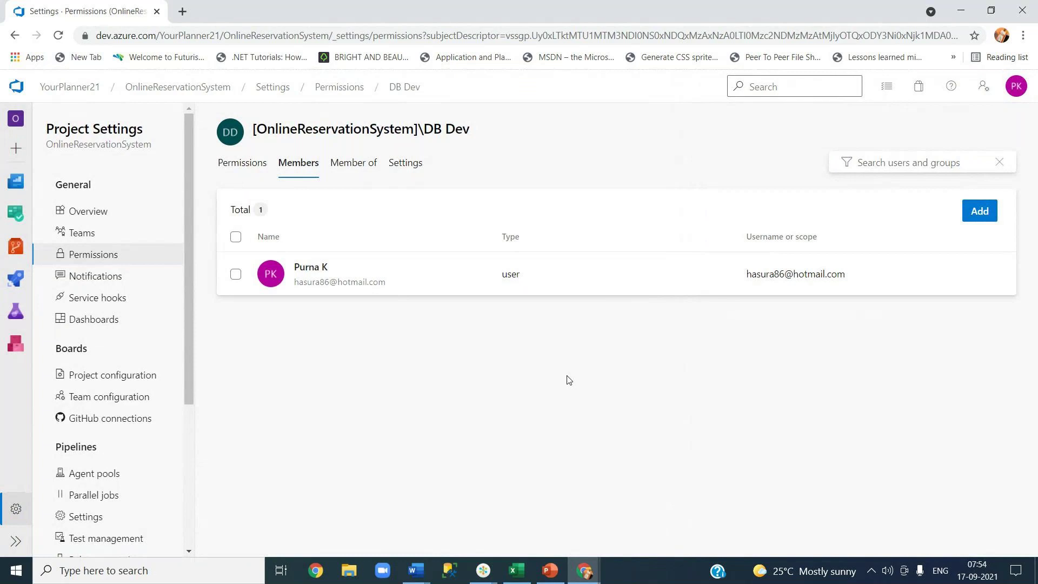
# Check which groups DB Dev belongs to and its permissions, and return to the project's permission groups list.
pyautogui.click(343, 169)
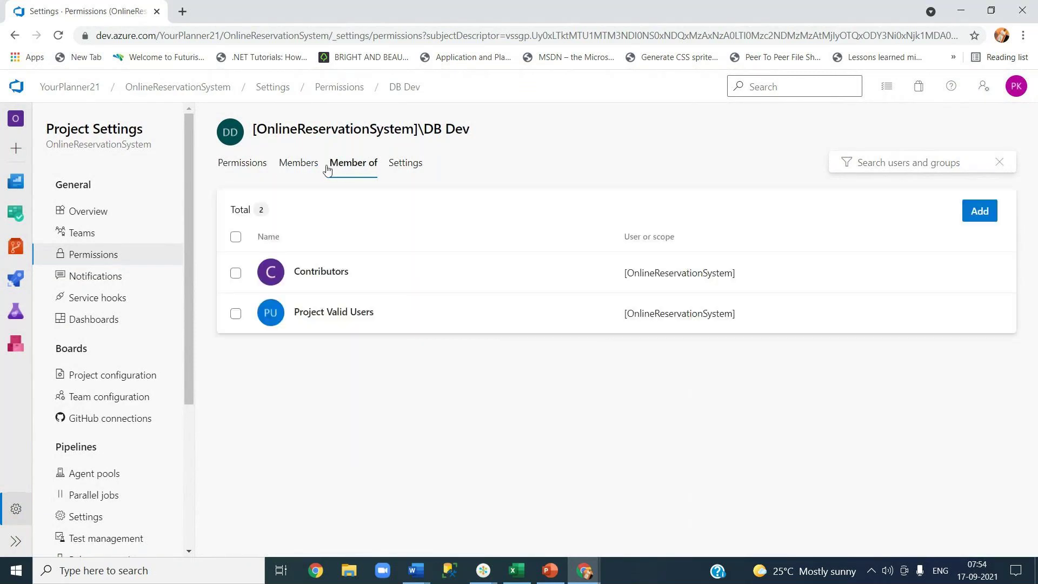
pyautogui.click(242, 170)
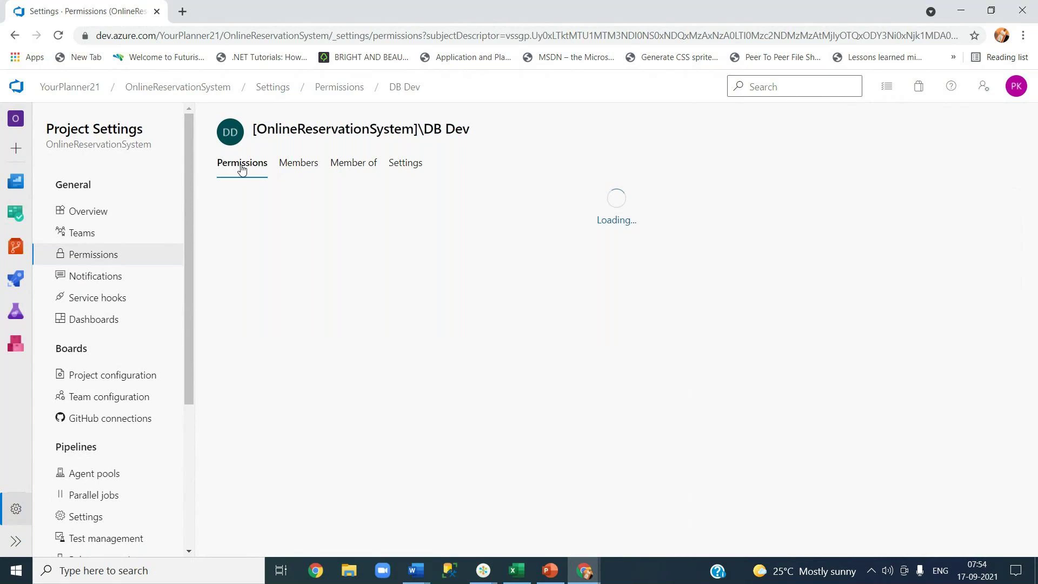
pyautogui.click(343, 94)
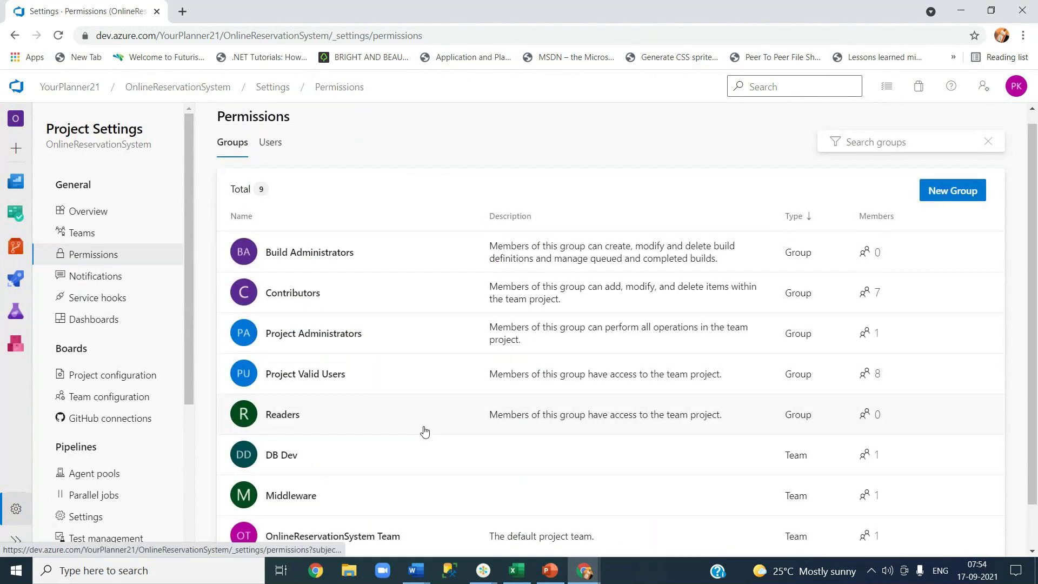
pyautogui.scroll(-1, 649, 454)
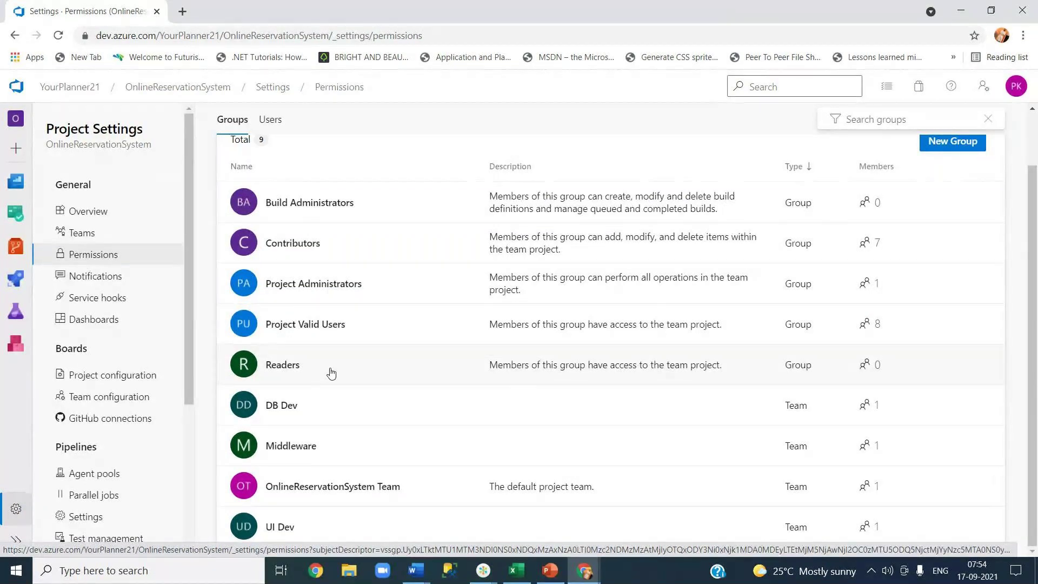
# Try to add the test user to the default OnlineReservationSystem Team by searching for "dev", and close the invitation.
pyautogui.click(325, 490)
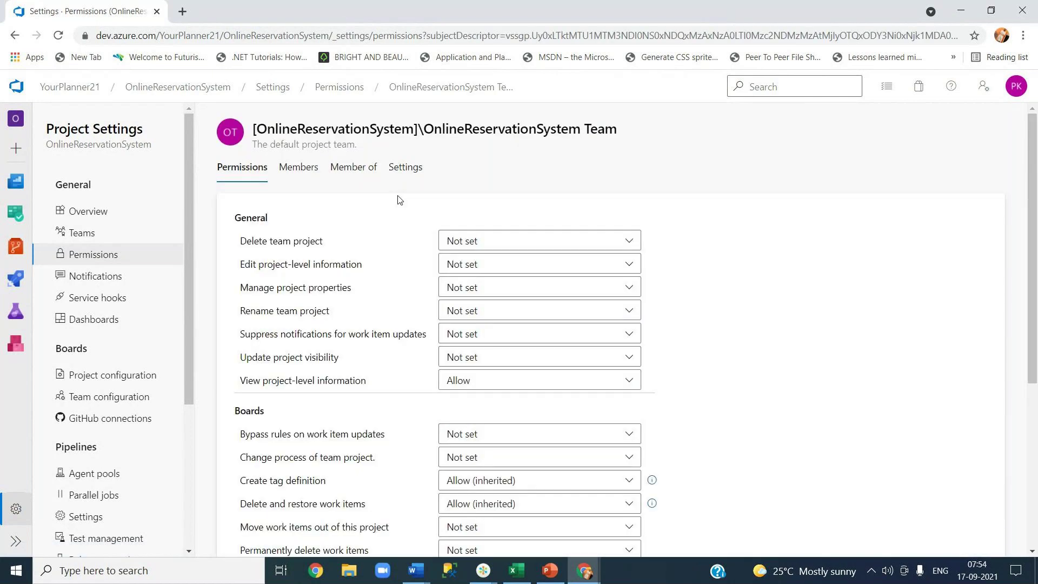
pyautogui.click(298, 168)
pyautogui.click(980, 215)
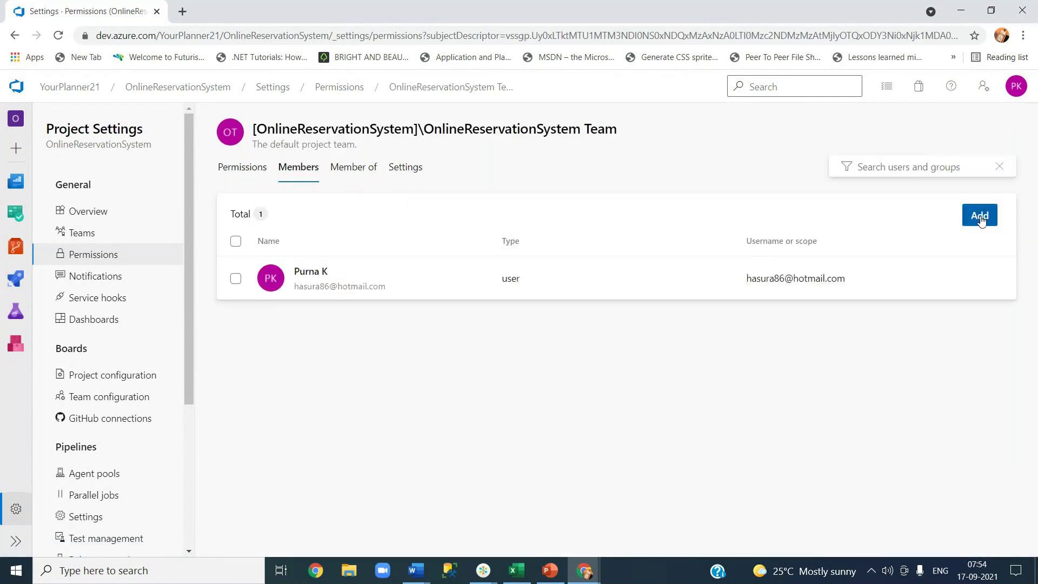
pyautogui.write('dev')
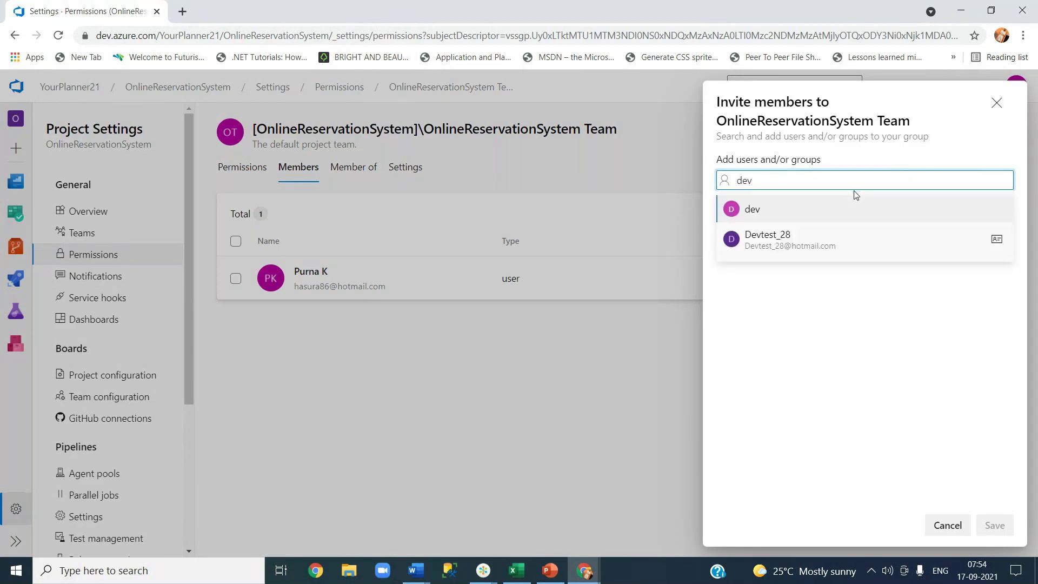
pyautogui.click(801, 246)
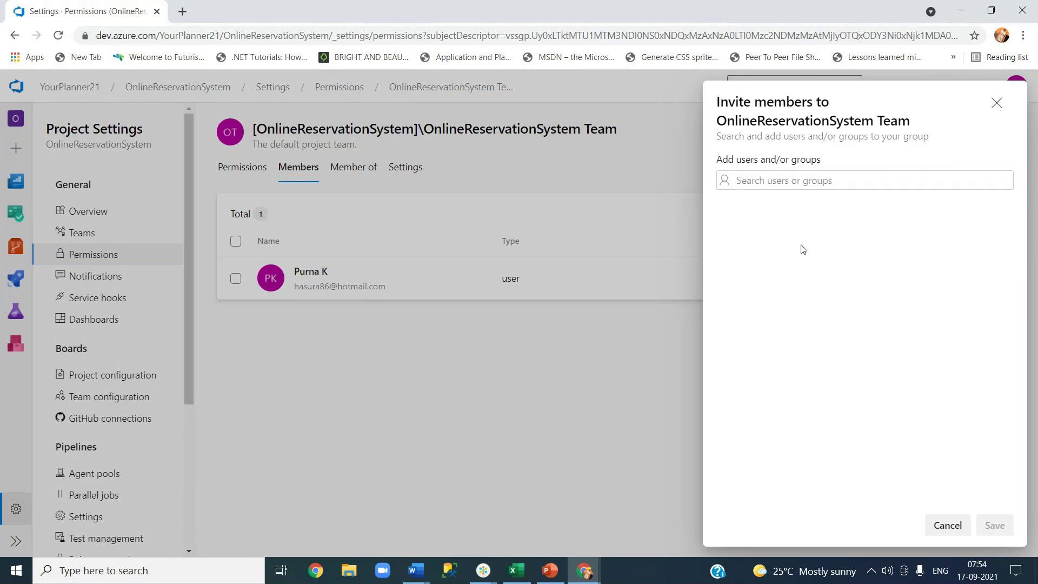
pyautogui.click(996, 103)
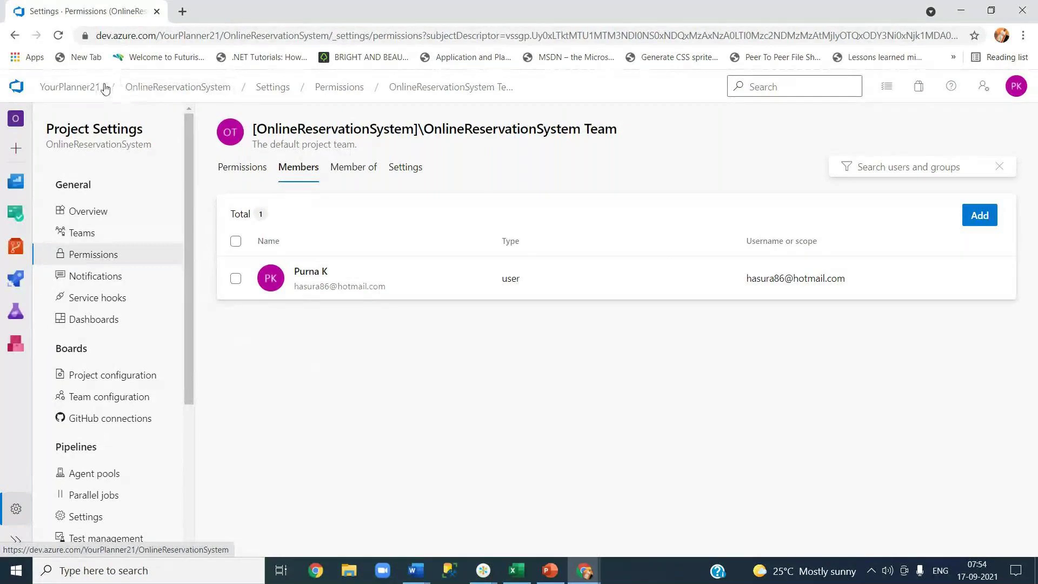
# Review the OnlineReservationSystem project's work items list and the details of the "UI Design For Search for Flights" task.
pyautogui.click(203, 90)
pyautogui.moveTo(121, 280)
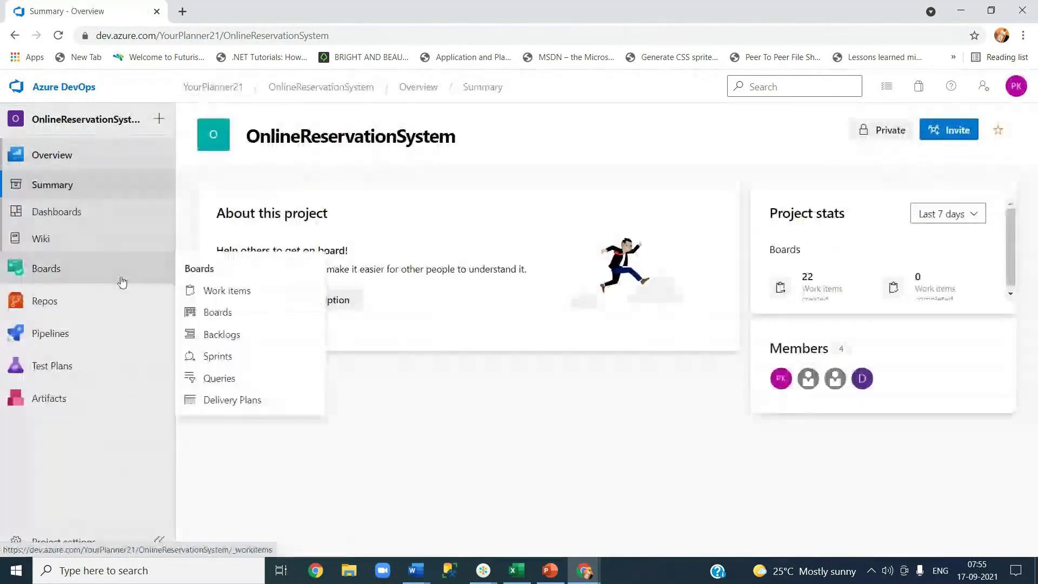
pyautogui.click(232, 295)
pyautogui.scroll(-5, 342, 366)
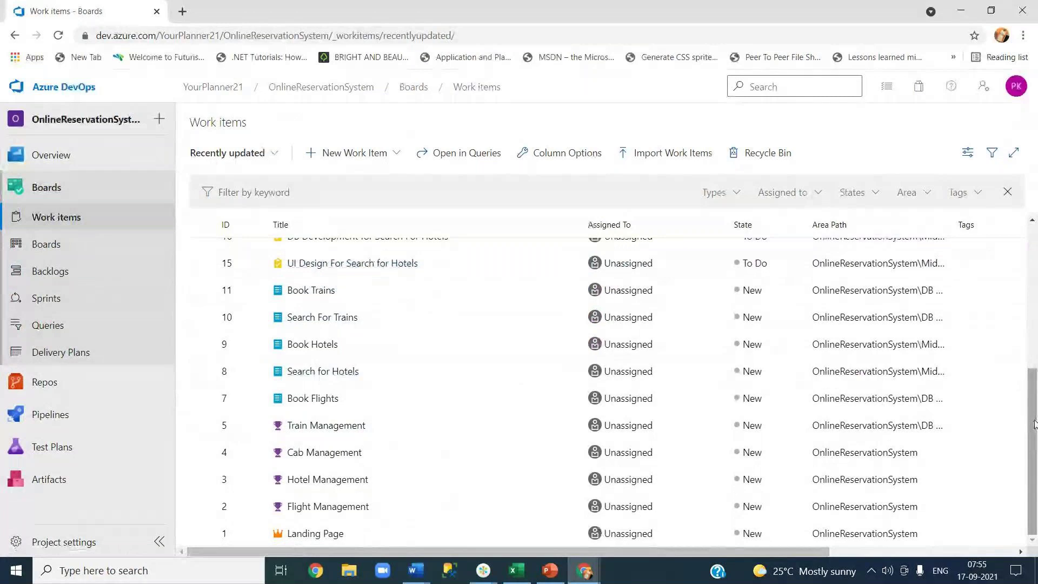
pyautogui.moveTo(1034, 423); pyautogui.dragTo(1032, 257)
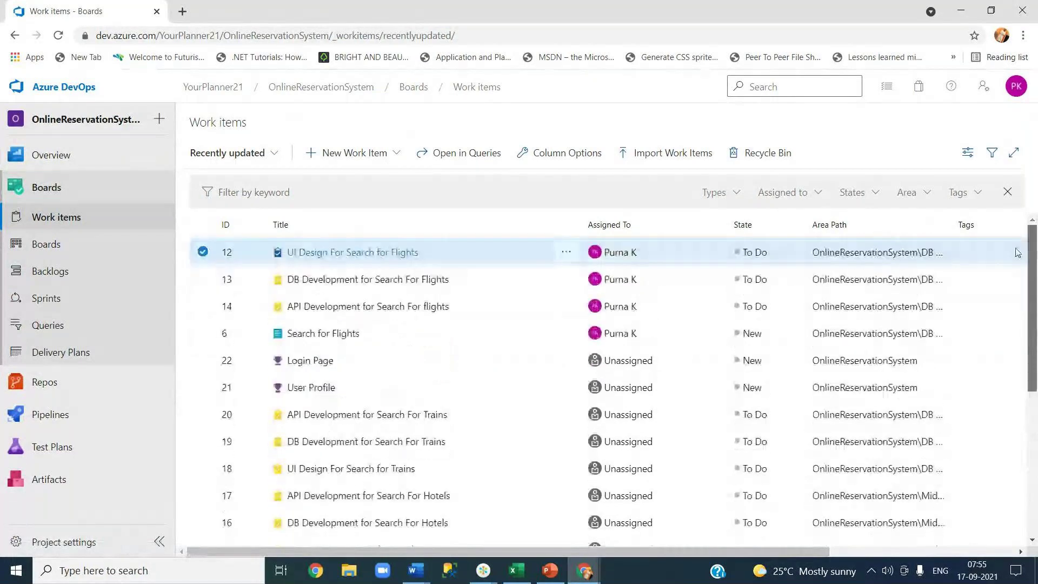
pyautogui.click(338, 255)
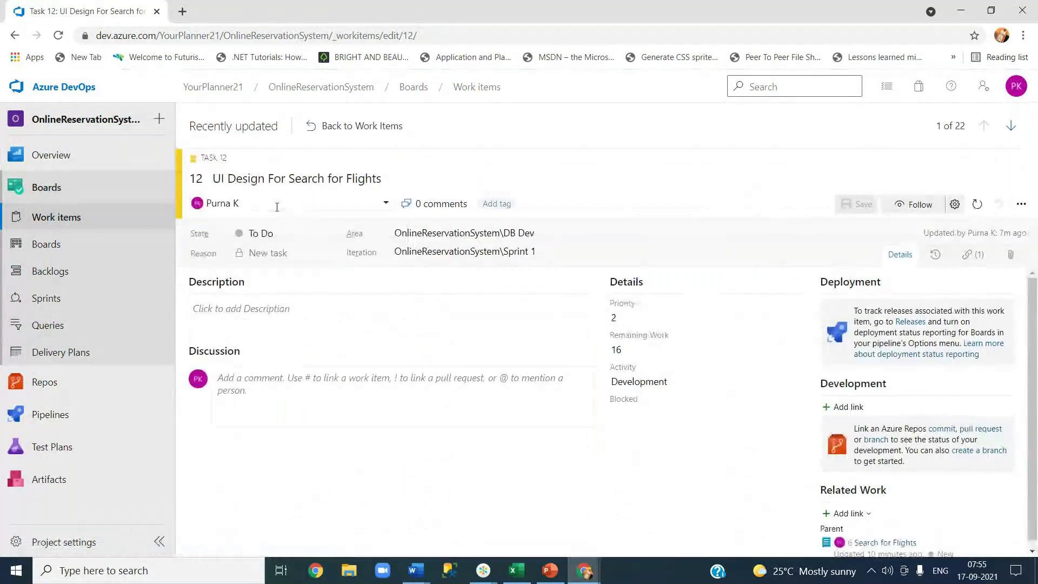
pyautogui.click(364, 125)
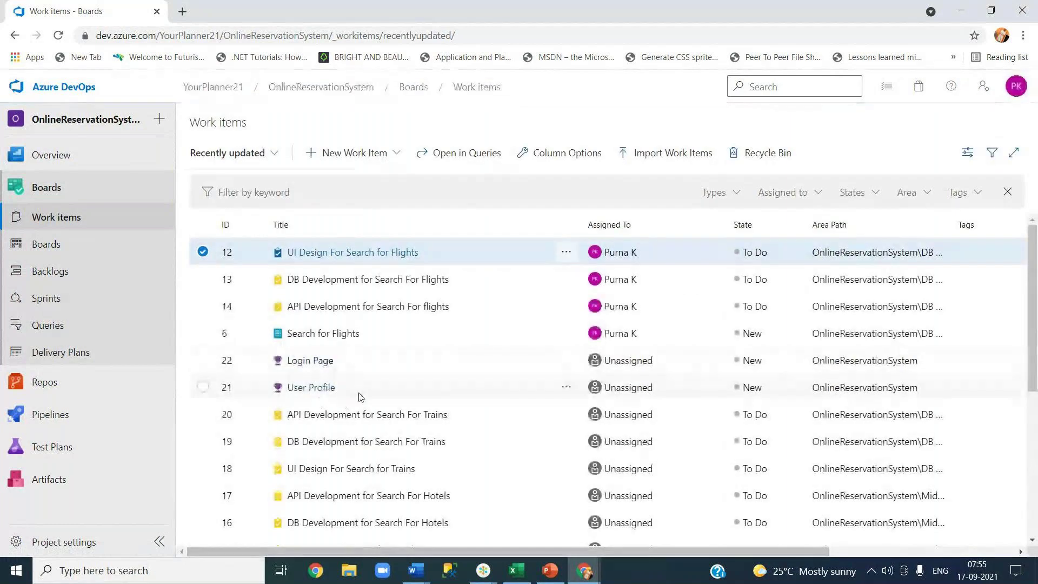
# Assign the "API Development for Search For Trains" task to the test user found by searching for "dev".
pyautogui.click(377, 421)
pyautogui.click(276, 201)
pyautogui.write('dev')
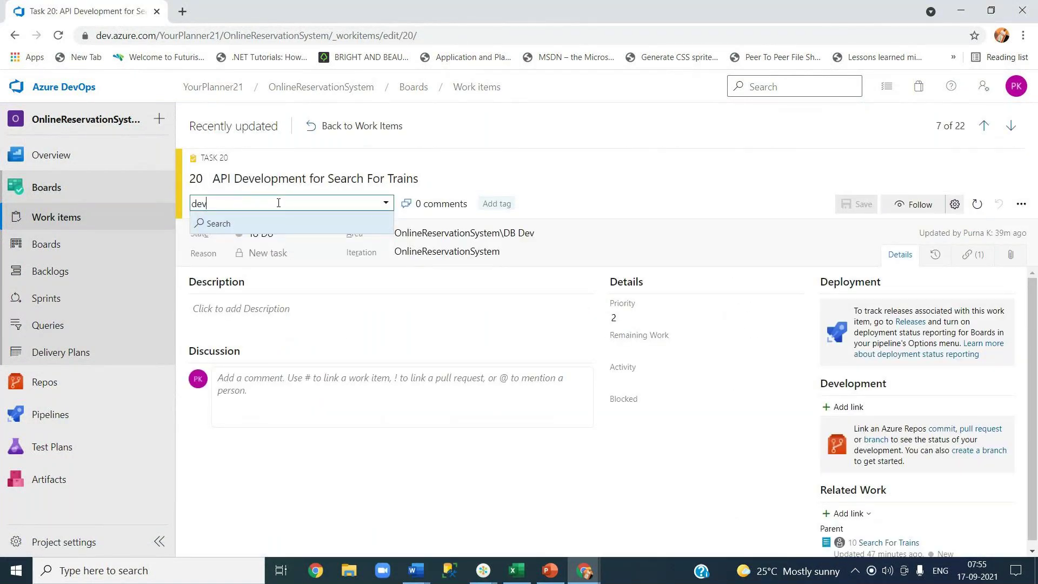
pyautogui.click(219, 231)
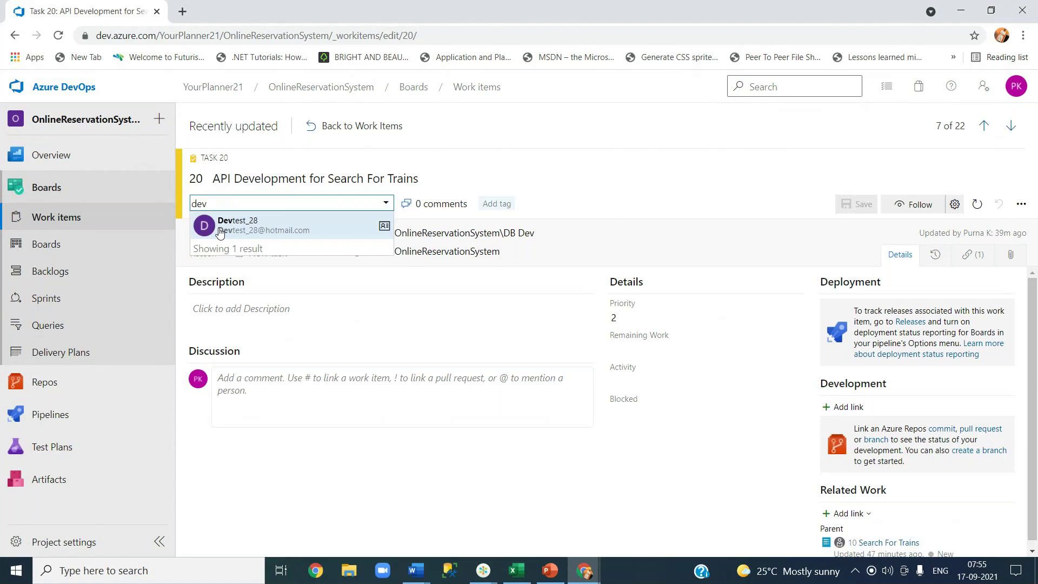
pyautogui.click(265, 227)
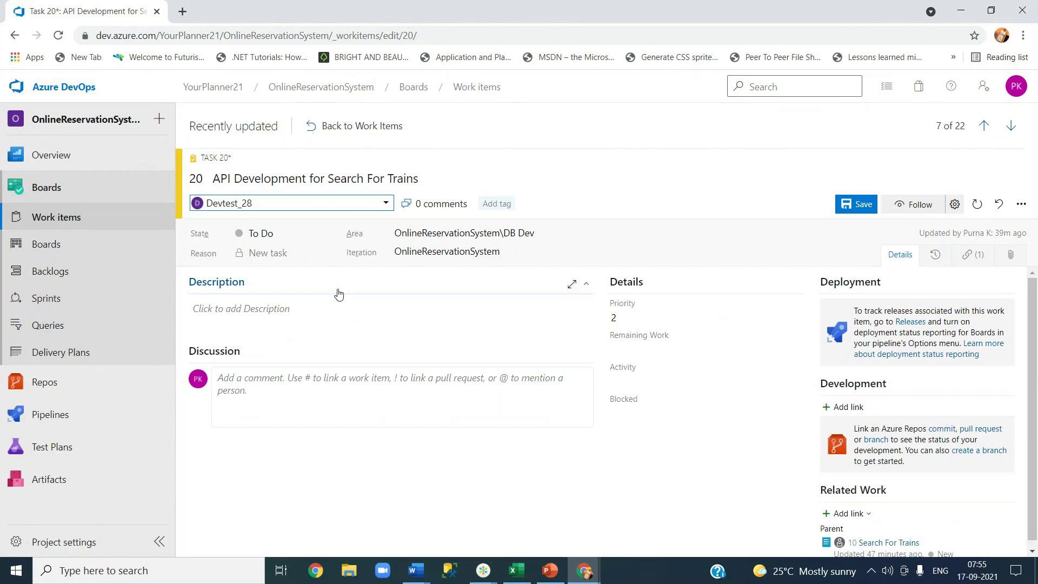
# Set the task's remaining work to 12, activity to Design and iteration to Sprint 1, save it, and return to the work items list.
pyautogui.click(642, 349)
pyautogui.write('12')
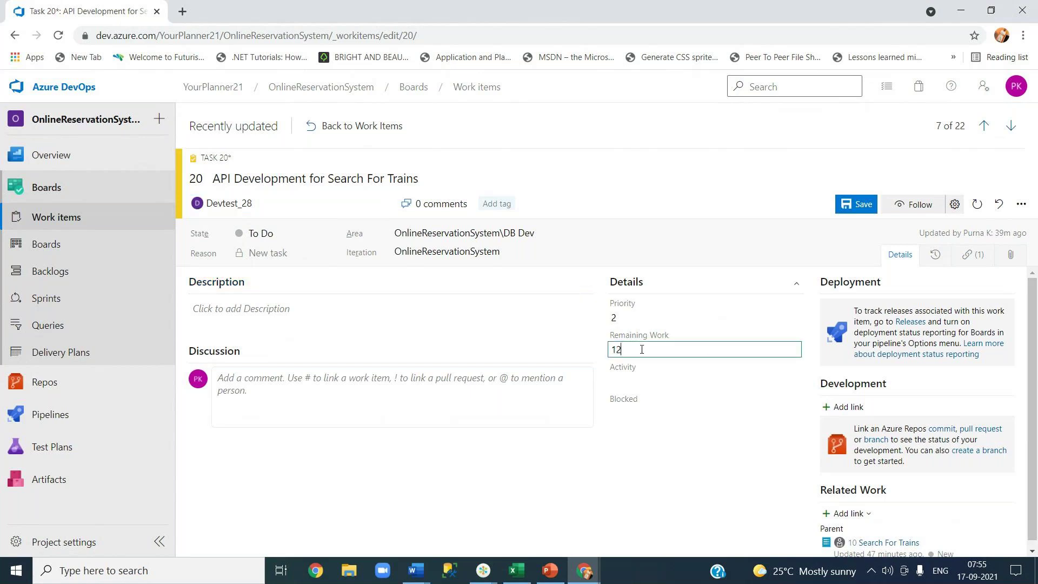
pyautogui.click(650, 383)
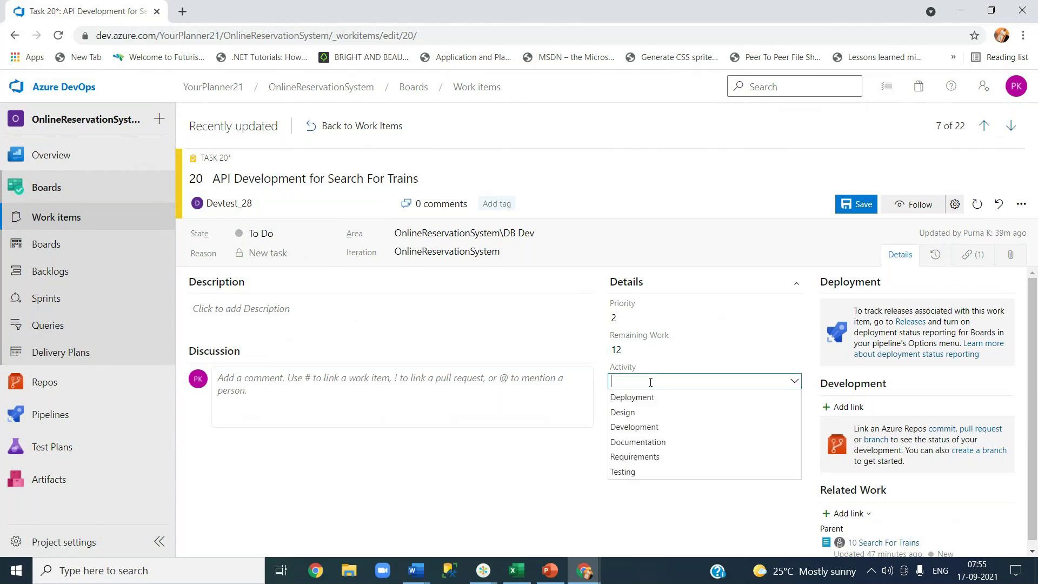
pyautogui.click(637, 413)
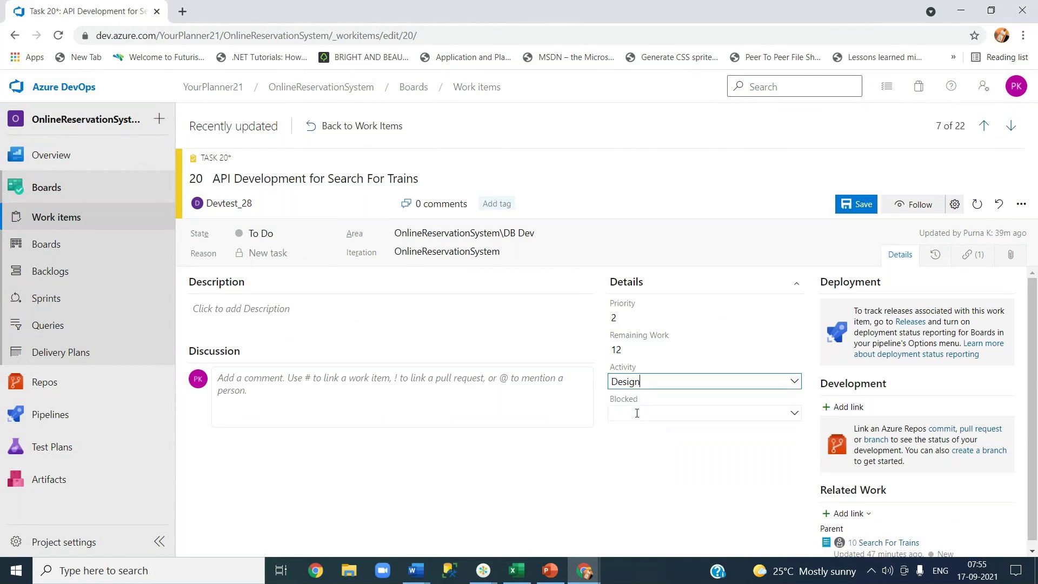
pyautogui.click(516, 253)
pyautogui.click(481, 335)
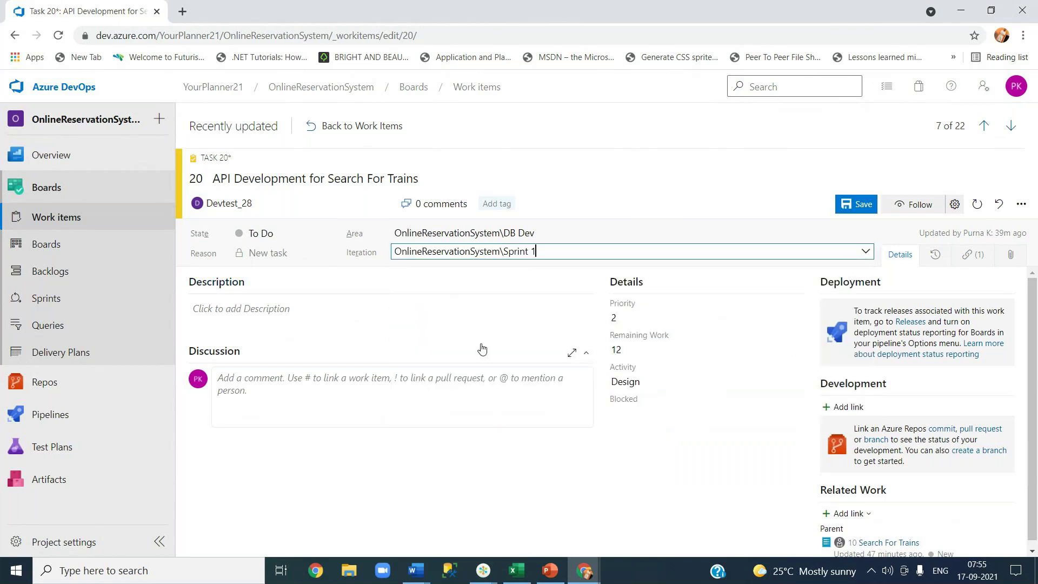
pyautogui.click(849, 206)
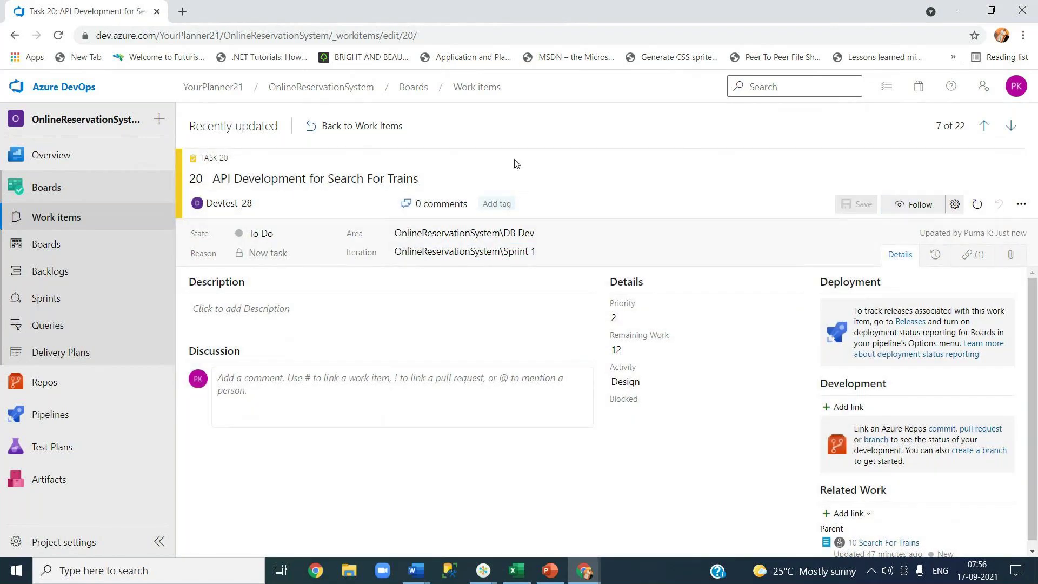
pyautogui.click(312, 128)
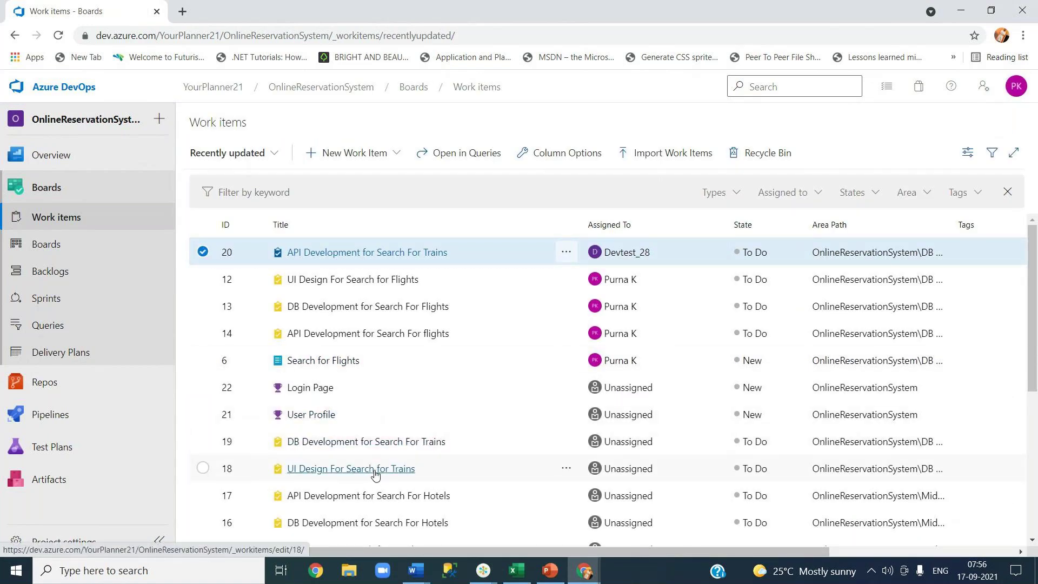
# Assign the "DB Development for Search For Trains" task to the invited user found by searching for "nr".
pyautogui.click(371, 448)
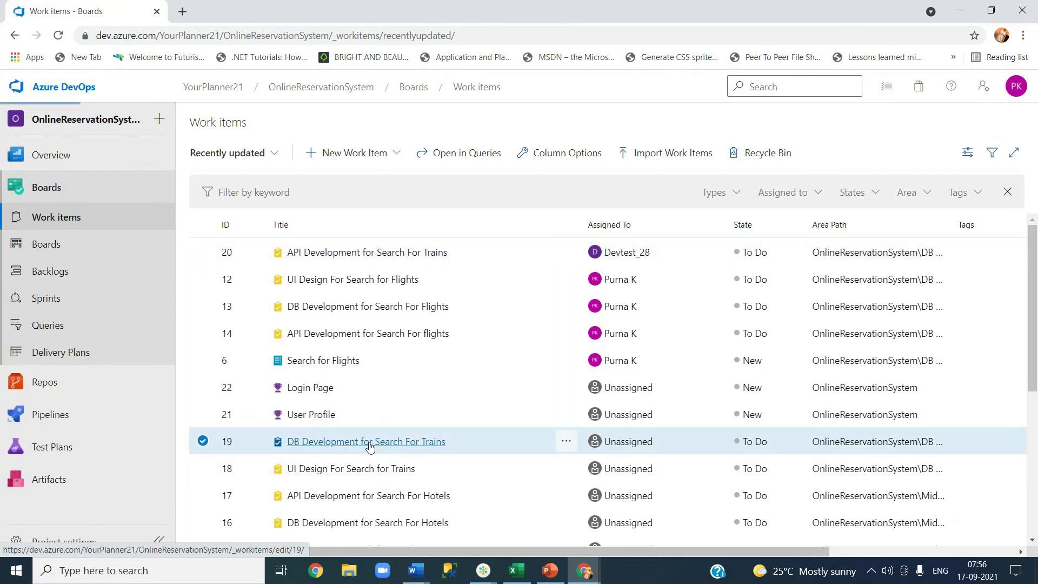
pyautogui.click(275, 202)
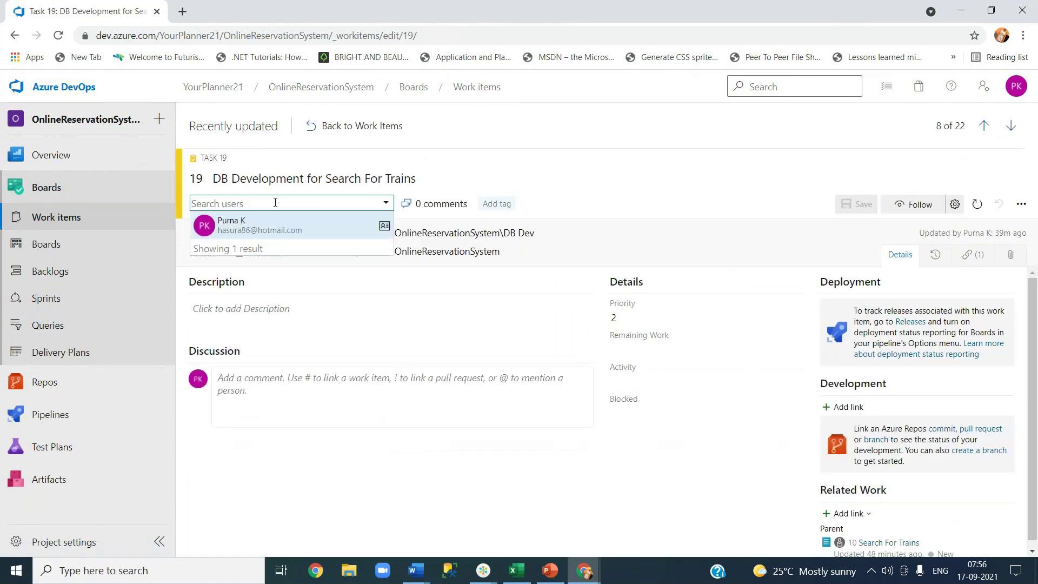
pyautogui.write('nr')
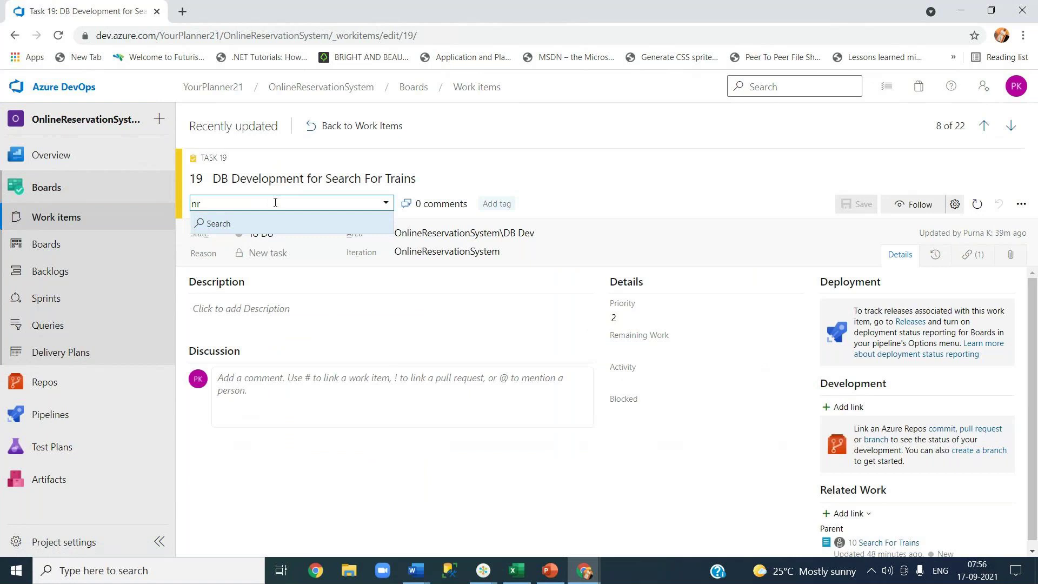
pyautogui.click(227, 231)
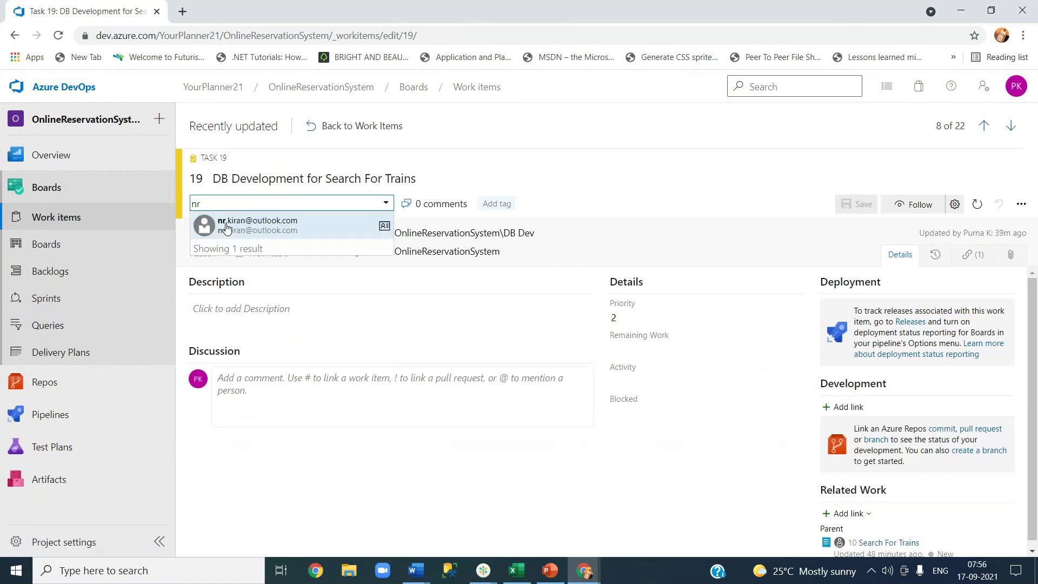
pyautogui.click(273, 227)
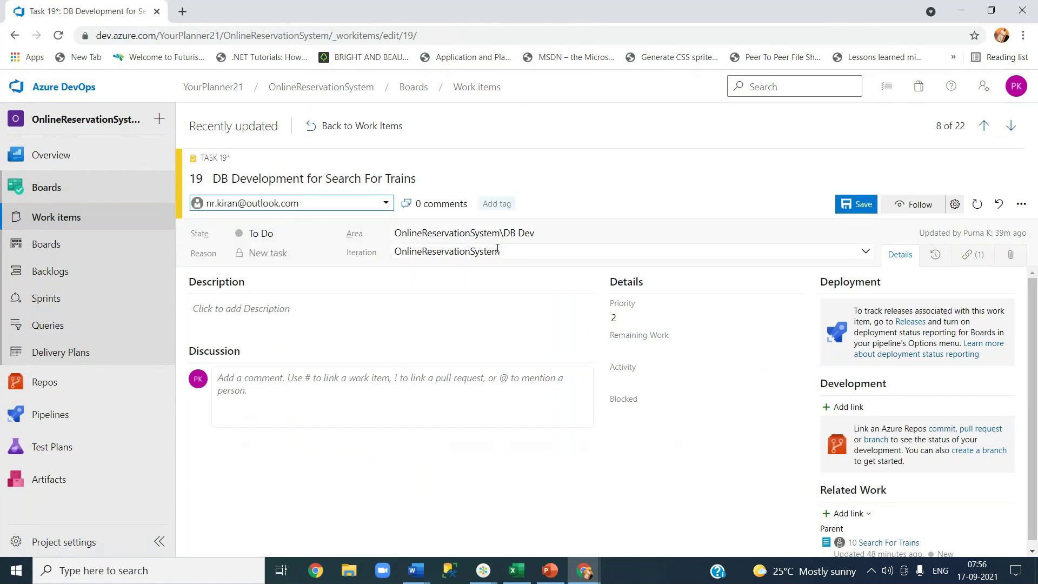
# Set the DB task's iteration to Sprint 1, remaining work to 24 and activity to Development, save it, and return to the work items list.
pyautogui.click(524, 257)
pyautogui.click(446, 335)
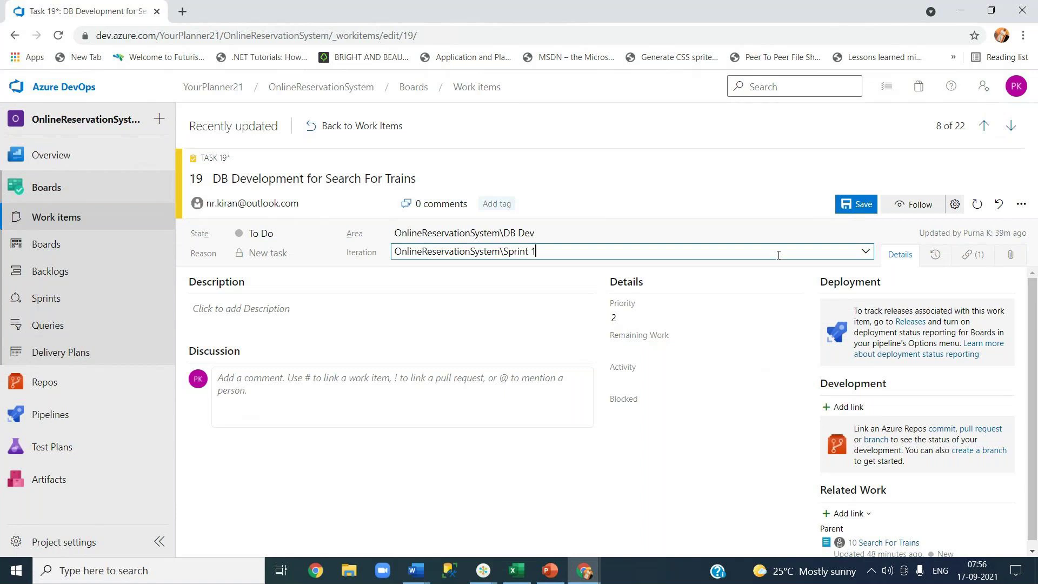
pyautogui.click(662, 351)
pyautogui.write('24')
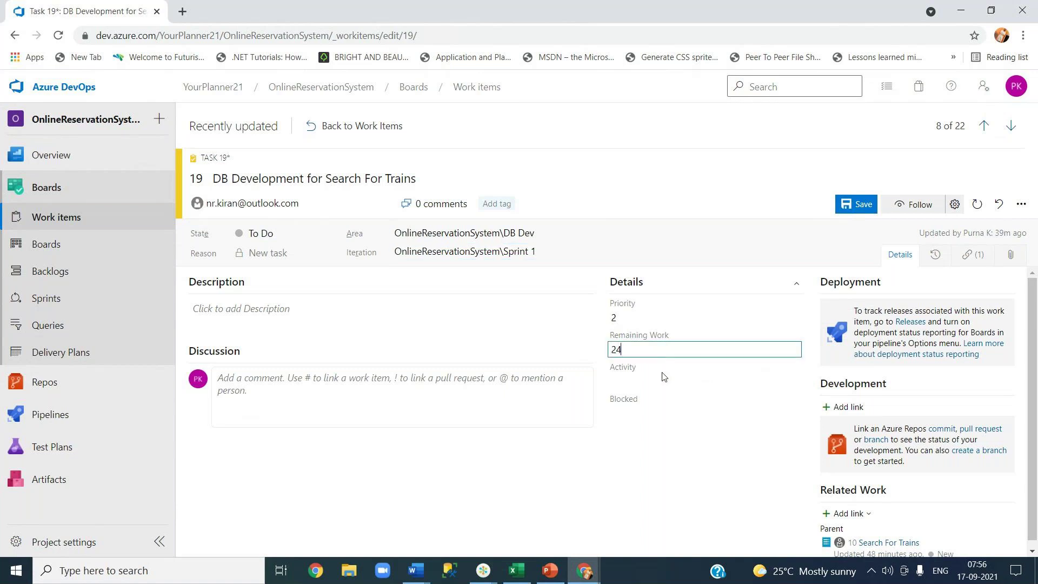
pyautogui.click(647, 375)
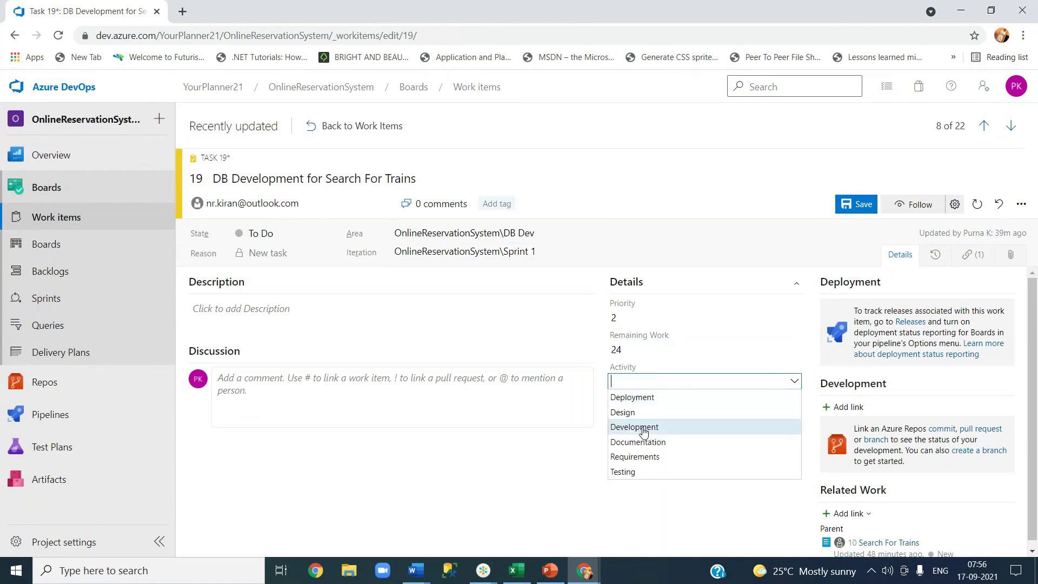
pyautogui.click(645, 427)
pyautogui.click(846, 208)
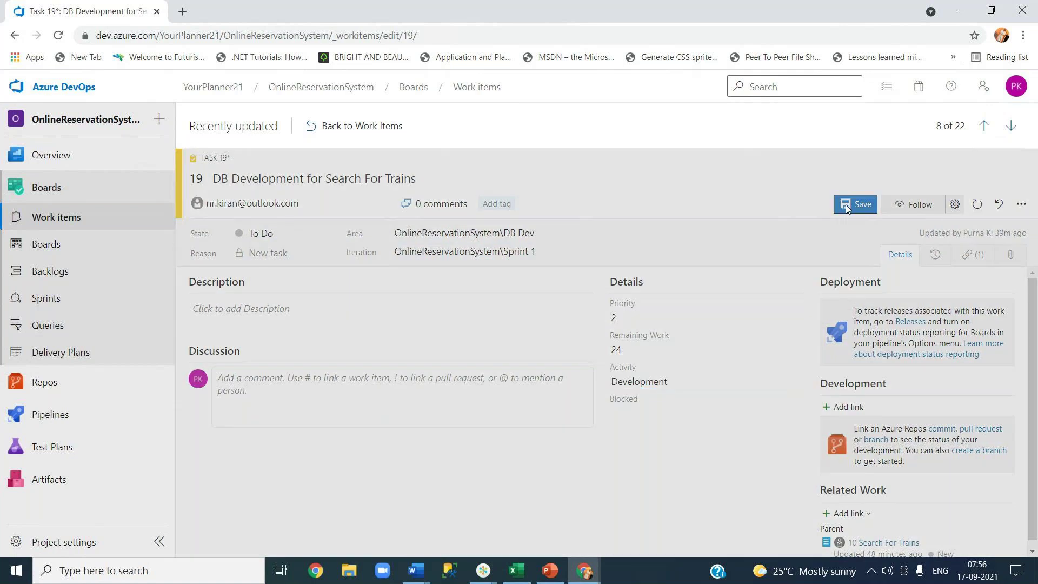
pyautogui.click(360, 126)
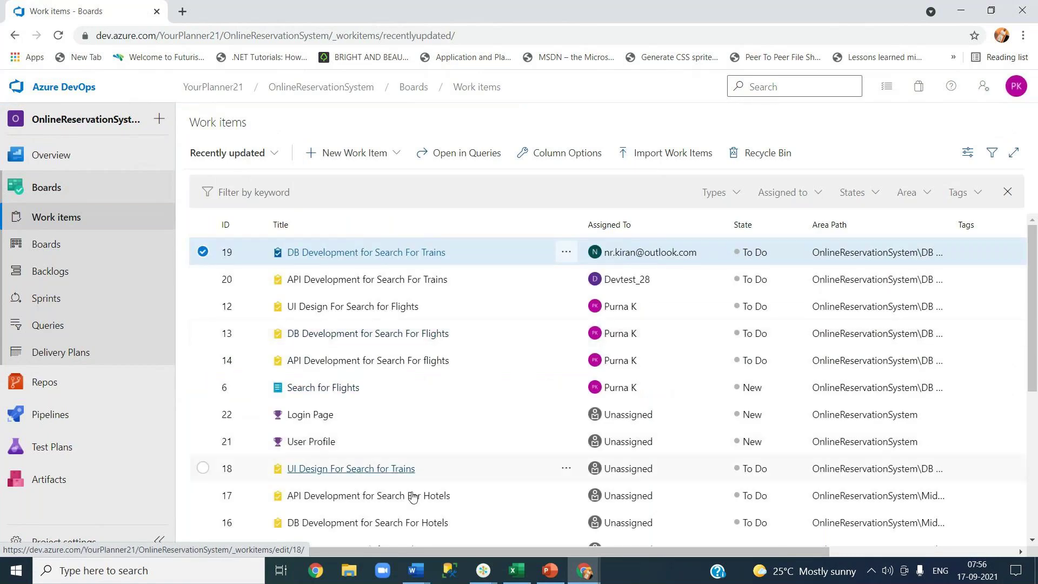
# Assign the "UI Design For Search for Trains" task to the invited user found by searching for "lo".
pyautogui.click(384, 470)
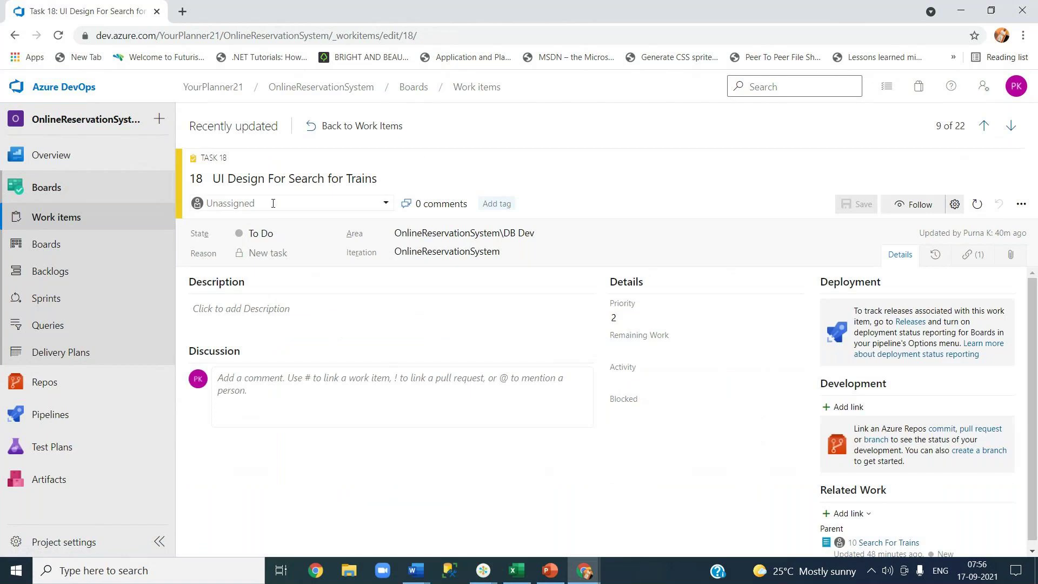
pyautogui.click(273, 203)
pyautogui.write('lohi')
pyautogui.press('BackSpace')
pyautogui.press('BackSpace')
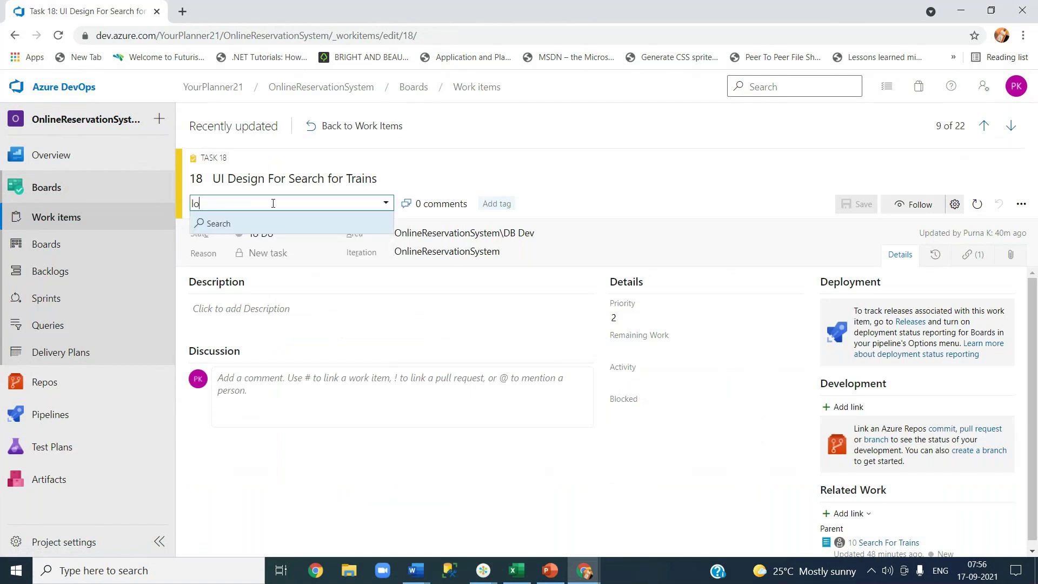
pyautogui.click(252, 224)
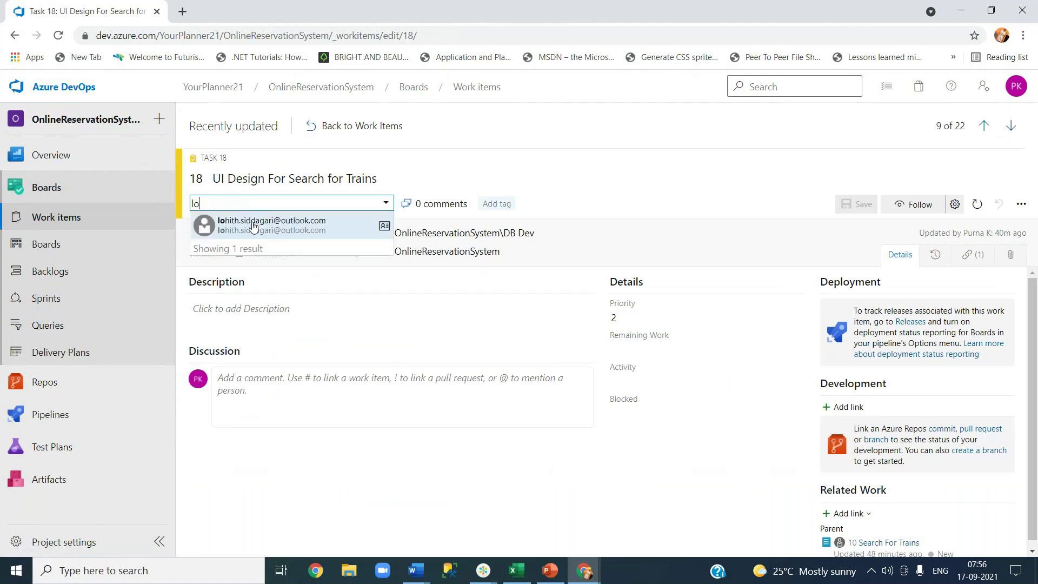
pyautogui.click(252, 224)
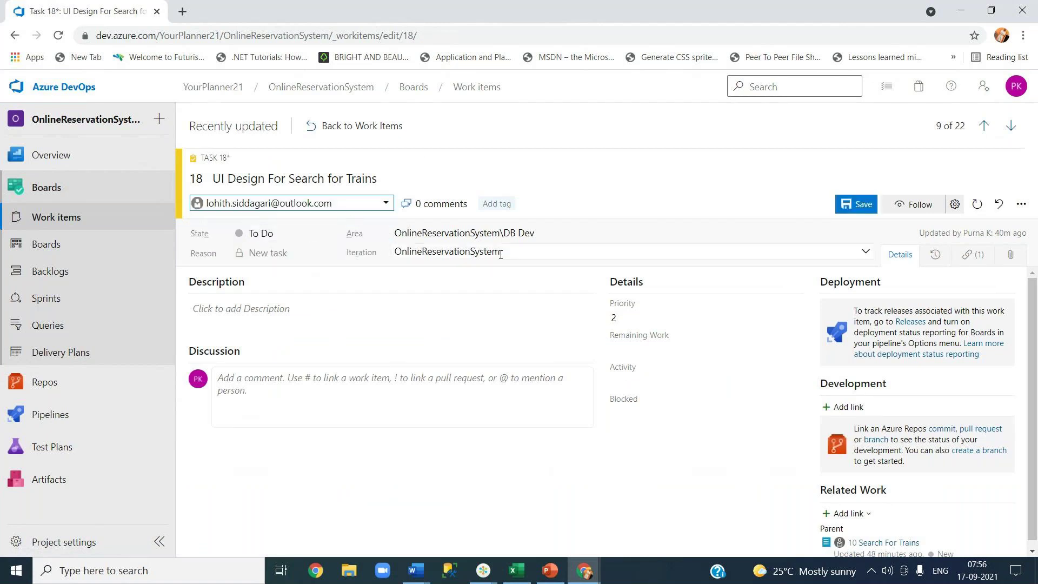
# Set the UI design task's iteration to Sprint 1, remaining work to 24 and activity to Development, and save it.
pyautogui.click(524, 254)
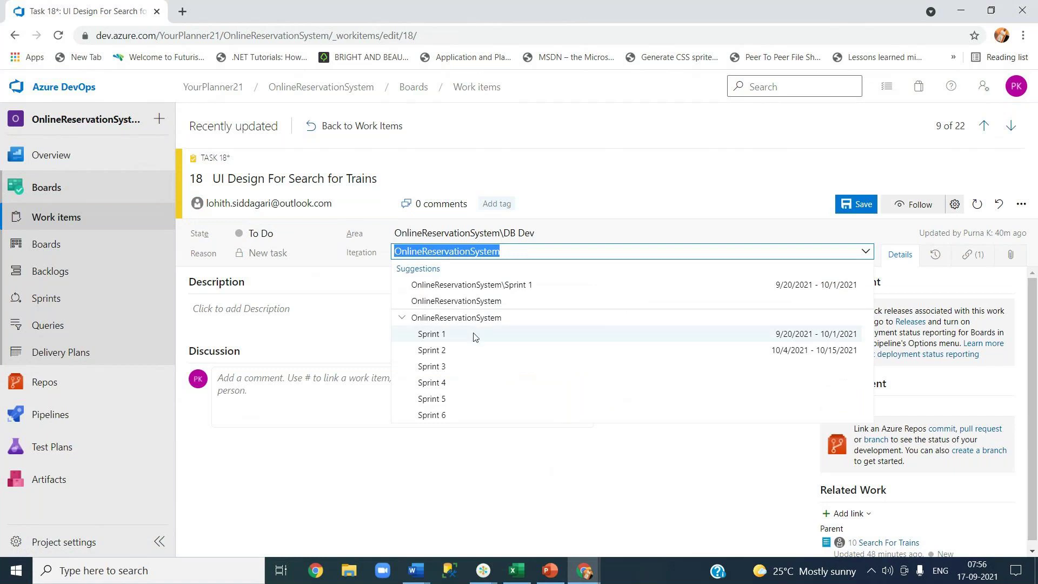
pyautogui.click(626, 340)
pyautogui.click(627, 348)
pyautogui.write('24')
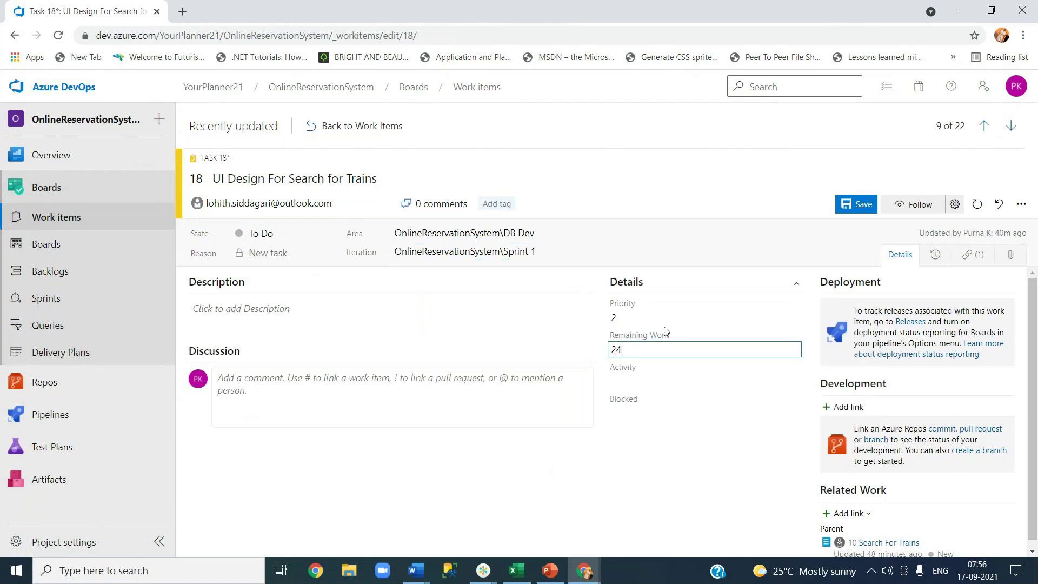
pyautogui.click(863, 207)
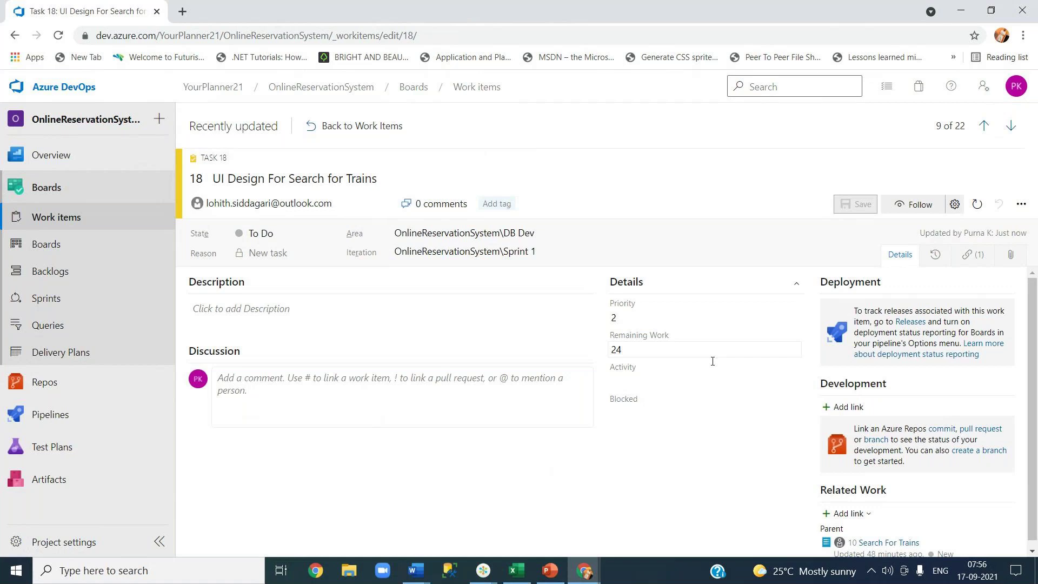
pyautogui.click(712, 379)
pyautogui.click(662, 426)
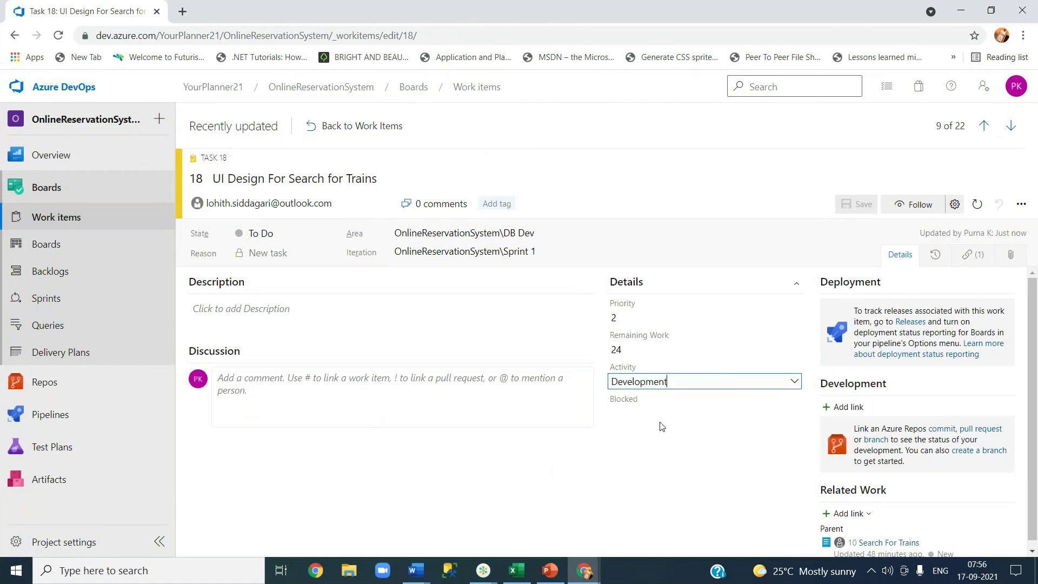
pyautogui.click(860, 208)
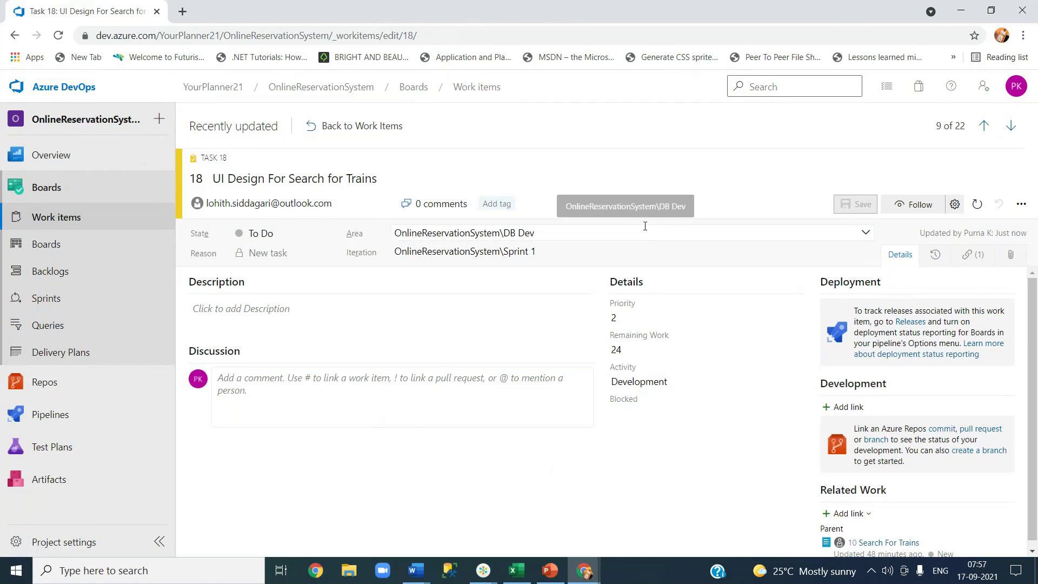
# Review the sprint taskboards of the DB Dev and Middleware teams, including the details of DB Dev's "UI Design For Search for Flights" task.
pyautogui.click(56, 309)
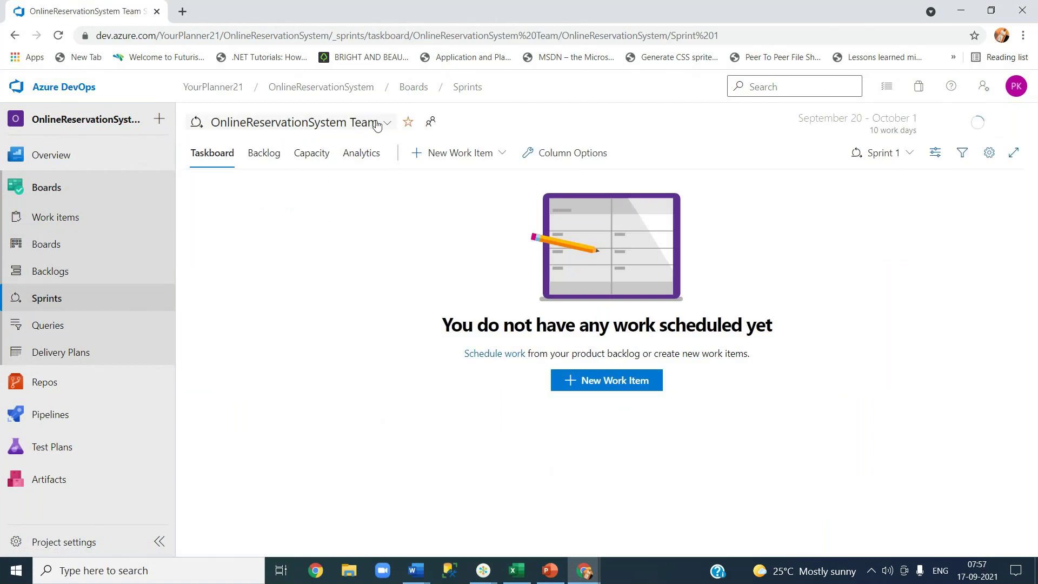
pyautogui.click(377, 124)
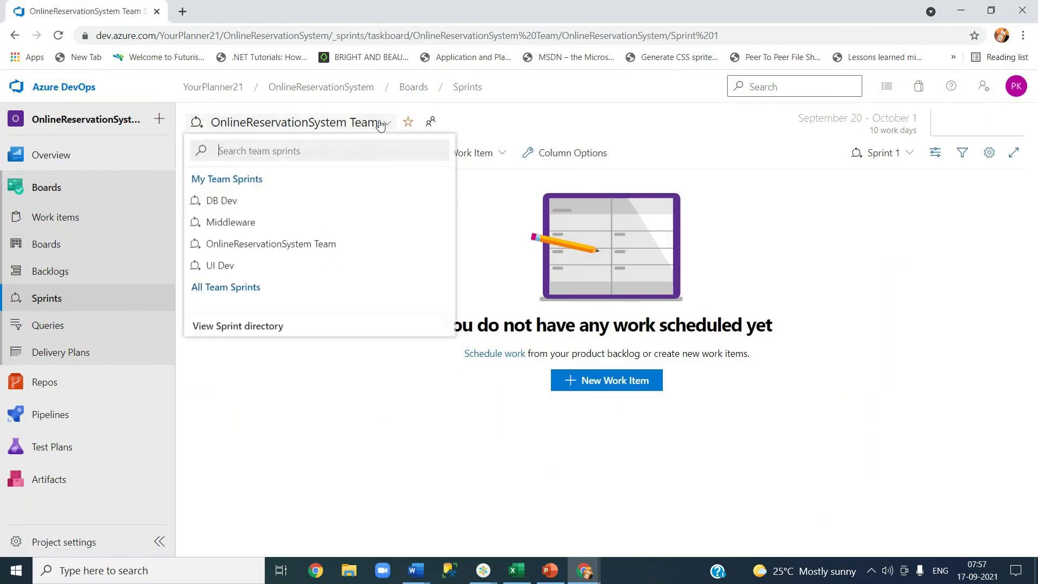
pyautogui.click(263, 203)
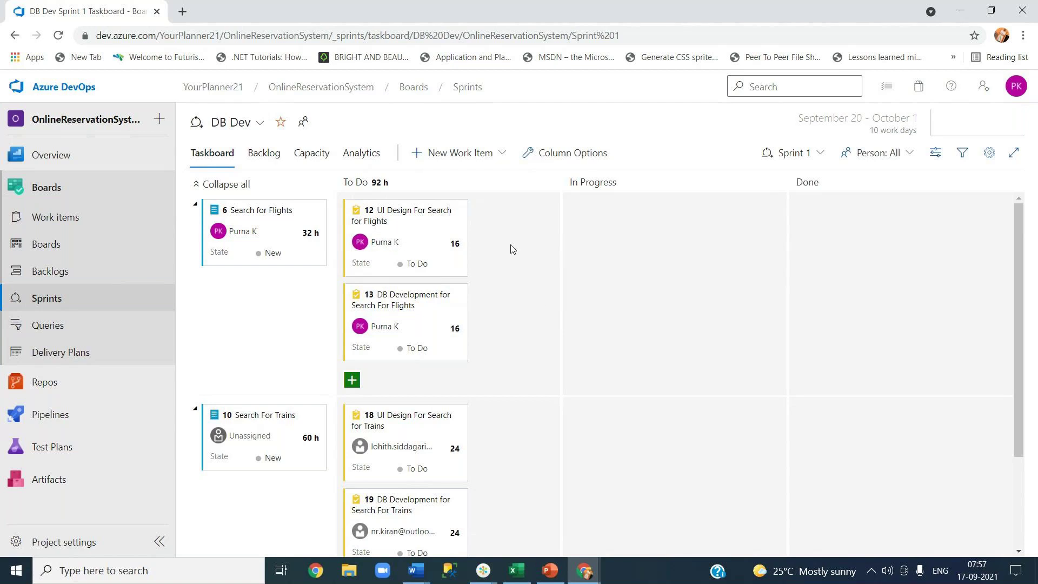
pyautogui.click(413, 216)
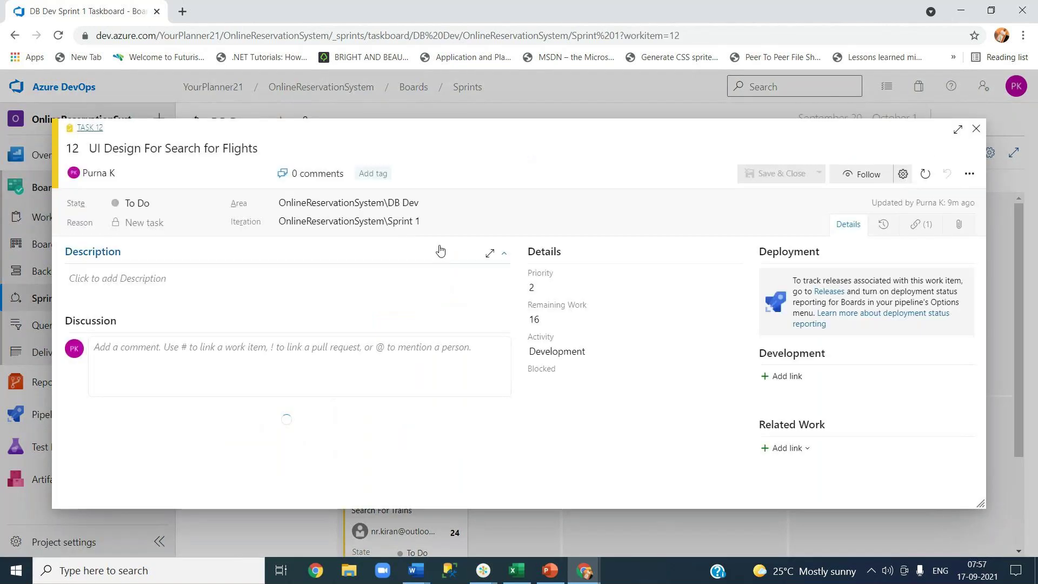
pyautogui.click(976, 129)
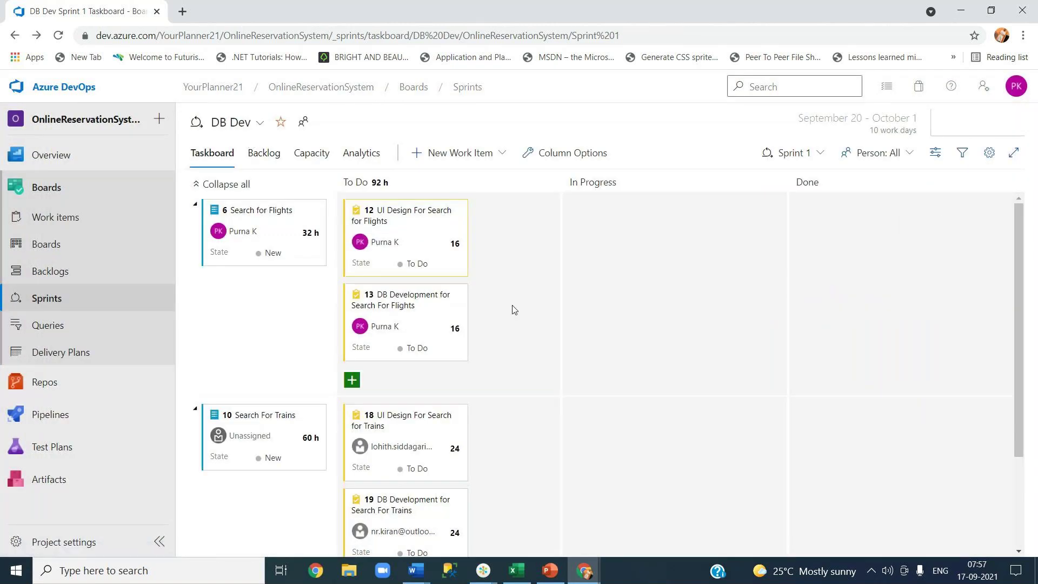
pyautogui.click(259, 128)
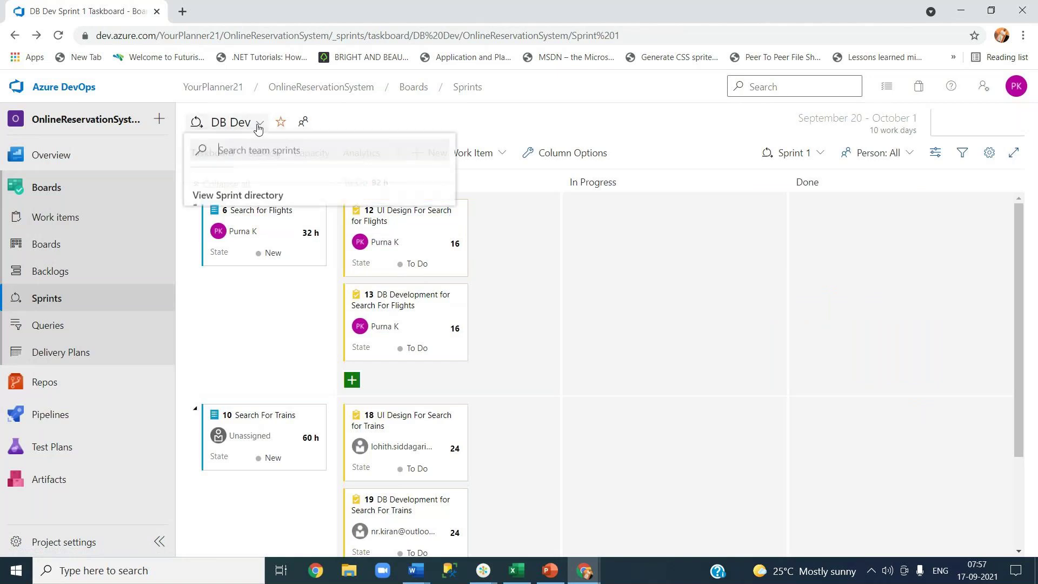
pyautogui.click(225, 224)
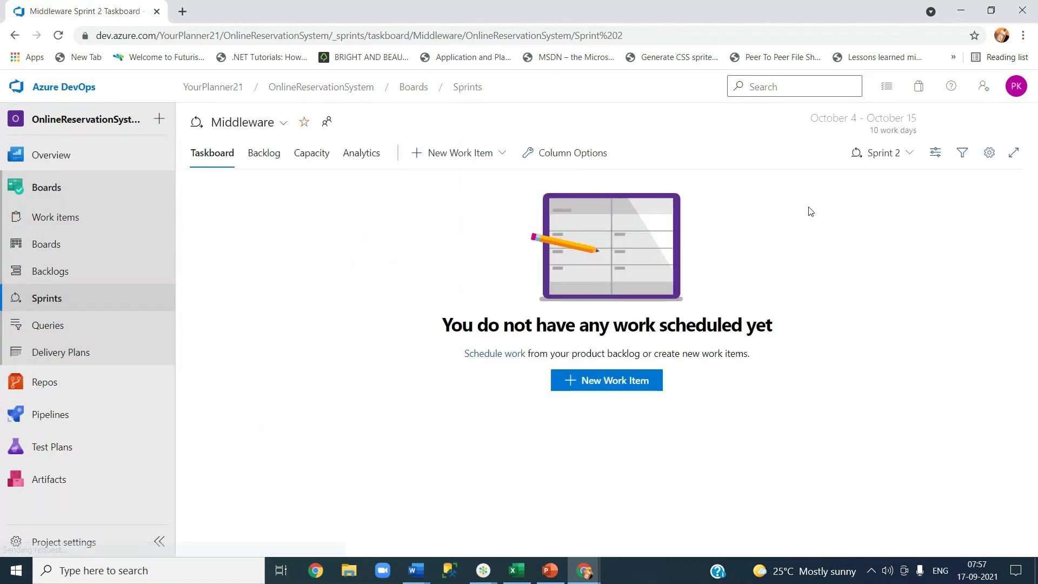
# Show the UI Dev team's sprint taskboard and open that team's board in a separate browser tab.
pyautogui.click(264, 124)
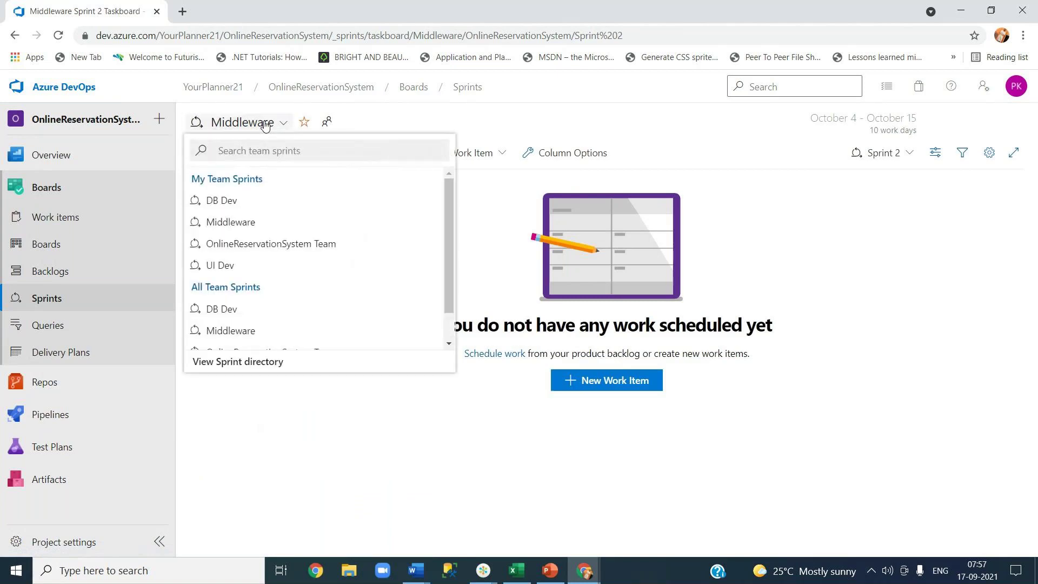
pyautogui.click(236, 266)
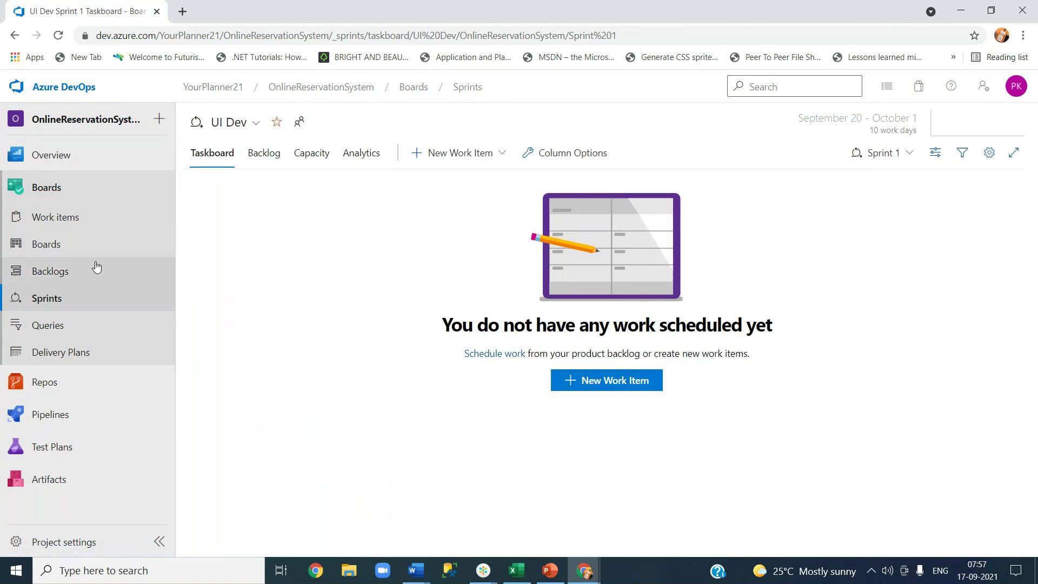
pyautogui.rightClick(76, 247)
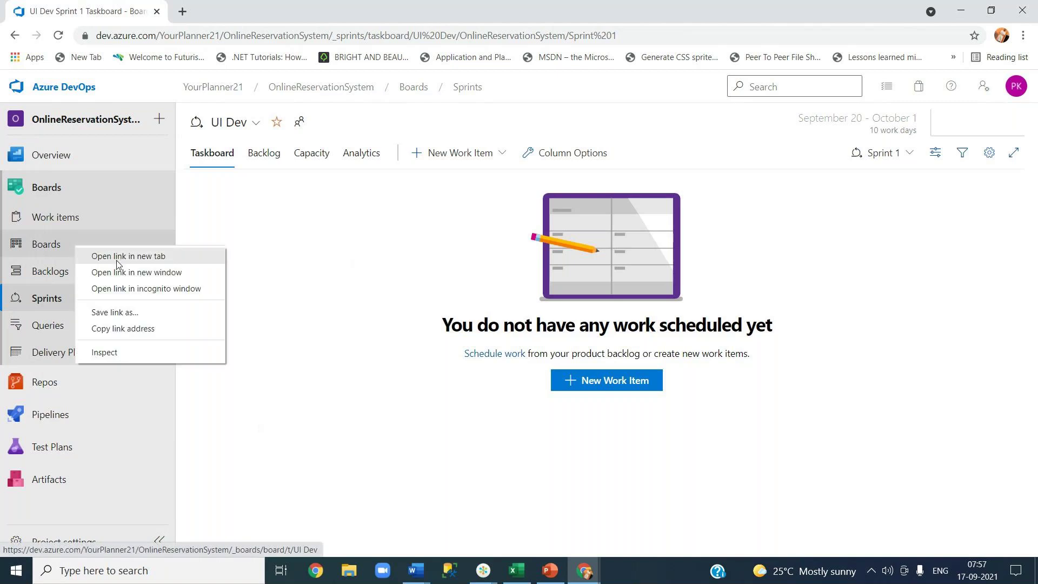
pyautogui.click(118, 256)
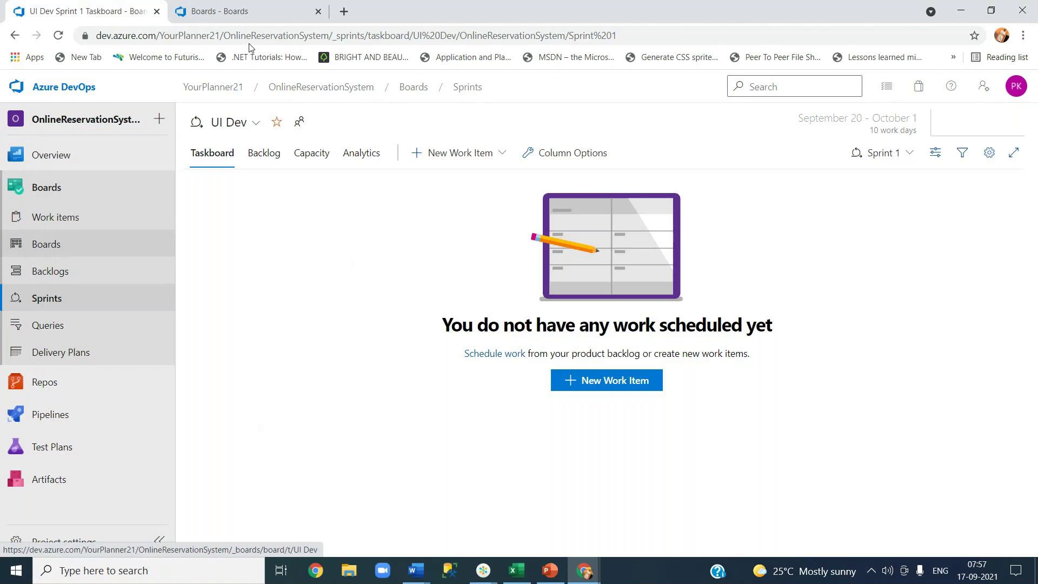
pyautogui.click(250, 12)
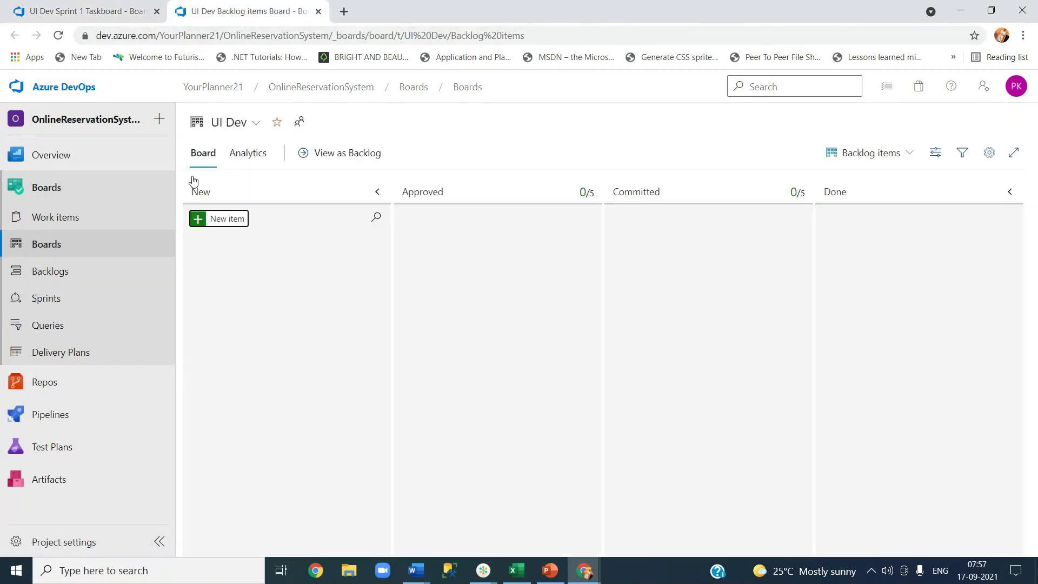
# Open the "Book Hotels" backlog item from the work items list and assign it to the second suggested user.
pyautogui.click(65, 218)
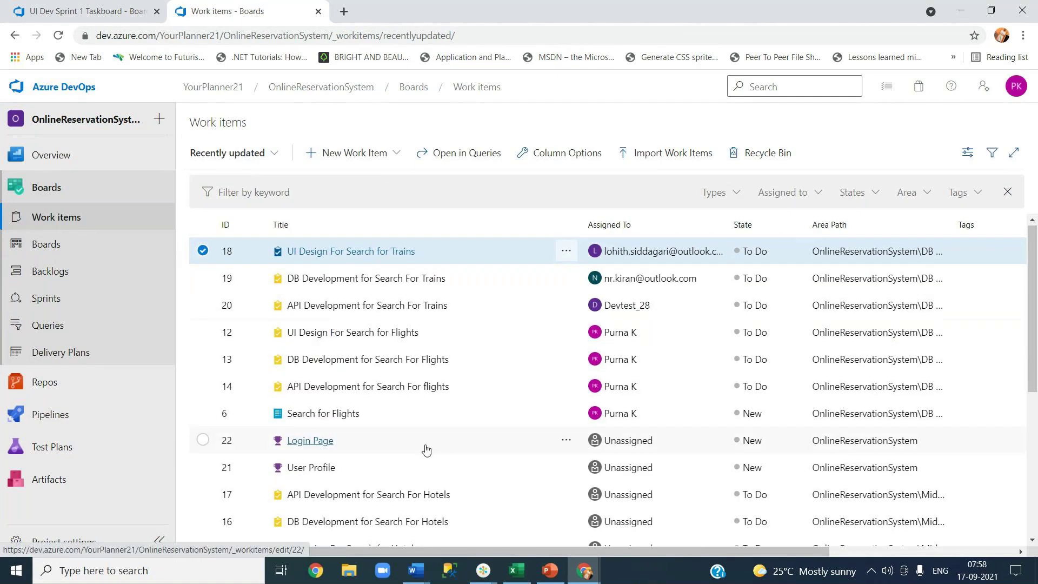
pyautogui.scroll(-5, 425, 447)
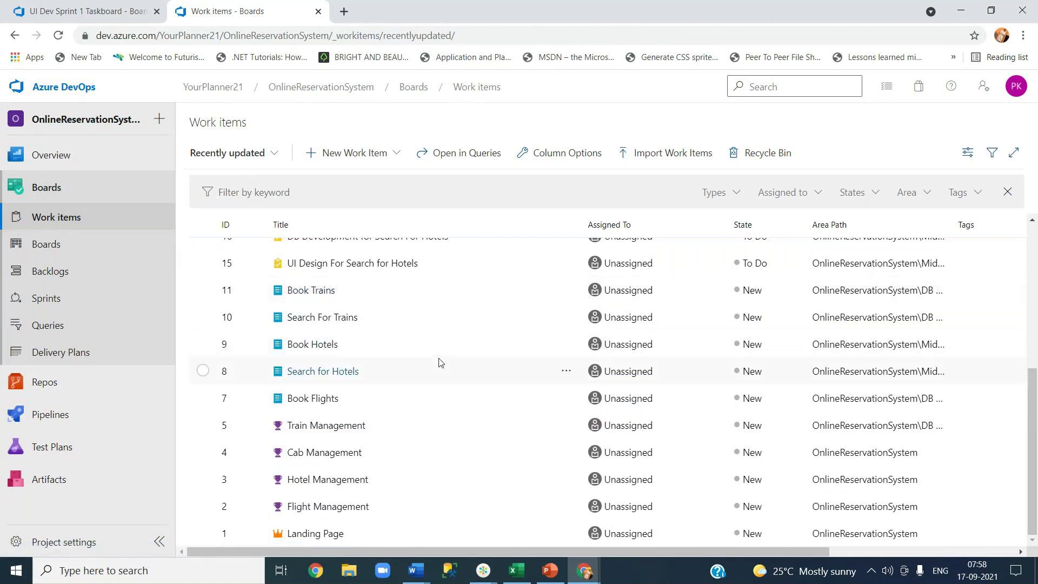
pyautogui.moveTo(1031, 403); pyautogui.dragTo(1031, 403)
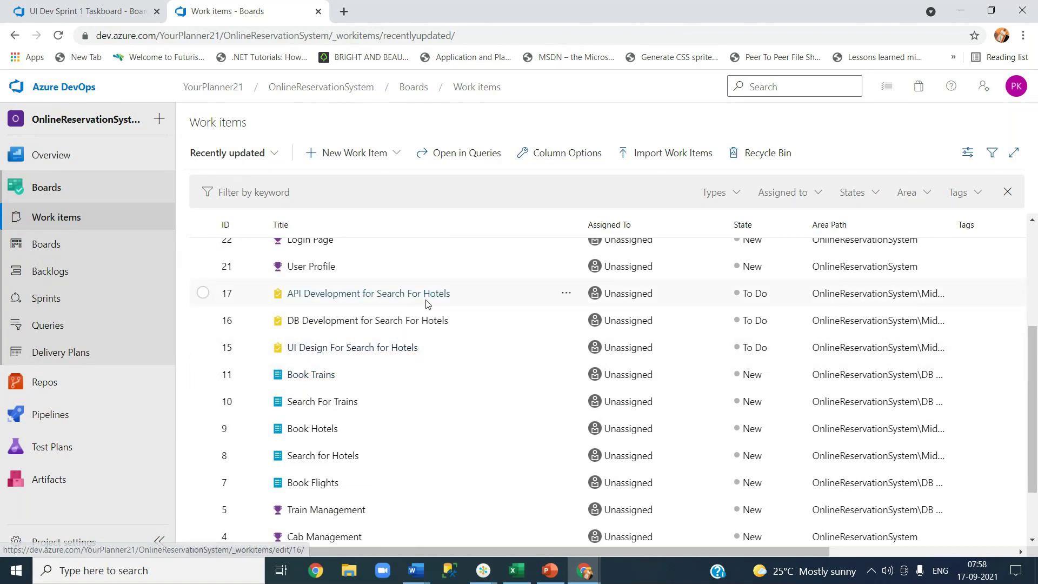
pyautogui.click(323, 432)
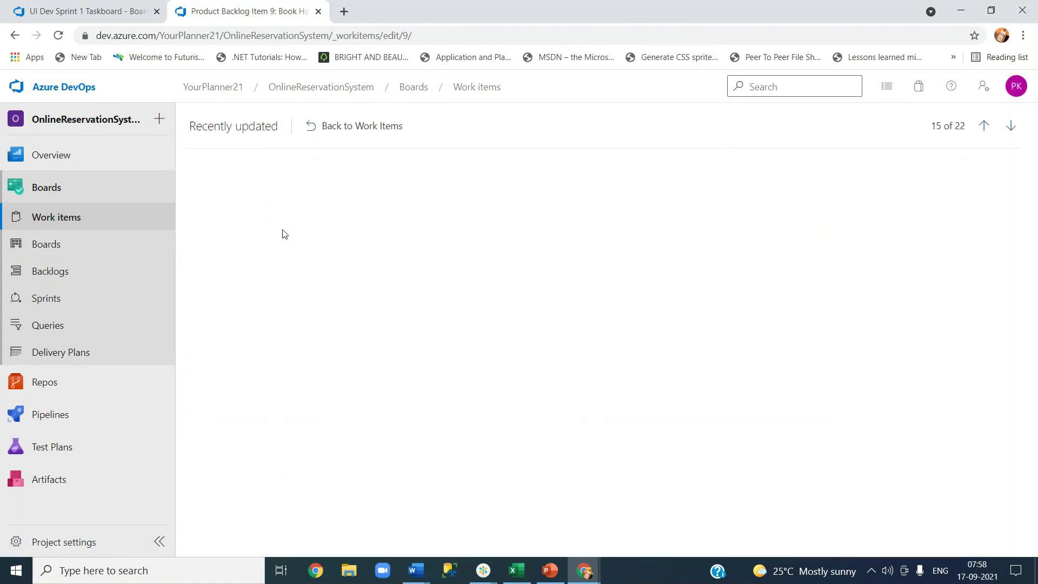
pyautogui.click(272, 203)
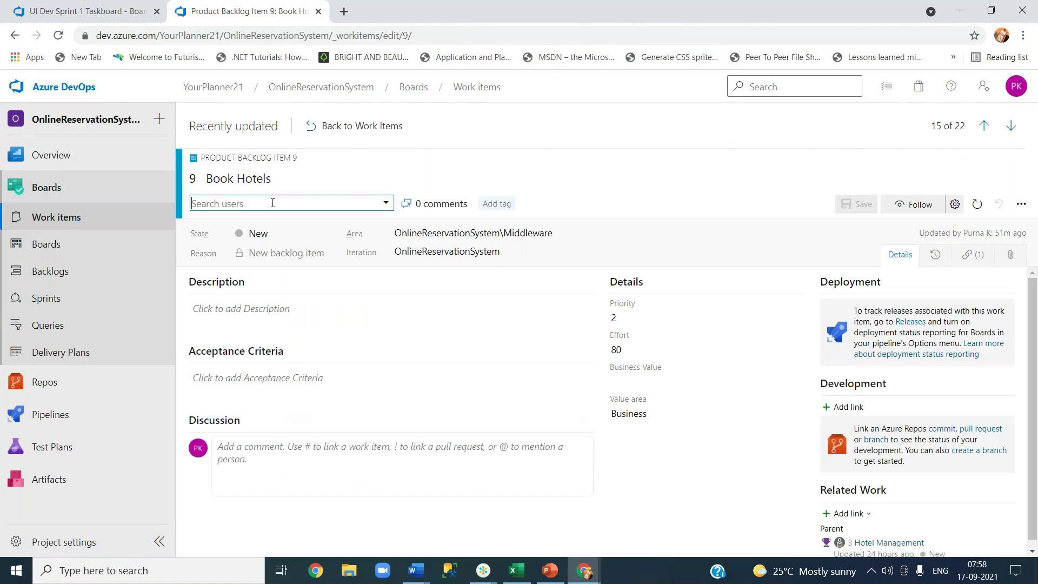
pyautogui.click(267, 253)
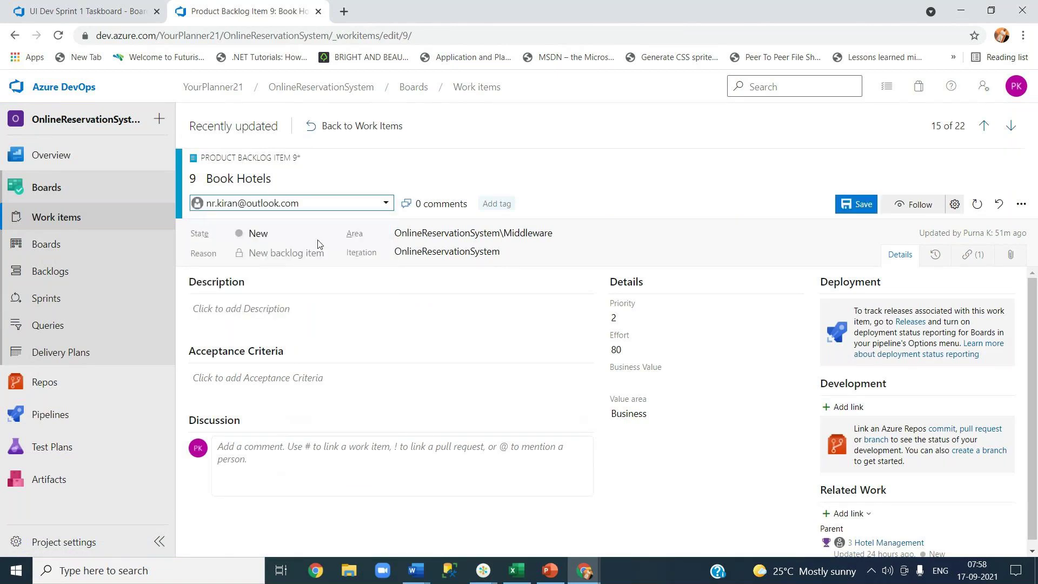
# Set the "Book Hotels" item's iteration to Sprint 1 and area to UI Dev, save it, and return to the work items list.
pyautogui.click(509, 253)
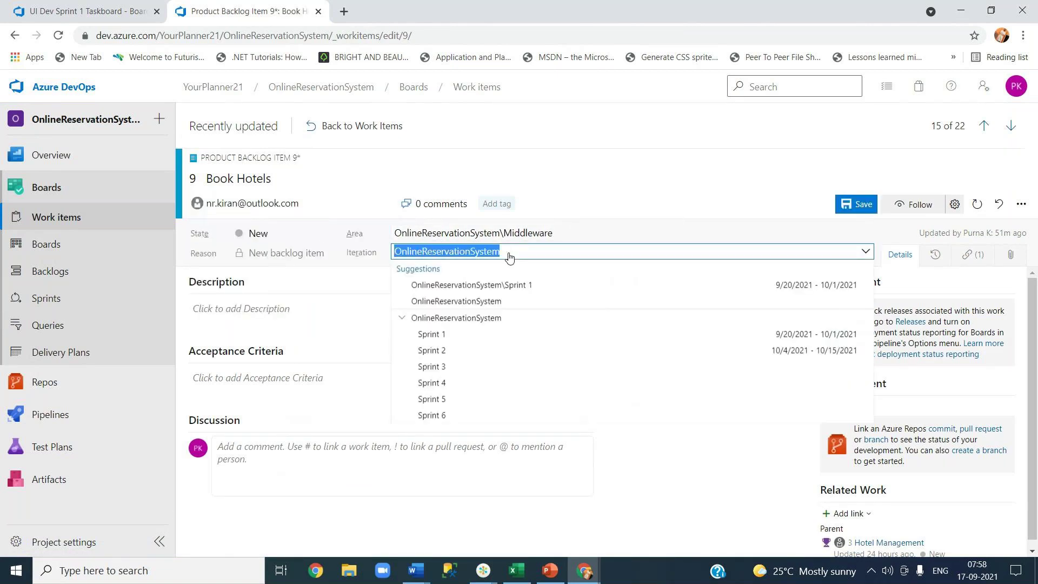
pyautogui.click(459, 336)
pyautogui.click(583, 233)
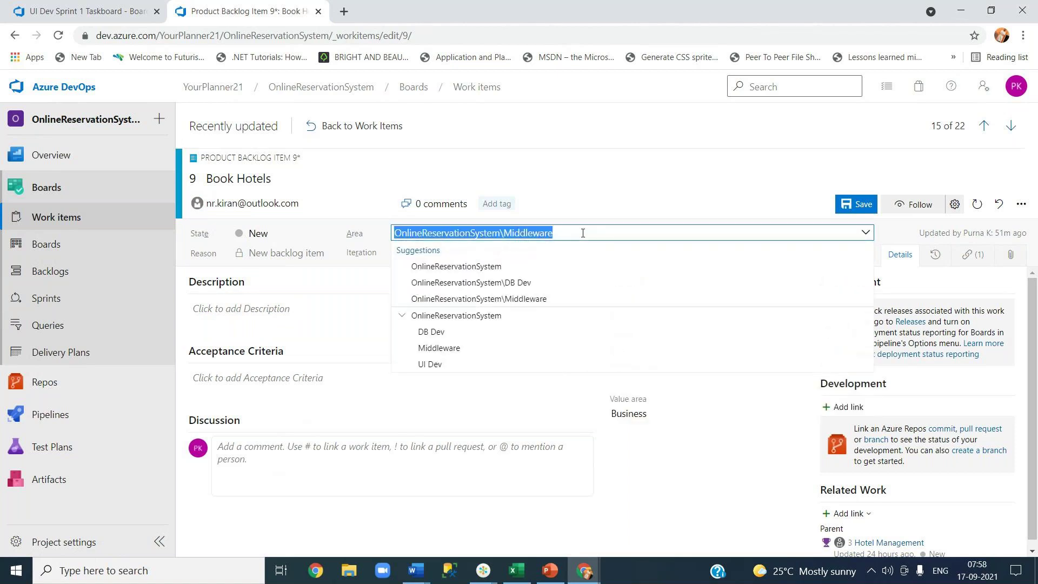
pyautogui.click(454, 368)
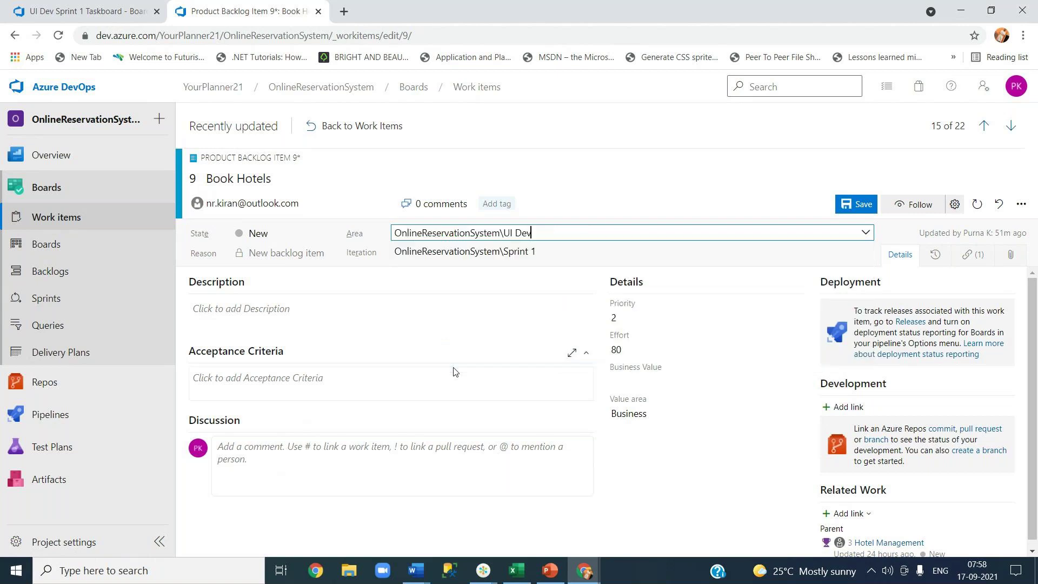
pyautogui.click(848, 204)
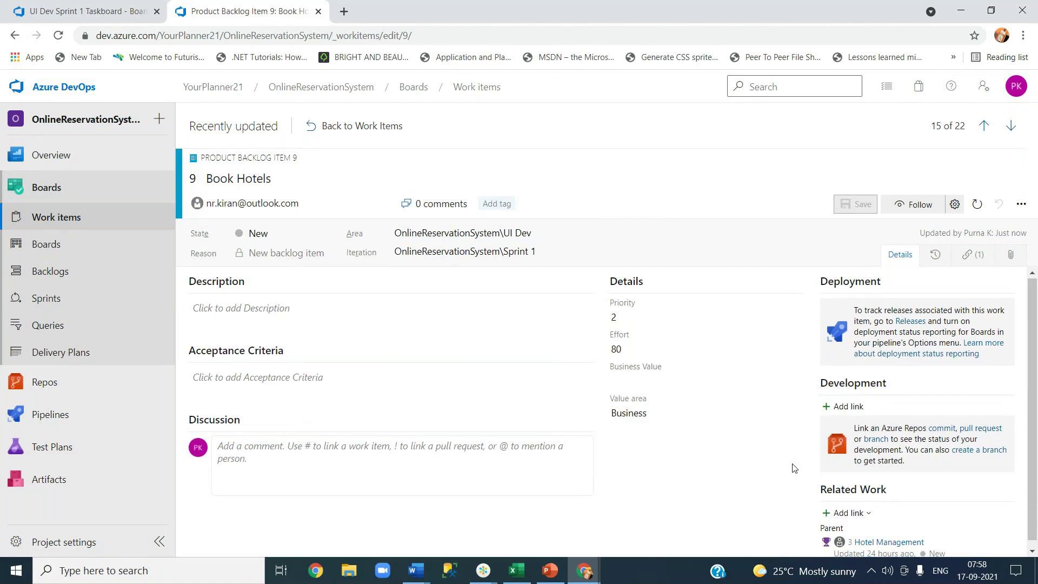
pyautogui.scroll(-1, 793, 469)
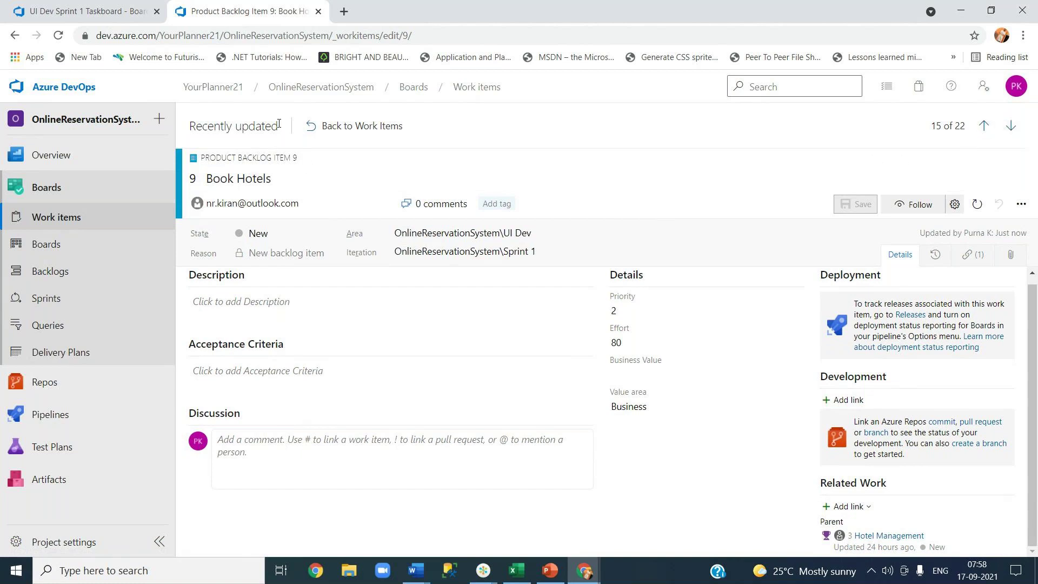
pyautogui.click(355, 128)
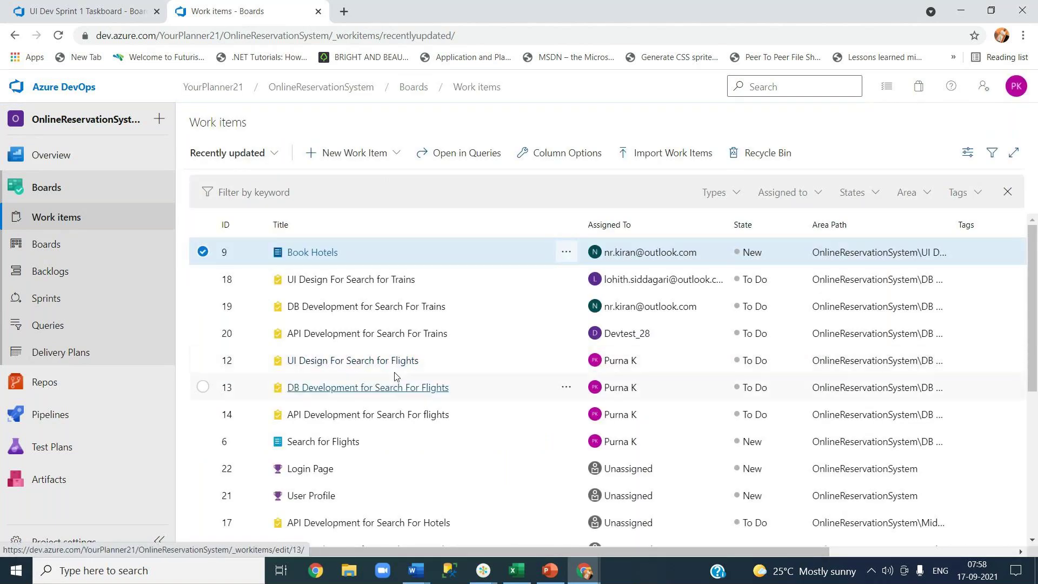
# Open the "UI Design For Search for Hotels" task and set its area to UI Dev and iteration to Sprint 1.
pyautogui.scroll(-5, 405, 447)
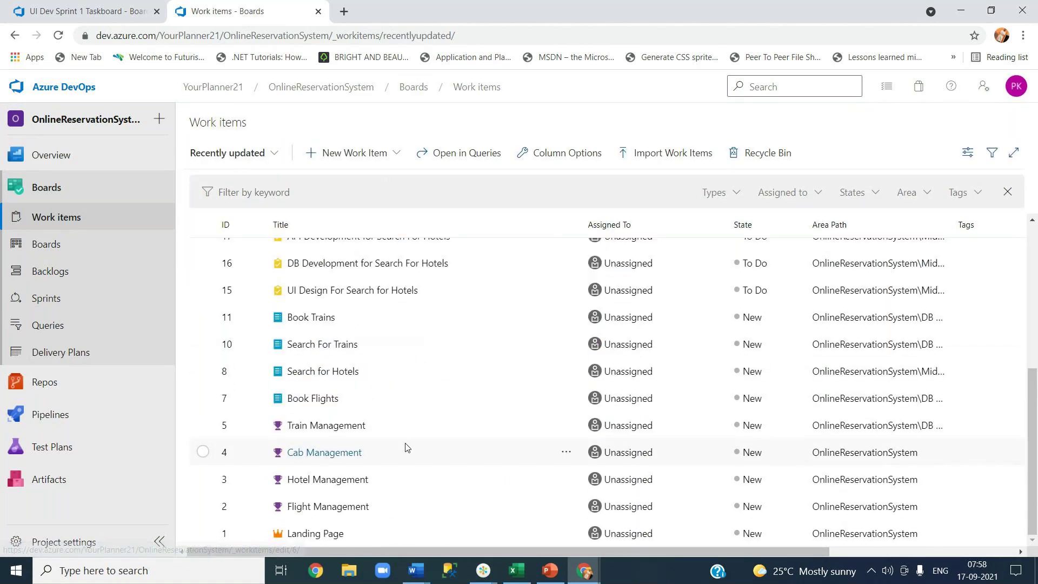
pyautogui.scroll(5, 406, 448)
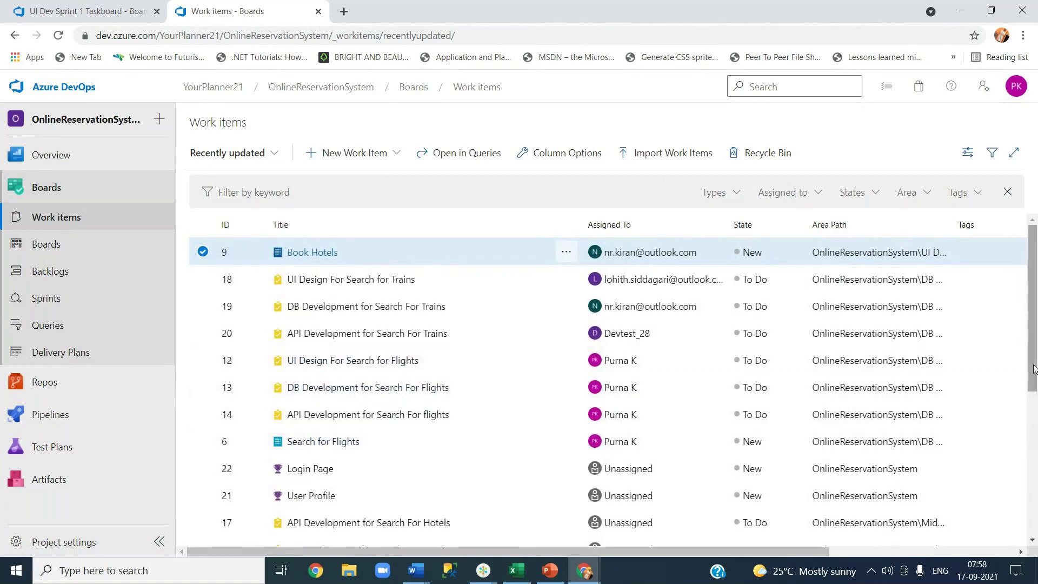
pyautogui.moveTo(1034, 371); pyautogui.dragTo(1032, 430)
pyautogui.click(399, 458)
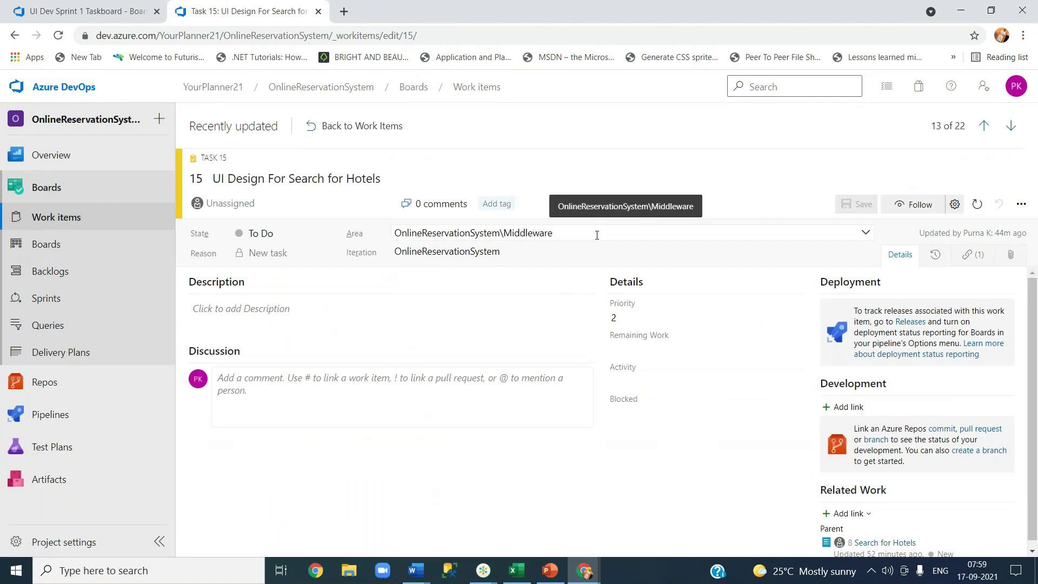
pyautogui.click(554, 256)
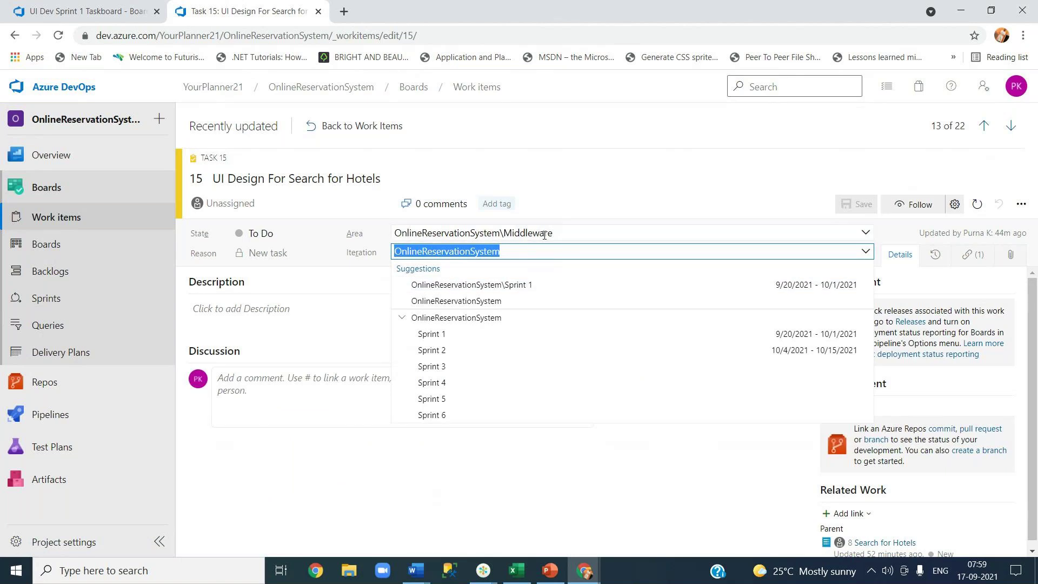
pyautogui.click(544, 233)
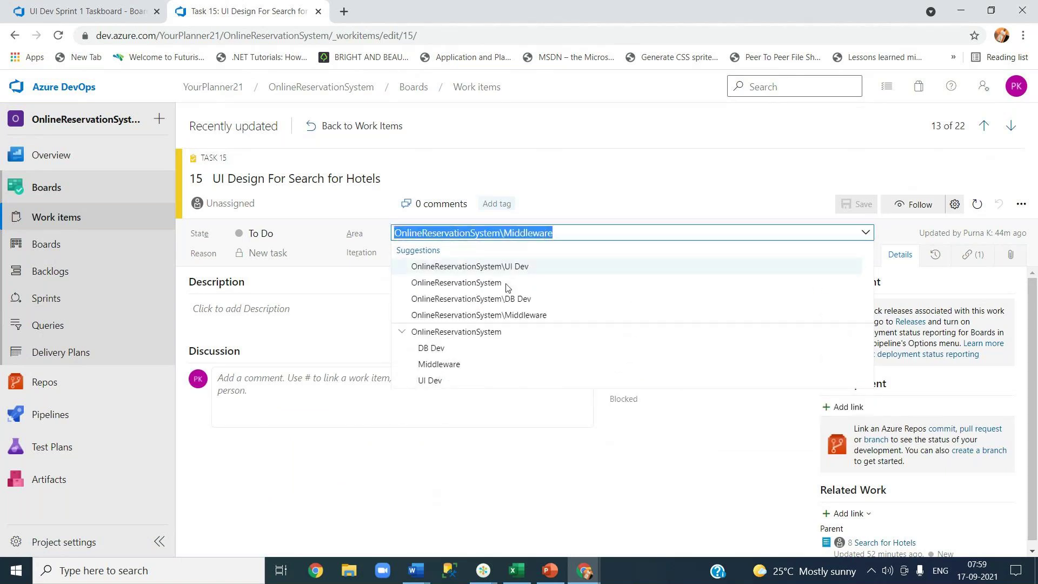
pyautogui.click(431, 380)
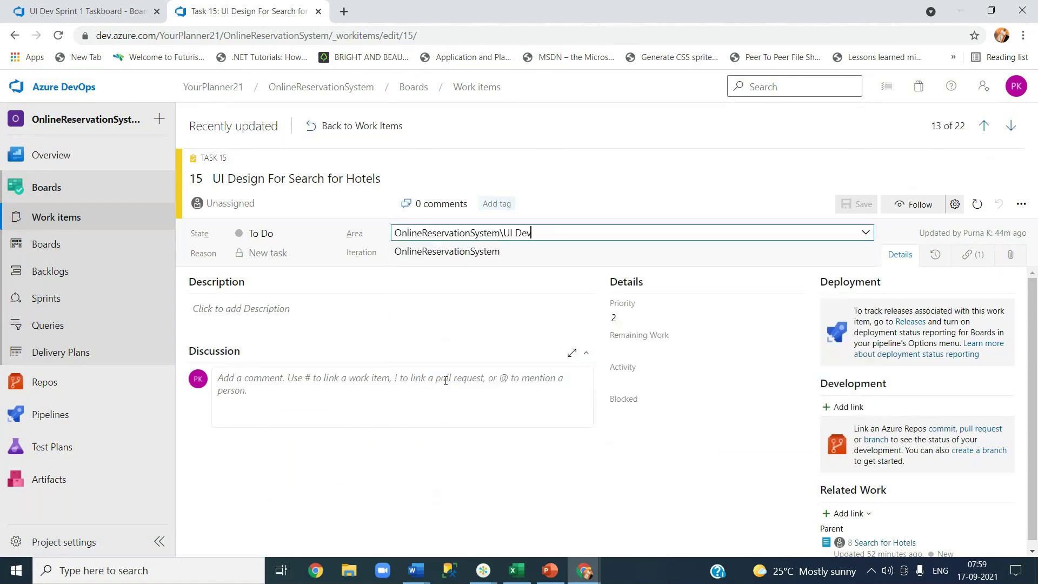
pyautogui.click(524, 252)
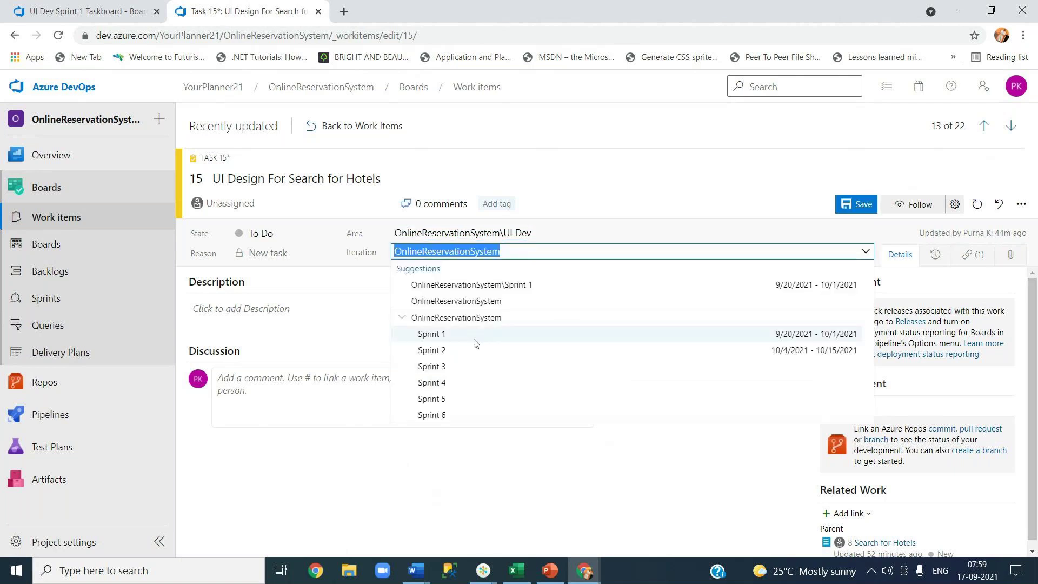
pyautogui.click(474, 341)
# Assign the hotels UI design task to the "Book Hotels" assignee with remaining work 16 and activity Design, save it, and return to the list.
pyautogui.click(227, 203)
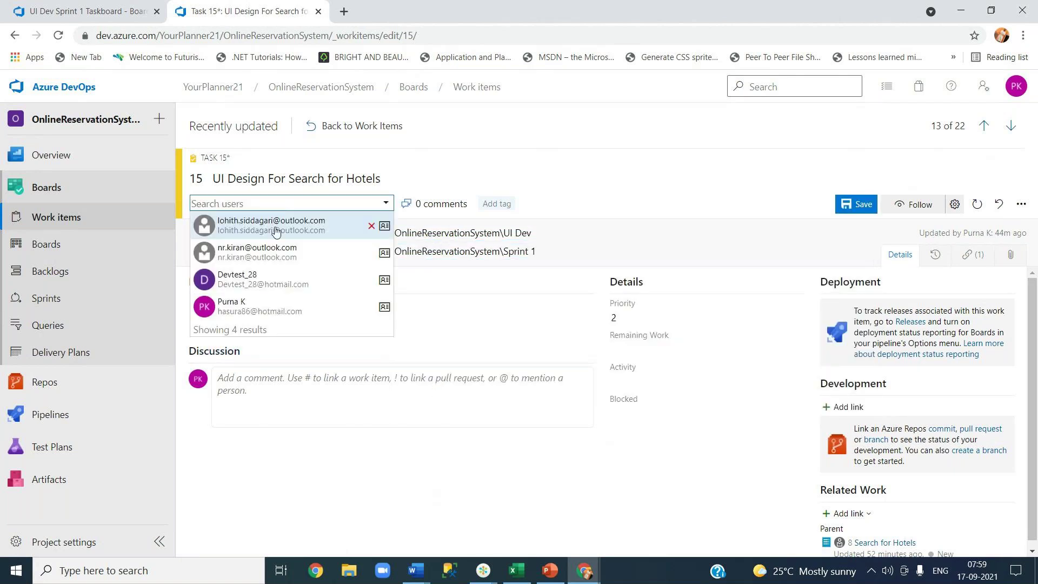
pyautogui.click(271, 256)
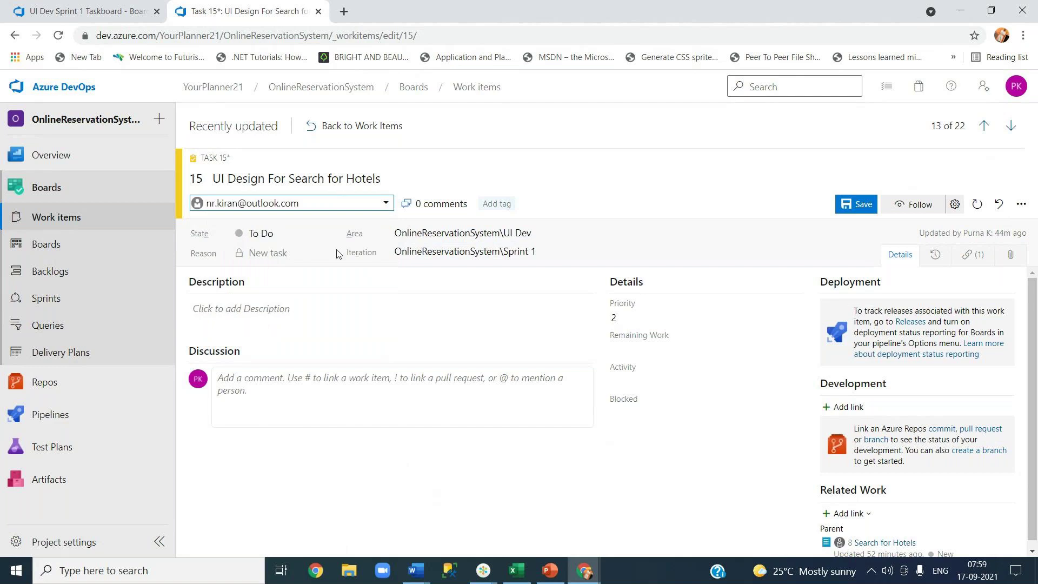
pyautogui.click(632, 348)
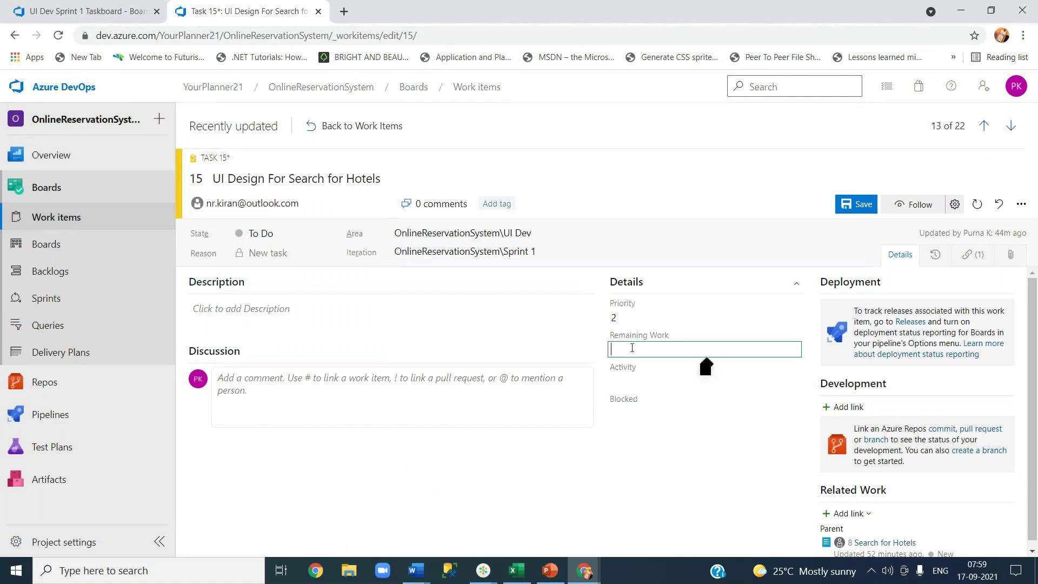
pyautogui.write('16')
pyautogui.click(651, 379)
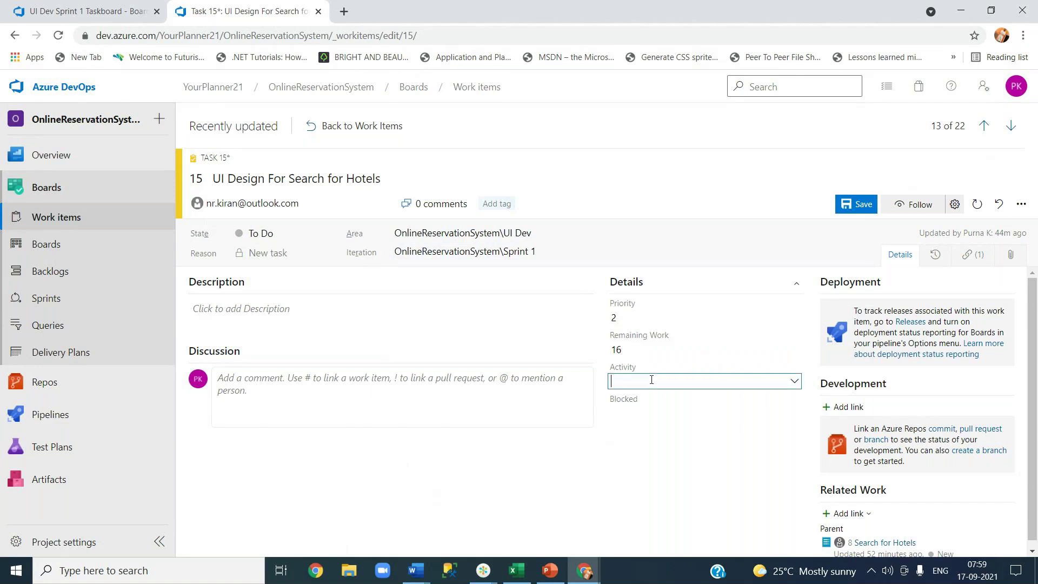
pyautogui.click(648, 414)
pyautogui.click(846, 204)
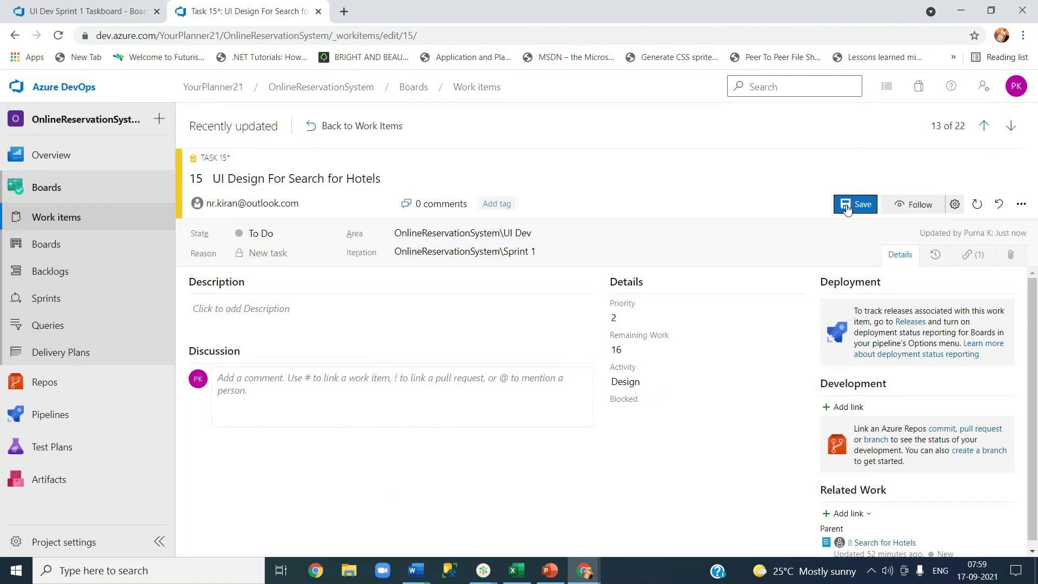
pyautogui.click(348, 138)
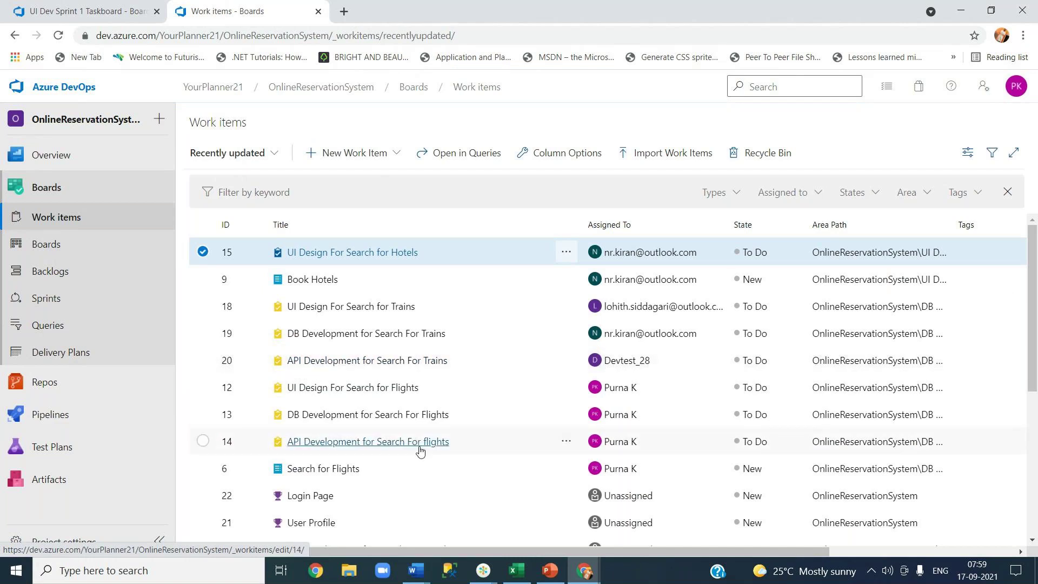
# Open the "API Development for Search For Hotels" task from the work items list and assign it to the second suggested user.
pyautogui.scroll(-5, 421, 450)
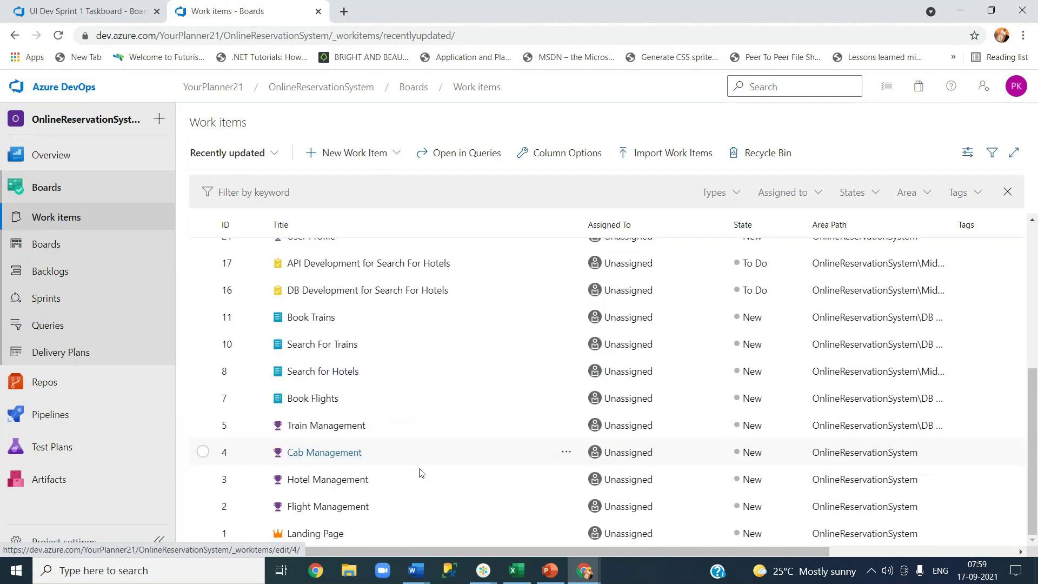
pyautogui.click(381, 269)
pyautogui.click(265, 204)
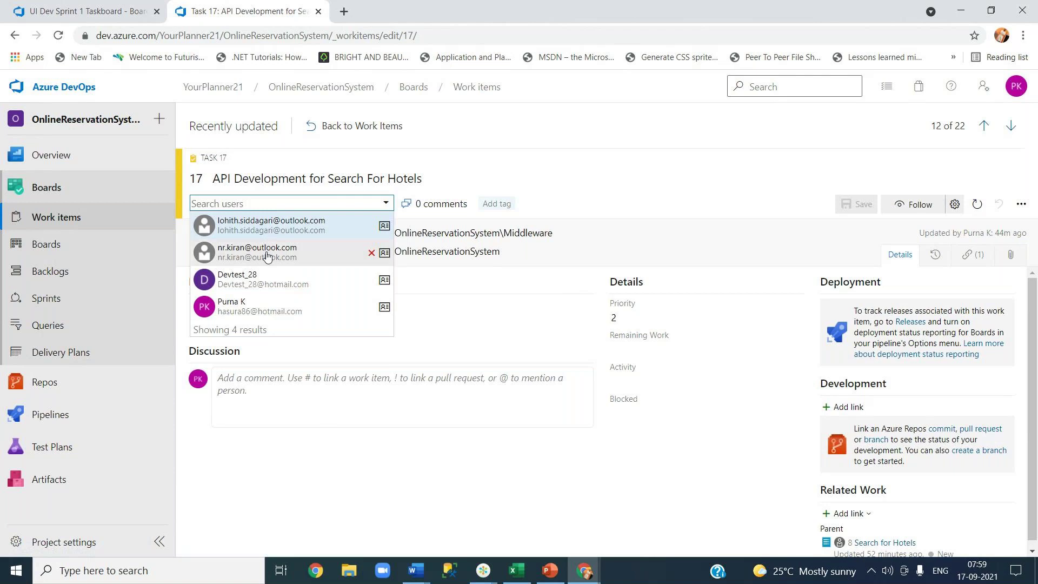
pyautogui.click(264, 252)
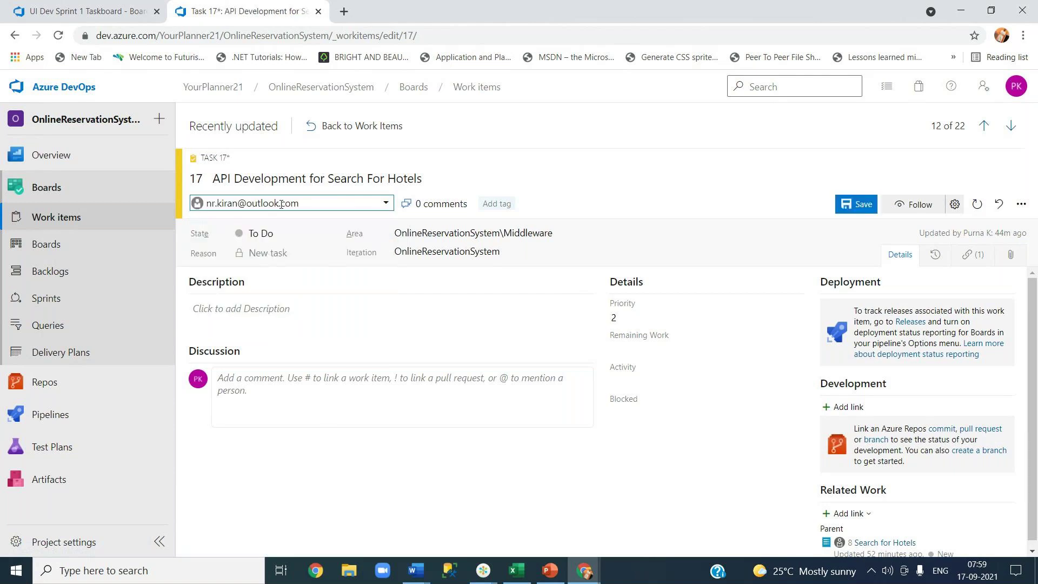
# Set the hotels API development task's area to UI Dev and its iteration to Sprint 1.
pyautogui.click(561, 236)
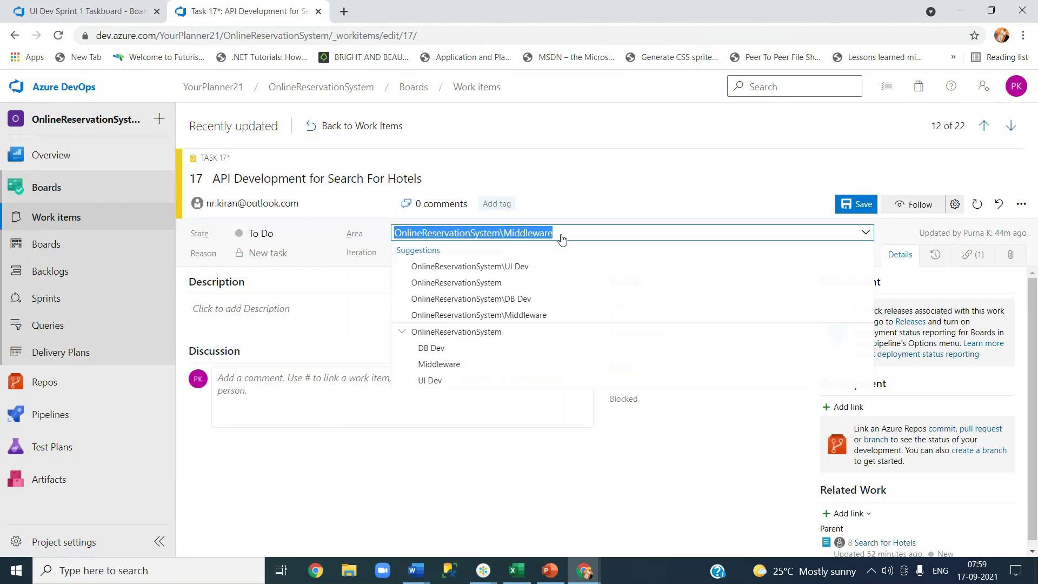
pyautogui.click(457, 380)
pyautogui.click(523, 256)
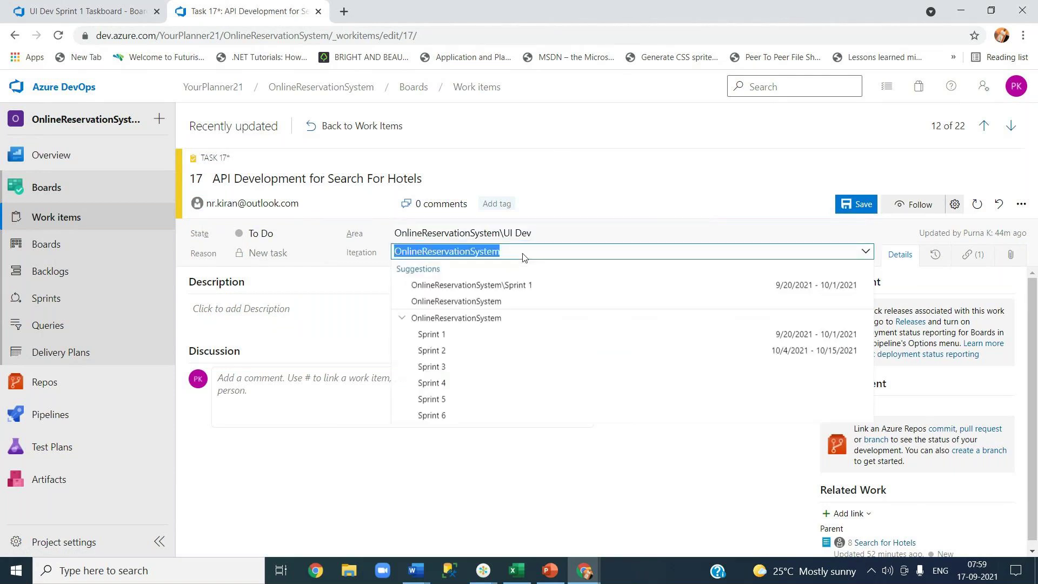
pyautogui.click(466, 336)
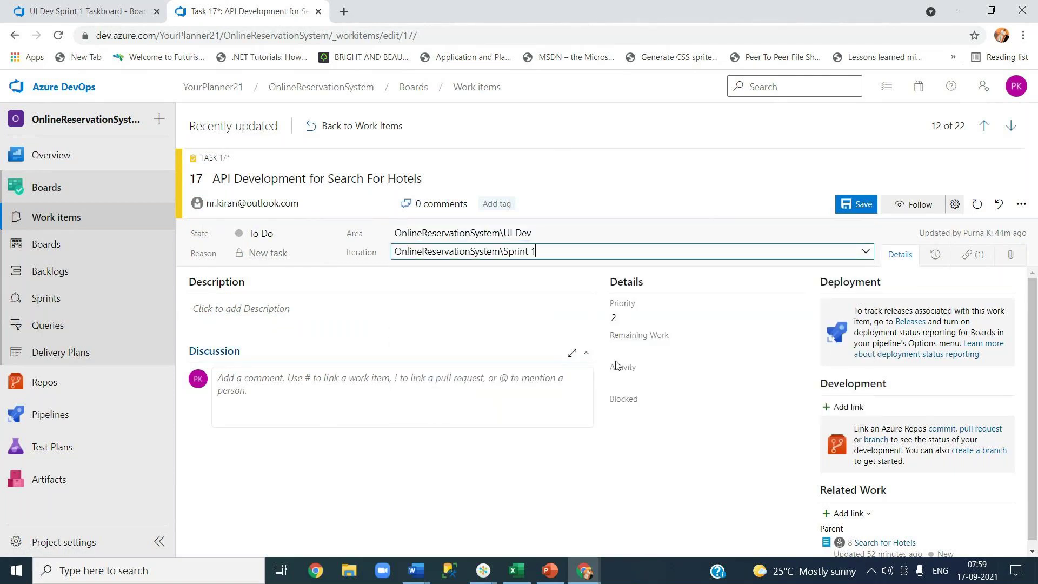
# Give the hotels API task remaining work 24 and activity Design, save it, and return to the work items list.
pyautogui.click(628, 346)
pyautogui.write('24')
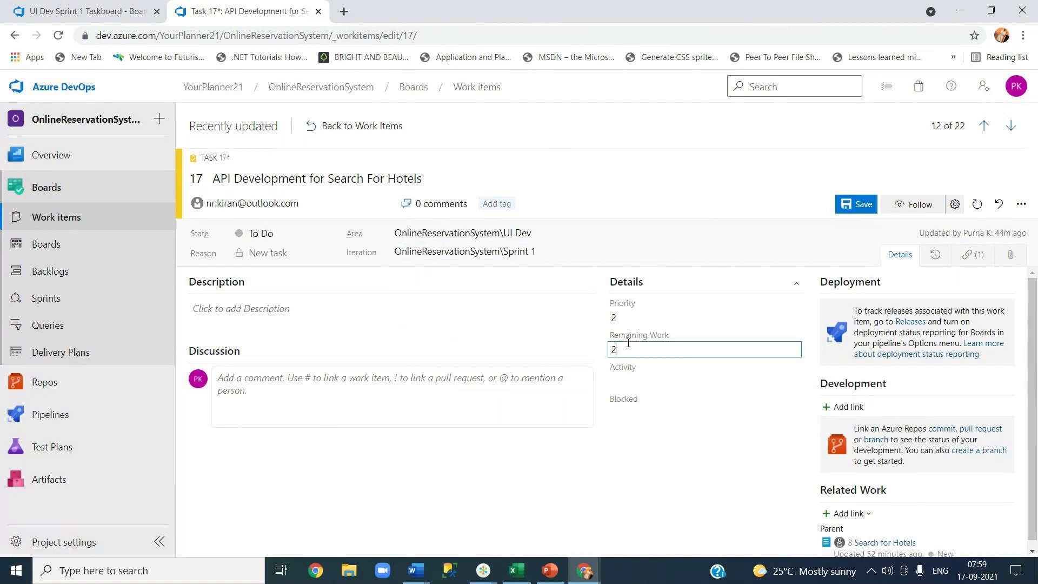
pyautogui.click(635, 381)
pyautogui.click(635, 413)
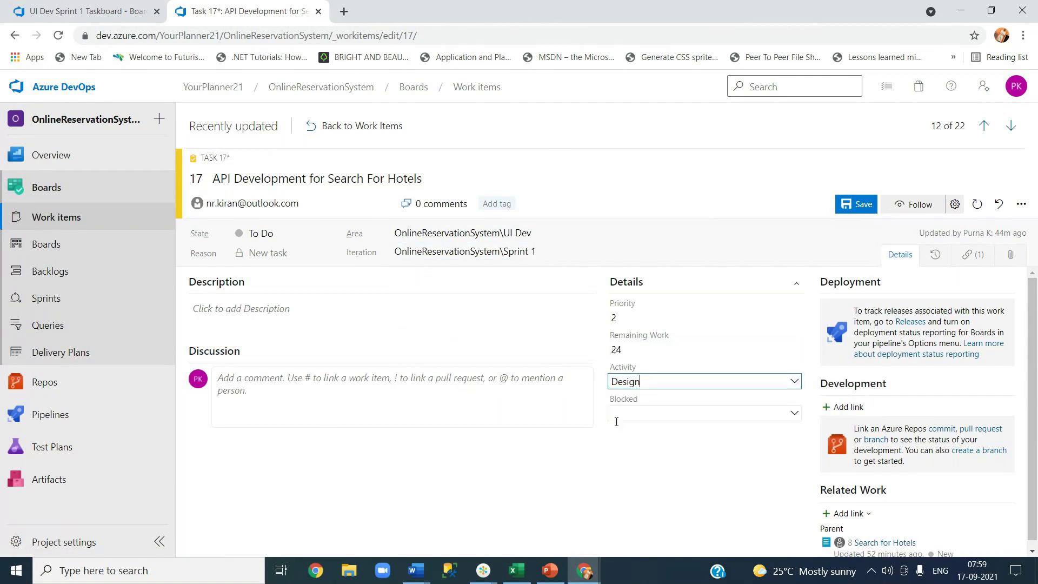
pyautogui.click(863, 207)
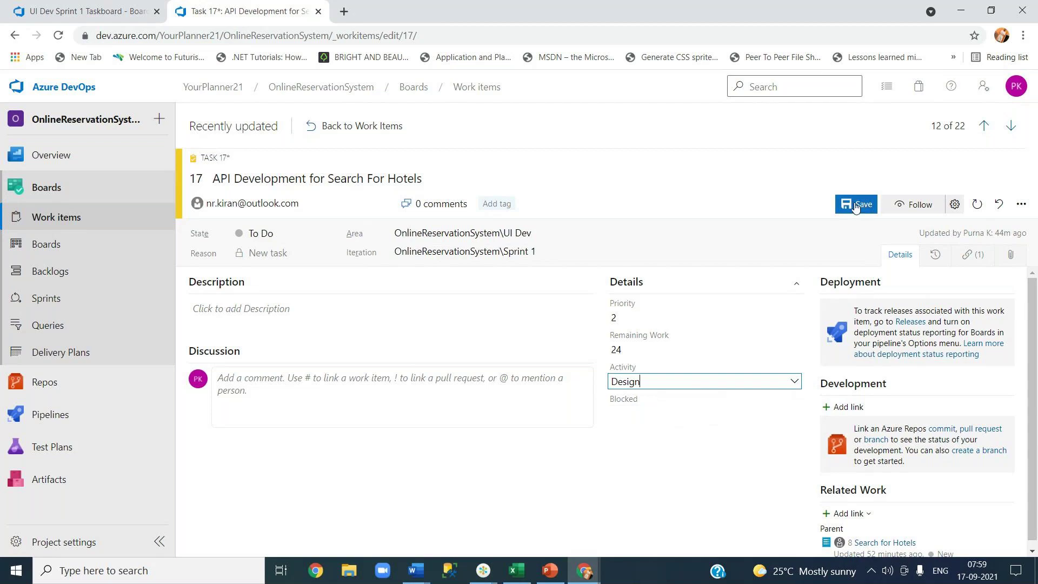
pyautogui.click(352, 128)
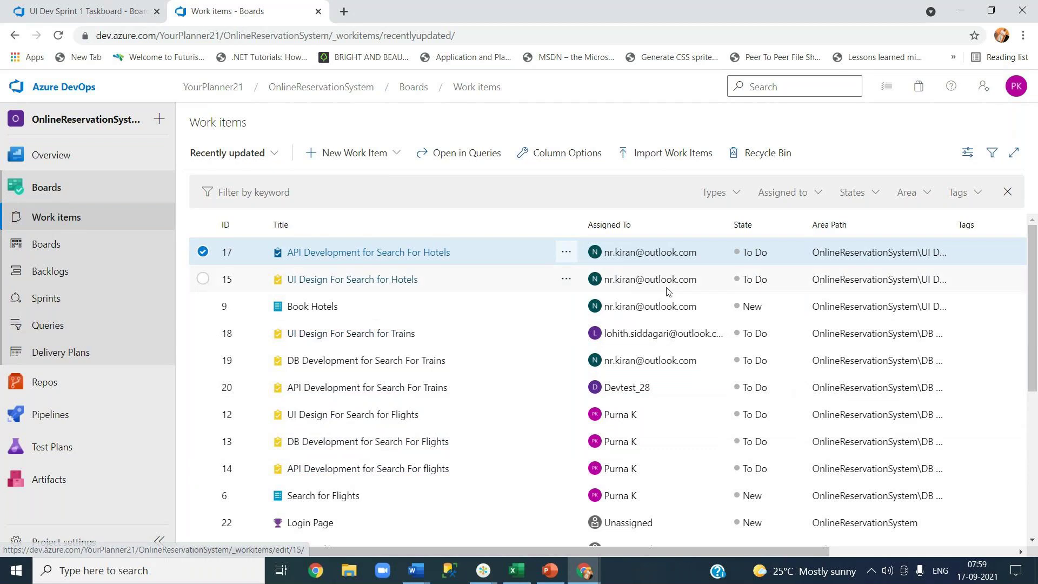
# Open the unassigned "DB Development for Search For Hotels" task and assign it to the dev test user.
pyautogui.scroll(-5, 436, 479)
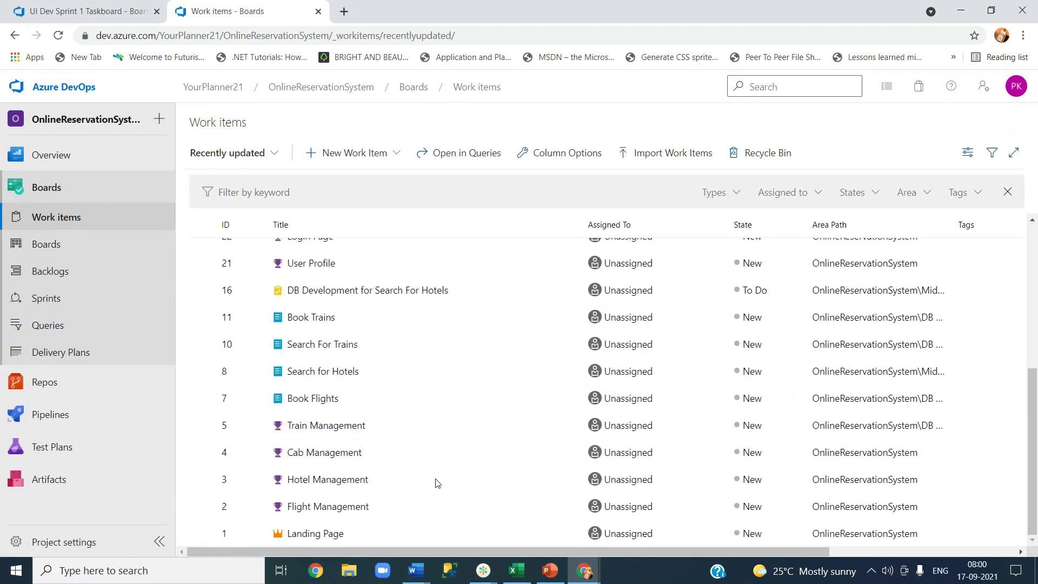
pyautogui.click(360, 295)
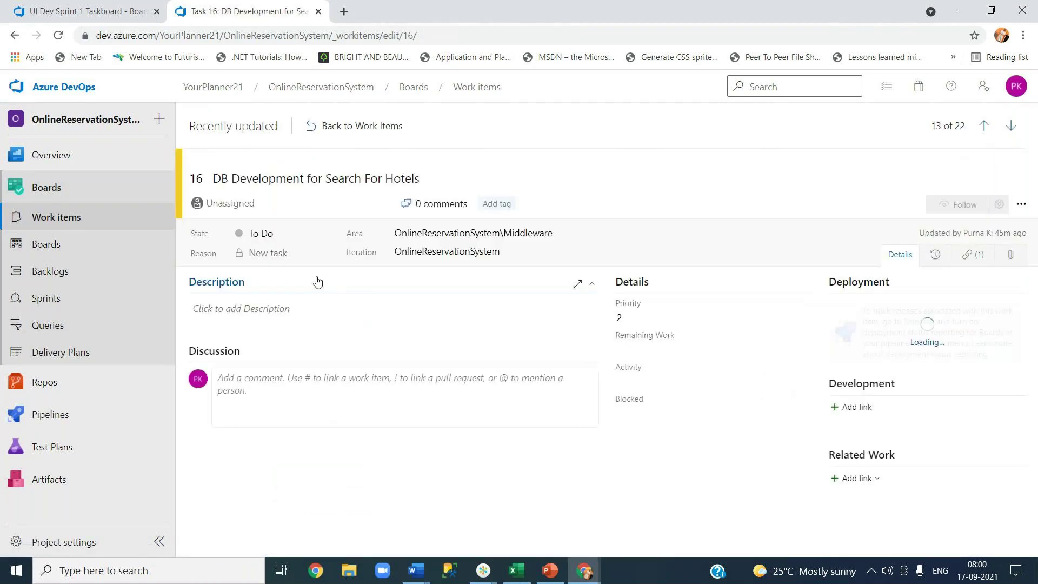
pyautogui.click(265, 204)
pyautogui.write('dev')
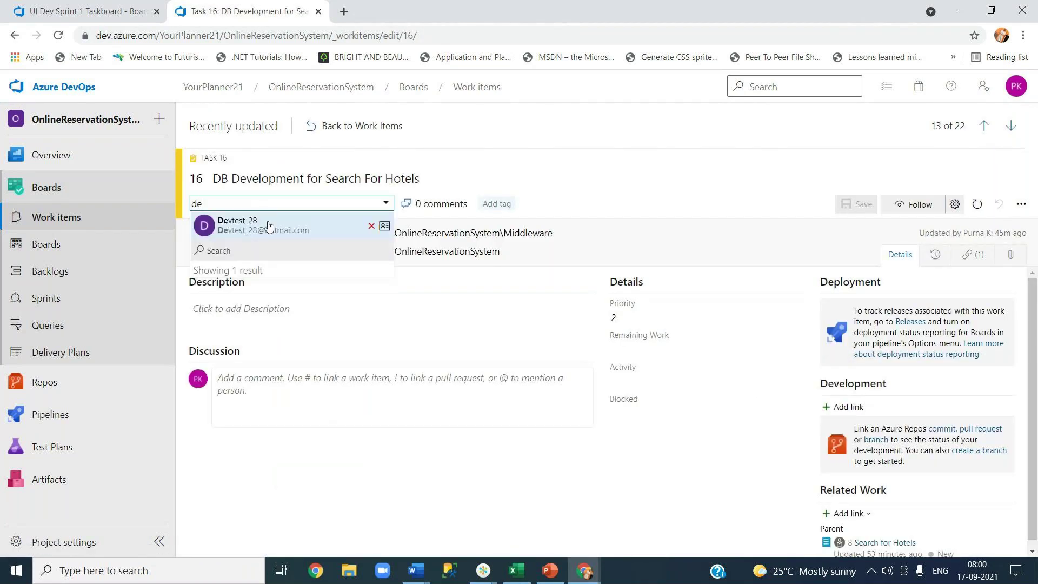
pyautogui.click(266, 225)
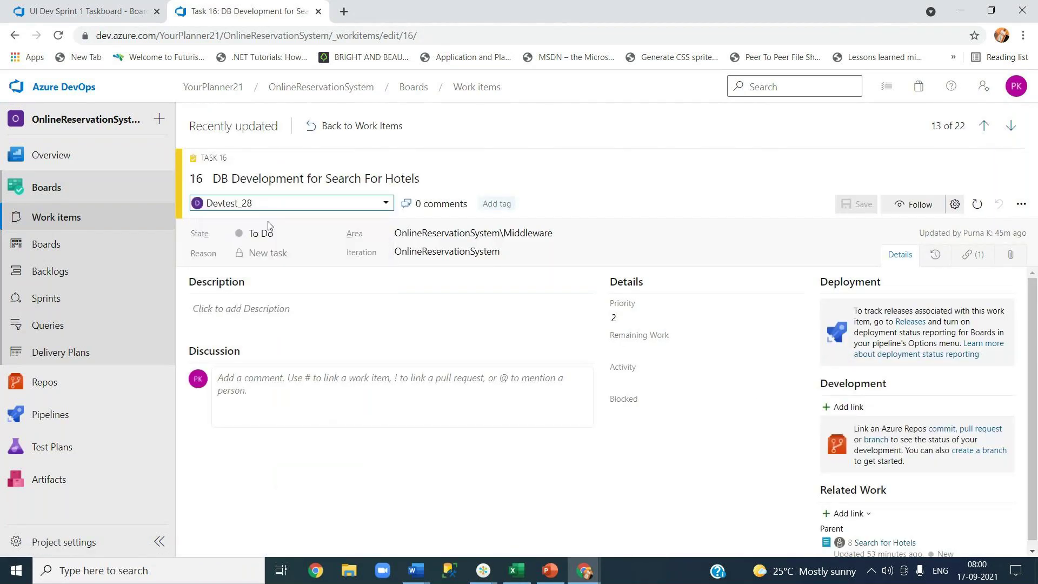
# Set the hotels DB development task's area to UI Dev and its iteration to Sprint 1.
pyautogui.click(562, 234)
pyautogui.click(438, 379)
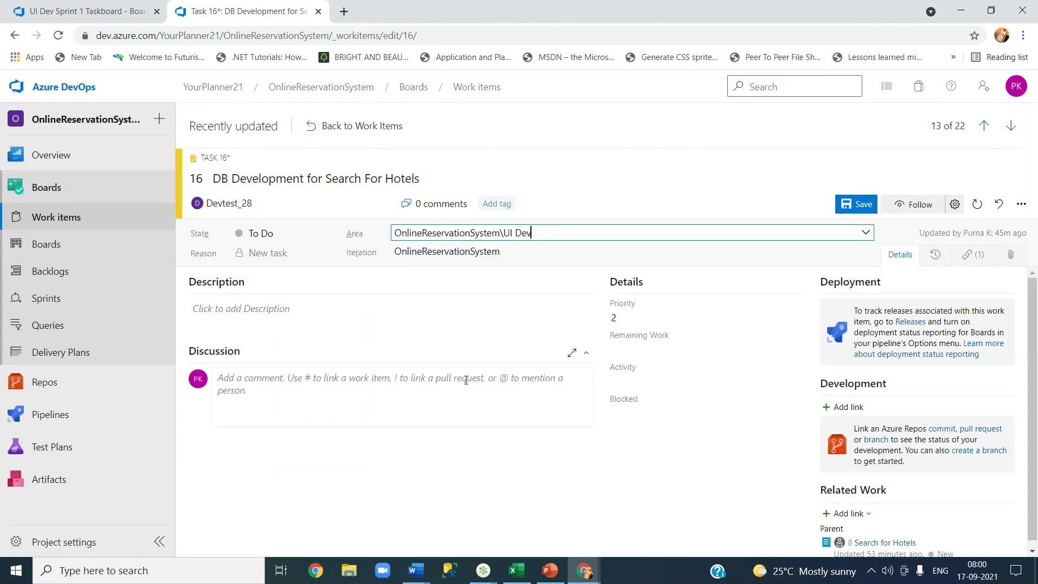
pyautogui.click(513, 253)
pyautogui.click(474, 335)
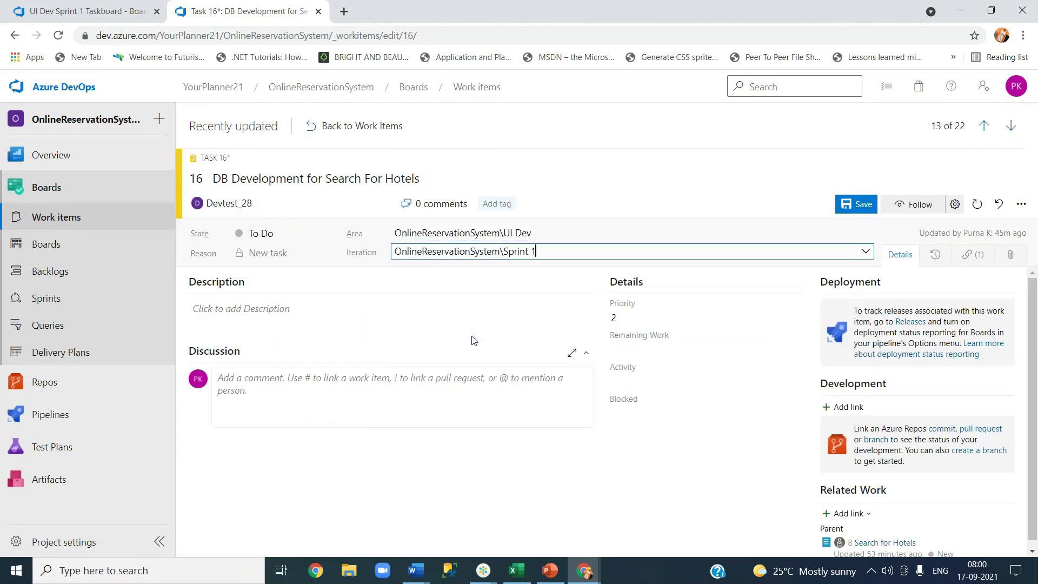
# Give the hotels DB development task remaining work 16 and activity Deployment, and save it.
pyautogui.click(657, 349)
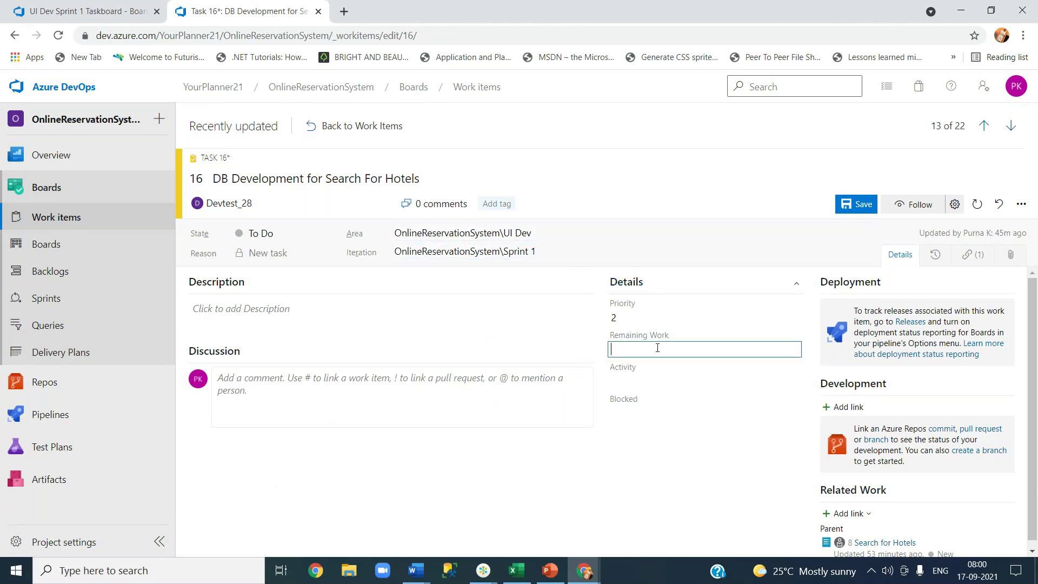
pyautogui.write('16')
pyautogui.click(652, 380)
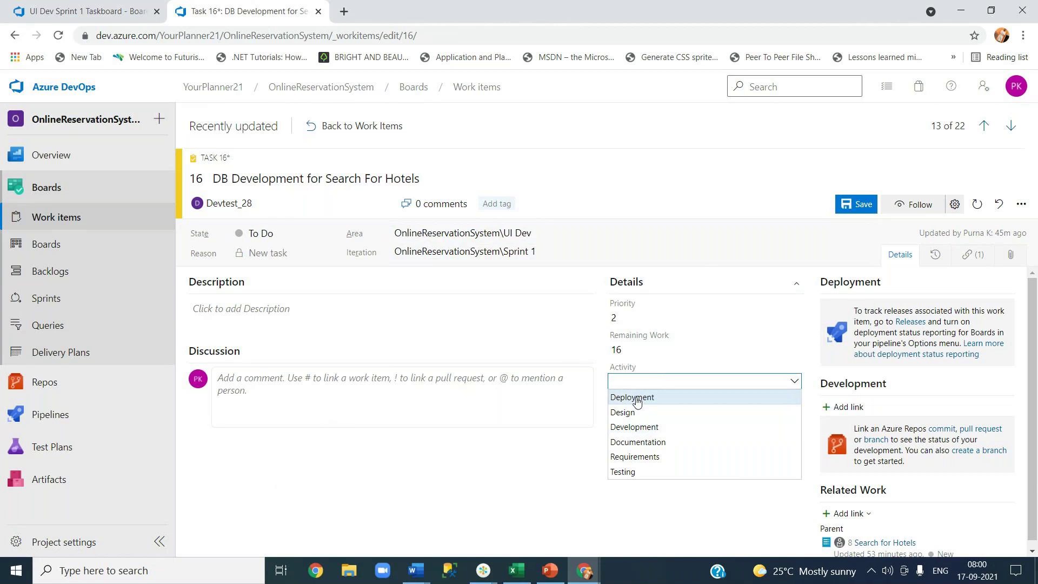
pyautogui.click(637, 399)
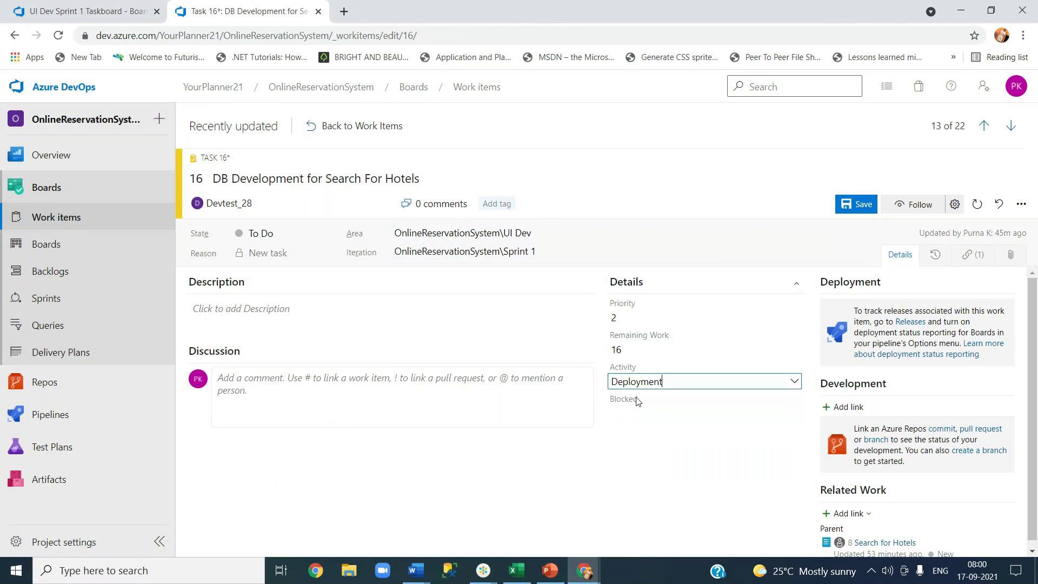
pyautogui.click(516, 470)
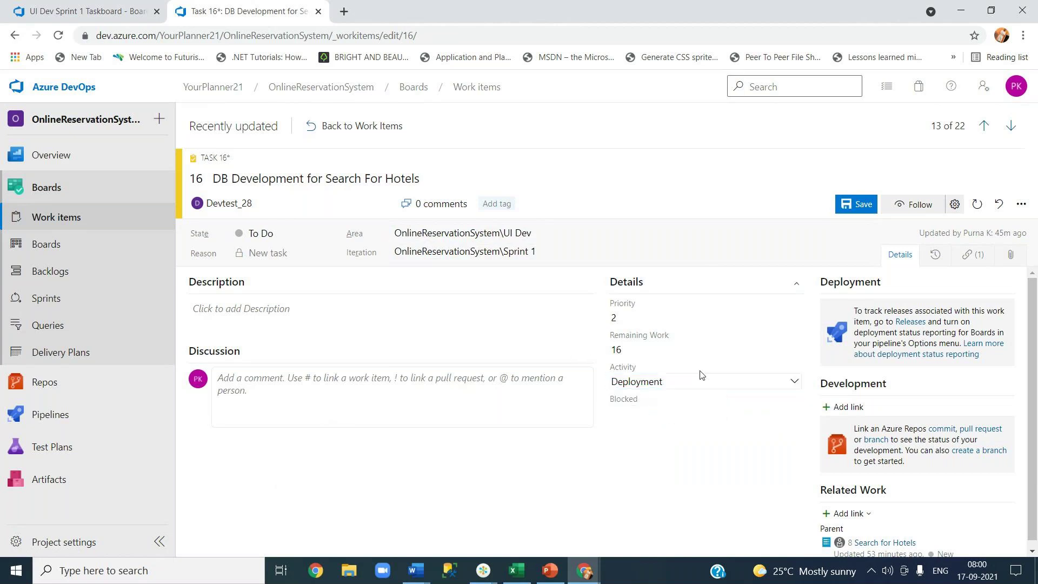
pyautogui.click(843, 206)
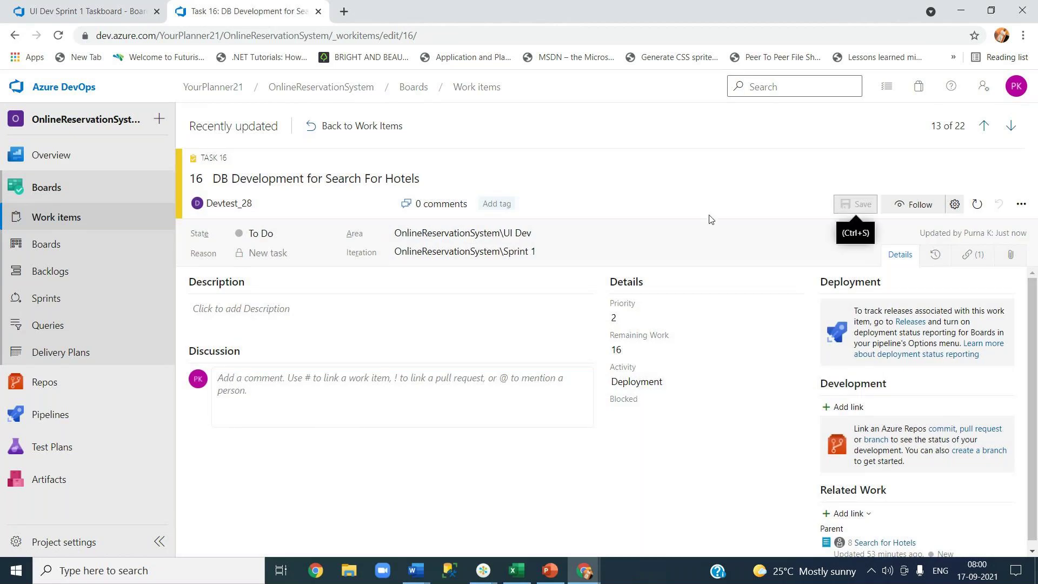
# Open the UI Dev team's Sprint 1 taskboard and review its hotel tasks and backlog items.
pyautogui.click(60, 303)
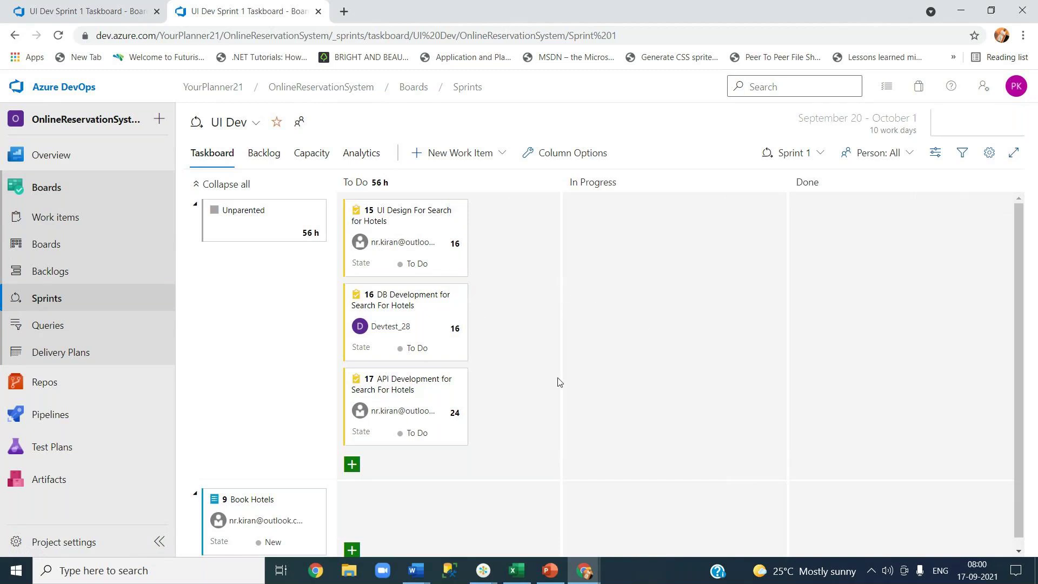
pyautogui.scroll(-1, 558, 381)
pyautogui.scroll(1, 558, 381)
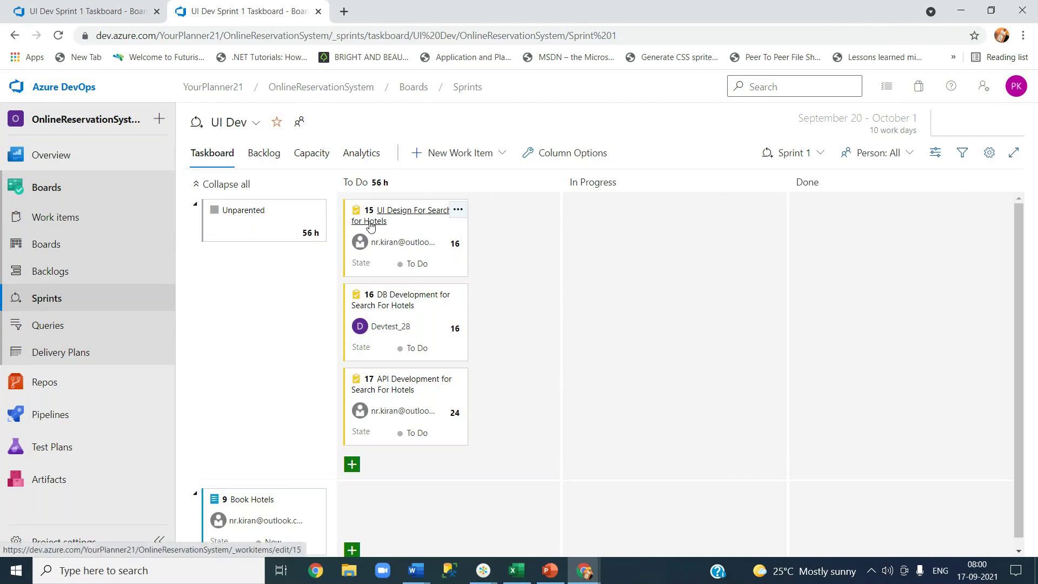
pyautogui.scroll(-1, 522, 526)
pyautogui.scroll(1, 522, 526)
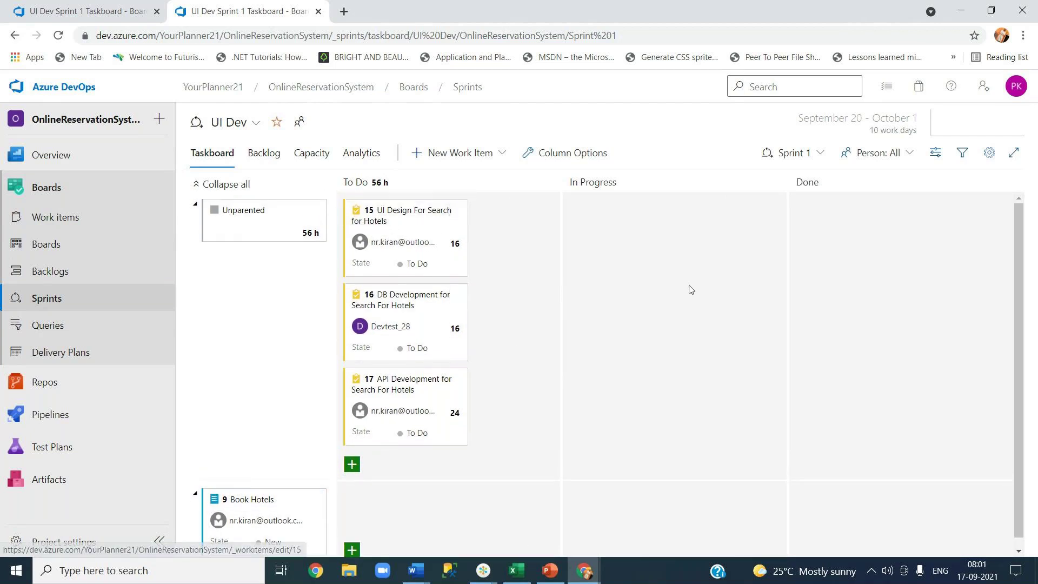
# Open the "Search for Hotels" parent item from the hotels UI design task and assign it to the second suggested user.
pyautogui.click(380, 222)
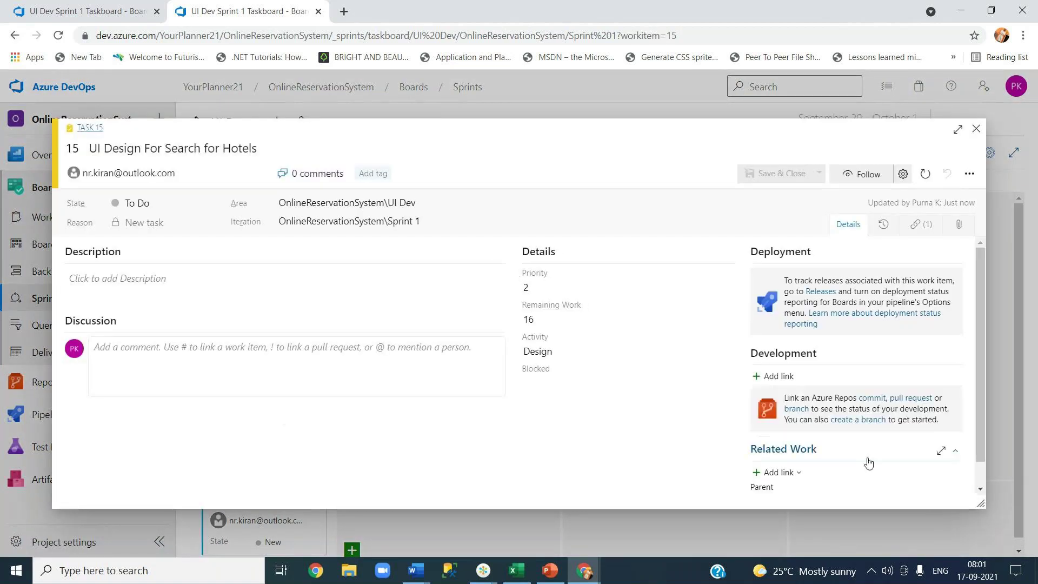
pyautogui.scroll(-1, 868, 460)
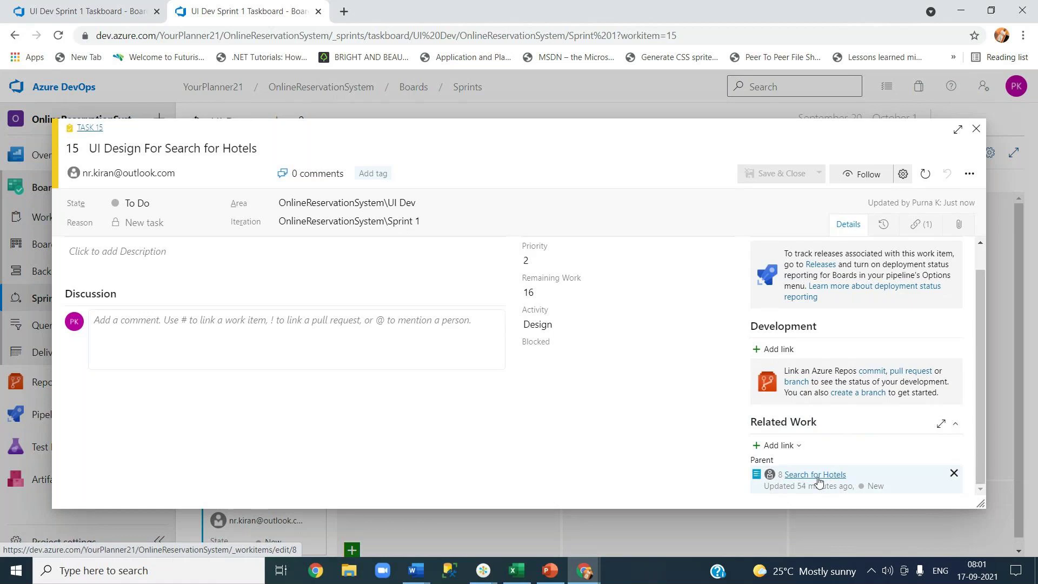
pyautogui.click(817, 476)
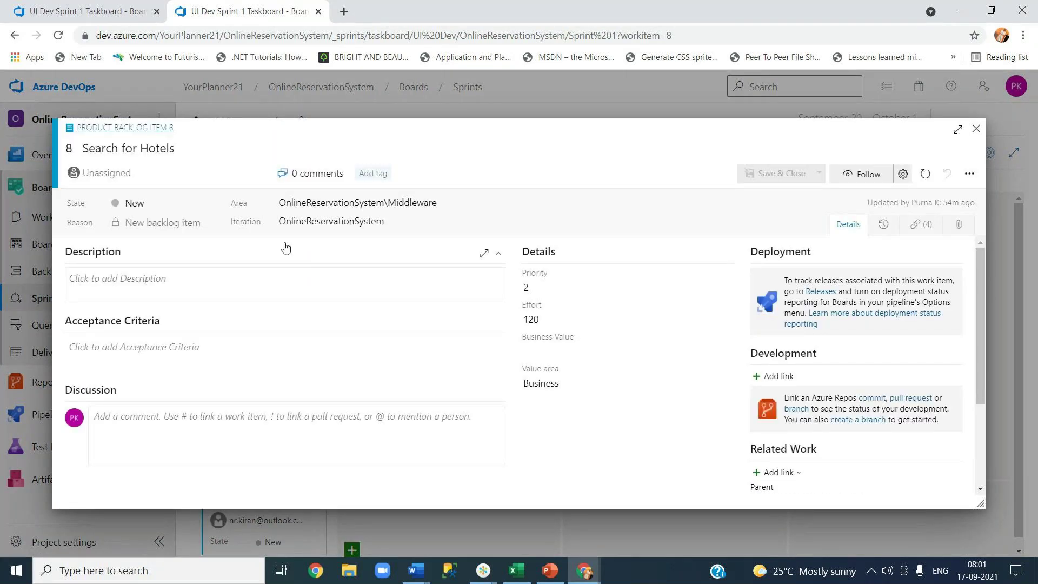
pyautogui.click(211, 171)
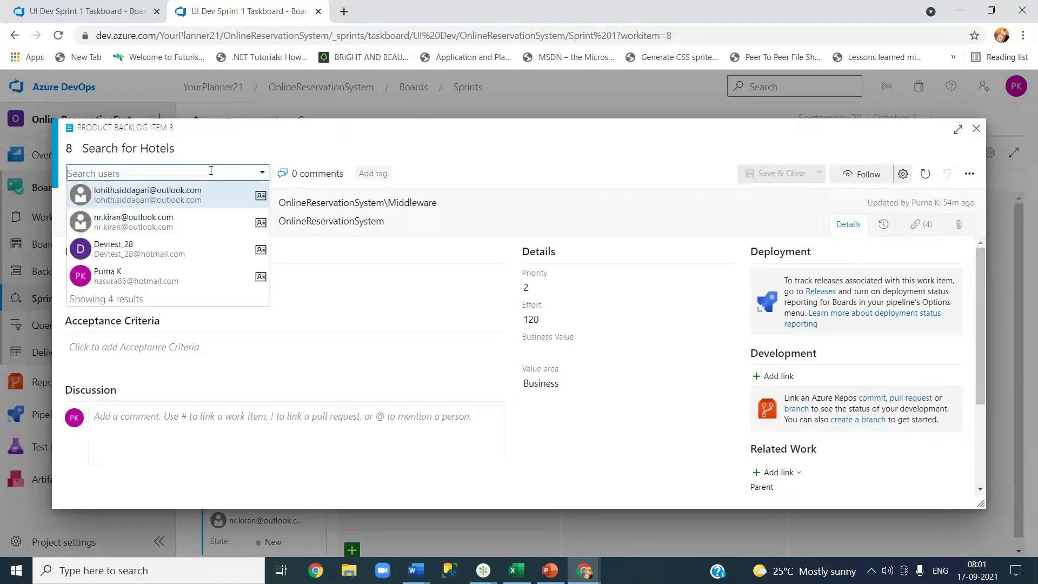
pyautogui.click(189, 221)
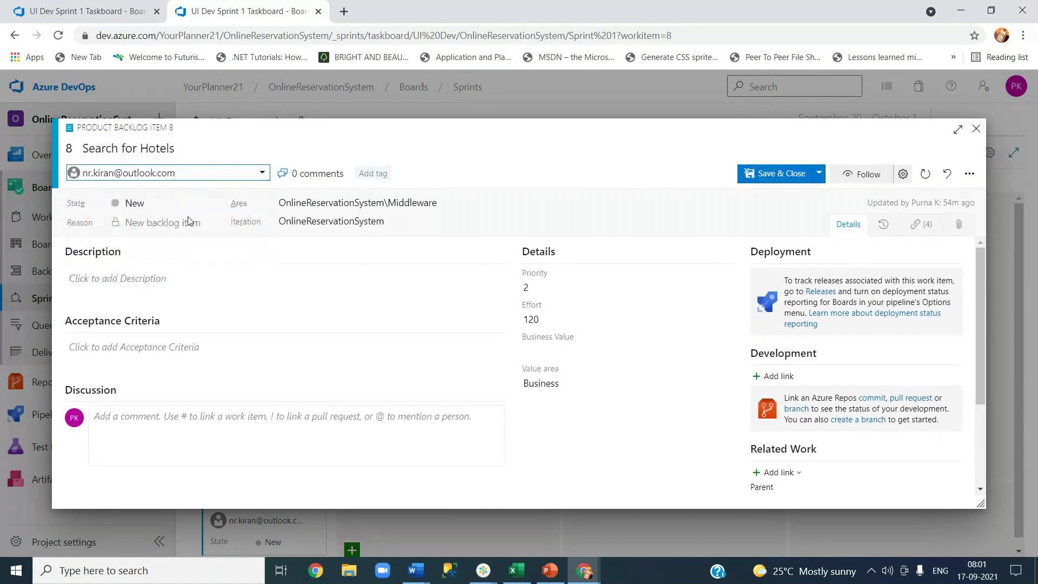
# Set the "Search for Hotels" item's area to UI Dev and iteration to Sprint 1, save it, and reload the sprint taskboard.
pyautogui.click(479, 201)
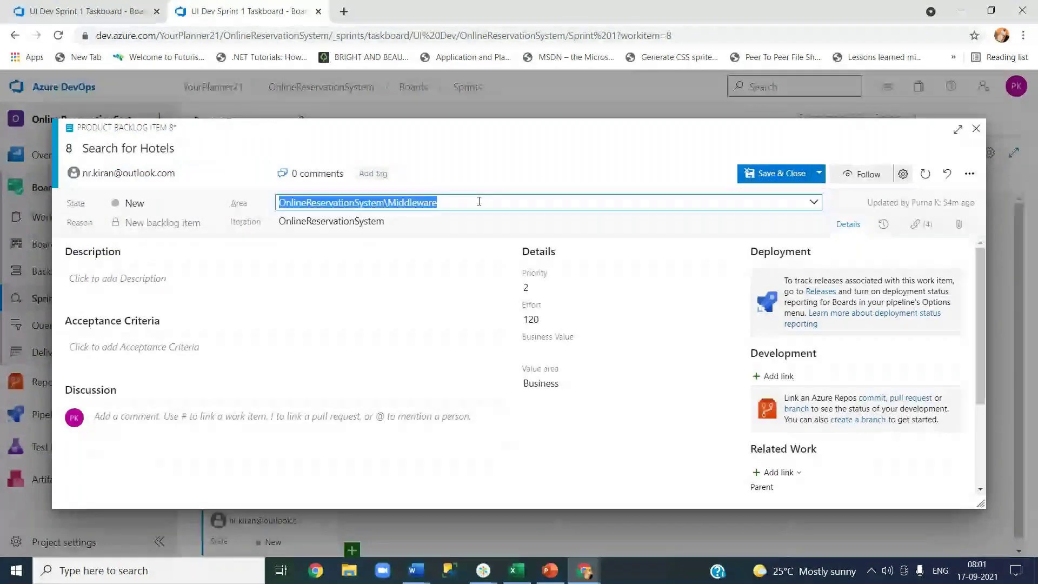
pyautogui.click(449, 235)
pyautogui.click(411, 221)
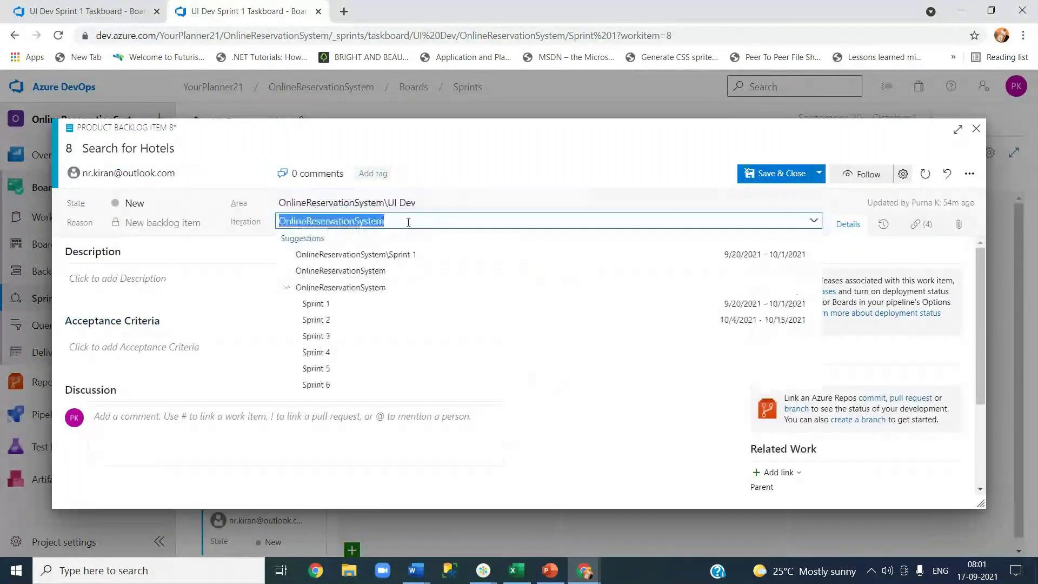
pyautogui.click(342, 308)
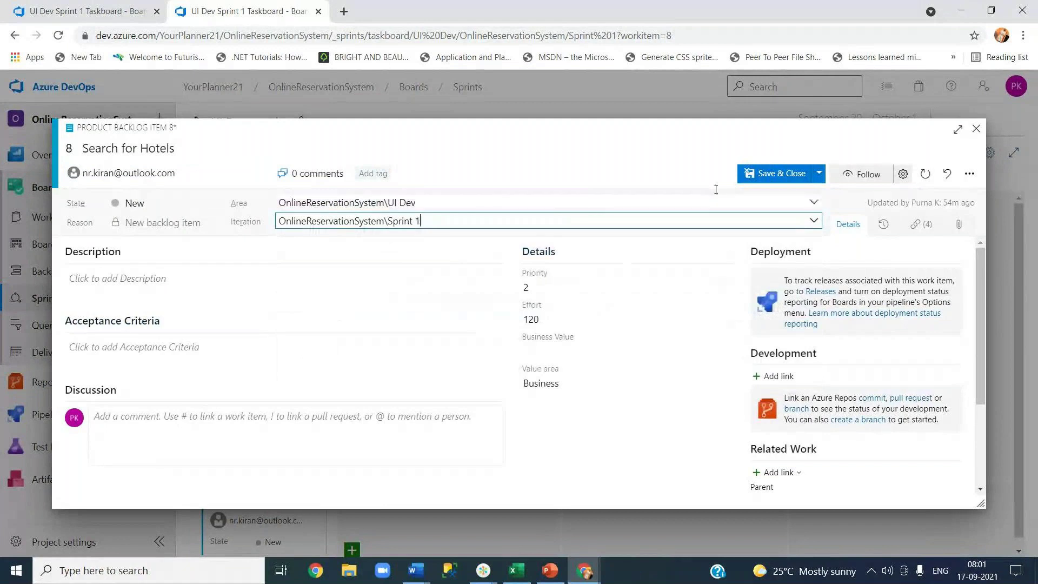
pyautogui.click(751, 174)
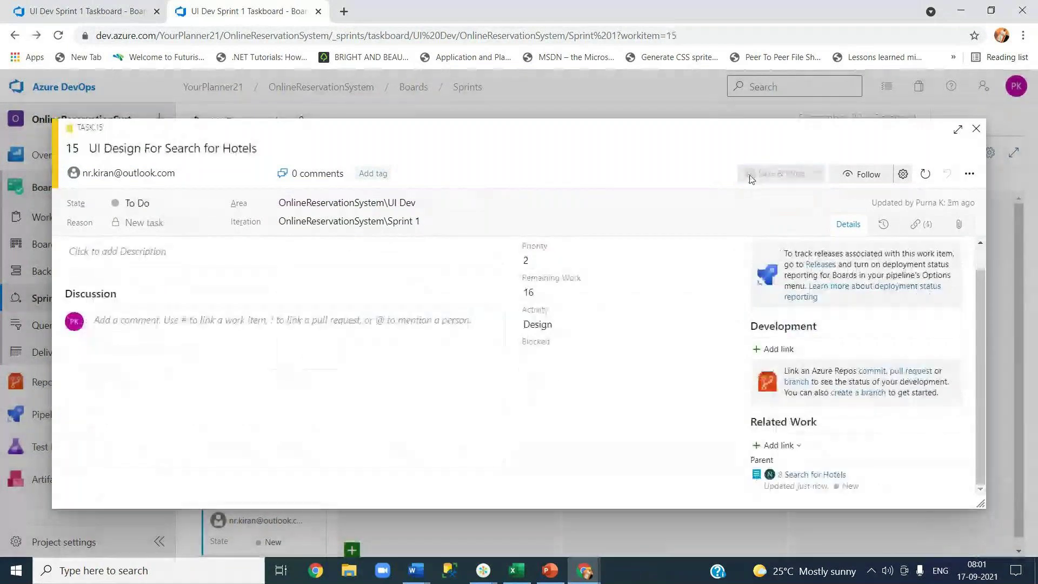
pyautogui.click(976, 129)
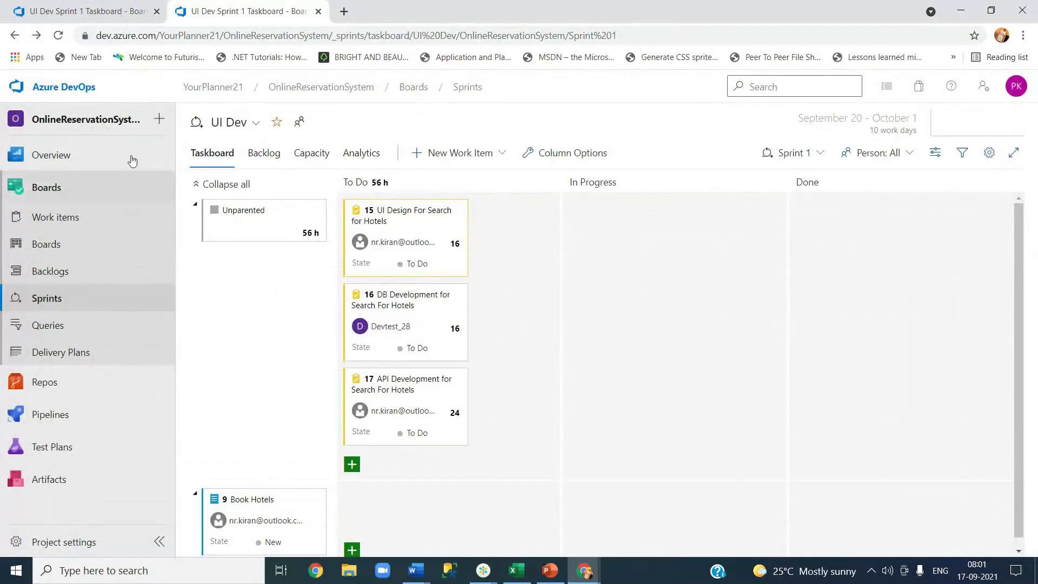
pyautogui.click(58, 36)
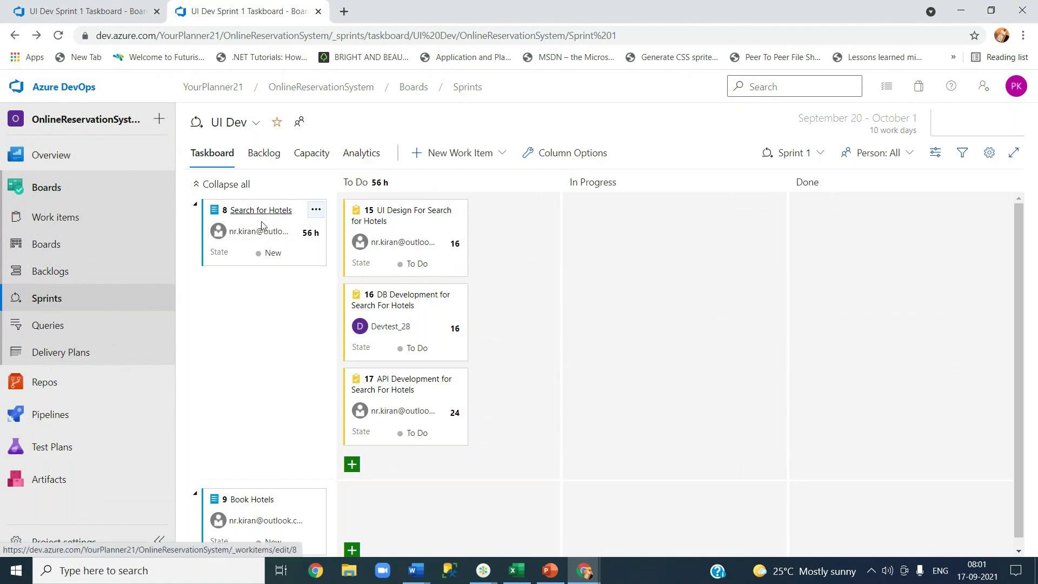
# Review the UI Dev Sprint 1 taskboard alongside the "How does SCRUM work???" slide in PowerPoint.
pyautogui.scroll(-1, 282, 369)
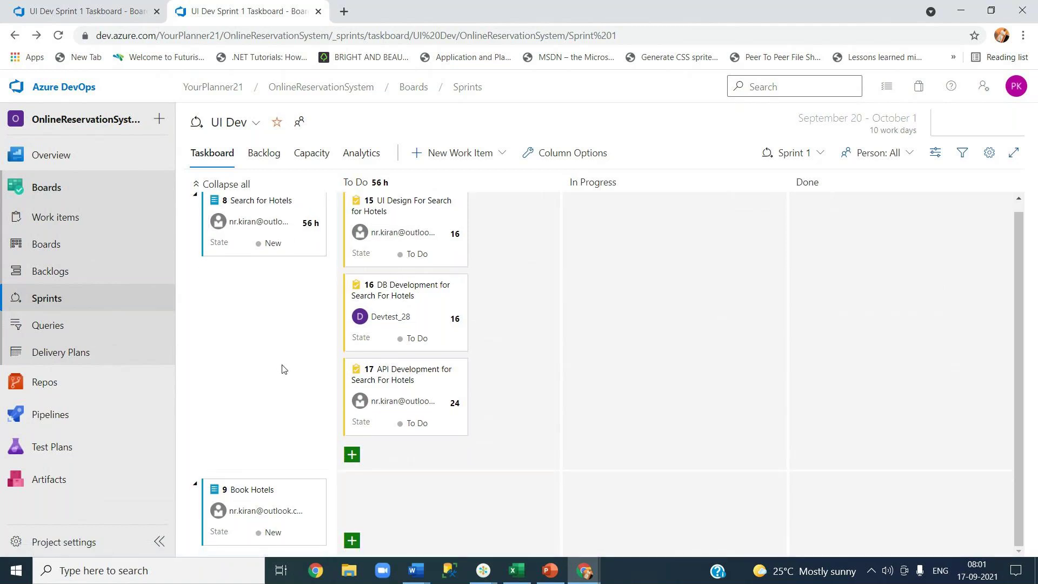
pyautogui.scroll(1, 282, 369)
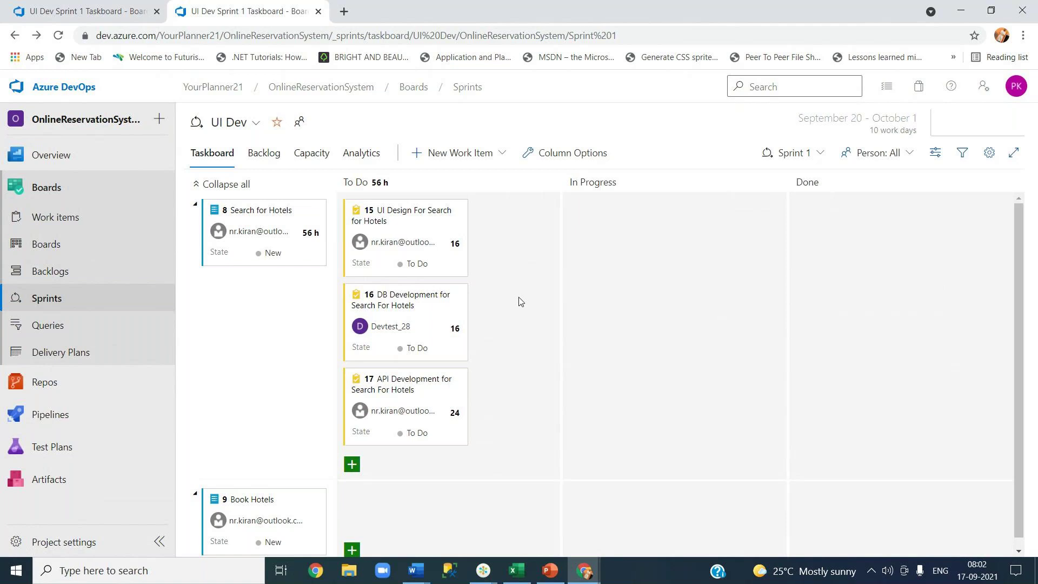
pyautogui.moveTo(546, 578)
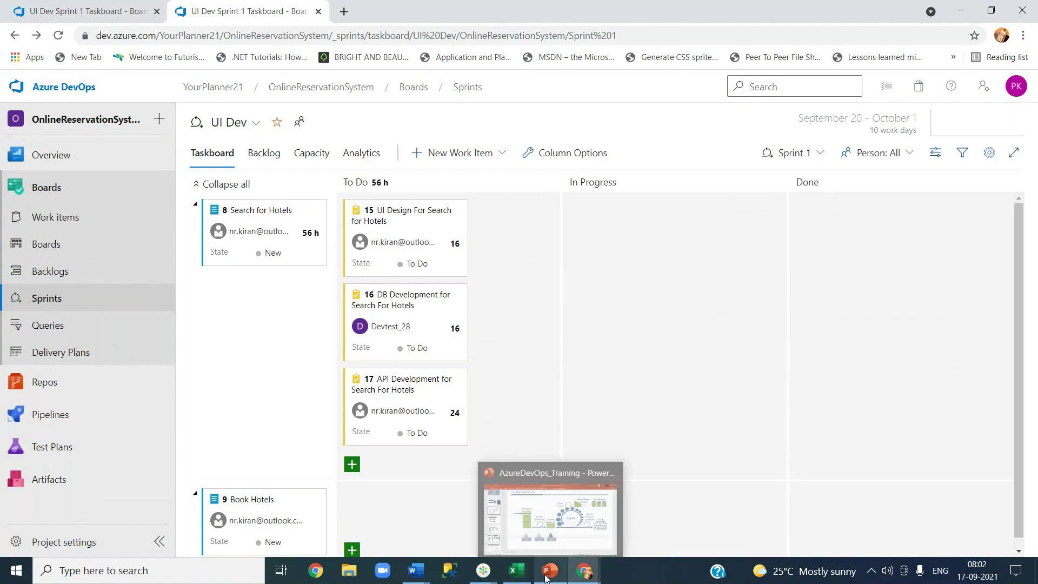
pyautogui.click(546, 578)
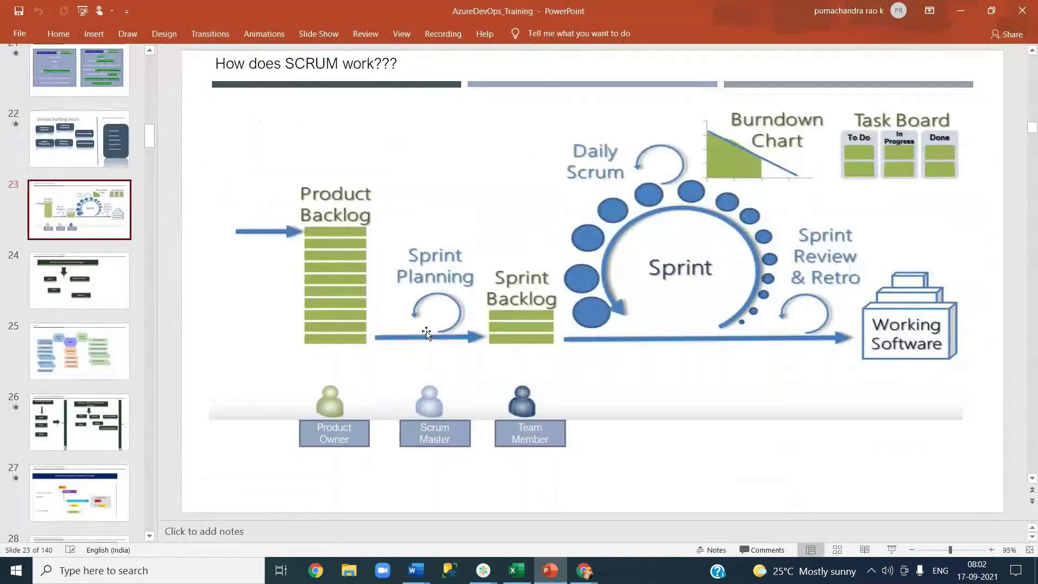
pyautogui.click(960, 14)
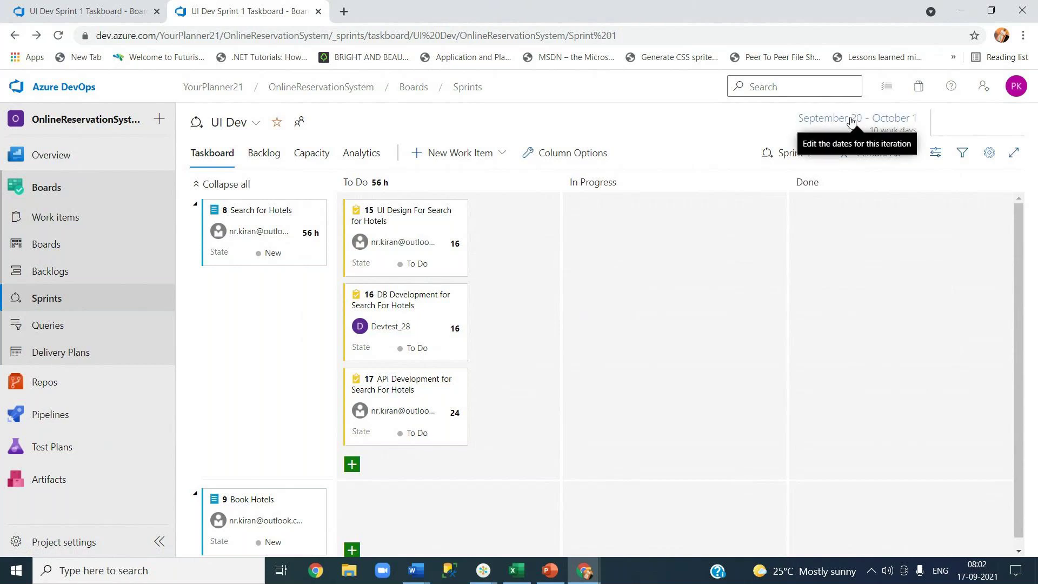
pyautogui.moveTo(481, 250)
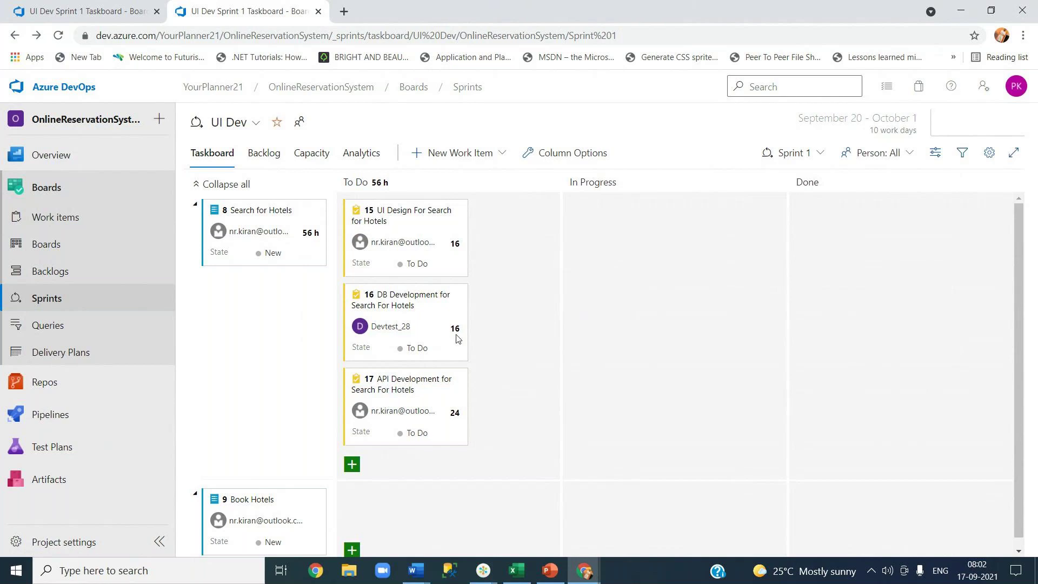
# Move "Search for Hotels" and "Book Hotels" to Approved on the UI Dev board, and check the state in the "Search for Hotels" item.
pyautogui.click(85, 245)
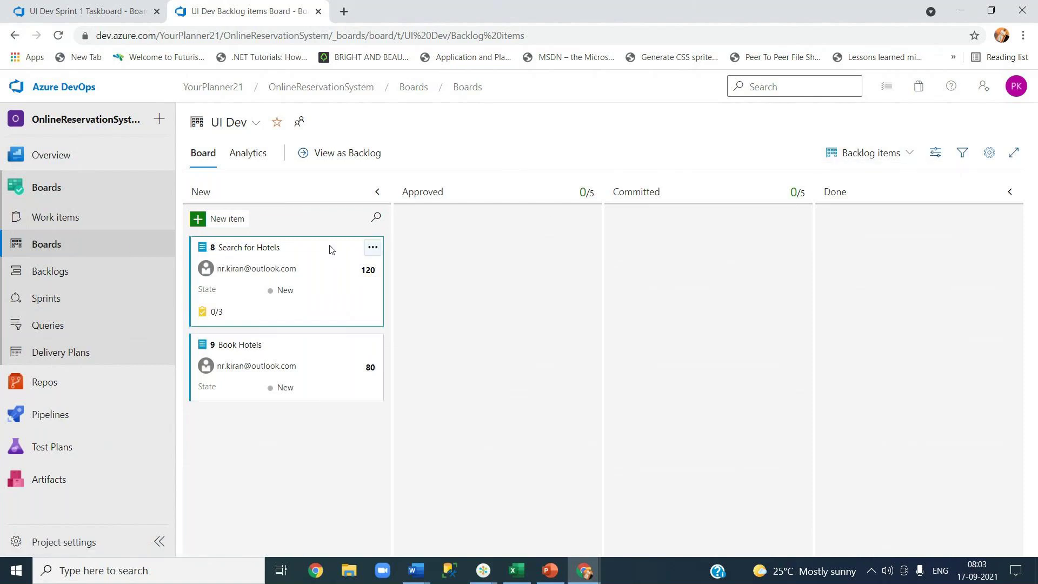
pyautogui.moveTo(361, 248); pyautogui.dragTo(528, 254)
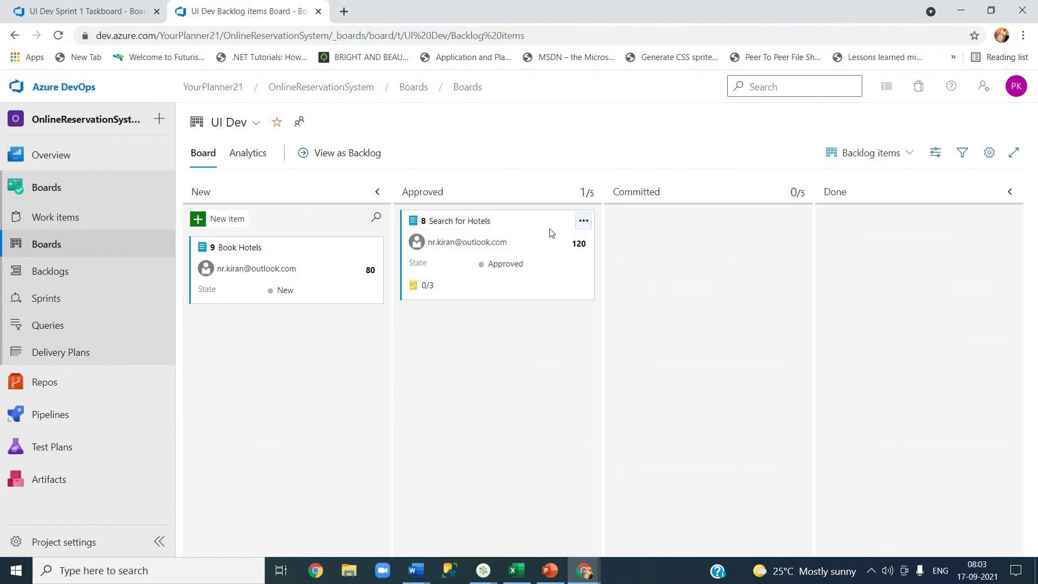
pyautogui.moveTo(547, 223)
pyautogui.mouseDown()
pyautogui.moveTo(631, 232)
pyautogui.moveTo(530, 234)
pyautogui.mouseUp()
pyautogui.moveTo(348, 271); pyautogui.dragTo(535, 360)
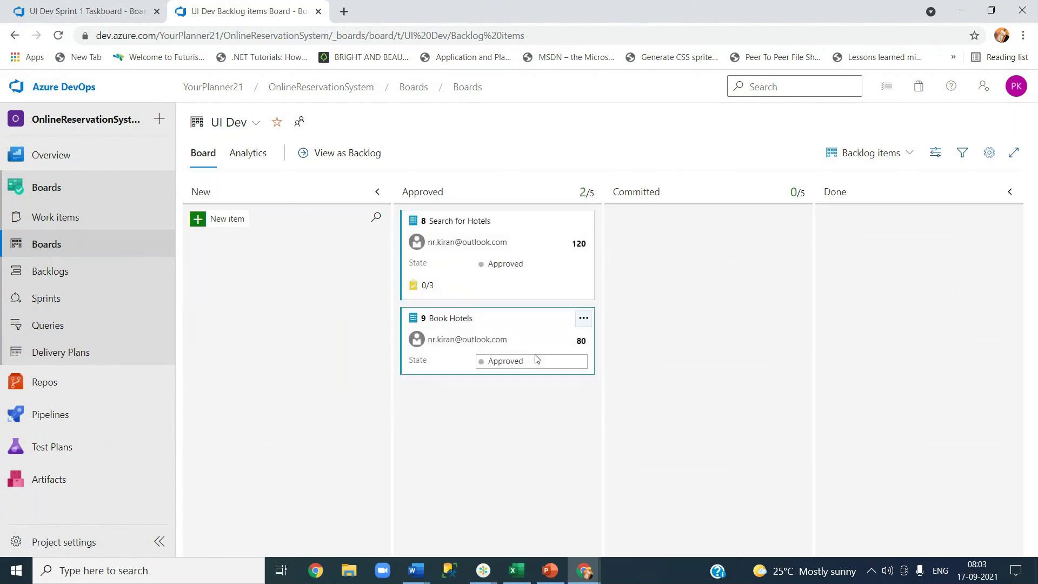
pyautogui.click(460, 226)
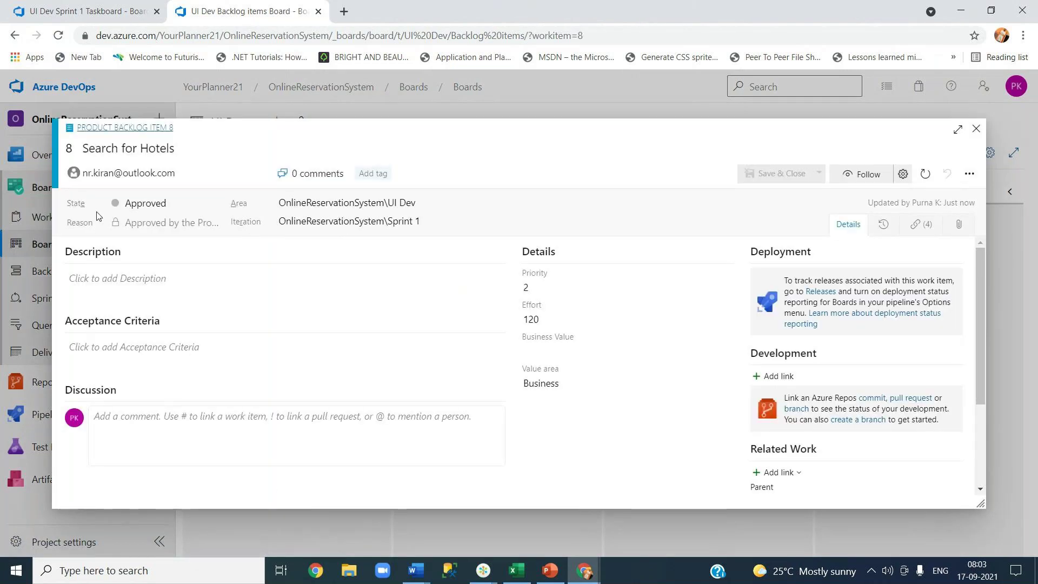
pyautogui.click(973, 131)
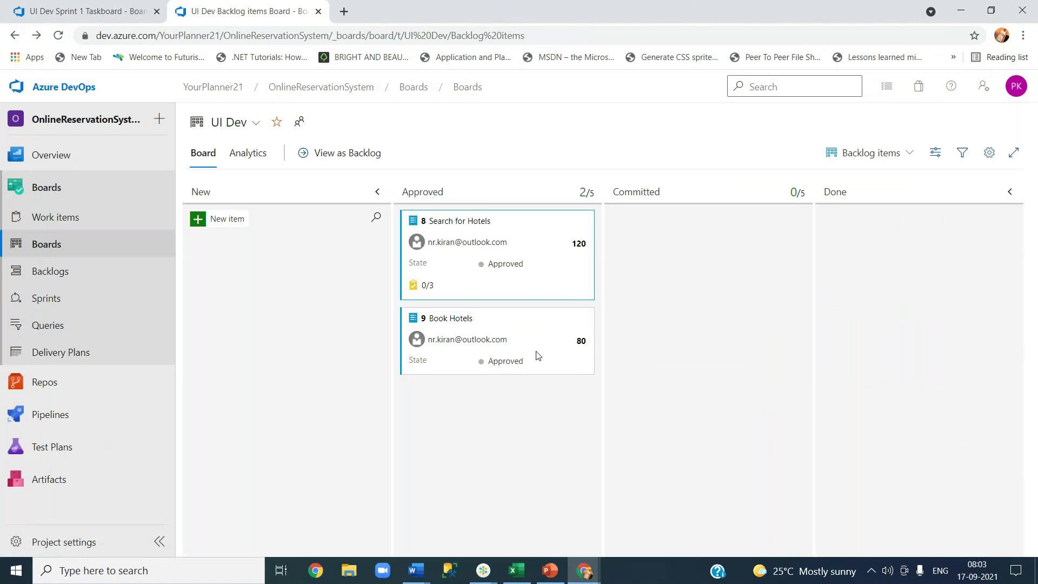
# Move the "UI Design For Search for Hotels" task to In Progress on the Sprint 1 taskboard, and consult the Scrum slide in PowerPoint.
pyautogui.click(67, 301)
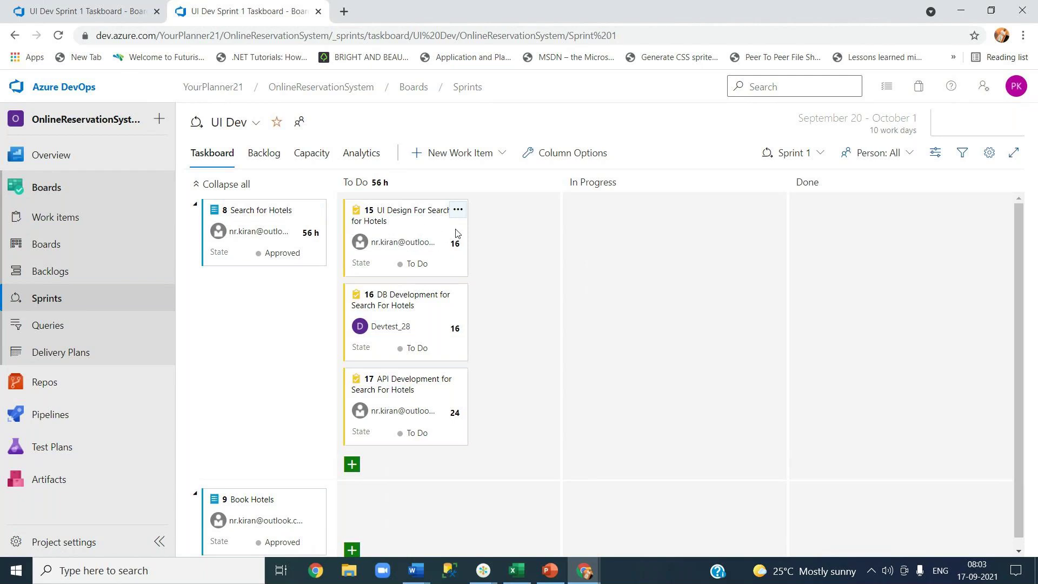
pyautogui.moveTo(456, 232); pyautogui.dragTo(703, 233)
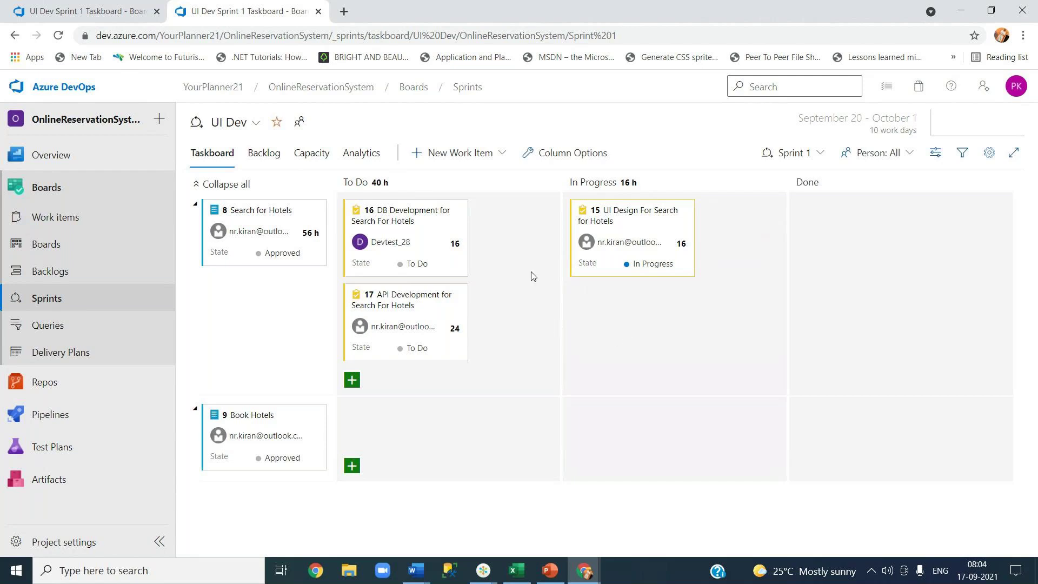
pyautogui.click(551, 570)
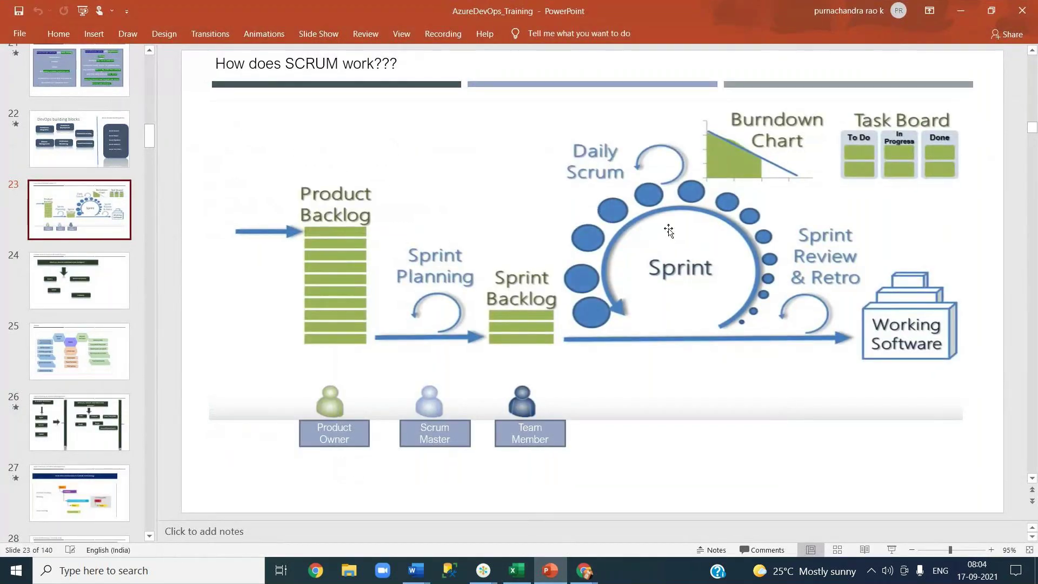
pyautogui.hotkey('alt', 'Tab')
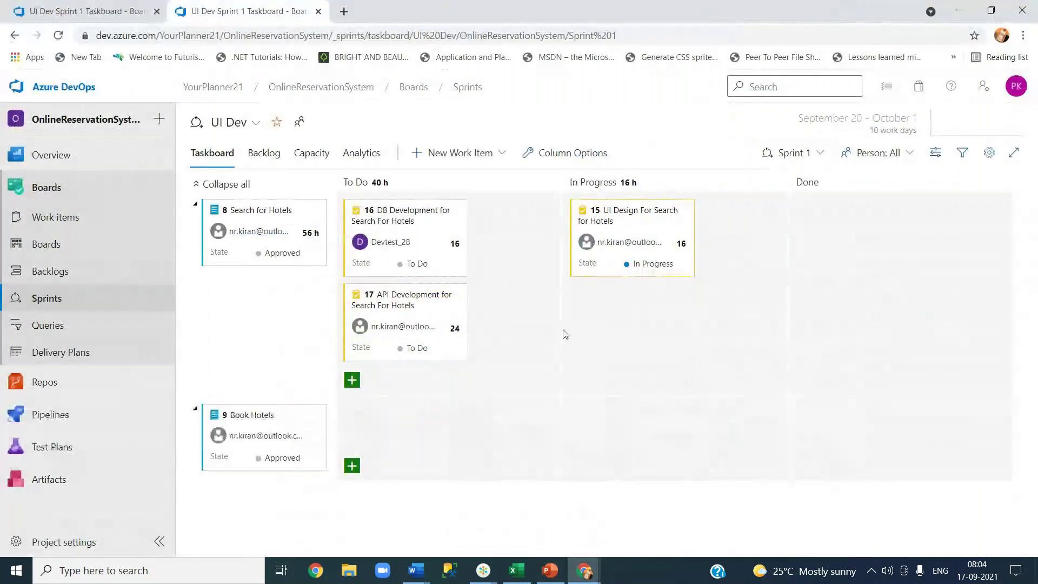
# Open the "UI Design For Search for Hotels" task and review its state, remaining work and activity.
pyautogui.click(623, 214)
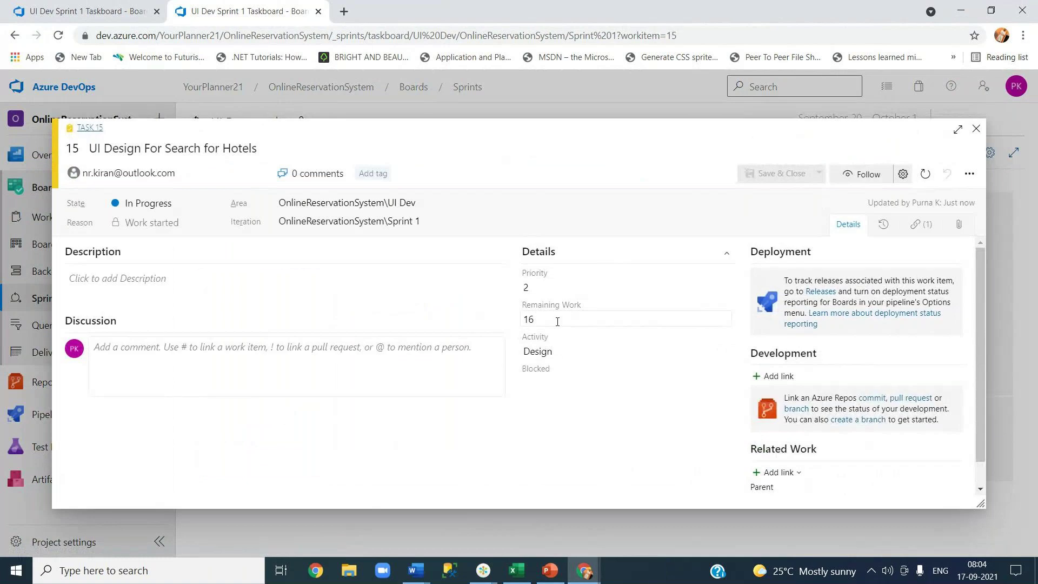
pyautogui.click(975, 131)
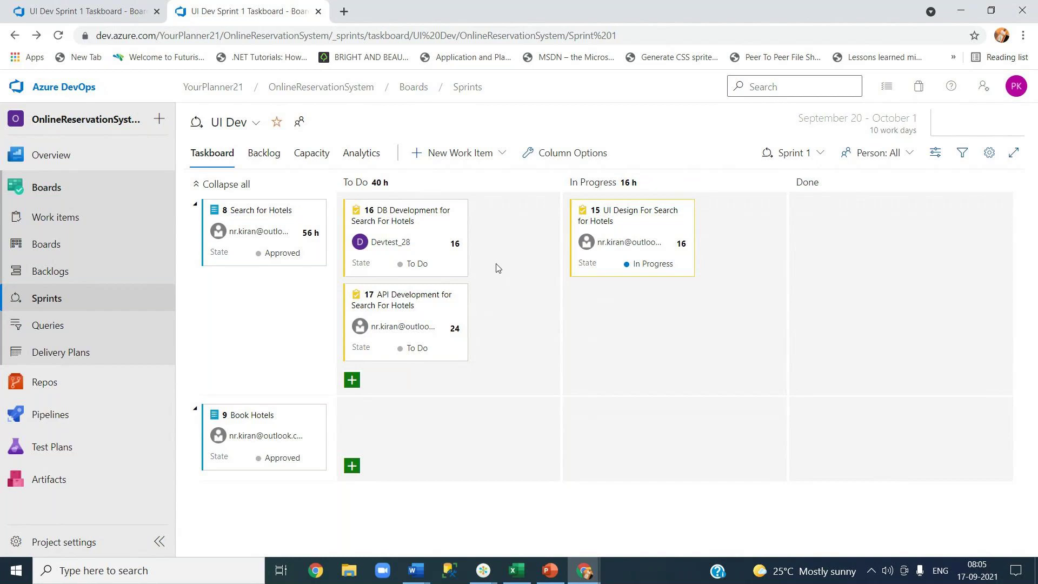
pyautogui.click(597, 222)
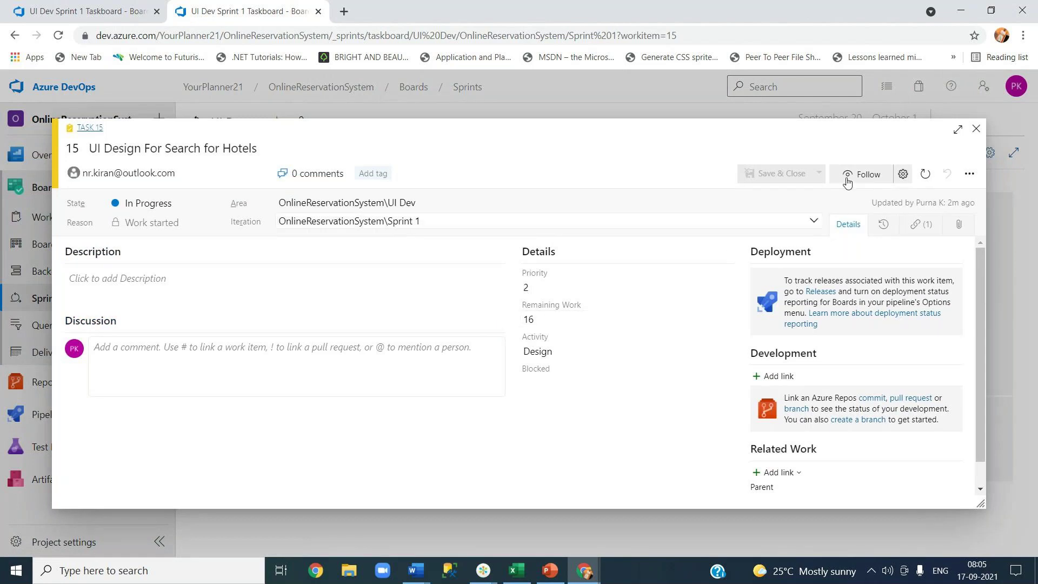
pyautogui.press('Escape')
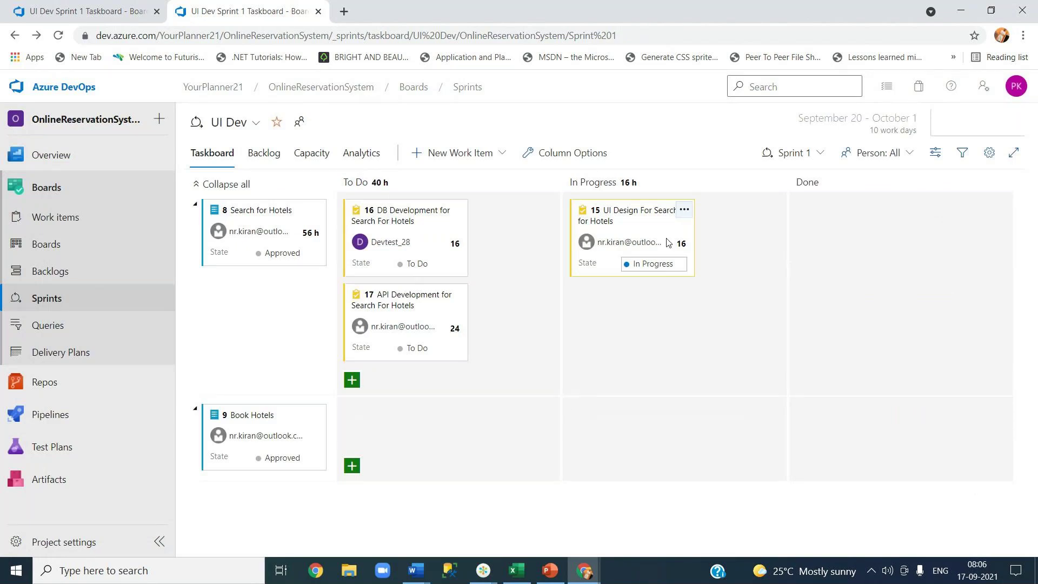
pyautogui.click(620, 216)
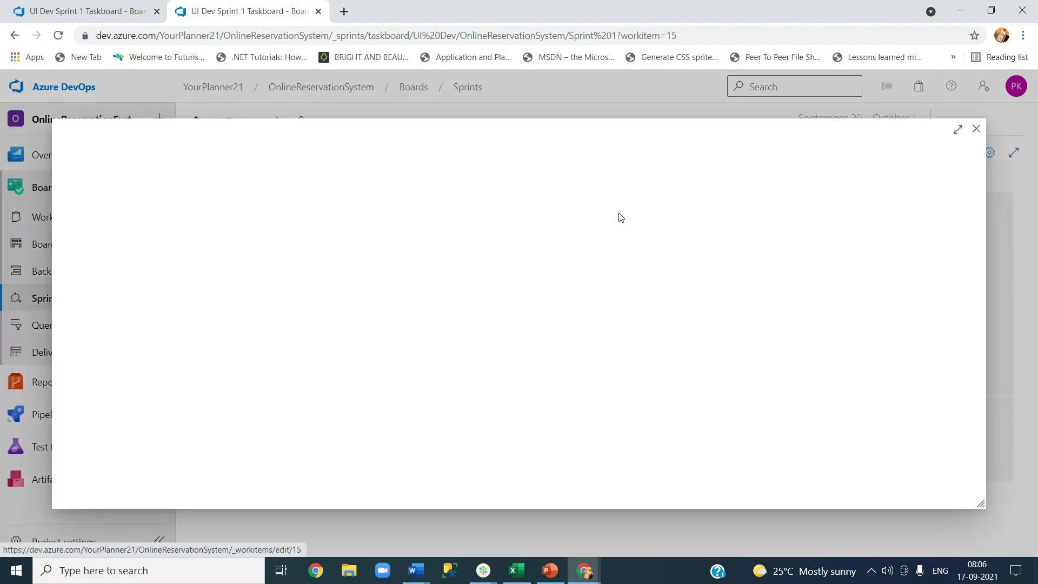
pyautogui.click(976, 129)
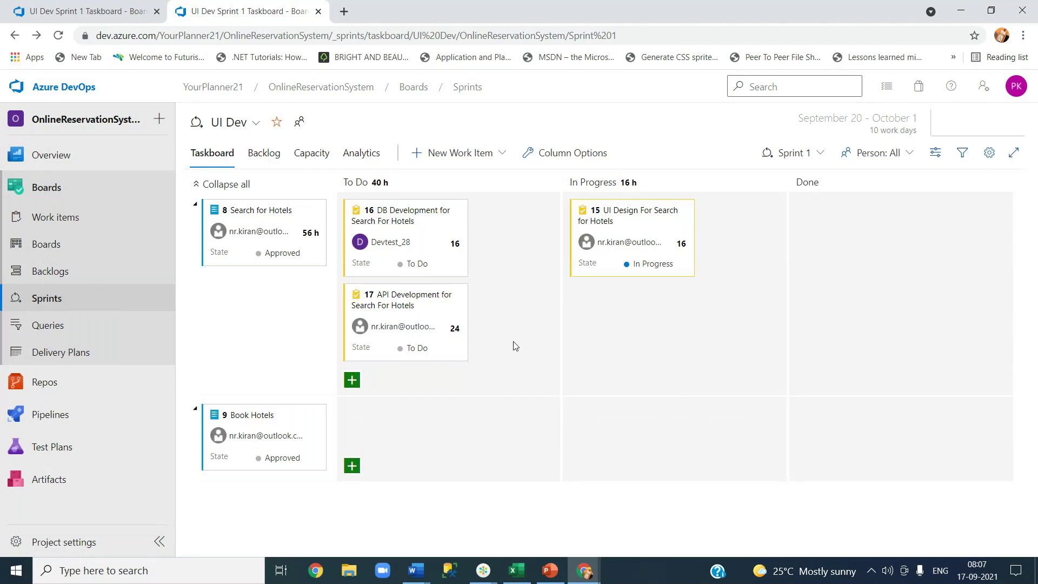
# Visit the UI Dev sprint's capacity page, and show the Work details side pane on its taskboard.
pyautogui.click(312, 155)
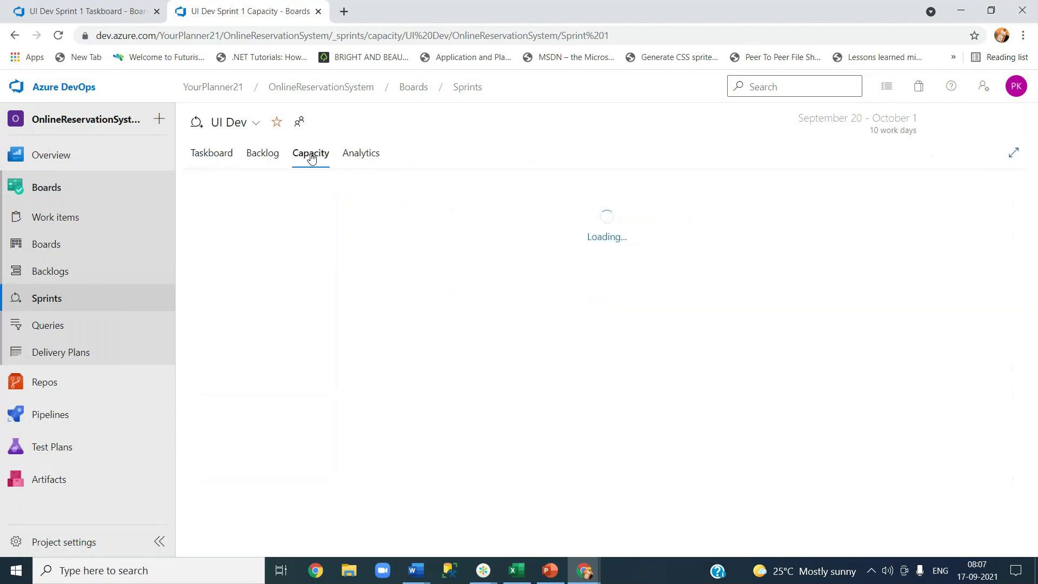
pyautogui.click(214, 153)
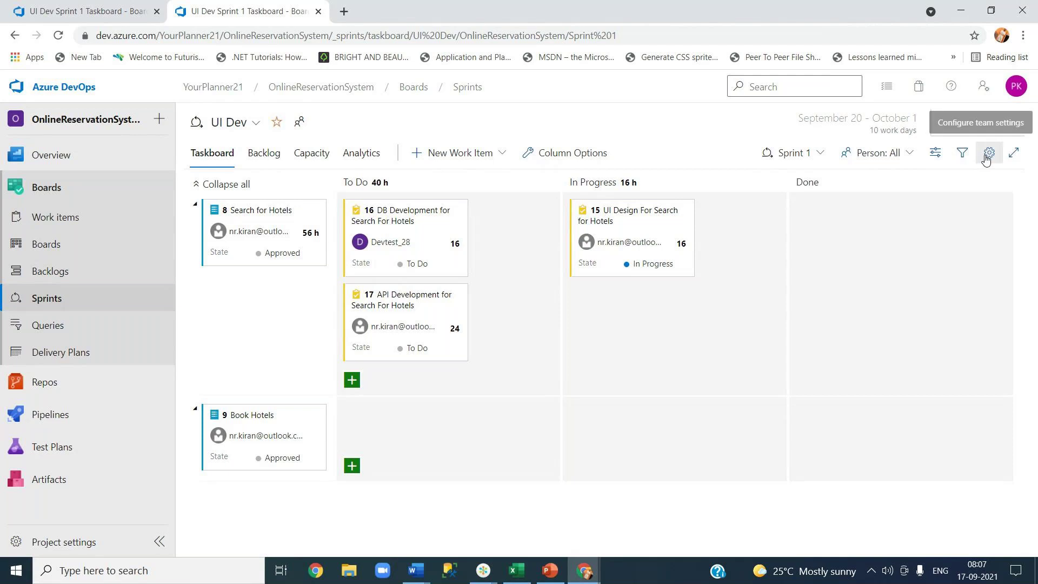
pyautogui.click(935, 158)
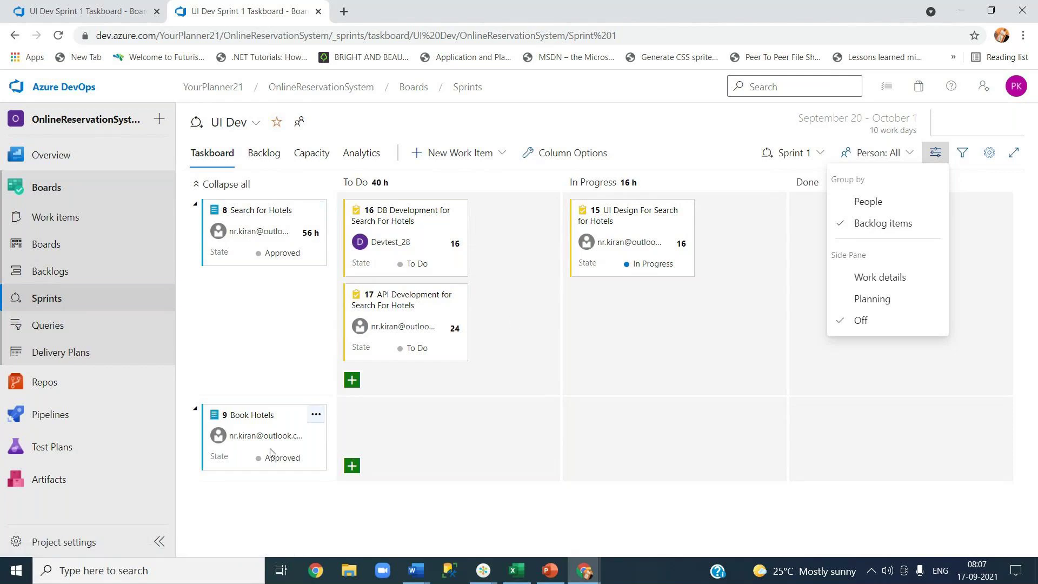
pyautogui.click(876, 283)
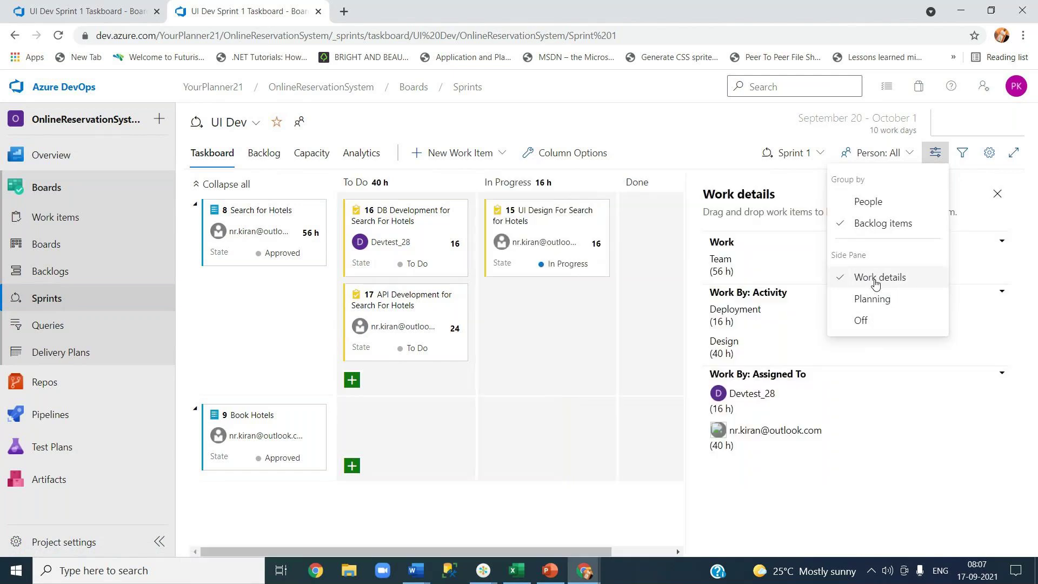
pyautogui.click(827, 487)
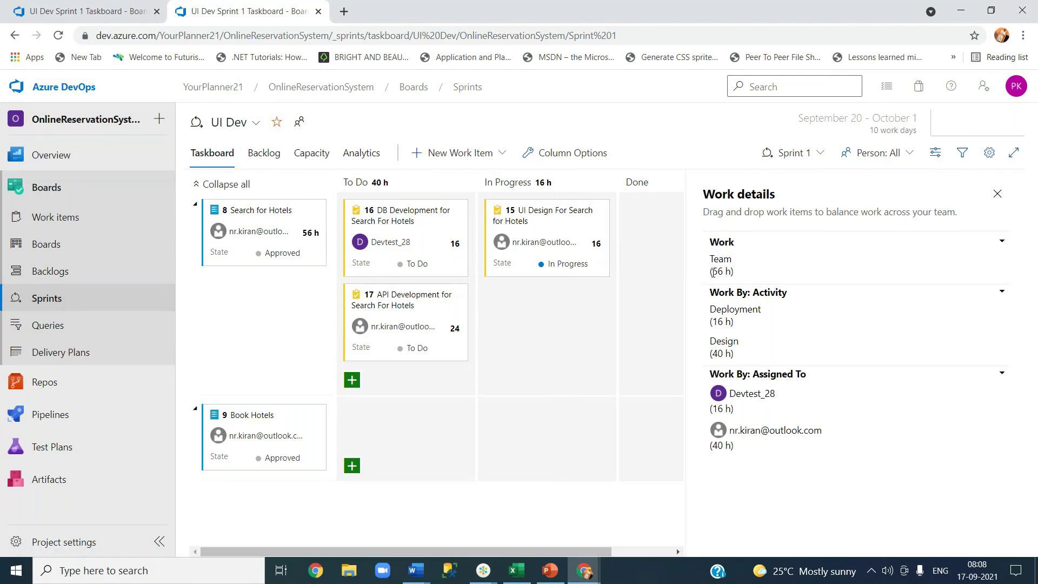
# Examine UI Dev's work details: total team hours, hours by activity and hours by assigned member.
pyautogui.moveTo(713, 273); pyautogui.dragTo(720, 273)
pyautogui.click(718, 272)
pyautogui.moveTo(713, 272); pyautogui.dragTo(724, 272)
pyautogui.moveTo(713, 322); pyautogui.dragTo(718, 322)
pyautogui.moveTo(714, 353); pyautogui.dragTo(723, 354)
pyautogui.click(772, 360)
pyautogui.moveTo(771, 401)
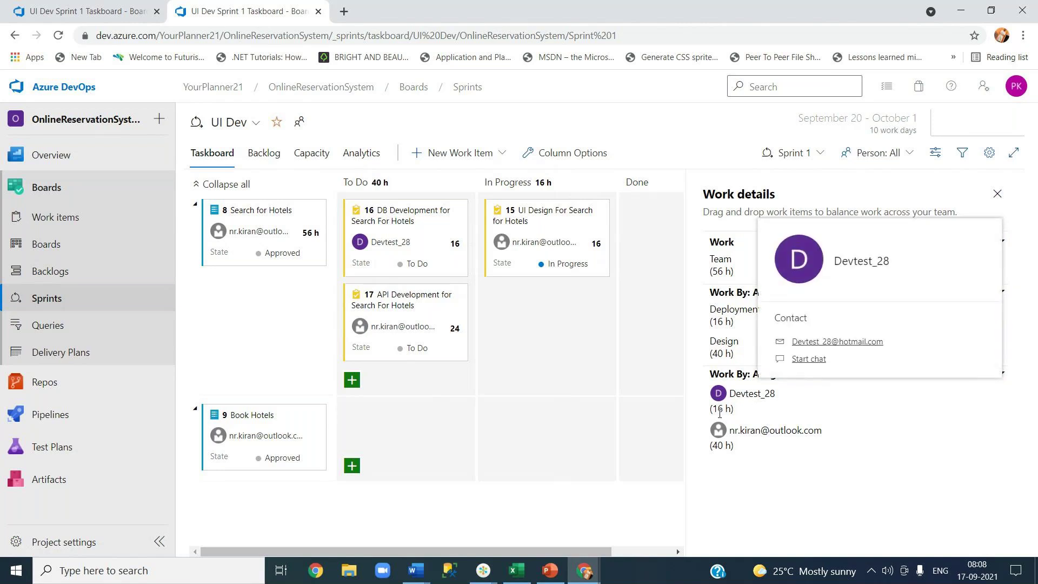
pyautogui.moveTo(747, 439)
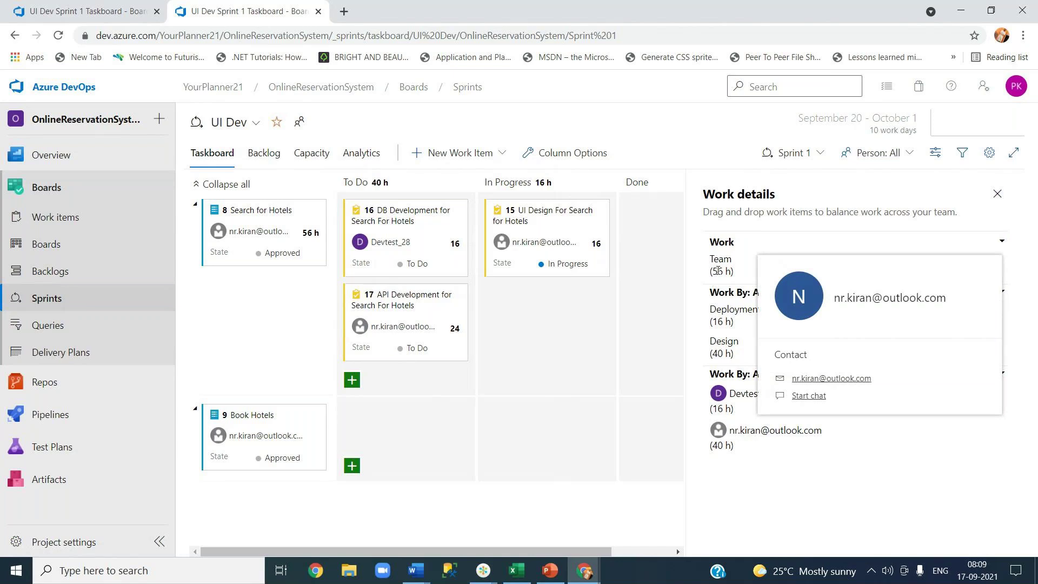
# Switch to the DB Dev team's Sprint 1 taskboard and keep Work details as its side pane.
pyautogui.click(248, 125)
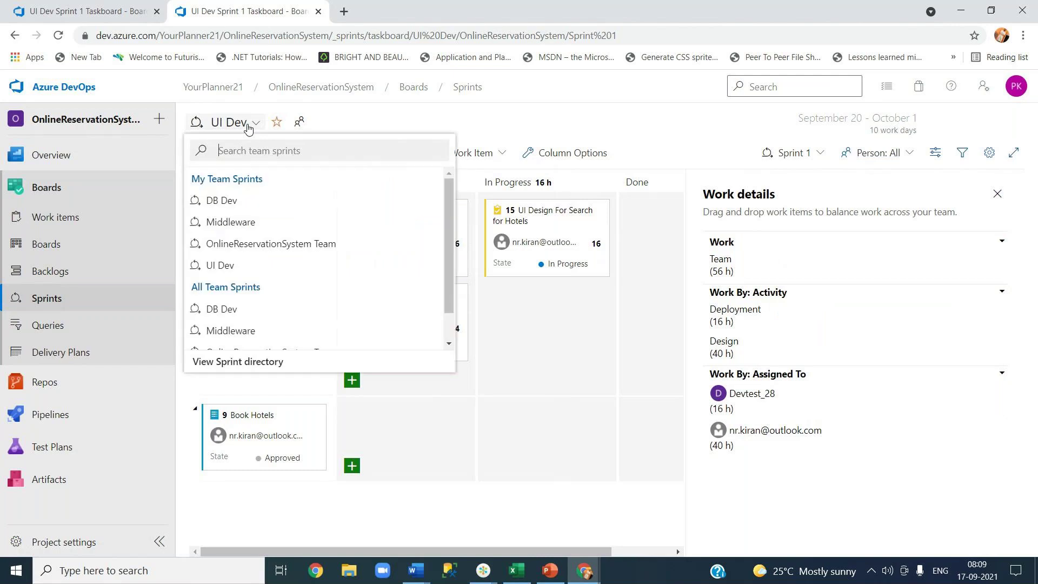
pyautogui.click(238, 209)
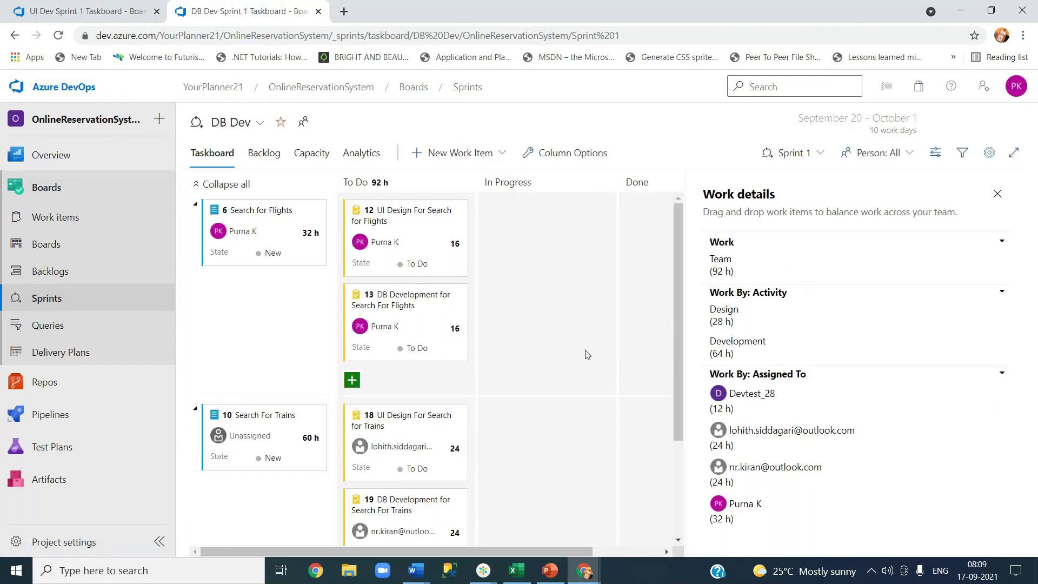
pyautogui.click(936, 152)
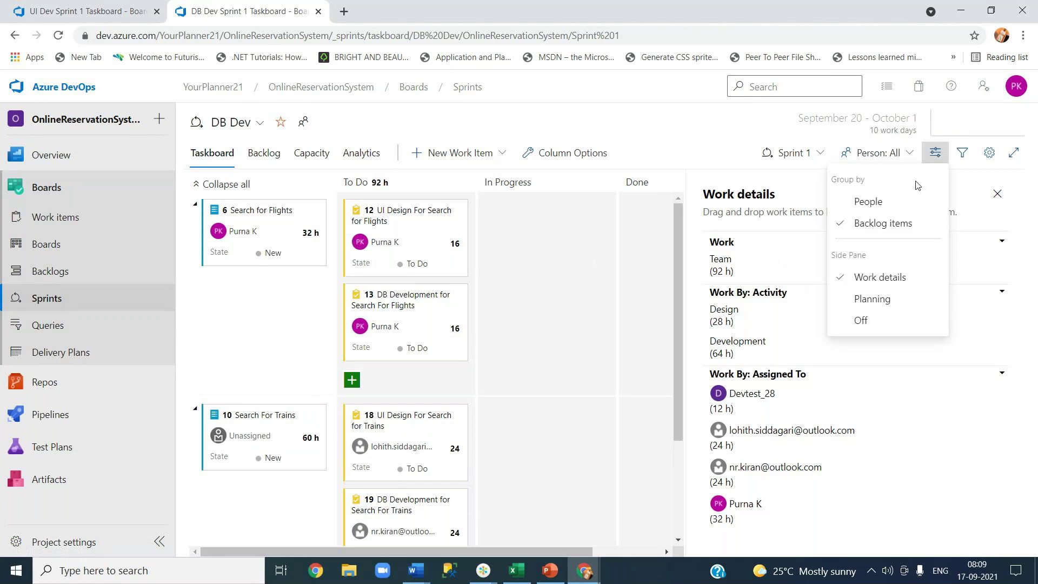
pyautogui.click(880, 280)
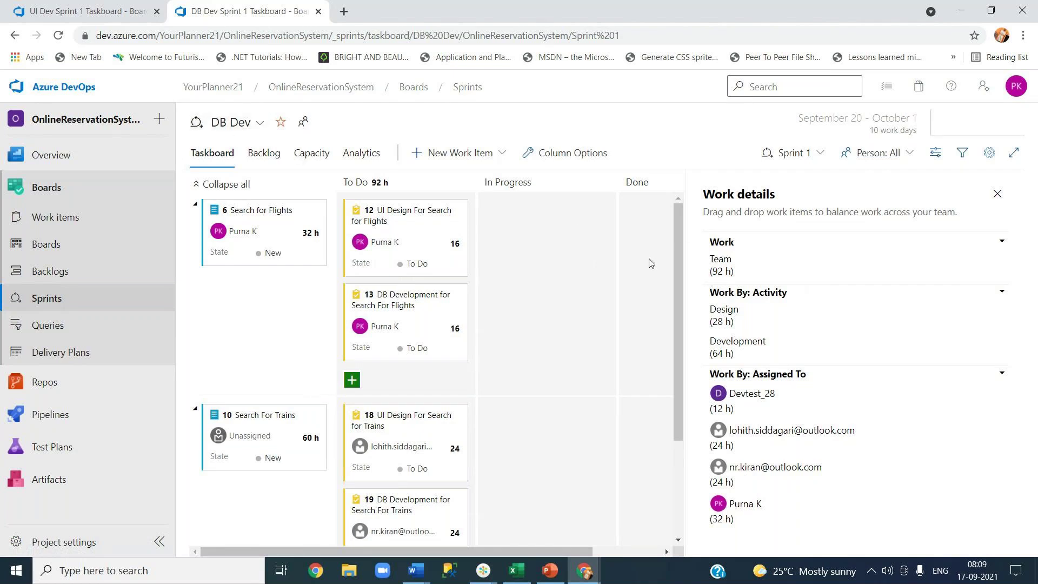
# Examine DB Dev's work details by team, activity and assigned member, and check the team's capacity page.
pyautogui.moveTo(718, 272); pyautogui.dragTo(721, 272)
pyautogui.moveTo(713, 322); pyautogui.dragTo(751, 352)
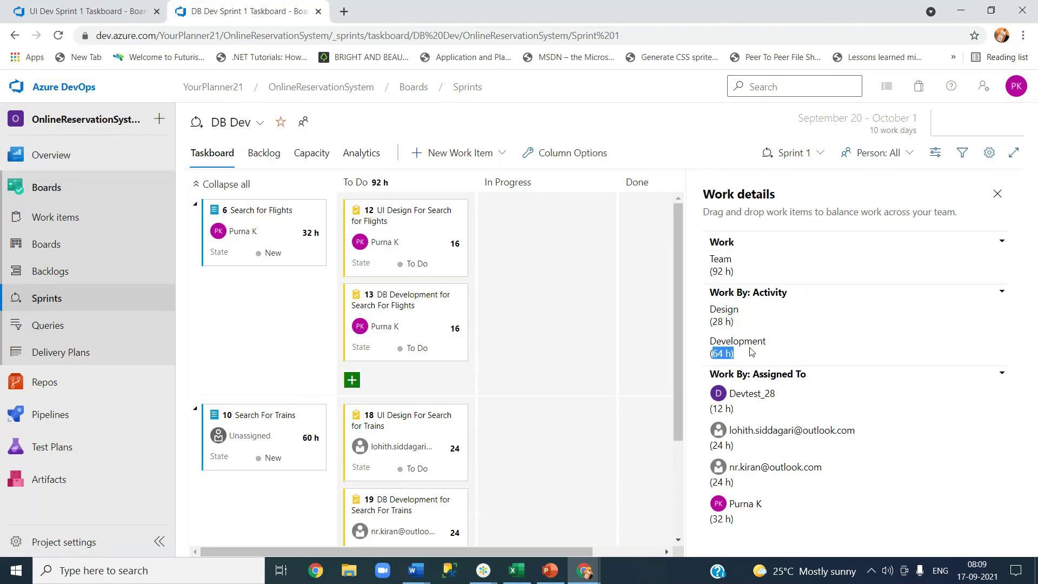
pyautogui.doubleClick(716, 409)
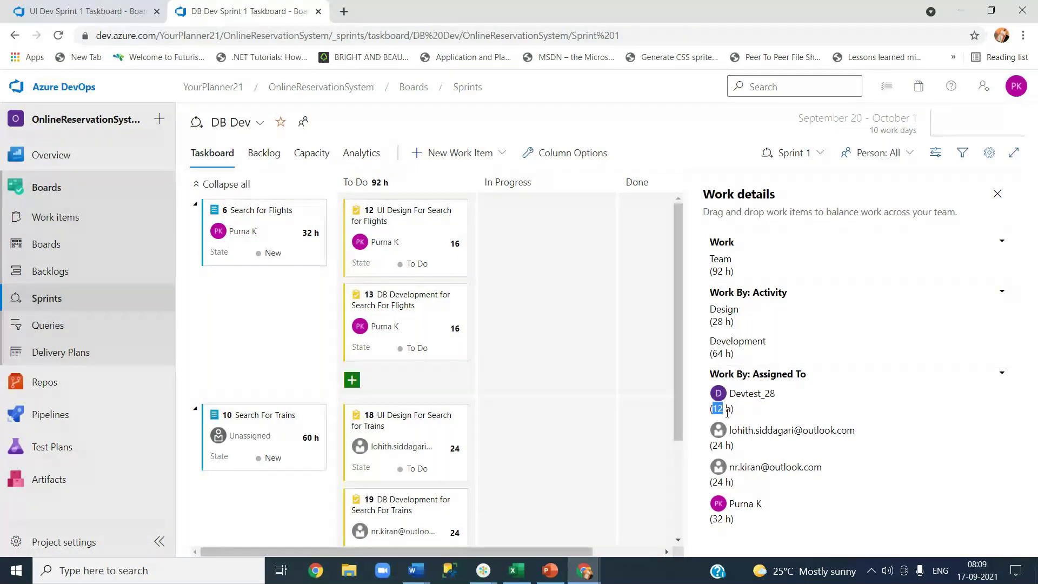
pyautogui.doubleClick(716, 446)
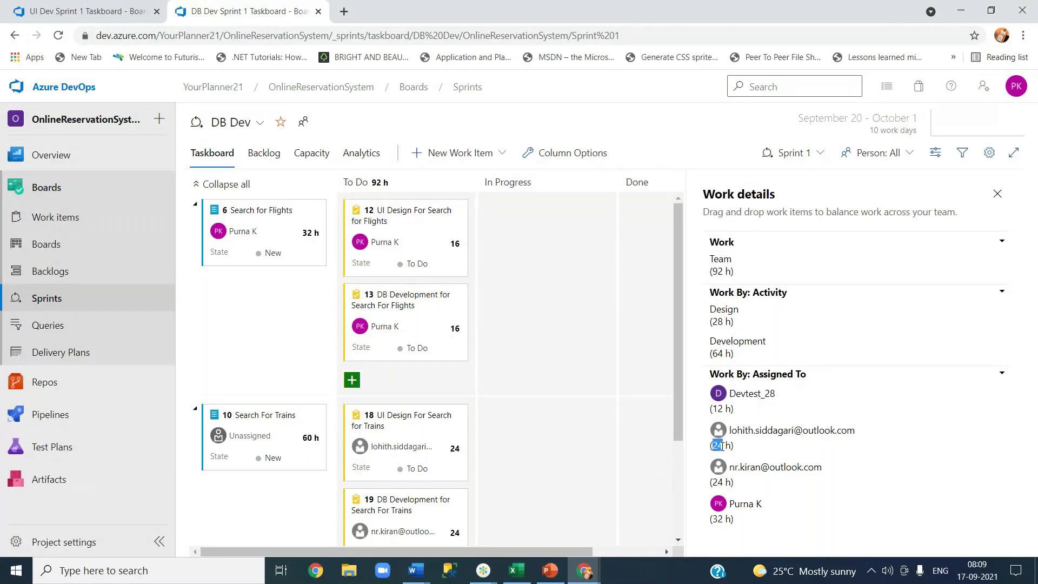
pyautogui.tripleClick(712, 482)
pyautogui.click(714, 519)
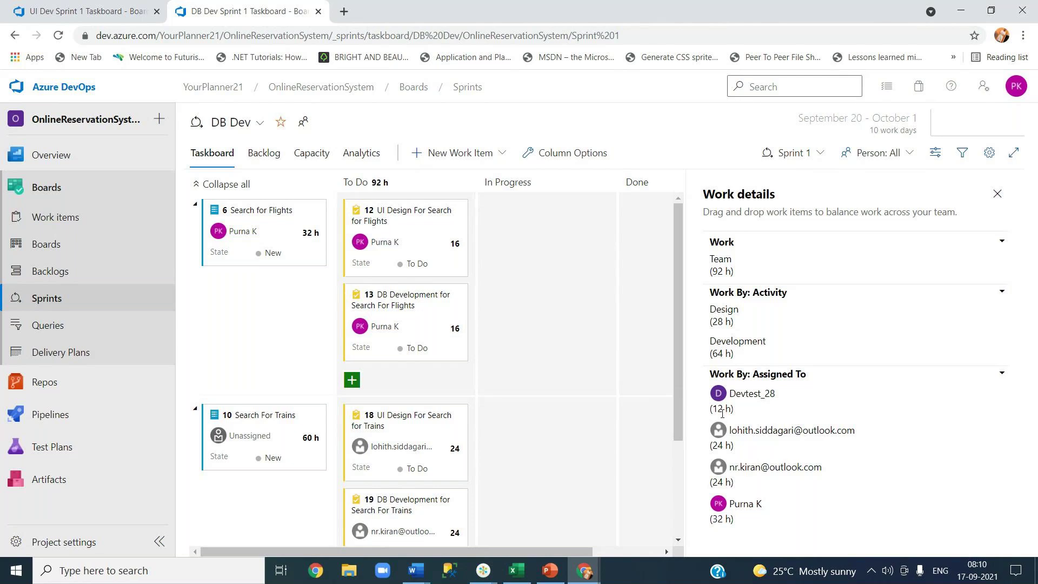
pyautogui.moveTo(714, 409); pyautogui.dragTo(727, 409)
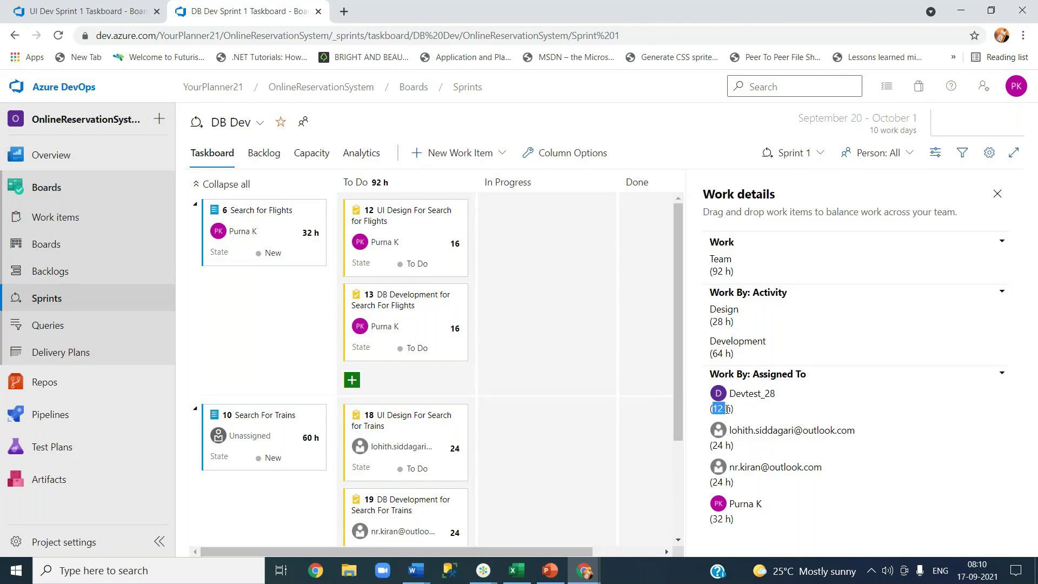
pyautogui.click(759, 415)
pyautogui.click(772, 400)
pyautogui.moveTo(740, 429)
pyautogui.click(313, 155)
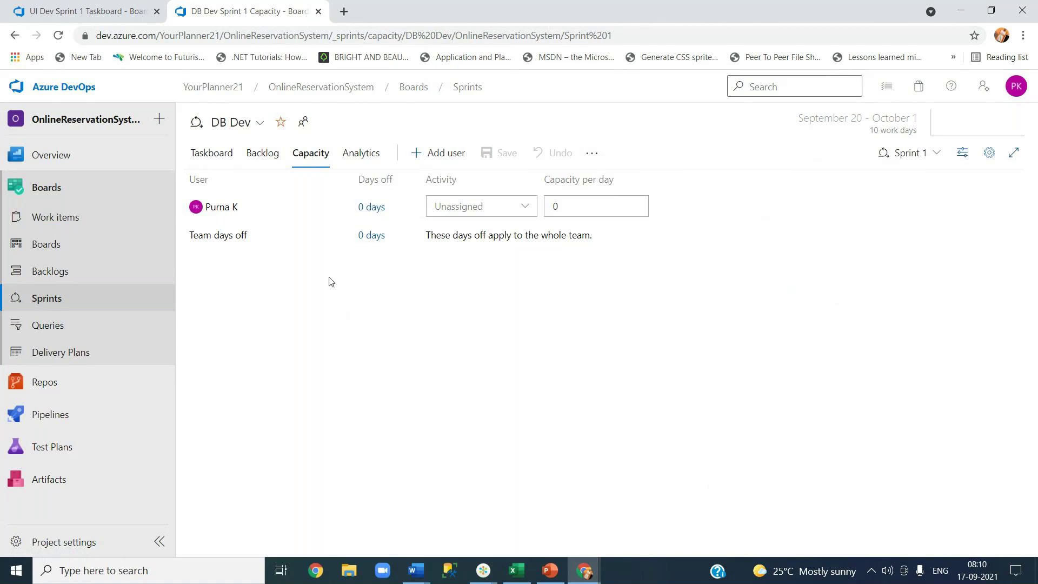
pyautogui.click(216, 162)
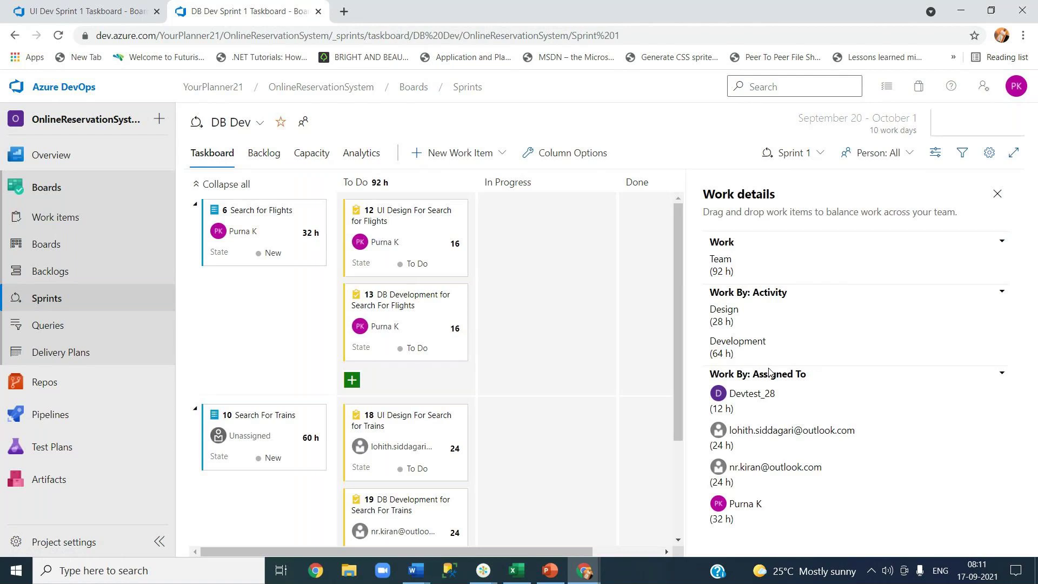
# On DB Dev's Sprint 1 capacity page, give the existing member the Design activity with a capacity of 8 per day.
pyautogui.click(310, 156)
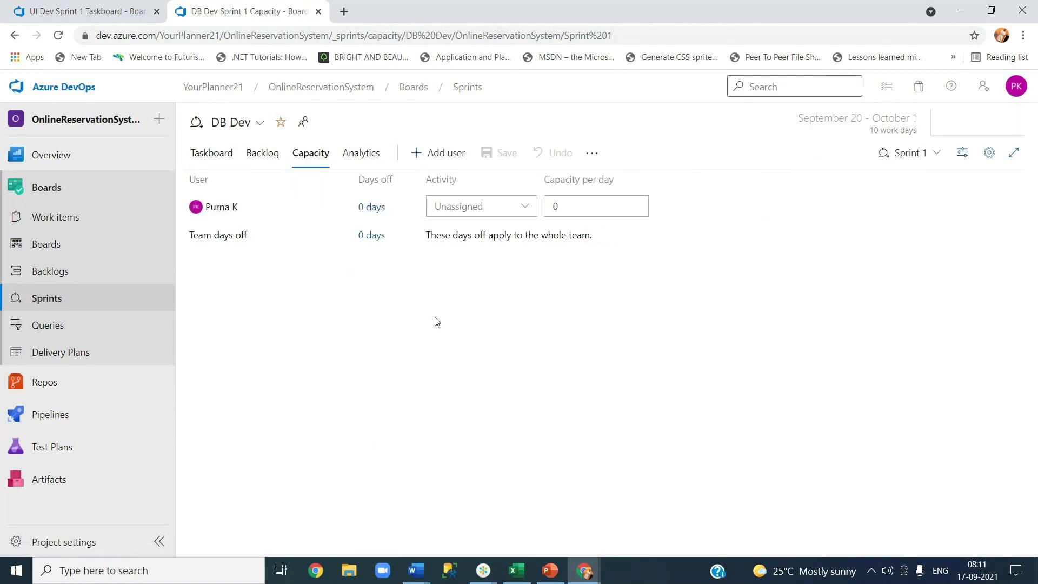
pyautogui.click(521, 211)
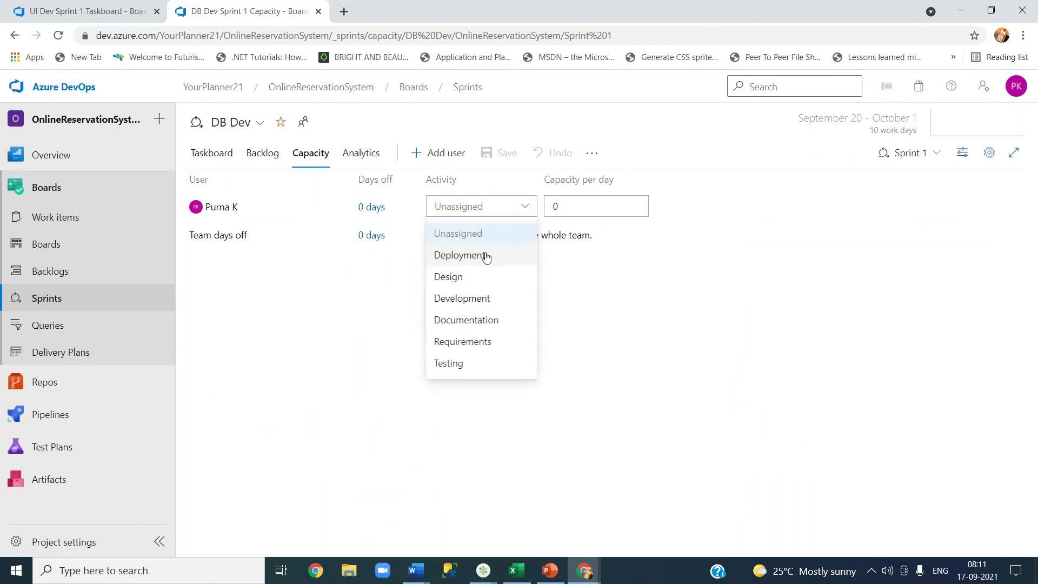
pyautogui.click(480, 281)
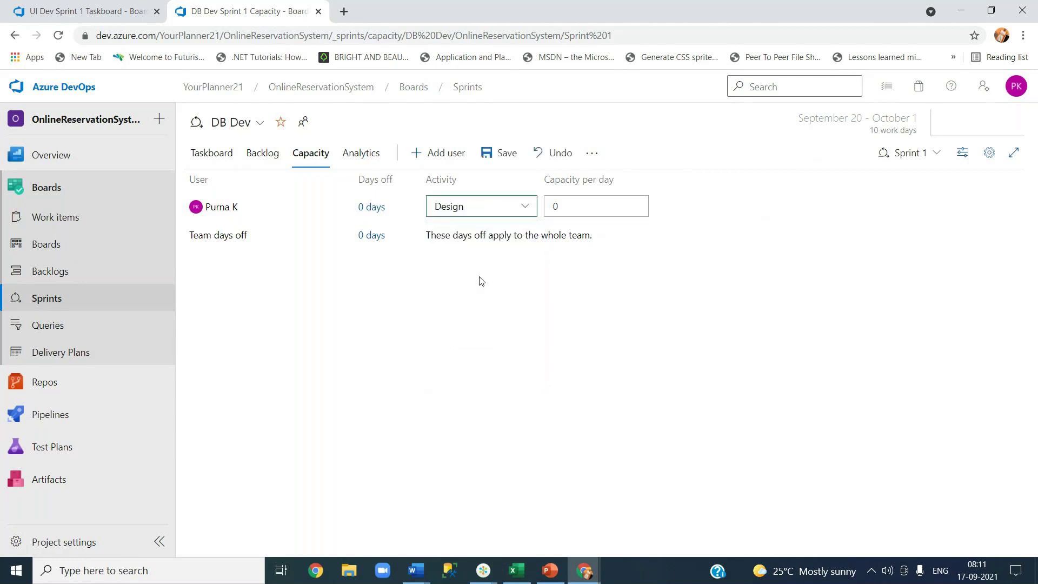
pyautogui.click(588, 211)
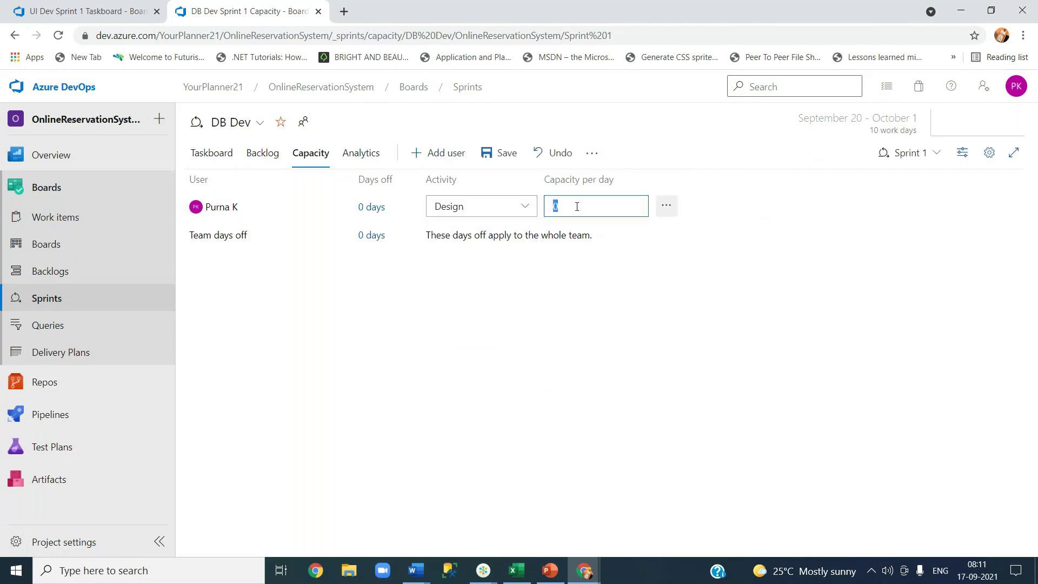
pyautogui.write('8')
pyautogui.click(655, 318)
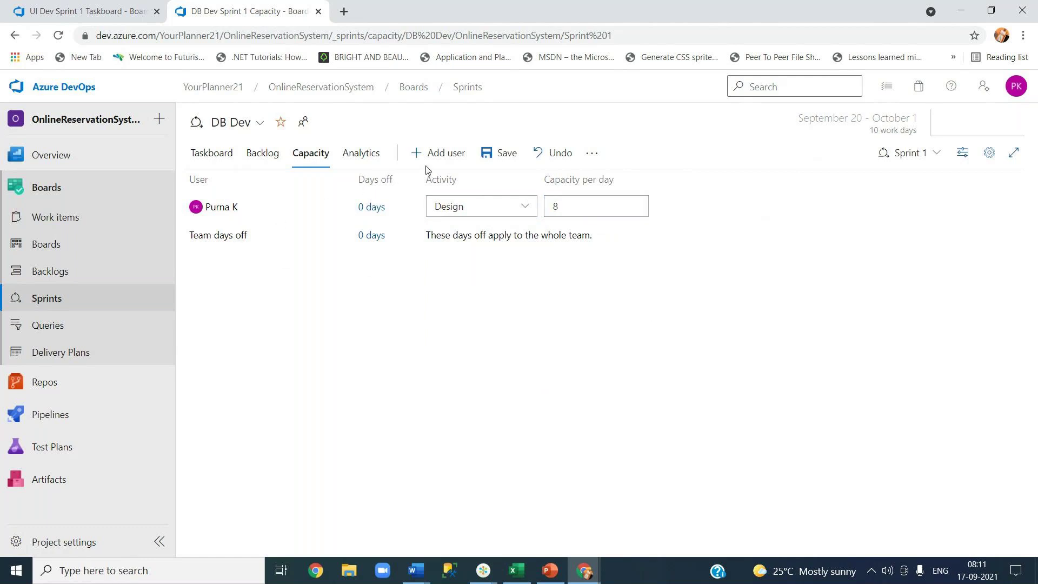
# Add Devtest_28 to DB Dev's capacity with the Deployment activity at 8 per day, and save the capacity plan.
pyautogui.click(452, 154)
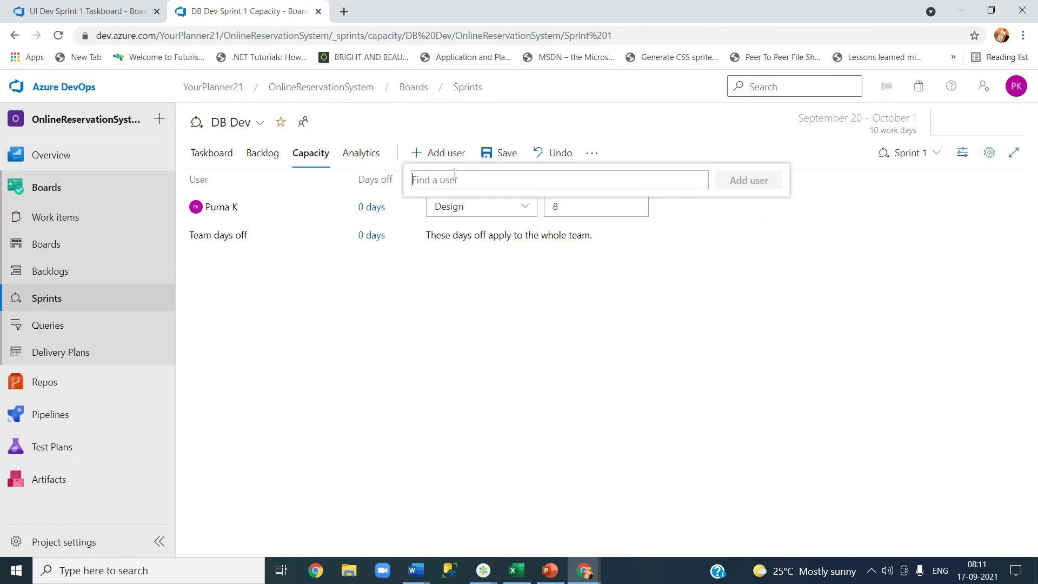
pyautogui.write('de')
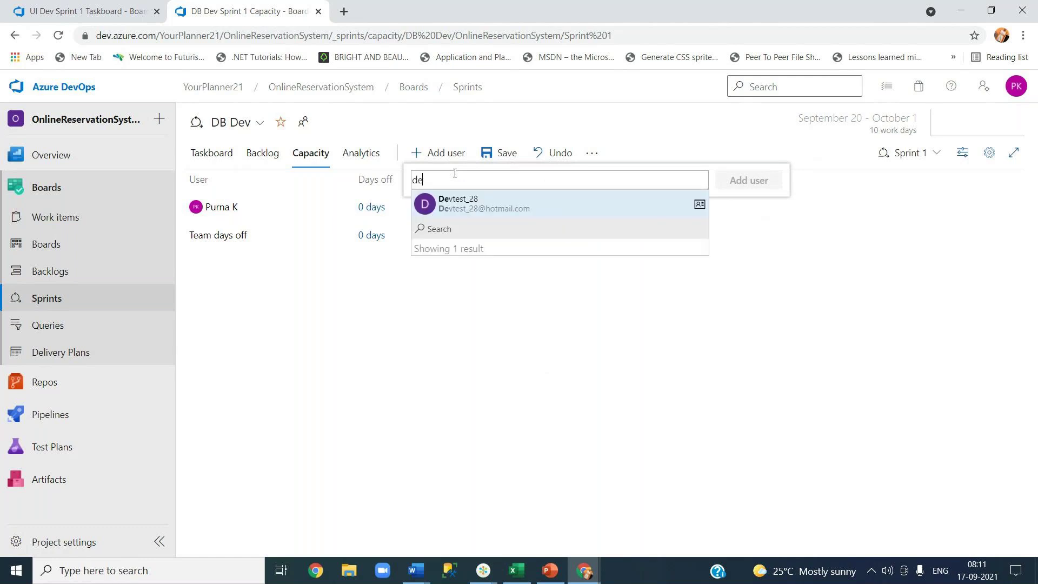
pyautogui.click(459, 202)
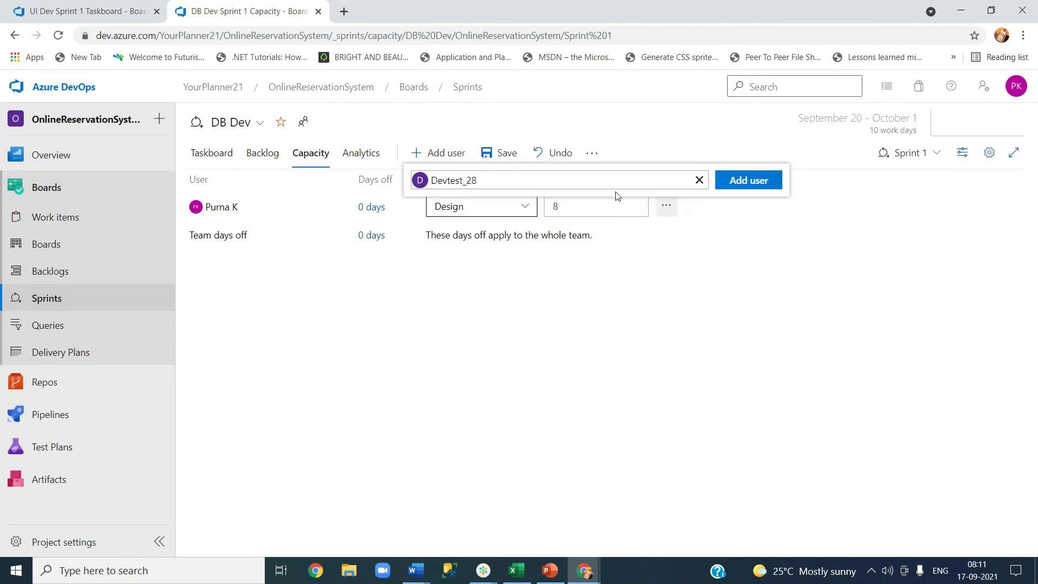
pyautogui.click(759, 180)
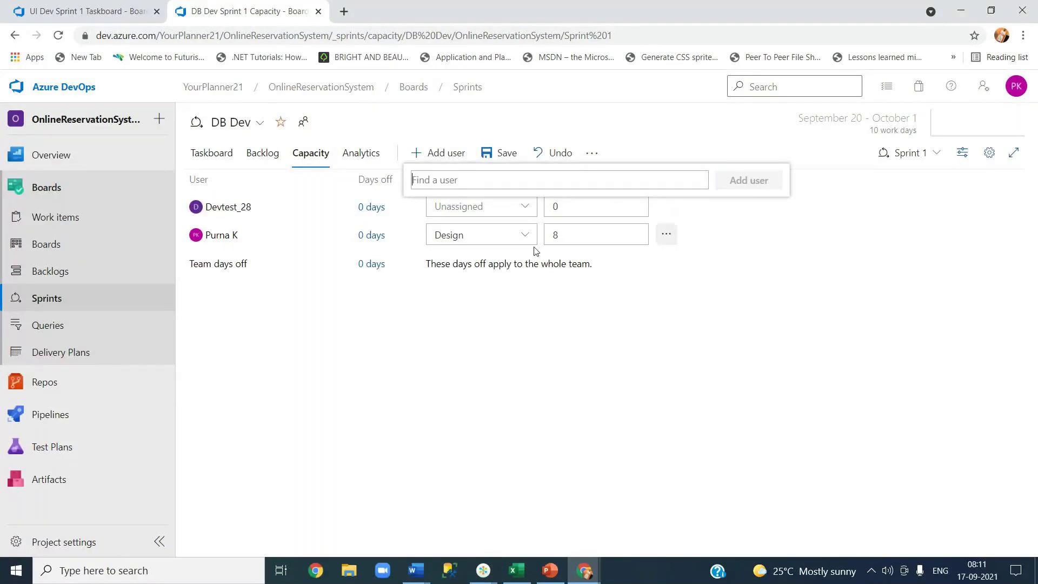
pyautogui.click(526, 211)
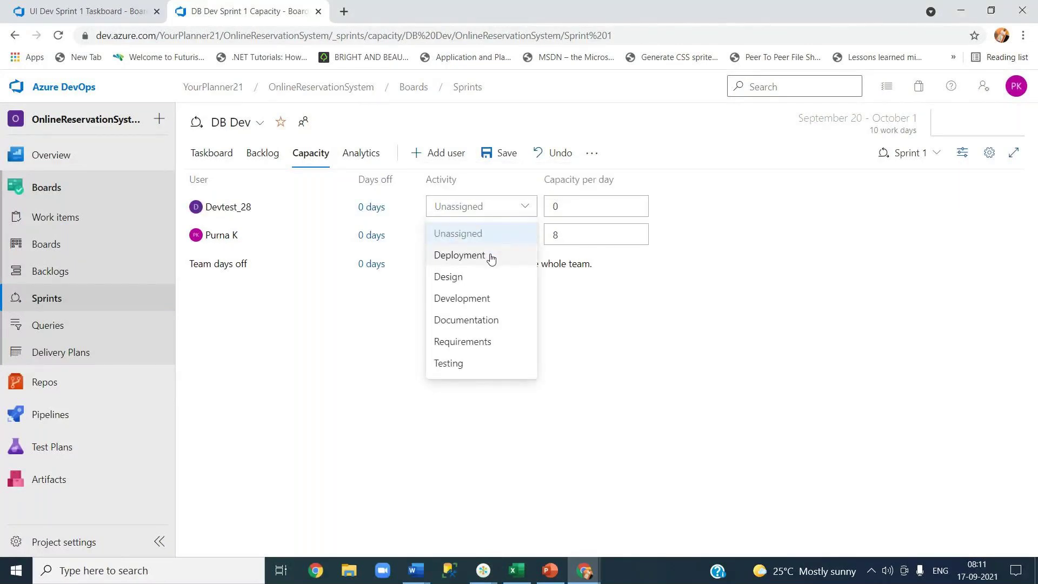
pyautogui.press('Tab')
pyautogui.write('8')
pyautogui.click(502, 153)
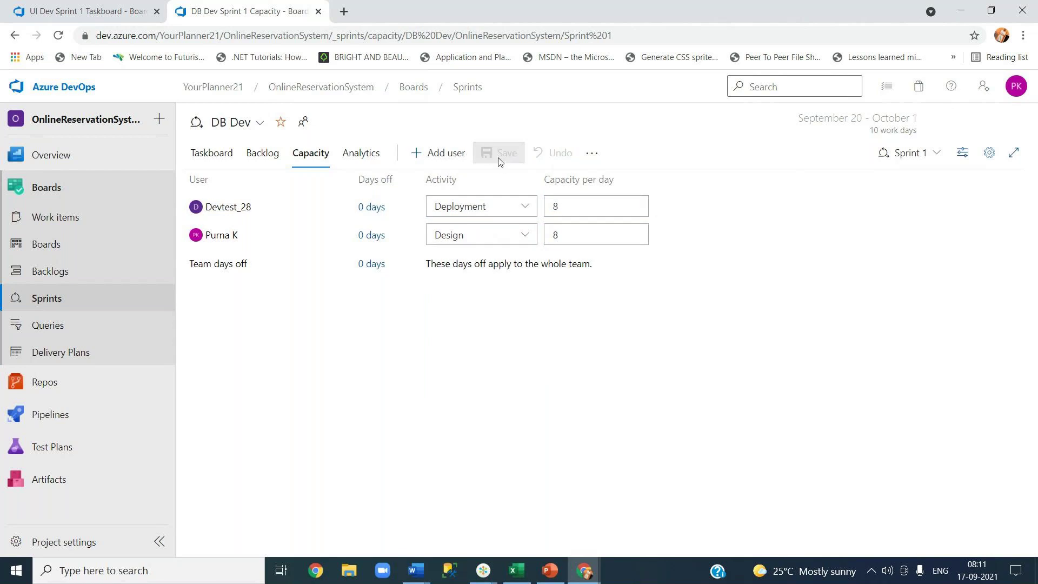
# Add the team member with the Outlook address to DB Dev's capacity, with the Design activity at 4 per day.
pyautogui.click(446, 153)
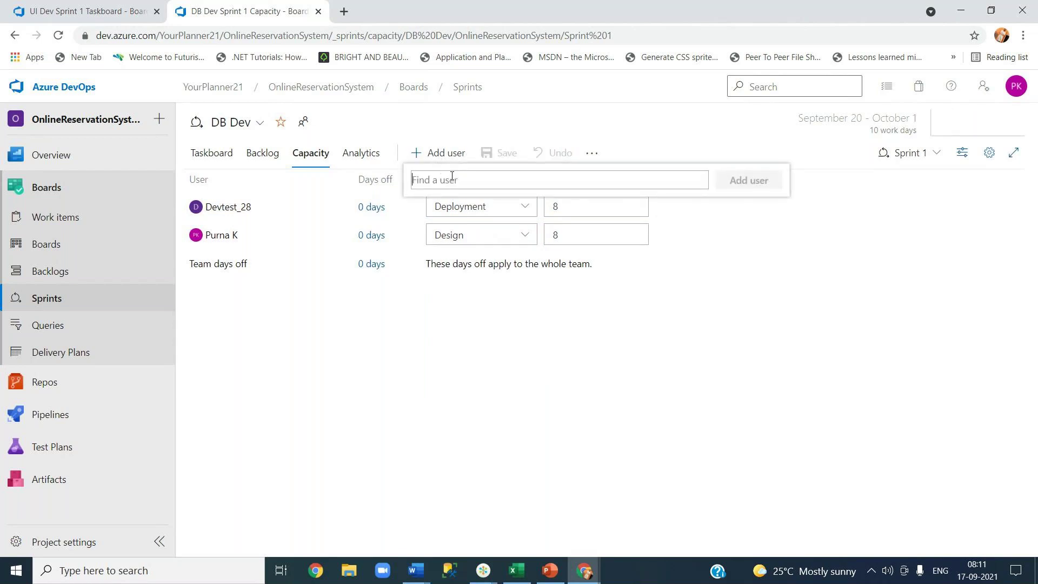
pyautogui.write('nr')
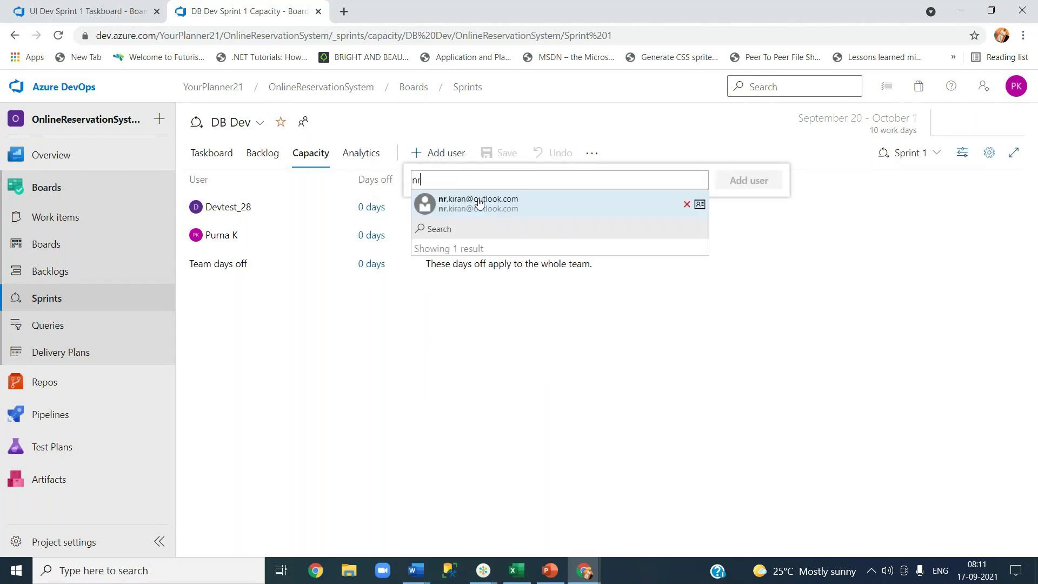
pyautogui.click(479, 202)
pyautogui.click(748, 180)
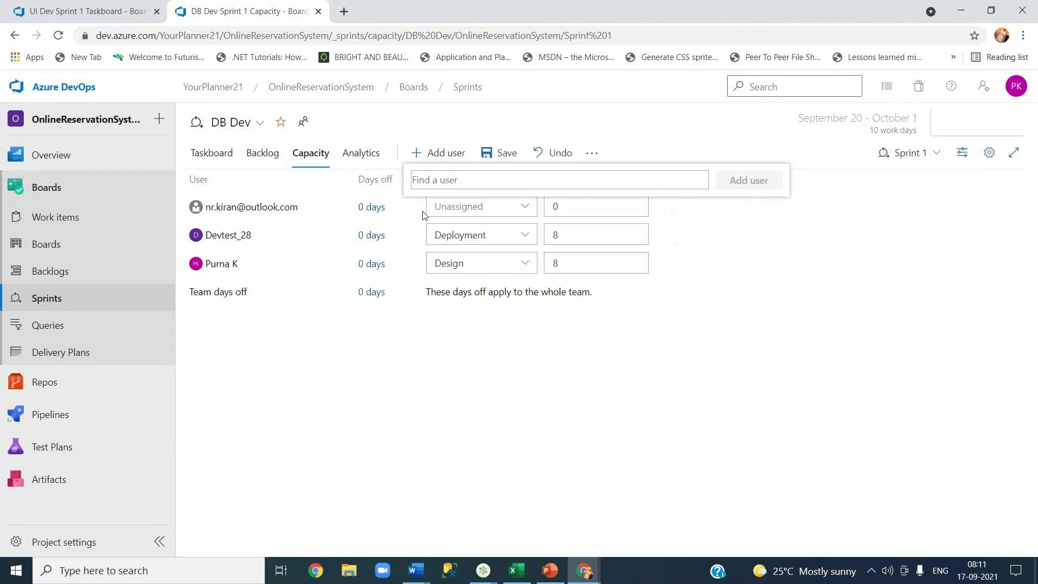
pyautogui.click(505, 208)
pyautogui.click(505, 209)
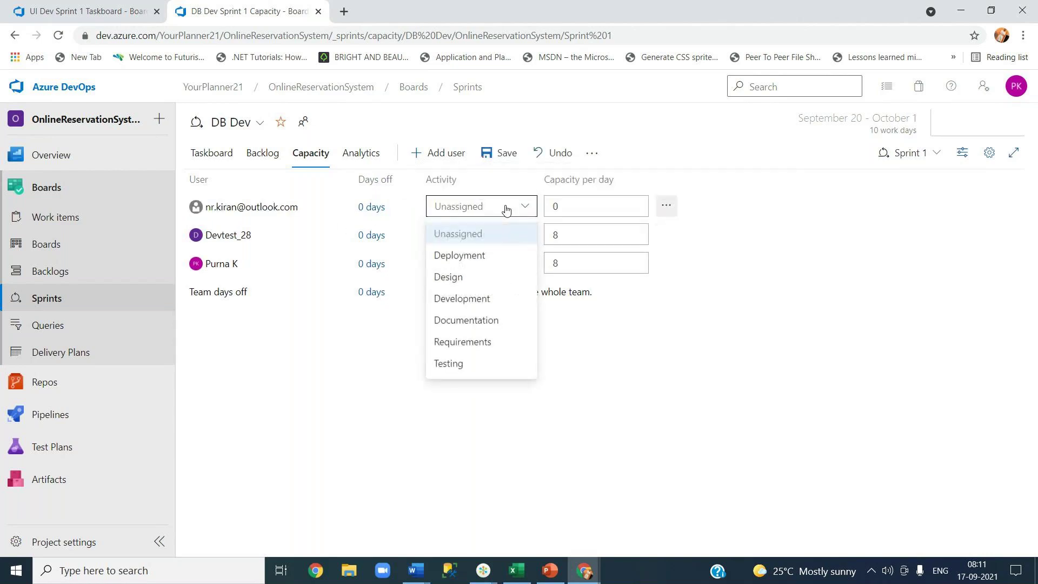
pyautogui.click(459, 278)
pyautogui.click(588, 216)
pyautogui.write('4')
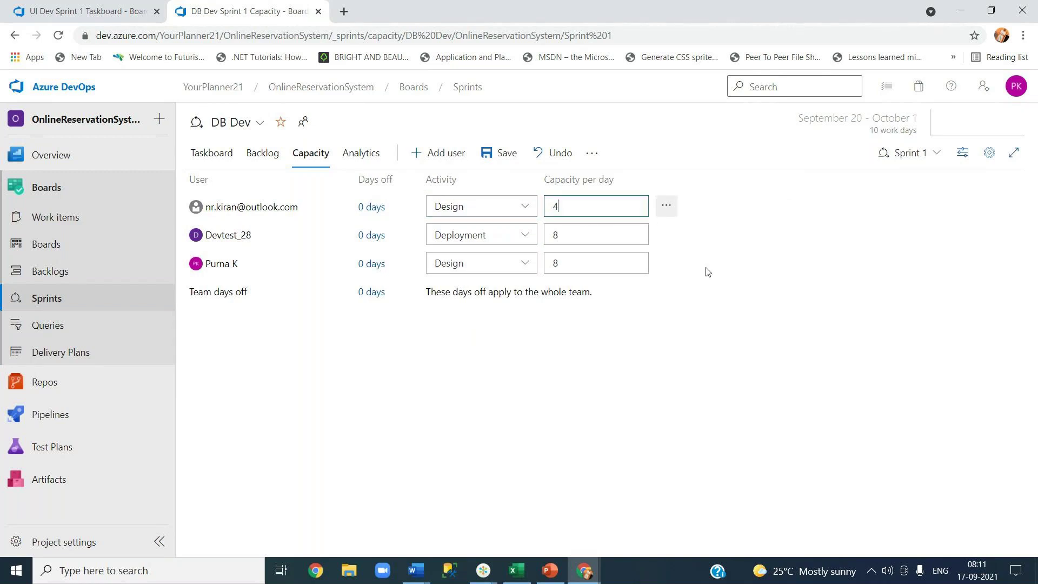
# Give the newly added Outlook member a second activity, Development, at 4 per day, and save the capacity plan.
pyautogui.click(668, 208)
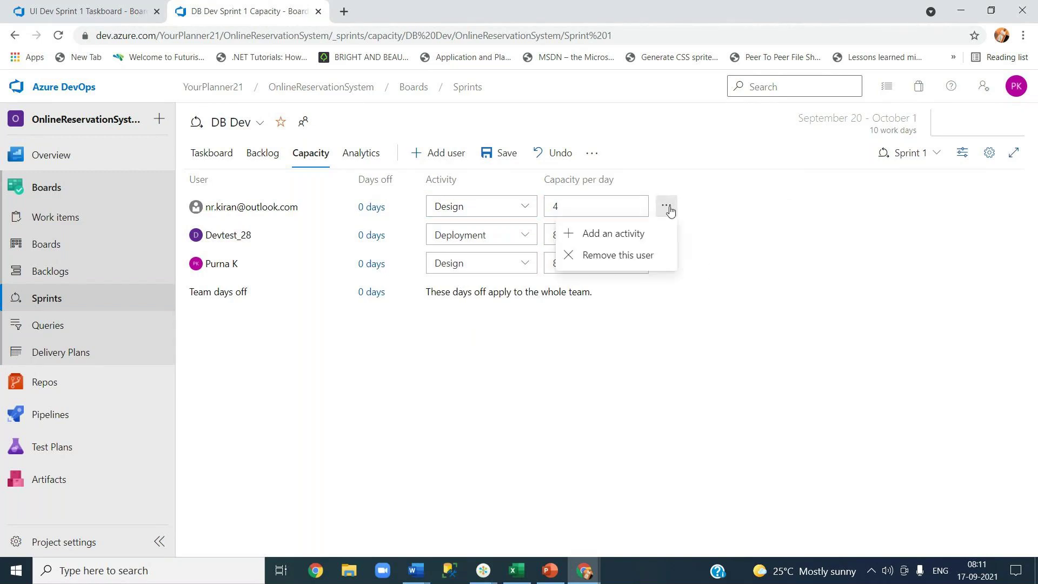
pyautogui.click(639, 234)
pyautogui.click(479, 234)
pyautogui.click(463, 323)
pyautogui.click(566, 232)
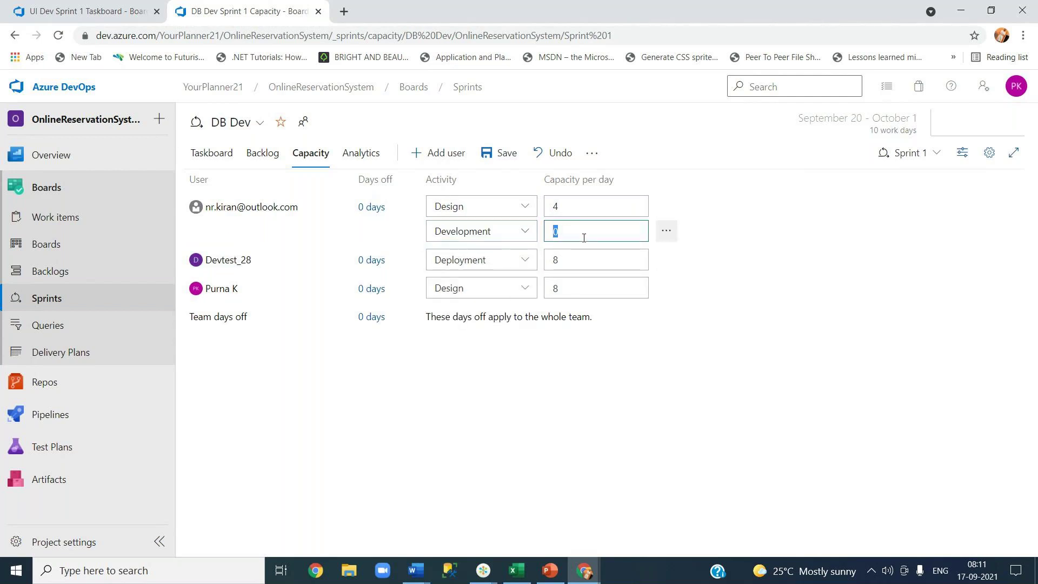
pyautogui.write('4')
pyautogui.click(498, 153)
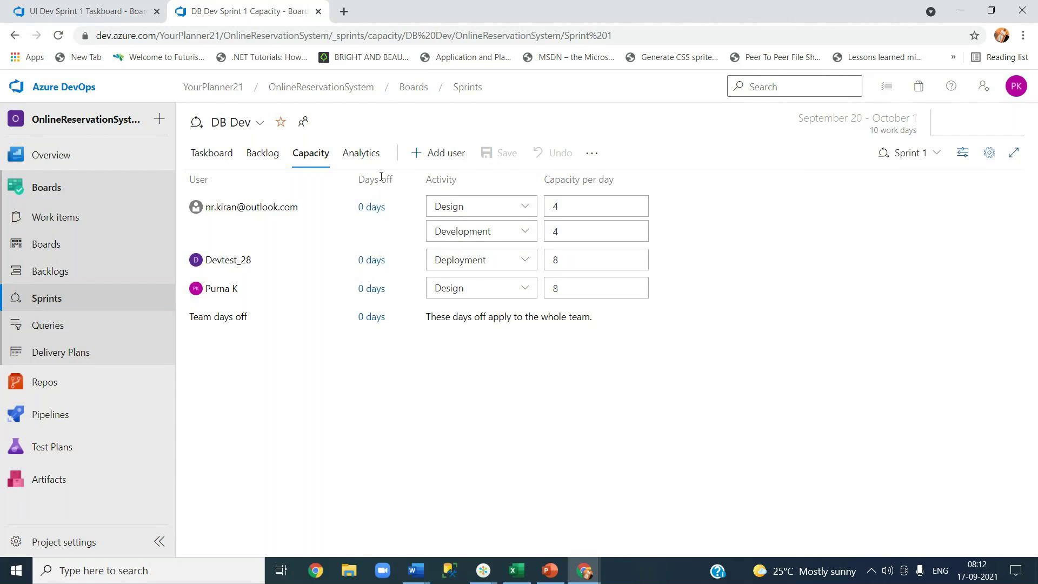
# Set Devtest_28's days off from 9/20/2021 to 10/1/2021 and save DB Dev's capacity plan.
pyautogui.click(368, 263)
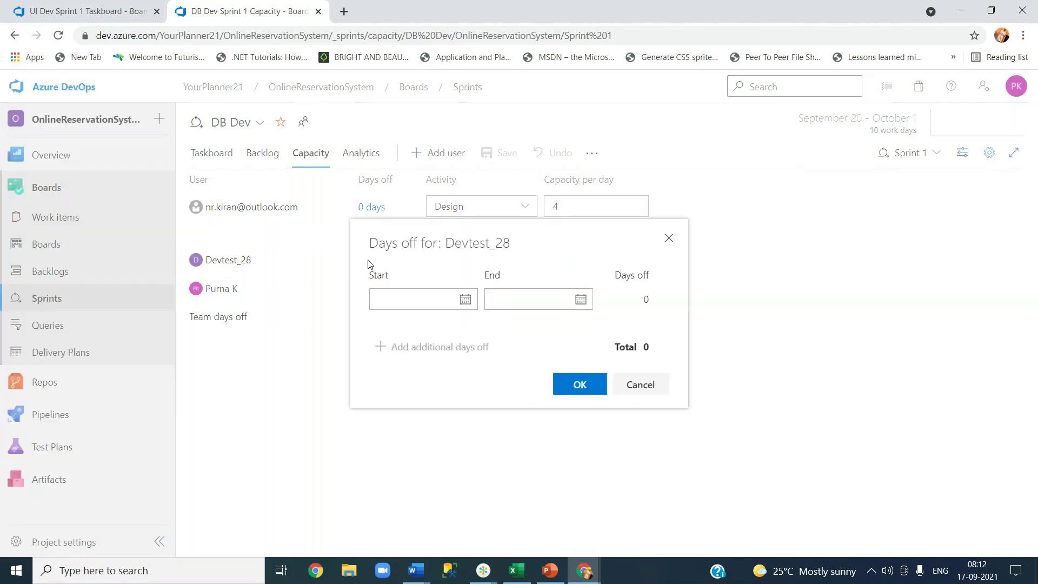
pyautogui.click(464, 300)
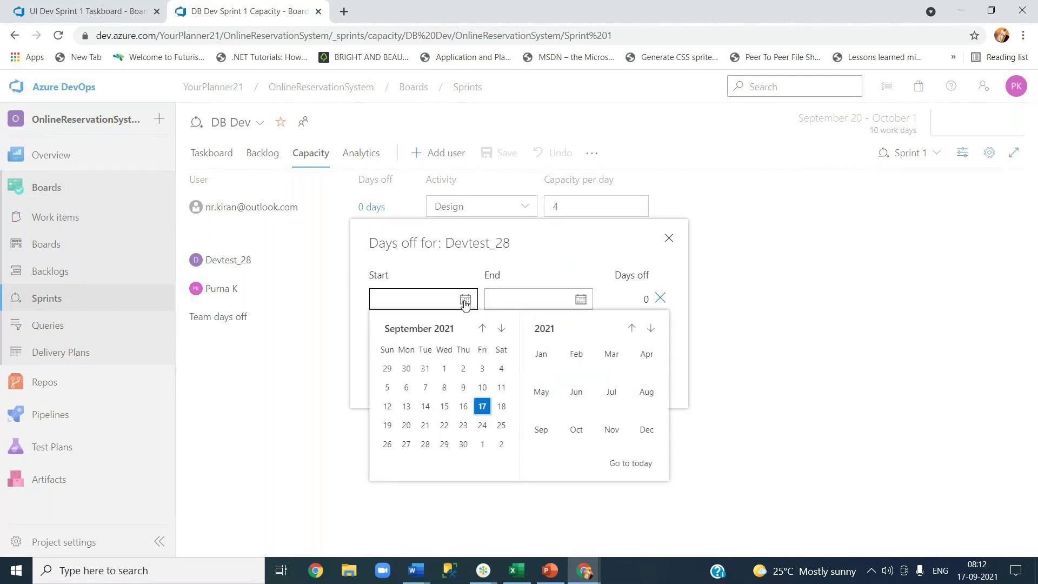
pyautogui.click(406, 417)
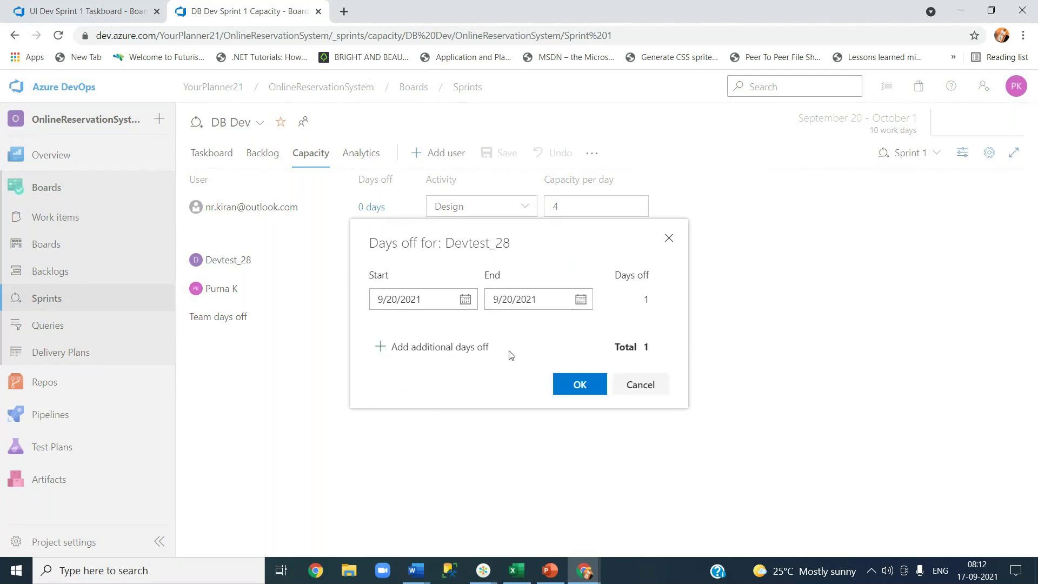
pyautogui.click(580, 301)
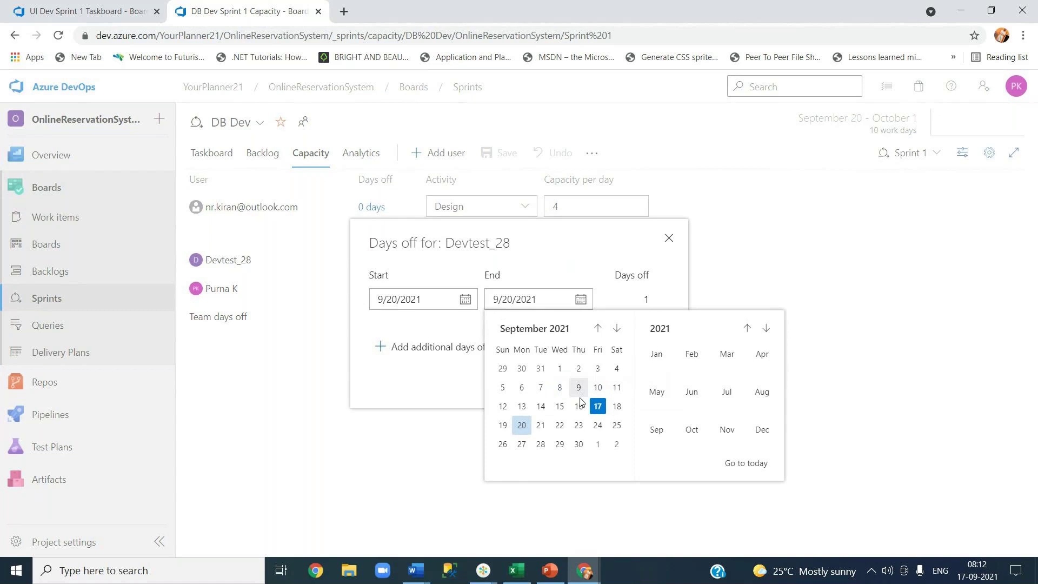
pyautogui.click(597, 444)
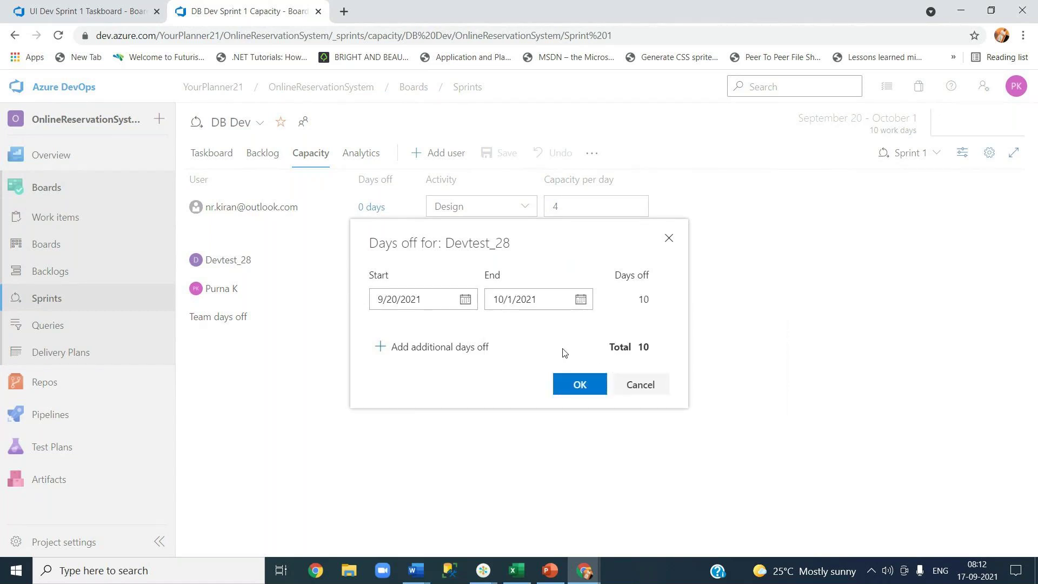
pyautogui.click(587, 390)
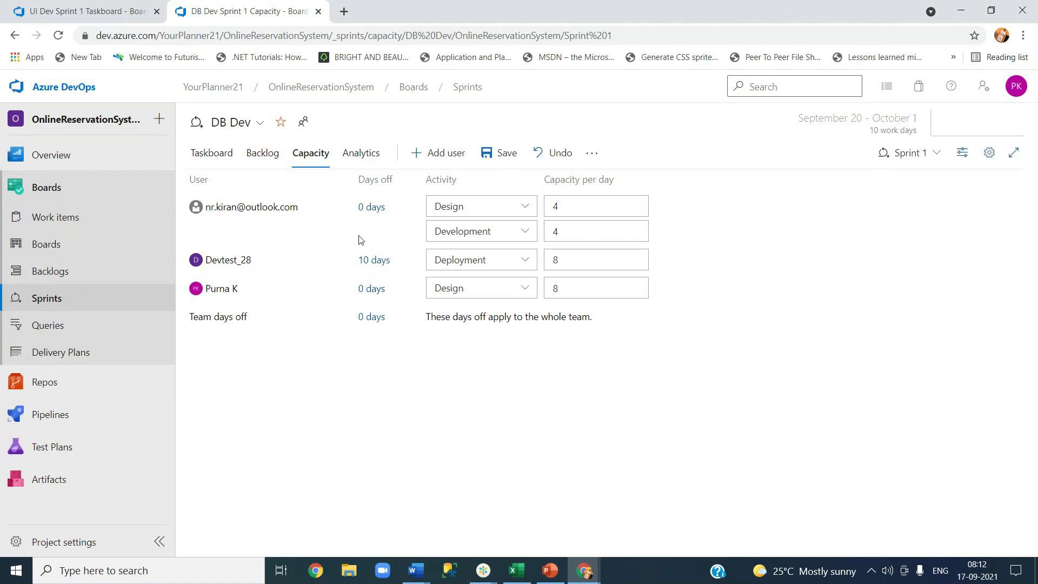
pyautogui.click(511, 146)
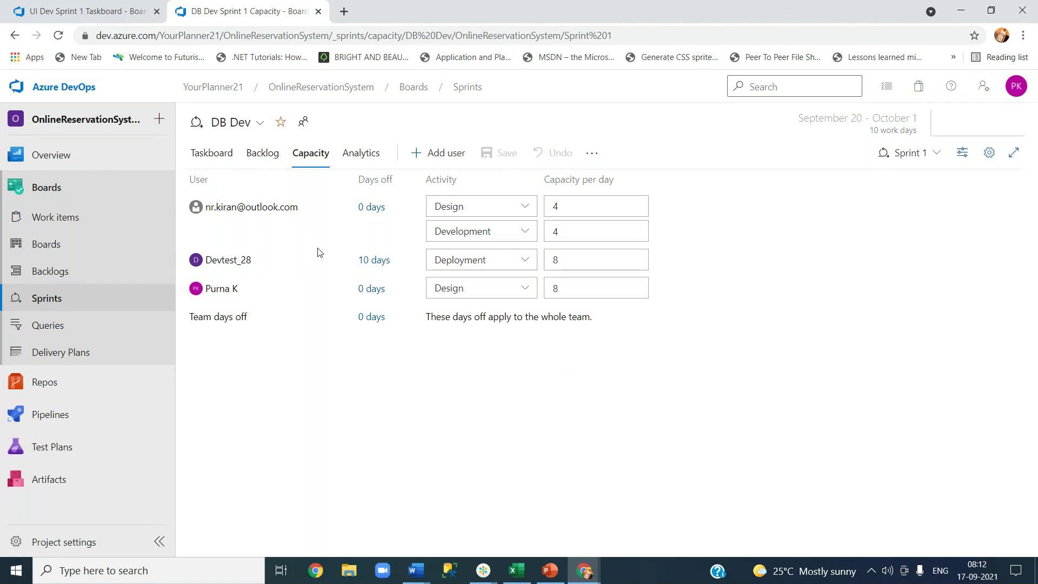
# Review DB Dev's Sprint 1 work details on the taskboard, comparing assigned hours with capacity for the team, each activity and each member.
pyautogui.click(212, 155)
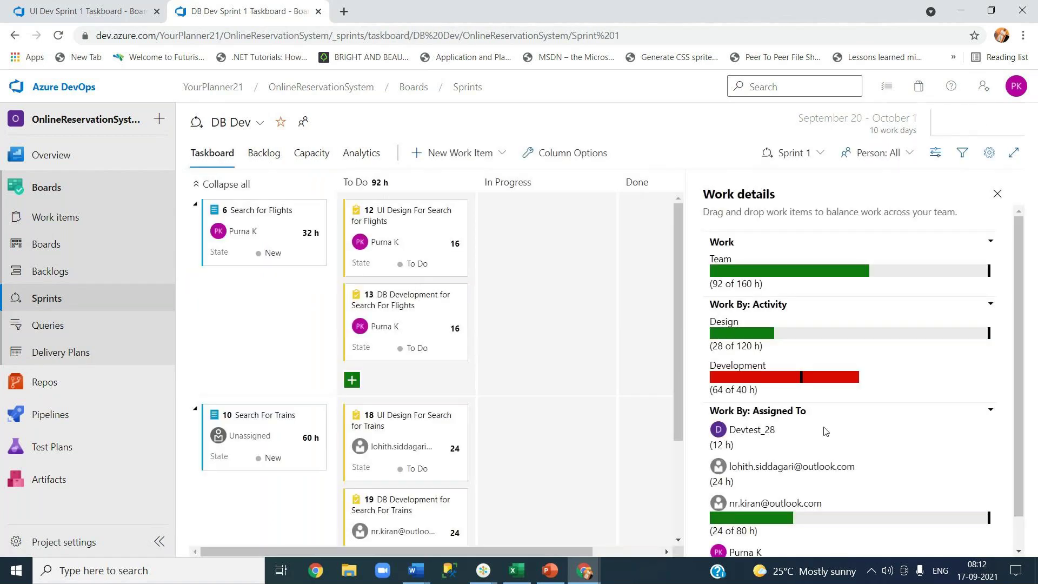
pyautogui.click(792, 463)
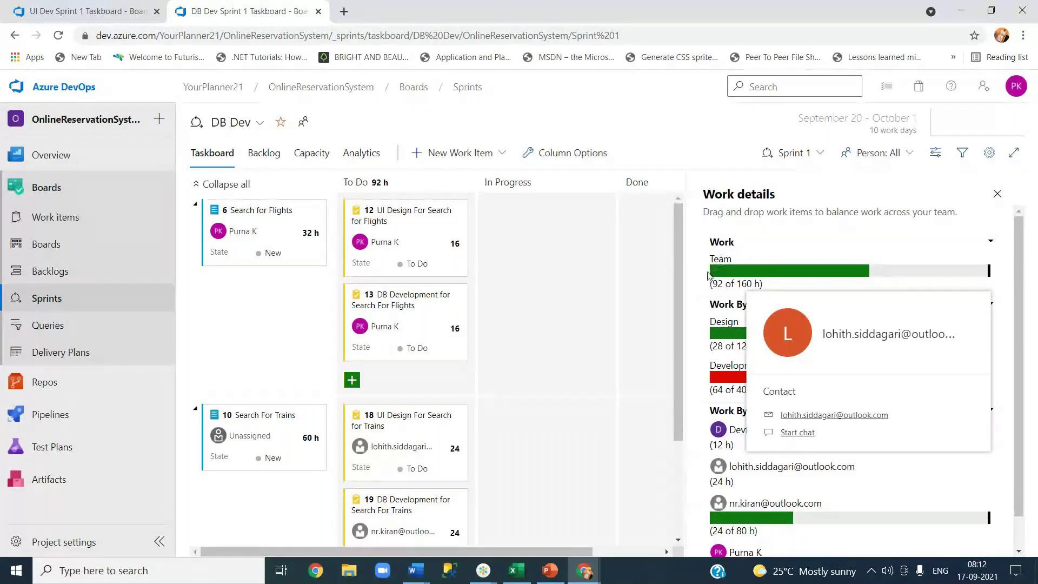
pyautogui.click(734, 285)
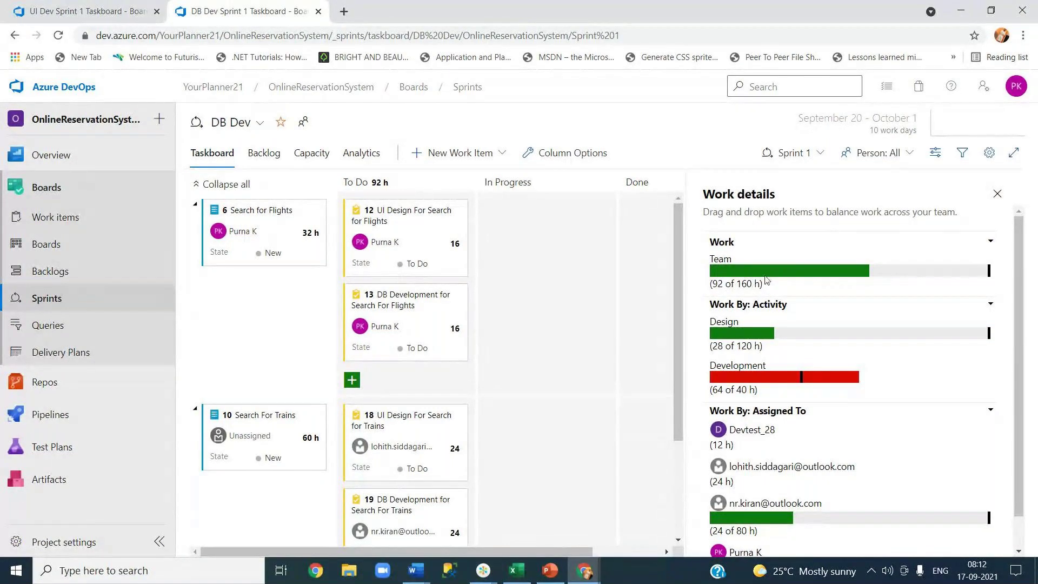
pyautogui.doubleClick(714, 284)
pyautogui.click(740, 341)
pyautogui.scroll(-1, 733, 385)
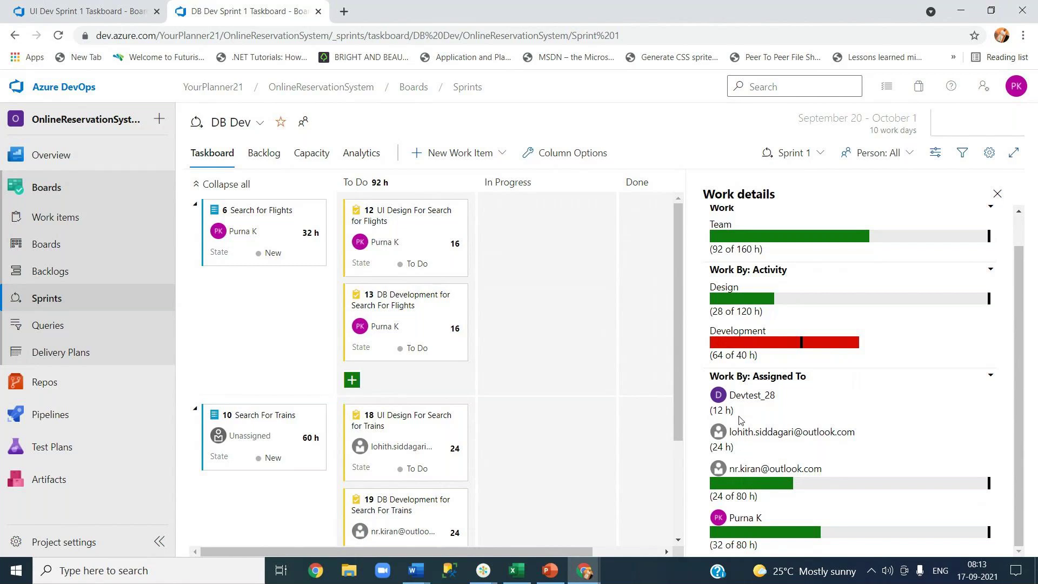
pyautogui.click(735, 399)
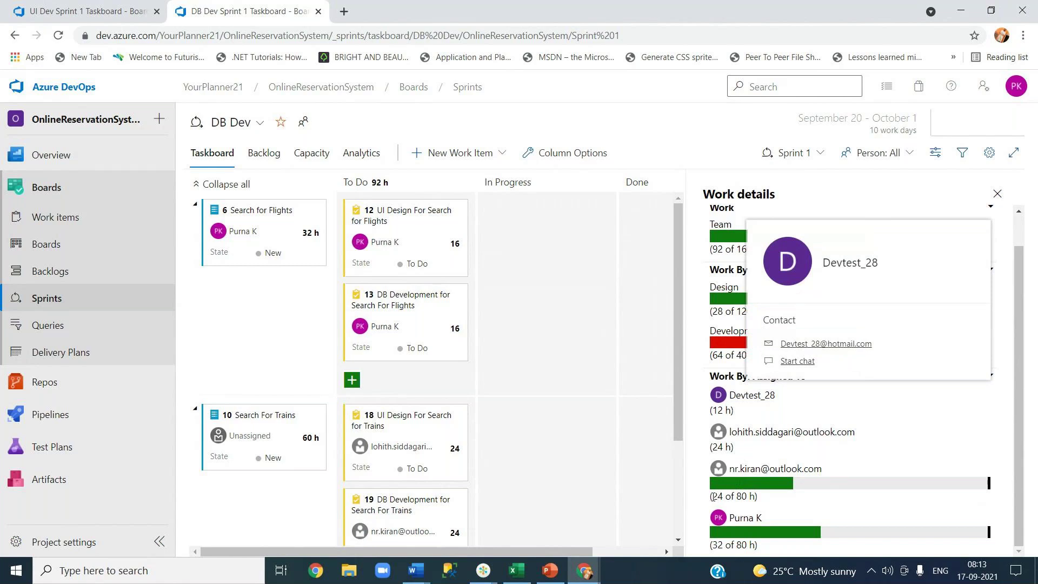
pyautogui.click(736, 497)
pyautogui.doubleClick(737, 497)
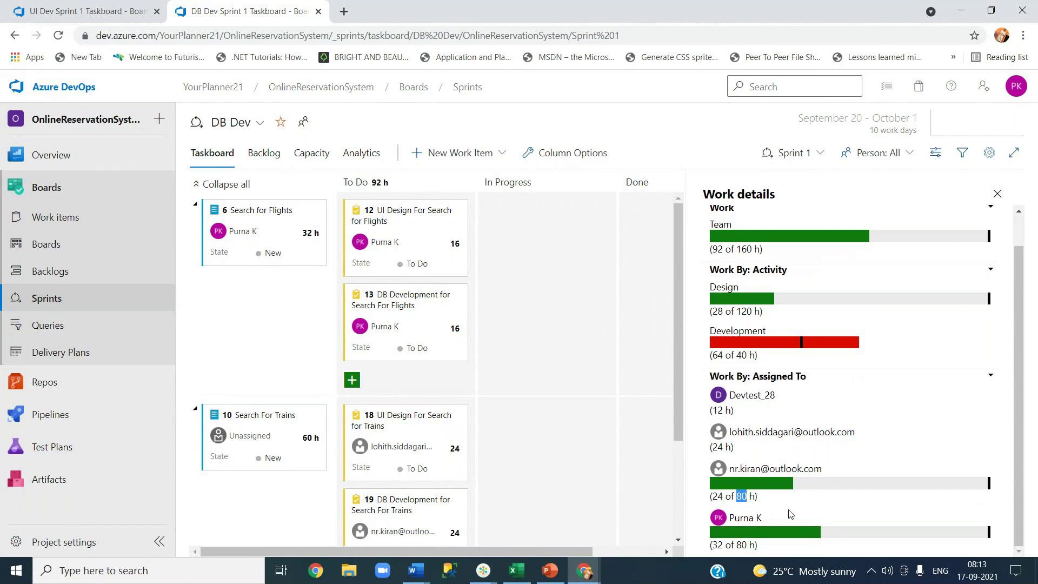
pyautogui.doubleClick(717, 496)
pyautogui.doubleClick(743, 545)
pyautogui.moveTo(745, 545); pyautogui.dragTo(748, 545)
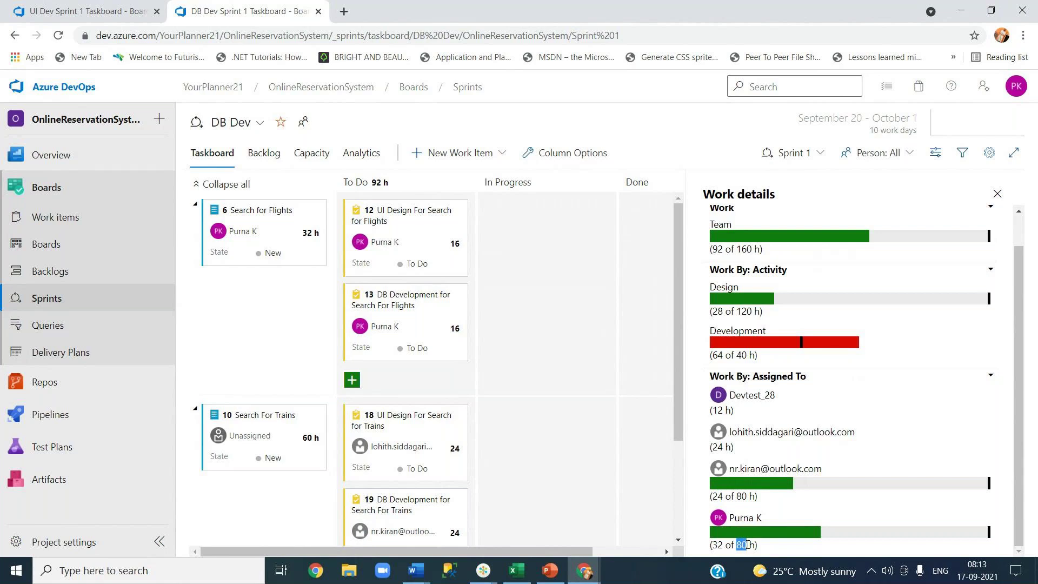
pyautogui.doubleClick(717, 545)
# Reassign task 20, API Development for Search For Trains, to the owner of Search for Flights, save it, and reload the taskboard.
pyautogui.scroll(-3, 560, 411)
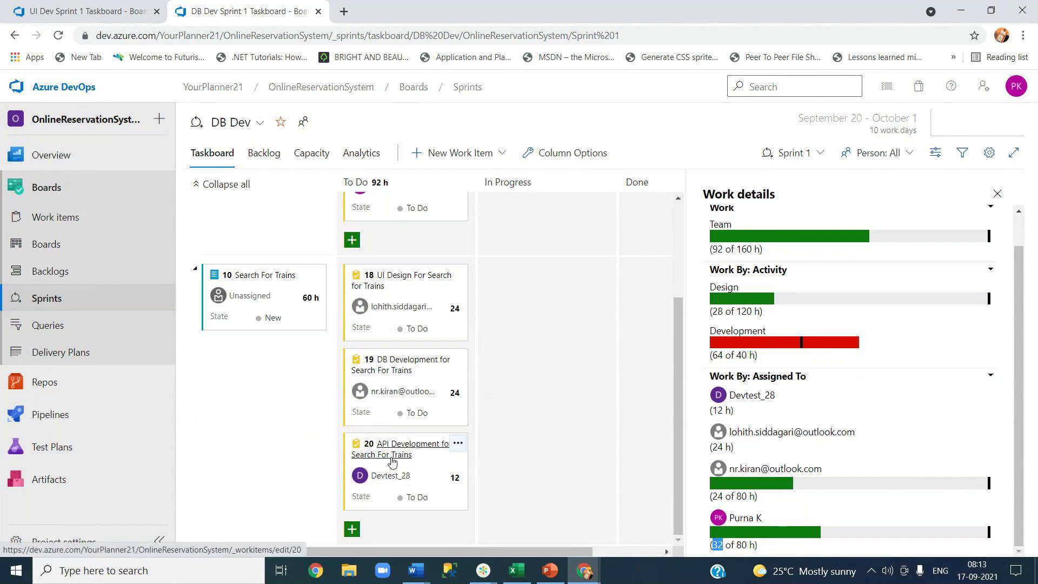
pyautogui.click(391, 457)
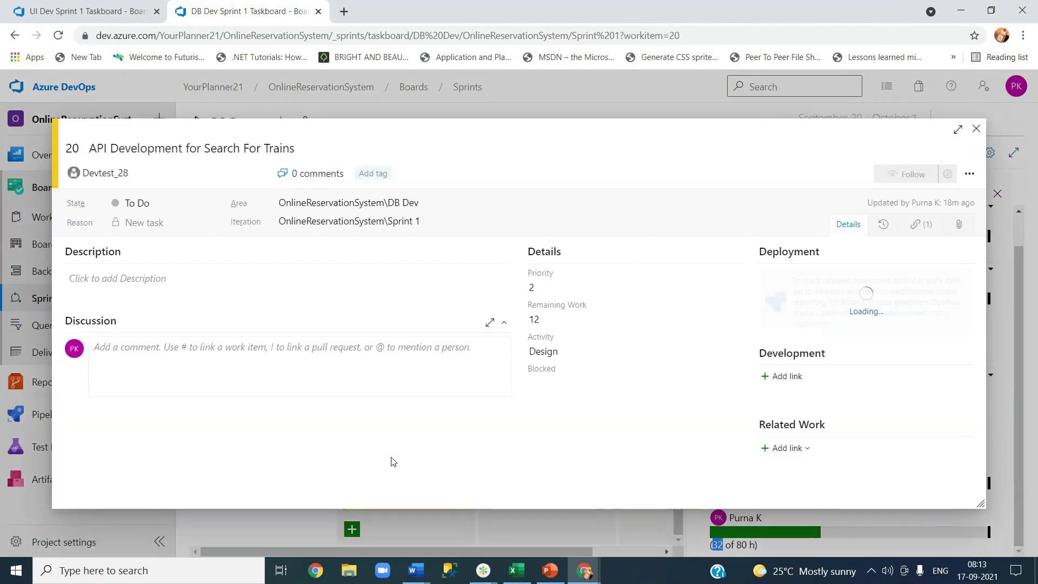
pyautogui.click(217, 173)
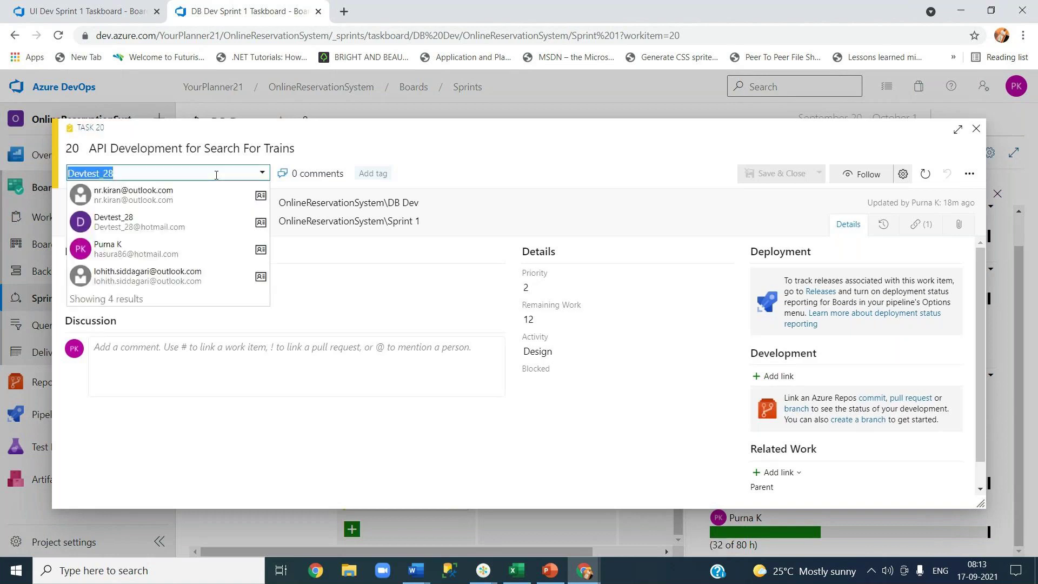
pyautogui.click(184, 249)
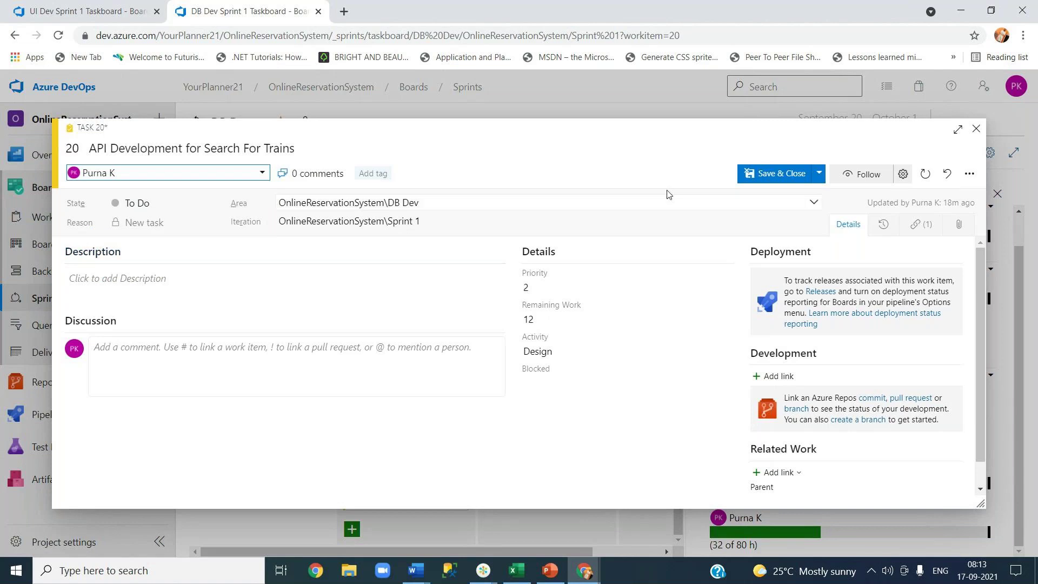
pyautogui.click(773, 174)
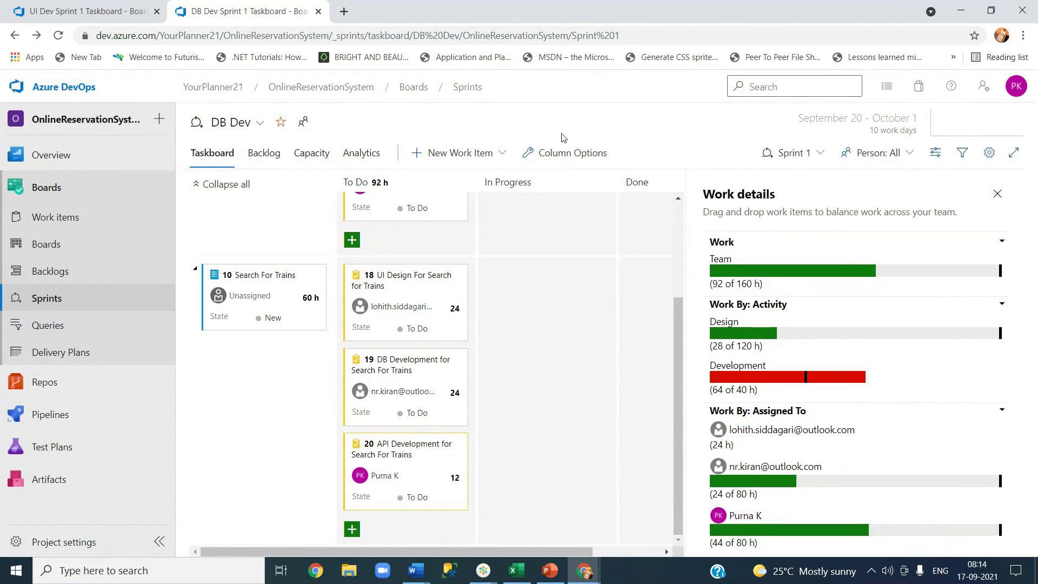
pyautogui.click(63, 39)
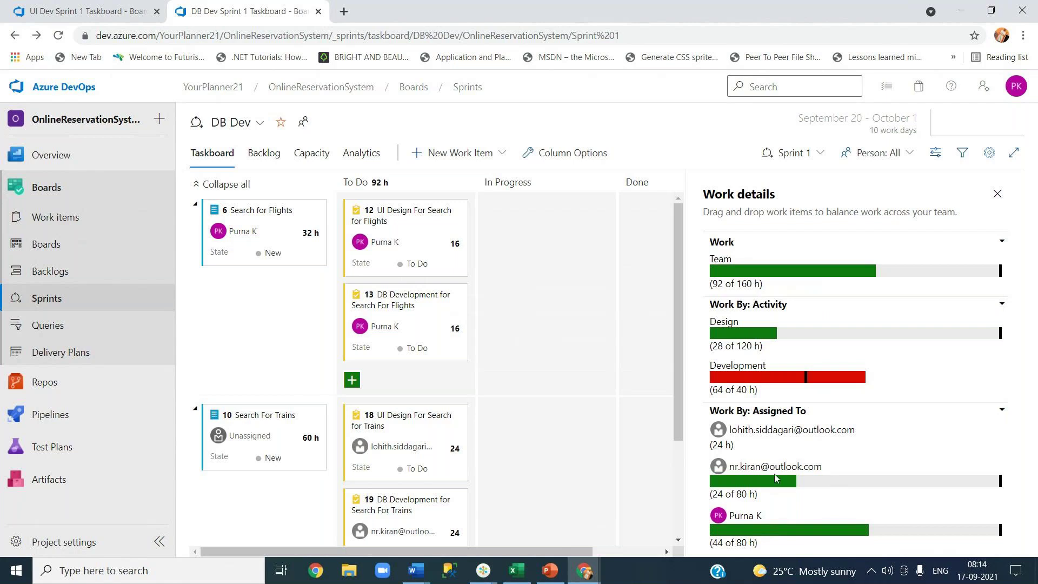
# Add the assignee of task 18, UI Design For Search for Trains, to DB Dev's Sprint 1 capacity plan.
pyautogui.moveTo(828, 476)
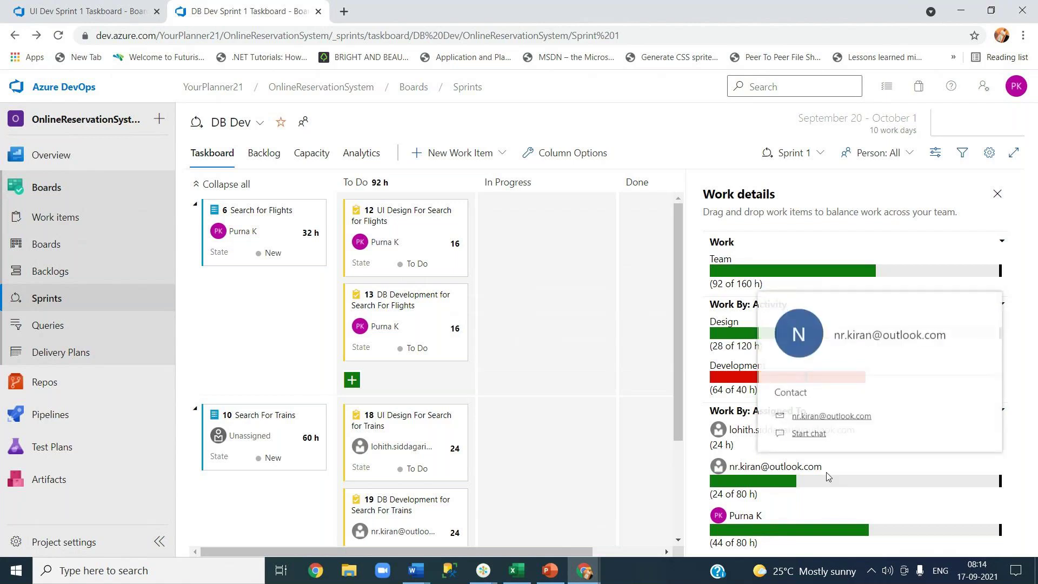
pyautogui.moveTo(732, 432)
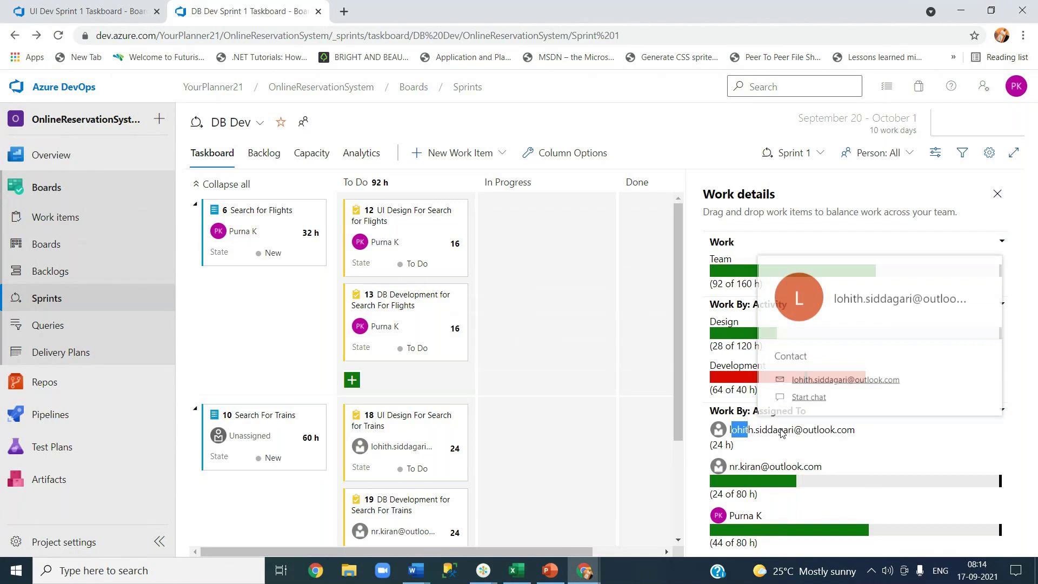
pyautogui.moveTo(731, 429); pyautogui.dragTo(847, 430)
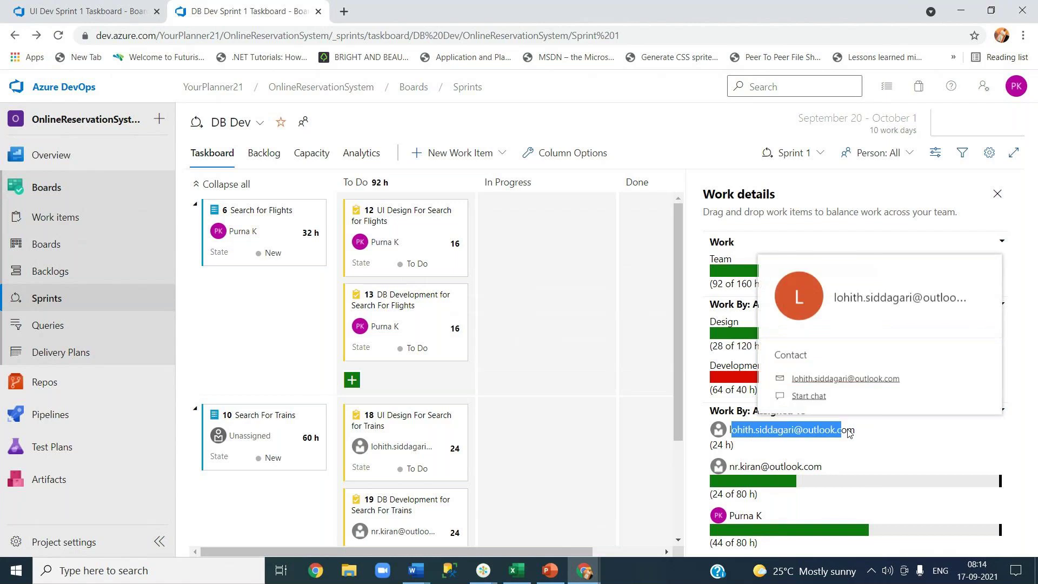
pyautogui.click(306, 158)
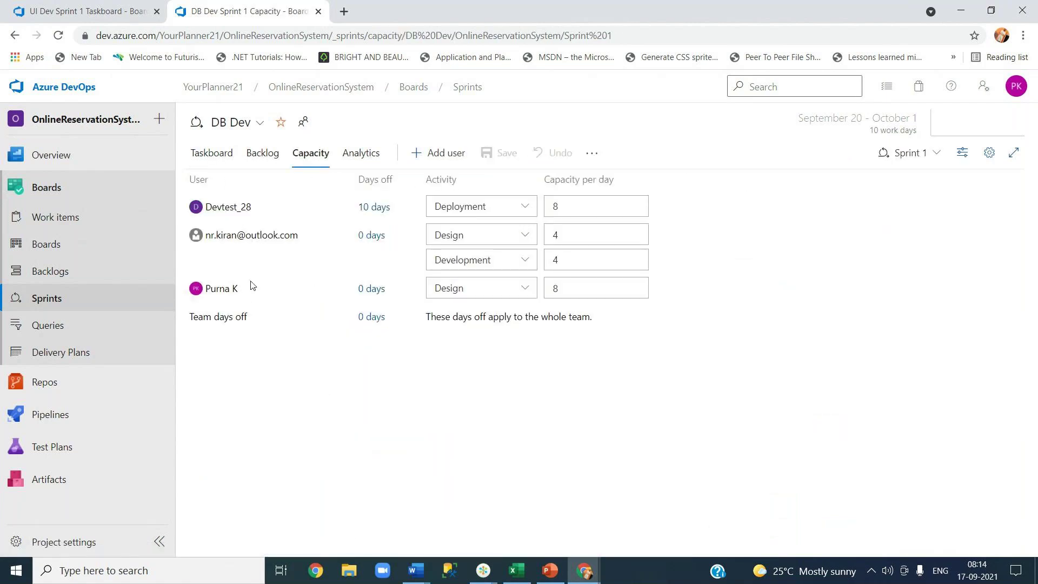
pyautogui.click(433, 158)
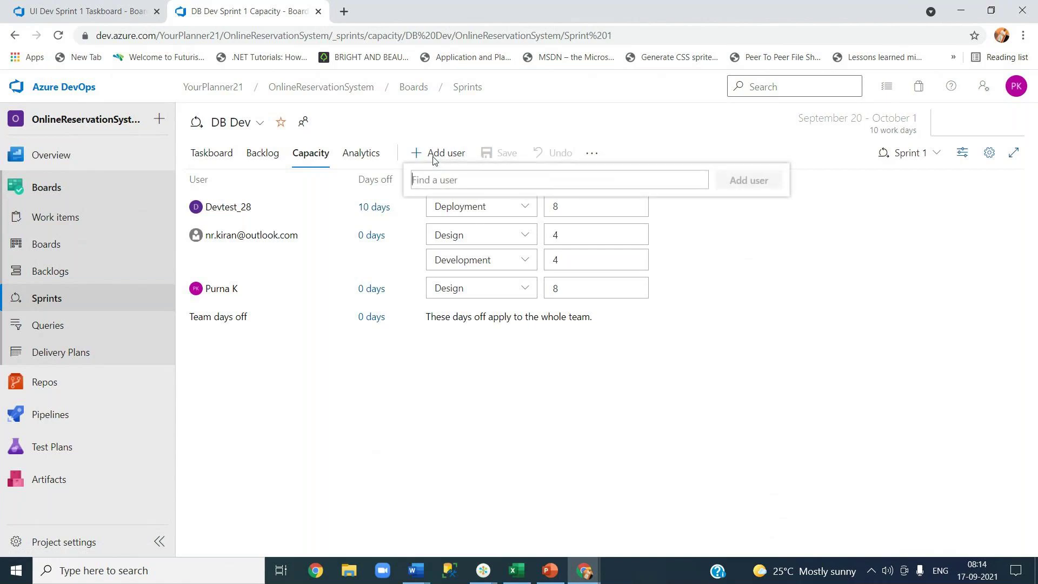
pyautogui.write('loh')
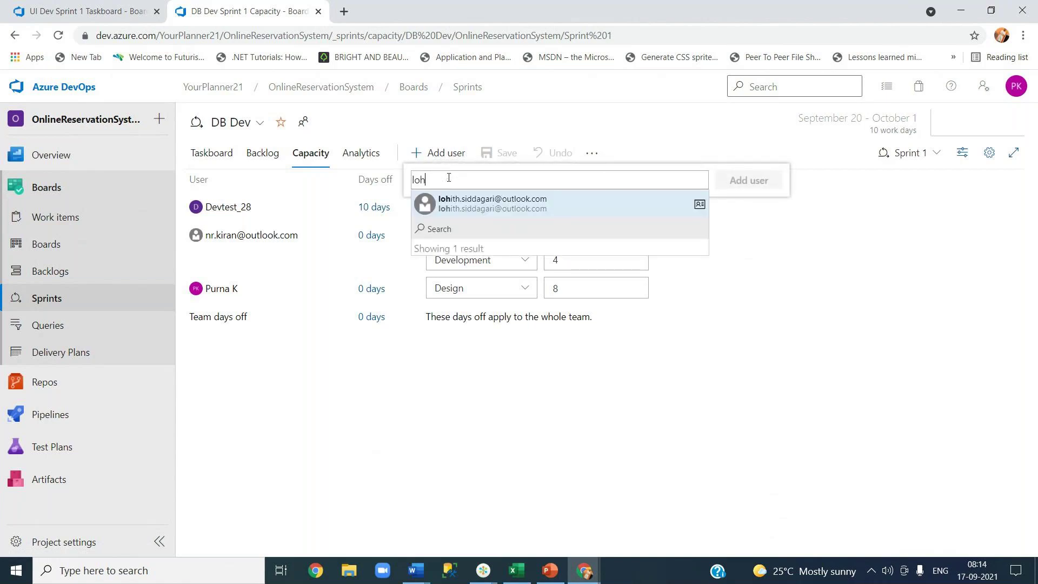
pyautogui.click(459, 205)
pyautogui.click(770, 187)
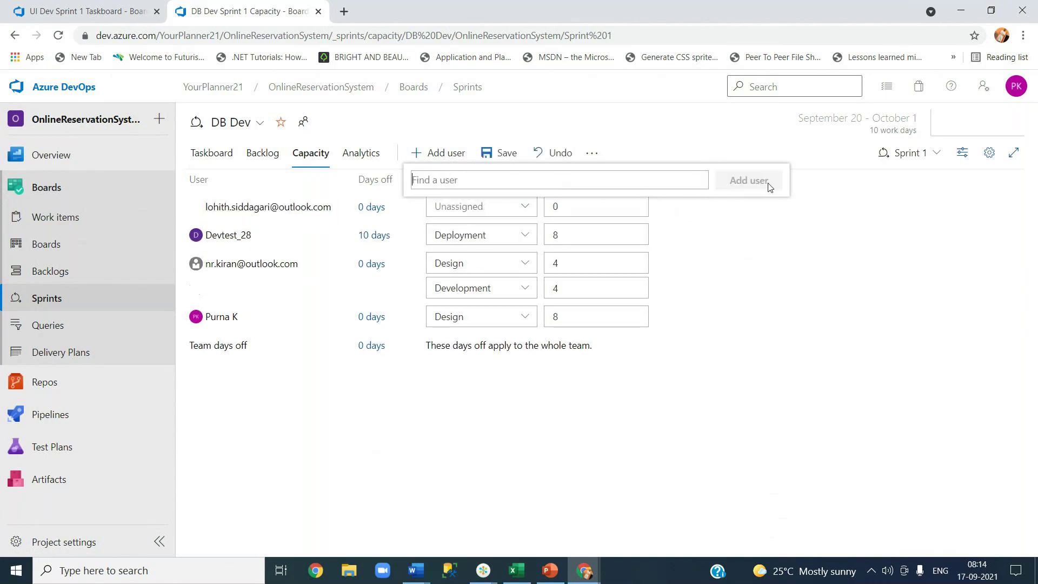
# Give the newly added member the Development activity at 8 per day and save the capacity plan.
pyautogui.click(497, 207)
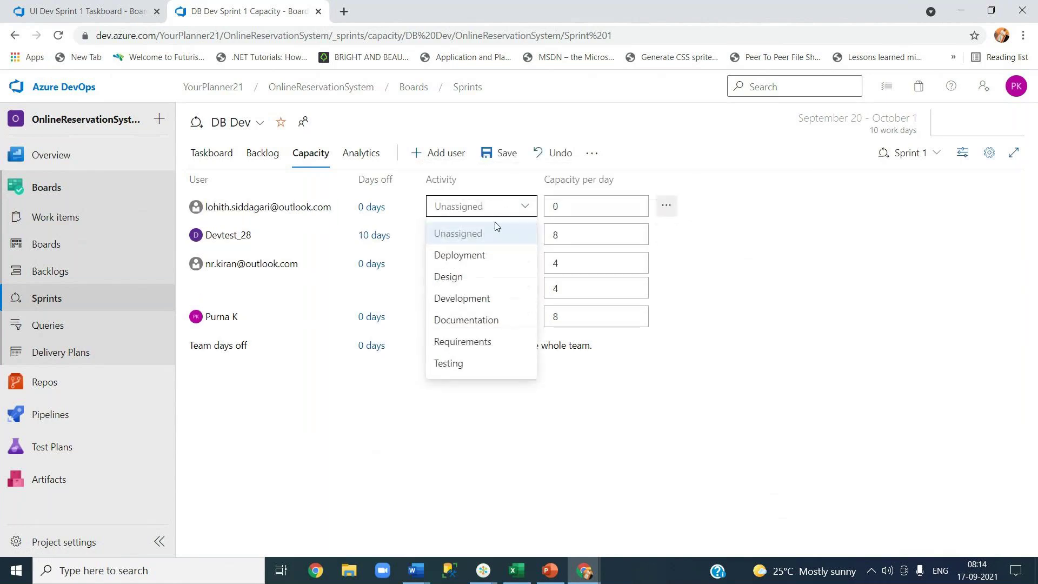
pyautogui.click(465, 298)
pyautogui.click(575, 206)
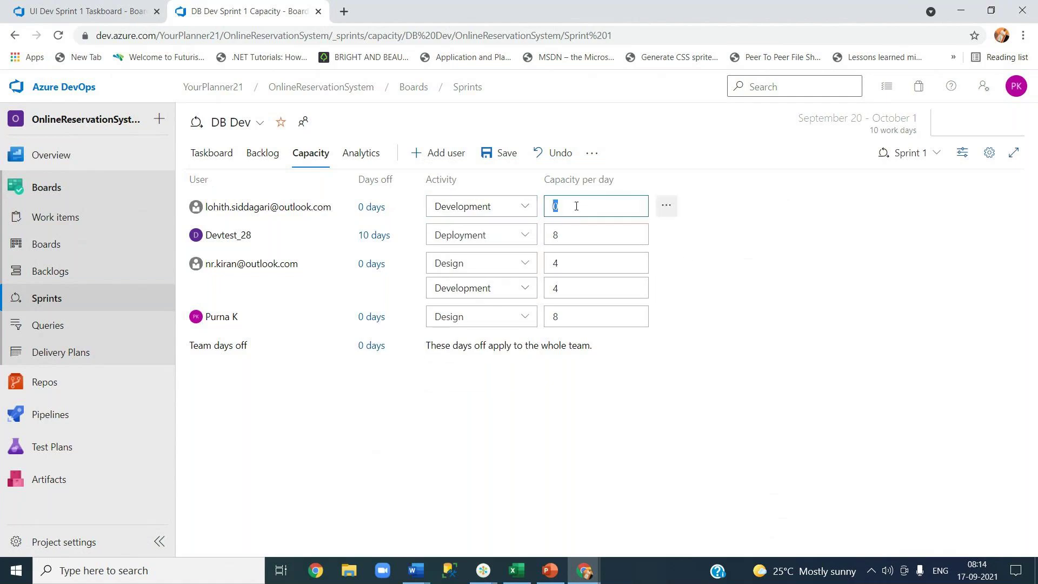
pyautogui.write('8')
pyautogui.click(490, 156)
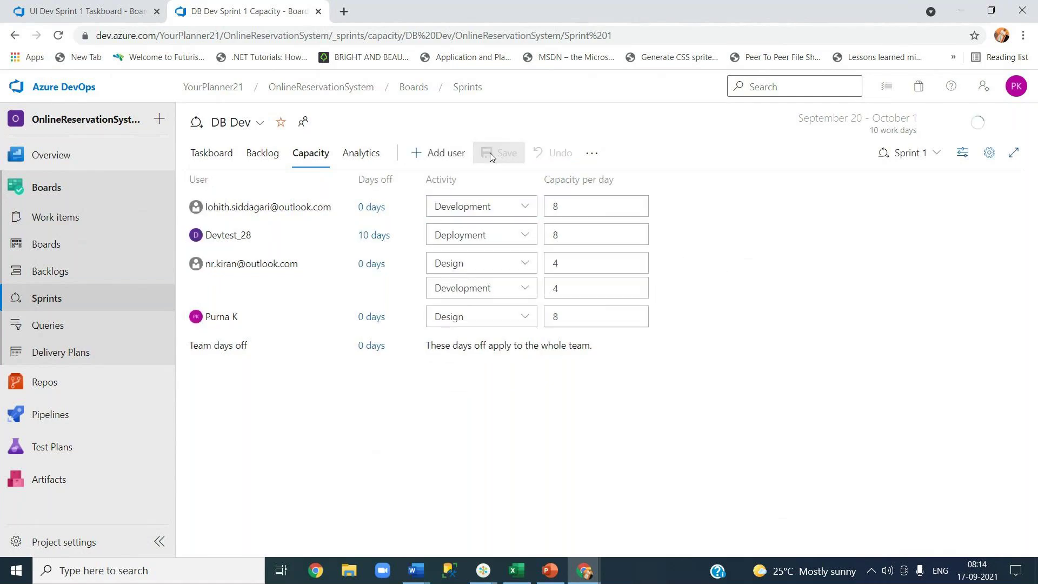
# Compare DB Dev's capacity plan with the taskboard's work details for the team, its activities and its assignees.
pyautogui.click(210, 152)
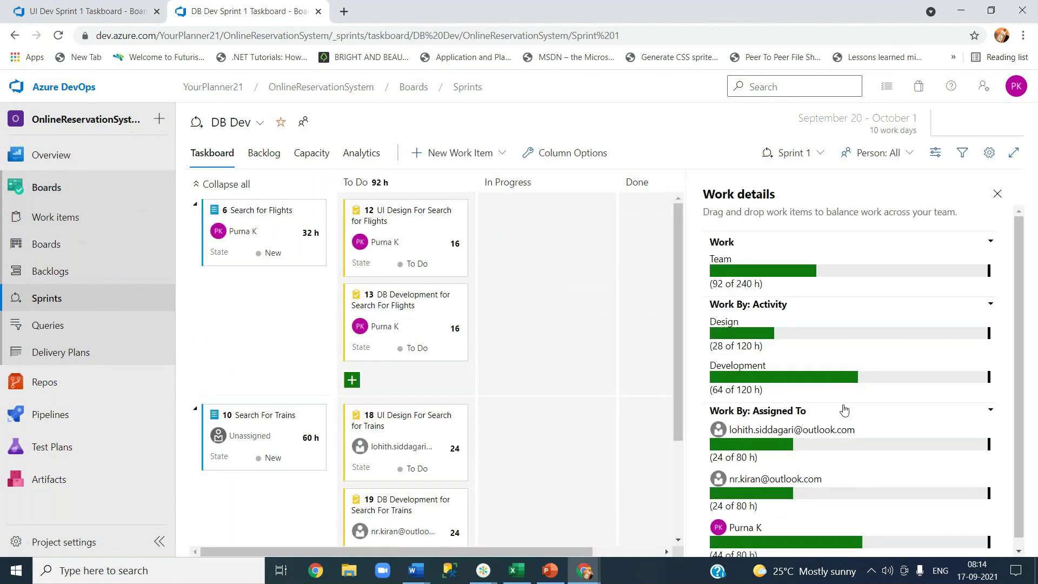
pyautogui.scroll(-1, 845, 410)
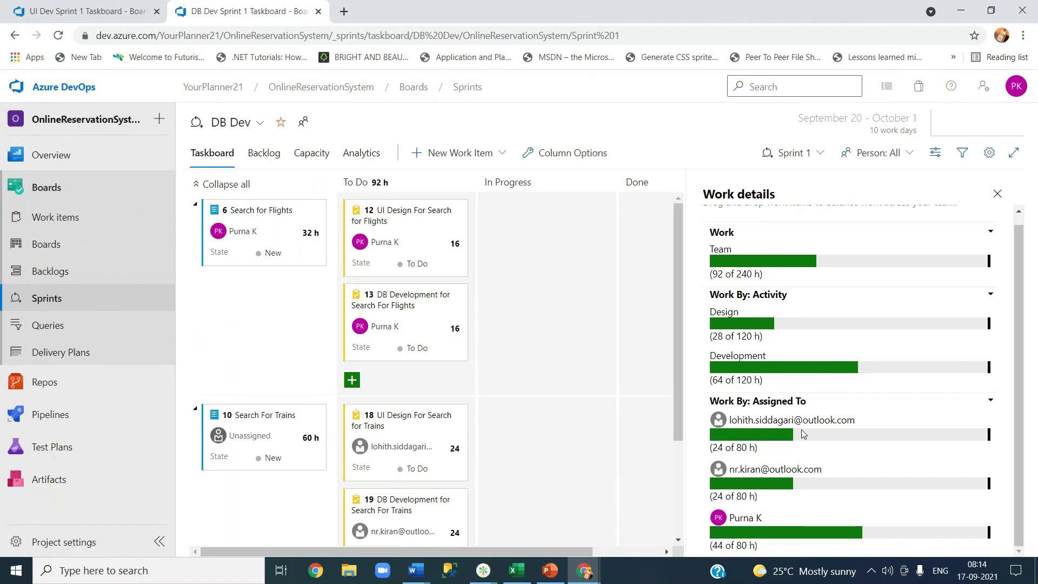
pyautogui.click(309, 154)
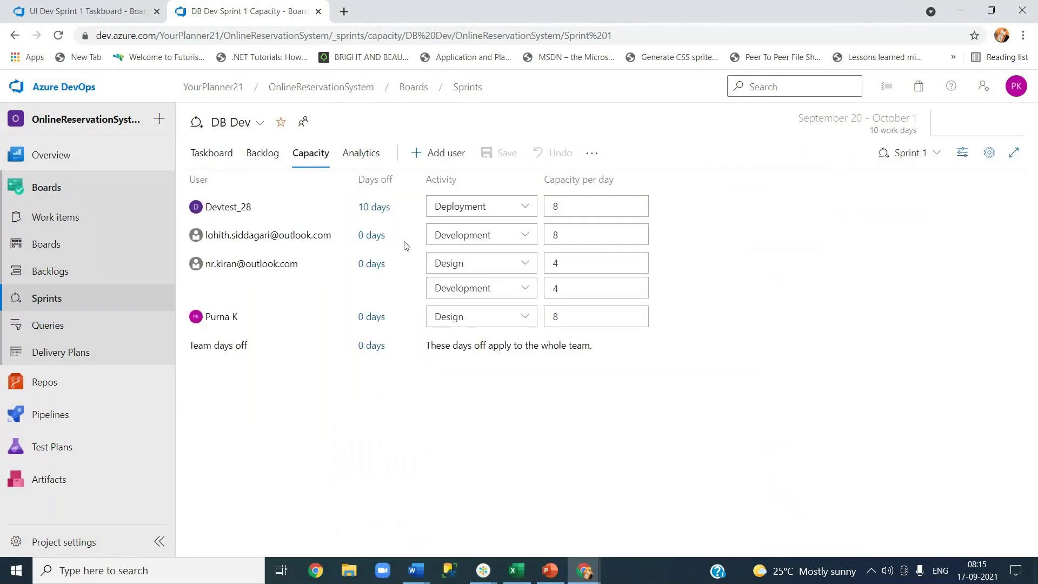
pyautogui.click(210, 156)
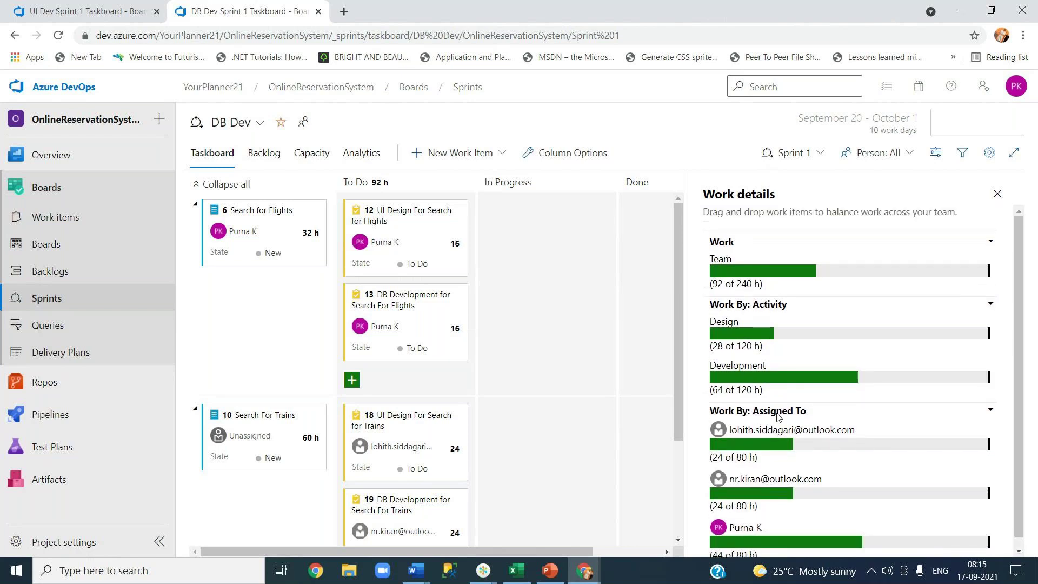
pyautogui.moveTo(777, 416)
pyautogui.scroll(-1, 749, 471)
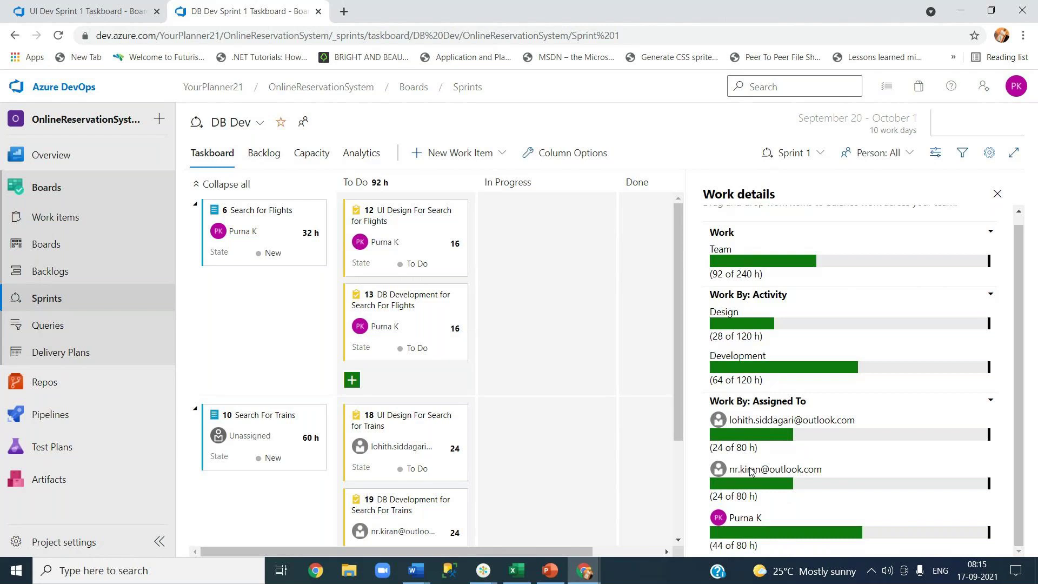
# Check each assignee's workload in DB Dev's Sprint 1 work details against the members' activities and daily capacities.
pyautogui.scroll(1, 750, 461)
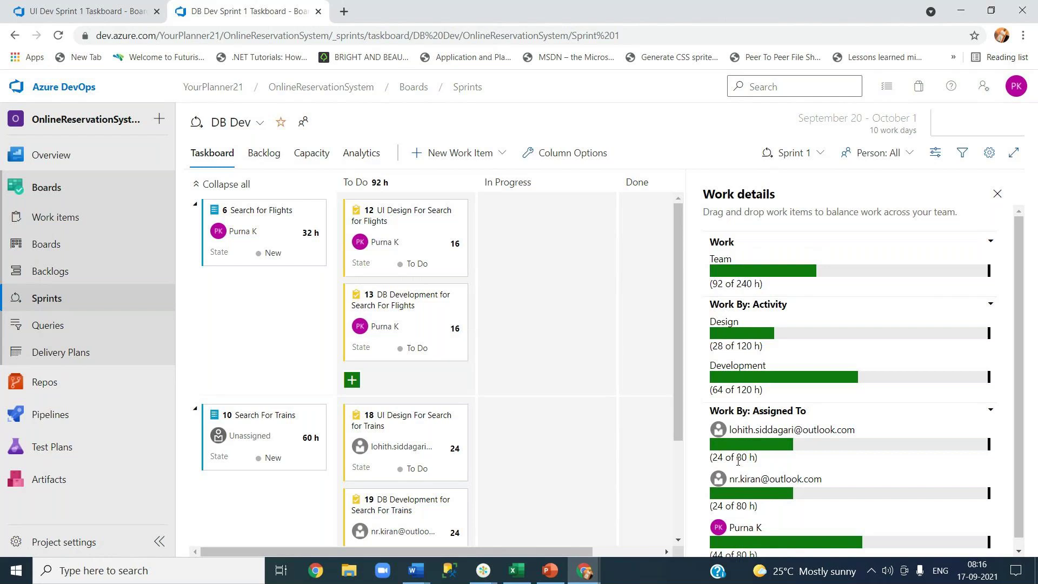
pyautogui.scroll(-1, 739, 460)
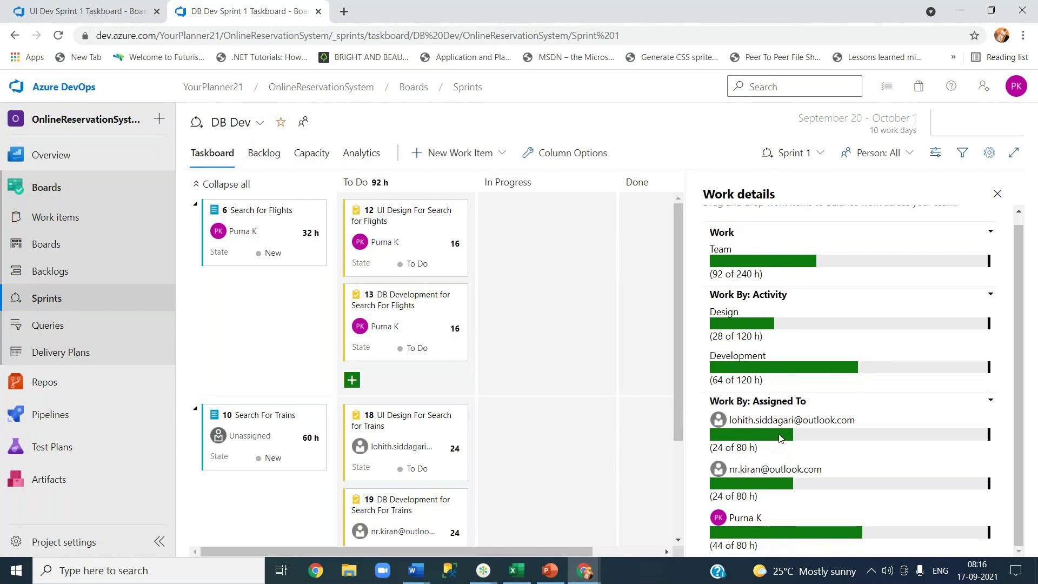
pyautogui.scroll(2, 779, 437)
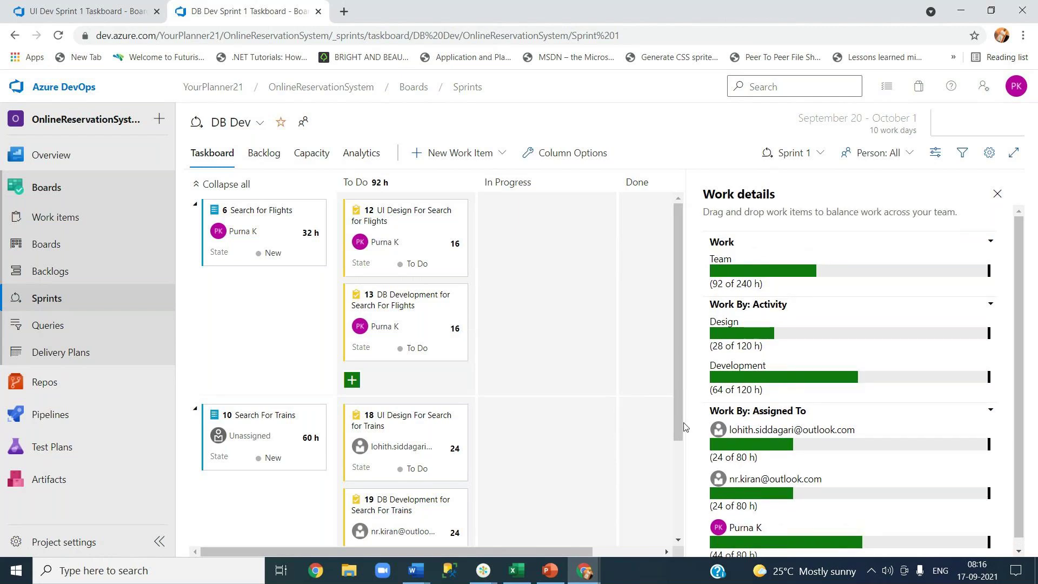
pyautogui.click(310, 155)
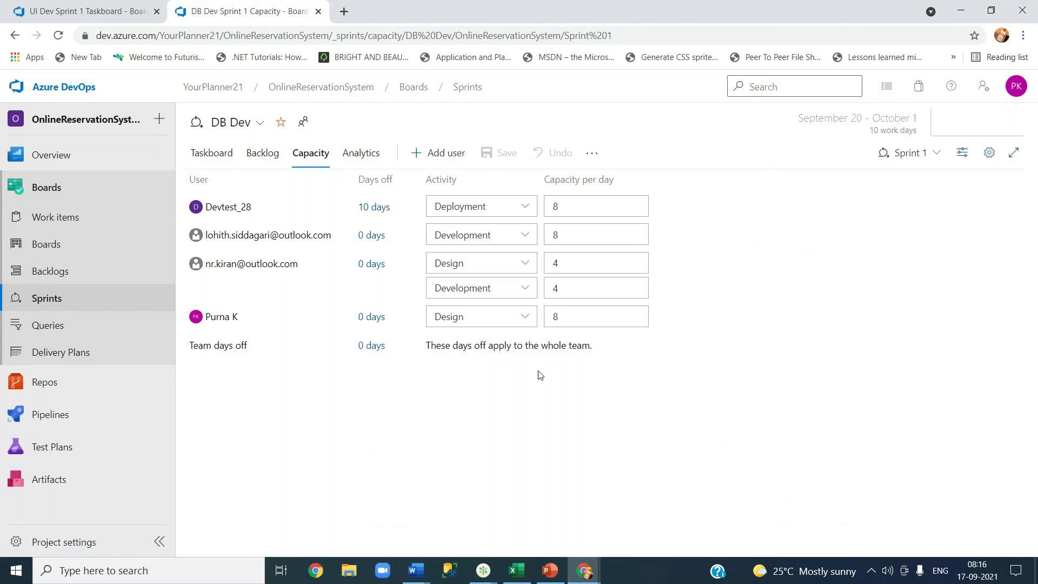
pyautogui.click(216, 156)
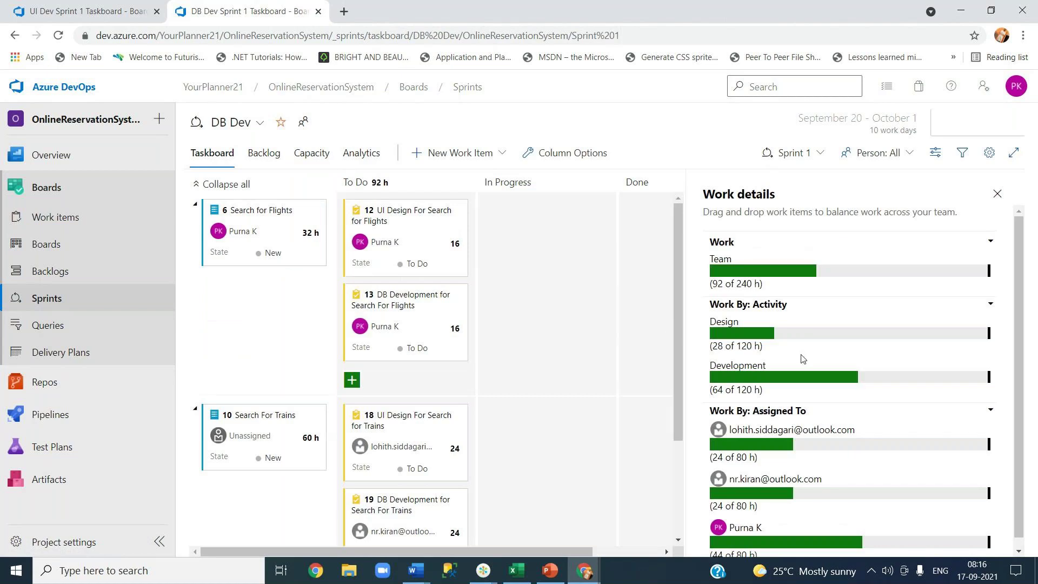
pyautogui.scroll(-1, 803, 358)
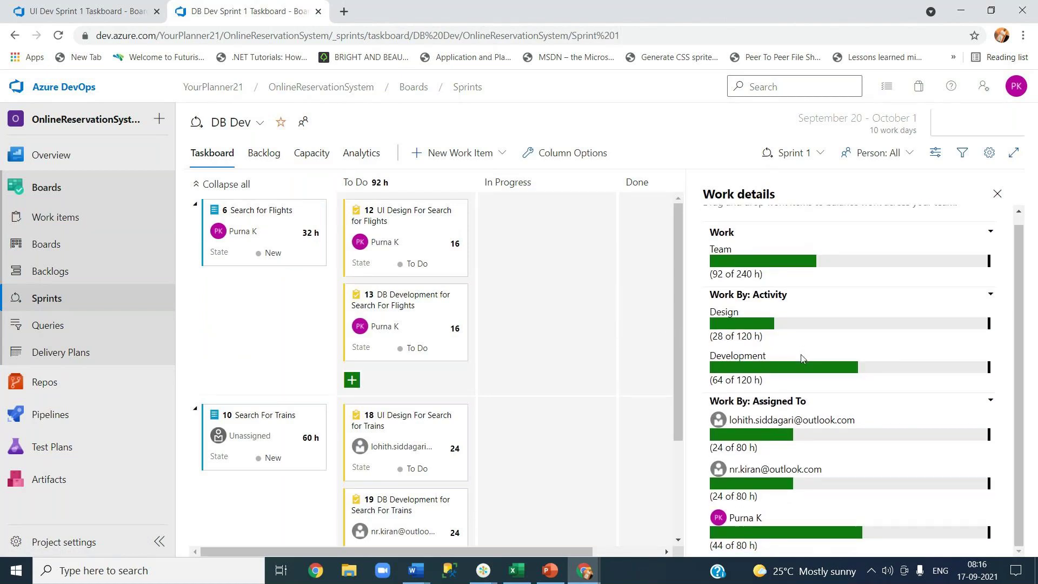
pyautogui.scroll(1, 803, 358)
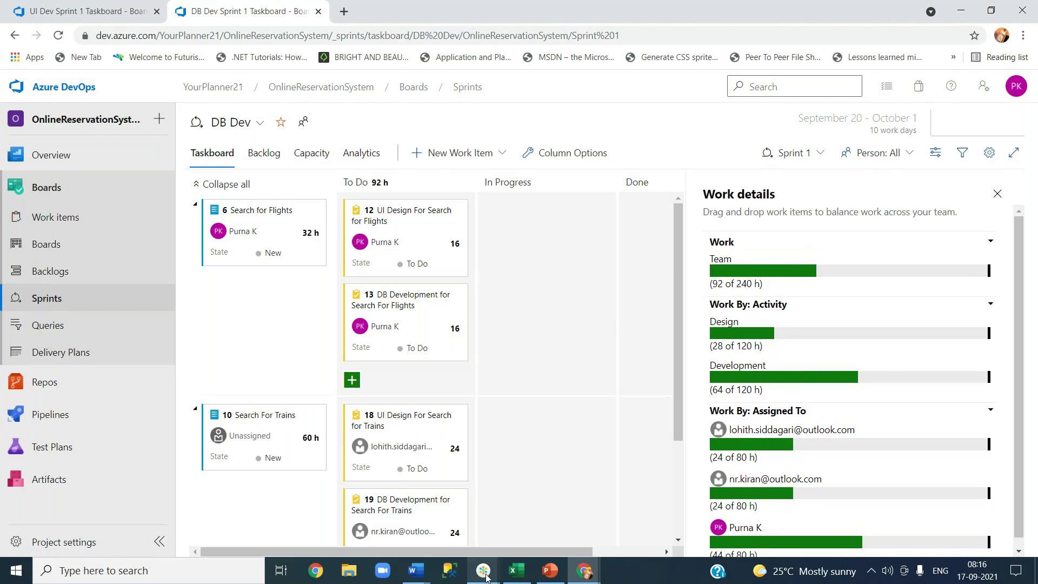
pyautogui.moveTo(486, 576)
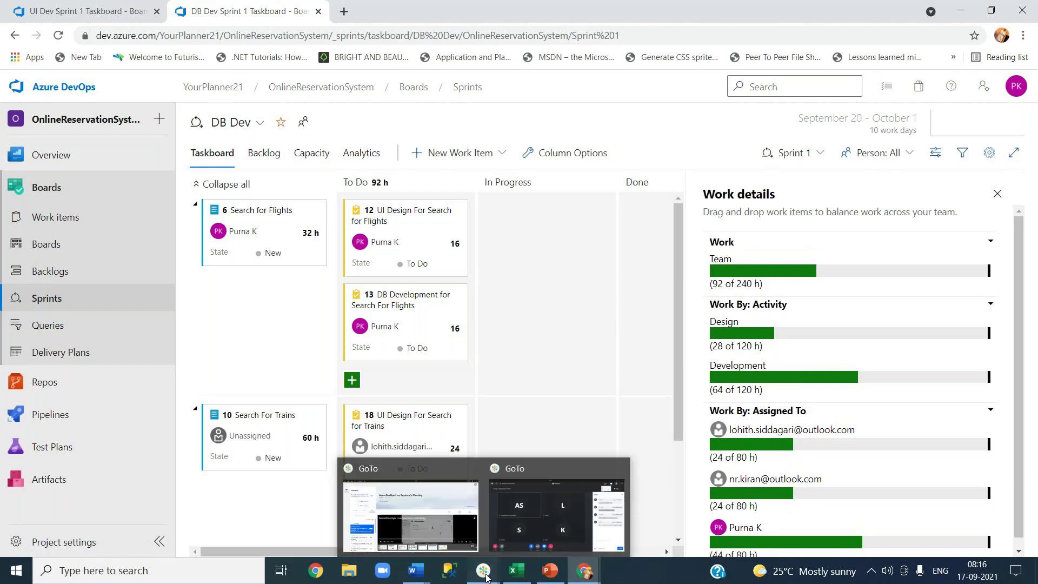
pyautogui.click(517, 544)
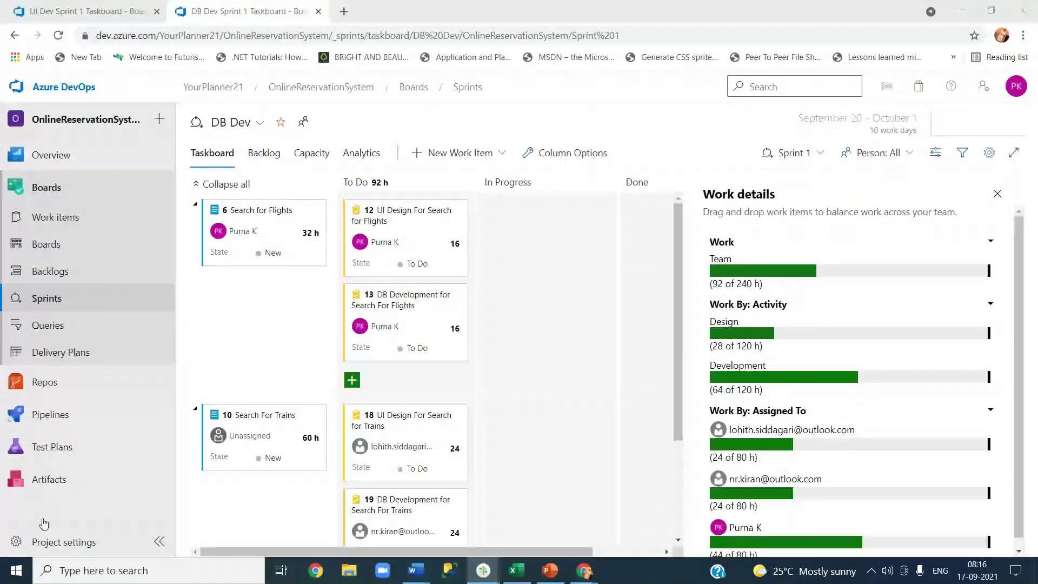